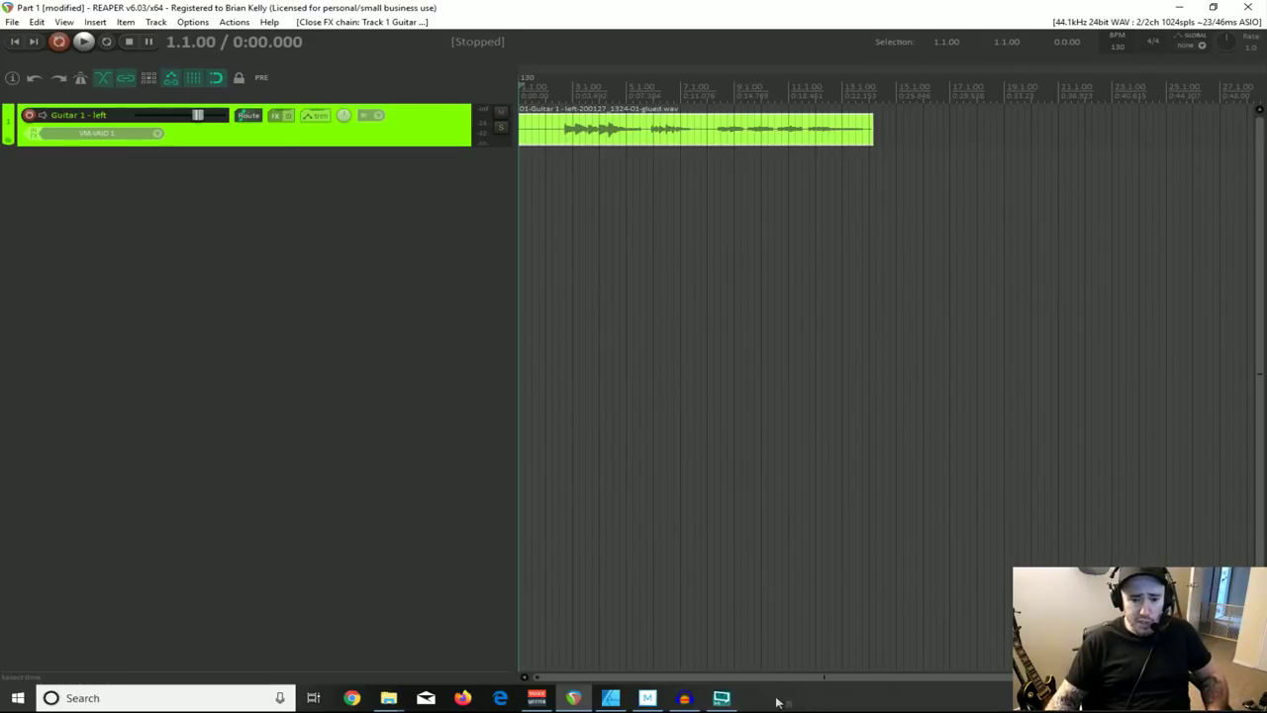
Step: Switch to Audacity to view the ongoing audio recording, and minimize it to return to REAPER
{"action": "left_click", "coordinate": [684, 698]}
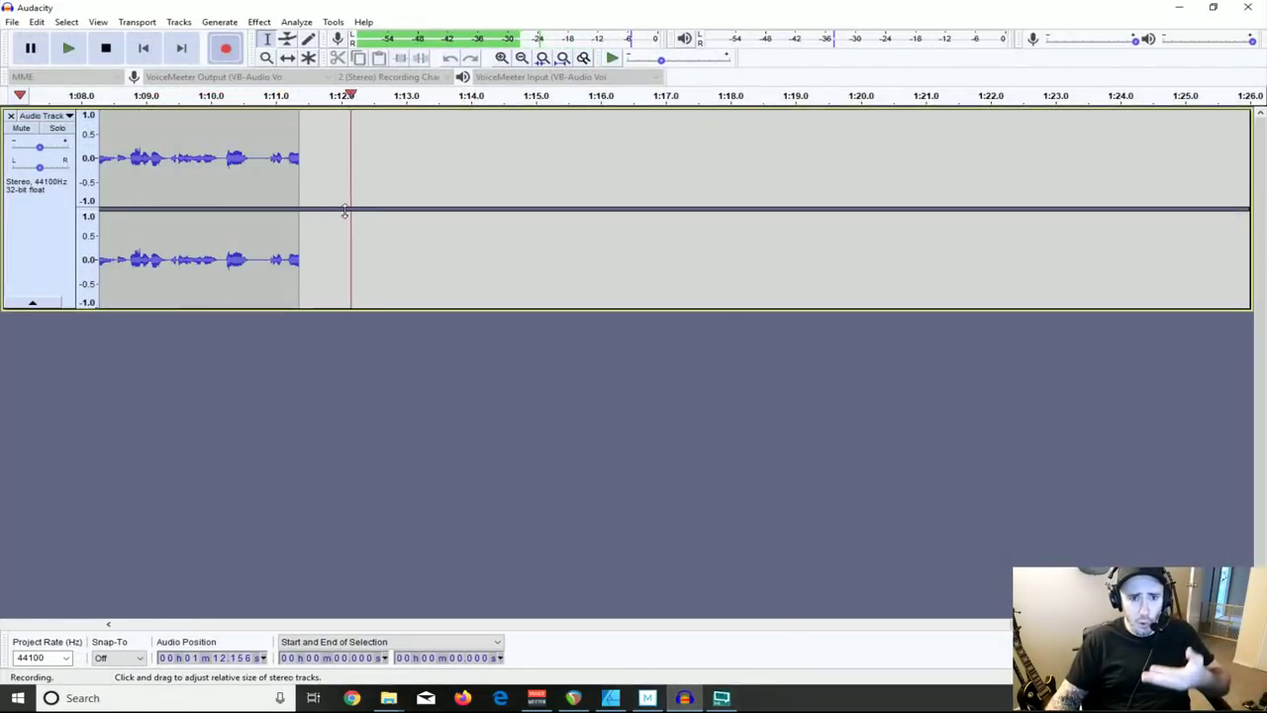
{"action": "left_click", "coordinate": [1180, 7]}
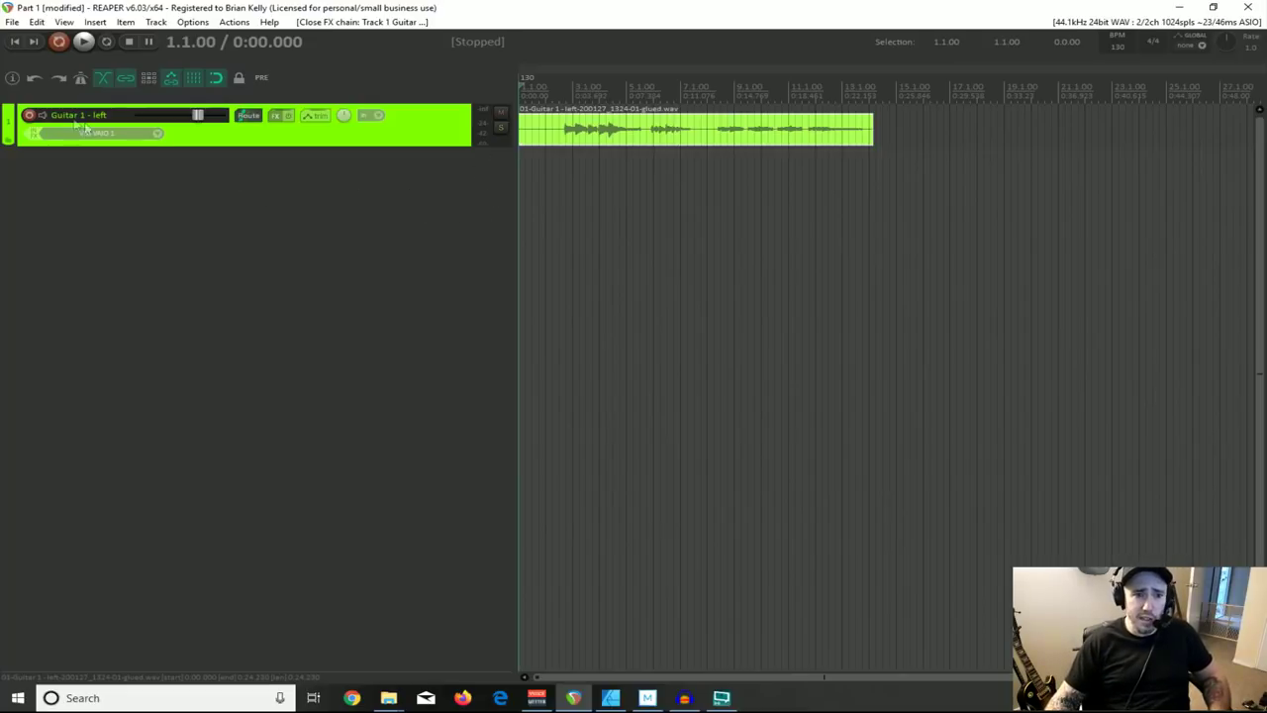
Step: Arm the Guitar 1 - left track for recording and disarm it again
{"action": "left_click", "coordinate": [30, 115]}
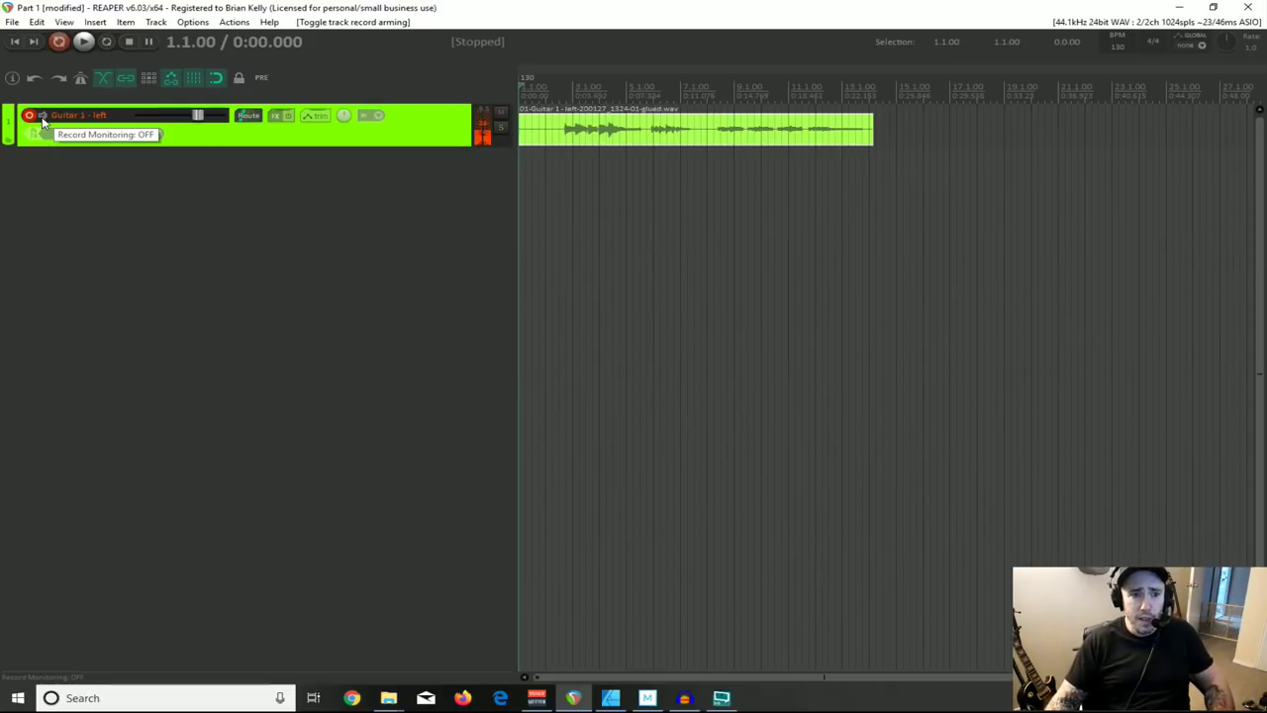
{"action": "left_click", "coordinate": [29, 115]}
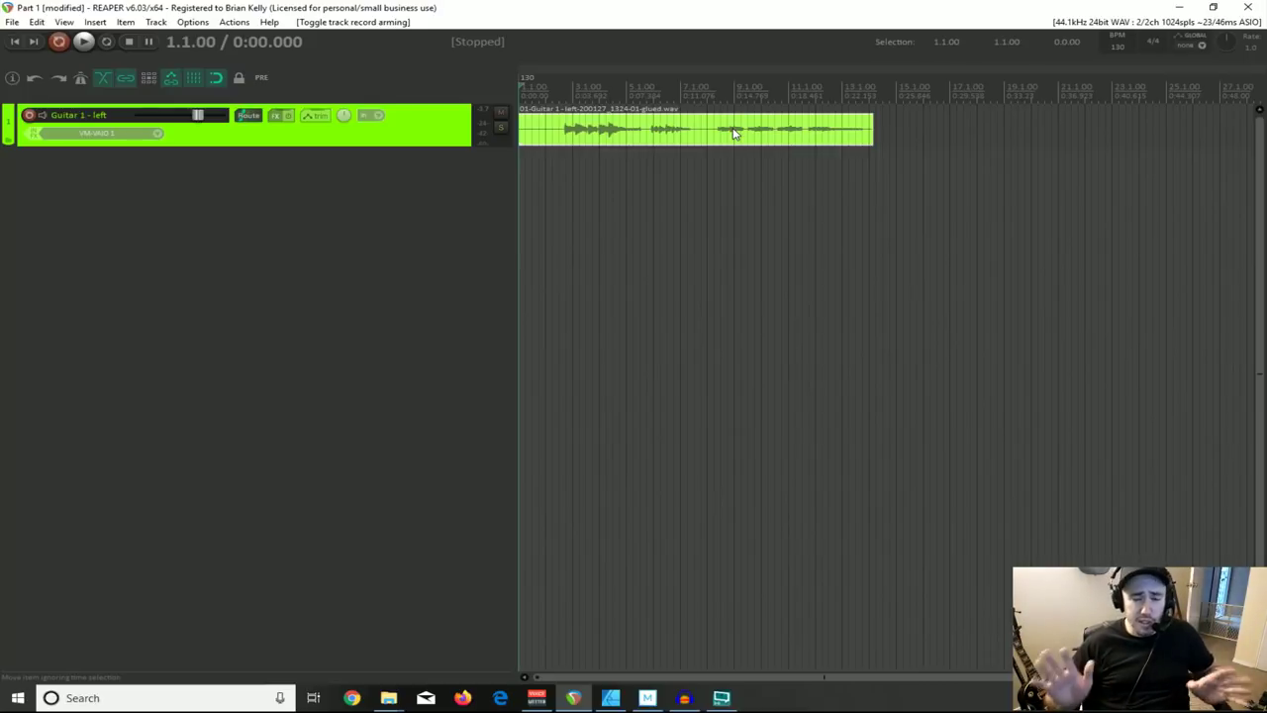
Step: Play back the first phrase of the recorded guitar clip from 2.3.50 and stop
{"action": "left_click", "coordinate": [561, 133]}
{"action": "scroll", "coordinate": [561, 134], "scroll_direction": "up", "scroll_amount": 3}
{"action": "left_click", "coordinate": [644, 137]}
{"action": "key", "text": "space"}
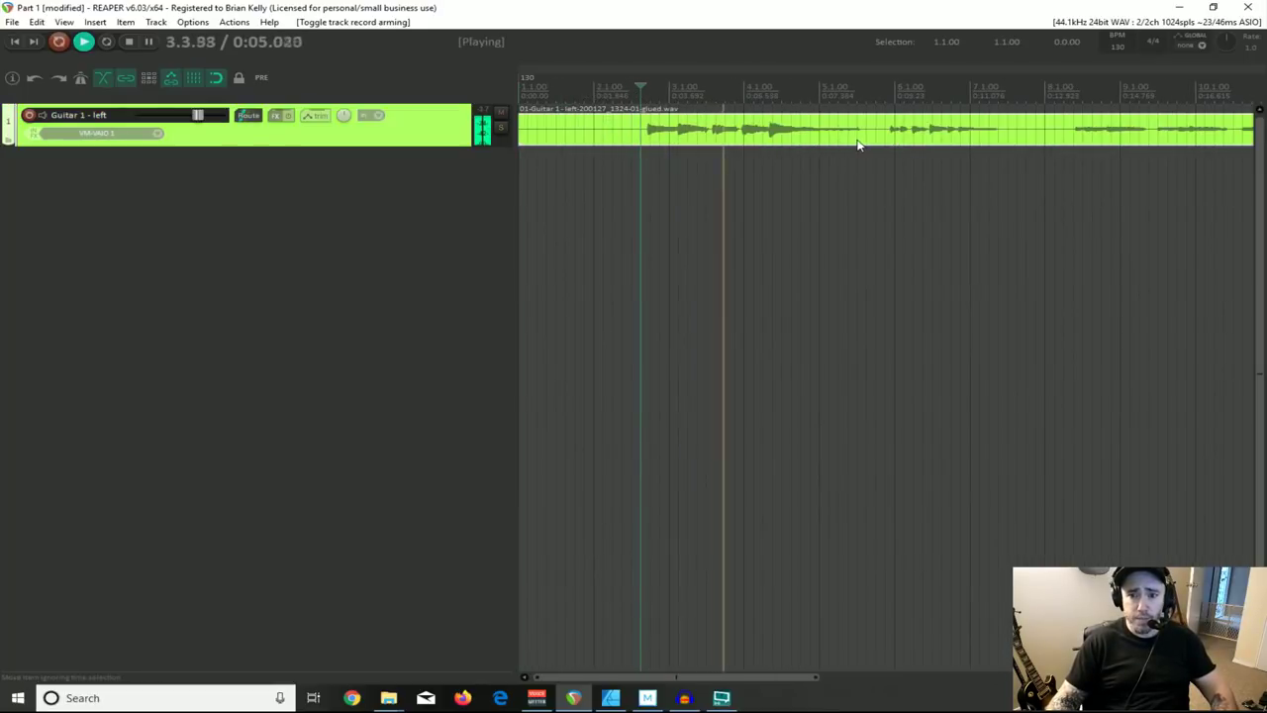
{"action": "key", "text": "space"}
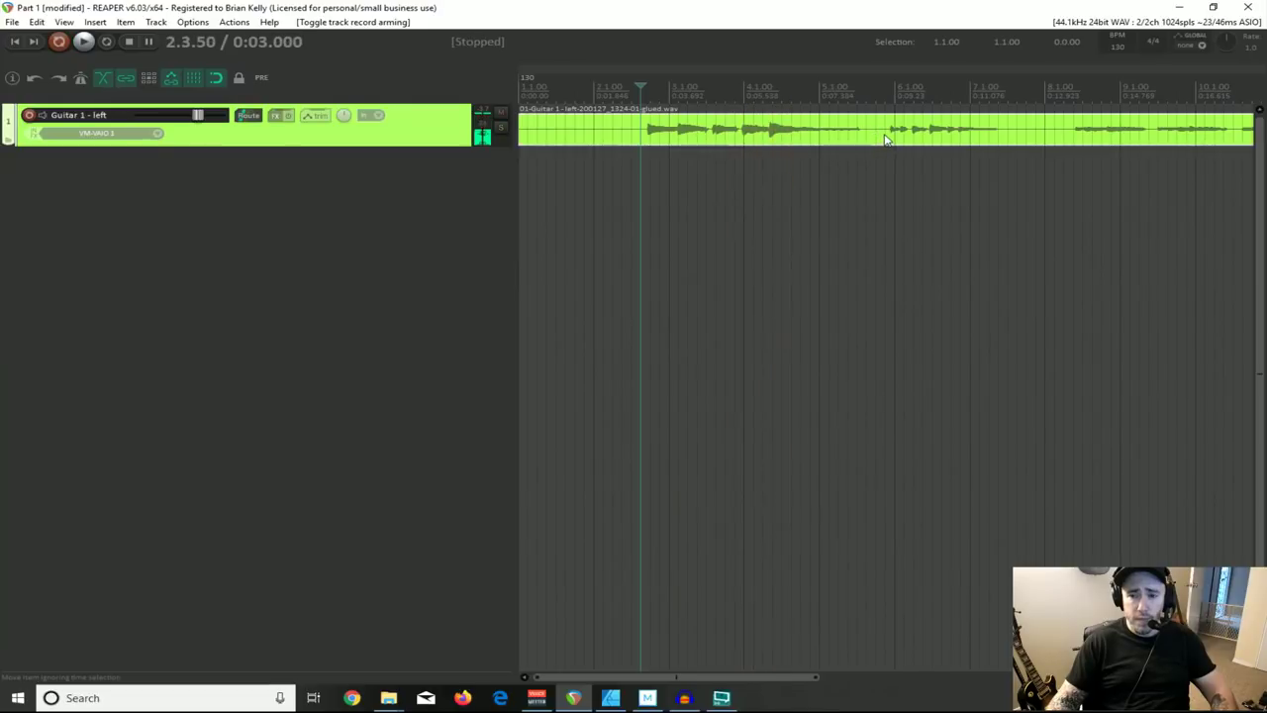
Step: Play back the second and third guitar phrases in turn, and return the edit cursor to the first phrase at 2.3.50
{"action": "left_click", "coordinate": [886, 137]}
{"action": "key", "text": "space"}
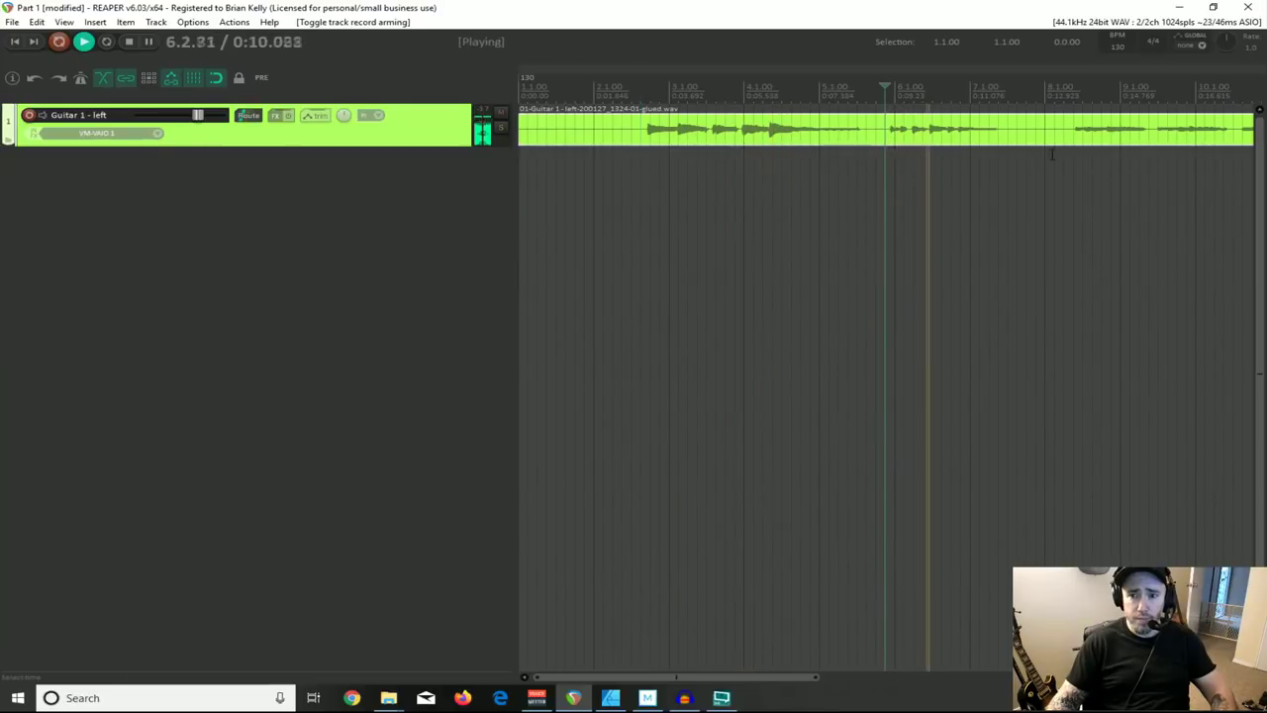
{"action": "key", "text": "space"}
{"action": "left_click", "coordinate": [1073, 138]}
{"action": "key", "text": "space"}
{"action": "scroll", "coordinate": [1063, 142], "scroll_direction": "down", "scroll_amount": 2}
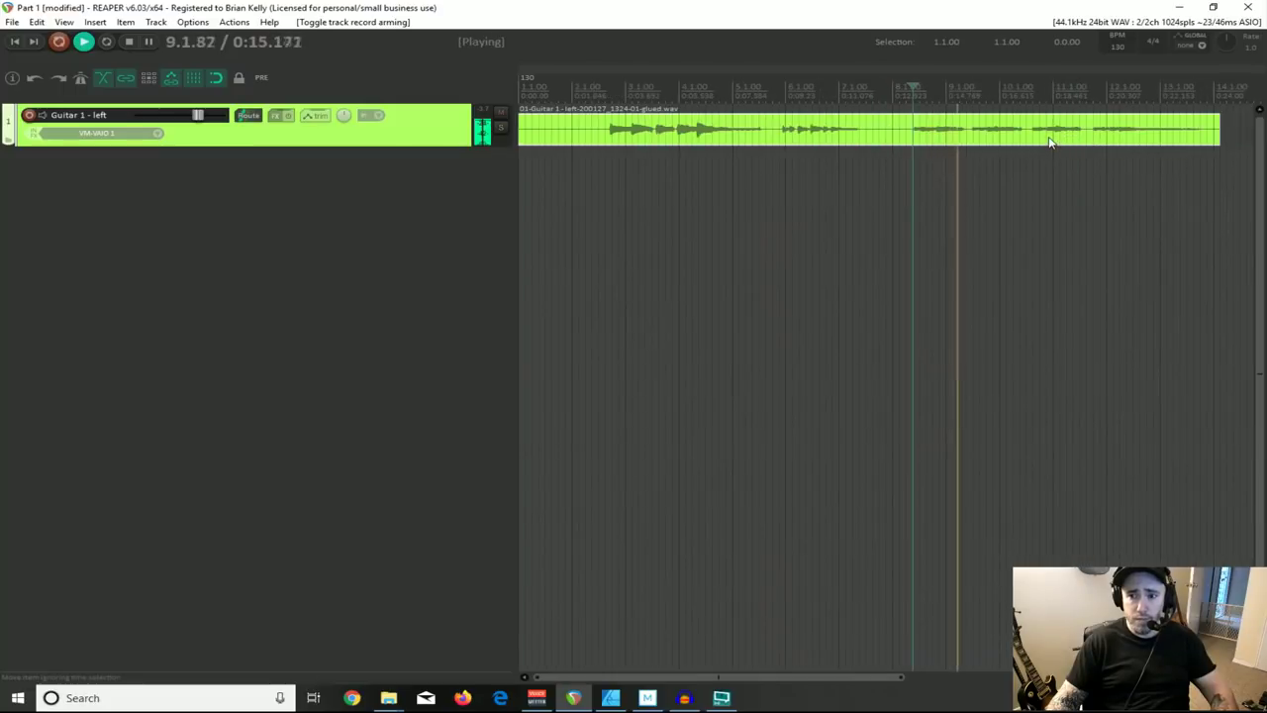
{"action": "key", "text": "space"}
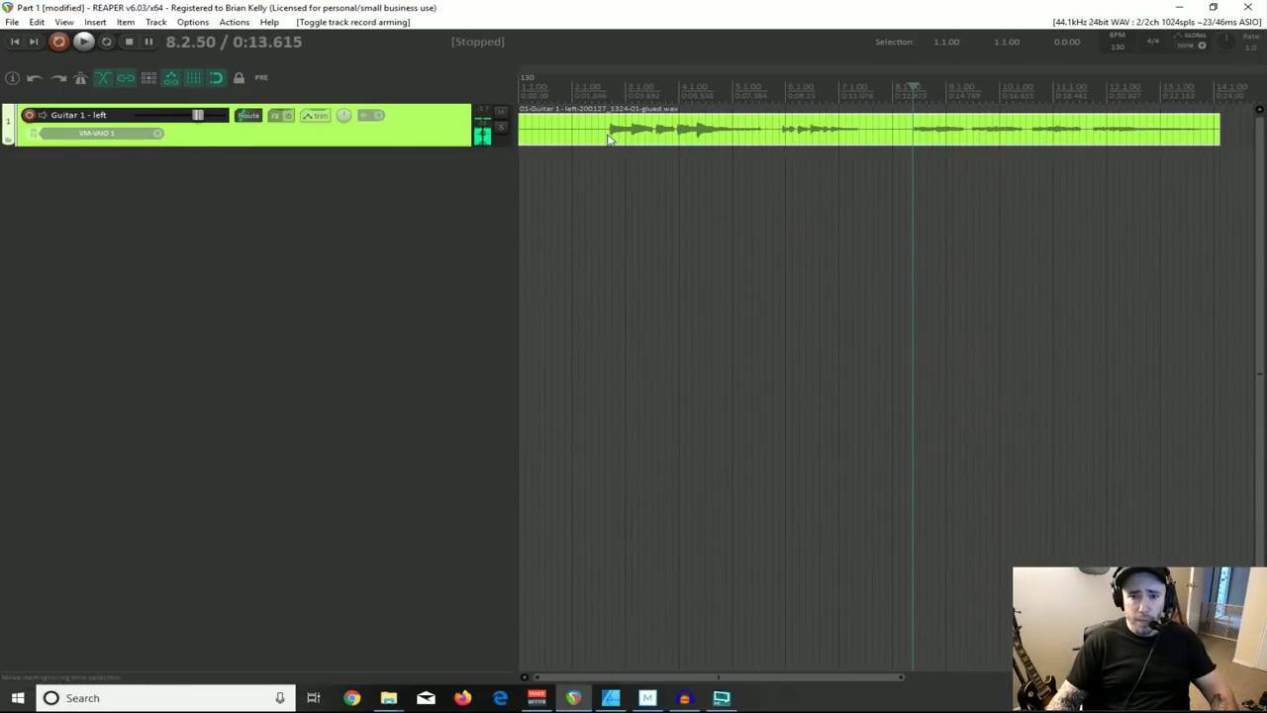
{"action": "left_click", "coordinate": [609, 135]}
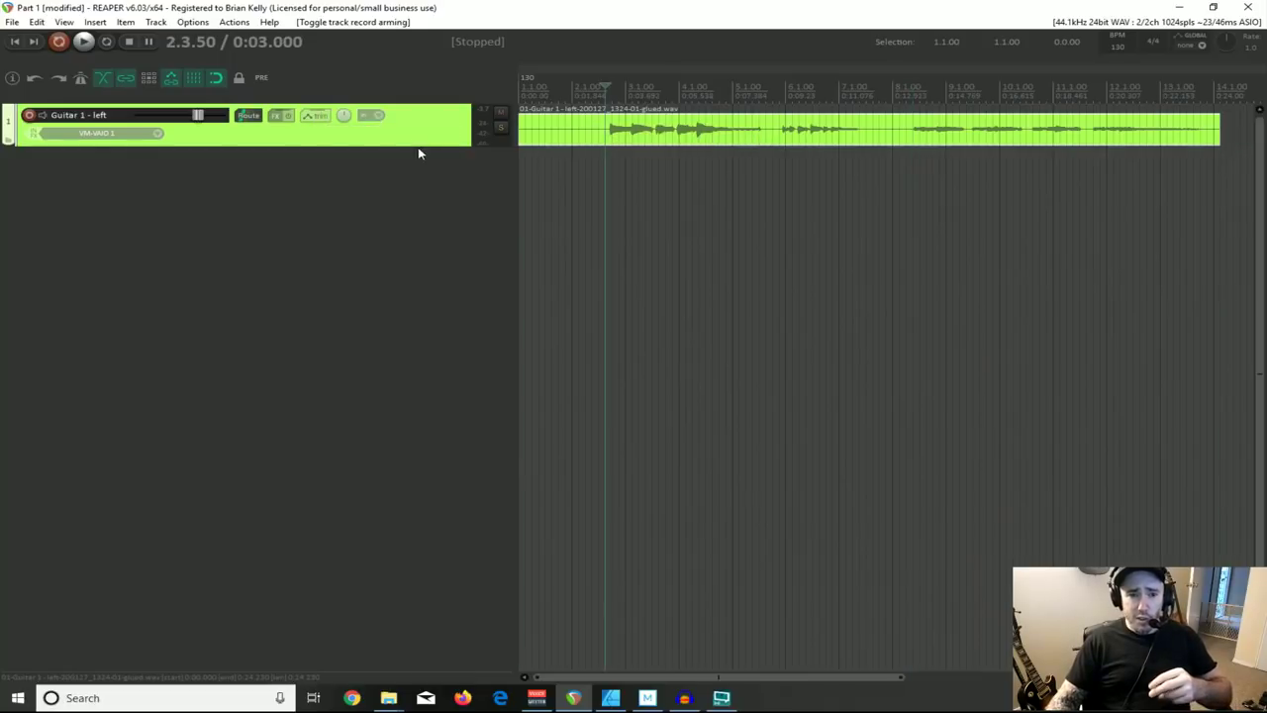
Step: Add the VST plug-in S-Gear 2 (Scuffham Amps) to the Guitar 1 - left track's FX chain
{"action": "left_click", "coordinate": [277, 118]}
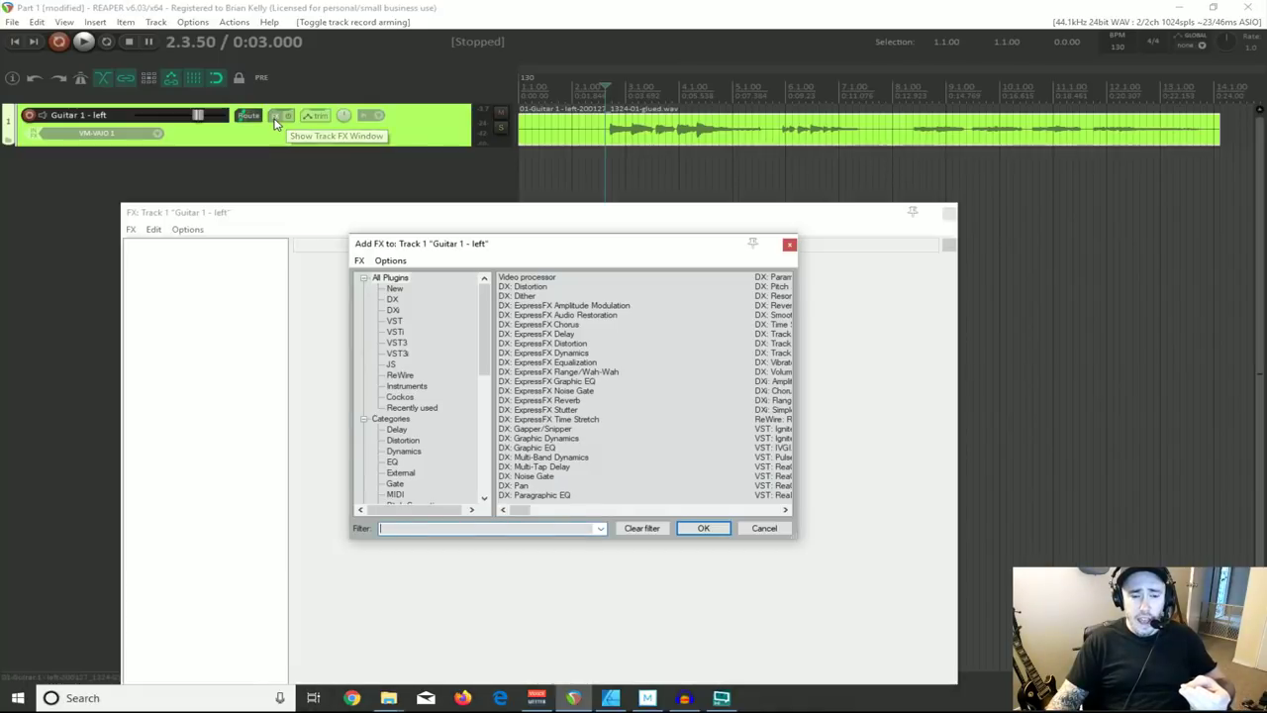
{"action": "scroll", "coordinate": [593, 354], "scroll_direction": "down", "scroll_amount": 10}
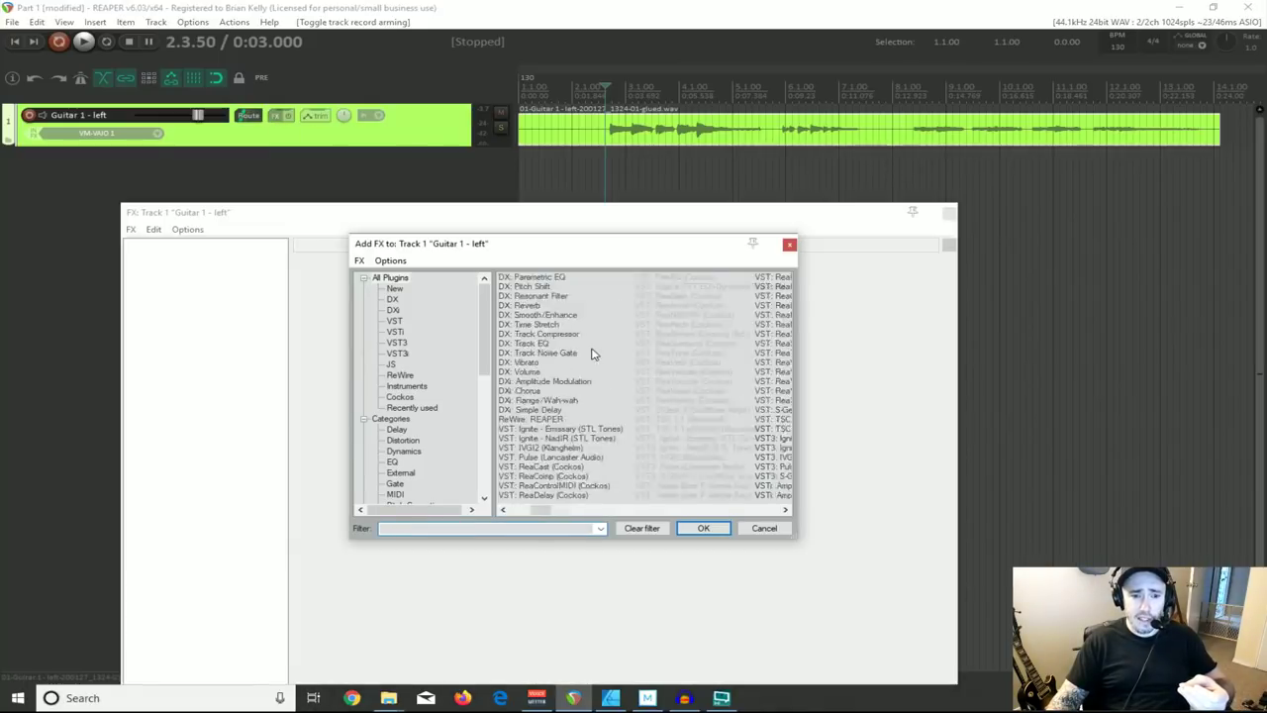
{"action": "scroll", "coordinate": [595, 351], "scroll_direction": "up", "scroll_amount": 10}
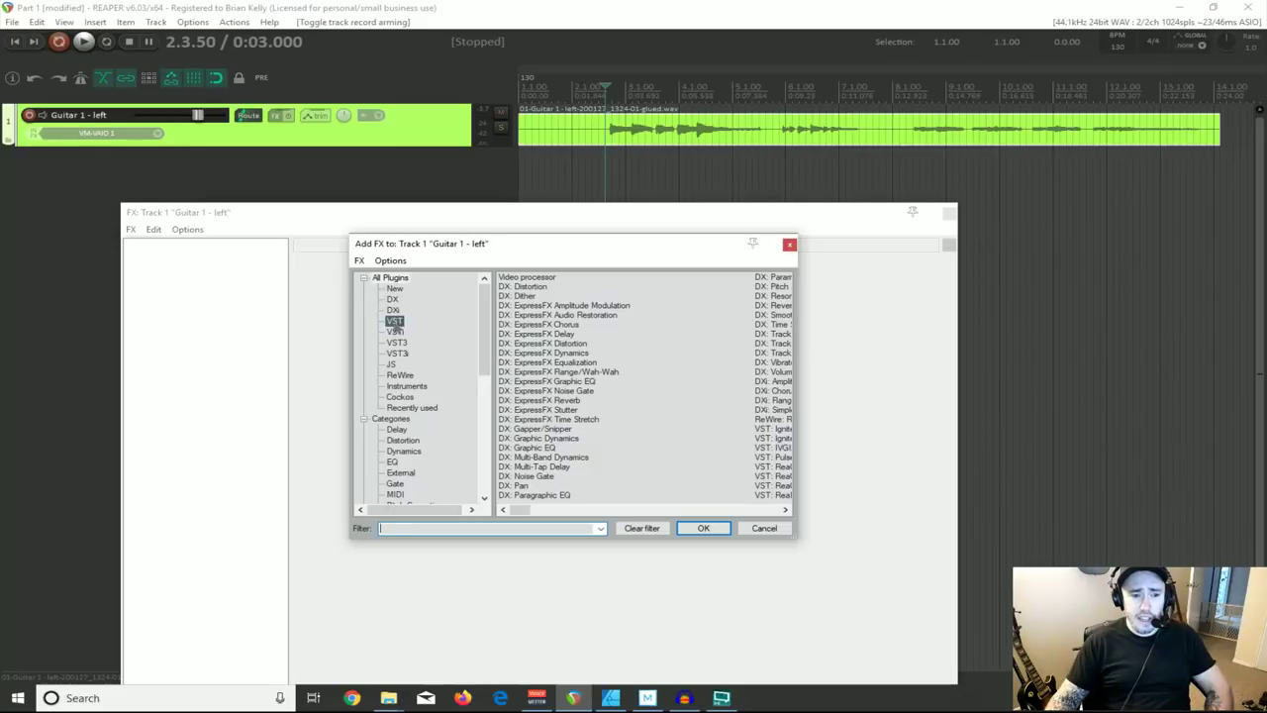
{"action": "left_click", "coordinate": [394, 322]}
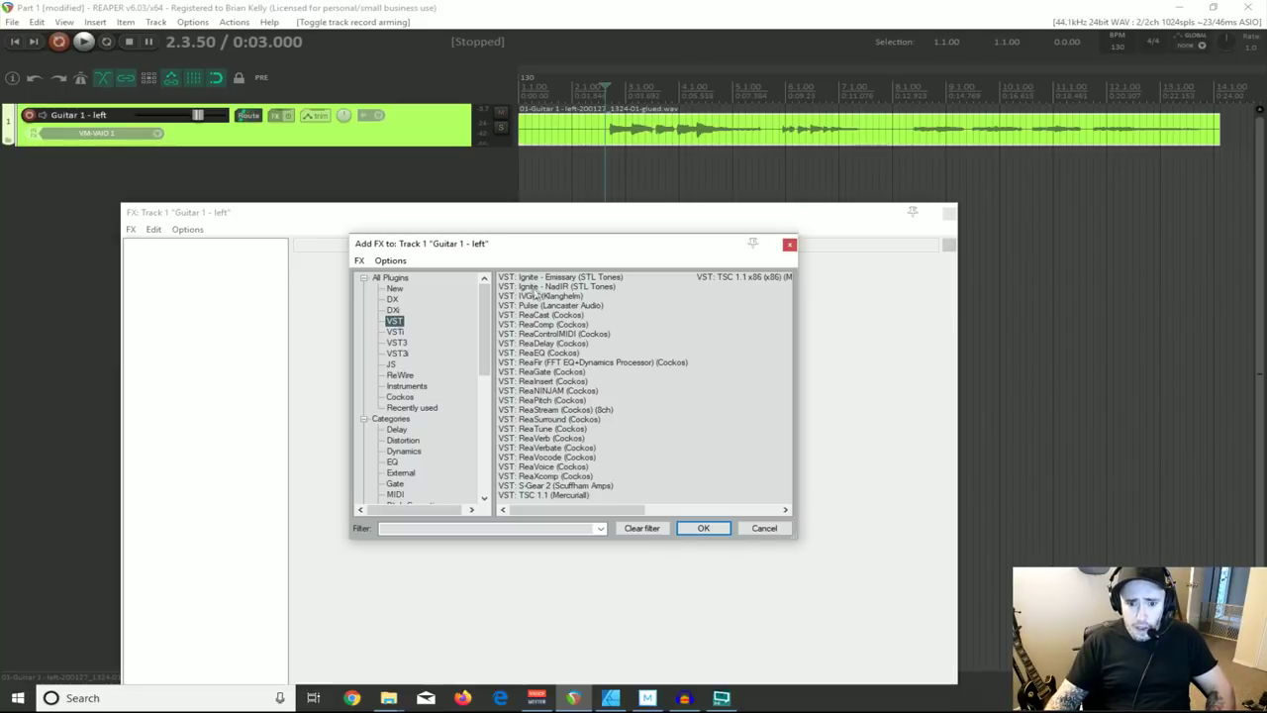
{"action": "double_click", "coordinate": [531, 486]}
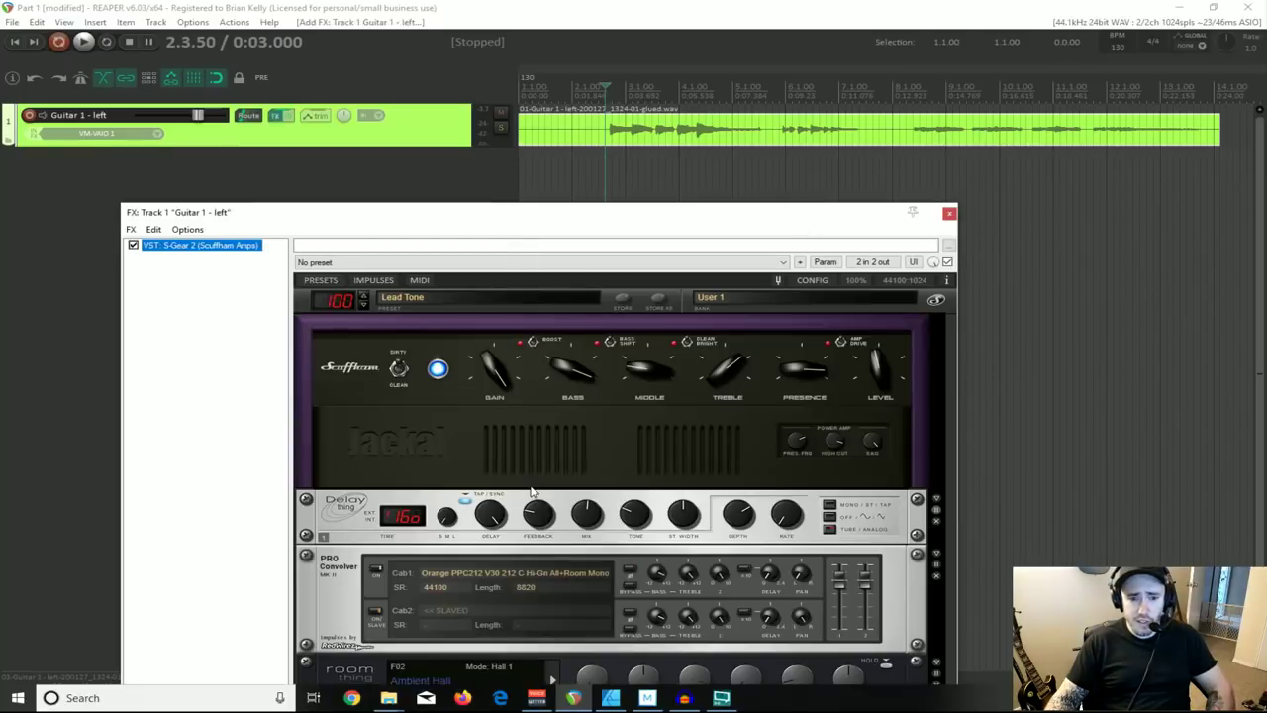
Step: Load S-Gear preset 019 Texas Driven Clean and reposition the FX window so the guitar track stays uncovered
{"action": "mouse_move", "coordinate": [505, 219]}
{"action": "left_mouse_down"}
{"action": "mouse_move", "coordinate": [486, 127]}
{"action": "mouse_move", "coordinate": [487, 230]}
{"action": "mouse_move", "coordinate": [501, 189]}
{"action": "mouse_move", "coordinate": [510, 236]}
{"action": "left_mouse_up"}
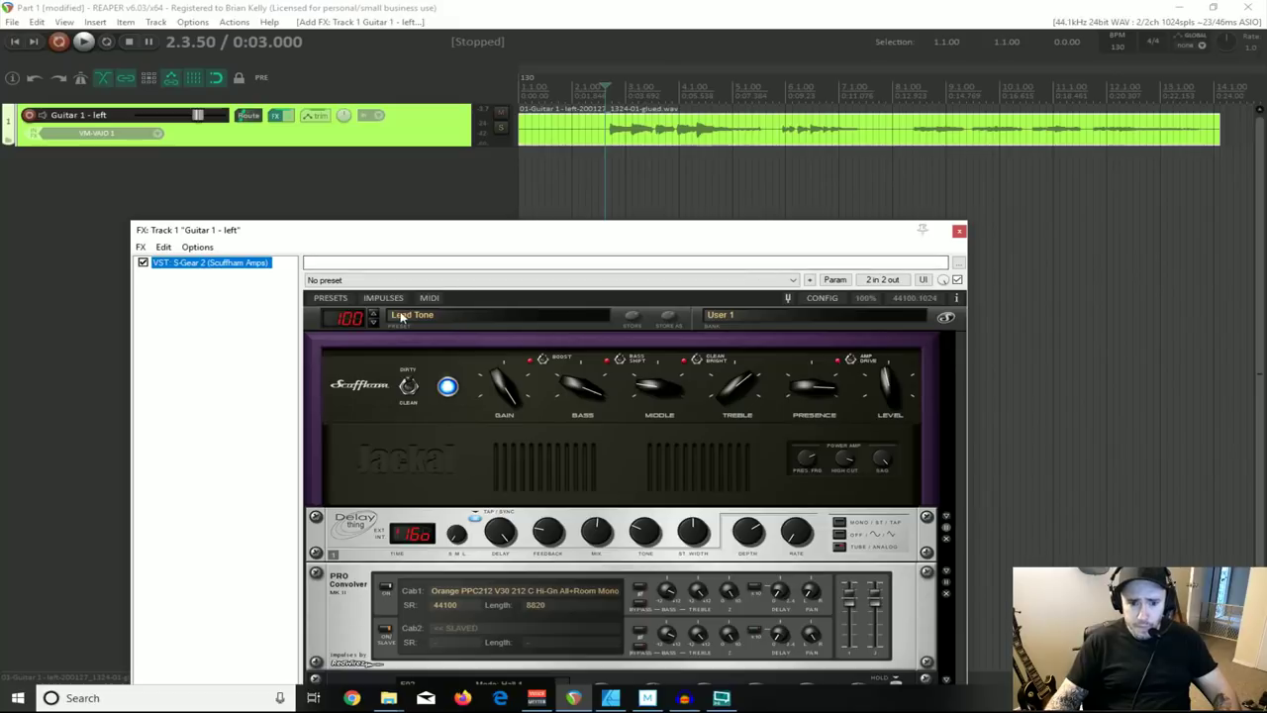
{"action": "mouse_move", "coordinate": [521, 233]}
{"action": "left_mouse_down"}
{"action": "mouse_move", "coordinate": [485, 62]}
{"action": "mouse_move", "coordinate": [509, 147]}
{"action": "mouse_move", "coordinate": [509, 241]}
{"action": "left_mouse_up"}
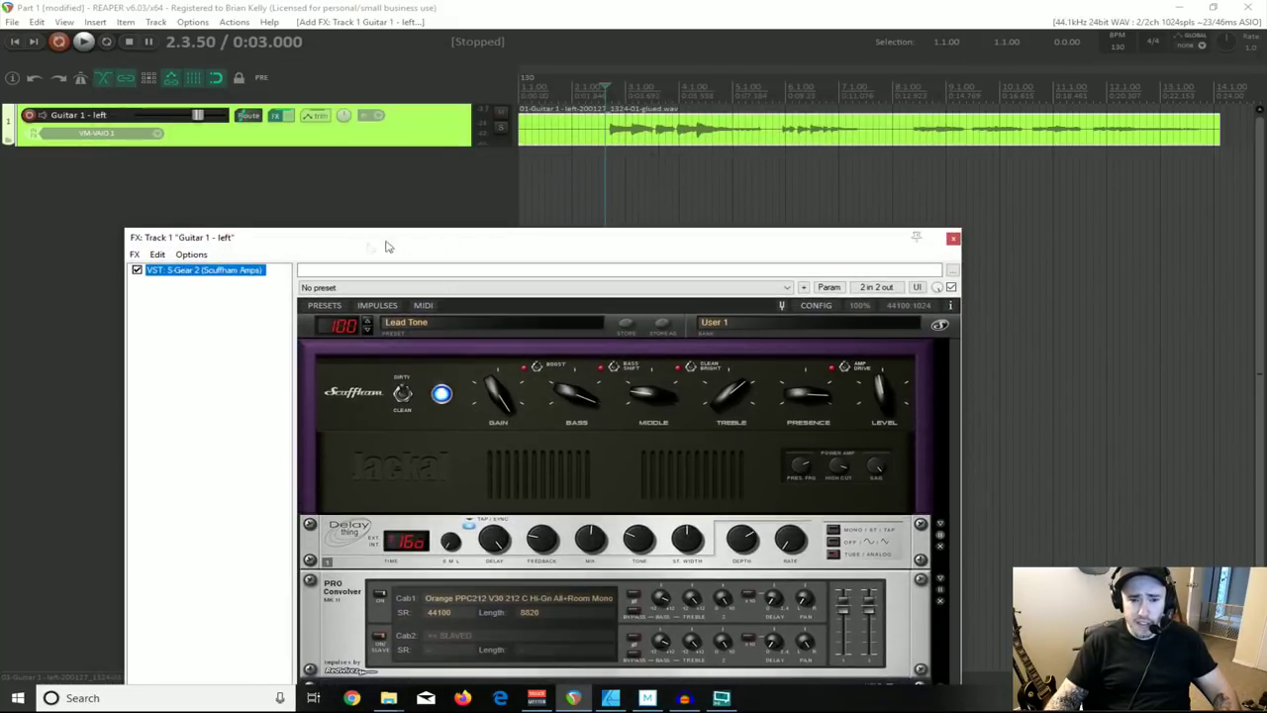
{"action": "left_click", "coordinate": [325, 306]}
{"action": "scroll", "coordinate": [422, 306], "scroll_direction": "down", "scroll_amount": 5}
{"action": "scroll", "coordinate": [423, 306], "scroll_direction": "up", "scroll_amount": 20}
{"action": "scroll", "coordinate": [423, 305], "scroll_direction": "up", "scroll_amount": 1}
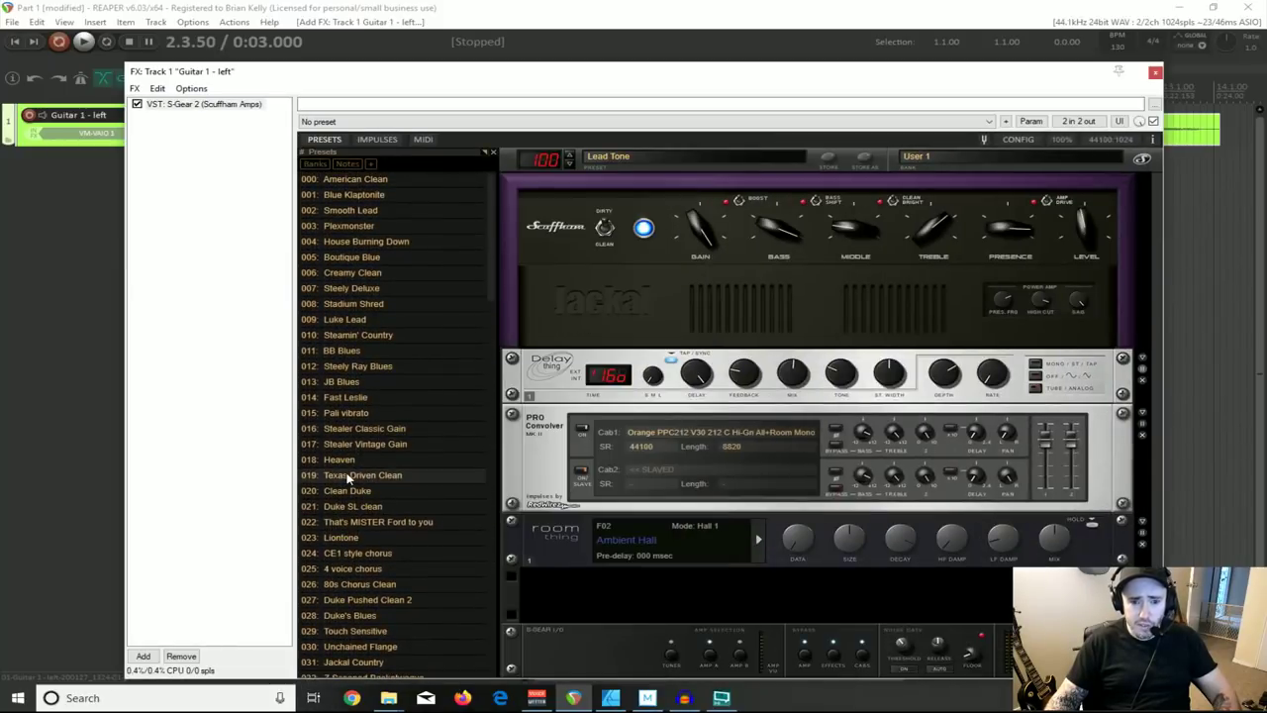
{"action": "left_click", "coordinate": [349, 479]}
{"action": "left_click_drag", "start_coordinate": [521, 75], "coordinate": [386, 231]}
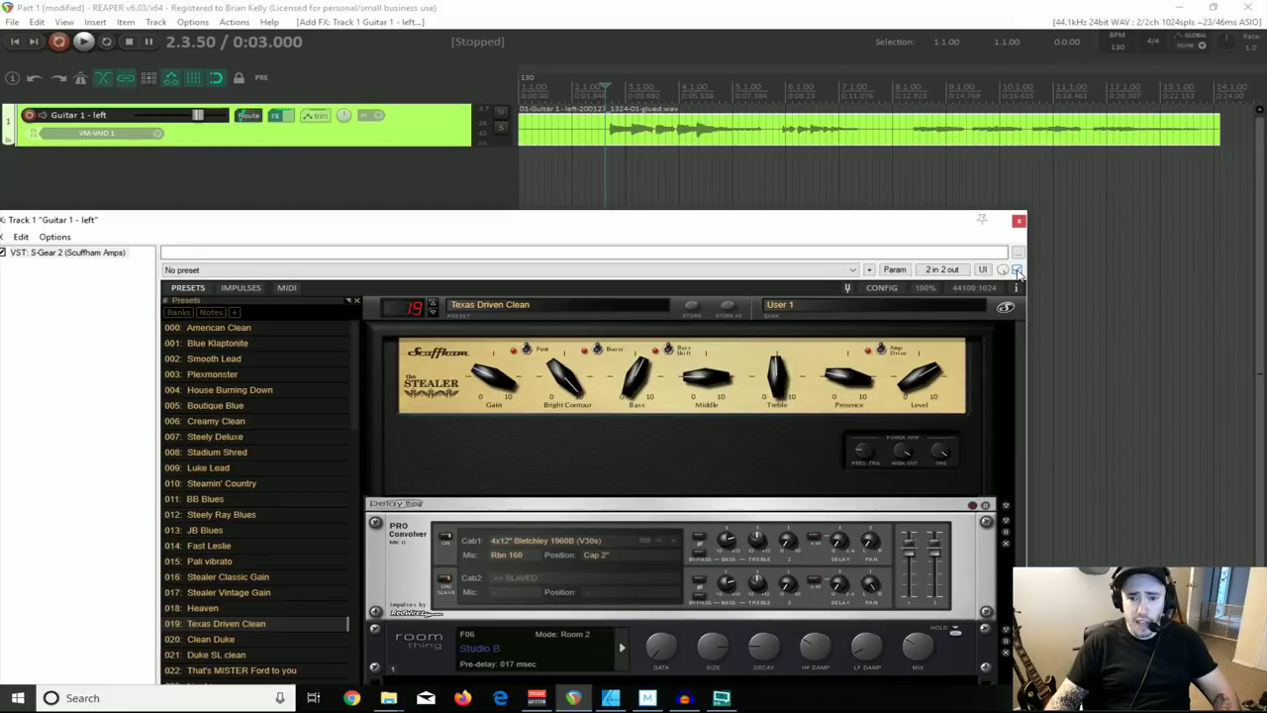
Step: Bypass the S-Gear 2 plug-in and play the first guitar phrase dry
{"action": "left_click", "coordinate": [1014, 271]}
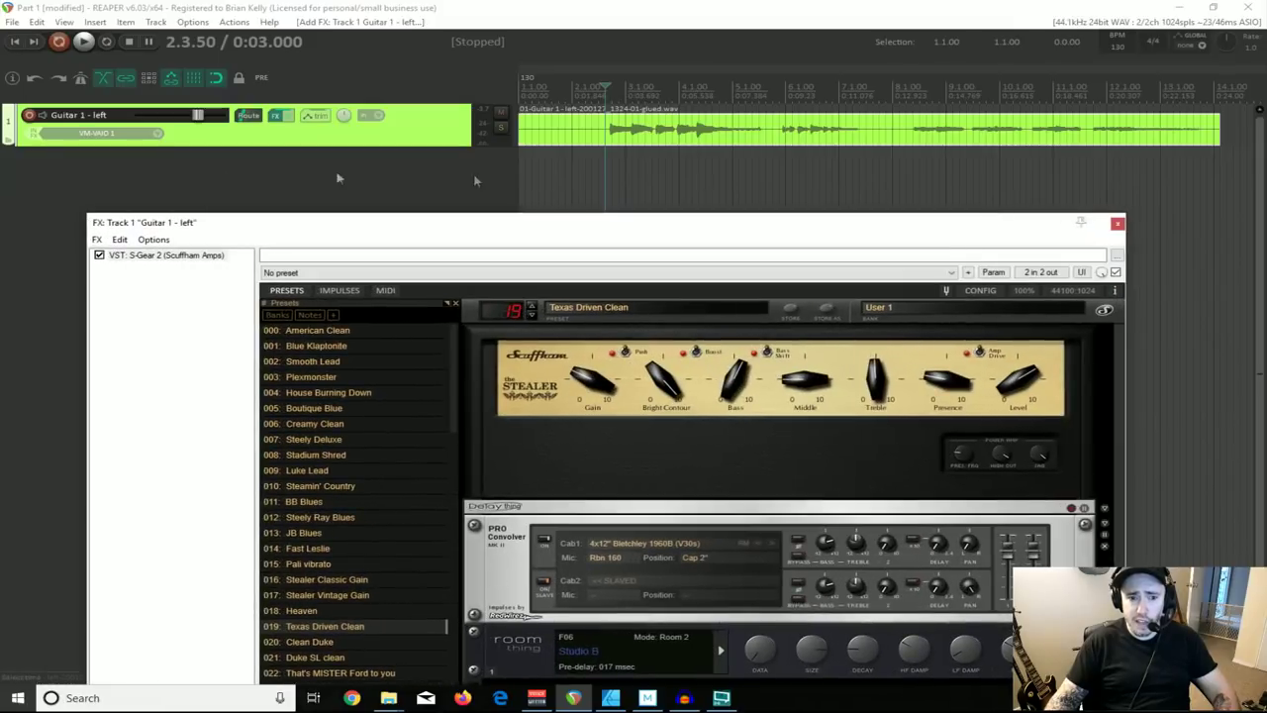
{"action": "left_click", "coordinate": [99, 255]}
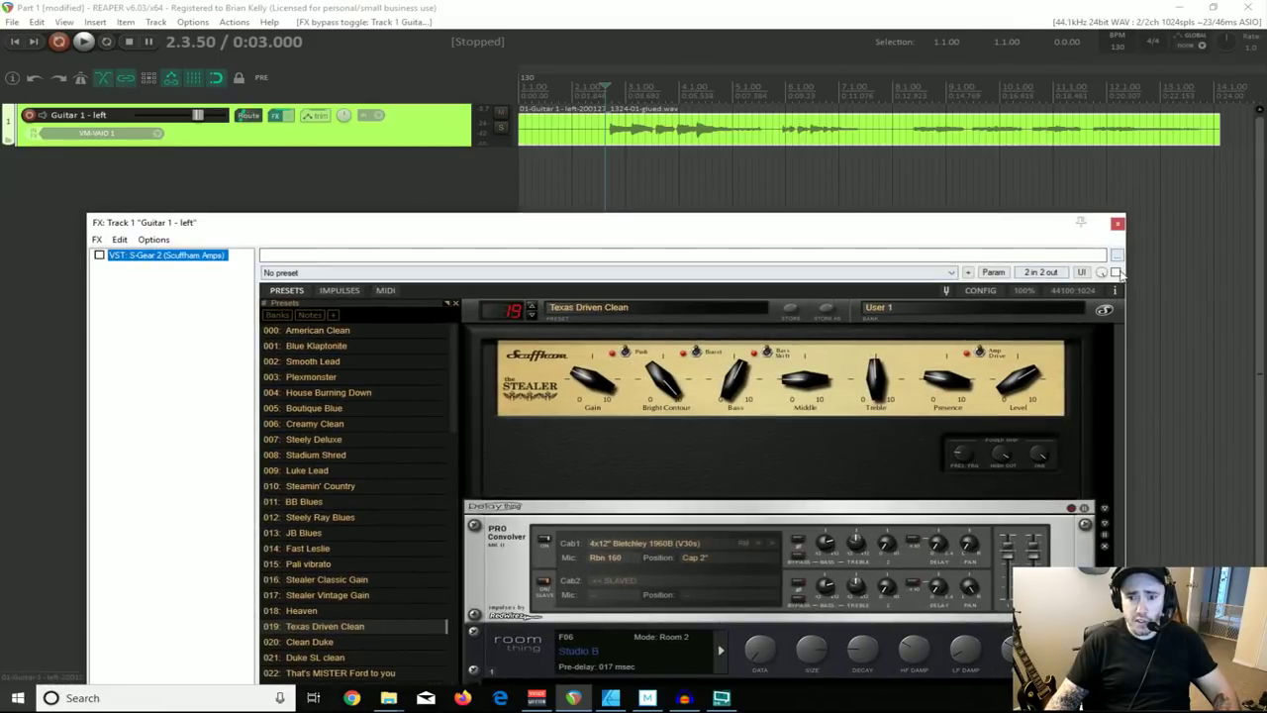
{"action": "left_click", "coordinate": [1115, 272]}
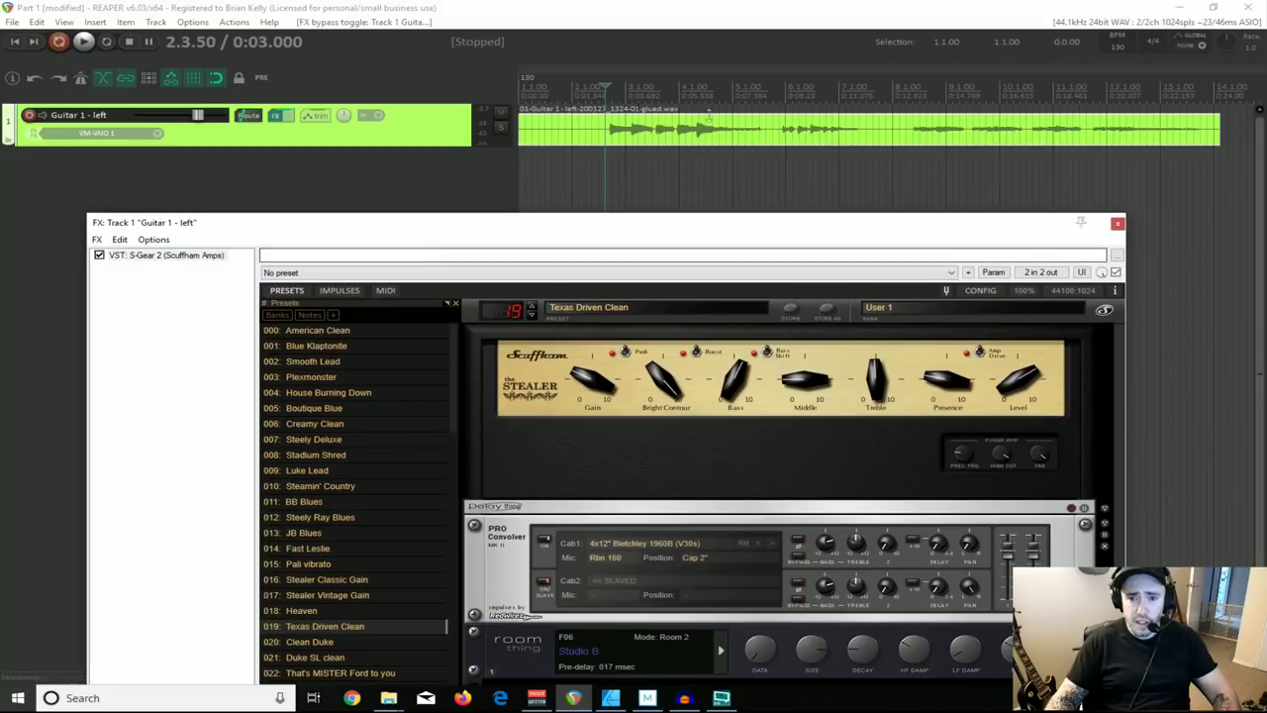
{"action": "left_click", "coordinate": [1115, 272]}
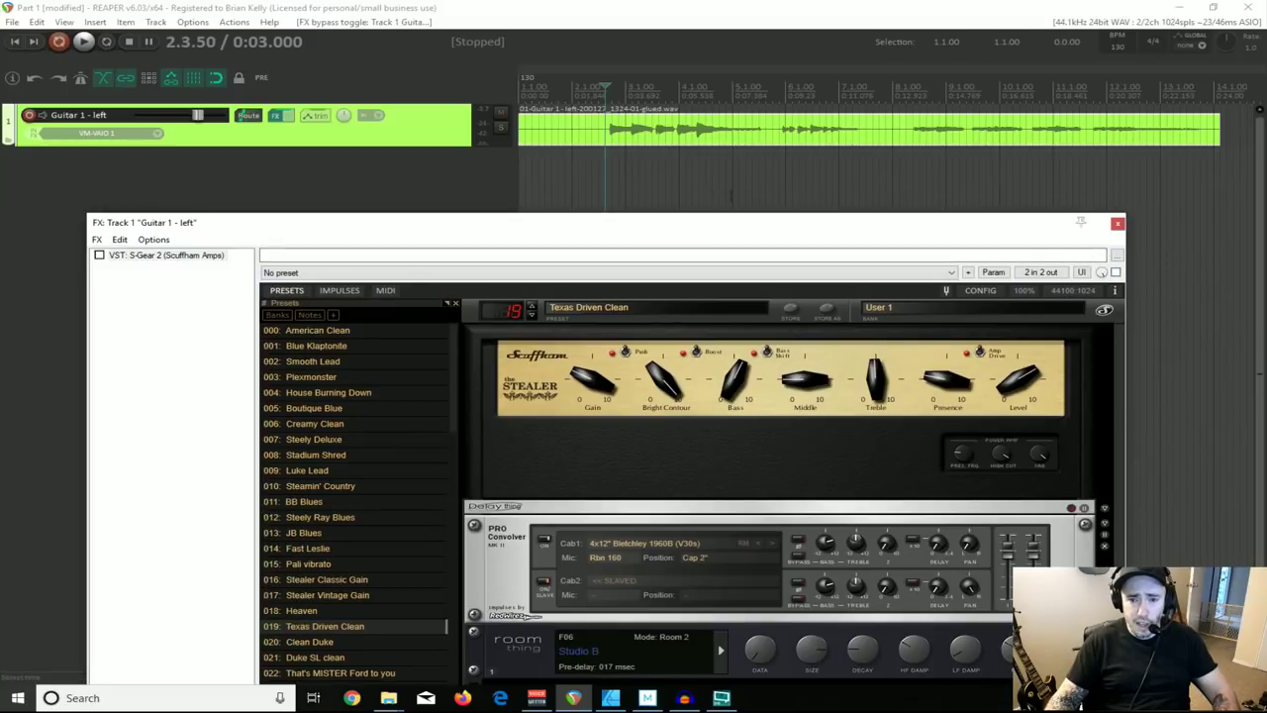
{"action": "key", "text": "space"}
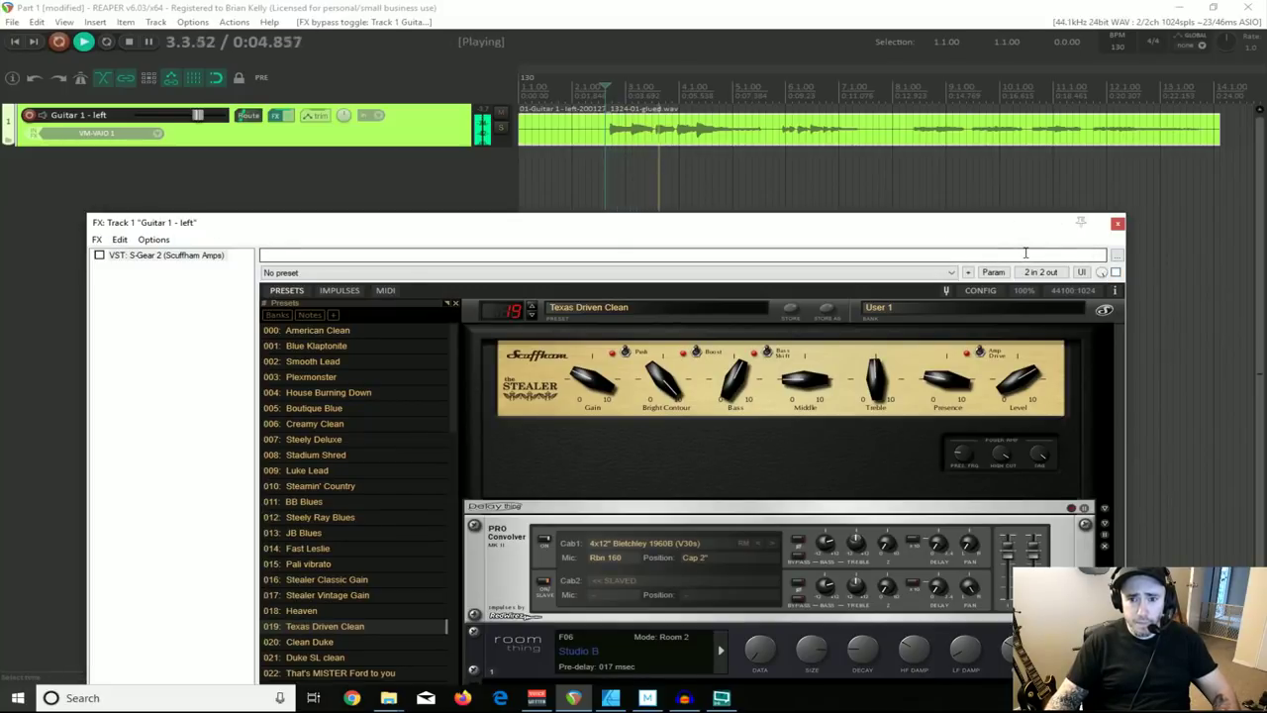
{"action": "key", "text": "space"}
Step: Re-enable the S-Gear 2 plug-in and play the same guitar phrase through the Texas Driven Clean preset
{"action": "left_click", "coordinate": [1116, 272]}
{"action": "key", "text": "space"}
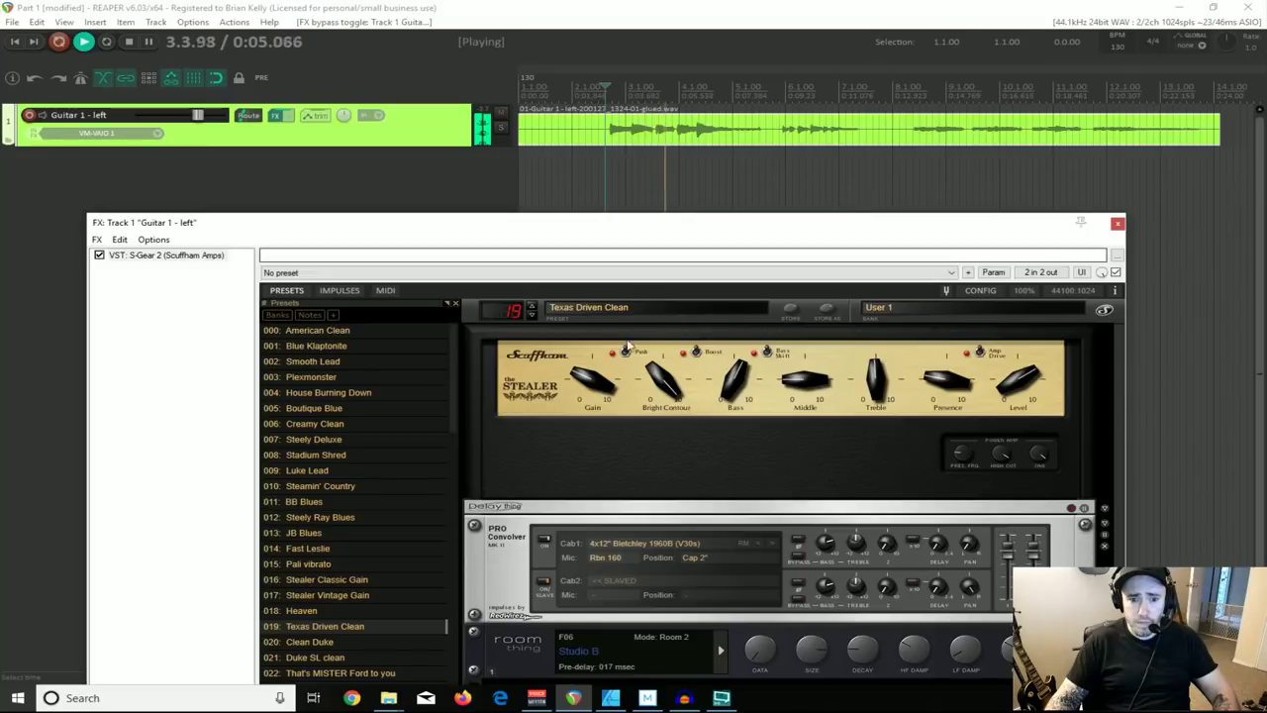
{"action": "key", "text": "space"}
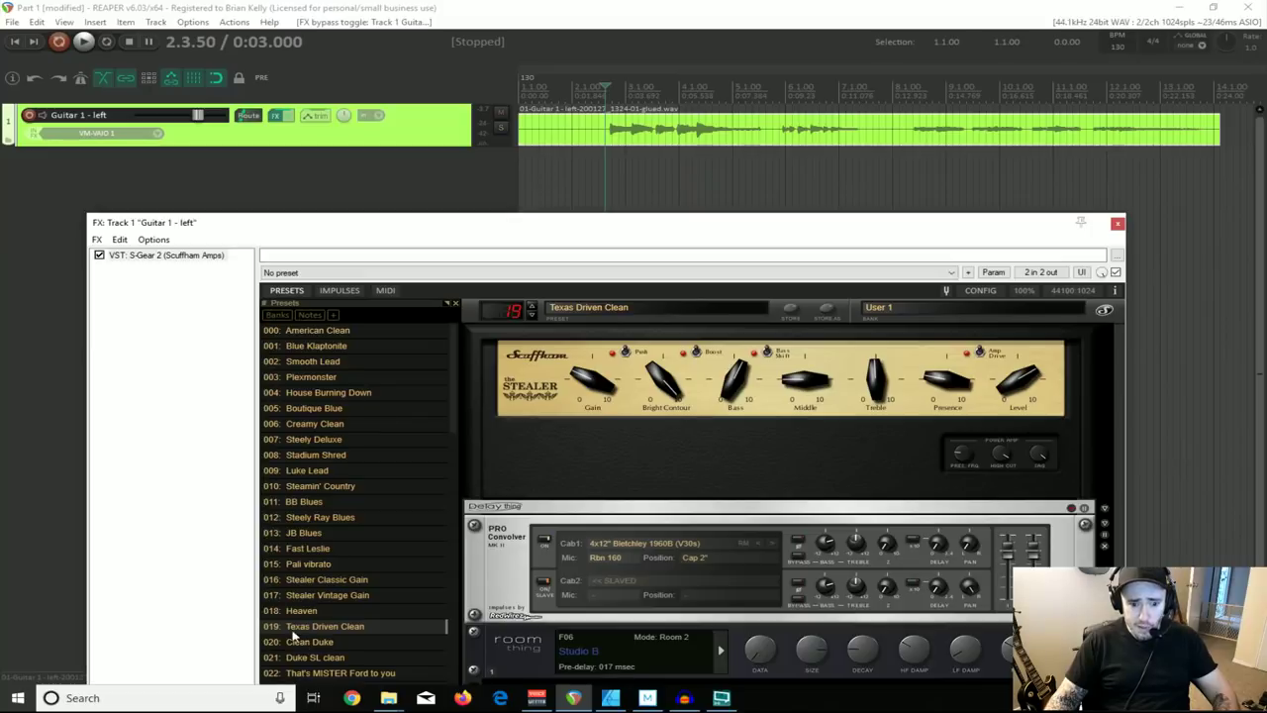
Step: Load S-Gear preset 003 Plexmonster and play the first guitar phrase through it
{"action": "left_click", "coordinate": [307, 381]}
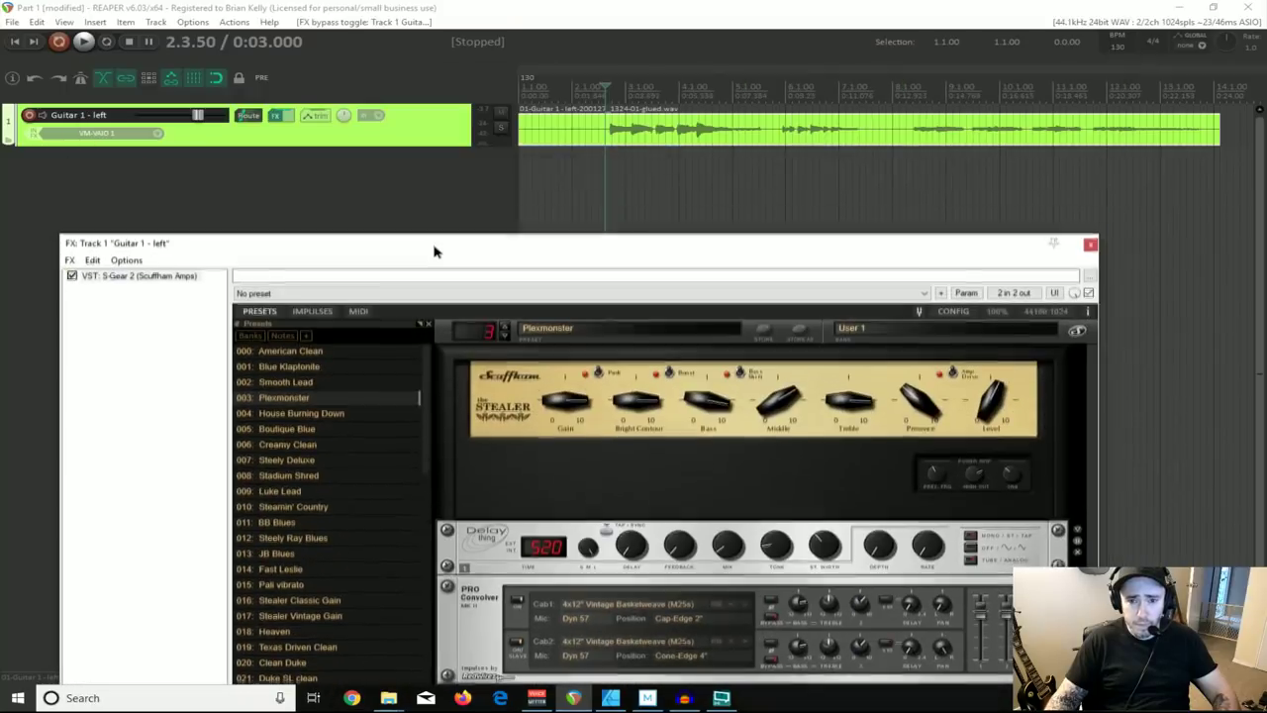
{"action": "key", "text": "space"}
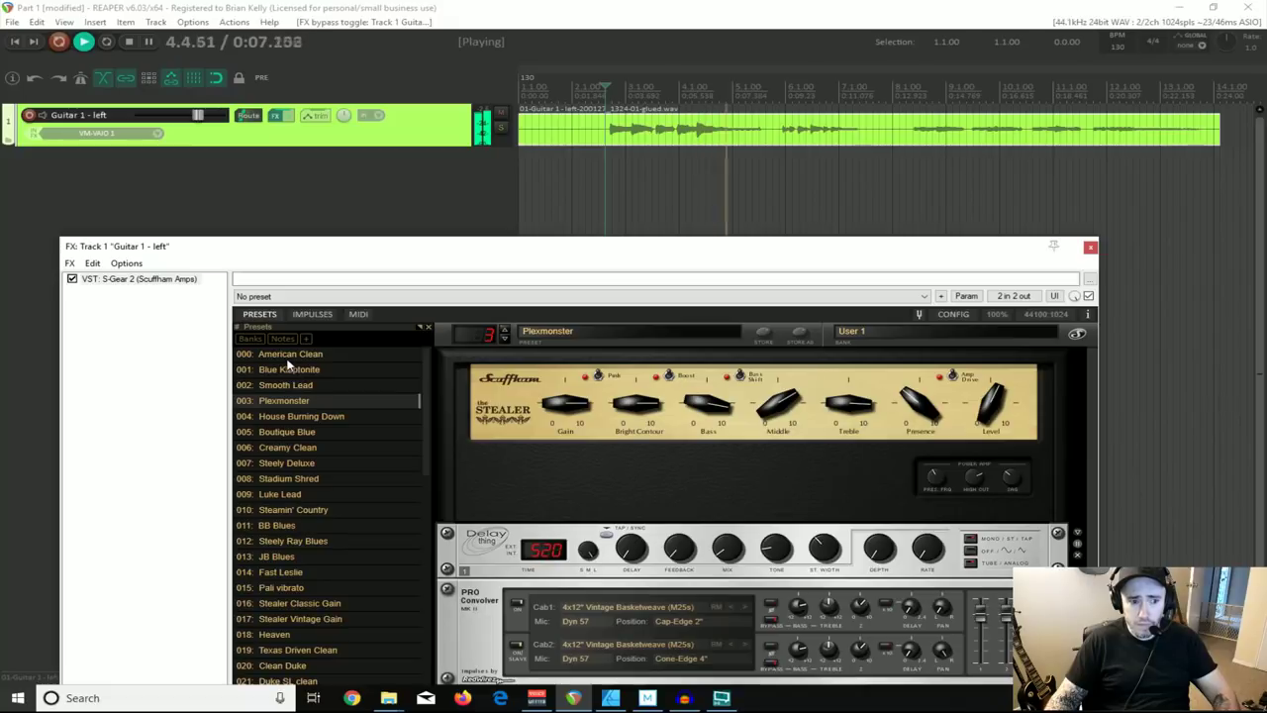
{"action": "key", "text": "space"}
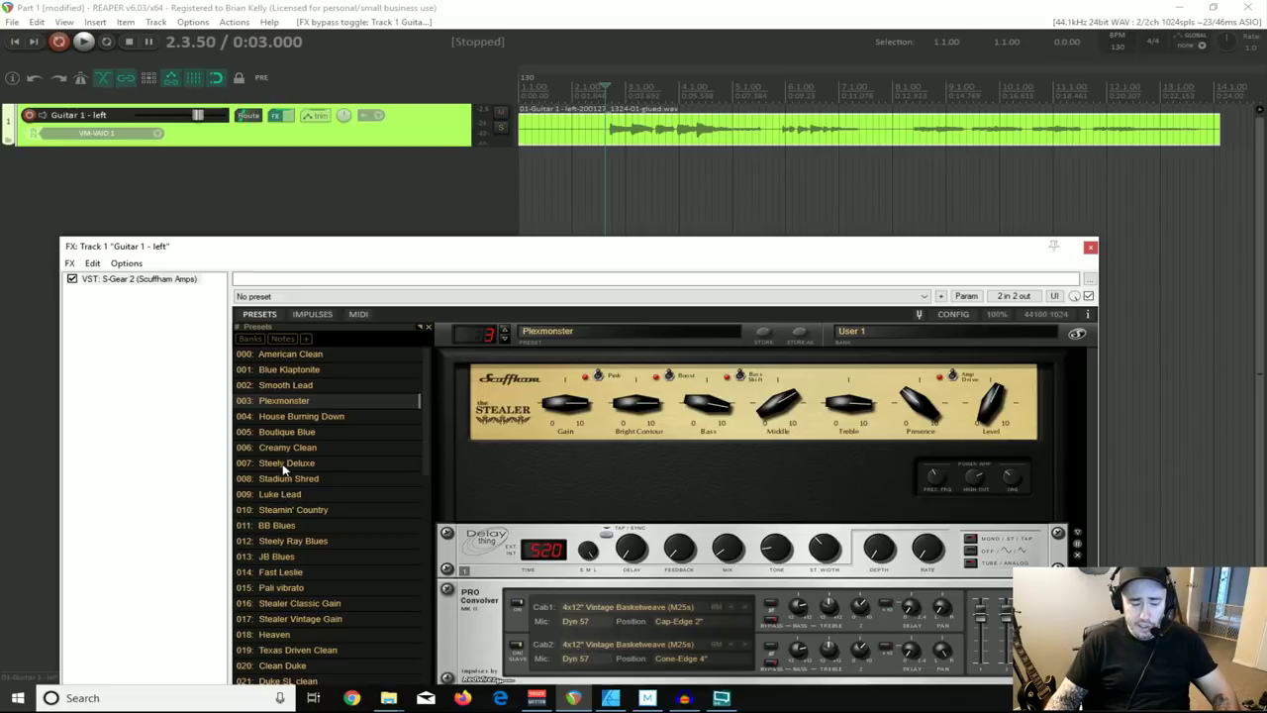
Step: Load S-Gear preset 007 Steely Deluxe and play the first guitar phrase through it
{"action": "left_click", "coordinate": [284, 463]}
{"action": "key", "text": "space"}
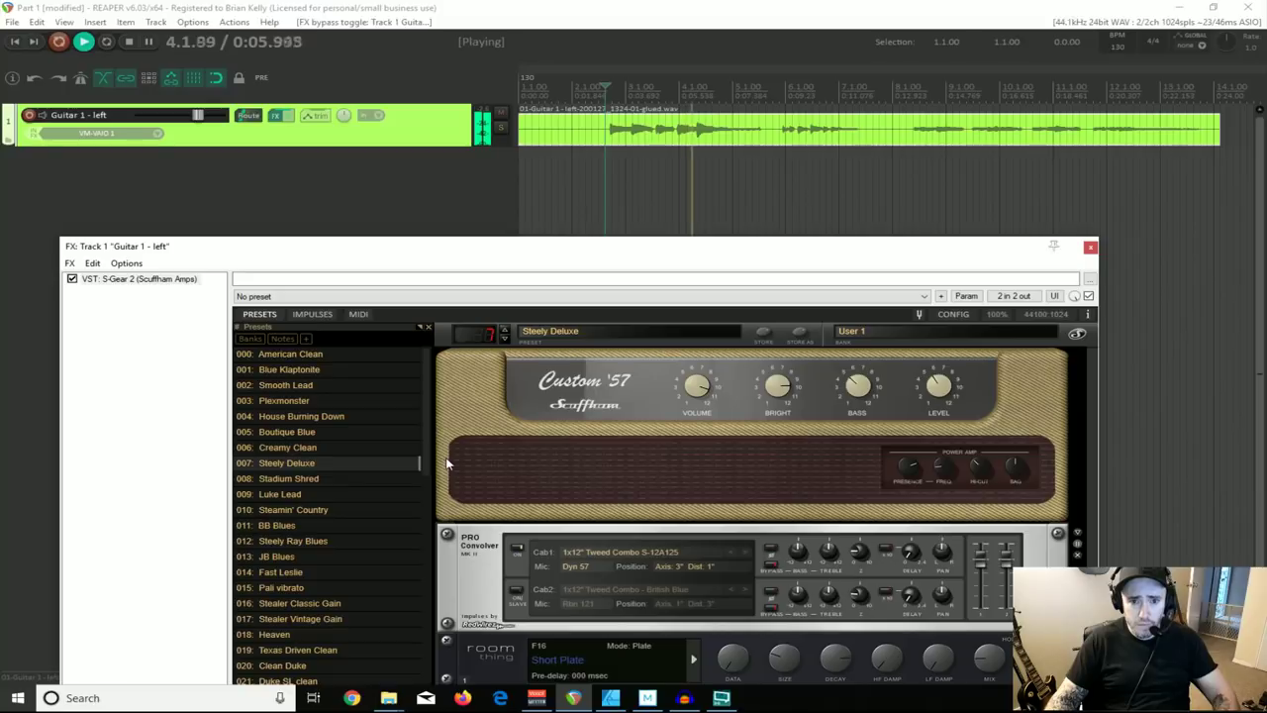
{"action": "key", "text": "space"}
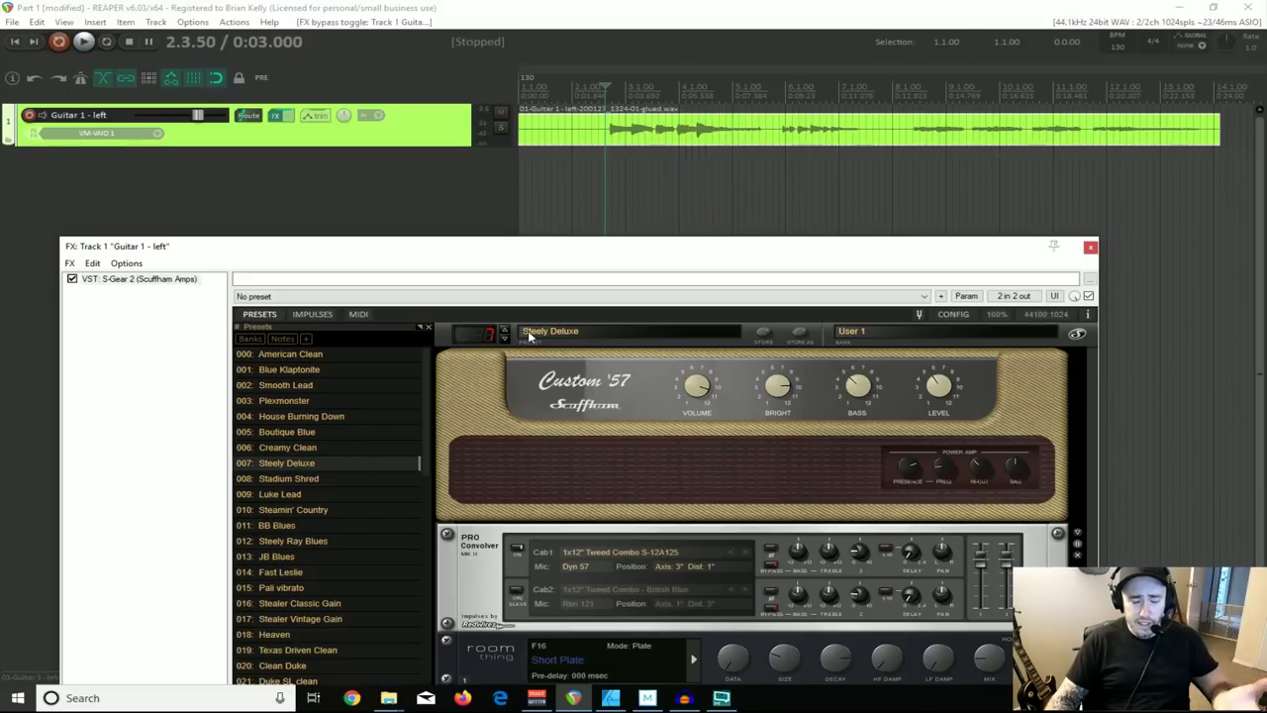
Step: Load S-Gear preset 019 Texas Driven Clean and replace its amp with The Duke
{"action": "left_click", "coordinate": [289, 650]}
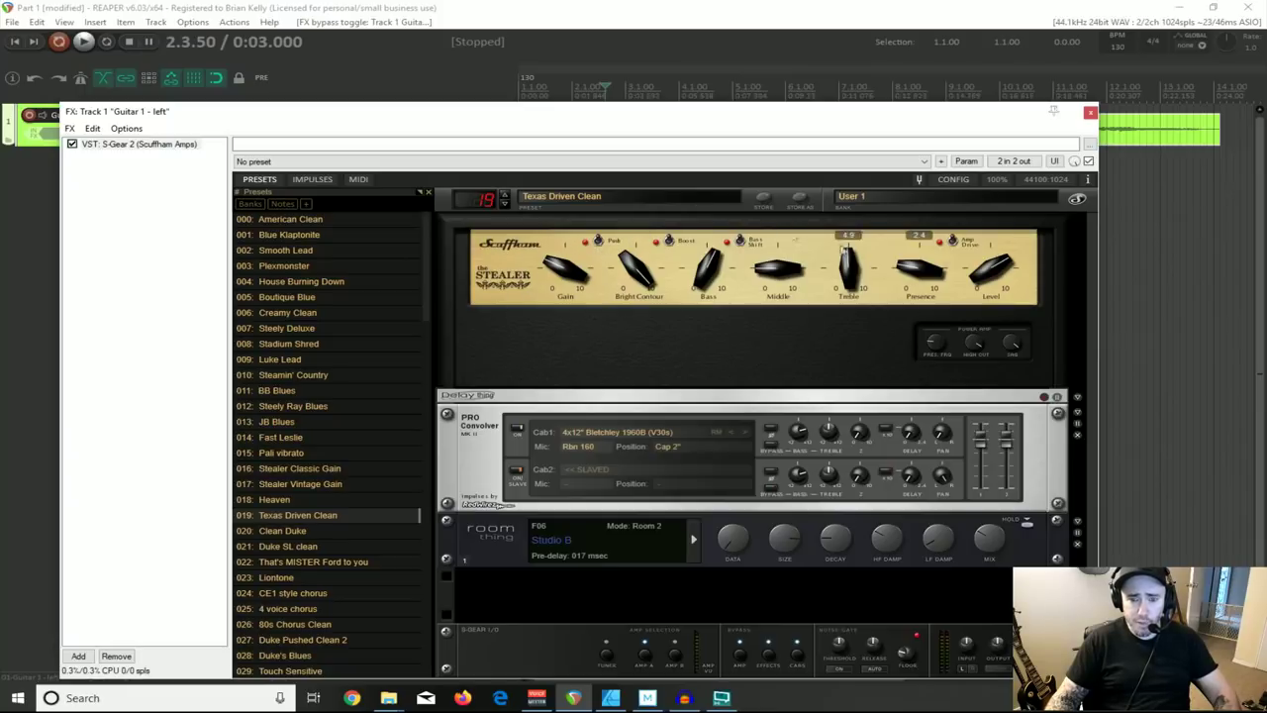
{"action": "right_click", "coordinate": [544, 321]}
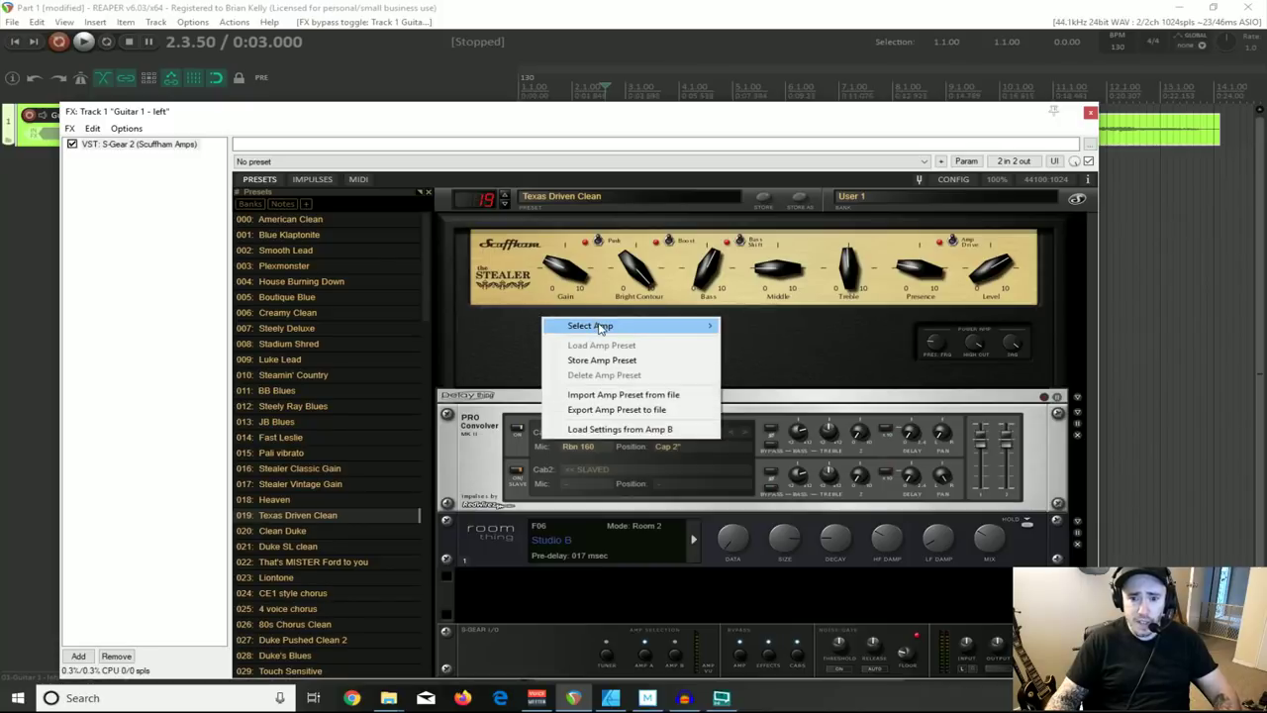
{"action": "mouse_move", "coordinate": [601, 329]}
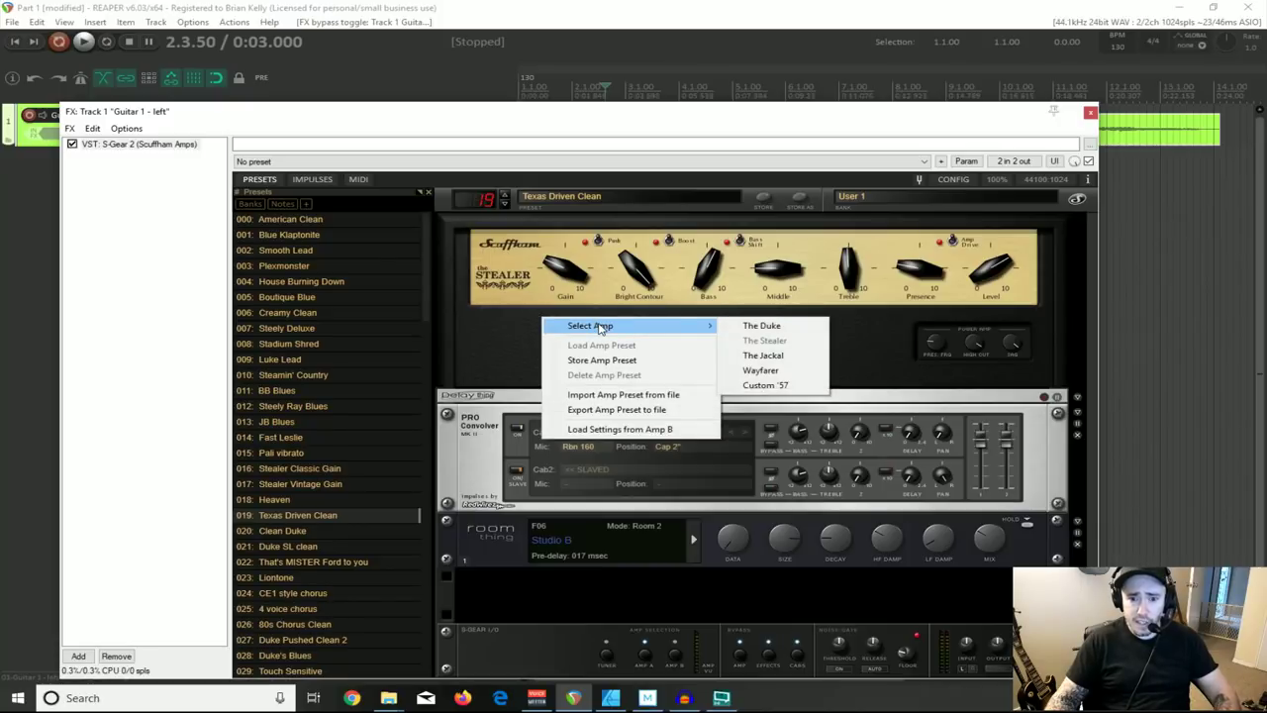
{"action": "left_click", "coordinate": [758, 326]}
Step: Try The Stealer and The Jackal as replacement amps in the Texas Driven Clean preset
{"action": "right_click", "coordinate": [690, 333]}
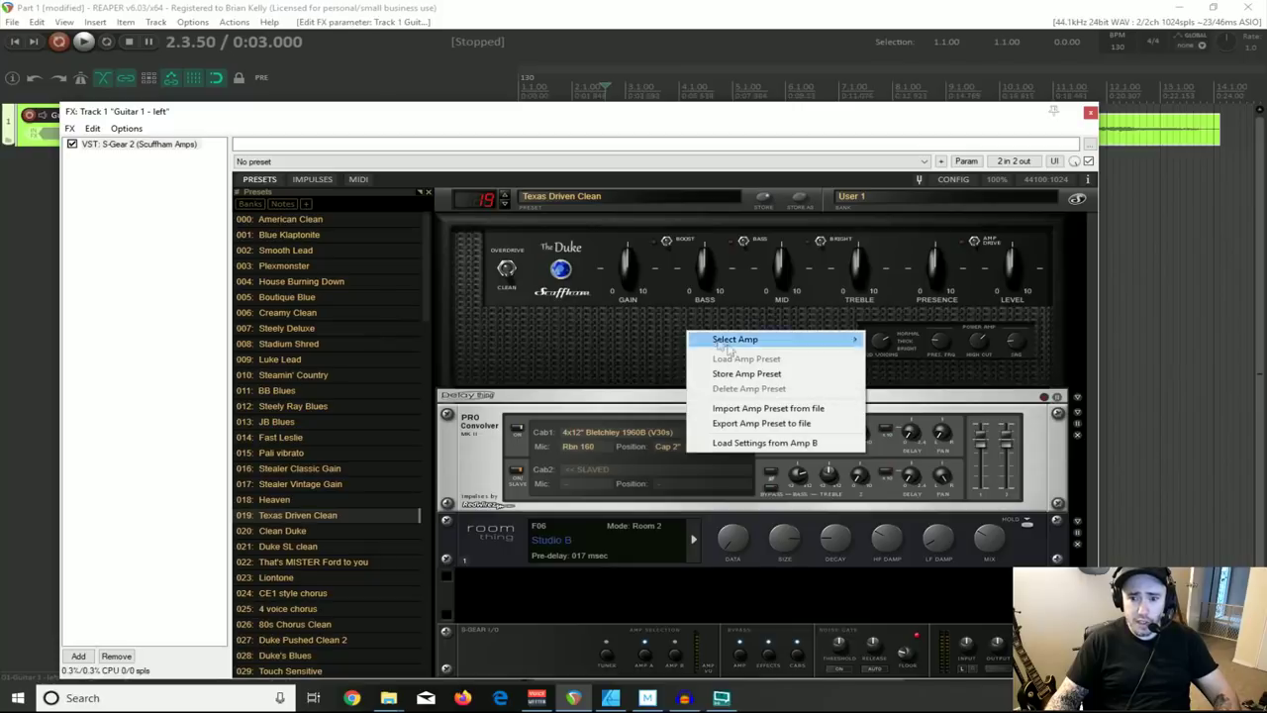
{"action": "mouse_move", "coordinate": [842, 340]}
{"action": "left_click", "coordinate": [896, 354]}
{"action": "right_click", "coordinate": [713, 345]}
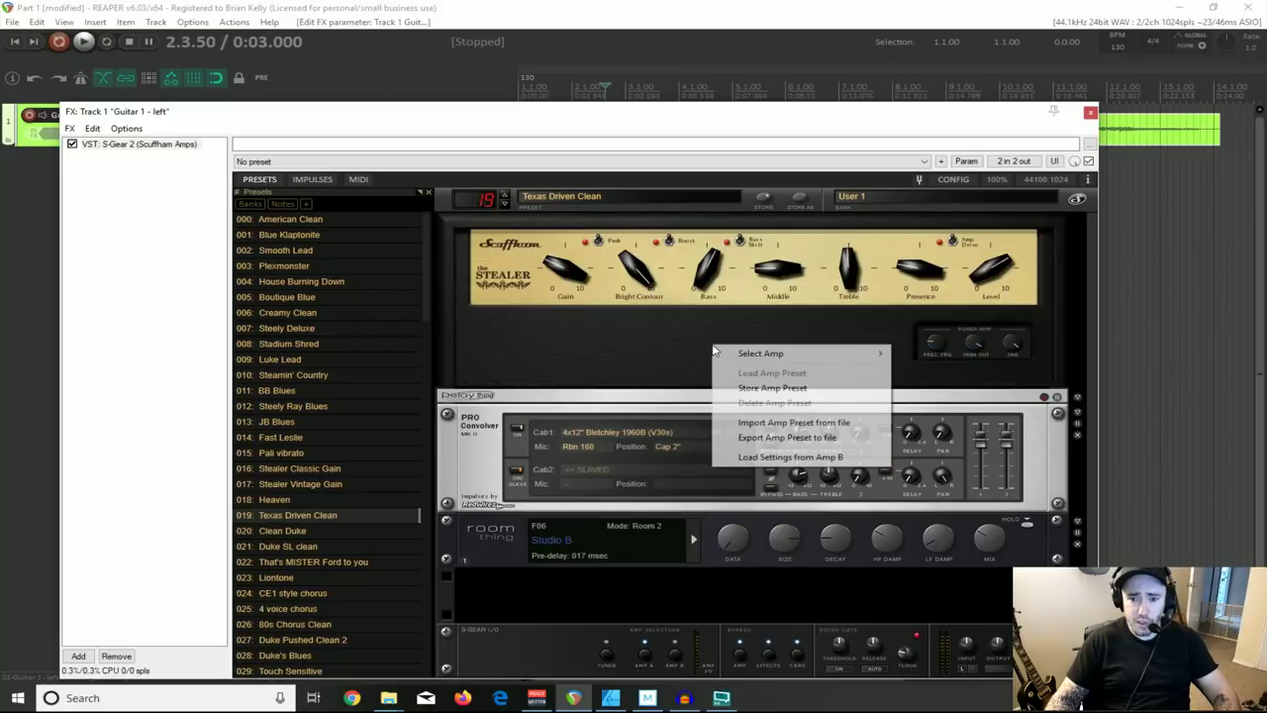
{"action": "mouse_move", "coordinate": [883, 363]}
{"action": "left_click", "coordinate": [934, 383]}
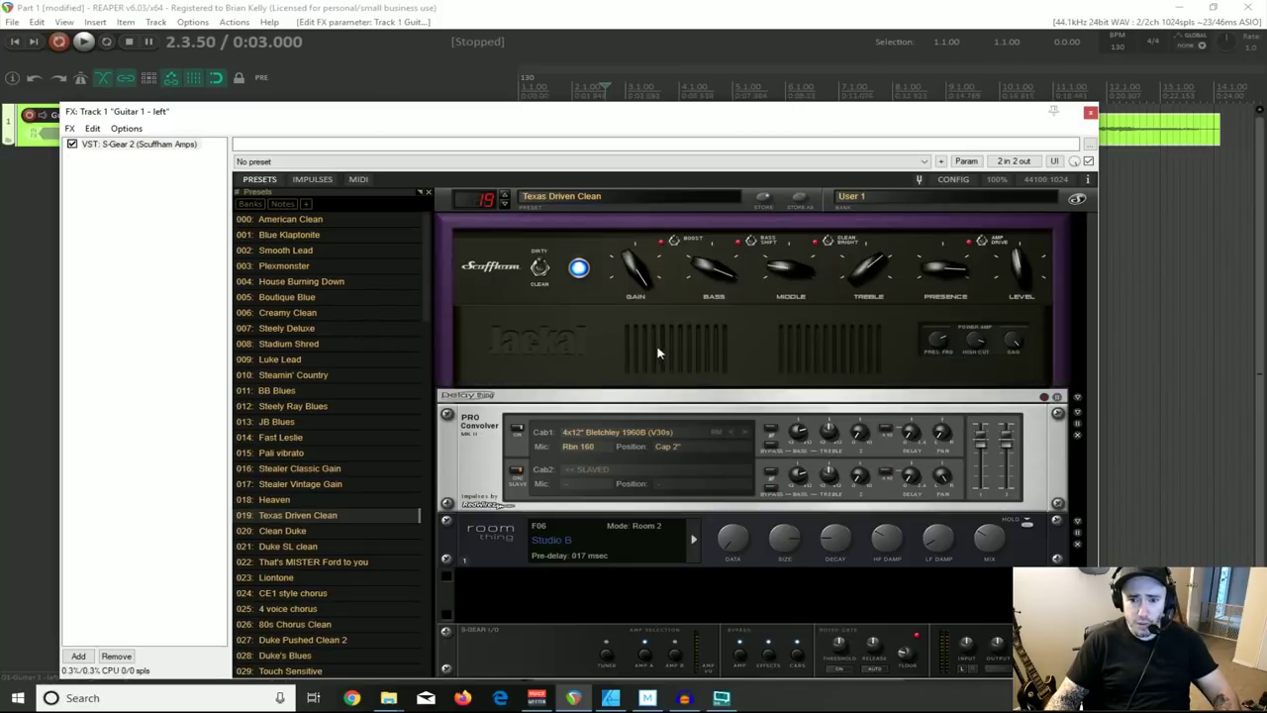
Step: Try the Wayfarer and Custom '57 amps in the Texas Driven Clean preset
{"action": "right_click", "coordinate": [659, 349]}
{"action": "mouse_move", "coordinate": [770, 363]}
{"action": "left_click", "coordinate": [875, 400]}
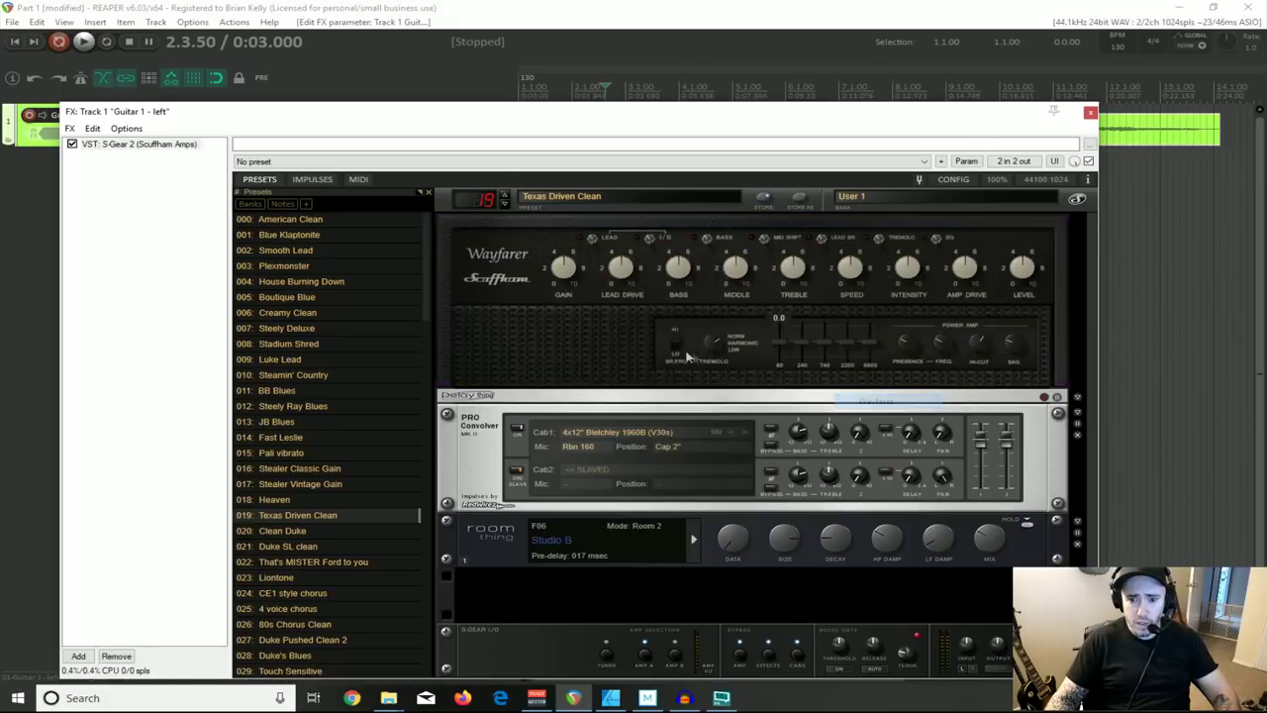
{"action": "right_click", "coordinate": [630, 347]}
{"action": "mouse_move", "coordinate": [707, 358]}
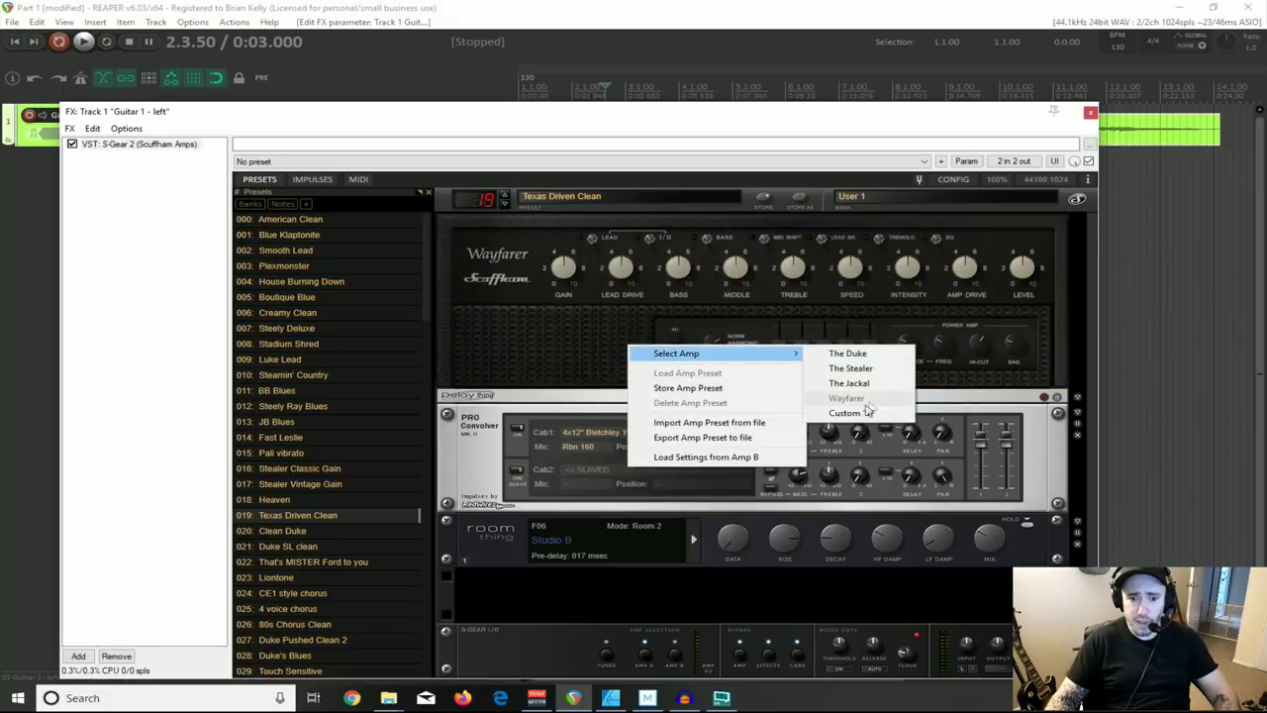
{"action": "left_click", "coordinate": [865, 413]}
Step: Set the preset's amp back to The Stealer
{"action": "right_click", "coordinate": [601, 339]}
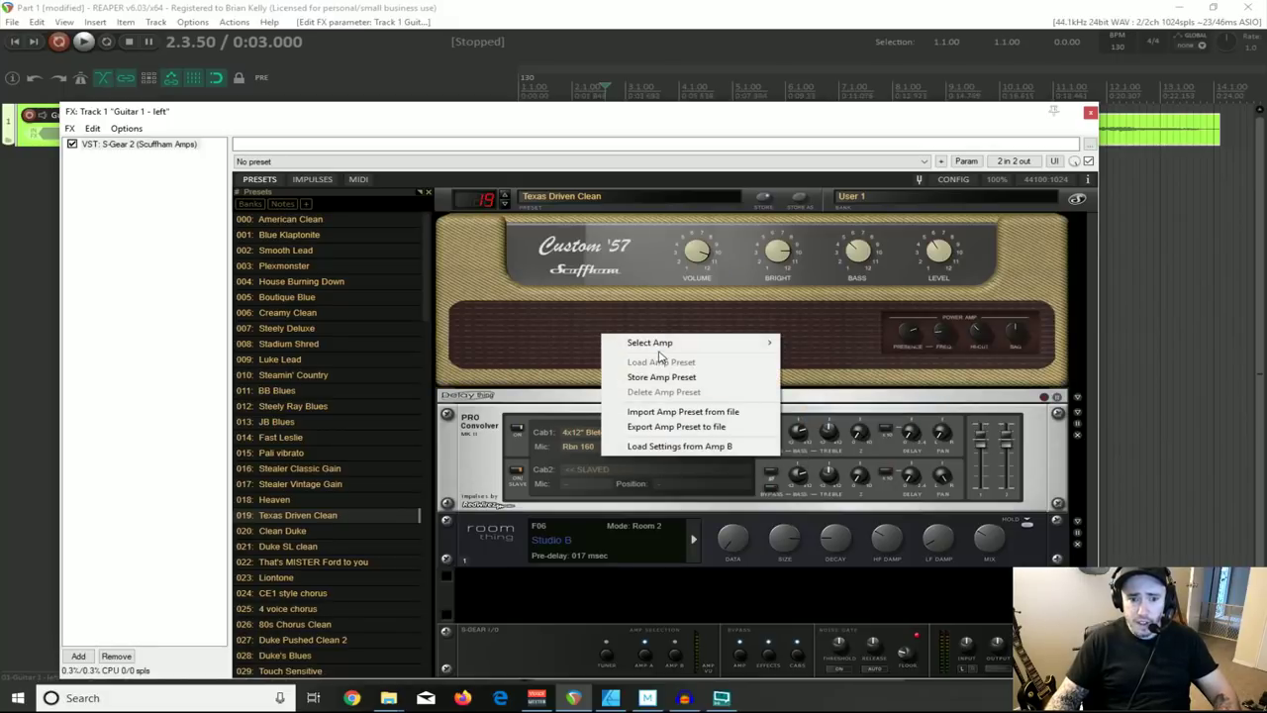
{"action": "mouse_move", "coordinate": [666, 347]}
{"action": "left_click", "coordinate": [813, 357]}
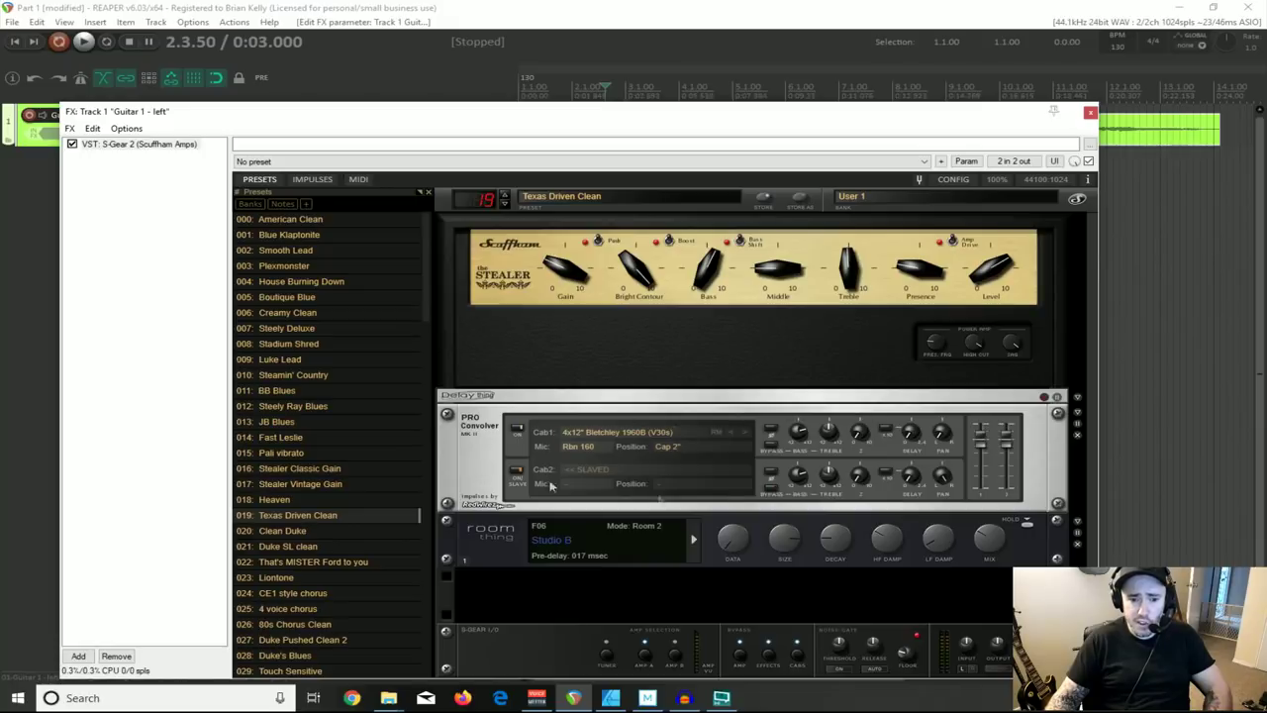
Step: Cycle through the Pro Convolver's Cab1 speaker cabinets and settle on the 4x12" Modern SV30 : upper left
{"action": "left_click", "coordinate": [746, 435]}
{"action": "left_click", "coordinate": [746, 436]}
{"action": "left_click", "coordinate": [745, 435]}
{"action": "left_click", "coordinate": [743, 435]}
{"action": "left_click", "coordinate": [741, 433]}
{"action": "left_click", "coordinate": [736, 433]}
{"action": "left_click", "coordinate": [736, 432]}
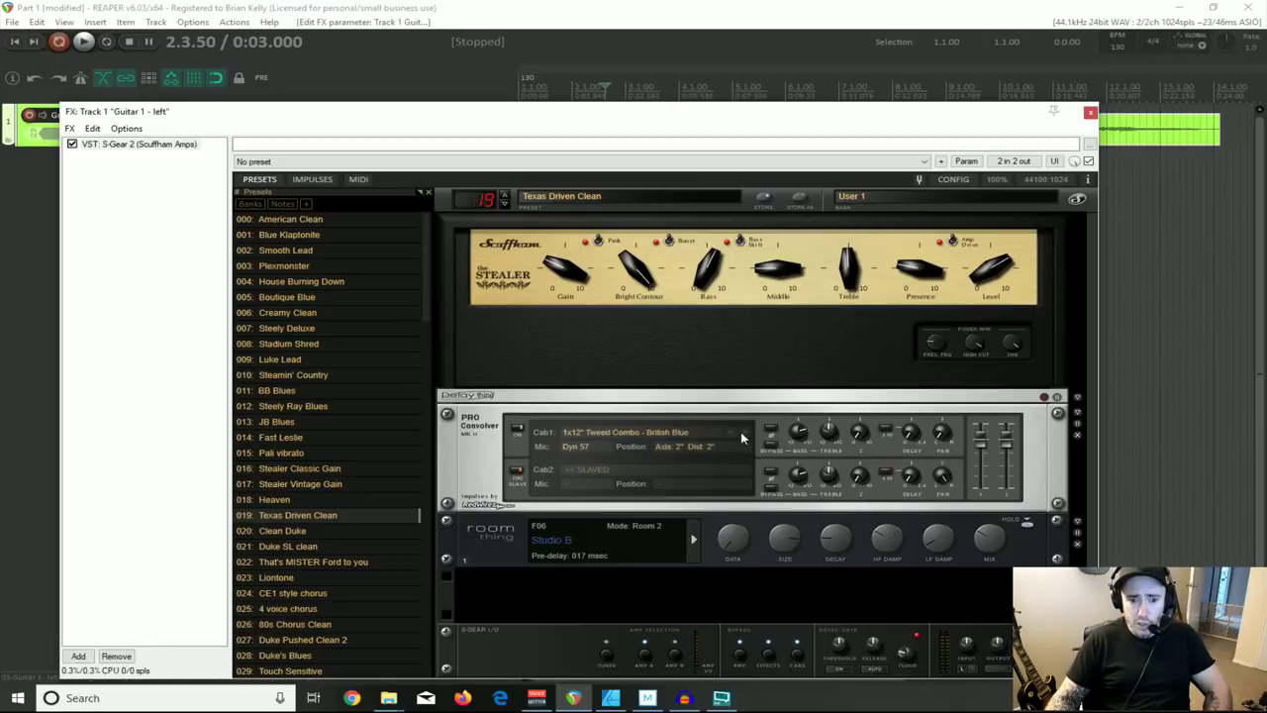
{"action": "left_click", "coordinate": [750, 434]}
{"action": "left_click", "coordinate": [750, 434]}
{"action": "left_click", "coordinate": [750, 434]}
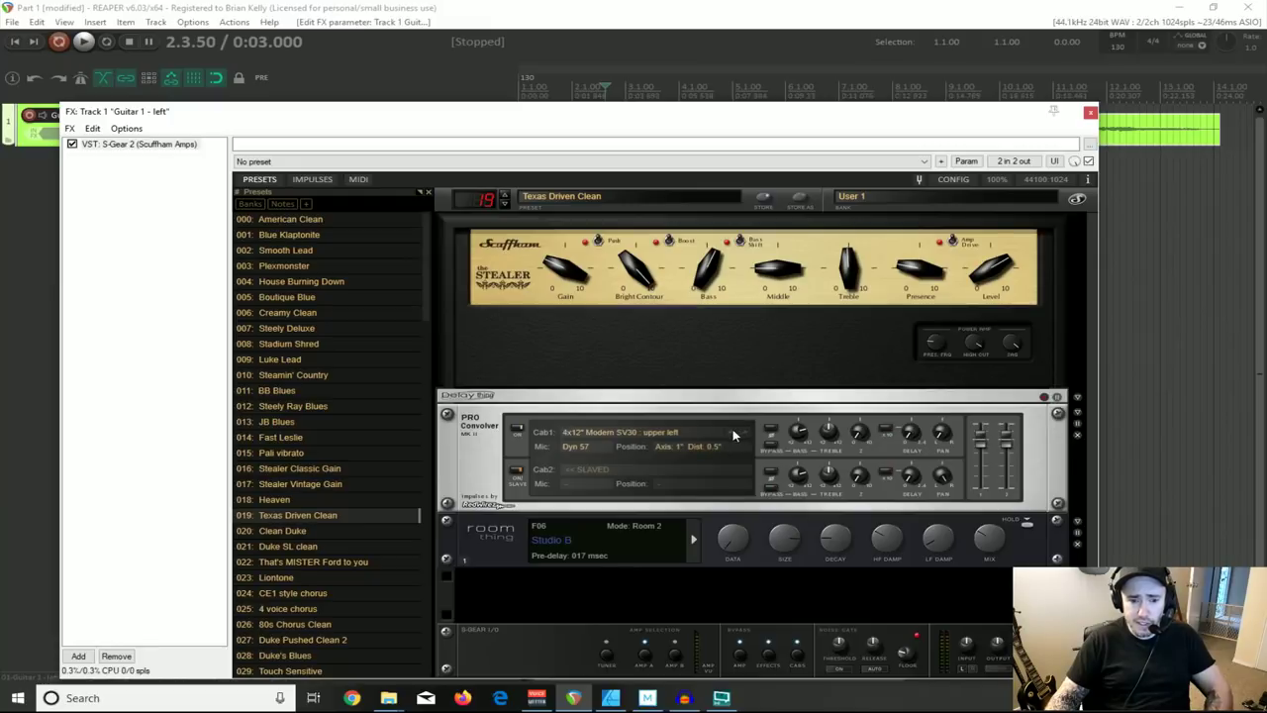
Step: Move Cab1's Dynamic 57 microphone to an axis of 0.5 inches and a distance of 1.5 inches
{"action": "left_click", "coordinate": [580, 447]}
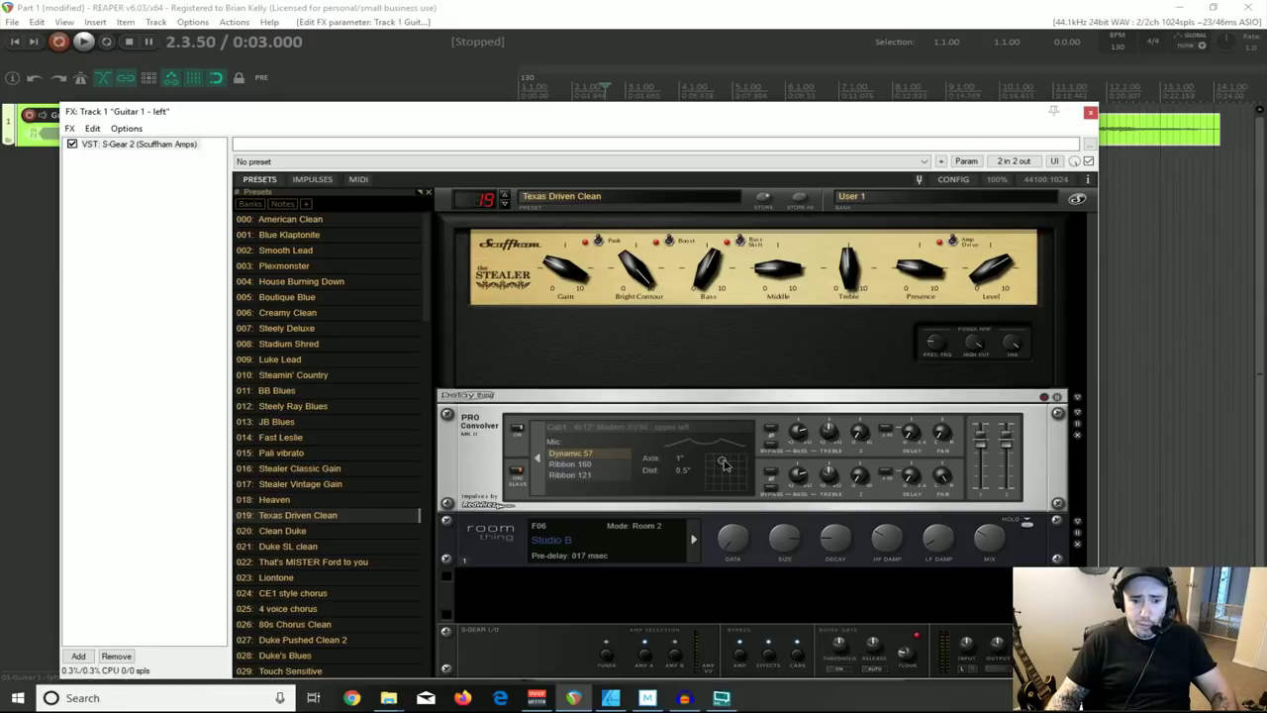
{"action": "mouse_move", "coordinate": [748, 473]}
{"action": "left_mouse_down"}
{"action": "mouse_move", "coordinate": [723, 481]}
{"action": "mouse_move", "coordinate": [741, 492]}
{"action": "mouse_move", "coordinate": [713, 482]}
{"action": "mouse_move", "coordinate": [738, 480]}
{"action": "mouse_move", "coordinate": [723, 466]}
{"action": "mouse_move", "coordinate": [709, 483]}
{"action": "mouse_move", "coordinate": [748, 471]}
{"action": "mouse_move", "coordinate": [710, 471]}
{"action": "left_mouse_up"}
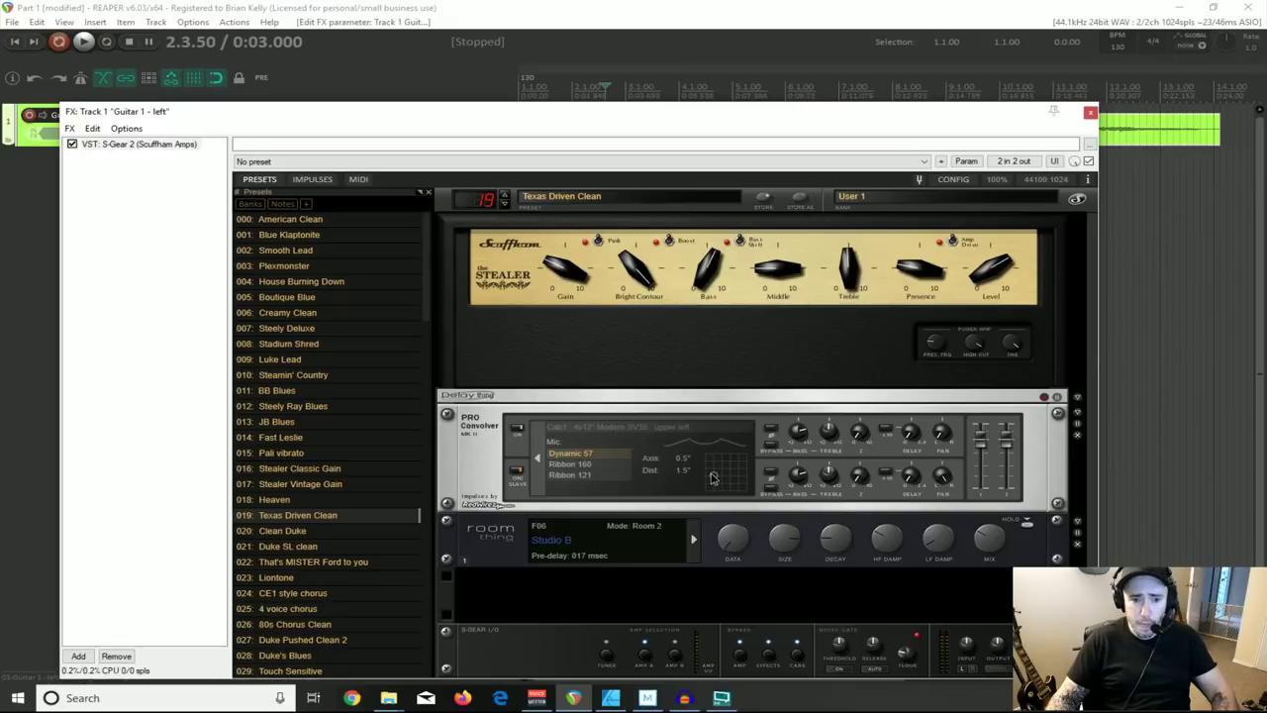
{"action": "left_click", "coordinate": [540, 457]}
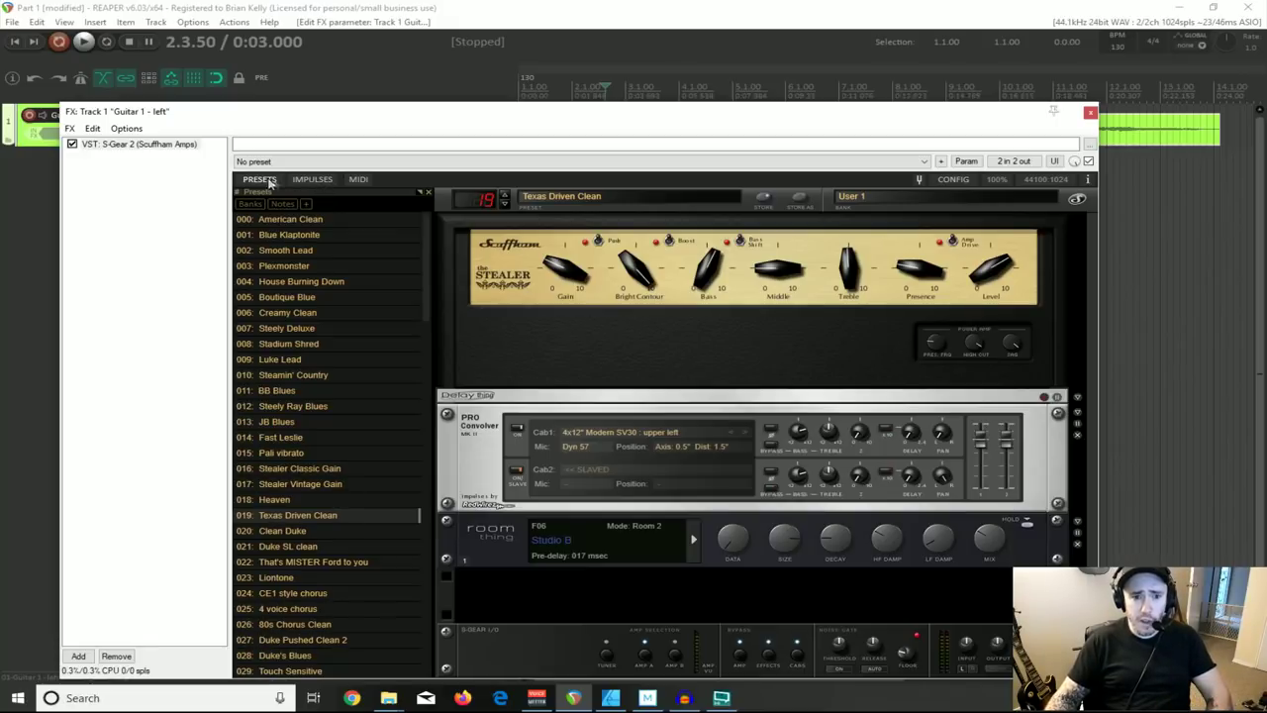
Step: Browse S-Gear's user impulse responses and load Orange PPC212 V30 212 C Hi-Gn 121+57 into Cab1
{"action": "left_click", "coordinate": [327, 180]}
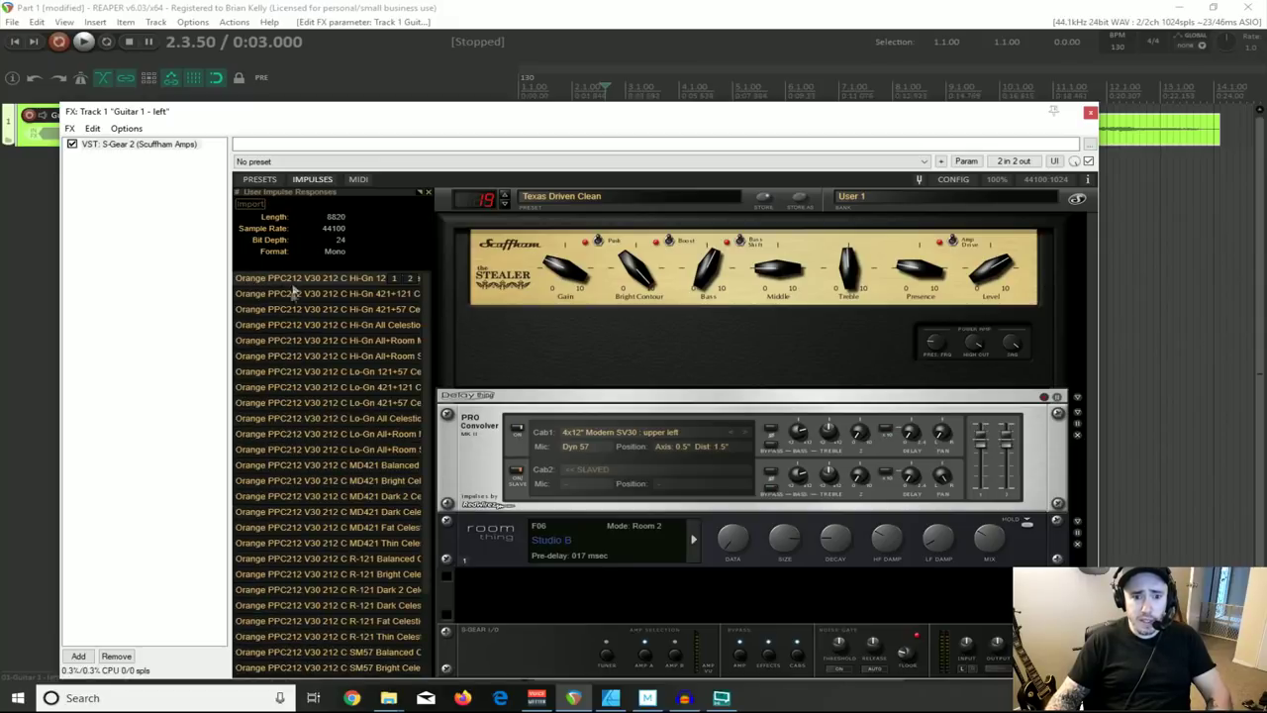
{"action": "scroll", "coordinate": [304, 349], "scroll_direction": "down", "scroll_amount": 3}
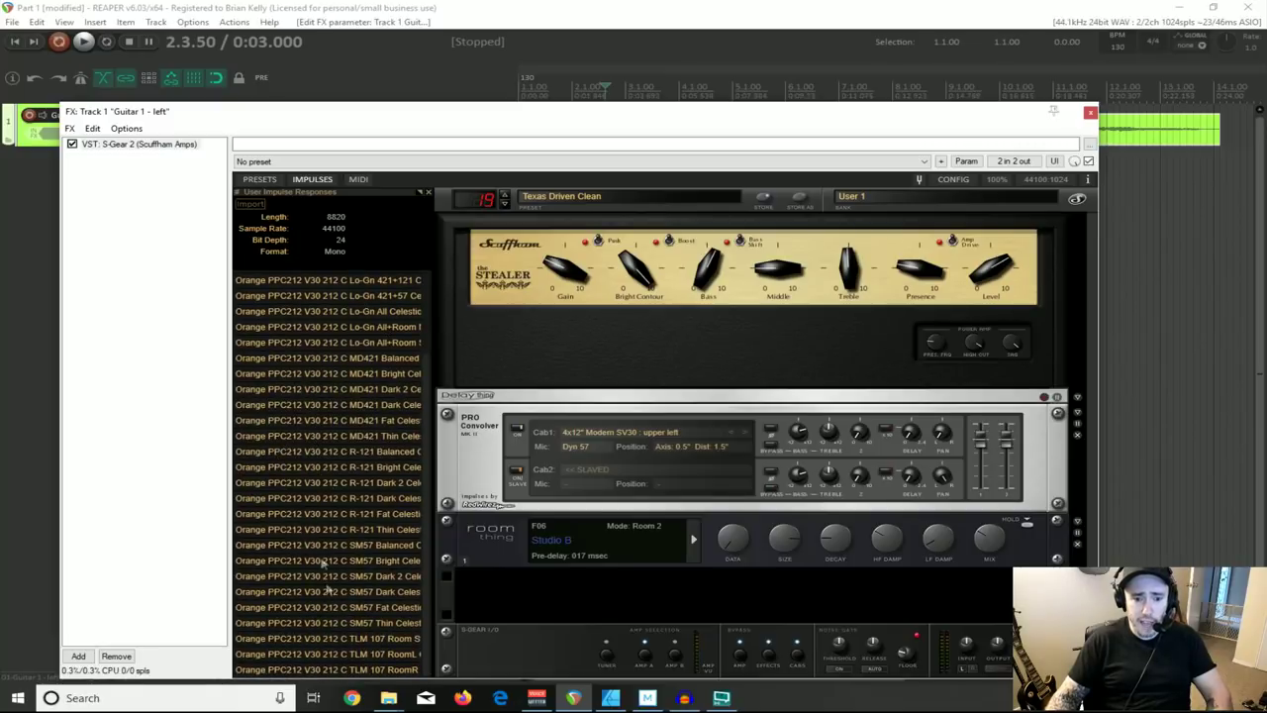
{"action": "scroll", "coordinate": [297, 326], "scroll_direction": "up", "scroll_amount": 3}
{"action": "scroll", "coordinate": [306, 312], "scroll_direction": "down", "scroll_amount": 2}
{"action": "scroll", "coordinate": [299, 369], "scroll_direction": "up", "scroll_amount": 3}
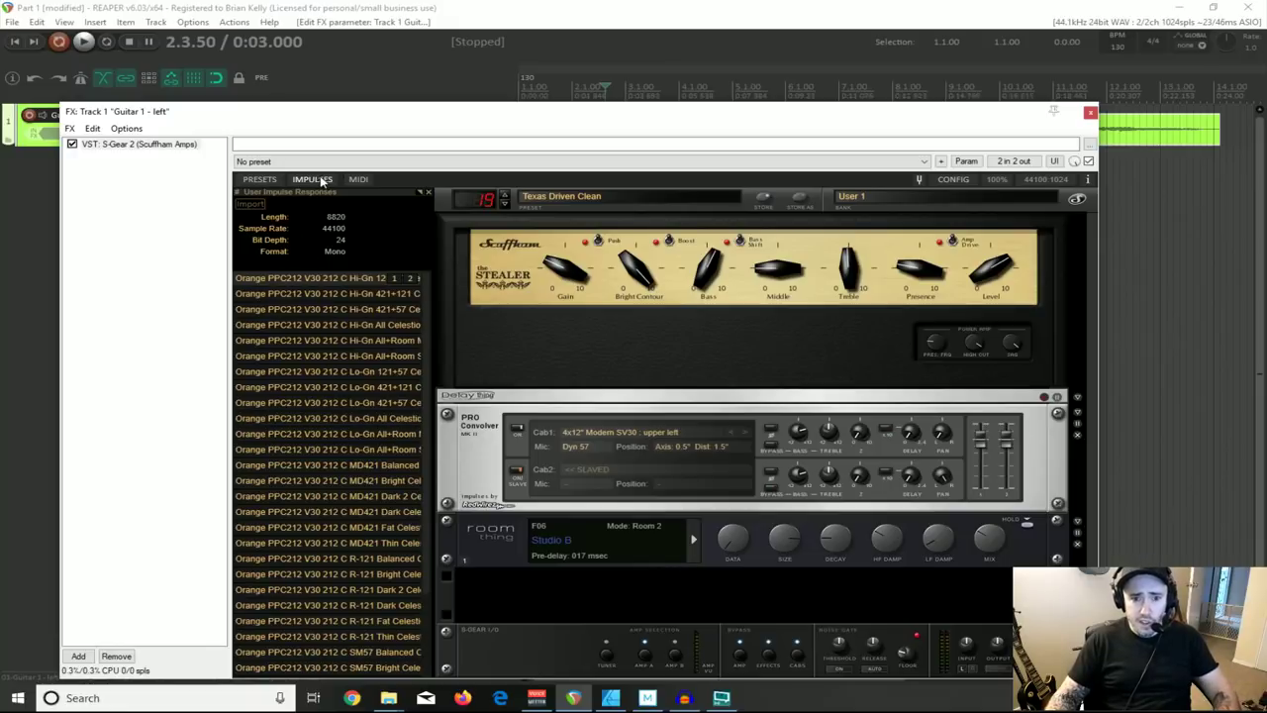
{"action": "left_click_drag", "start_coordinate": [478, 133], "coordinate": [490, 170]}
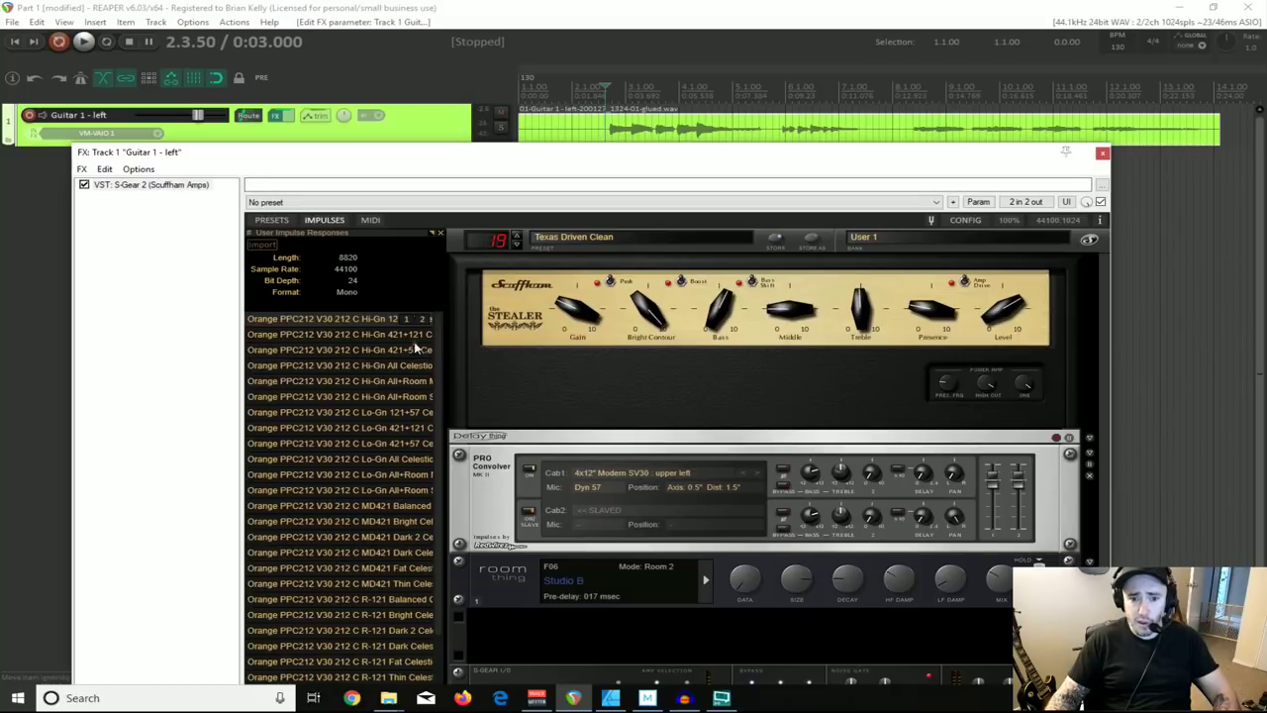
{"action": "left_click", "coordinate": [406, 319]}
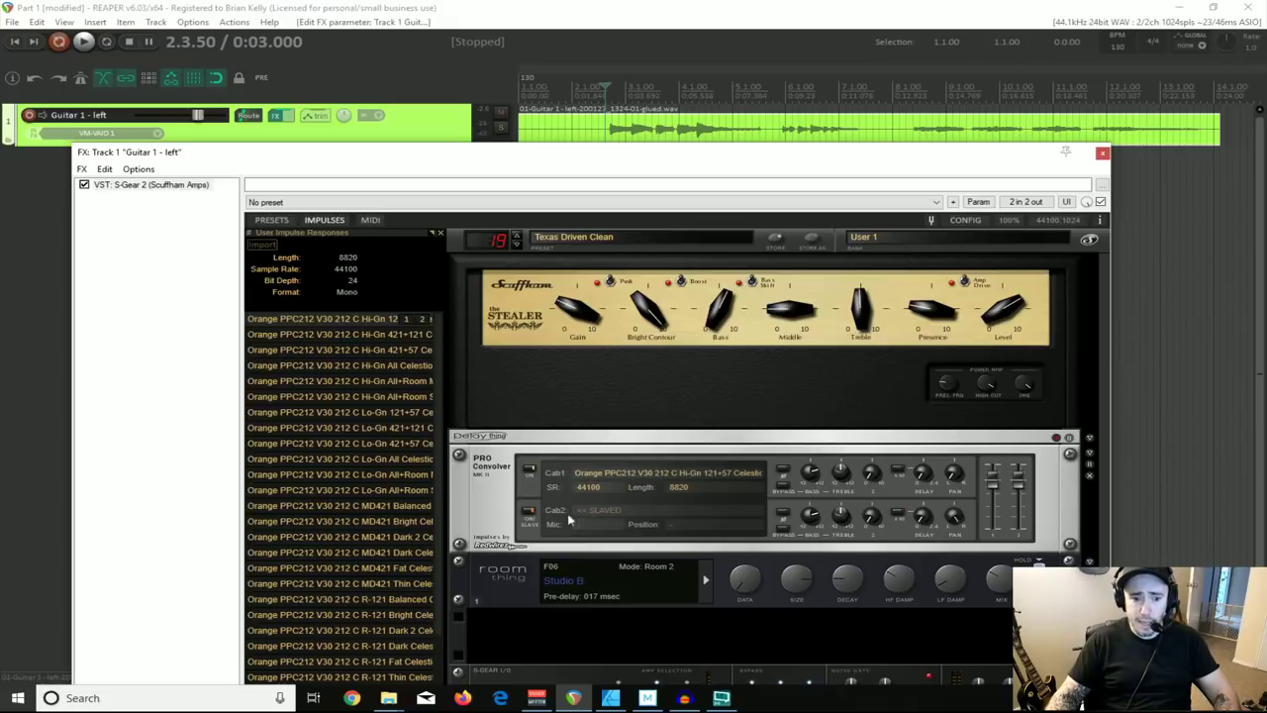
Step: Switch Cab2's slaving off and on again, and play the guitar phrase through the Hi-Gn 121+57 impulse
{"action": "left_click", "coordinate": [528, 514]}
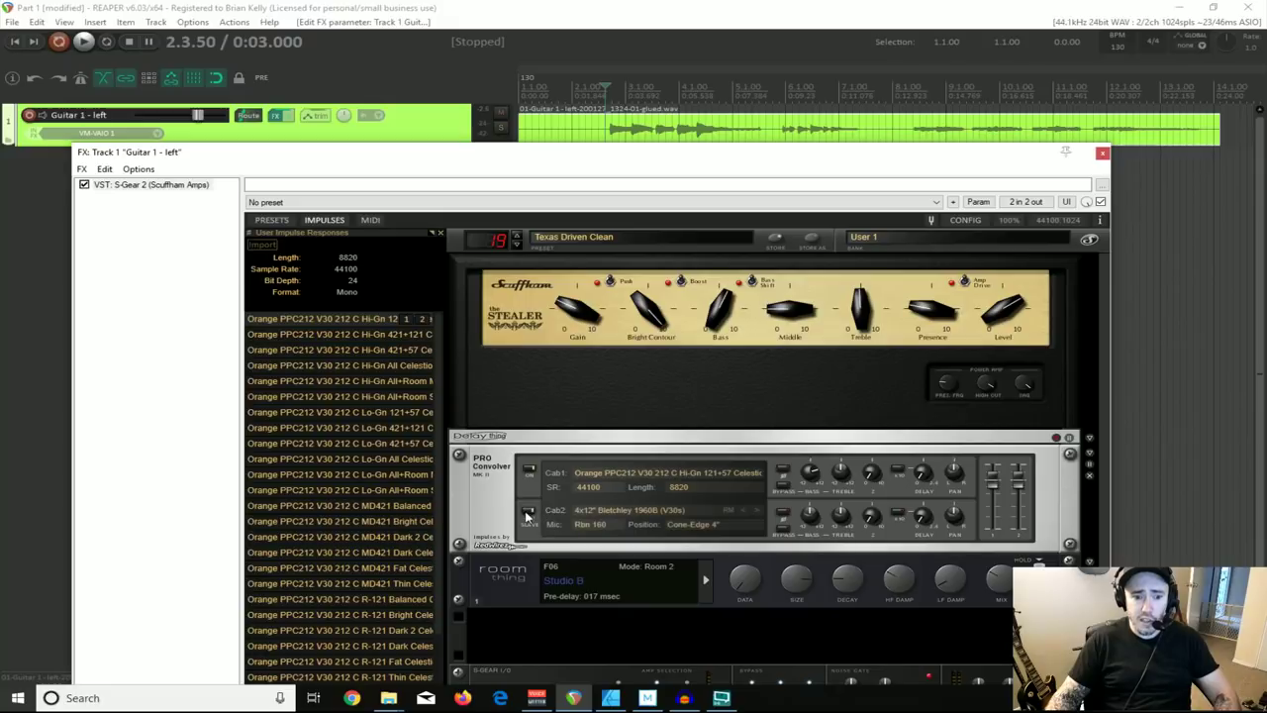
{"action": "left_click", "coordinate": [529, 514]}
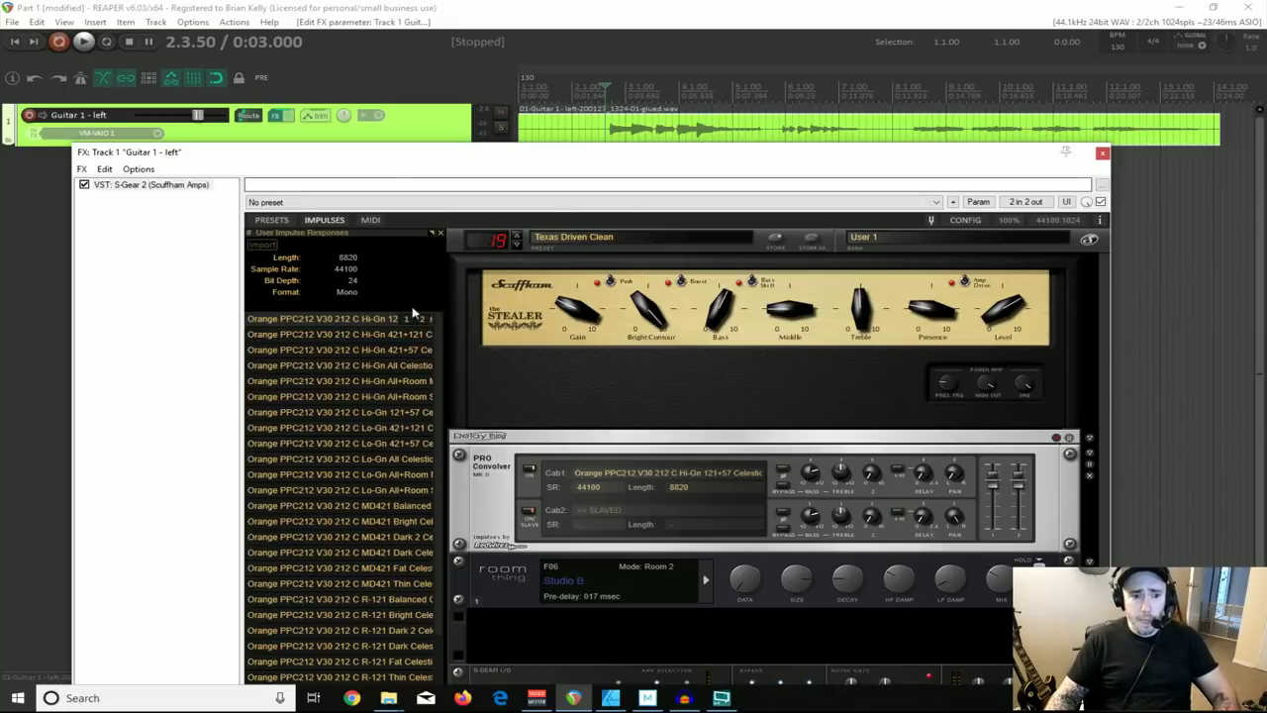
{"action": "key", "text": "space"}
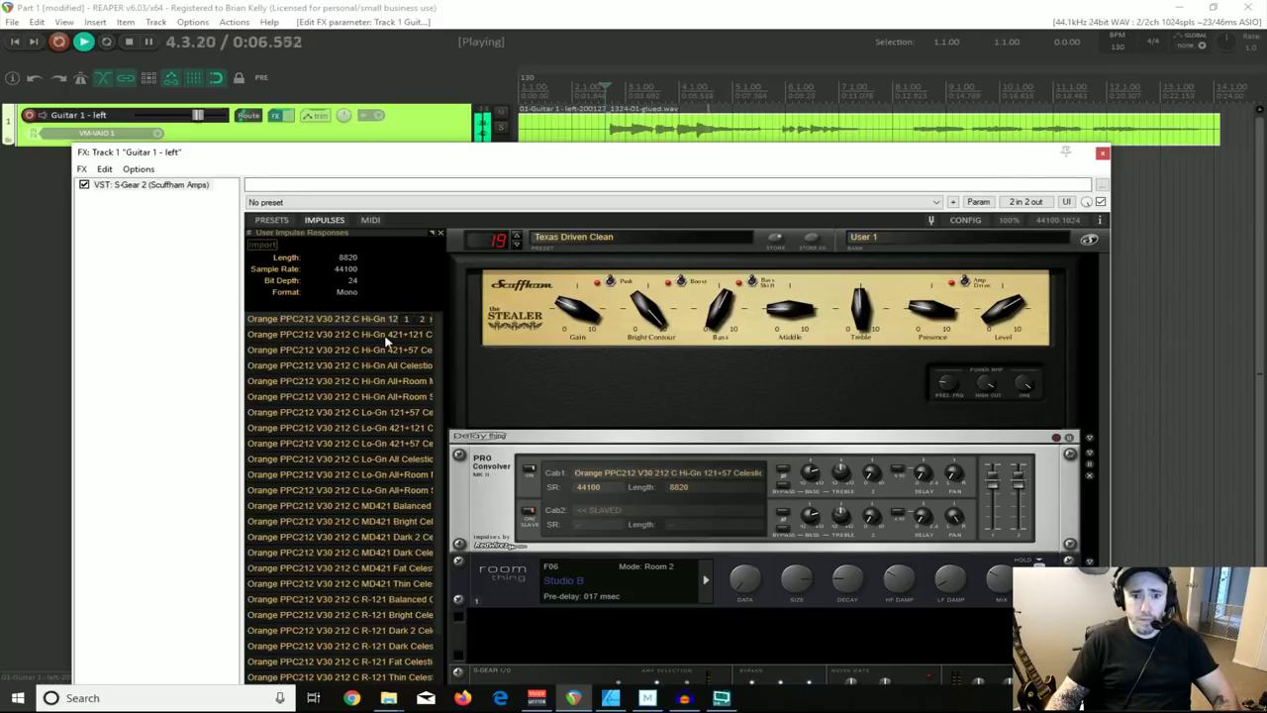
{"action": "key", "text": "space"}
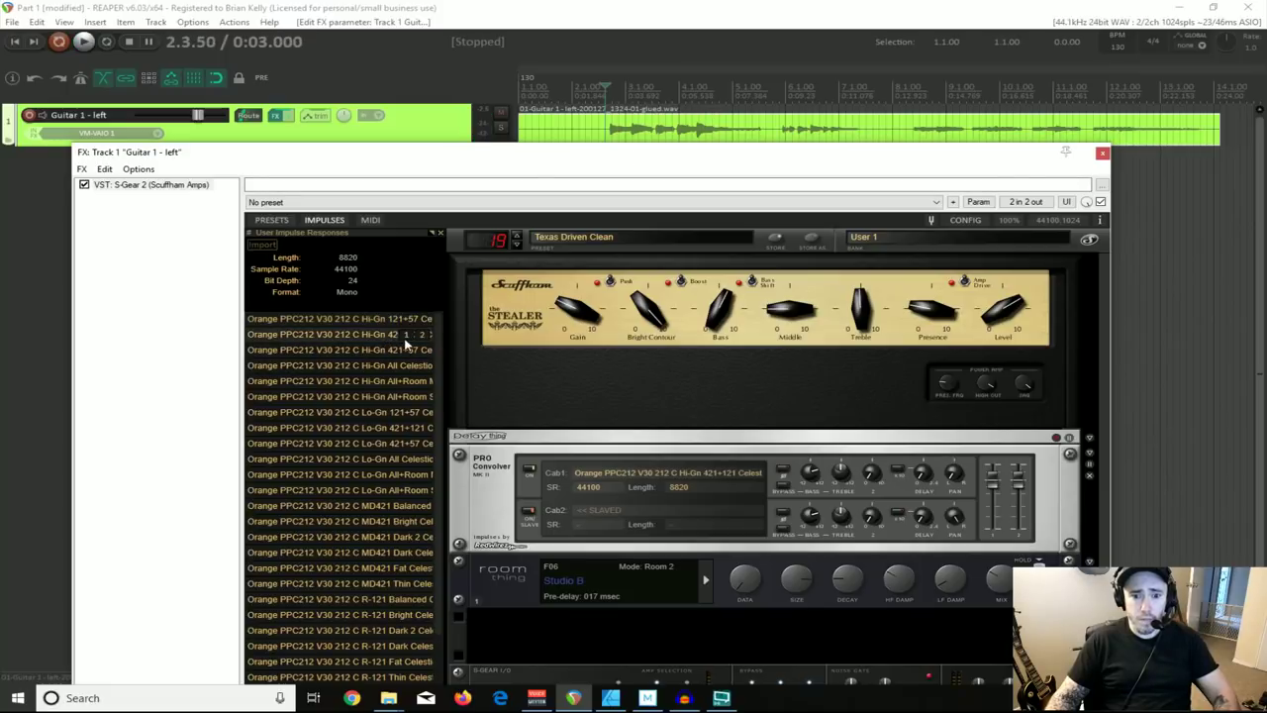
Step: Audition the Orange PPC212 Hi-Gn 421+121 and Hi-Gn 421+57 impulses in Cab1 with the same guitar phrase
{"action": "key", "text": "space"}
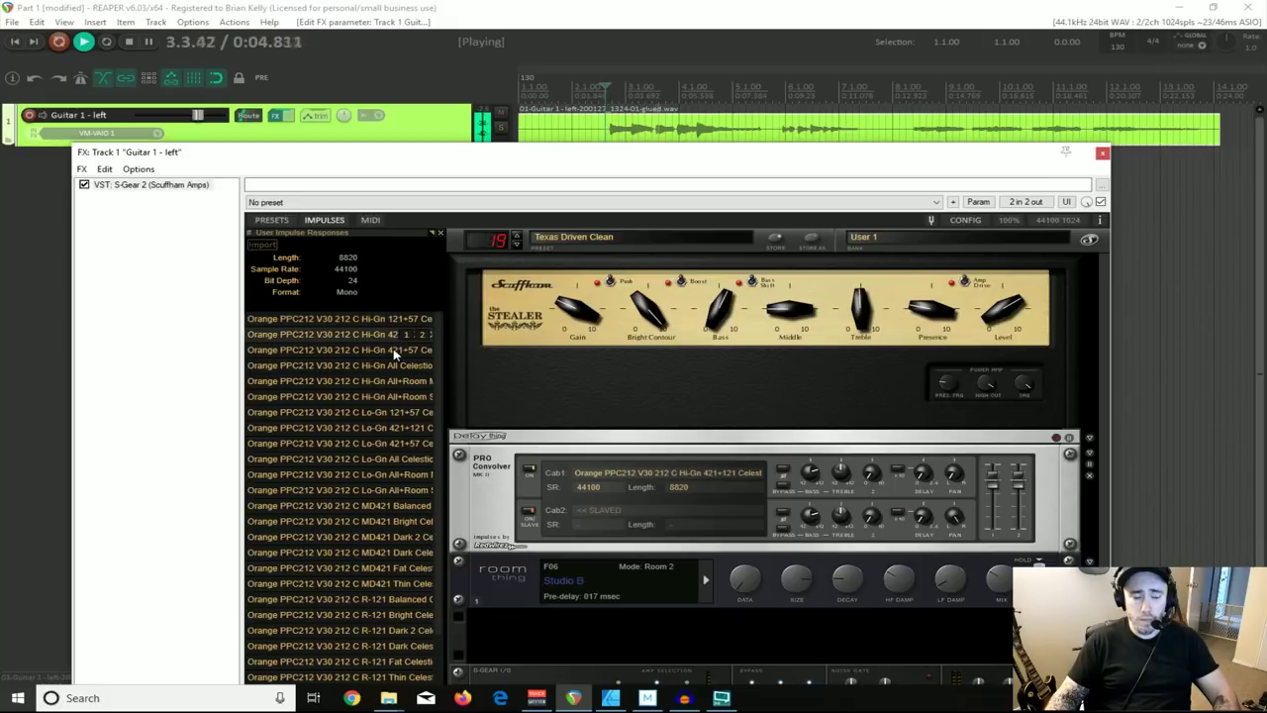
{"action": "key", "text": "space"}
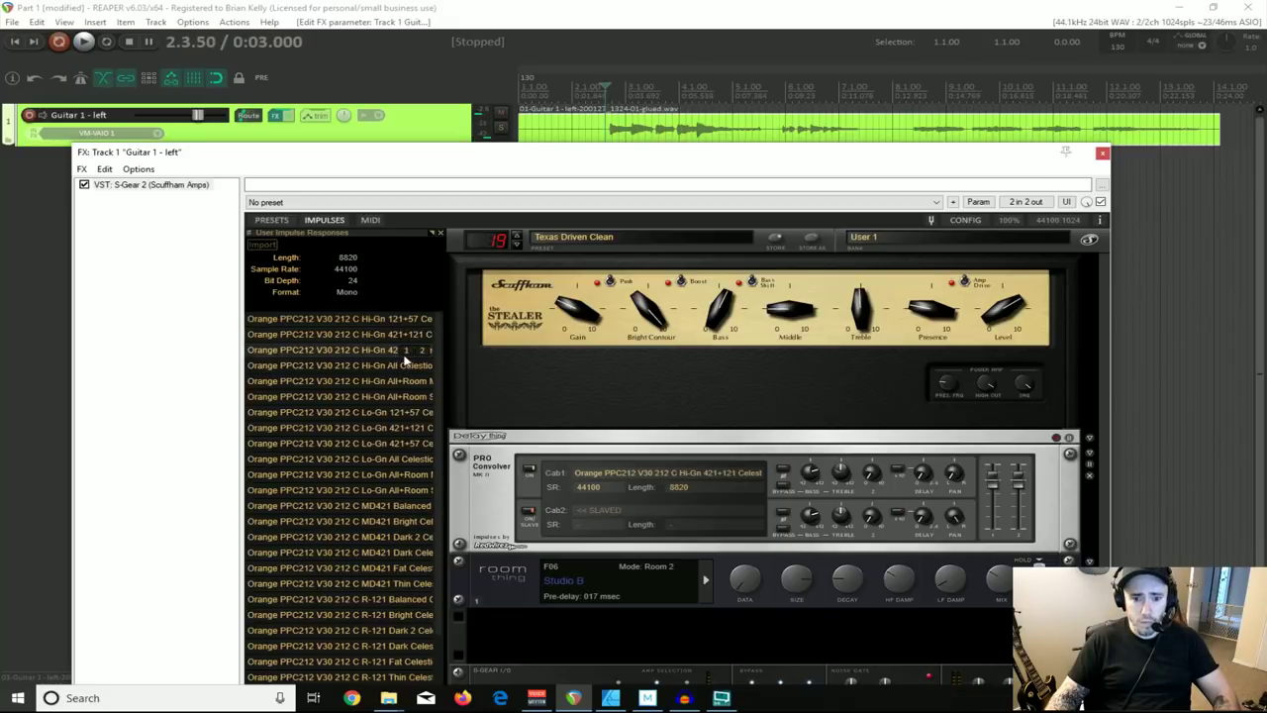
{"action": "key", "text": "space"}
{"action": "key", "text": "space"}
{"action": "left_click", "coordinate": [372, 351]}
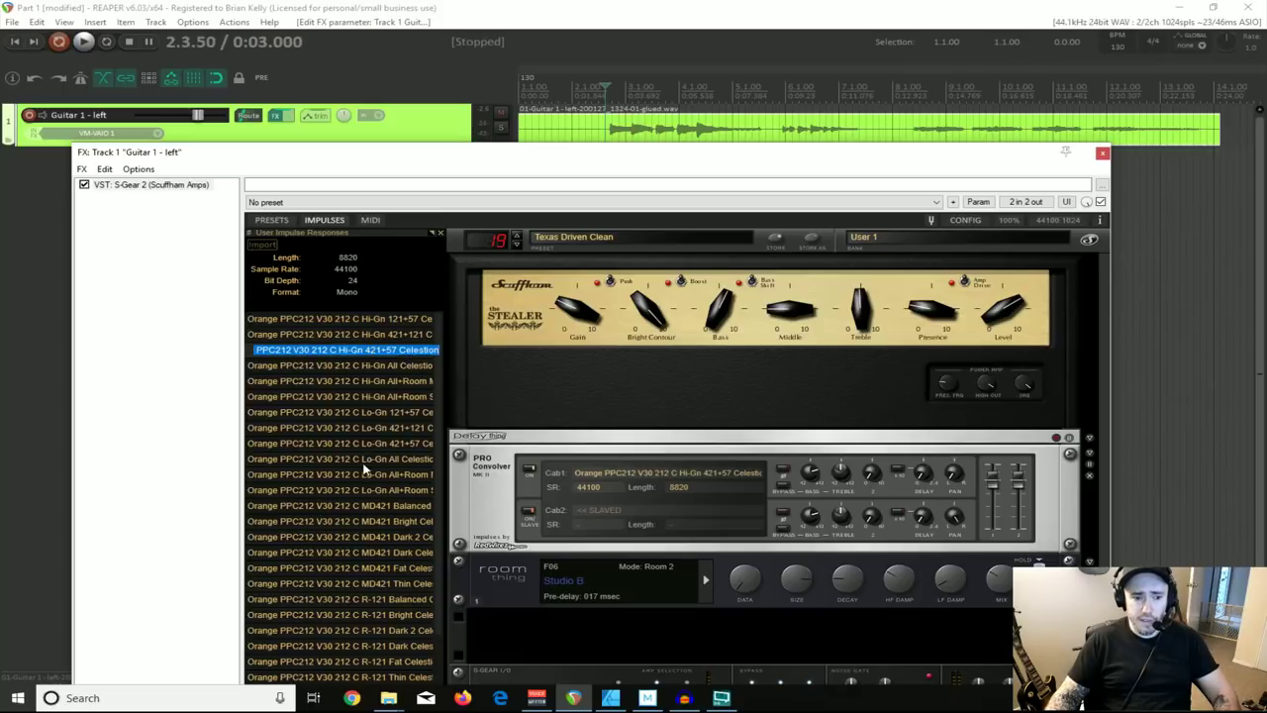
Step: Load the Orange PPC212 Lo-Gn All and MD421 Balanced impulses into Cab1 in turn and play the phrase through each
{"action": "left_click", "coordinate": [405, 460]}
{"action": "key", "text": "space"}
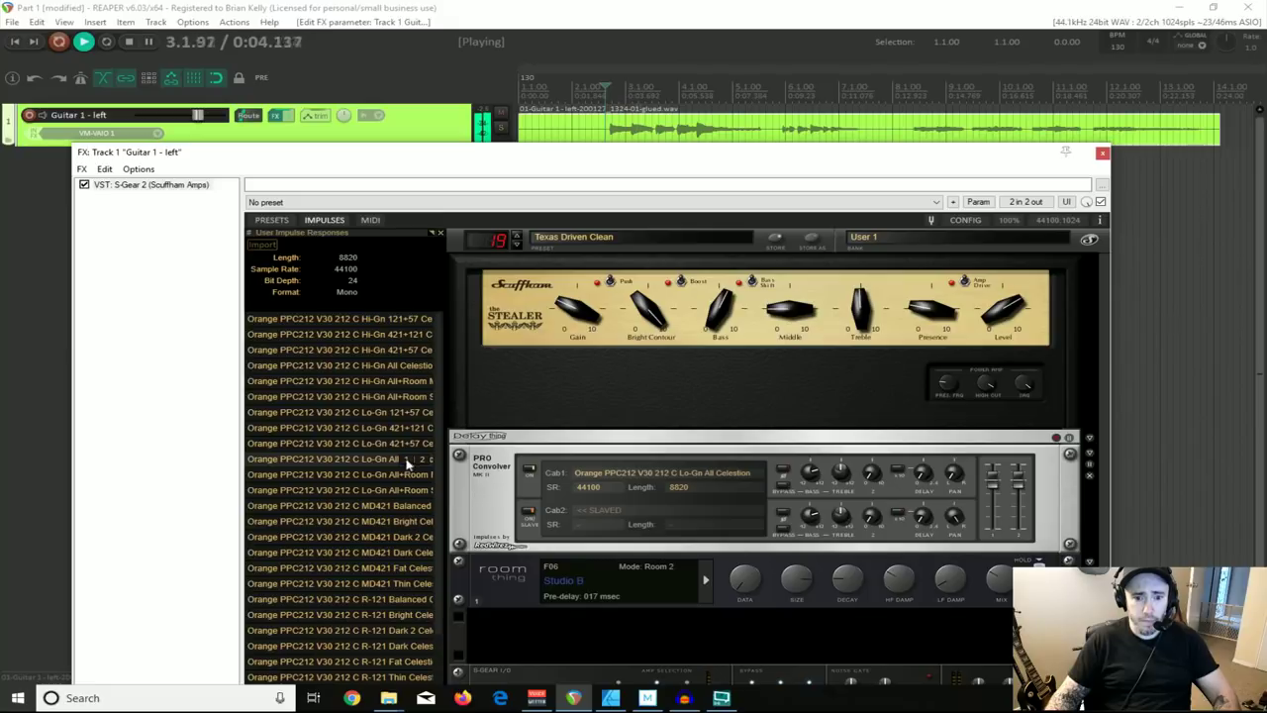
{"action": "key", "text": "space"}
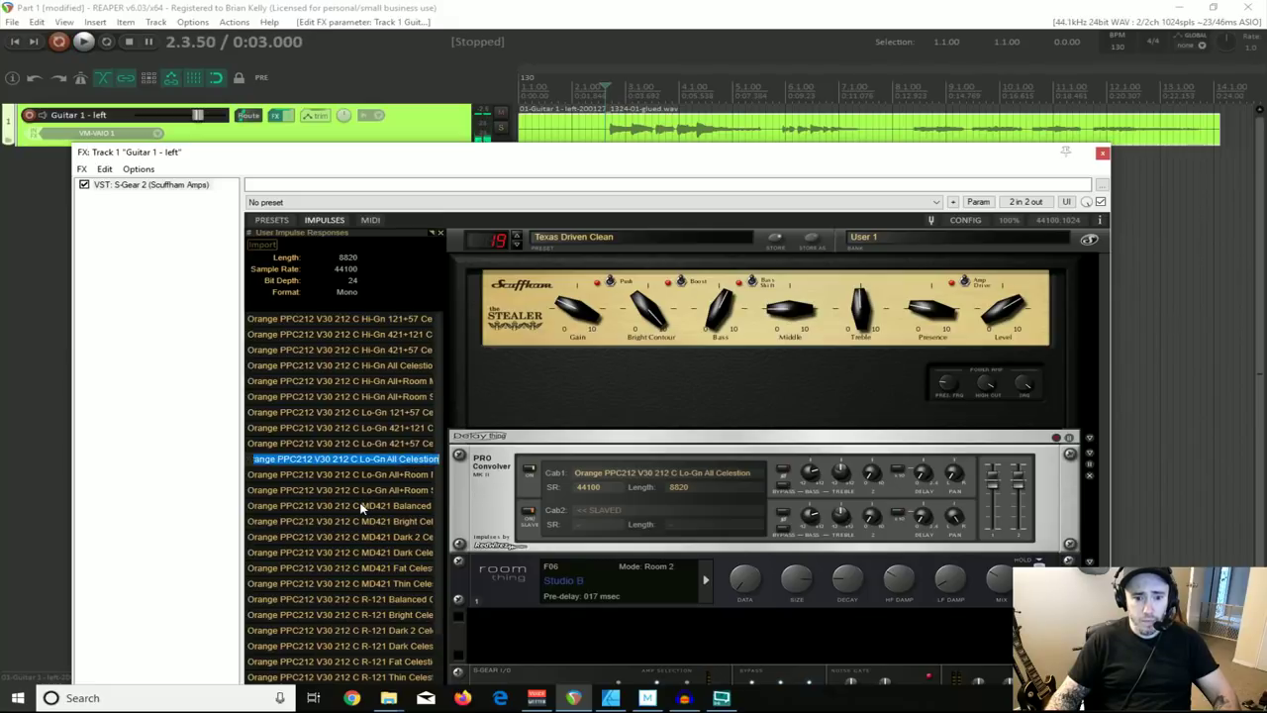
{"action": "left_click", "coordinate": [406, 506]}
{"action": "key", "text": "space"}
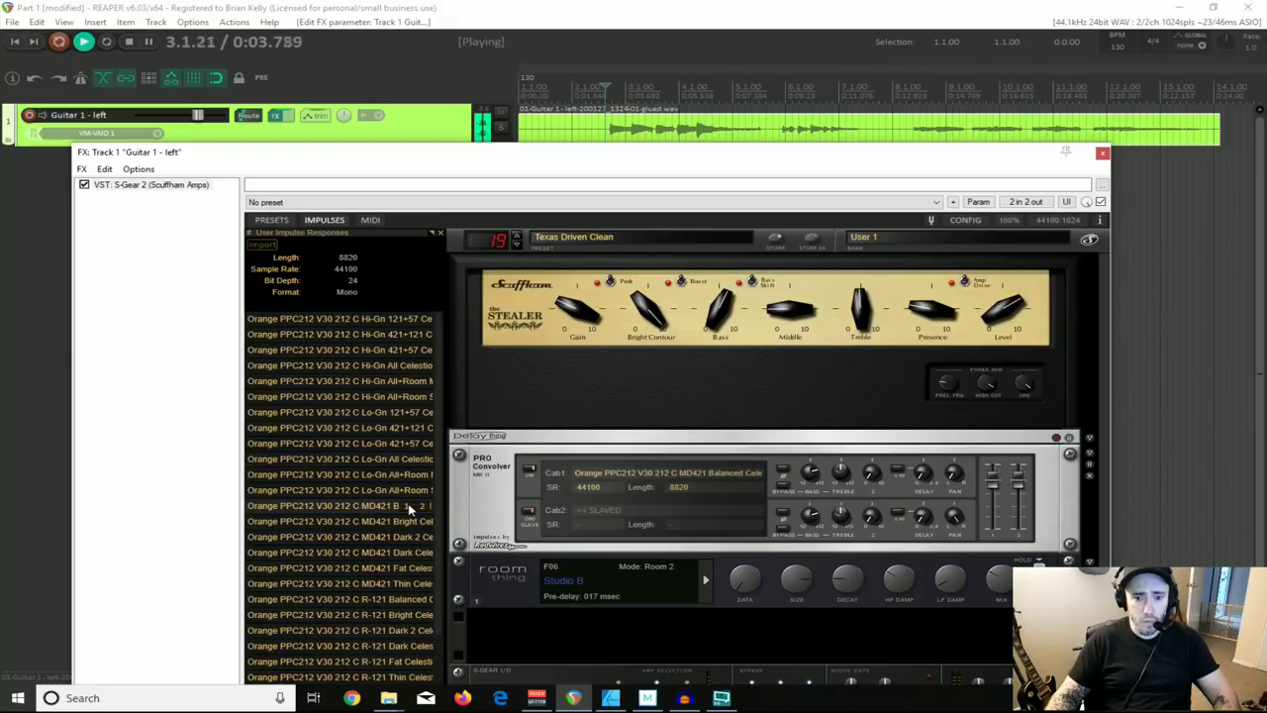
{"action": "key", "text": "space"}
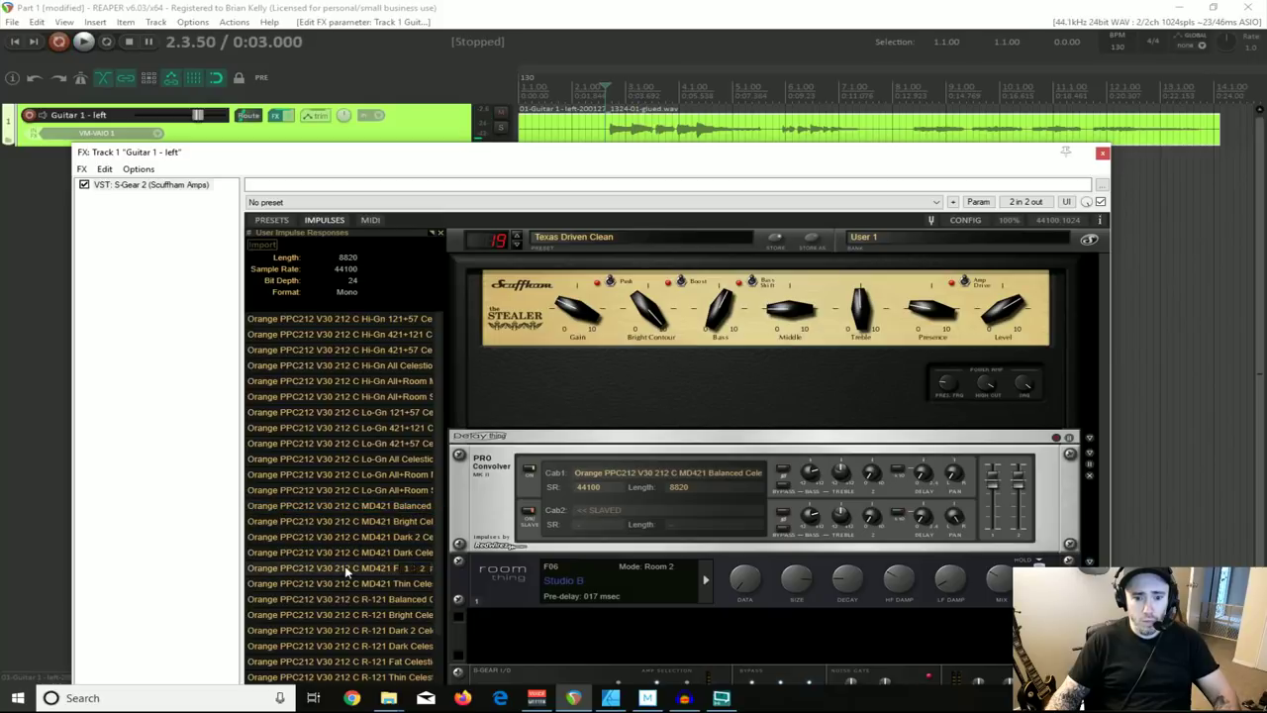
Step: Compare the guitar phrase through the Orange PPC212 MD421 Fat and R-121 Balanced impulses in Cab1
{"action": "key", "text": "space"}
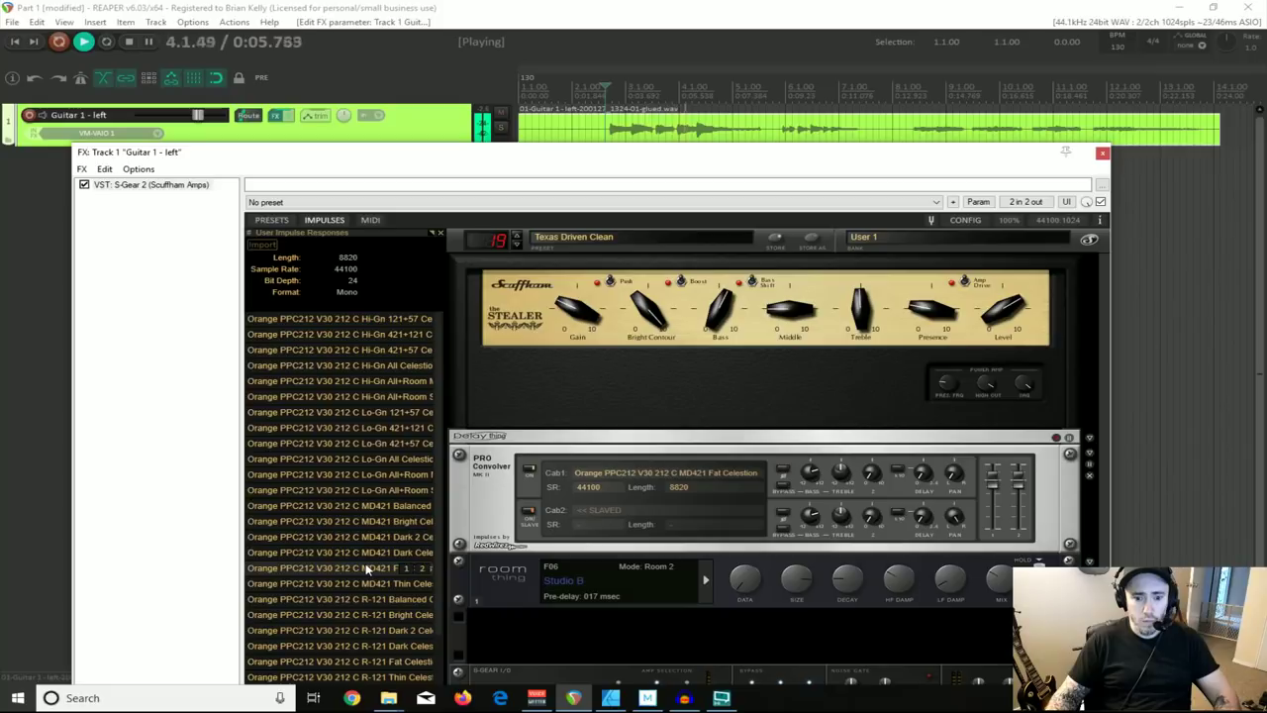
{"action": "key", "text": "space"}
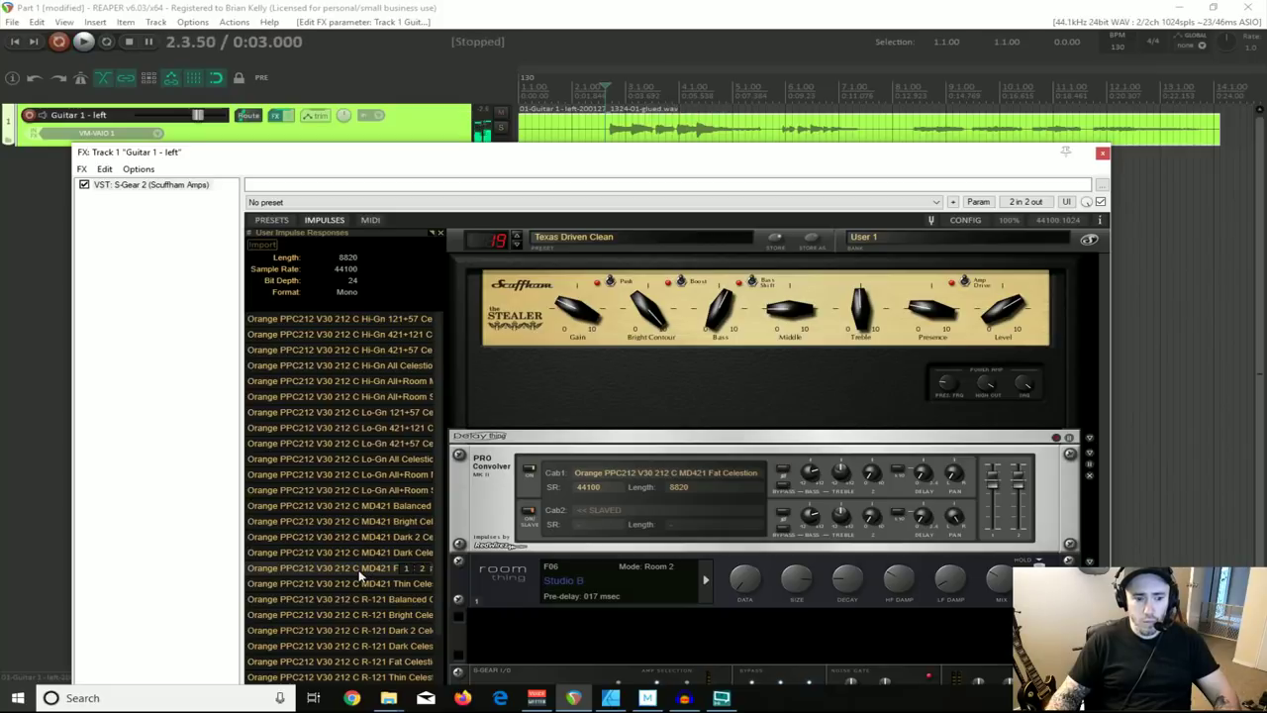
{"action": "left_click", "coordinate": [406, 600]}
{"action": "key", "text": "space"}
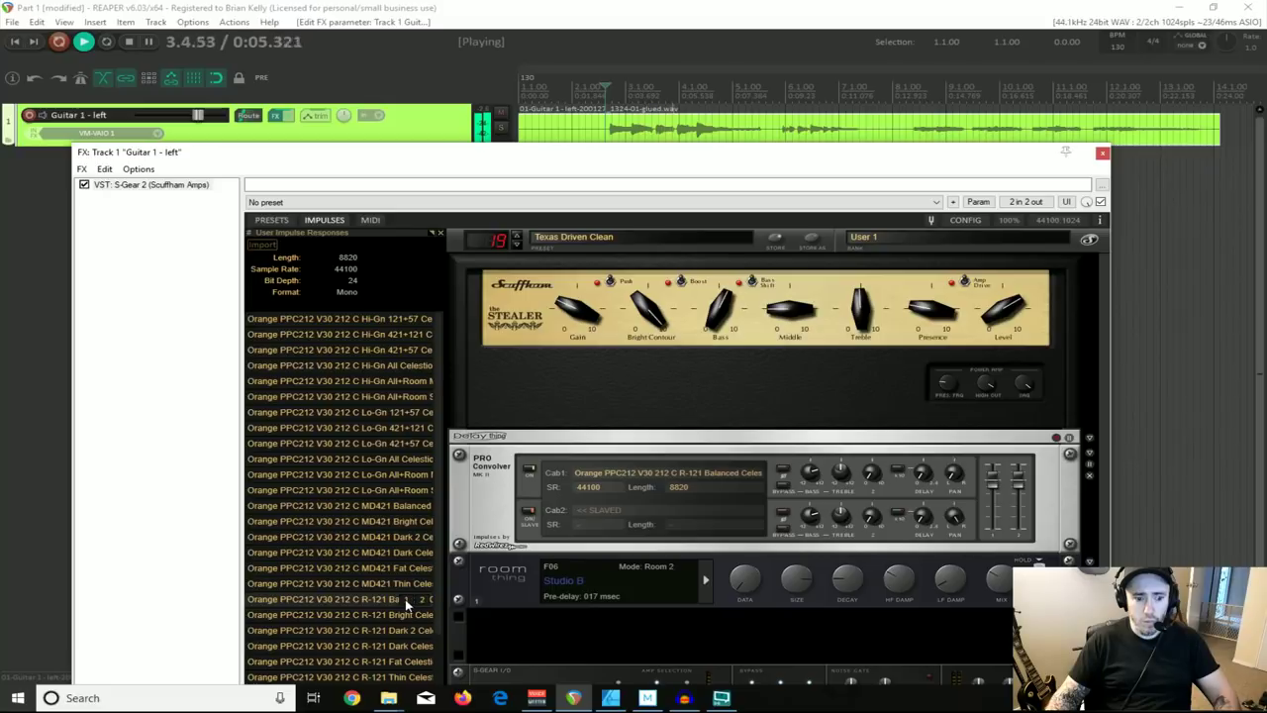
{"action": "key", "text": "space"}
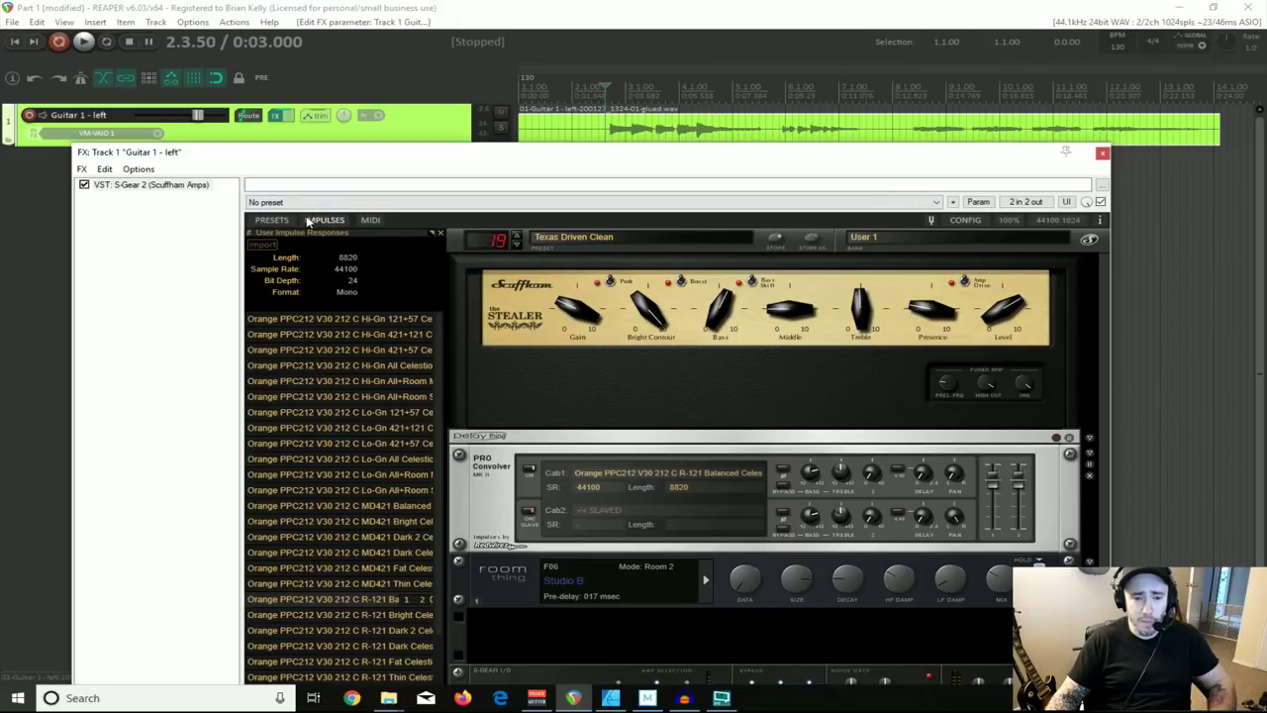
Step: Reload the Orange PPC212 Hi-Gn 121+57 impulse into Cab1 and start playing the guitar phrase
{"action": "scroll", "coordinate": [380, 538], "scroll_direction": "down", "scroll_amount": 3}
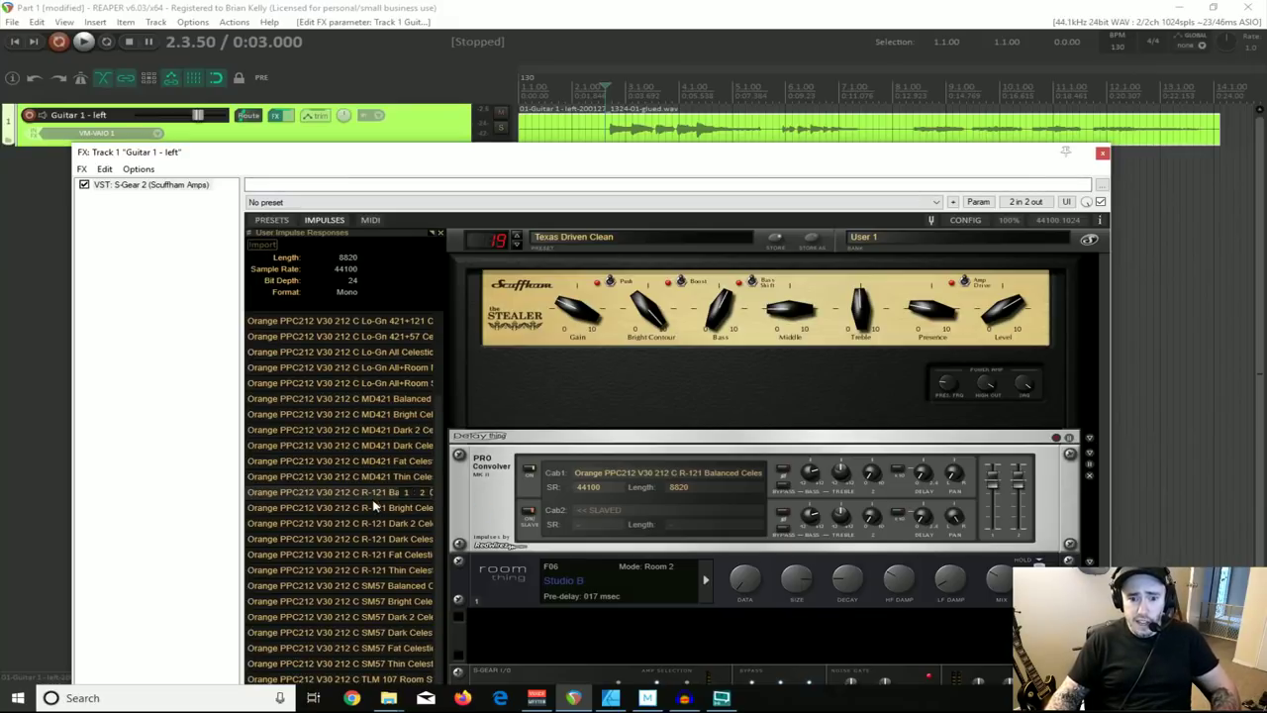
{"action": "scroll", "coordinate": [444, 492], "scroll_direction": "up", "scroll_amount": 3}
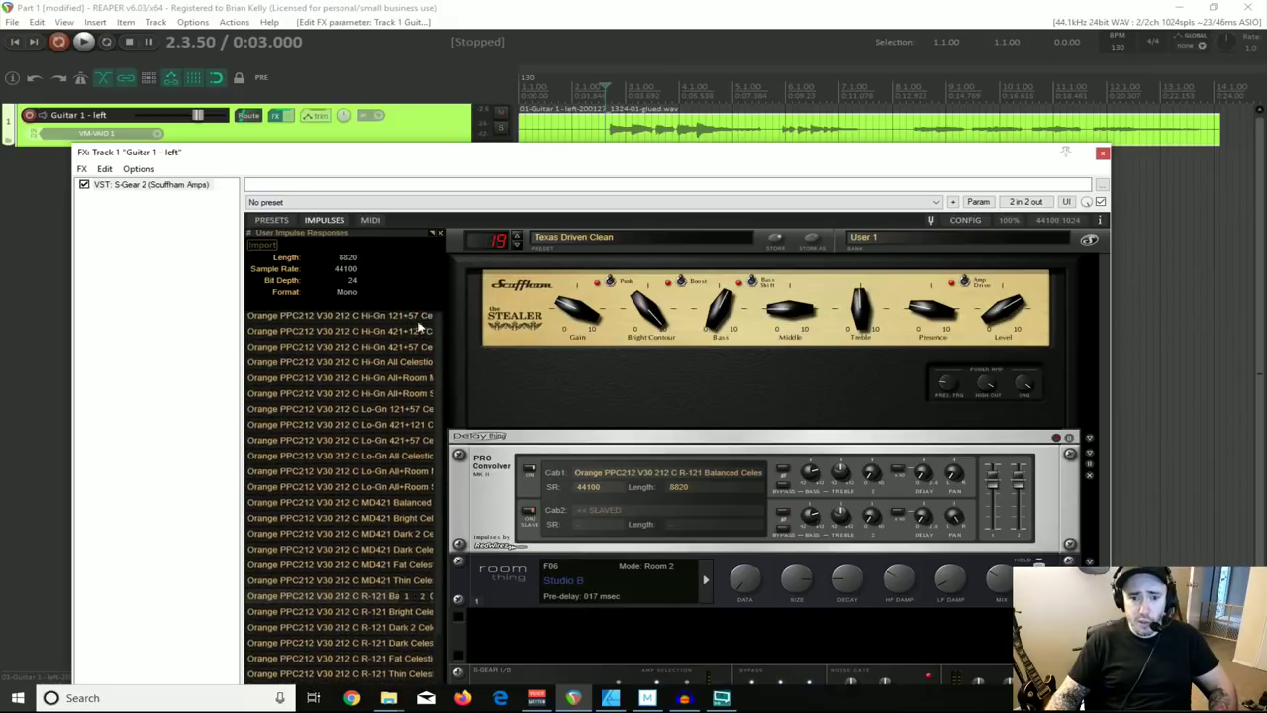
{"action": "left_click", "coordinate": [405, 319]}
{"action": "key", "text": "space"}
{"action": "mouse_move", "coordinate": [550, 308]}
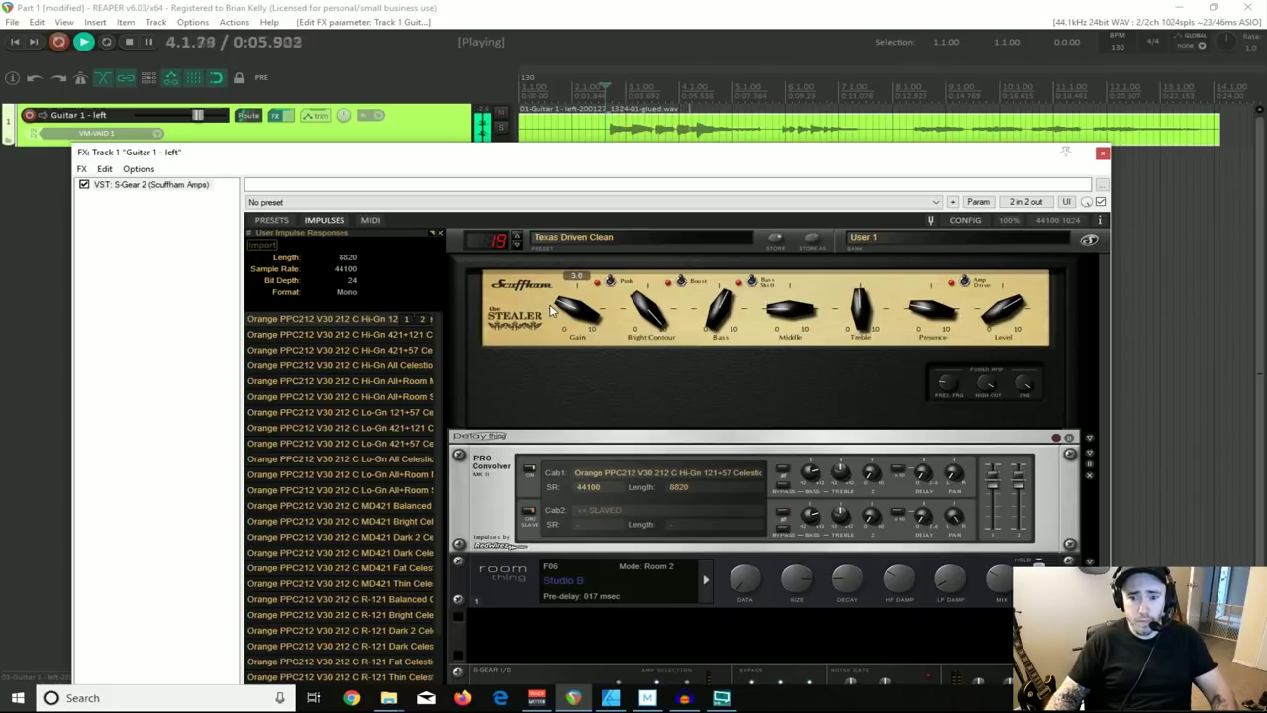
Step: Stop playback and show the S-Gear 2 preset list instead of the impulse responses
{"action": "key", "text": "space"}
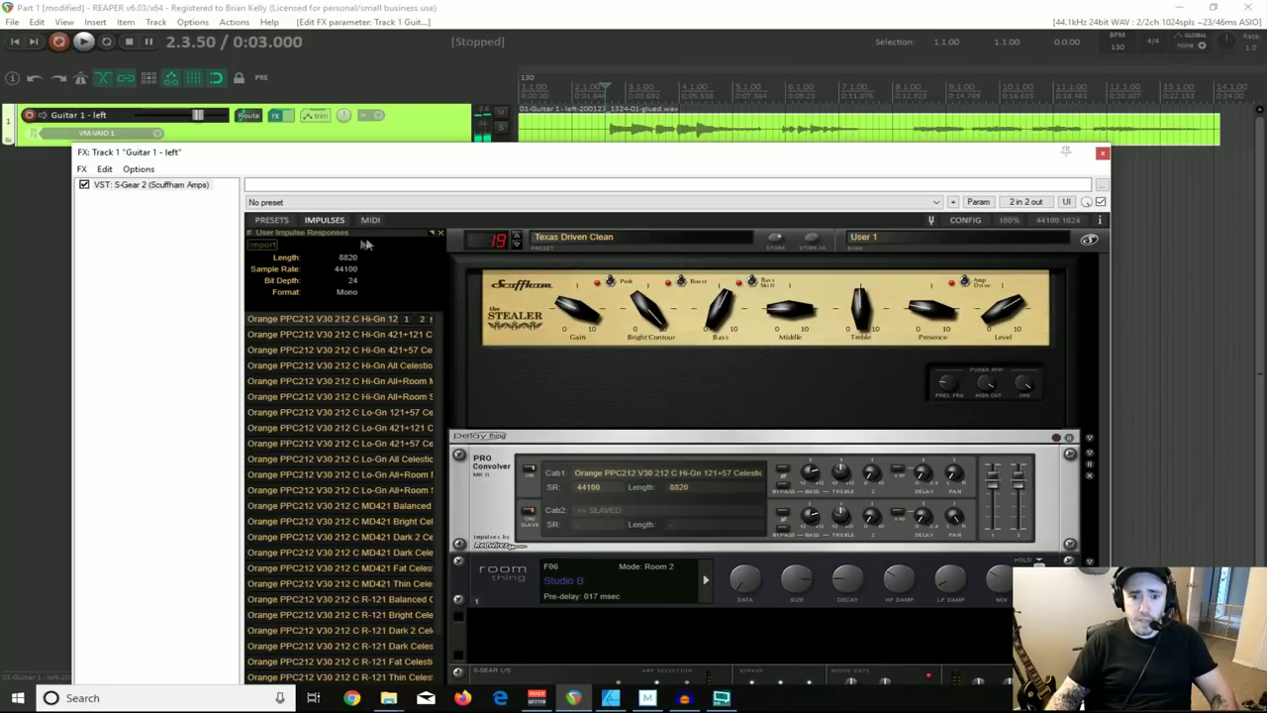
{"action": "left_click", "coordinate": [283, 221]}
{"action": "left_click_drag", "start_coordinate": [406, 156], "coordinate": [488, 190]}
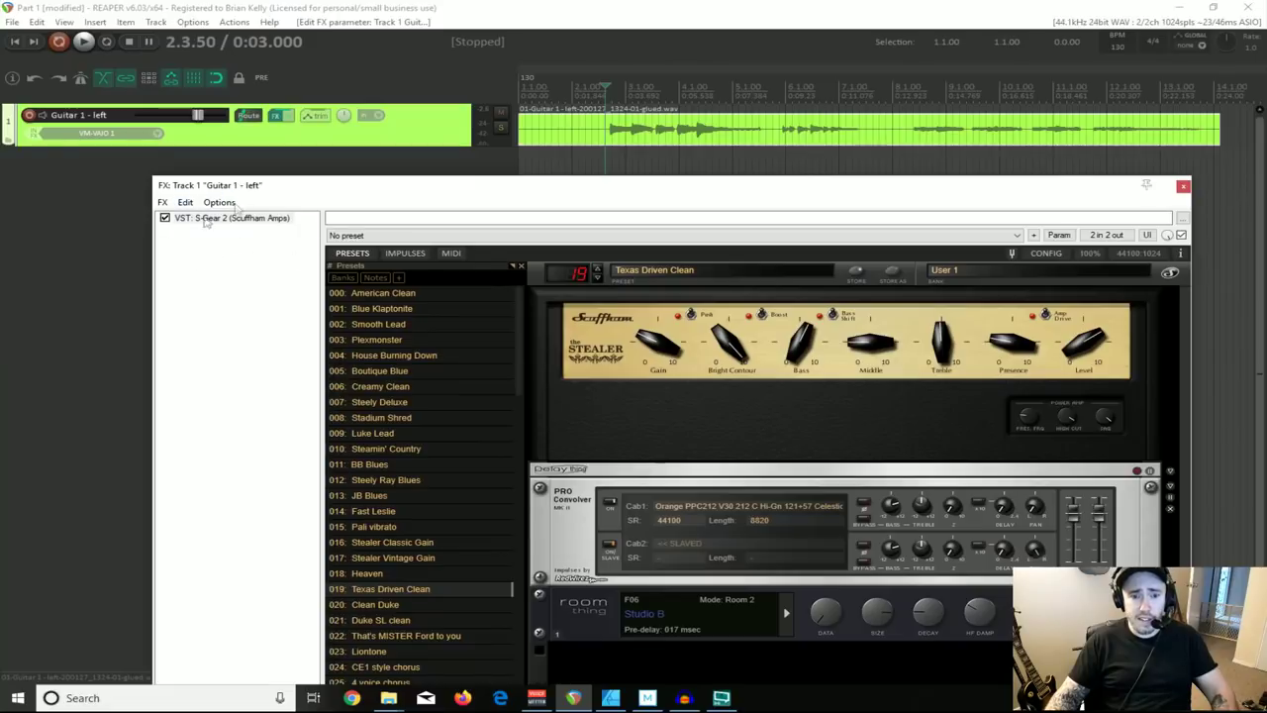
Step: Add the TSC 1.1 (Mercuriall) plug-in to the Guitar 1 - left track and place it ahead of S-Gear 2 in the chain
{"action": "left_click", "coordinate": [162, 202]}
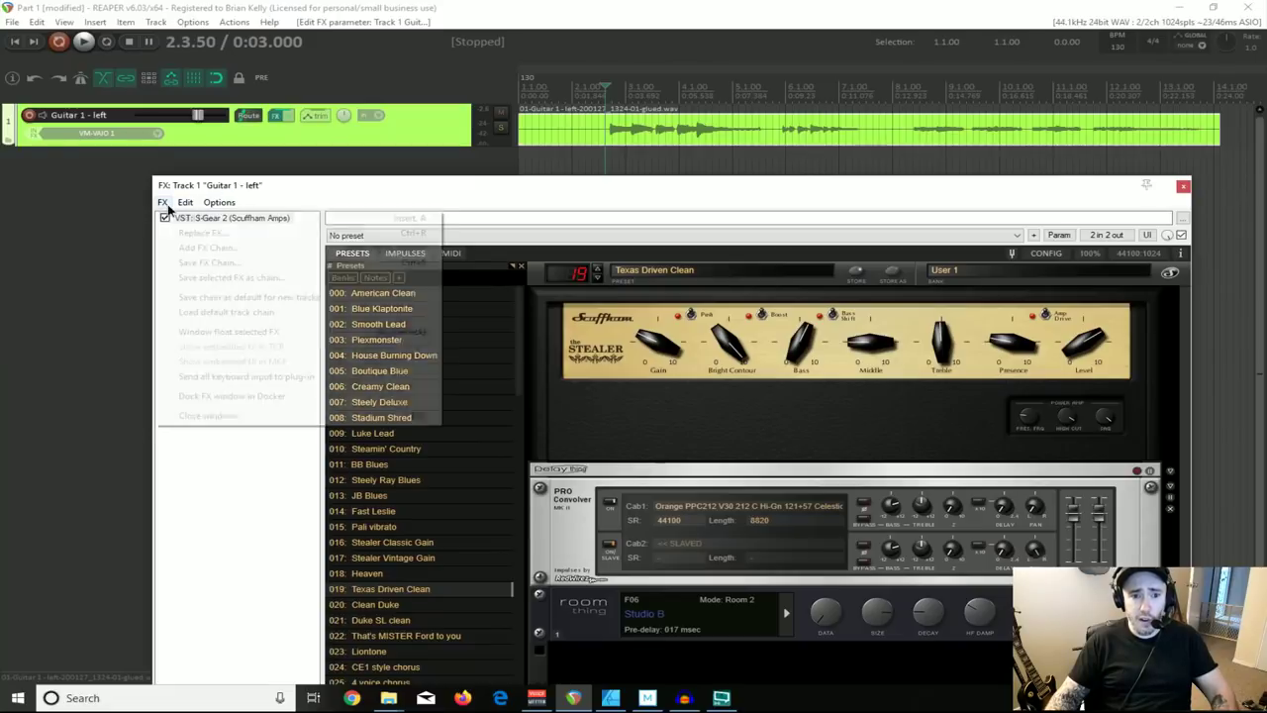
{"action": "left_click", "coordinate": [218, 441]}
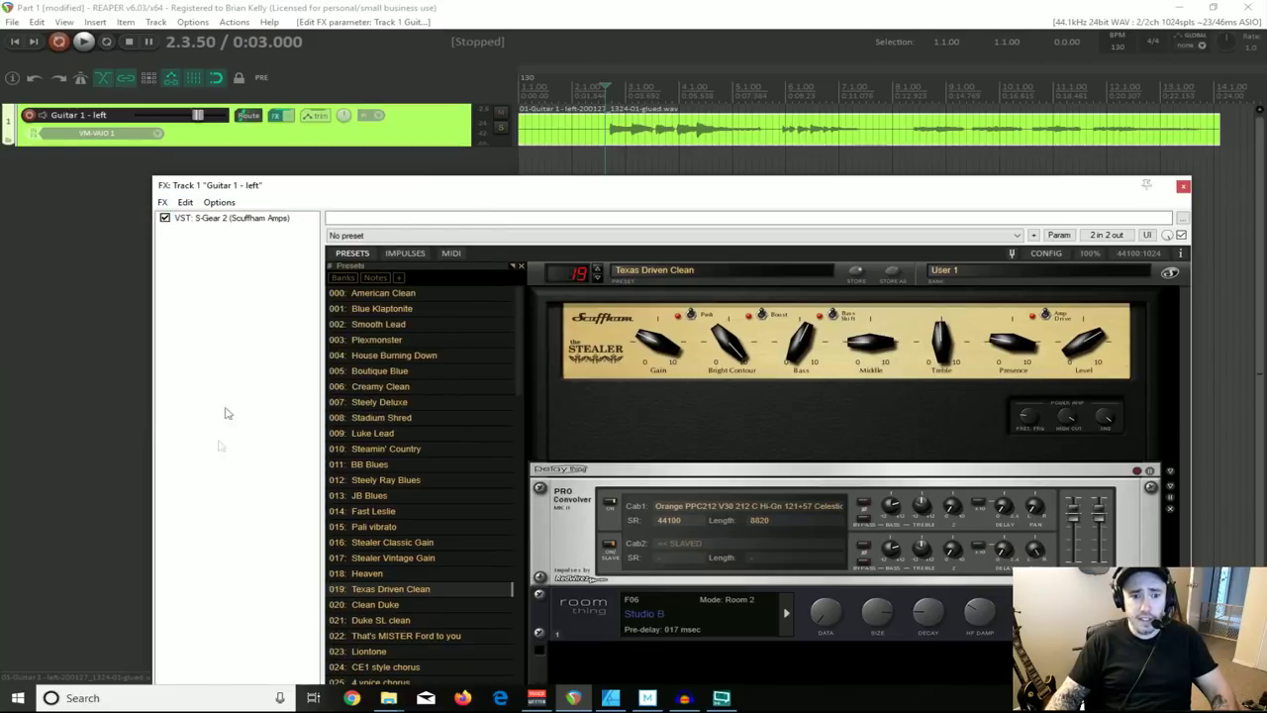
{"action": "right_click", "coordinate": [187, 237]}
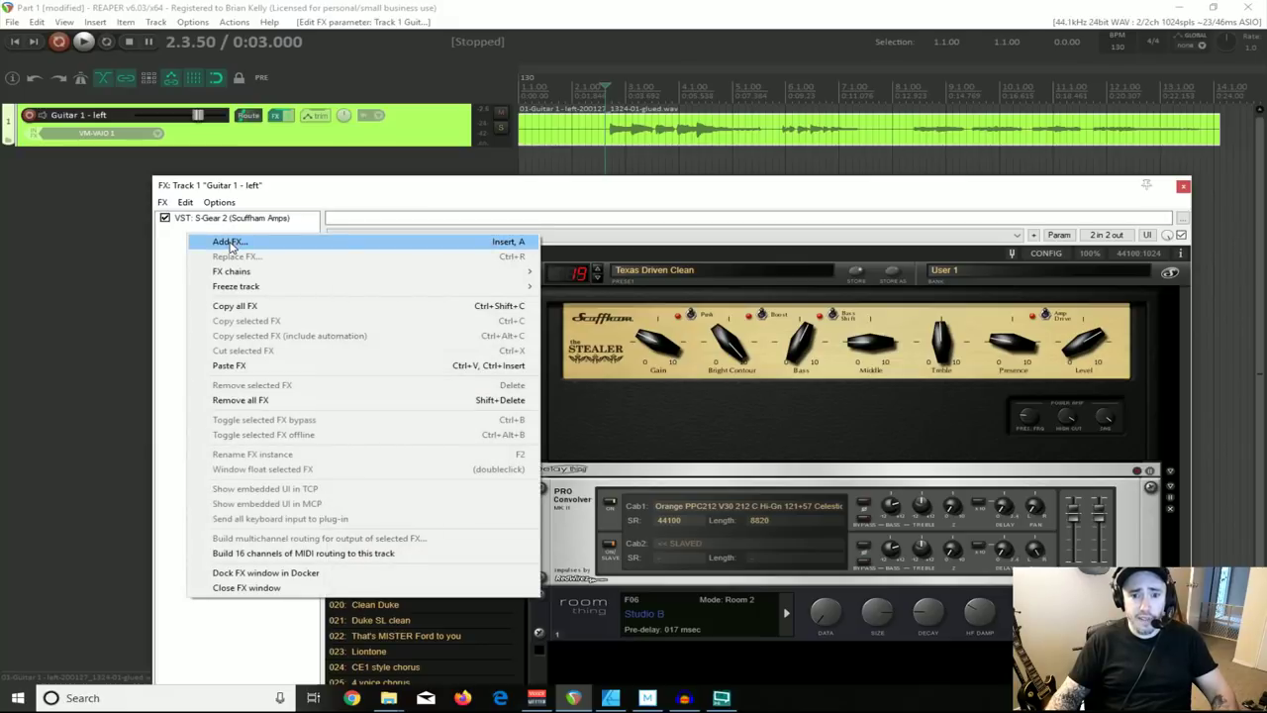
{"action": "left_click", "coordinate": [230, 242]}
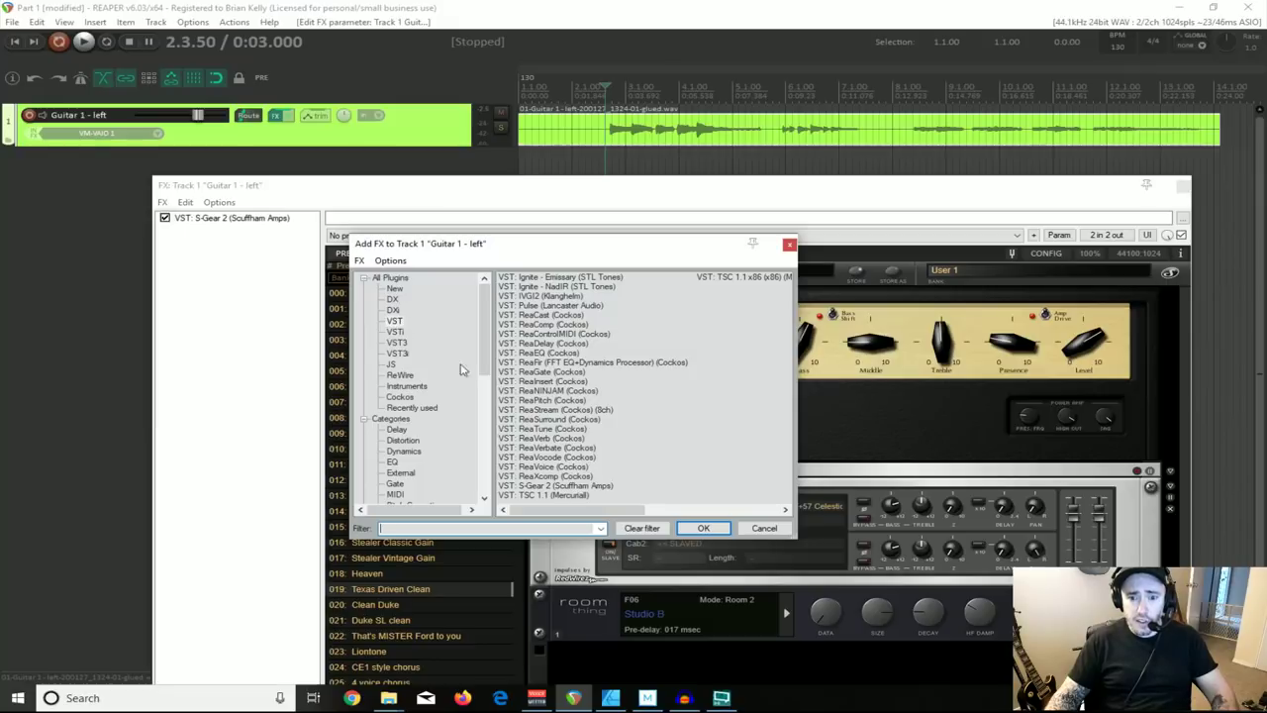
{"action": "double_click", "coordinate": [529, 496]}
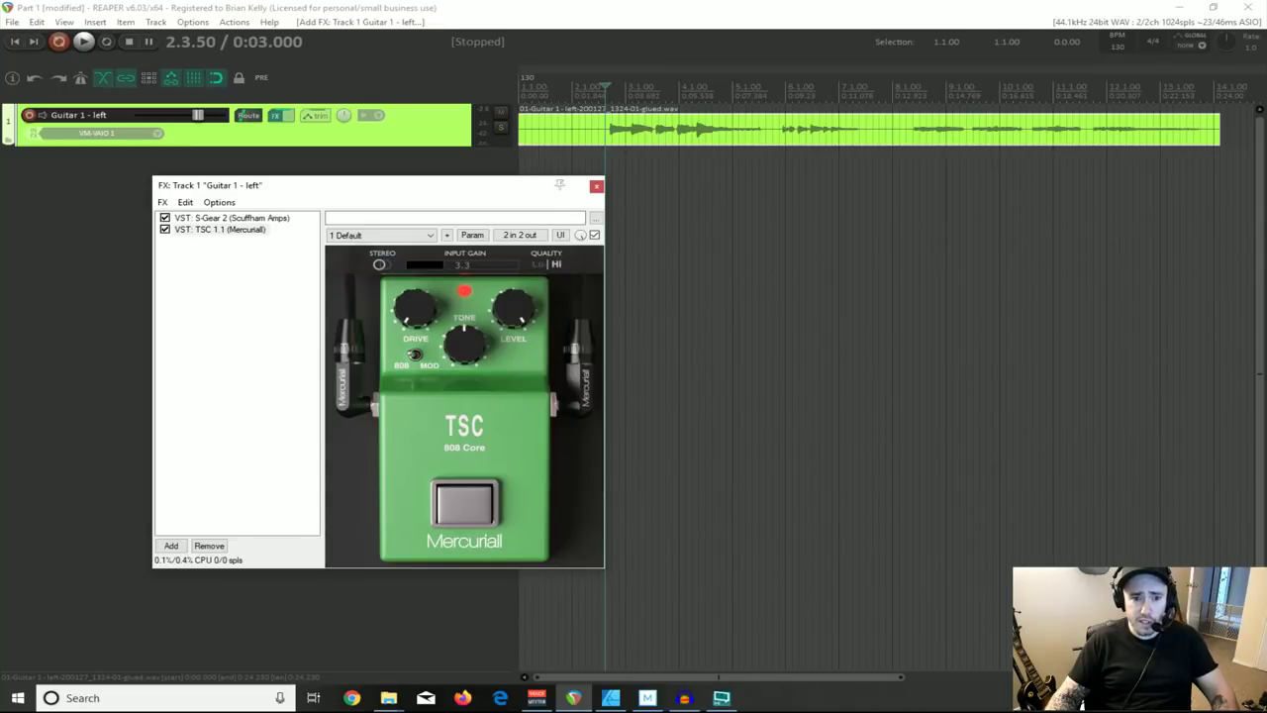
{"action": "left_click_drag", "start_coordinate": [188, 229], "coordinate": [188, 219]}
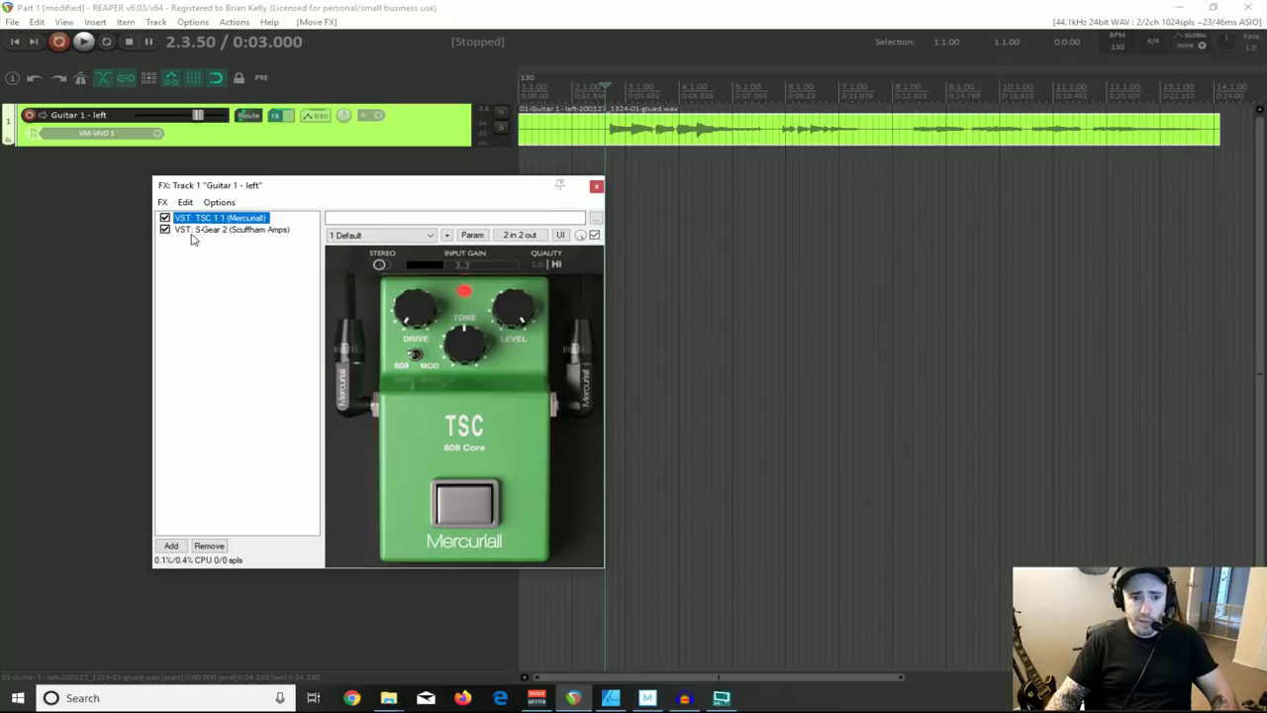
Step: Play the guitar phrase with the TSC 1.1 overdrive running into S-Gear 2
{"action": "left_click", "coordinate": [192, 232]}
{"action": "left_click", "coordinate": [210, 145]}
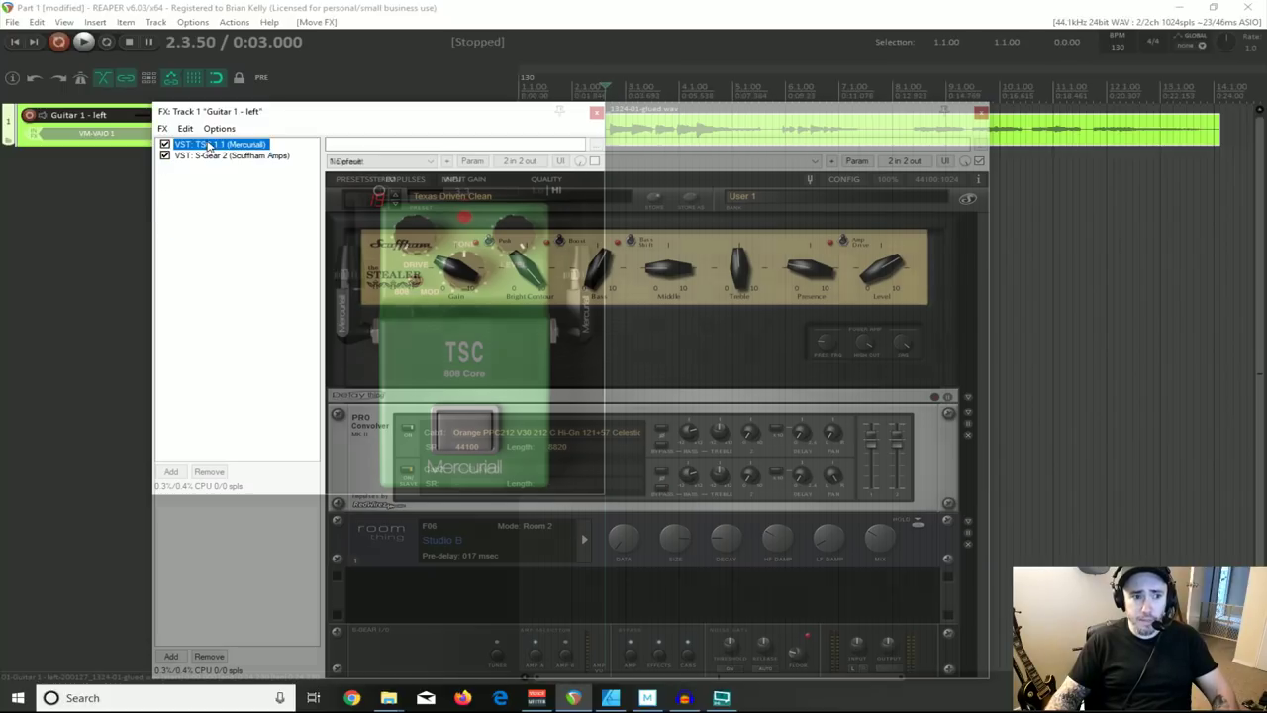
{"action": "left_click_drag", "start_coordinate": [349, 118], "coordinate": [357, 208]}
{"action": "key", "text": "space"}
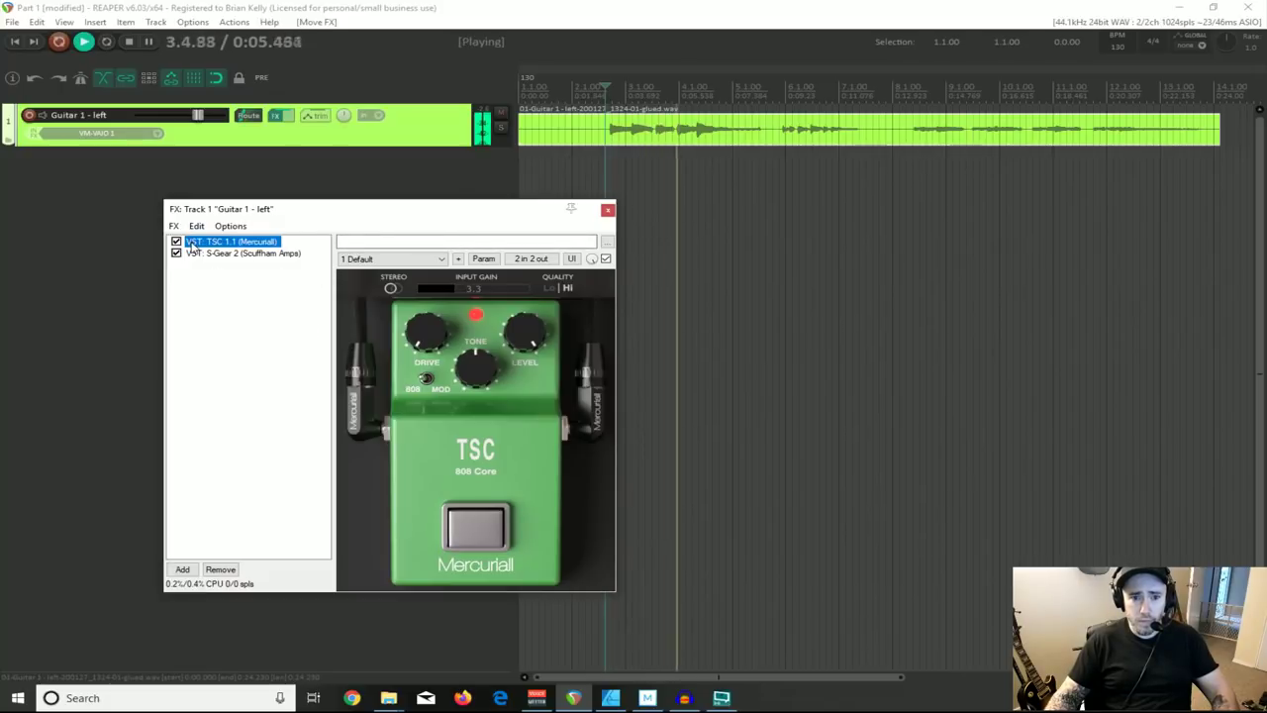
{"action": "key", "text": "space"}
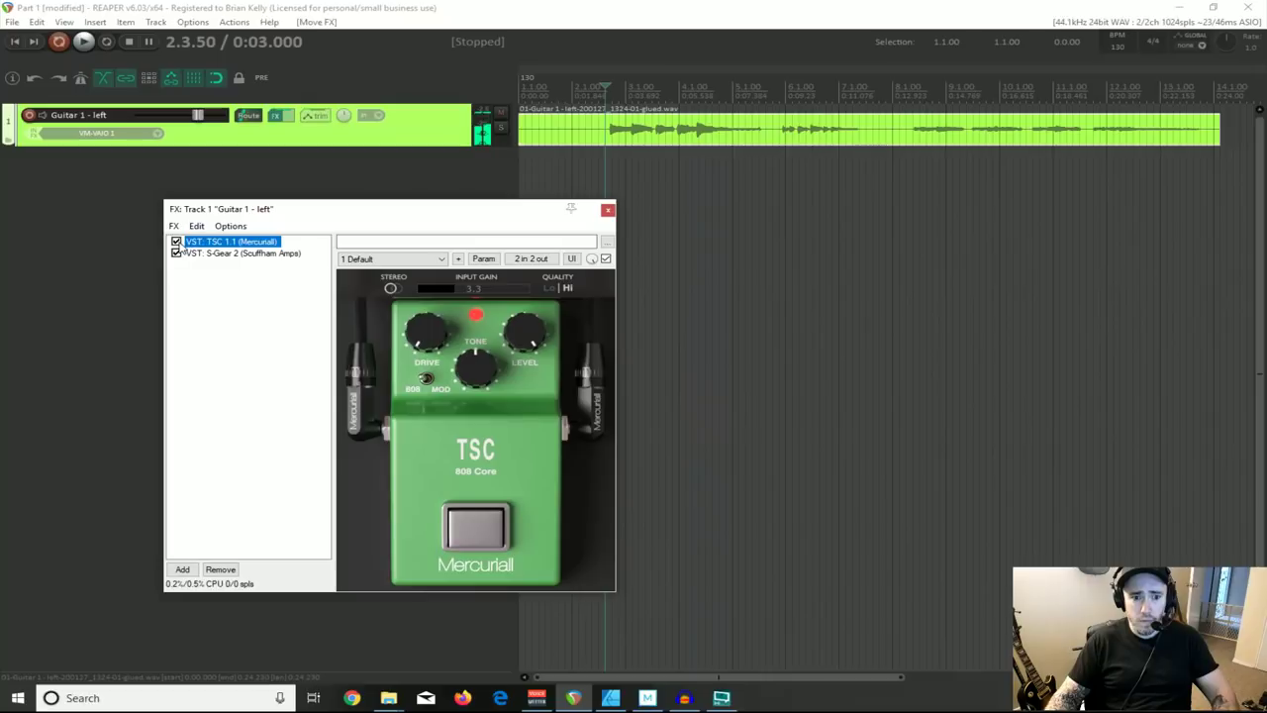
Step: Bypass TSC 1.1, play the phrase through S-Gear 2 alone, and close the track's FX window
{"action": "left_click", "coordinate": [177, 242]}
{"action": "key", "text": "space"}
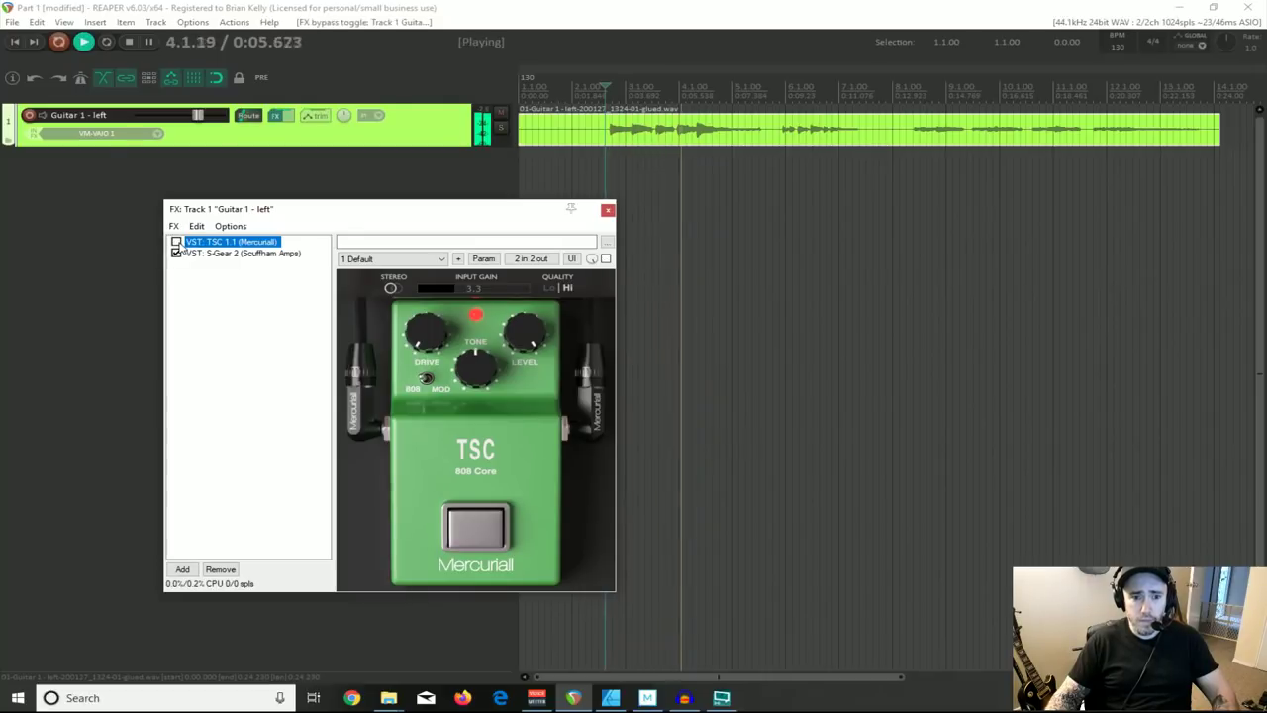
{"action": "key", "text": "space"}
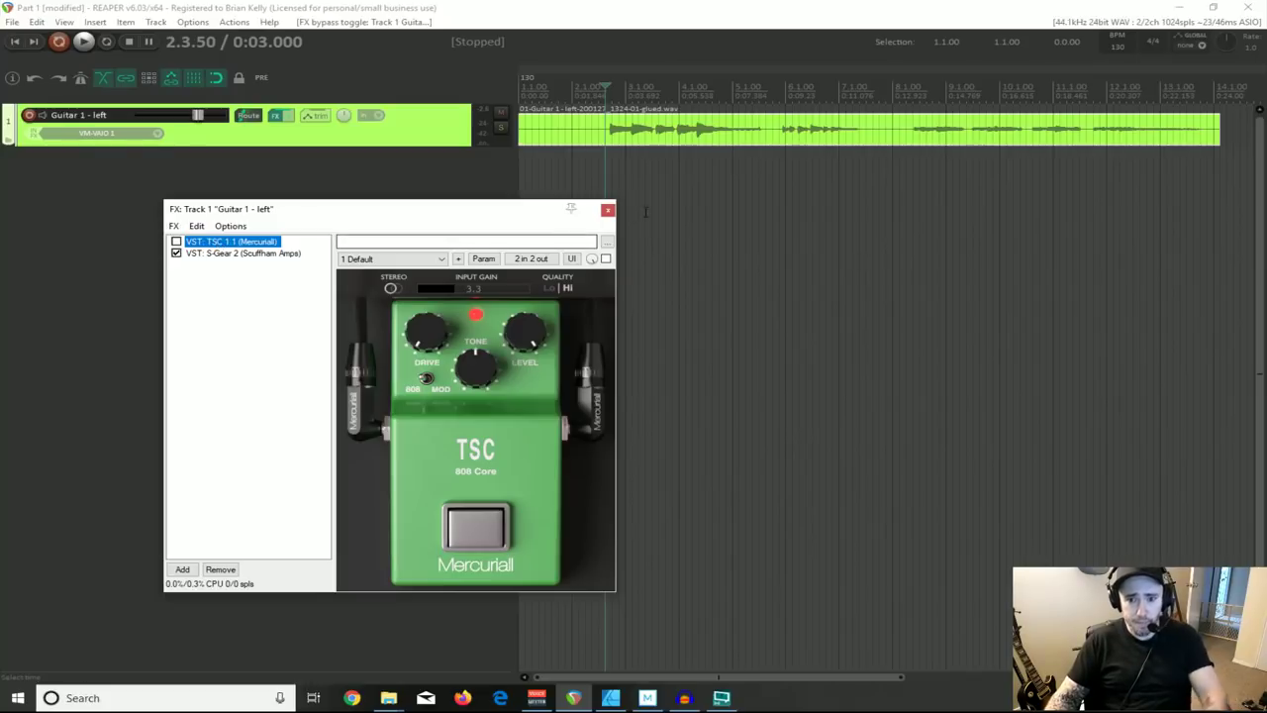
{"action": "right_click", "coordinate": [196, 244]}
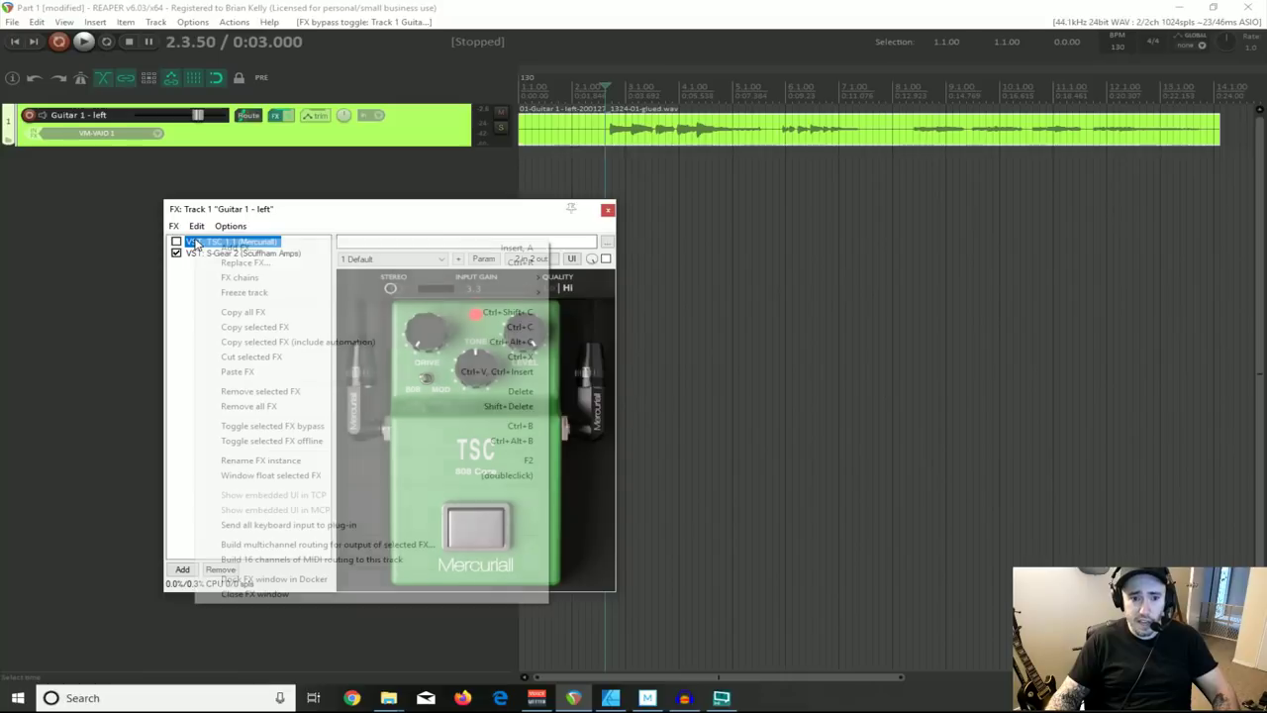
{"action": "left_click", "coordinate": [196, 269]}
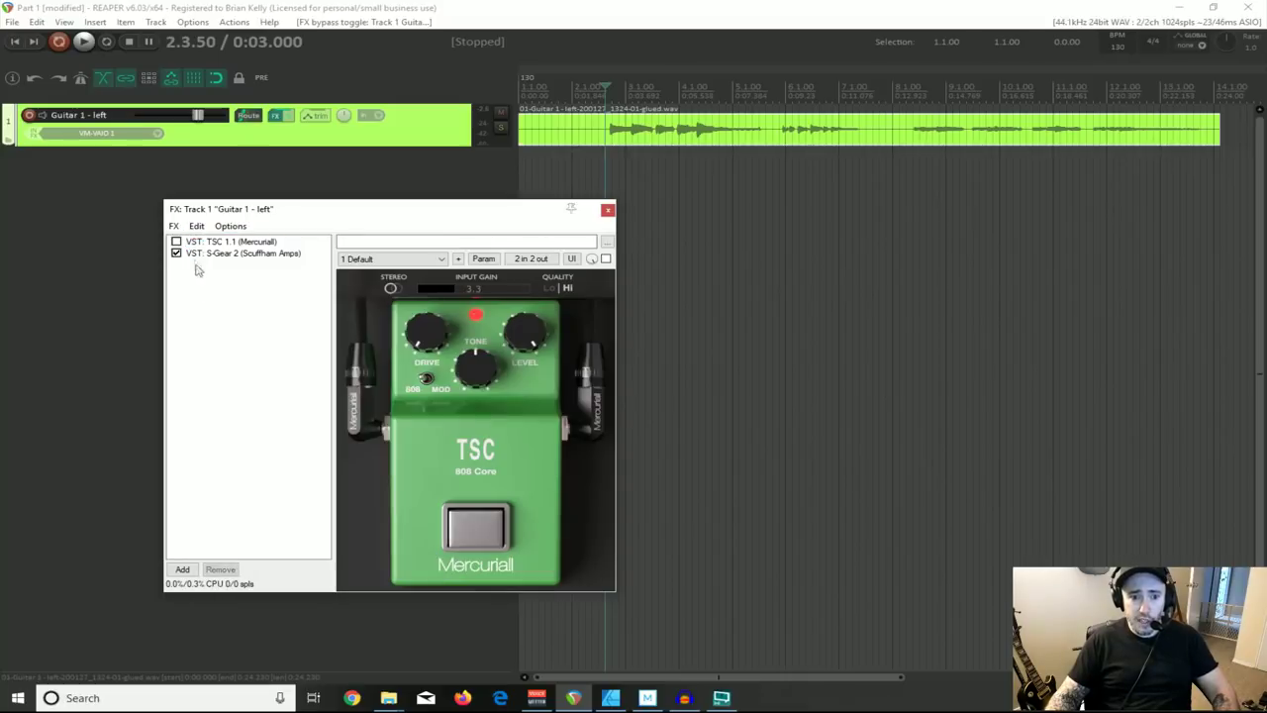
{"action": "left_click", "coordinate": [609, 211]}
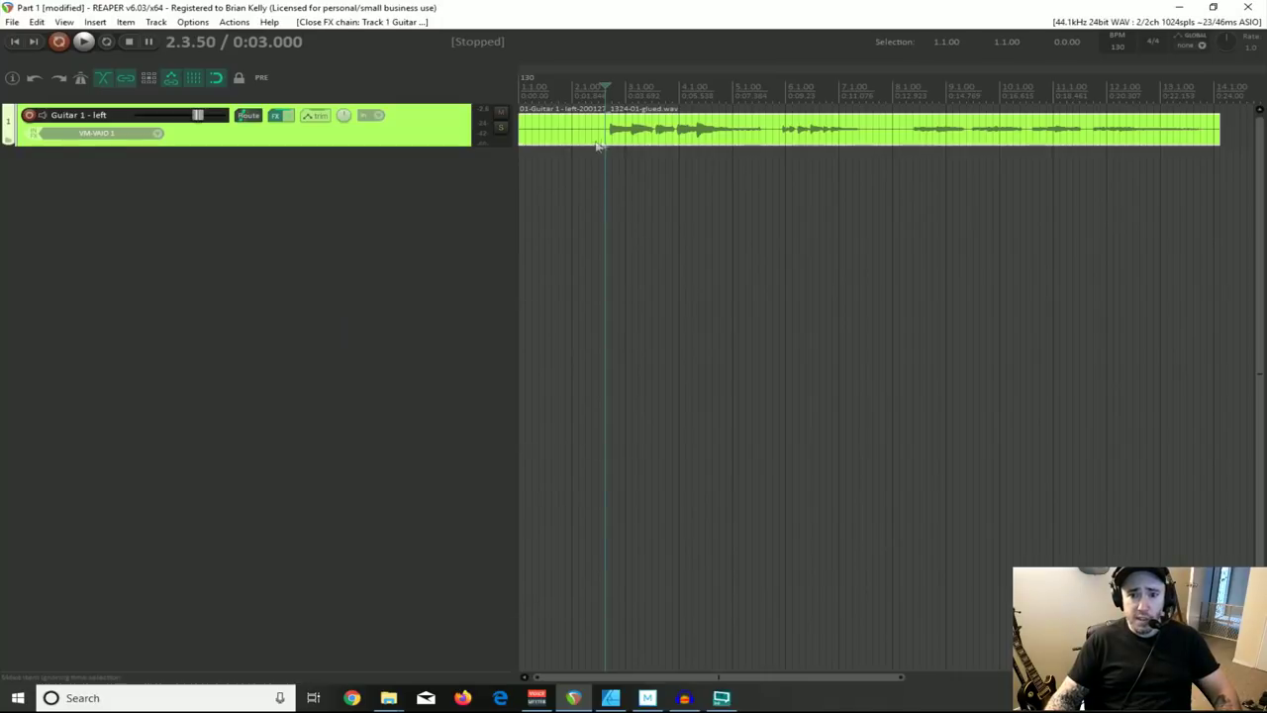
Step: Split the guitar recording before its second and third phrases, at 5.4.50 and 8.2.00
{"action": "left_click", "coordinate": [780, 136]}
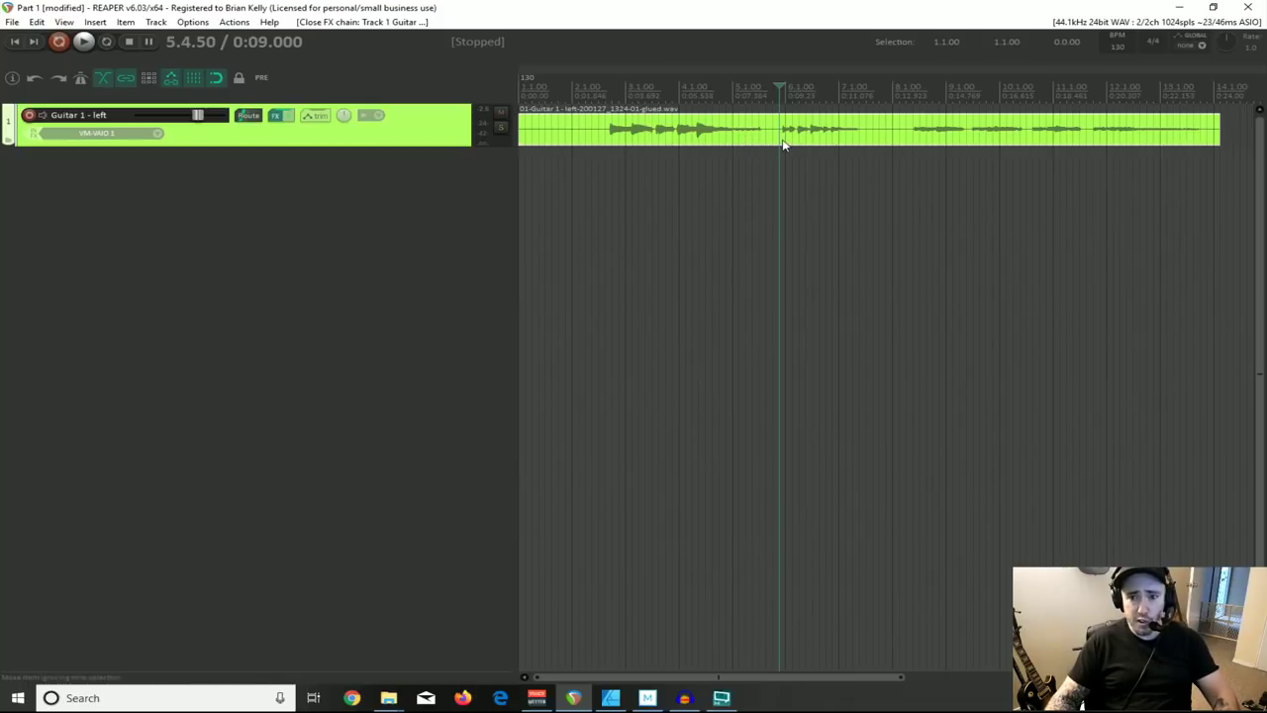
{"action": "key", "text": "s"}
{"action": "left_click", "coordinate": [911, 138]}
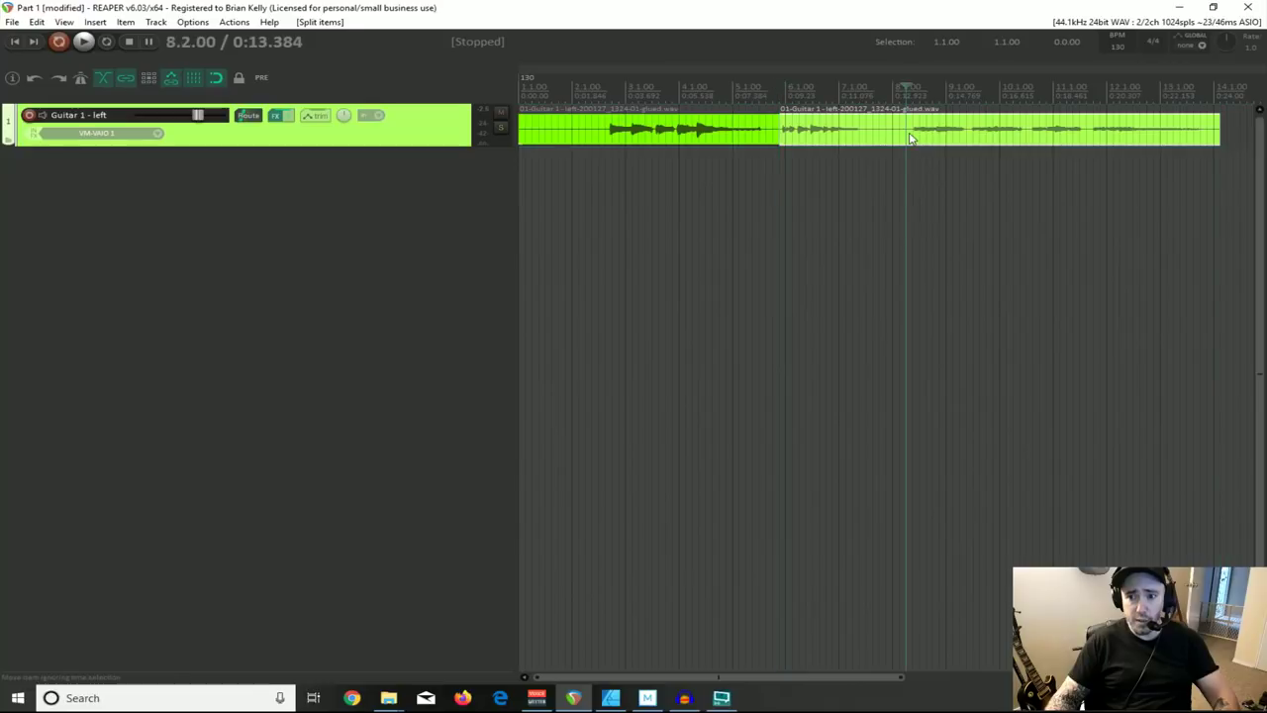
{"action": "key", "text": "s"}
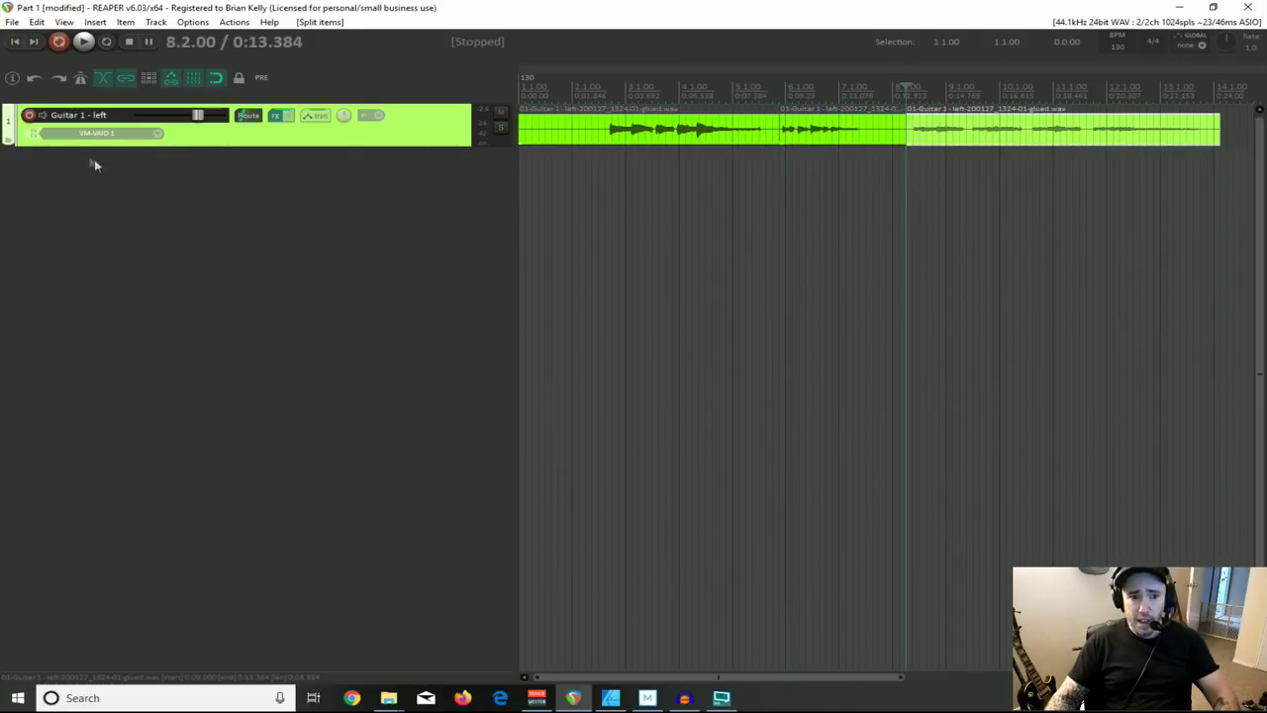
Step: Add two new tracks and move the second phrase to track 2 and the third phrase to track 3 at their original times
{"action": "double_click", "coordinate": [296, 163]}
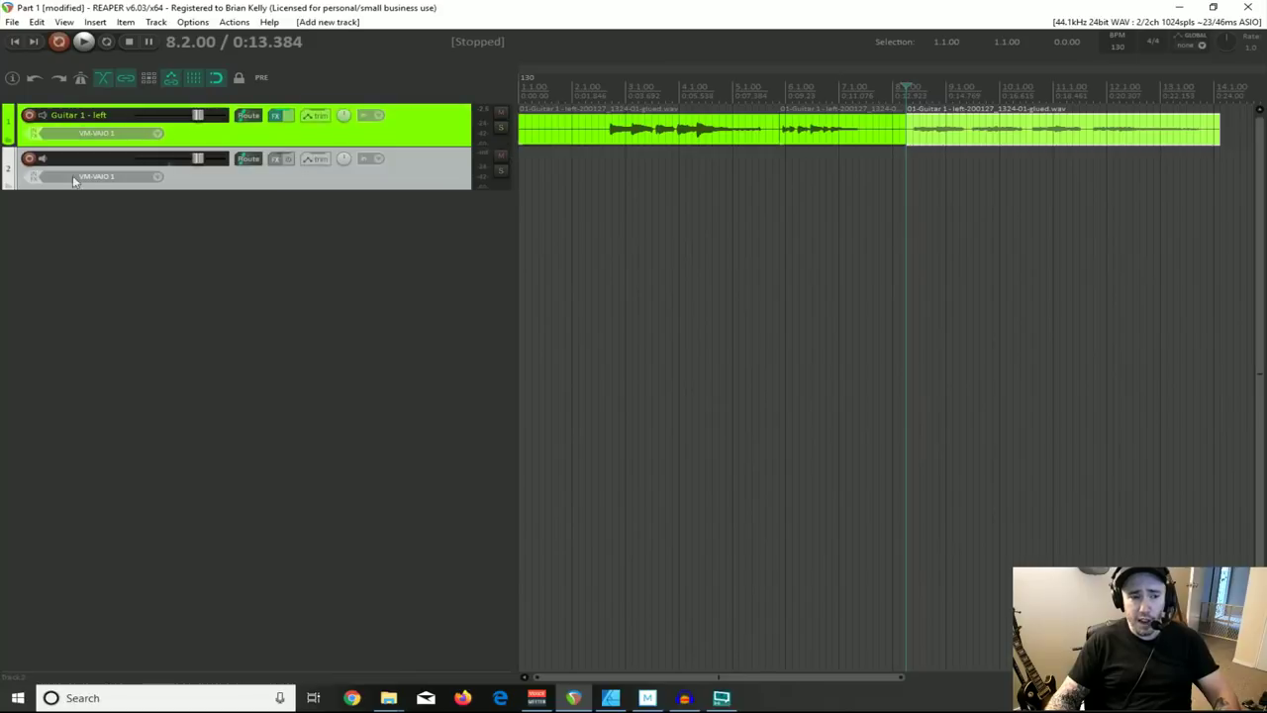
{"action": "left_click_drag", "start_coordinate": [797, 129], "coordinate": [797, 170]}
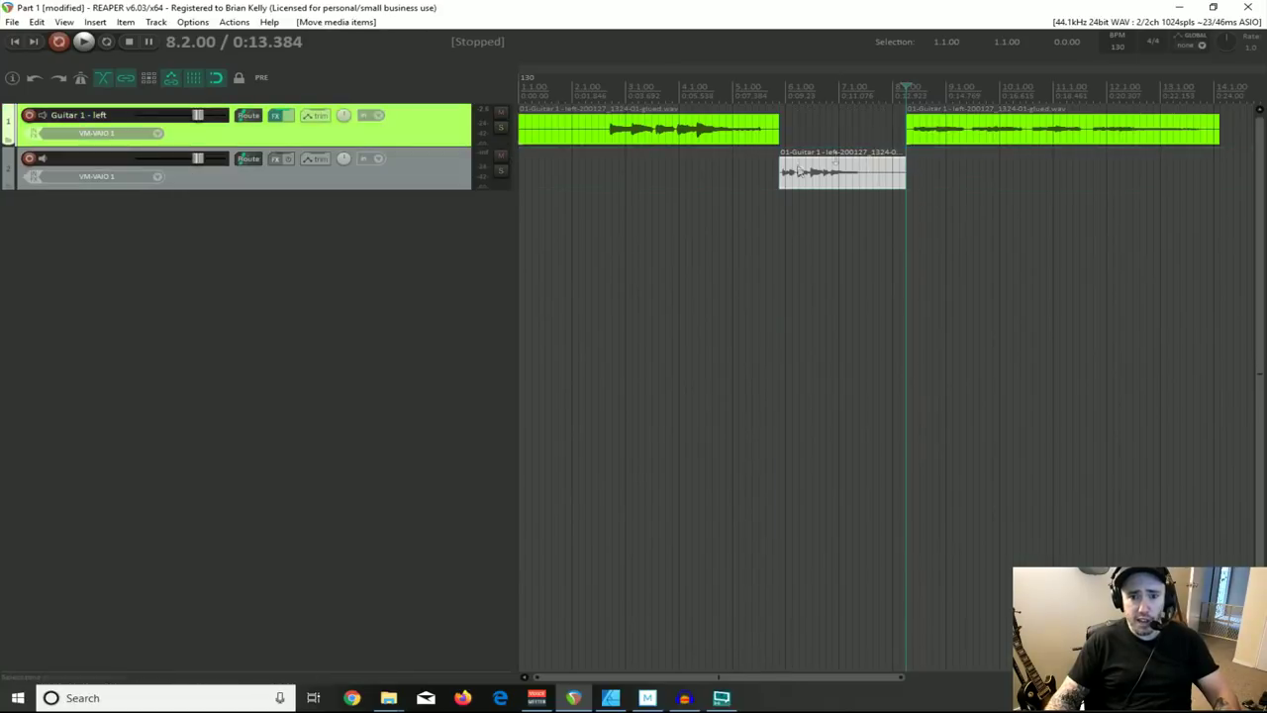
{"action": "double_click", "coordinate": [404, 209]}
{"action": "left_click_drag", "start_coordinate": [976, 139], "coordinate": [976, 224]}
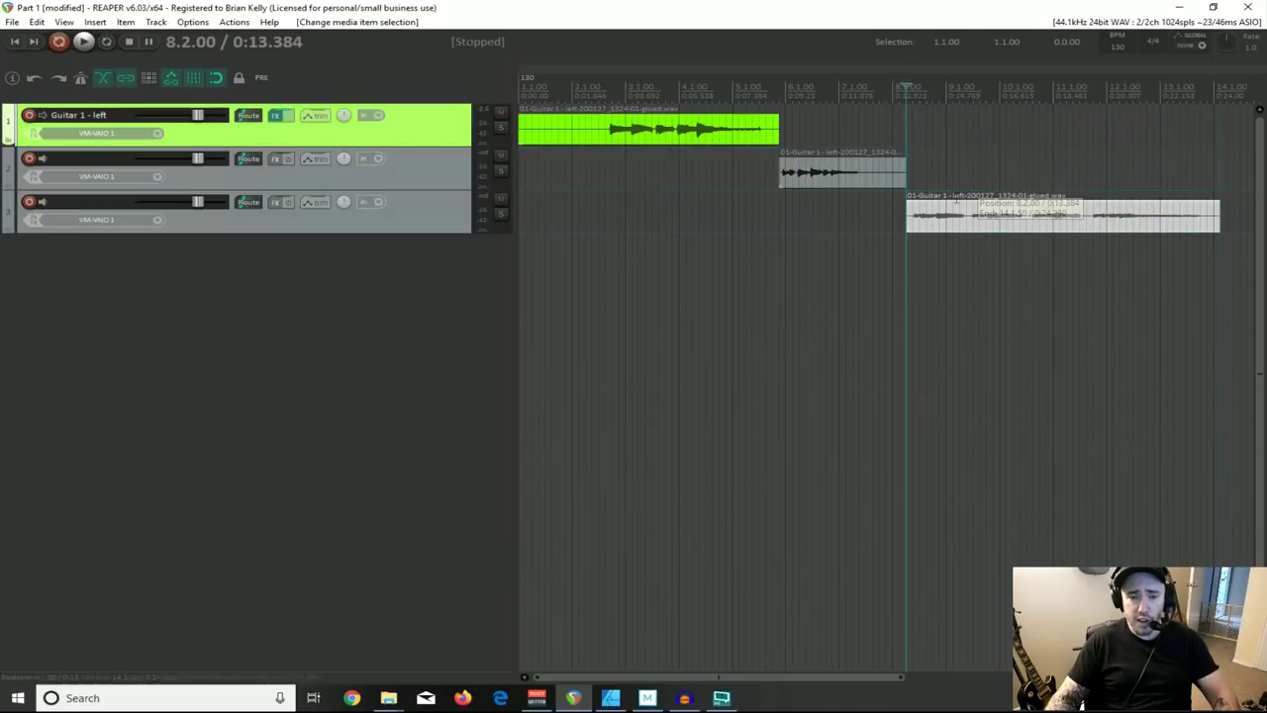
Step: Add S-Gear 2 (Scuffham Amps) to track 2 and move its FX window clear of the tracks
{"action": "left_click", "coordinate": [277, 159]}
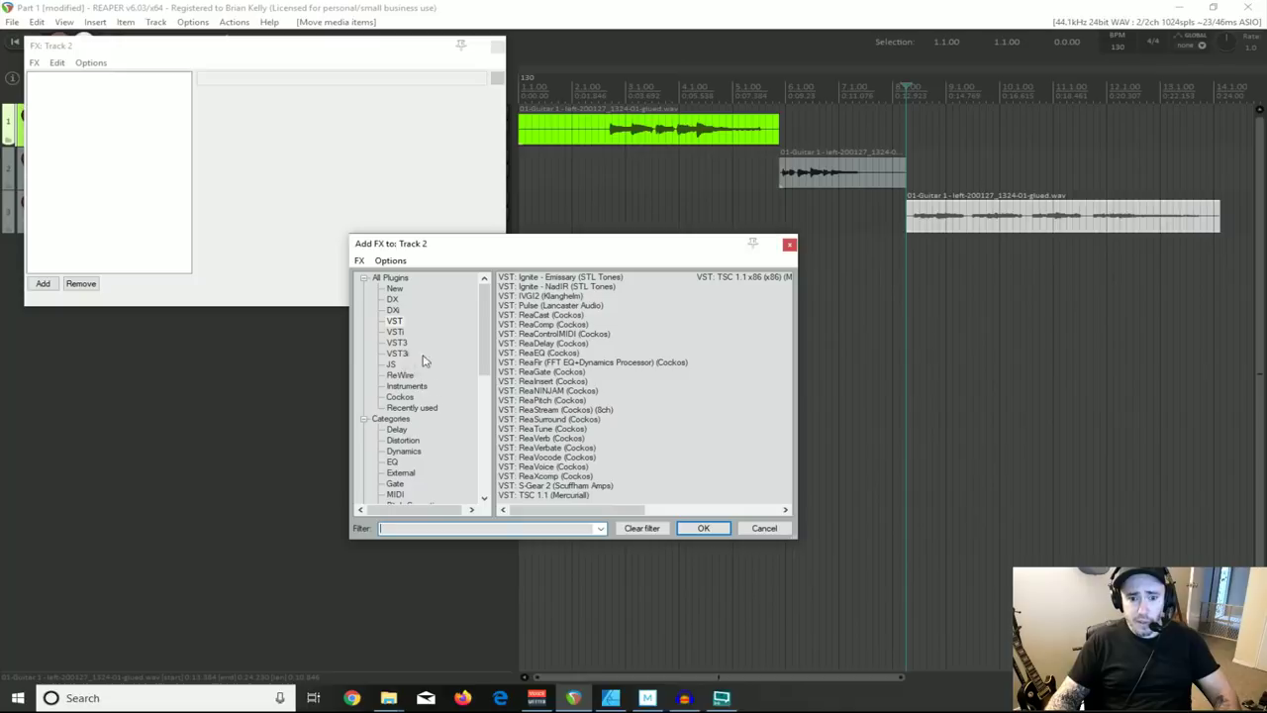
{"action": "double_click", "coordinate": [535, 488]}
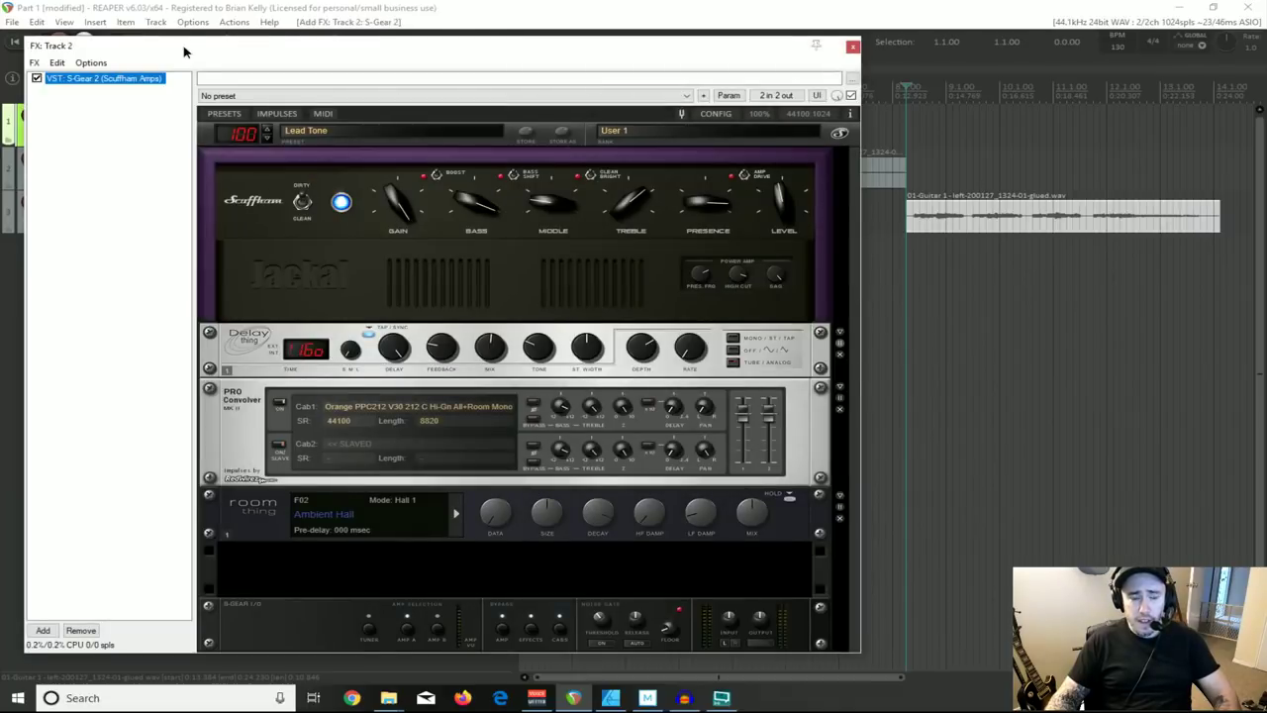
{"action": "left_click_drag", "start_coordinate": [184, 51], "coordinate": [198, 71]}
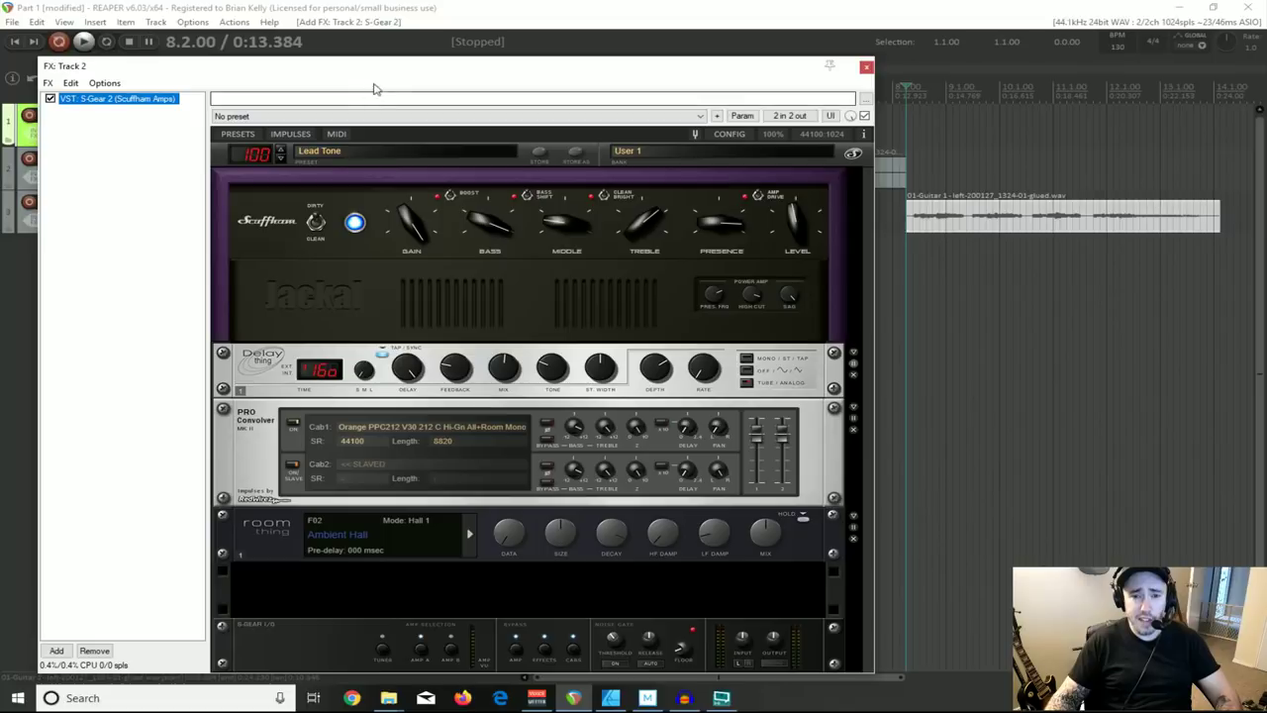
{"action": "left_click_drag", "start_coordinate": [379, 71], "coordinate": [388, 278]}
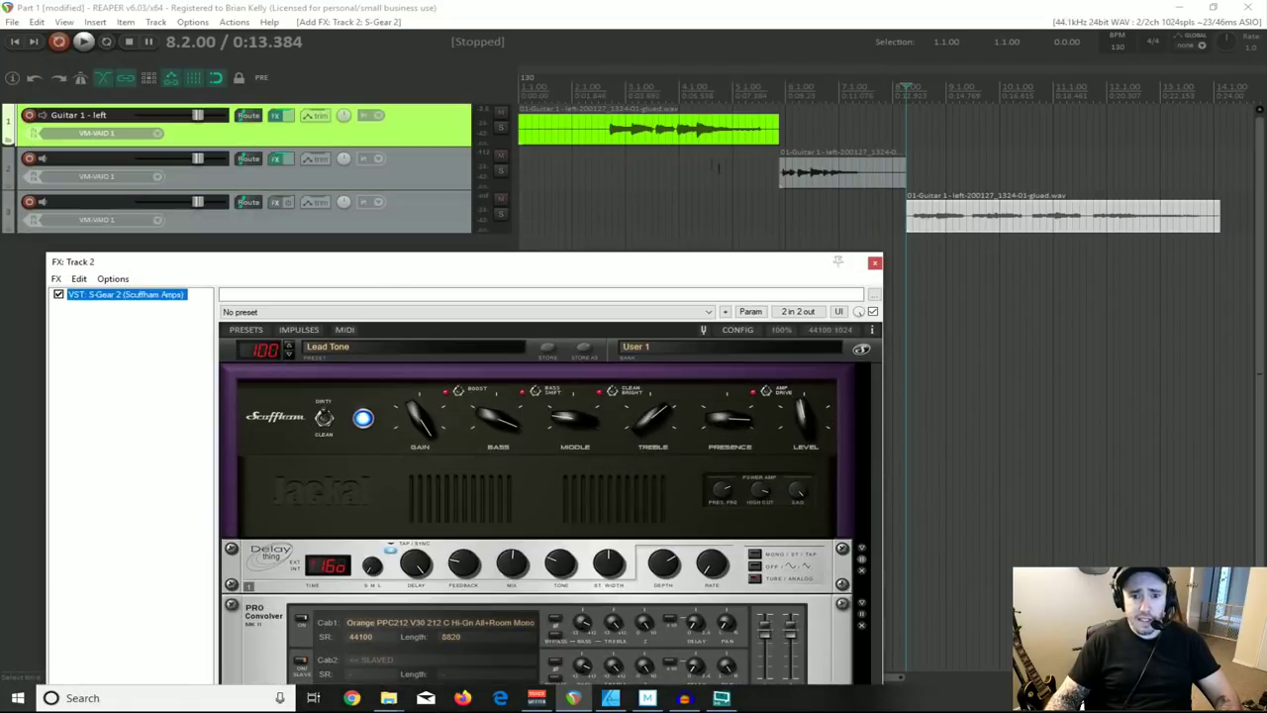
Step: Compare the second phrase on track 2 with S-Gear 2 enabled and bypassed, leaving the plug-in enabled
{"action": "left_click", "coordinate": [792, 174]}
{"action": "key", "text": "space"}
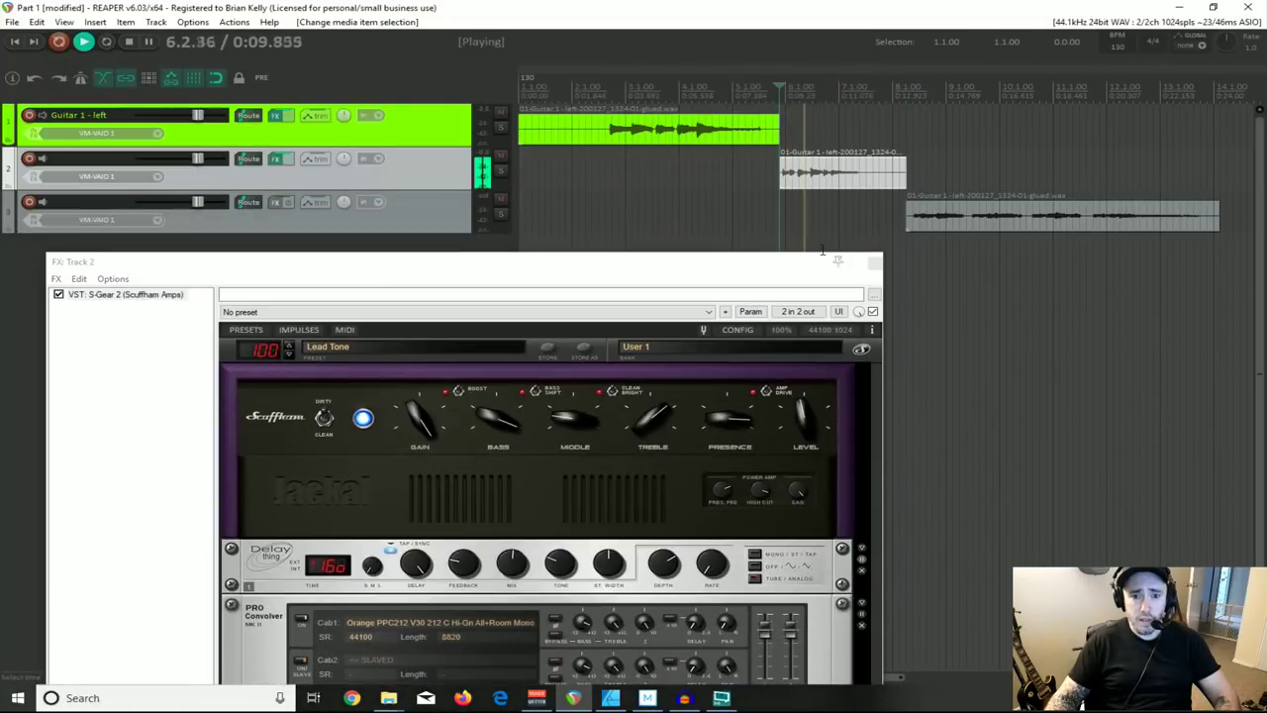
{"action": "key", "text": "space"}
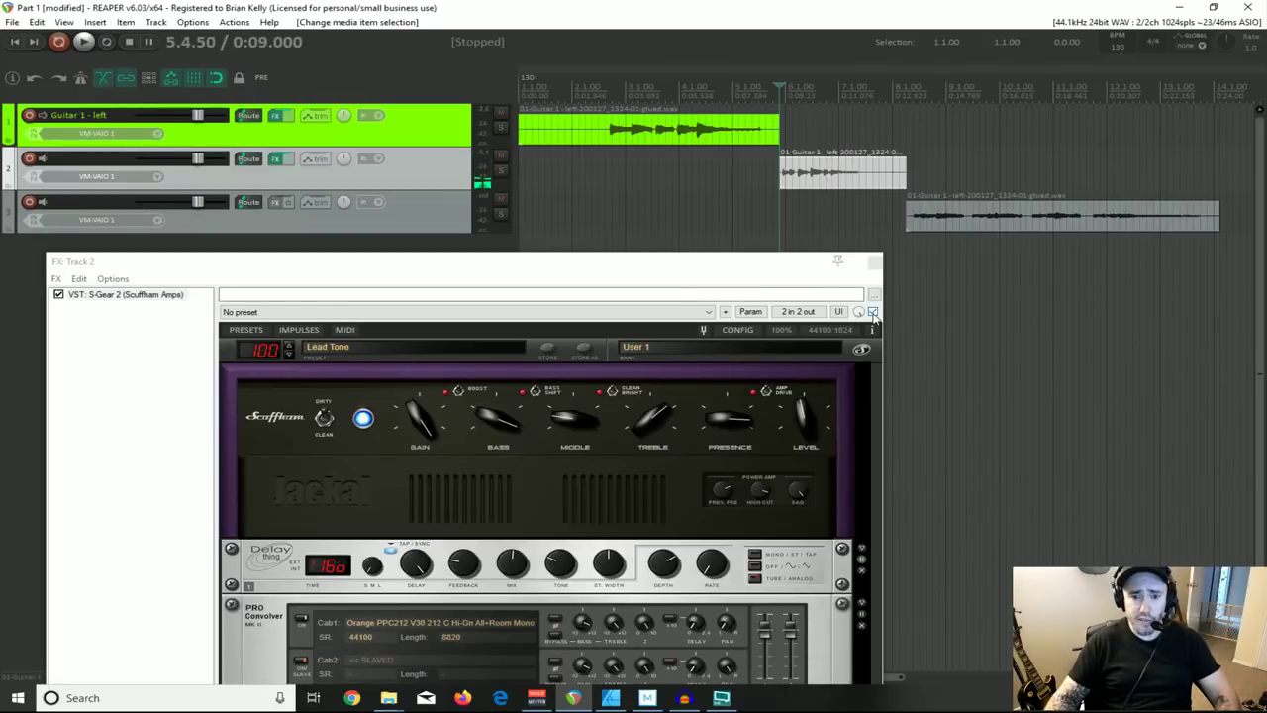
{"action": "left_click", "coordinate": [872, 311]}
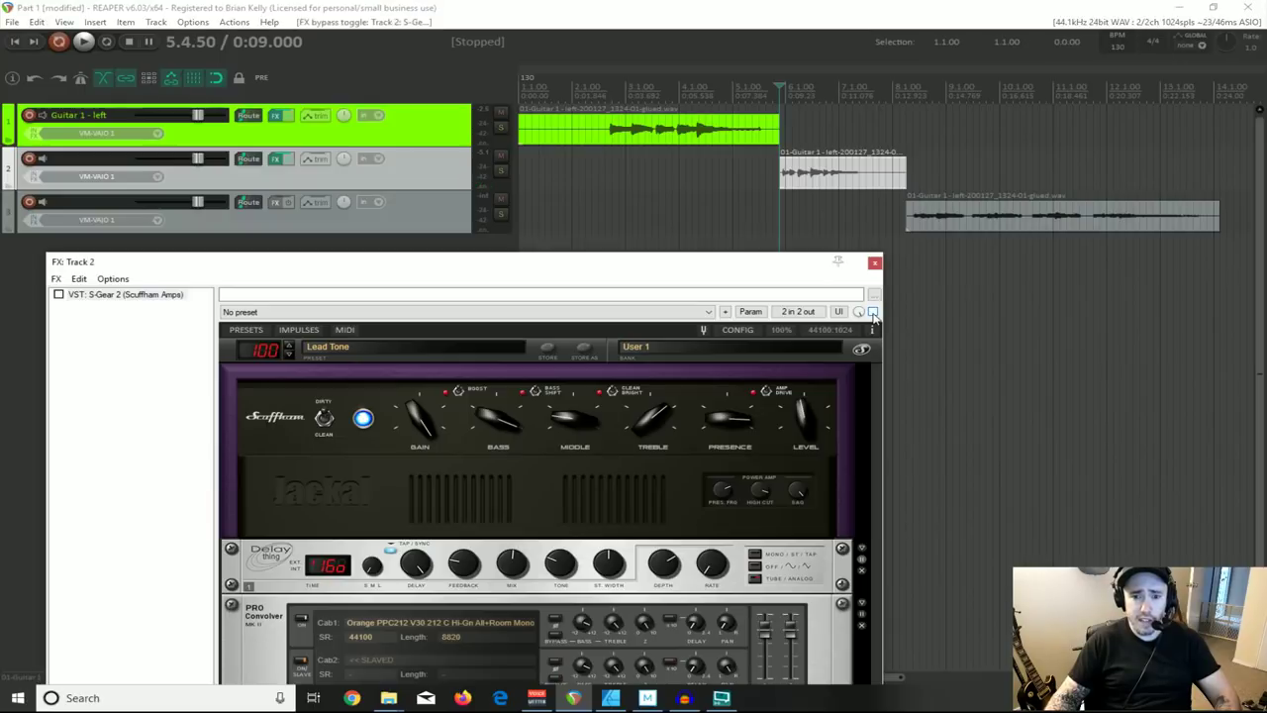
{"action": "key", "text": "space"}
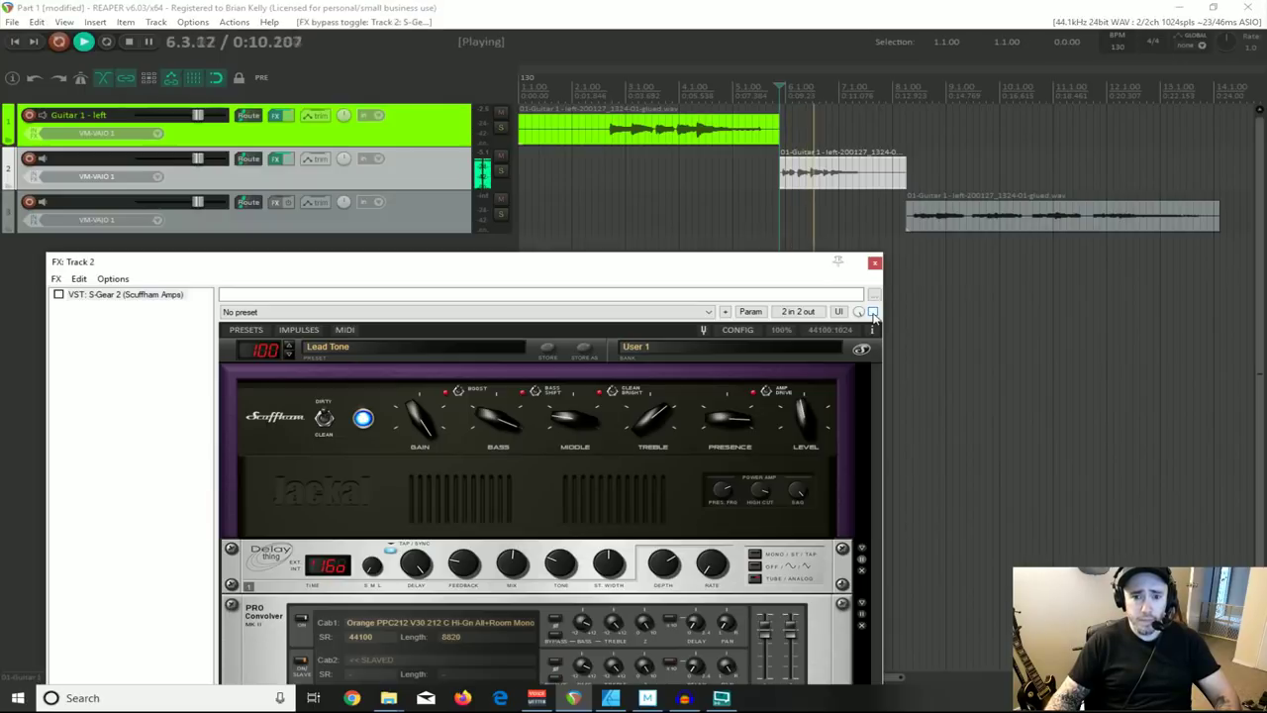
{"action": "key", "text": "space"}
{"action": "left_click", "coordinate": [872, 312]}
{"action": "key", "text": "space"}
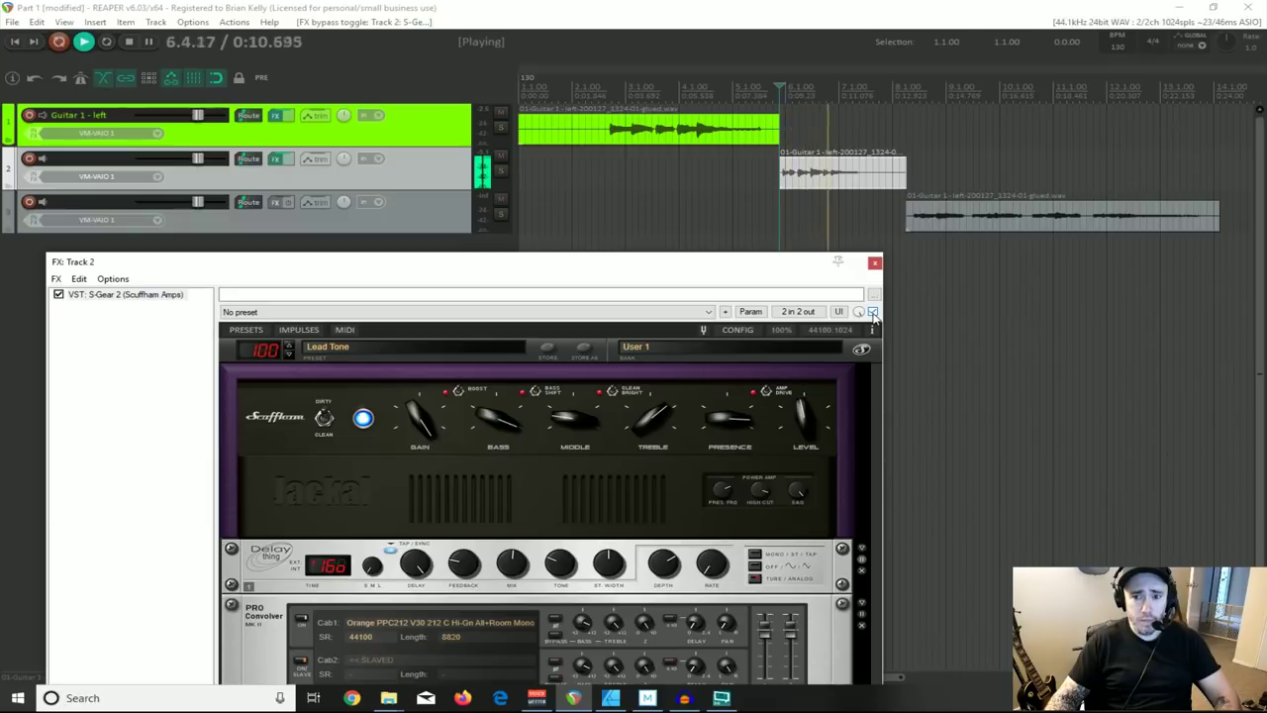
{"action": "key", "text": "space"}
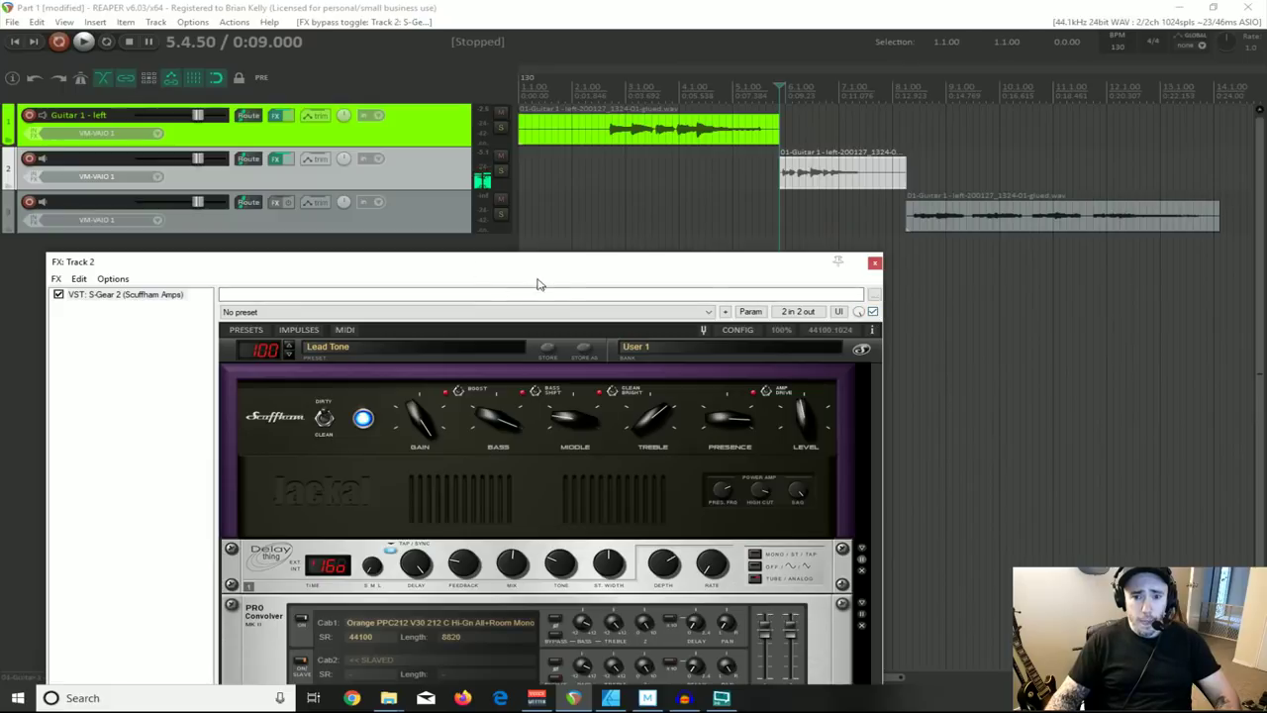
Step: Close the track 2 FX window and add S-Gear 2 (Scuffham Amps) to track 3 for the third phrase
{"action": "left_click", "coordinate": [911, 212]}
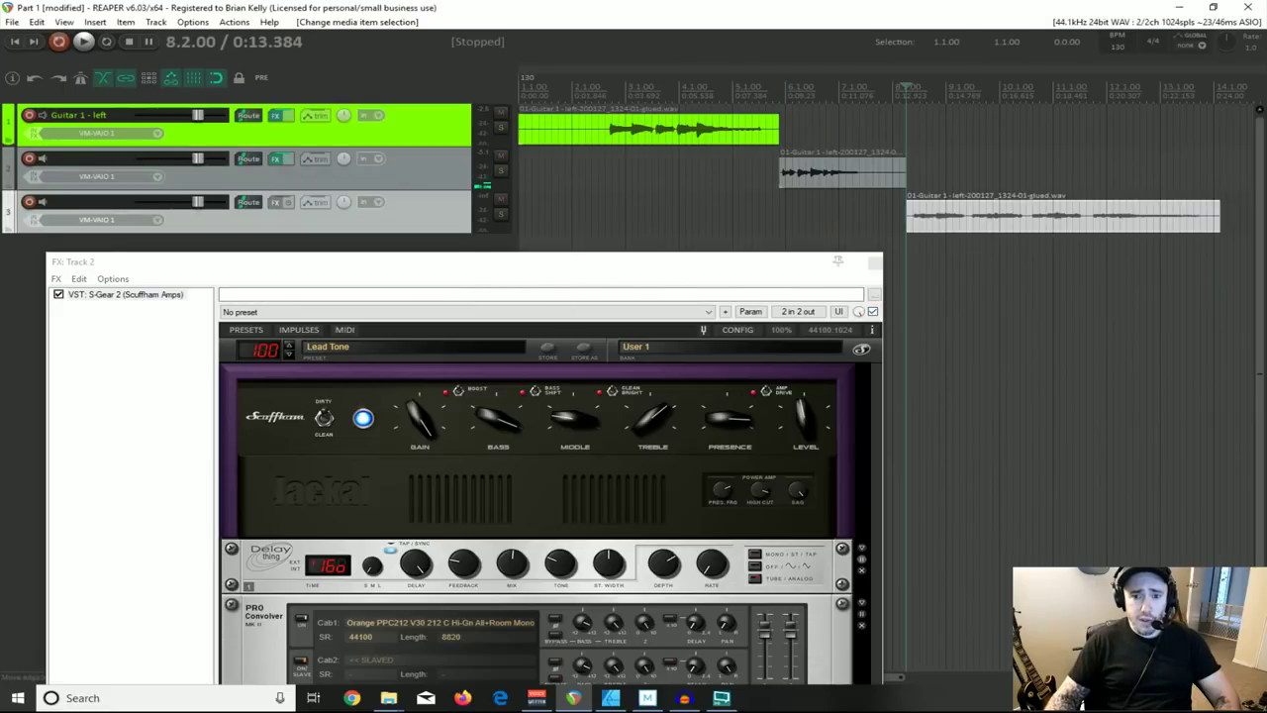
{"action": "left_click", "coordinate": [875, 263]}
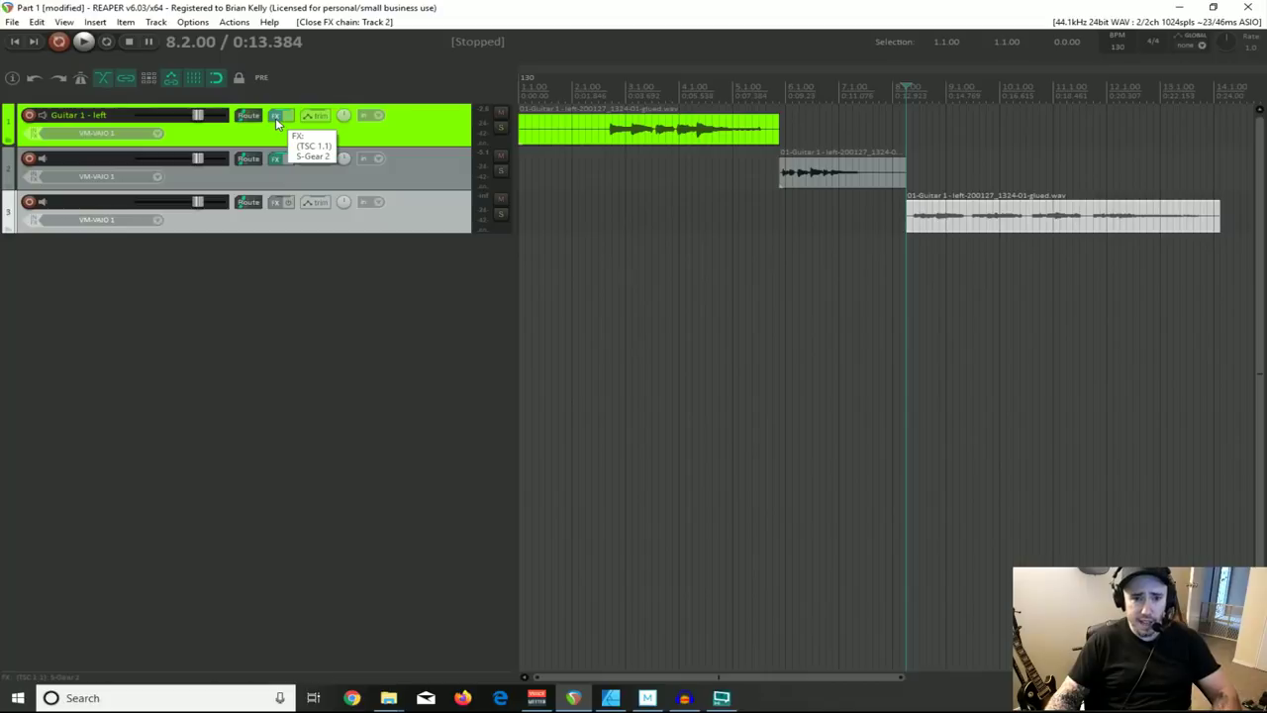
{"action": "left_click", "coordinate": [276, 204]}
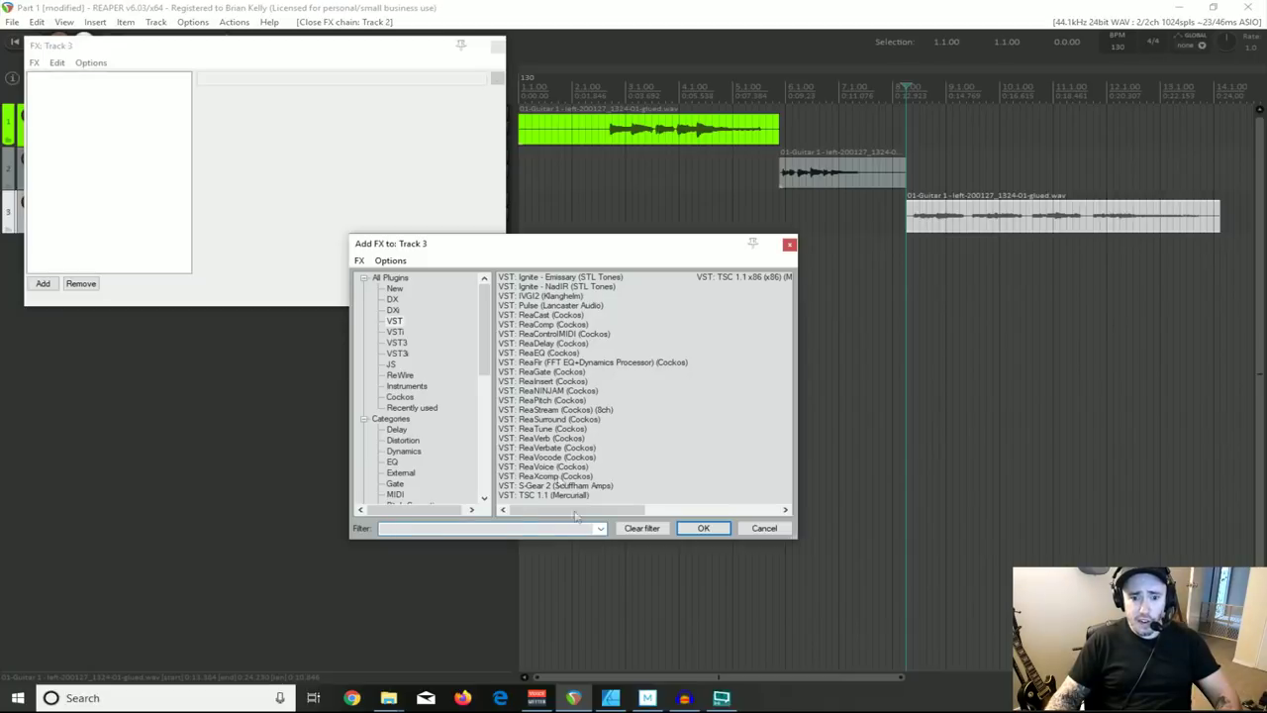
{"action": "double_click", "coordinate": [539, 486]}
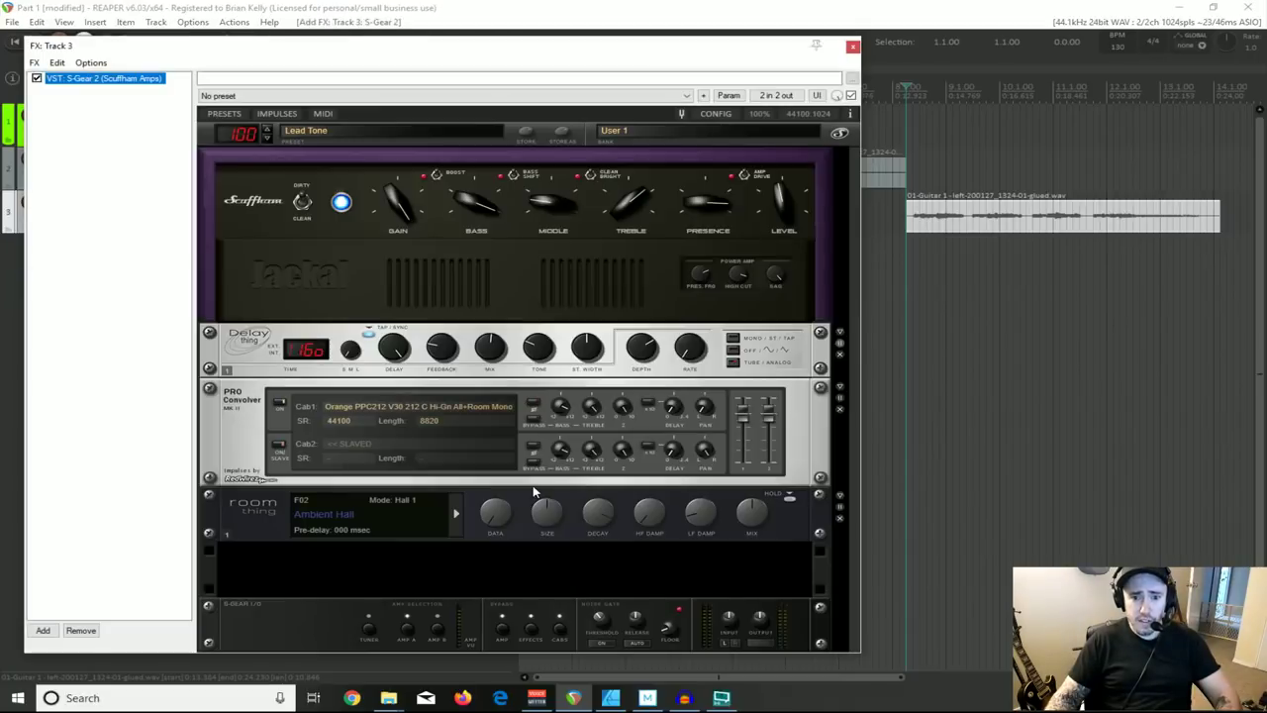
Step: Load the American Clean preset in track 3's S-Gear 2, raise the amp Level to 10.0 and move the FX window clear of the tracks
{"action": "left_click", "coordinate": [224, 115]}
{"action": "scroll", "coordinate": [330, 195], "scroll_direction": "down", "scroll_amount": 4}
{"action": "scroll", "coordinate": [363, 240], "scroll_direction": "up", "scroll_amount": 13}
{"action": "scroll", "coordinate": [247, 180], "scroll_direction": "up", "scroll_amount": 4}
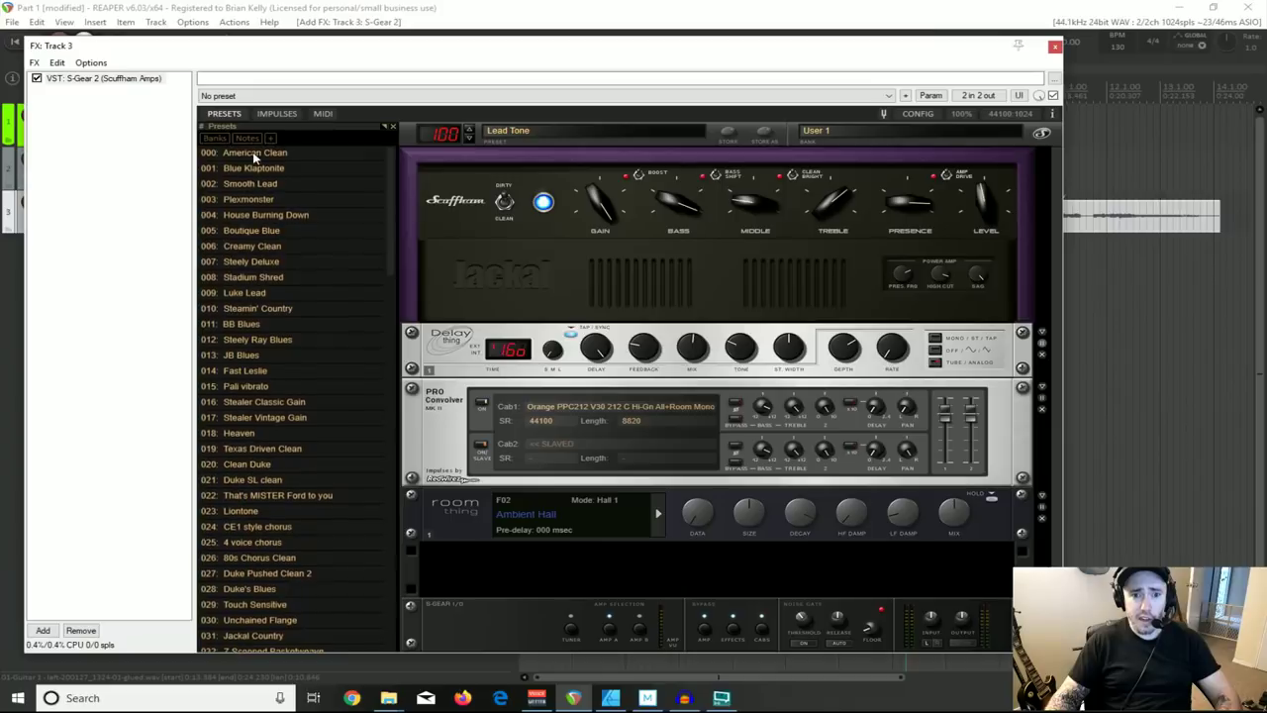
{"action": "left_click", "coordinate": [254, 155]}
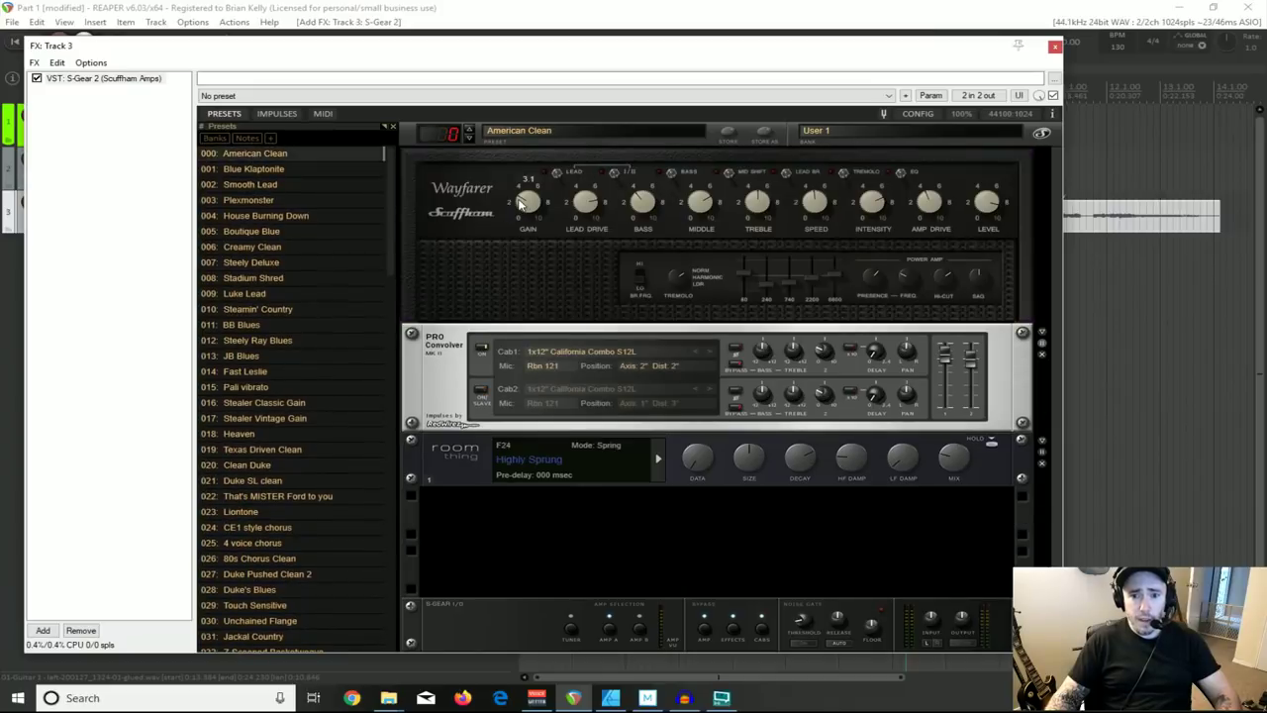
{"action": "scroll", "coordinate": [516, 212], "scroll_direction": "down", "scroll_amount": 1}
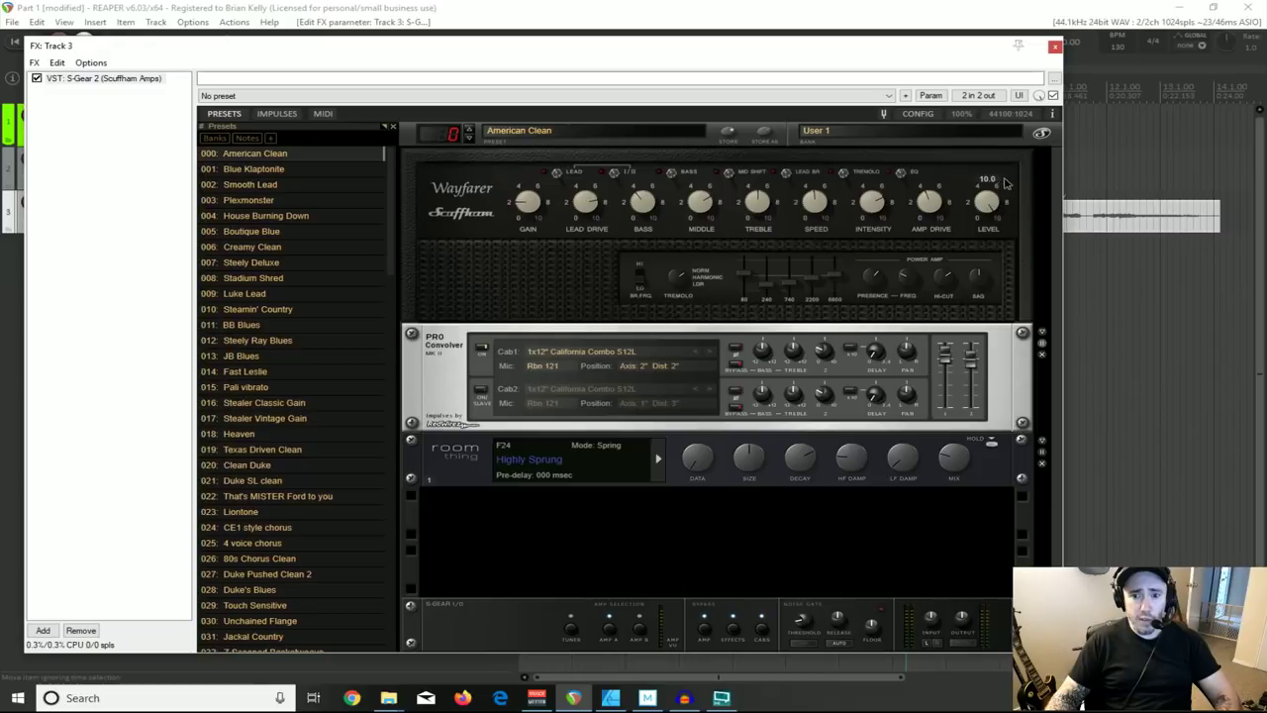
{"action": "left_click_drag", "start_coordinate": [684, 56], "coordinate": [709, 260]}
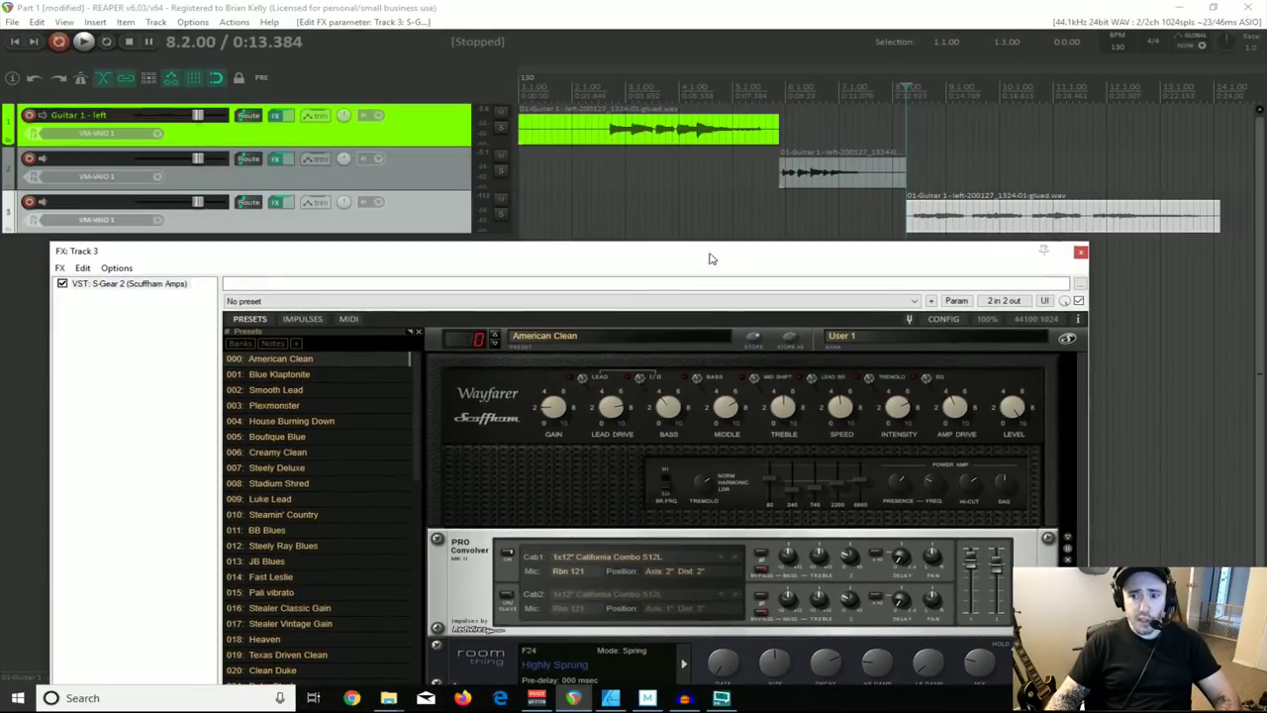
Step: Compare the third phrase on track 3 with S-Gear 2 enabled and bypassed, leaving the plug-in enabled
{"action": "key", "text": "space"}
{"action": "left_click", "coordinate": [1081, 302]}
{"action": "key", "text": "space"}
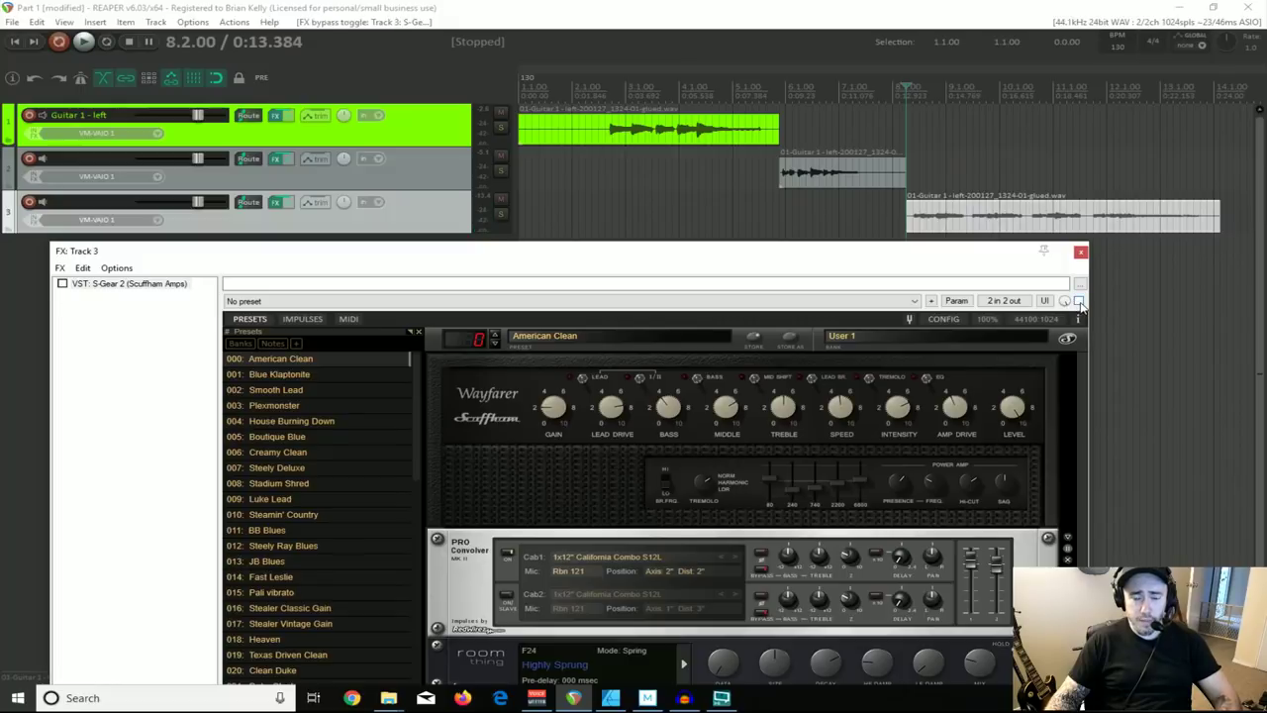
{"action": "key", "text": "space"}
{"action": "key", "text": "space"}
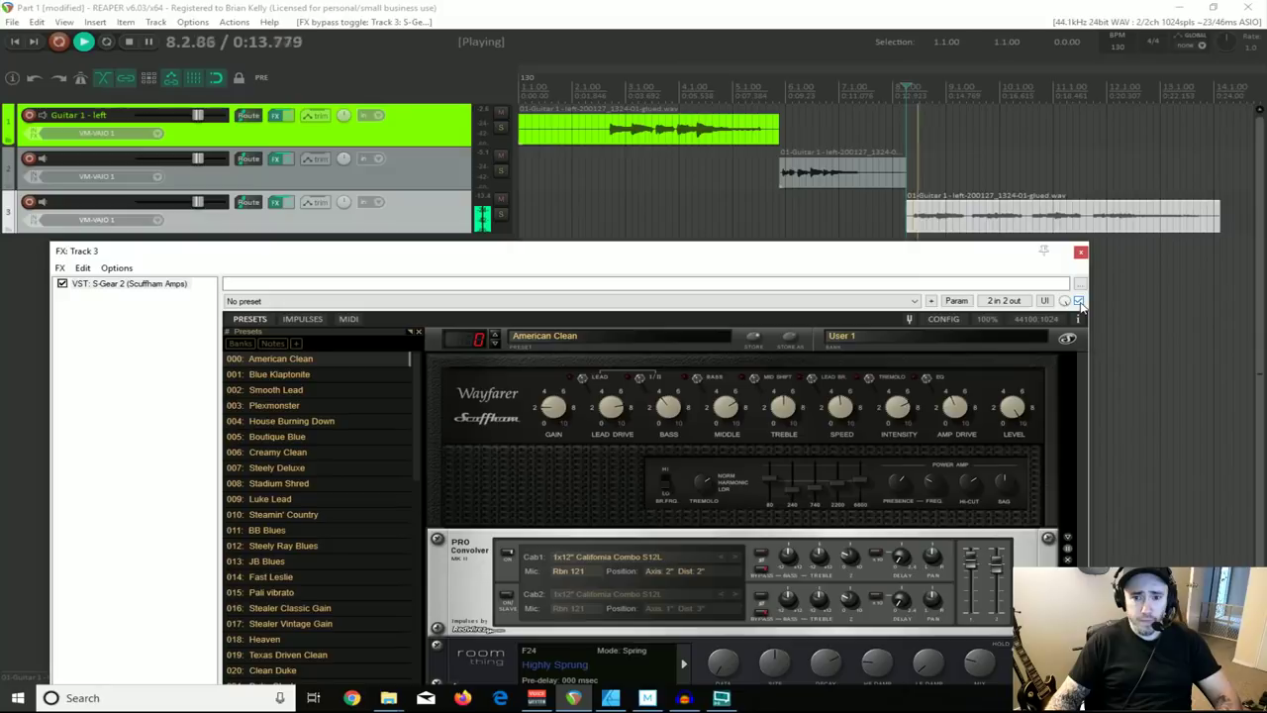
{"action": "key", "text": "space"}
Step: Change Cab1 in the Pro Convolver to the 4x12" Modern SV30 : upper left cabinet
{"action": "left_click_drag", "start_coordinate": [673, 258], "coordinate": [671, 155]}
{"action": "left_click_drag", "start_coordinate": [674, 153], "coordinate": [675, 106]}
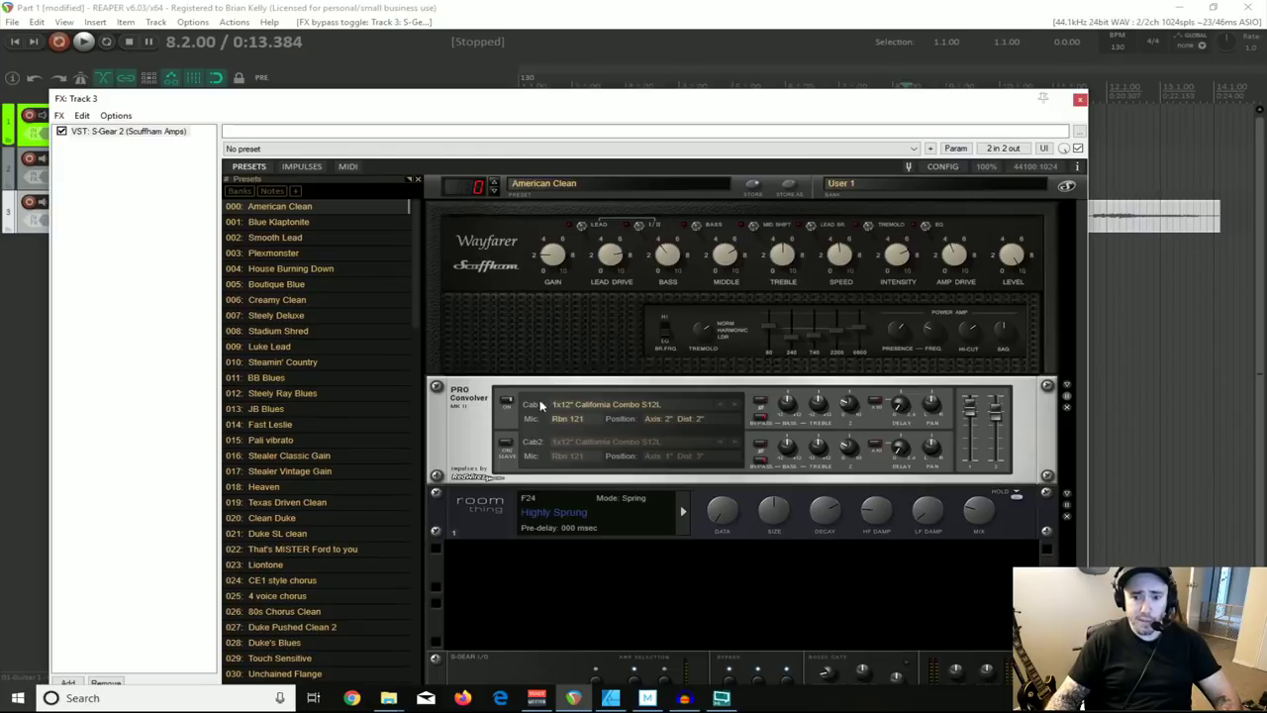
{"action": "left_click", "coordinate": [736, 406]}
{"action": "left_click", "coordinate": [736, 406]}
{"action": "left_click", "coordinate": [736, 406]}
{"action": "left_click", "coordinate": [735, 406]}
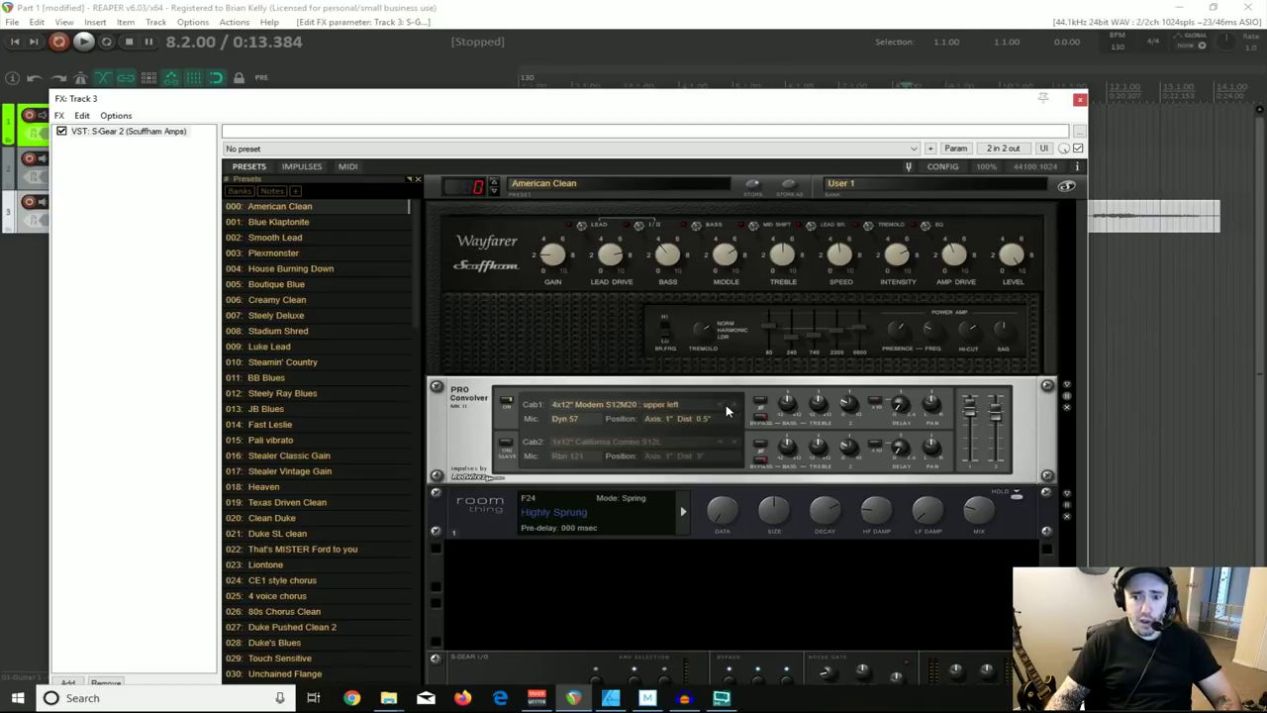
{"action": "left_click", "coordinate": [727, 409]}
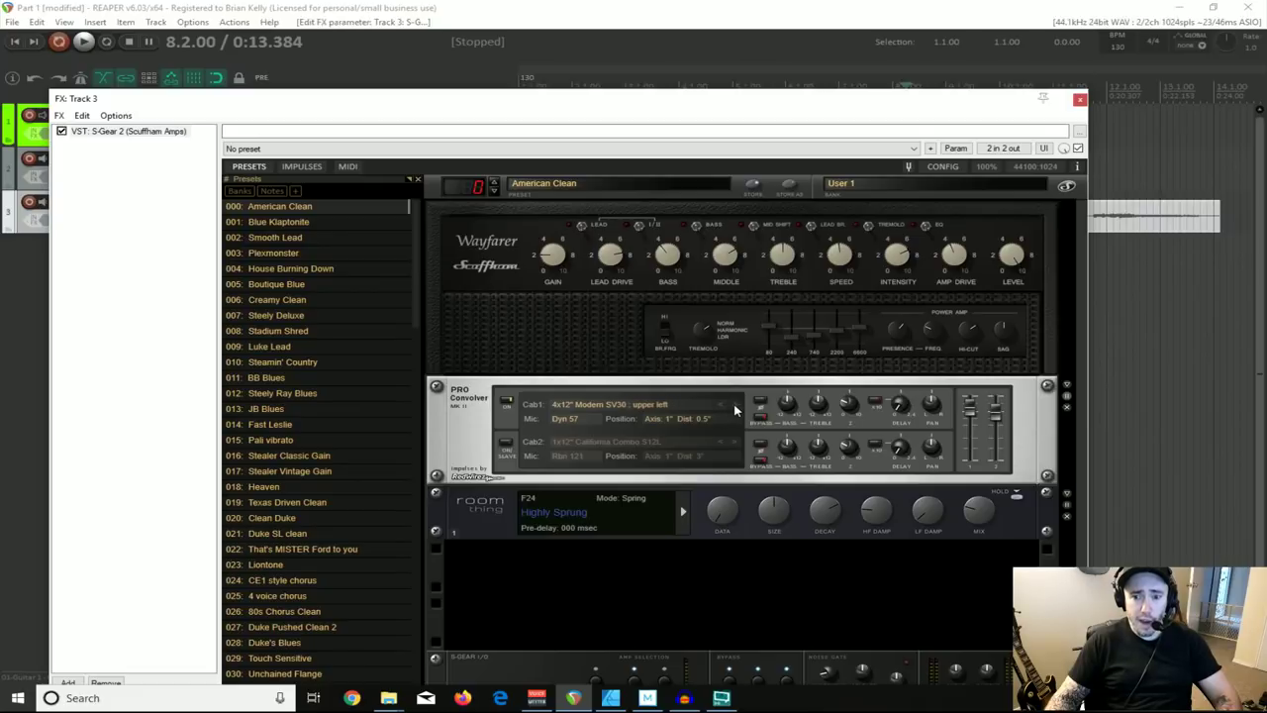
{"action": "left_click", "coordinate": [719, 409]}
Step: Play the third phrase from 8.1.50 to hear the new cabinet
{"action": "left_click_drag", "start_coordinate": [696, 104], "coordinate": [730, 331]}
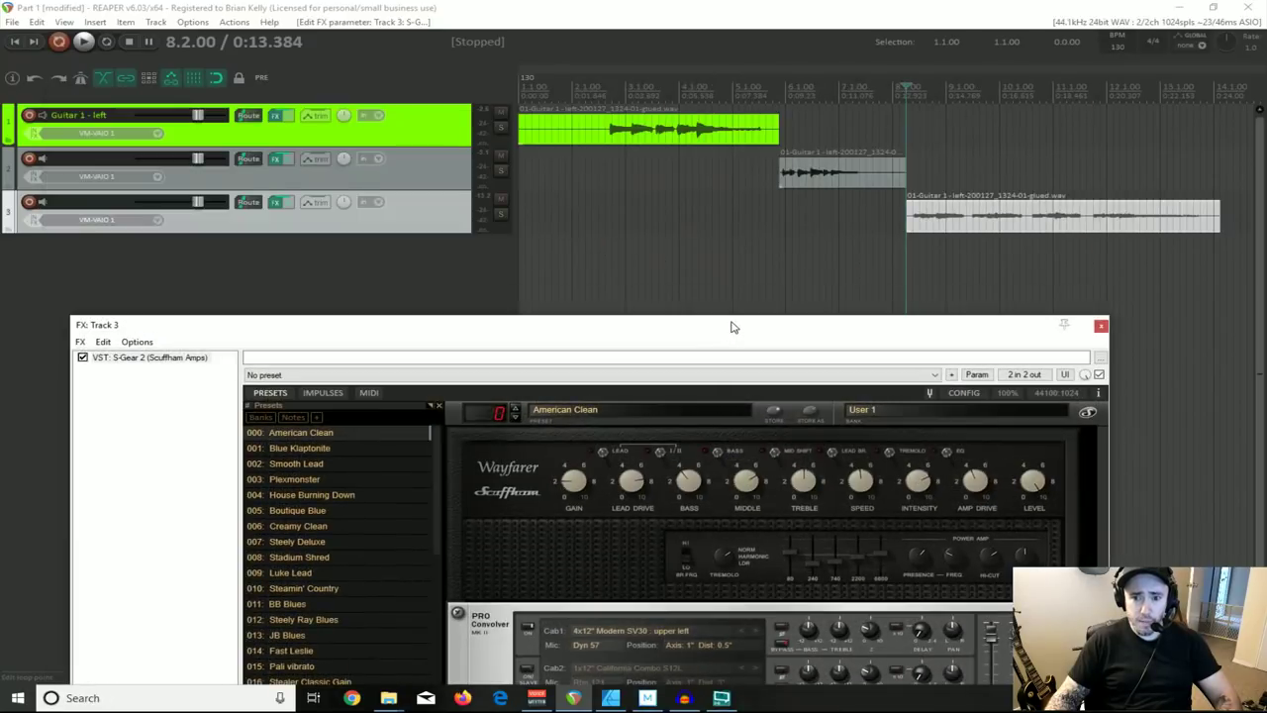
{"action": "left_click", "coordinate": [899, 224]}
{"action": "key", "text": "space"}
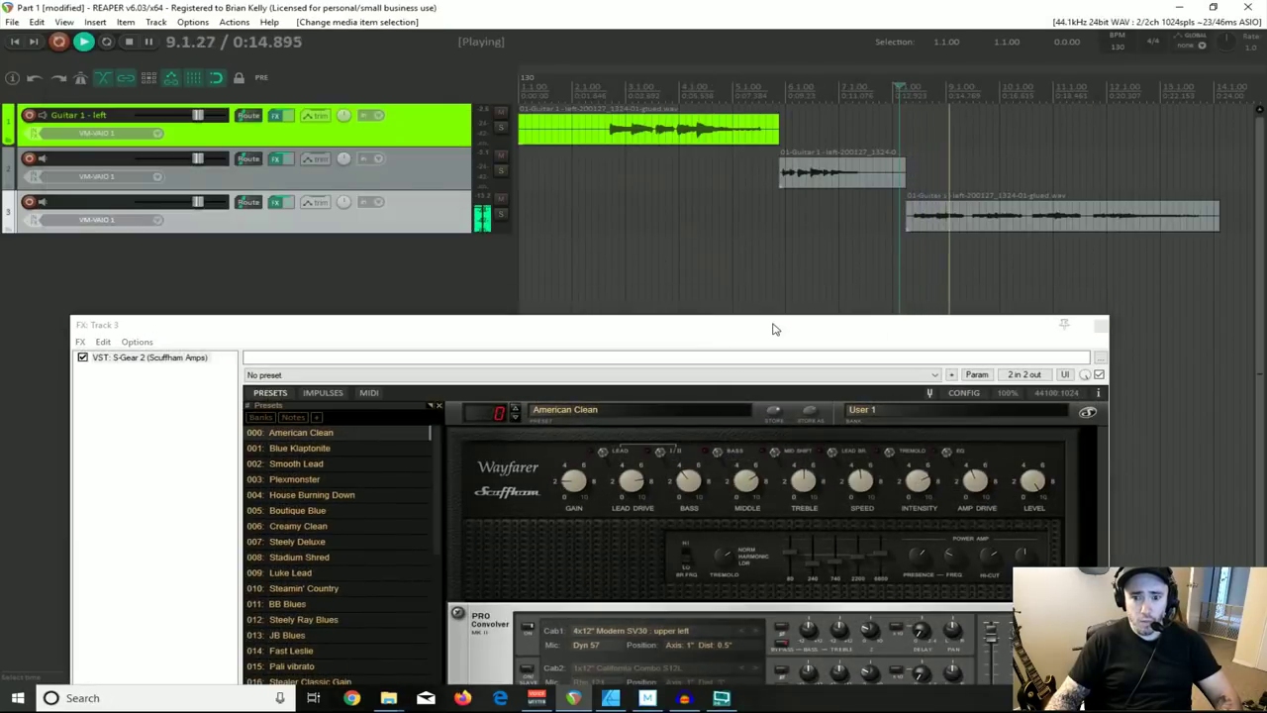
{"action": "key", "text": "space"}
Step: Add a Mod Thing device below Room Thing in the S-Gear 2 rack and raise its delay and feedback
{"action": "left_click_drag", "start_coordinate": [763, 334], "coordinate": [761, 65]}
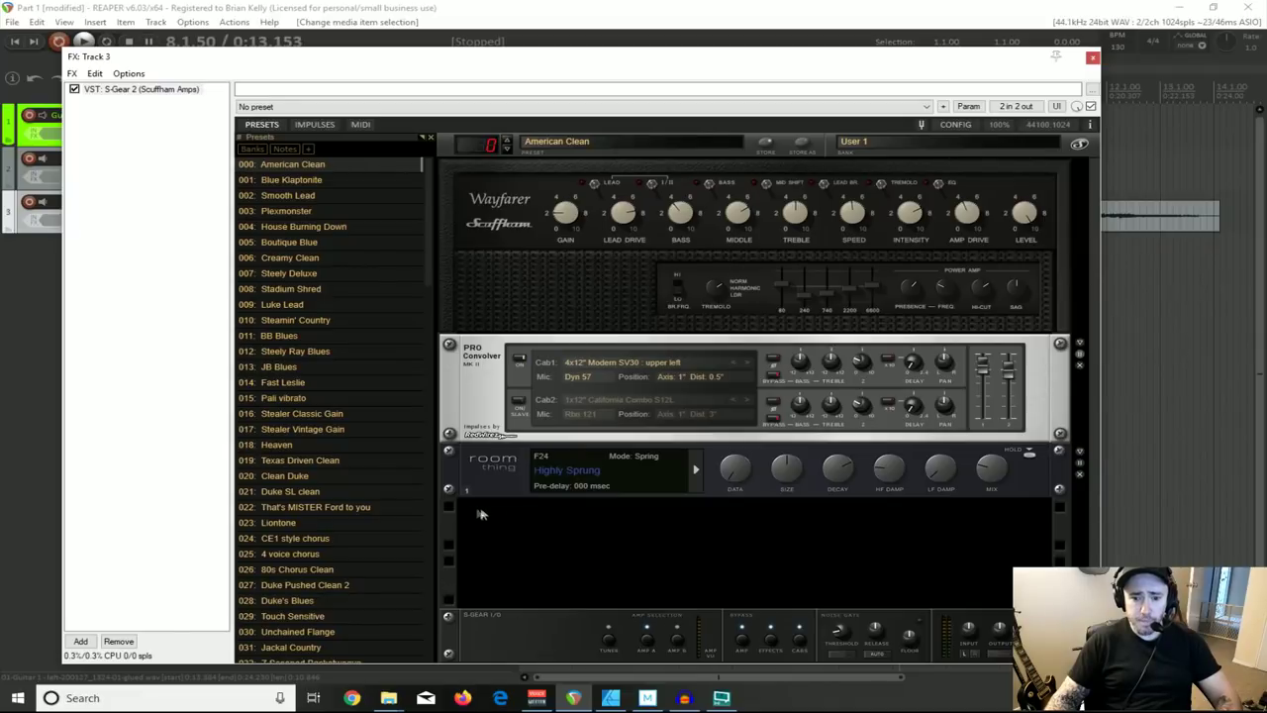
{"action": "right_click", "coordinate": [476, 518]}
{"action": "mouse_move", "coordinate": [503, 523]}
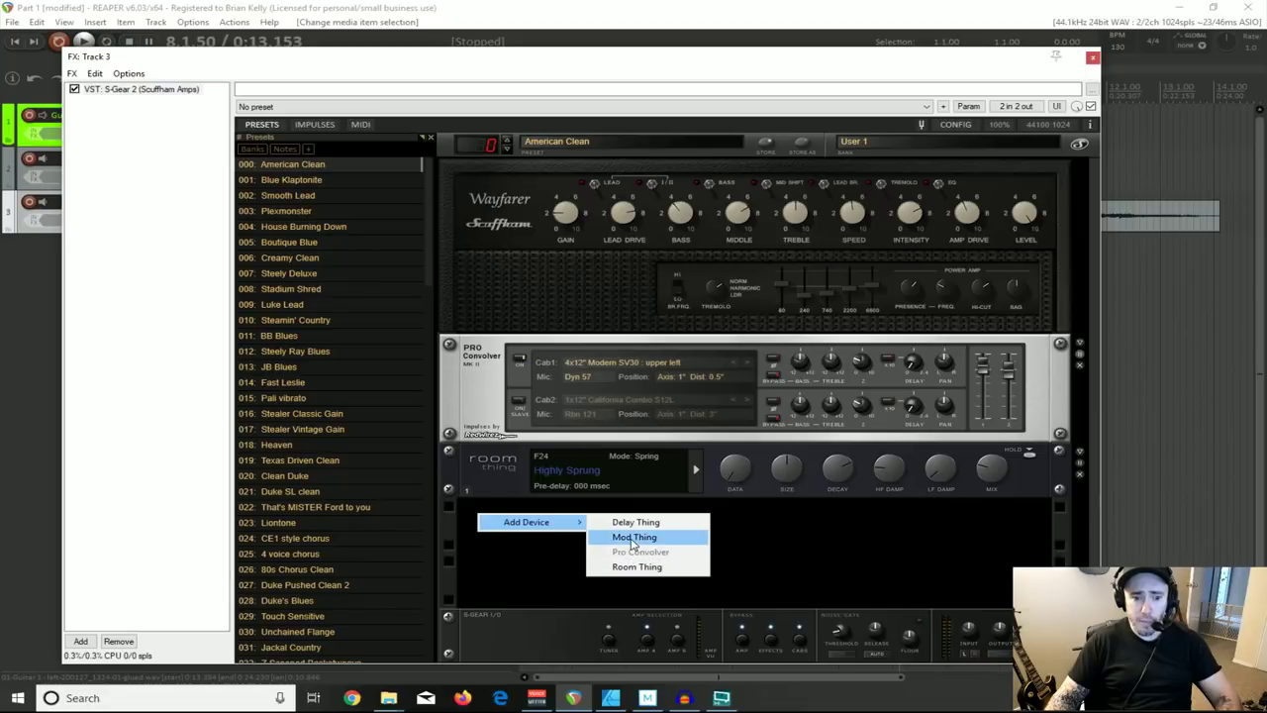
{"action": "left_click", "coordinate": [633, 538]}
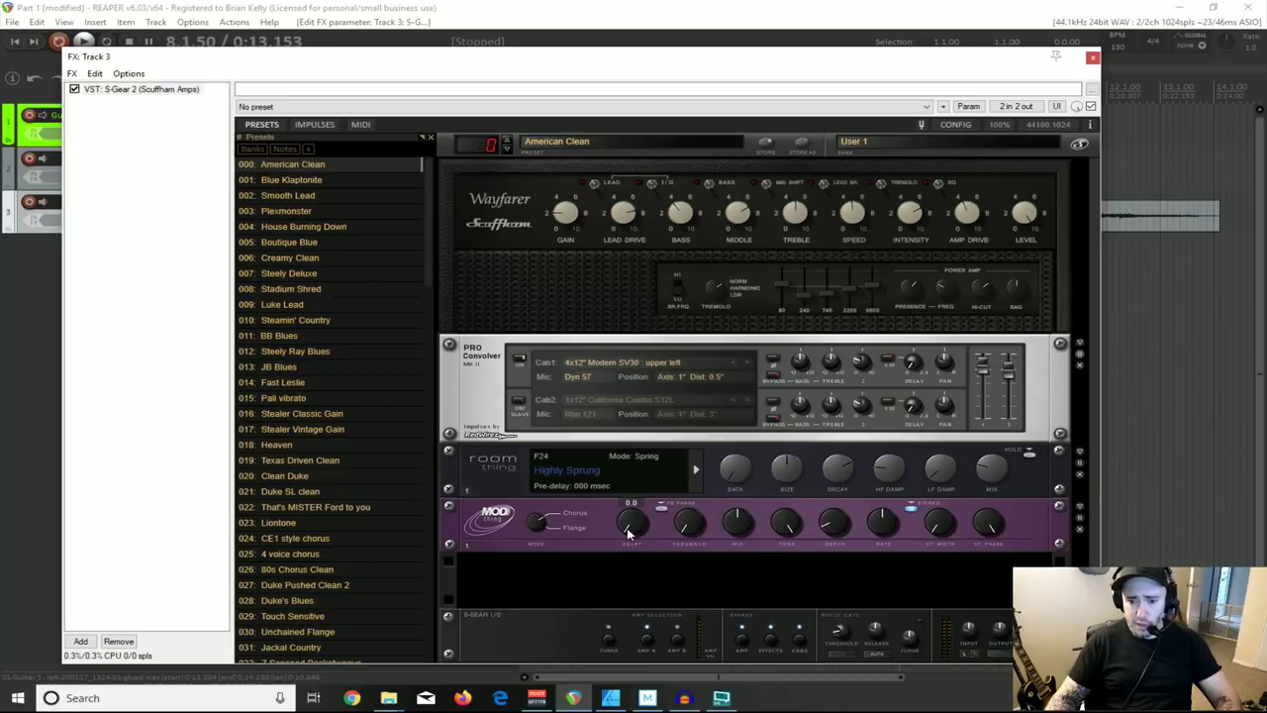
{"action": "mouse_move", "coordinate": [691, 527]}
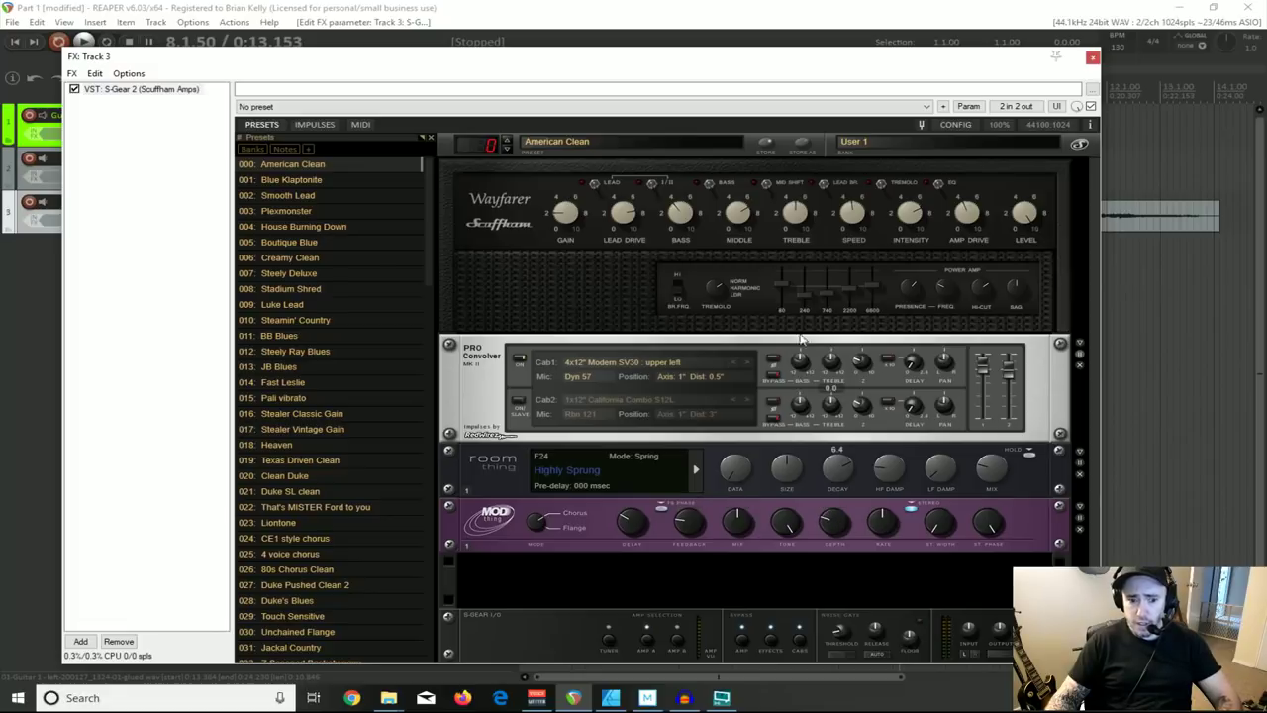
Step: Play the third phrase from 8.1.50 with the Mod Thing effect active
{"action": "left_click_drag", "start_coordinate": [650, 61], "coordinate": [654, 294]}
{"action": "key", "text": "space"}
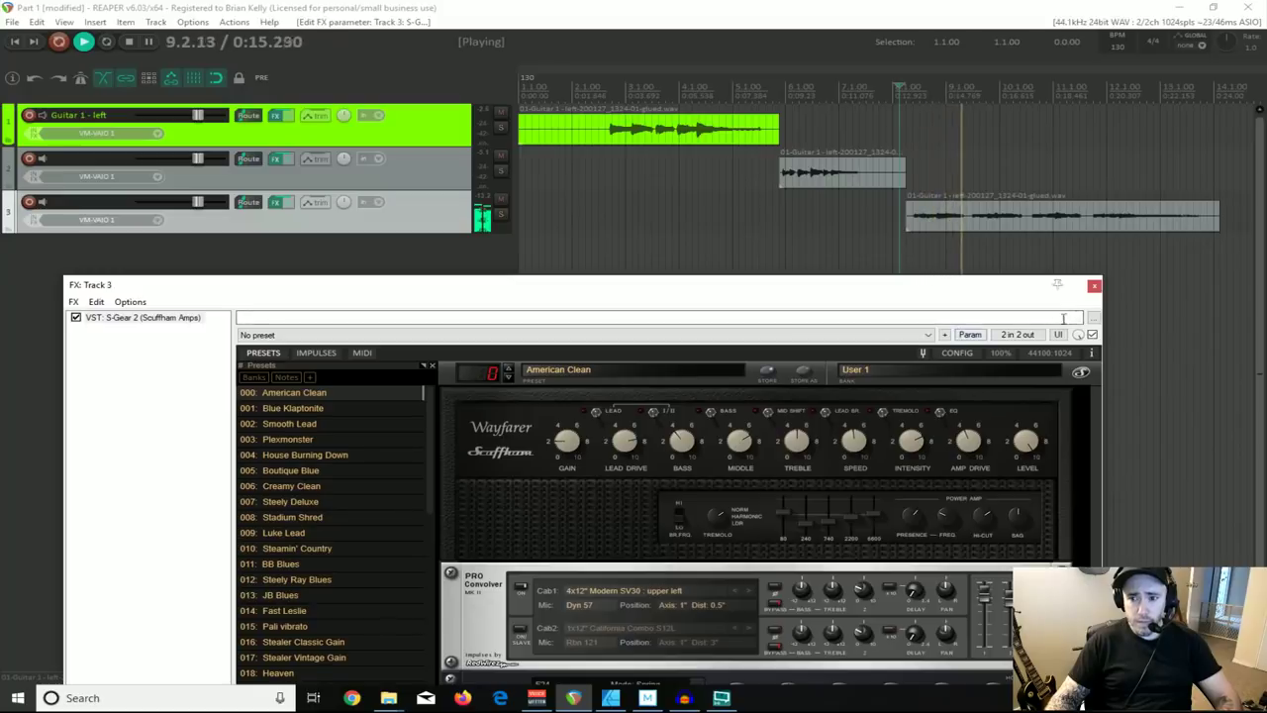
{"action": "key", "text": "space"}
Step: Try different rack orders, moving Mod Thing above the Pro Convolver, then Room Thing above it with Mod Thing at the end
{"action": "left_click_drag", "start_coordinate": [792, 286], "coordinate": [840, 91]}
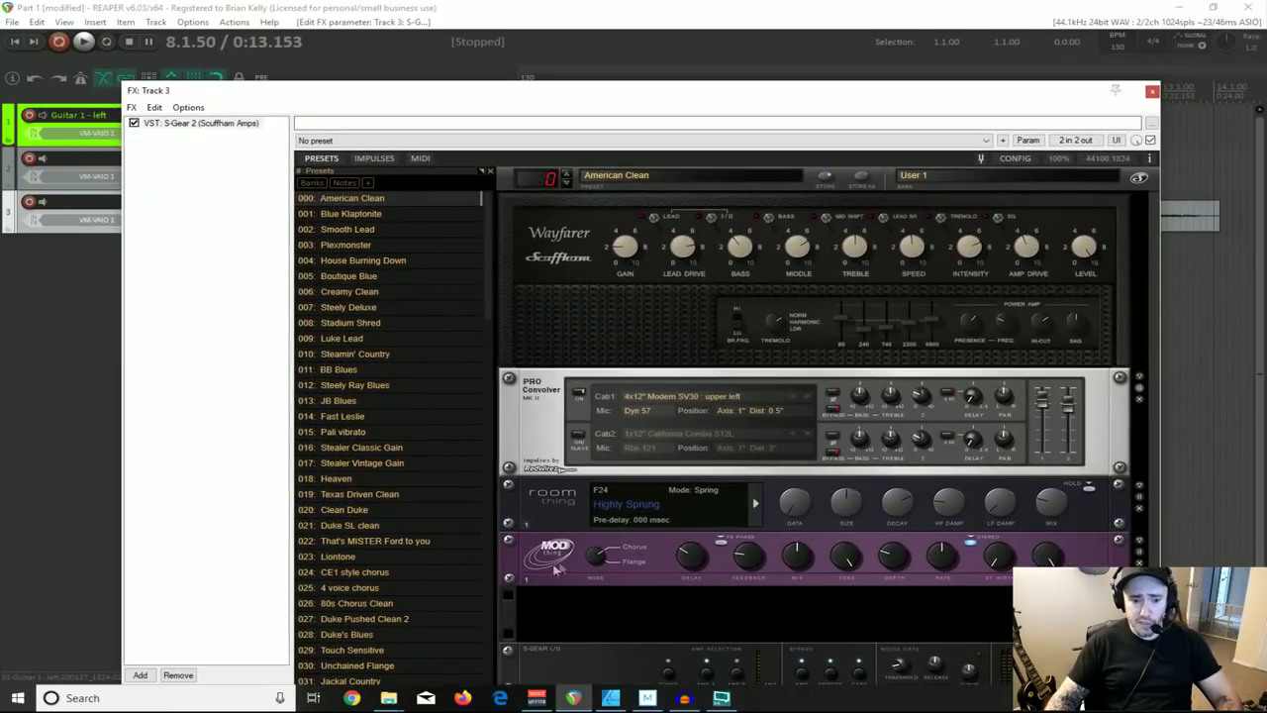
{"action": "left_click_drag", "start_coordinate": [553, 563], "coordinate": [576, 398]}
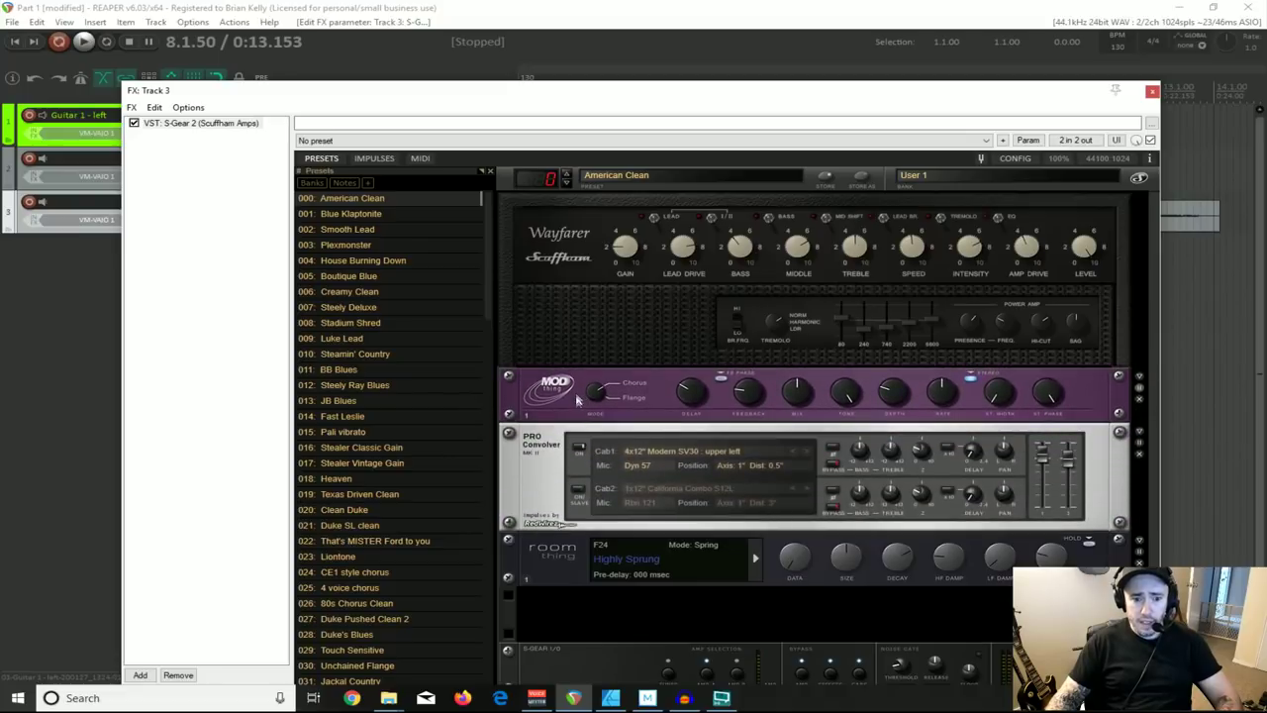
{"action": "left_click_drag", "start_coordinate": [562, 564], "coordinate": [566, 395]}
{"action": "left_click_drag", "start_coordinate": [566, 458], "coordinate": [568, 554]}
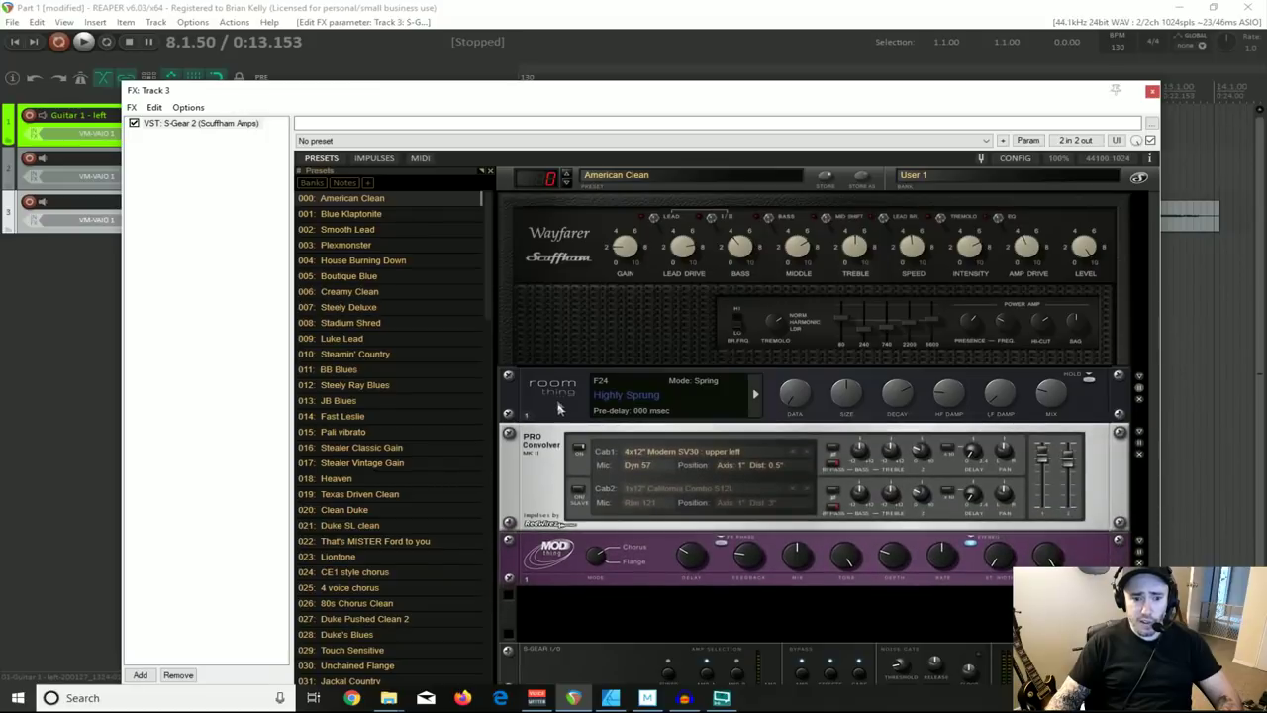
Step: Play the third phrase from 8.1.00 with the reordered rack and move Room Thing back below the Pro Convolver
{"action": "left_click_drag", "start_coordinate": [741, 99], "coordinate": [753, 289]}
{"action": "key", "text": "space"}
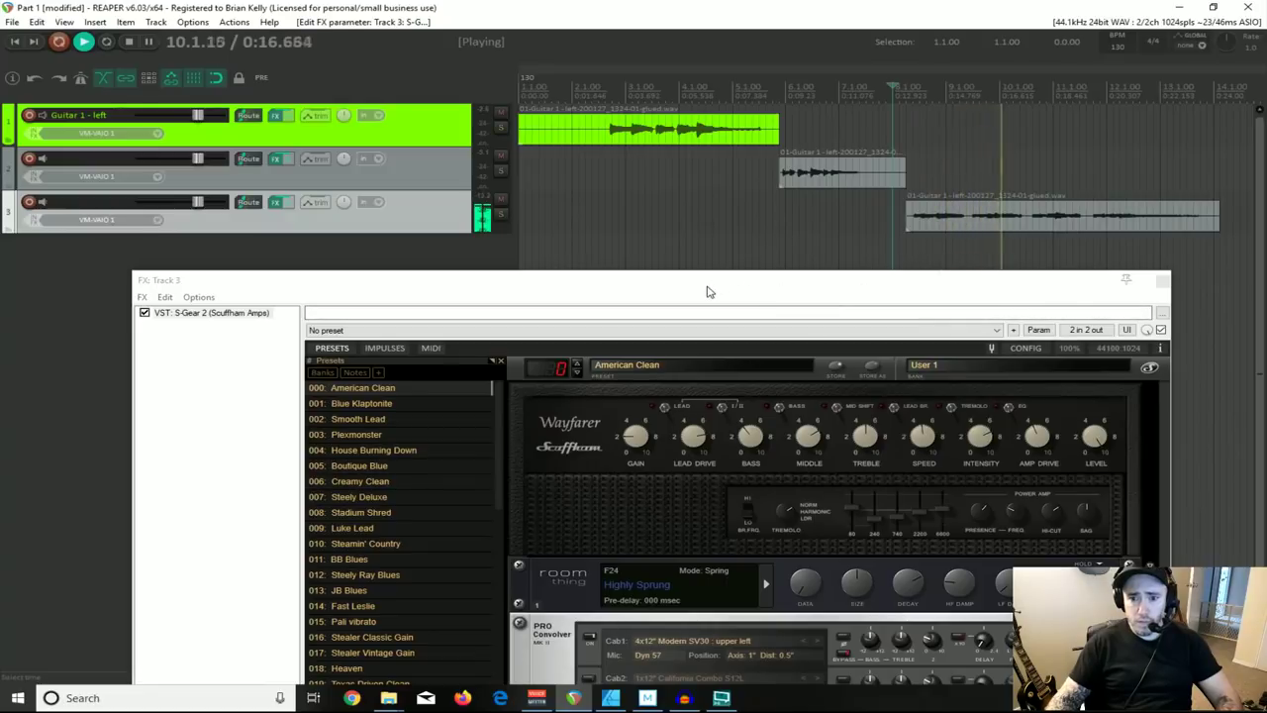
{"action": "left_click_drag", "start_coordinate": [707, 291], "coordinate": [710, 158]}
{"action": "key", "text": "space"}
{"action": "left_click_drag", "start_coordinate": [558, 442], "coordinate": [577, 573]}
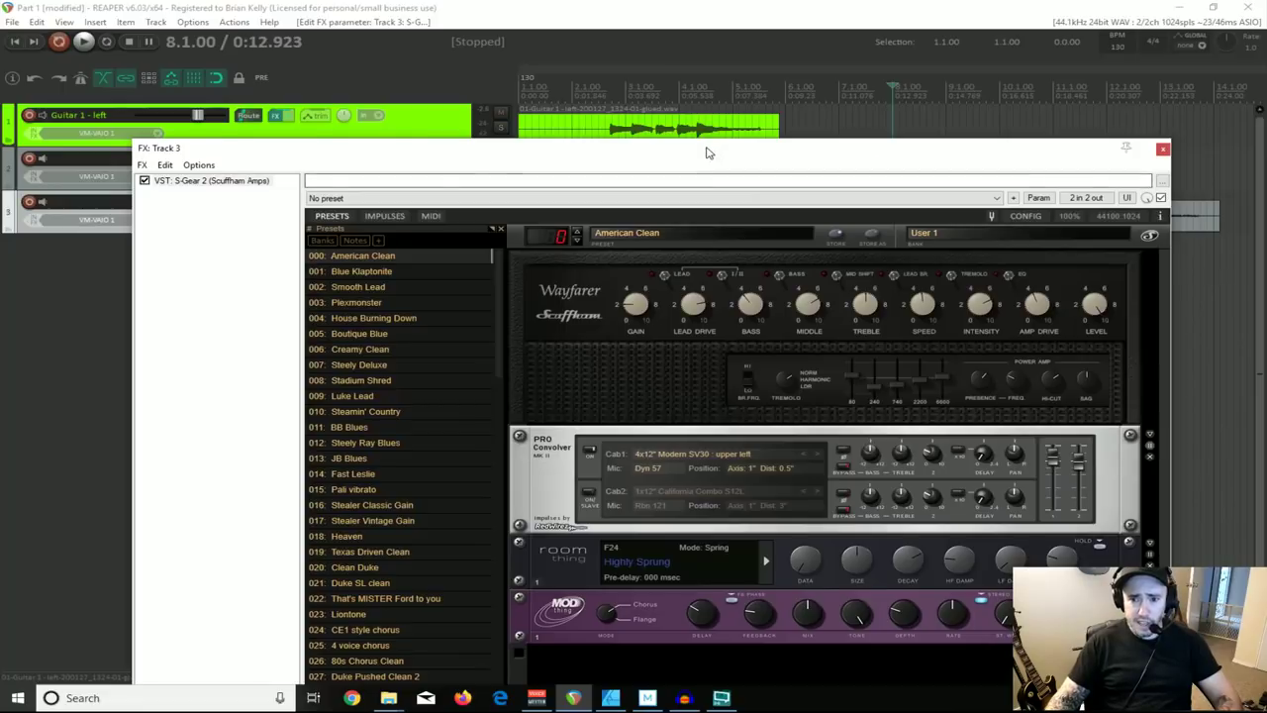
Step: Add the Cockos ReaComp compressor after S-Gear 2 in track 3's FX chain
{"action": "left_click_drag", "start_coordinate": [707, 150], "coordinate": [691, 70]}
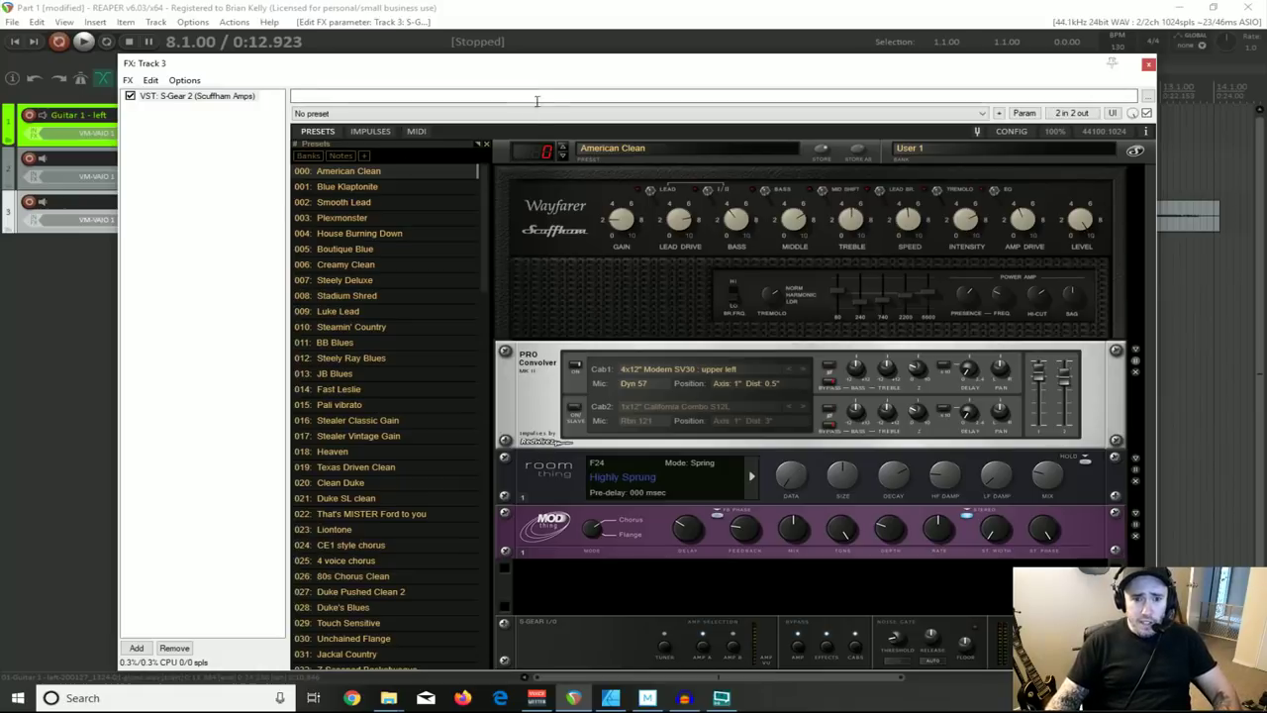
{"action": "left_click_drag", "start_coordinate": [550, 70], "coordinate": [580, 98]}
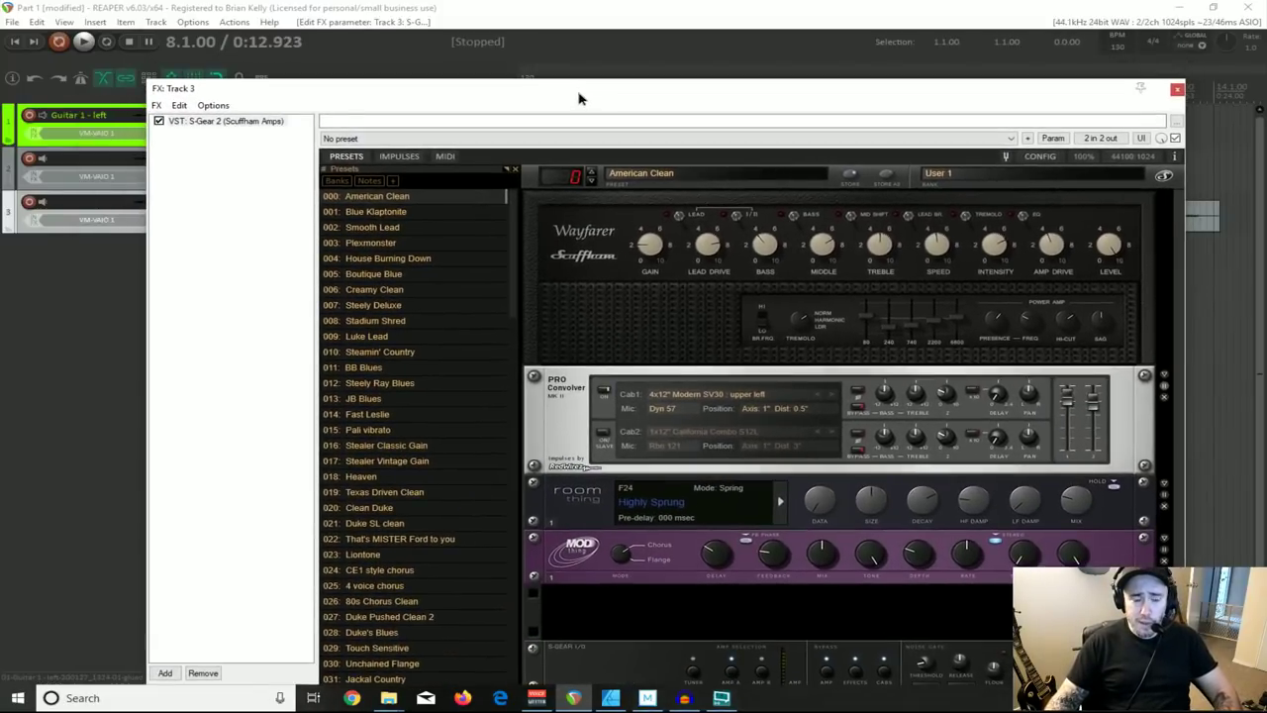
{"action": "double_click", "coordinate": [183, 138]}
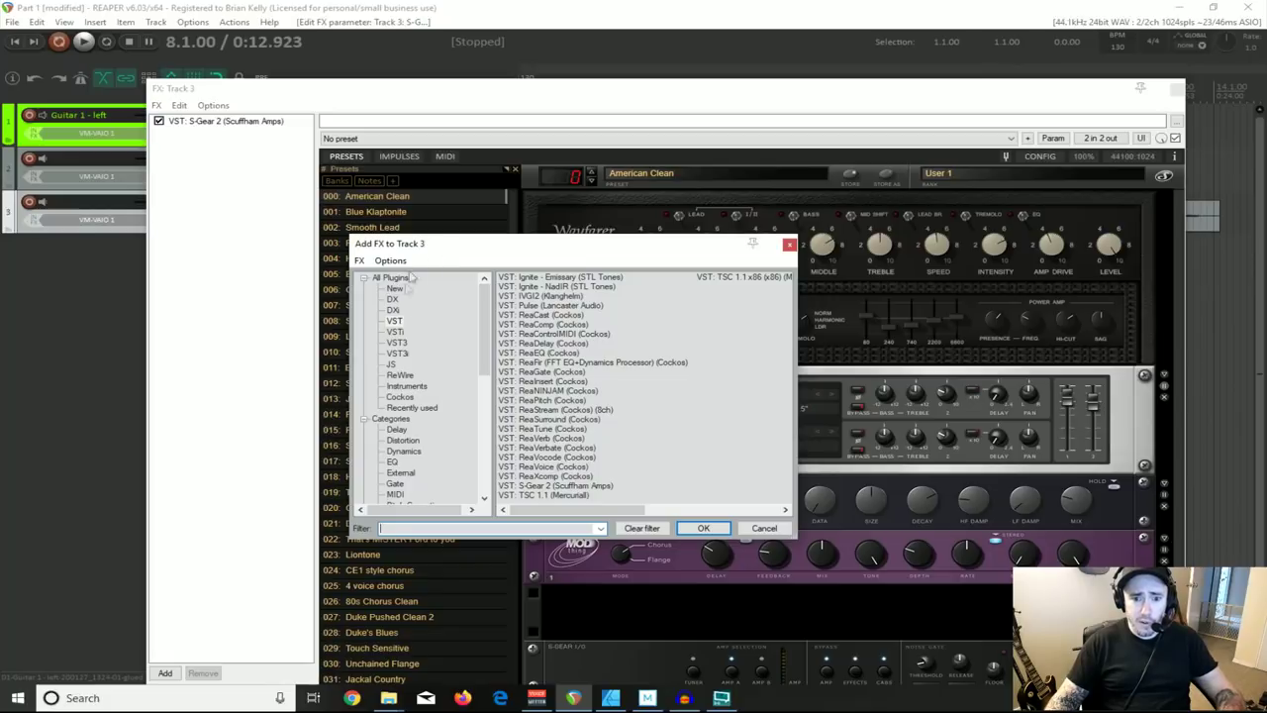
{"action": "left_click", "coordinate": [399, 398]}
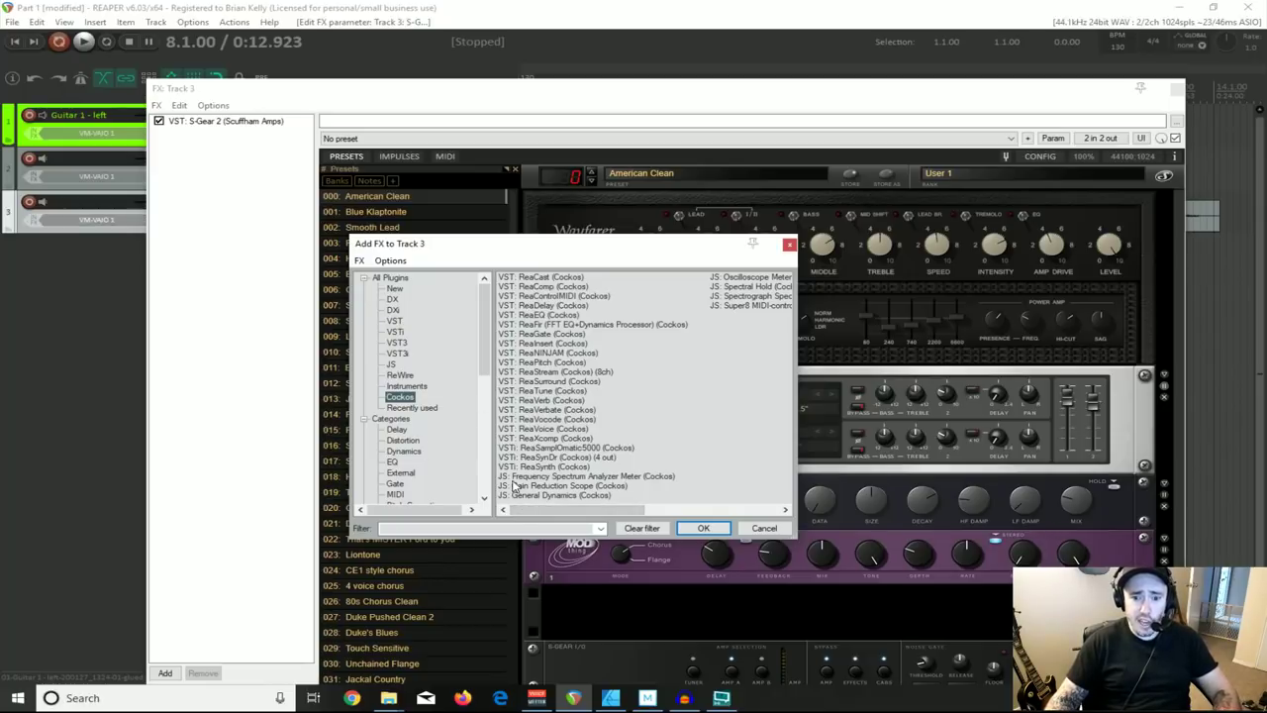
{"action": "double_click", "coordinate": [535, 287]}
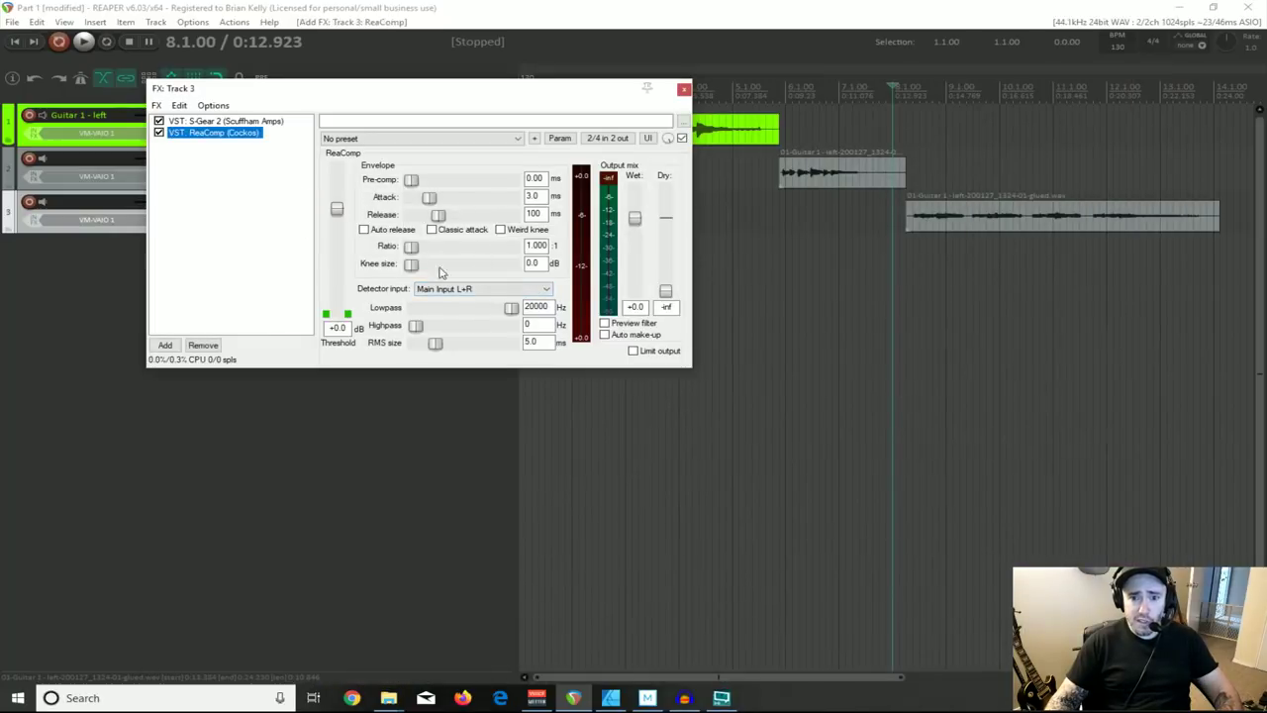
Step: Set ReaComp's ratio to 3.06:1 and threshold to -8.3 dB, with auto make-up turned on
{"action": "left_click", "coordinate": [414, 248]}
{"action": "left_click_drag", "start_coordinate": [424, 251], "coordinate": [452, 250]}
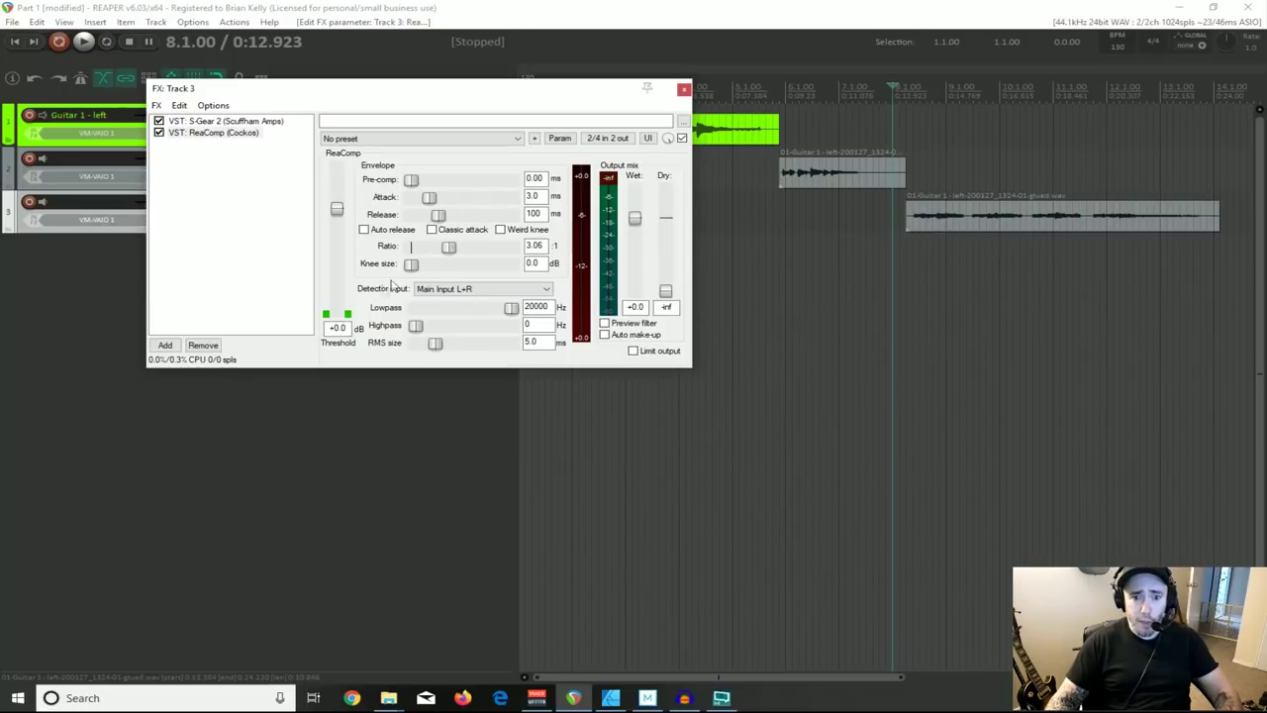
{"action": "left_click_drag", "start_coordinate": [337, 209], "coordinate": [344, 235]}
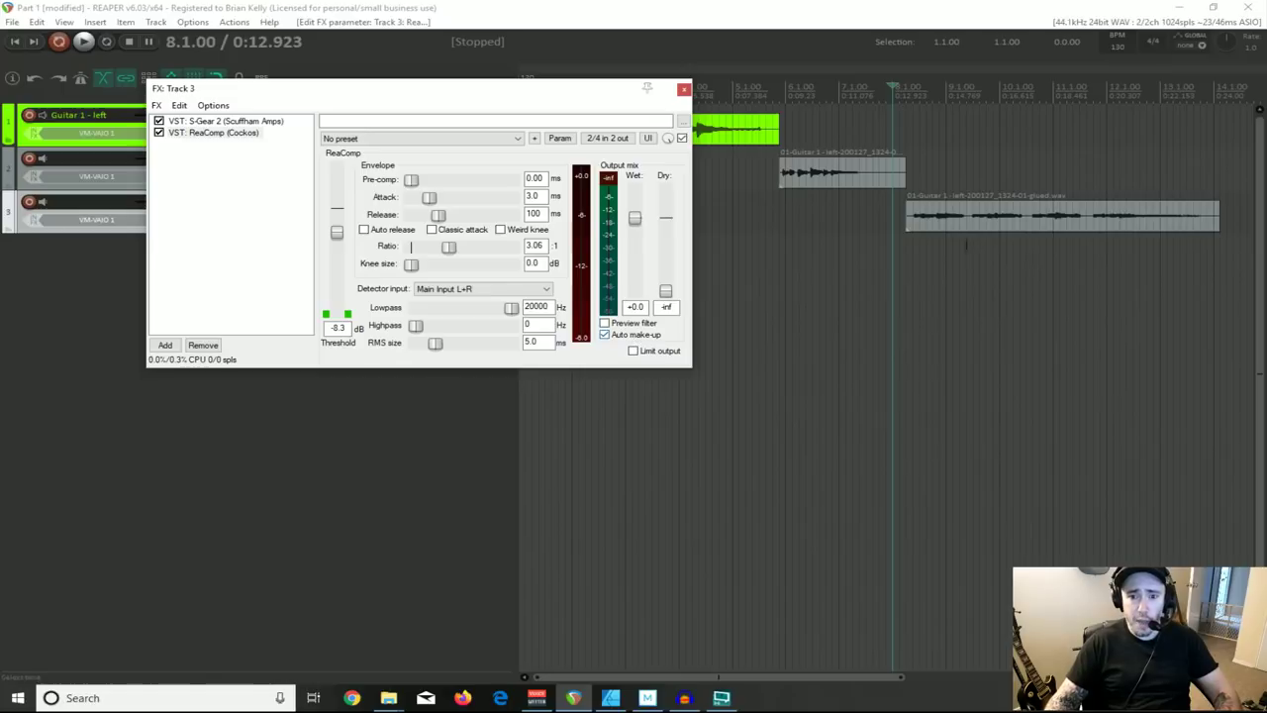
Step: Play the third phrase from 8.2.00 while lowering the ReaComp threshold to -26.5 dB
{"action": "left_click", "coordinate": [901, 226]}
{"action": "left_click", "coordinate": [905, 224]}
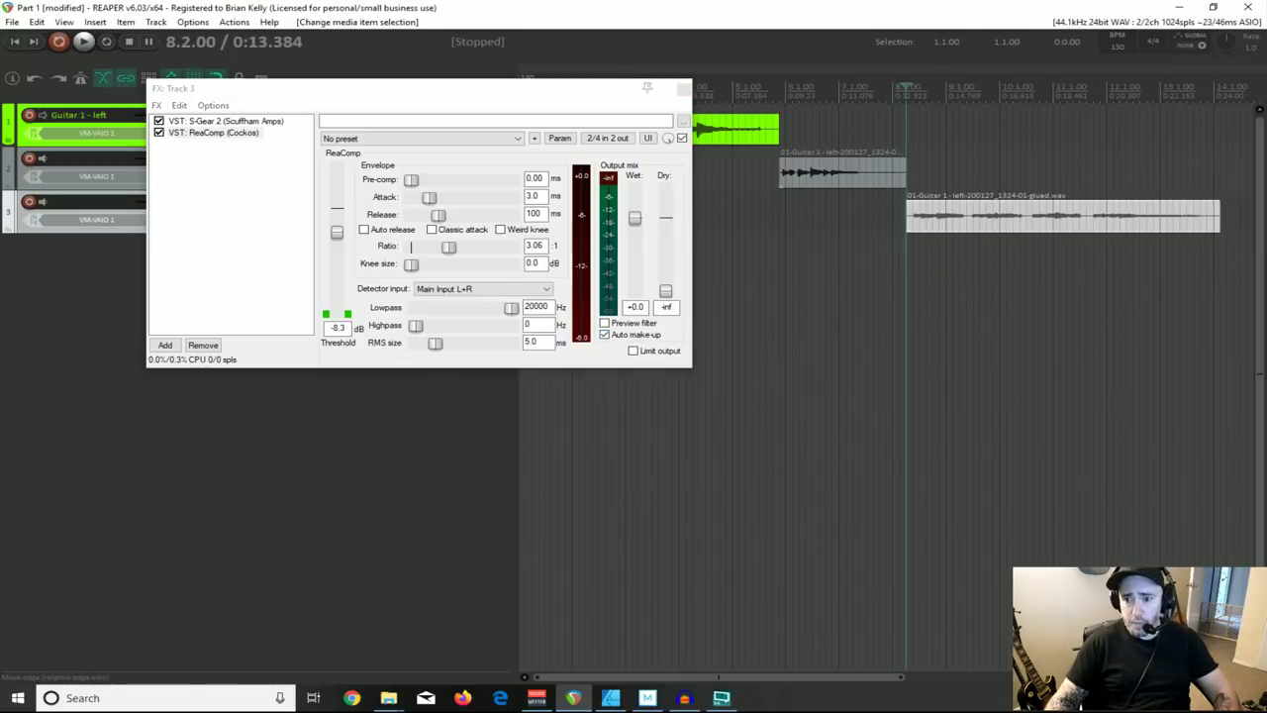
{"action": "key", "text": "space"}
{"action": "left_click_drag", "start_coordinate": [337, 231], "coordinate": [337, 270]}
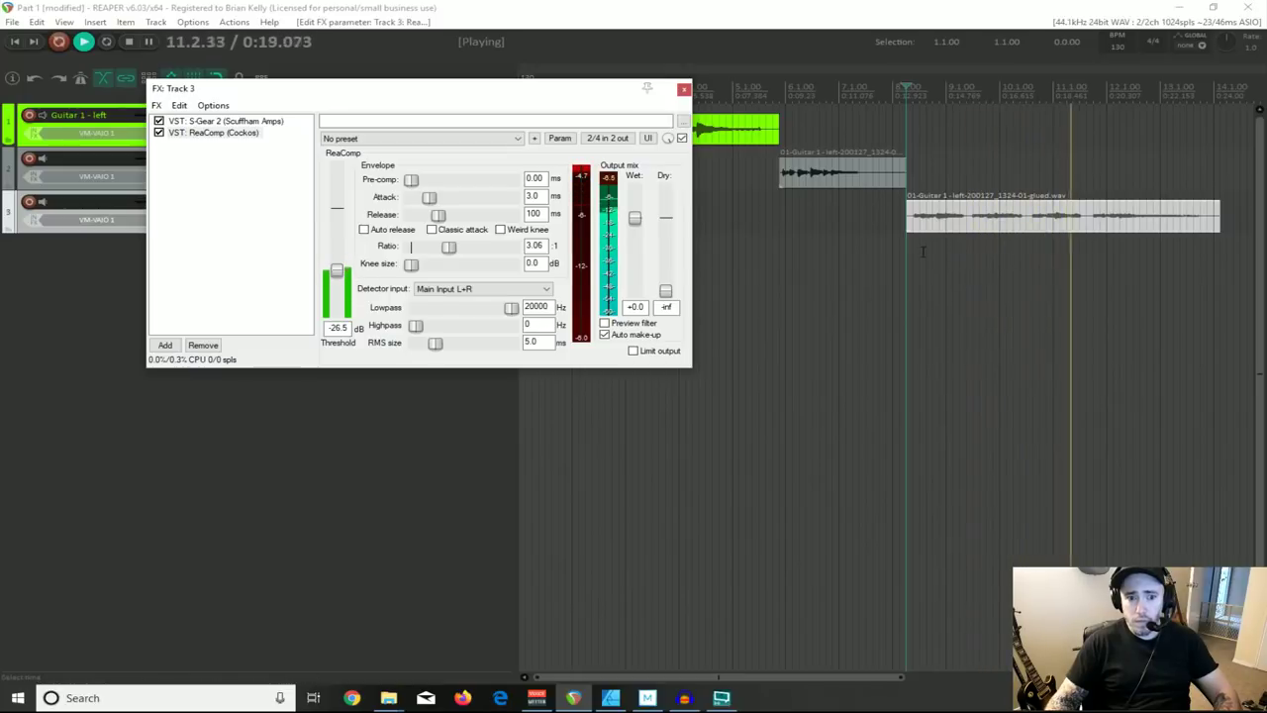
{"action": "key", "text": "space"}
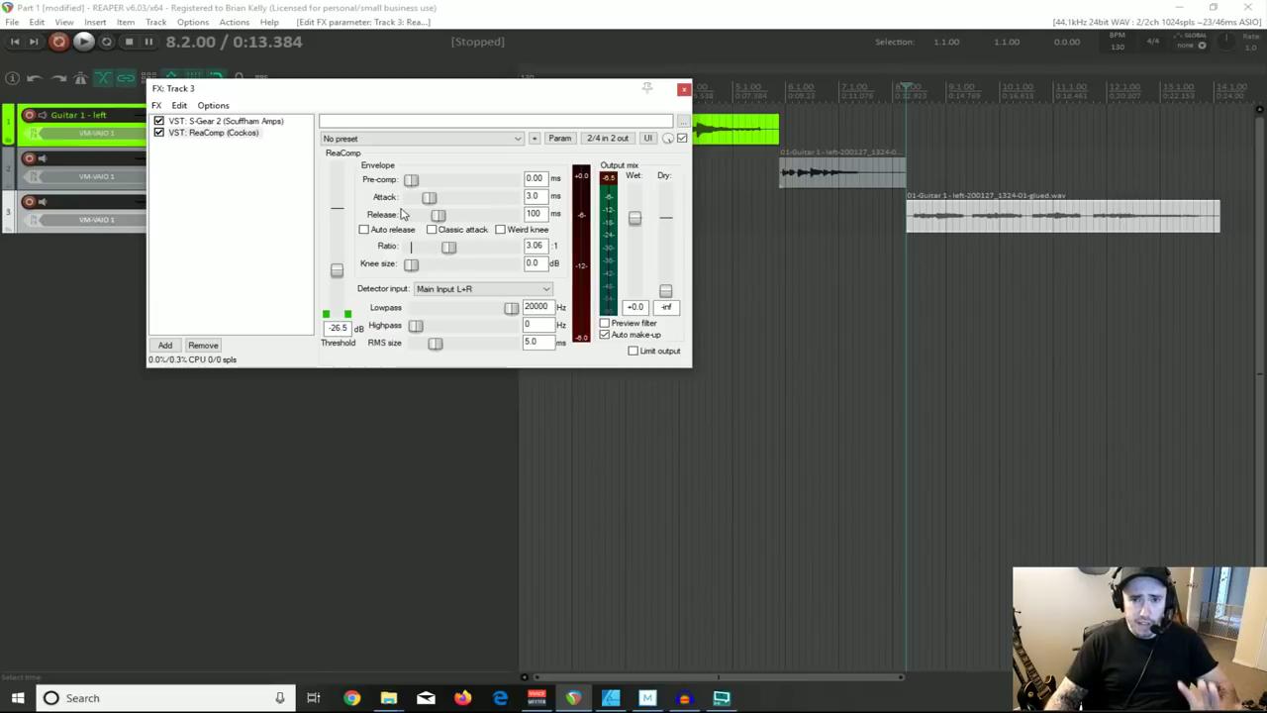
Step: Play the third phrase from 8.1.50 with ReaComp bypassed and again with it enabled, then close track 3's FX chain
{"action": "left_click", "coordinate": [917, 221]}
{"action": "left_click", "coordinate": [914, 220]}
{"action": "left_click", "coordinate": [900, 218]}
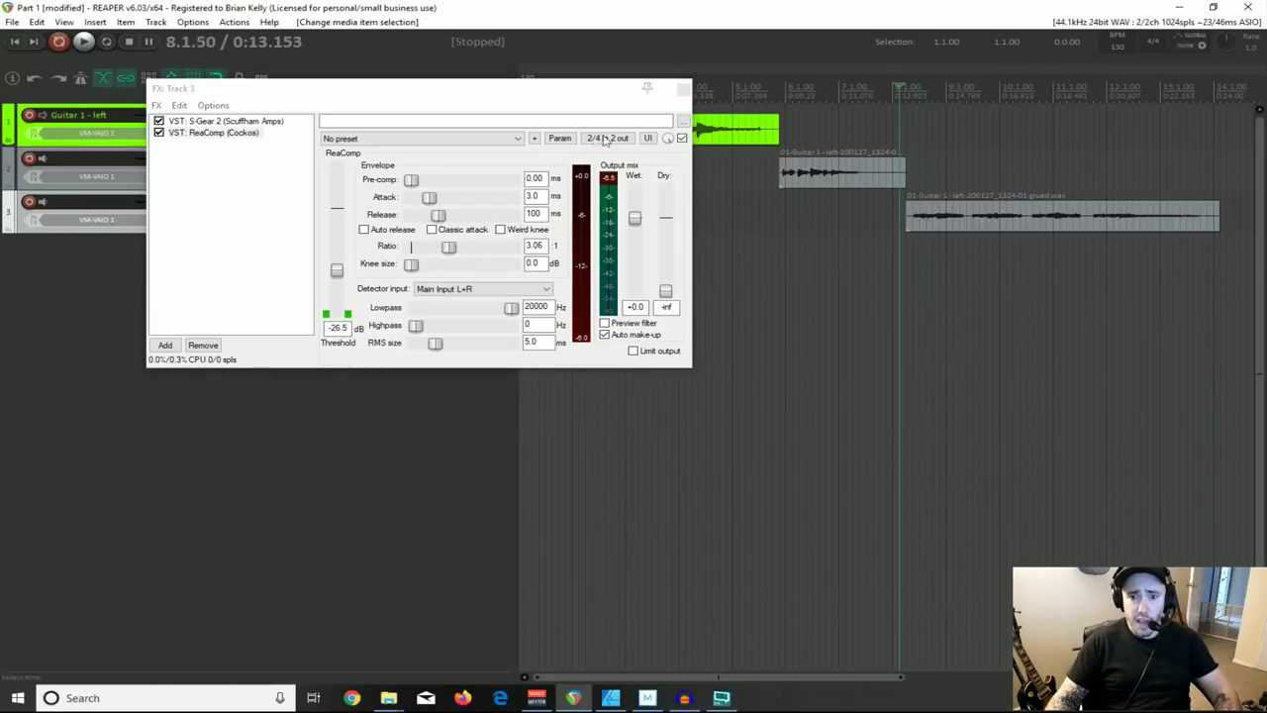
{"action": "left_click", "coordinate": [681, 137]}
{"action": "key", "text": "space"}
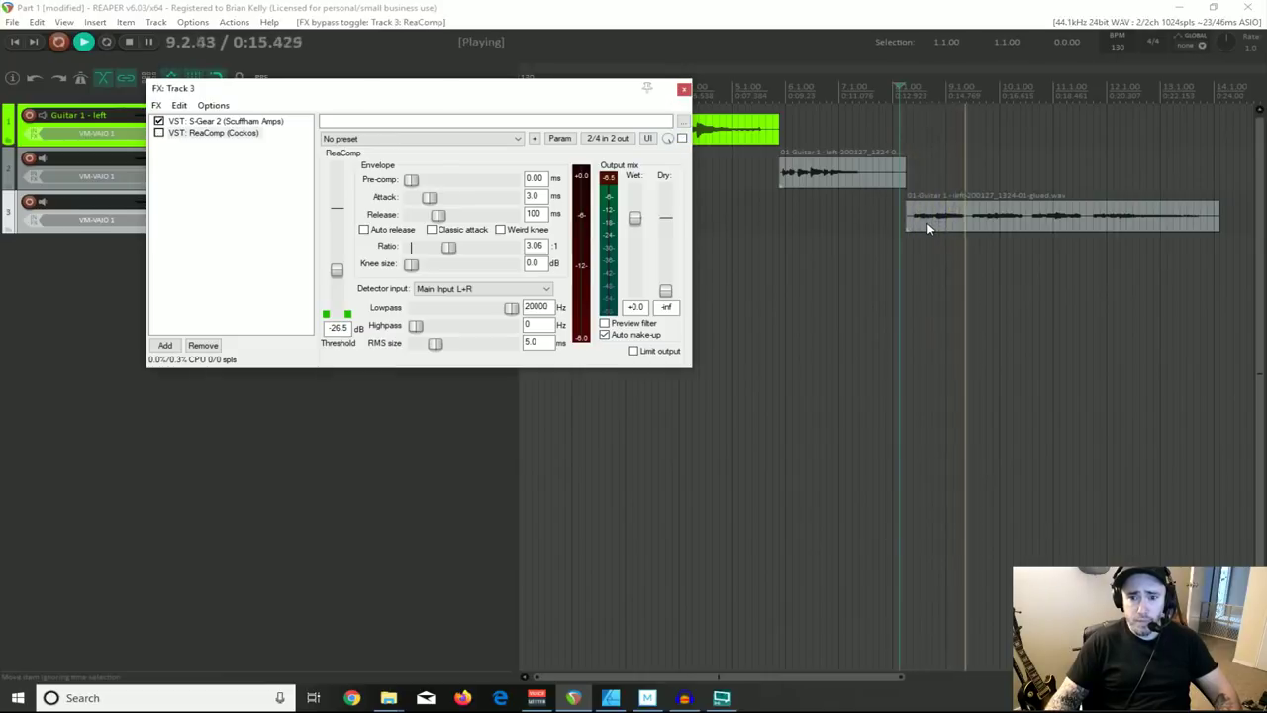
{"action": "key", "text": "space"}
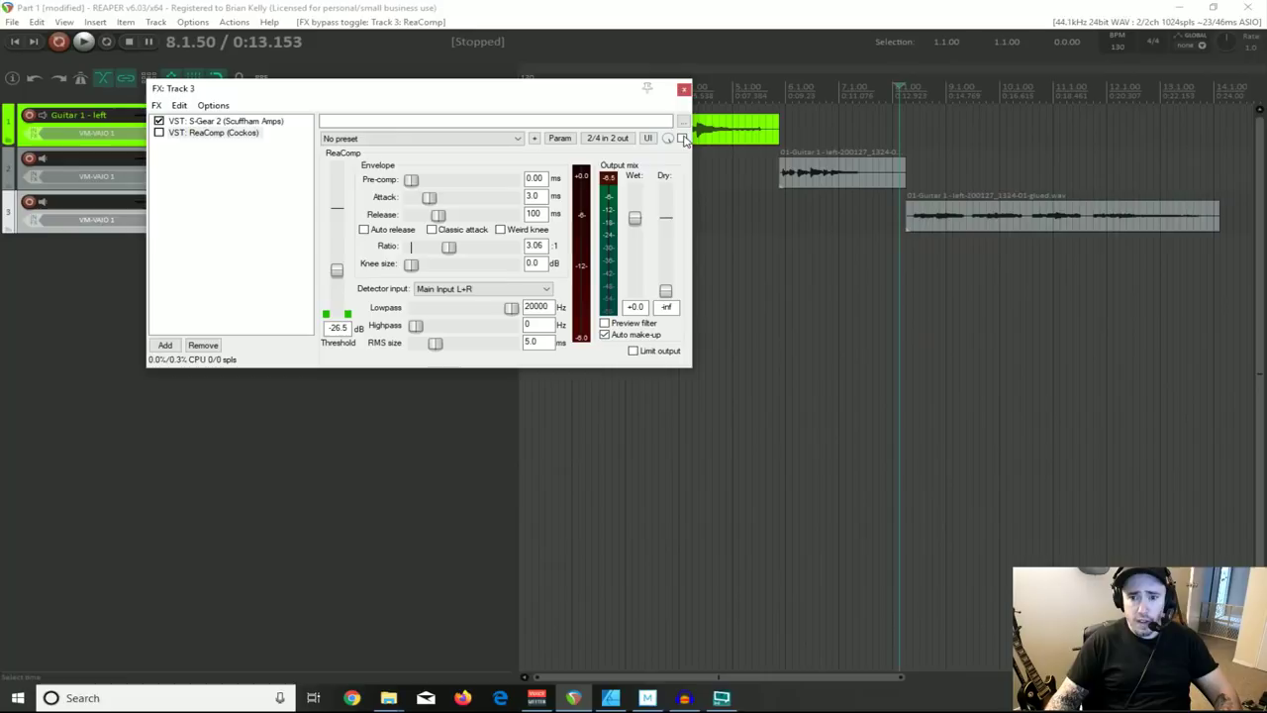
{"action": "key", "text": "space"}
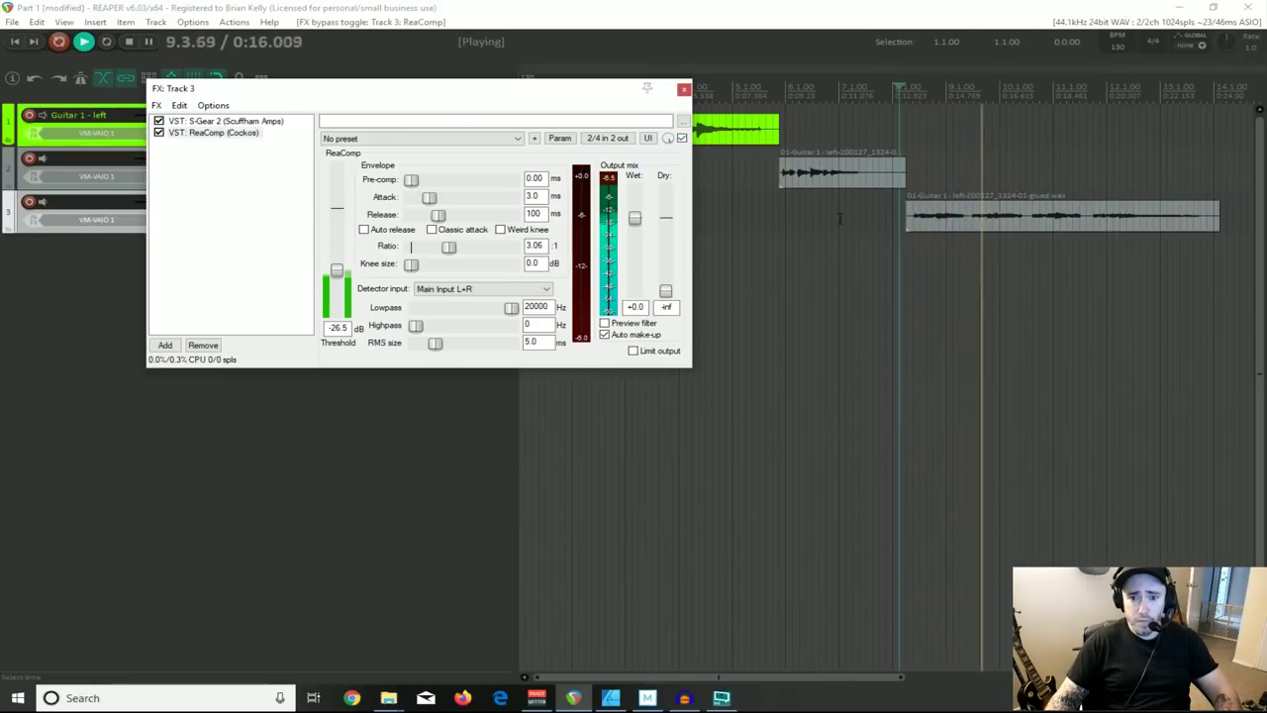
{"action": "key", "text": "space"}
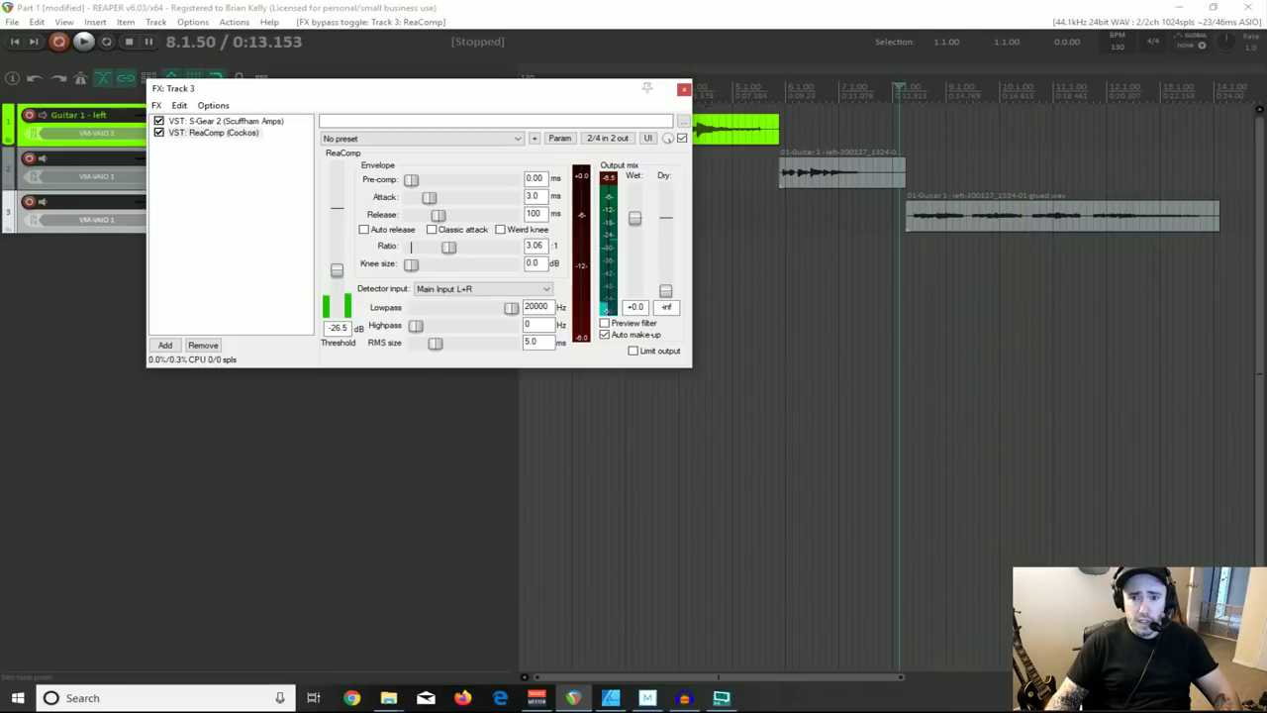
{"action": "left_click", "coordinate": [683, 92]}
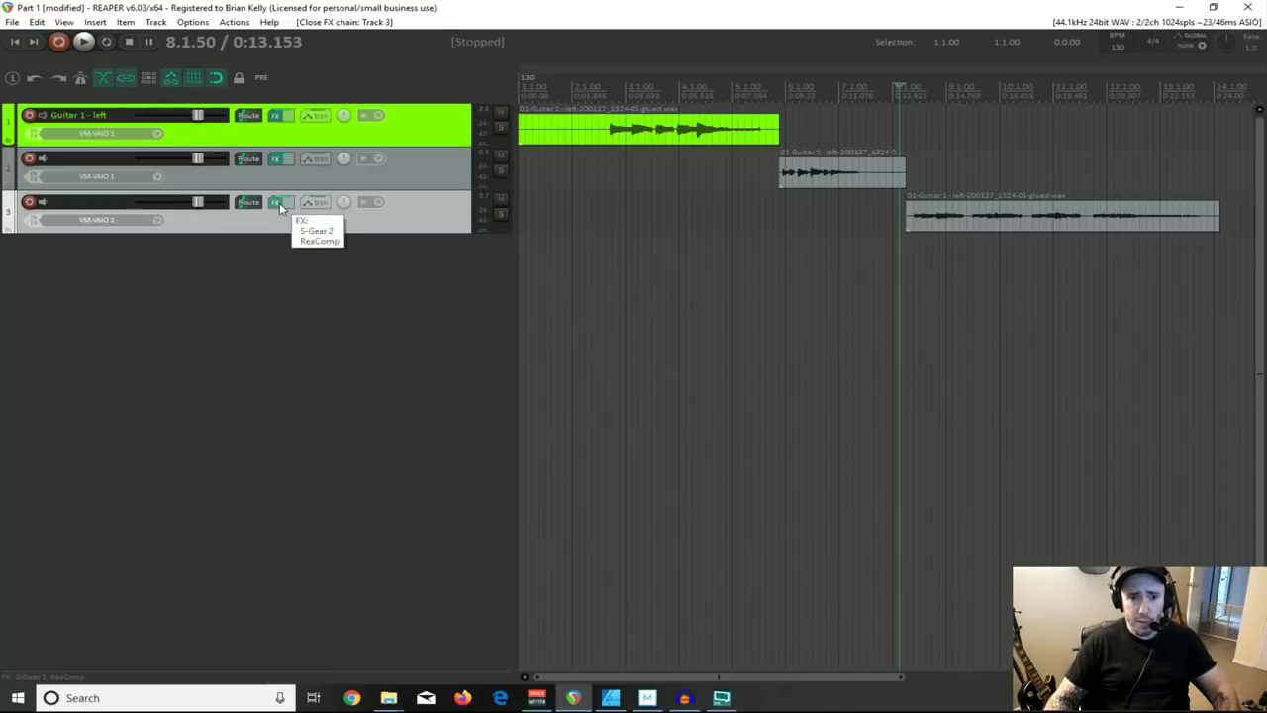
Step: Remove TSC 1.1 and S-Gear 2 from track 1's FX chain, leaving the chain empty
{"action": "left_click", "coordinate": [276, 117]}
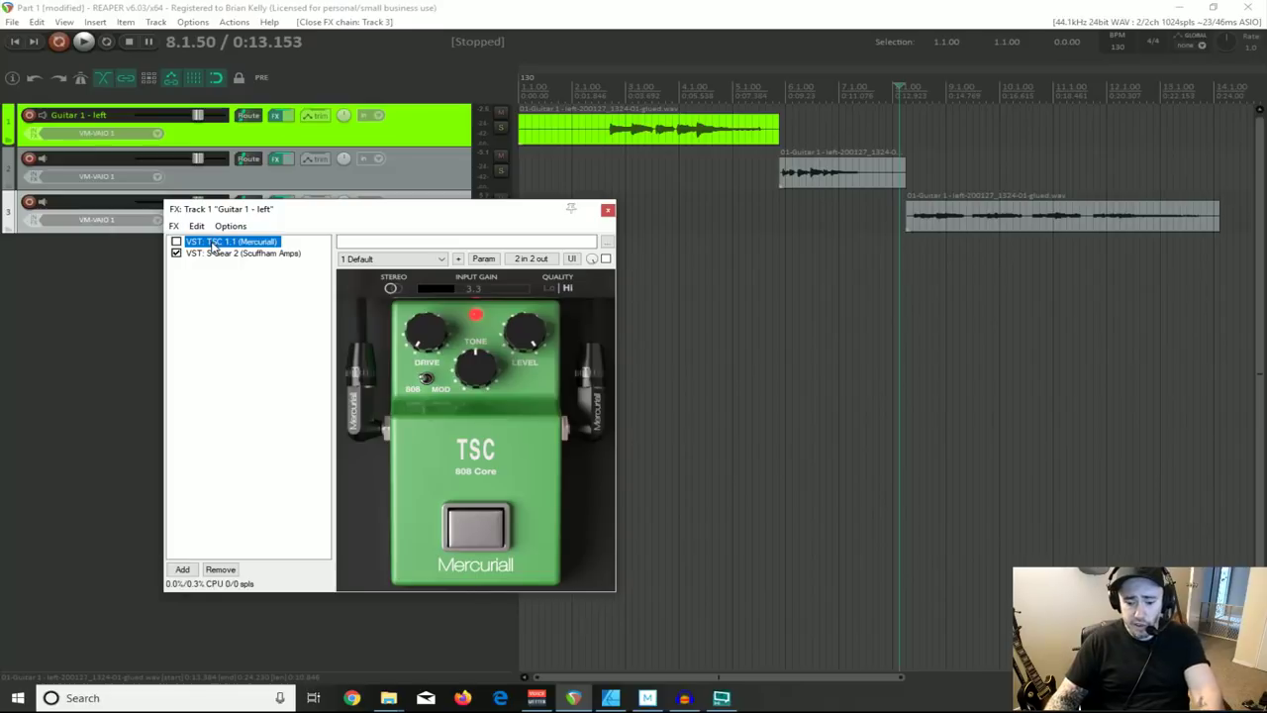
{"action": "key", "text": "Delete"}
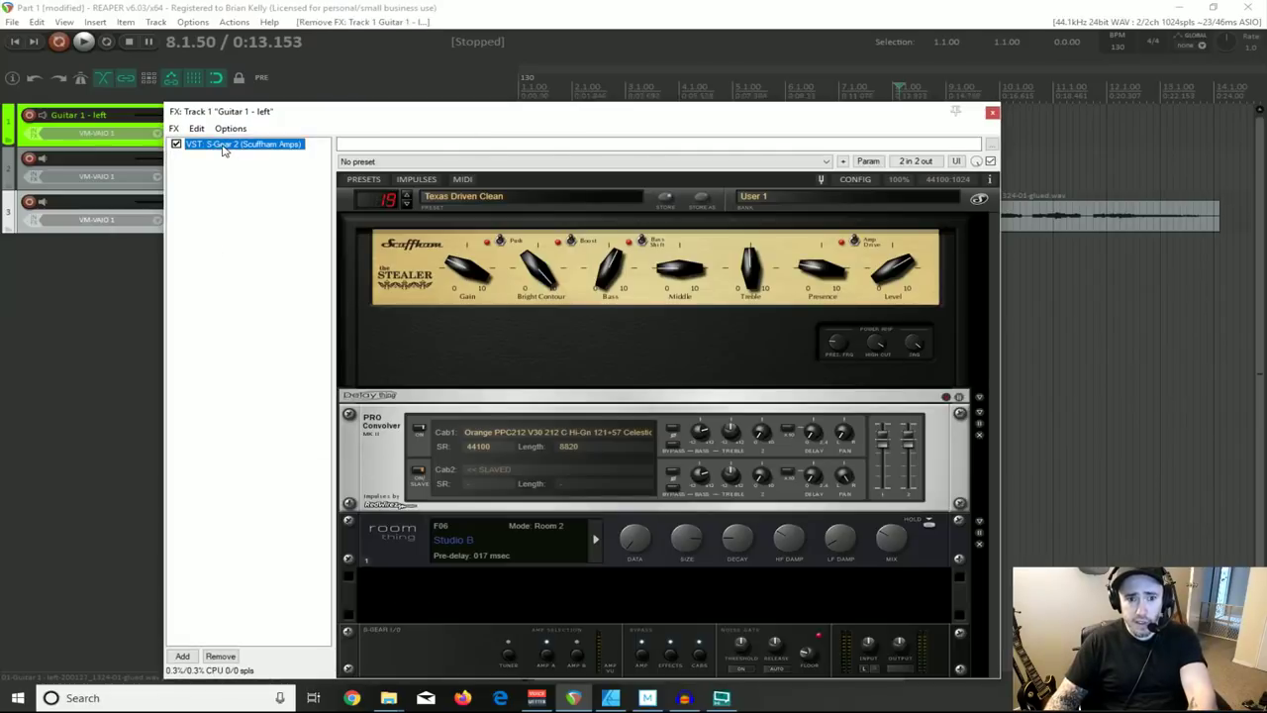
{"action": "key", "text": "Delete"}
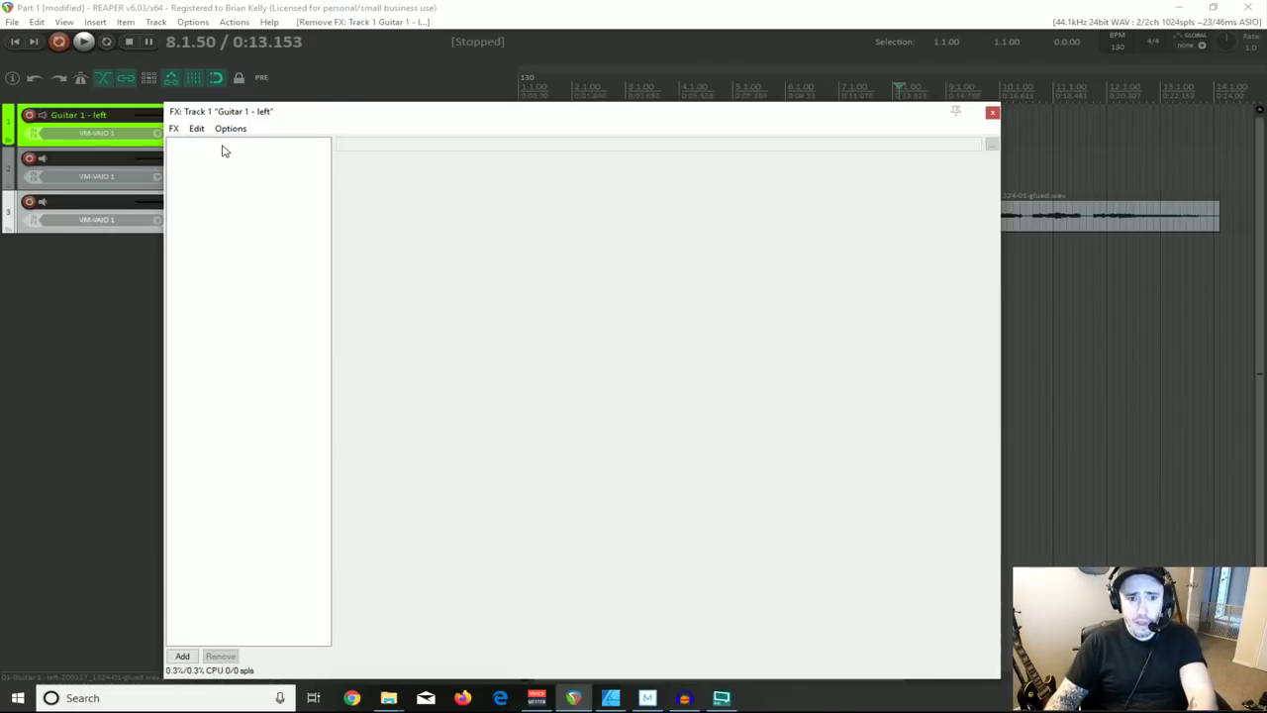
{"action": "left_click", "coordinate": [993, 114]}
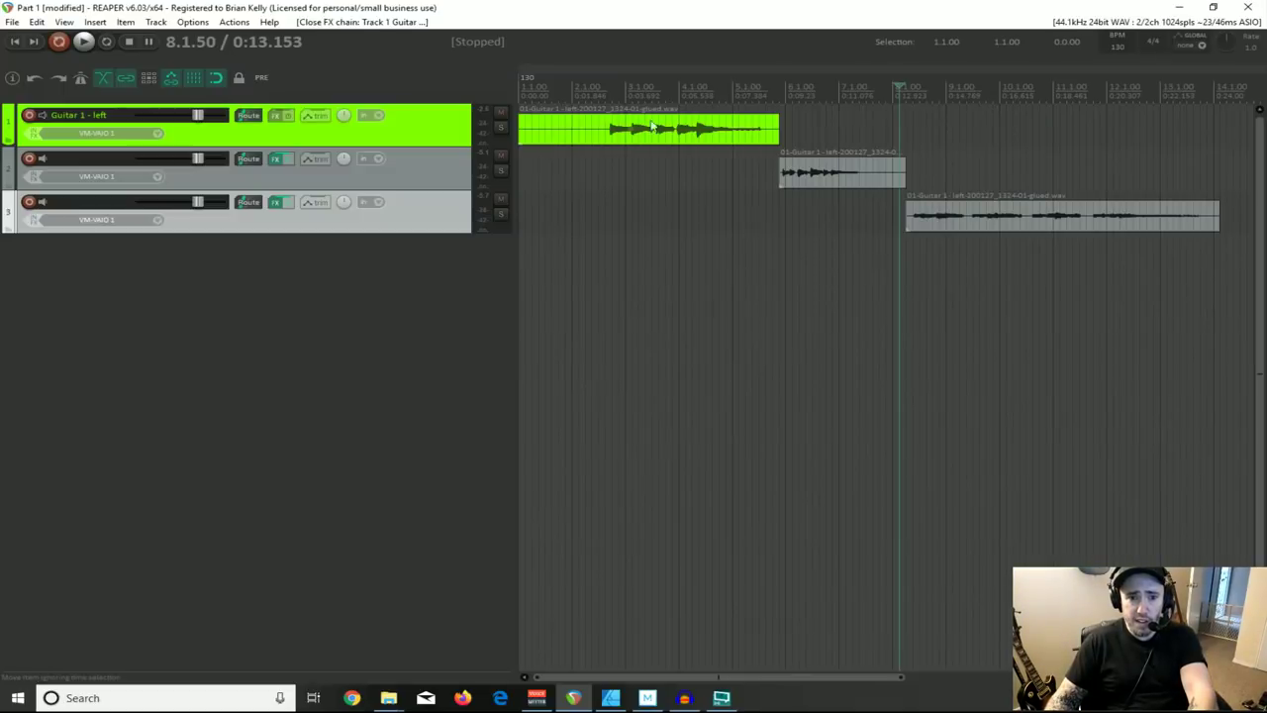
Step: Play the first phrase on track 1 from 2.3.50 without any effects
{"action": "left_click", "coordinate": [607, 129]}
{"action": "key", "text": "space"}
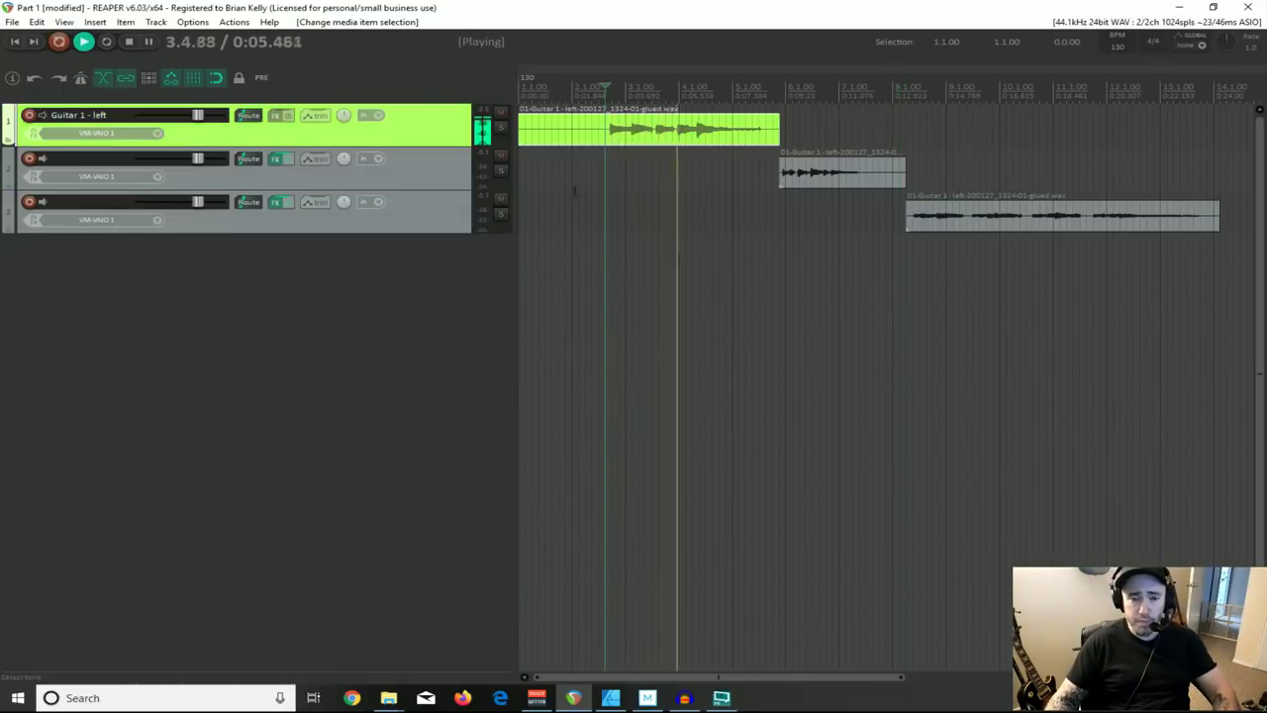
{"action": "key", "text": "space"}
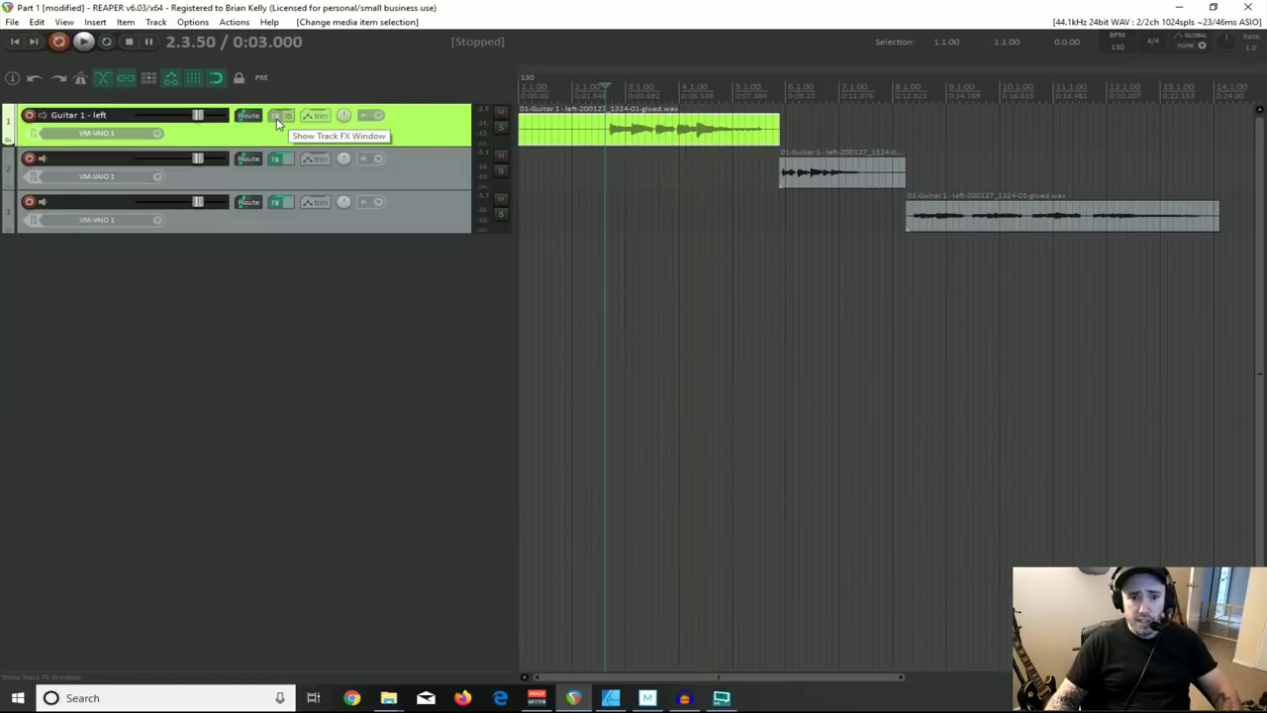
Step: Add the Ignite - Emissary (STL Tones) amp VST to track 1's empty FX chain
{"action": "left_click", "coordinate": [279, 119]}
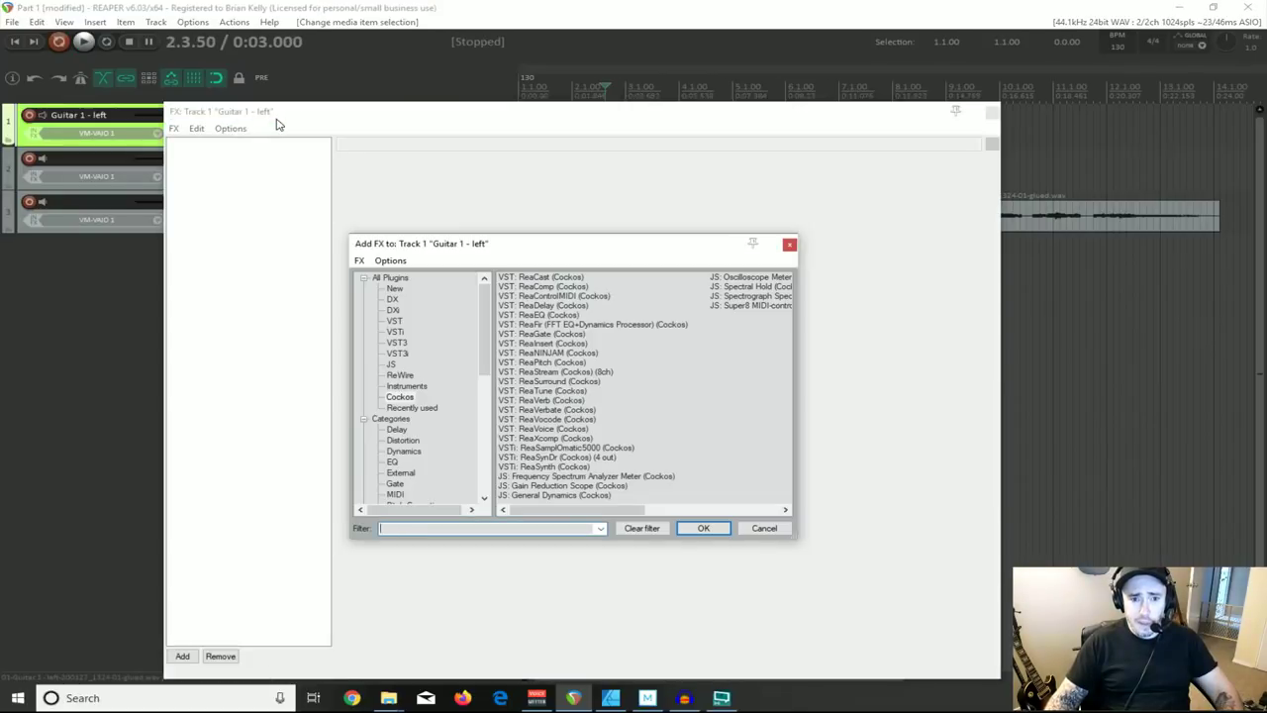
{"action": "left_click", "coordinate": [395, 321]}
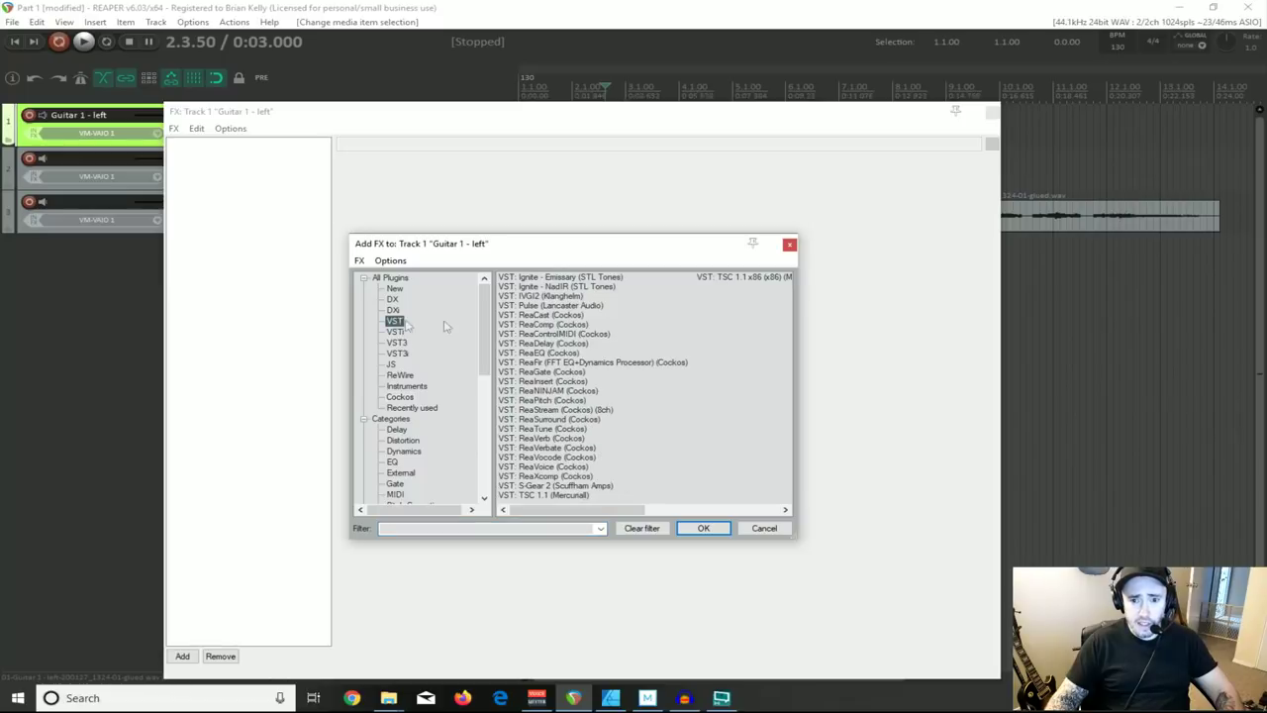
{"action": "double_click", "coordinate": [560, 282]}
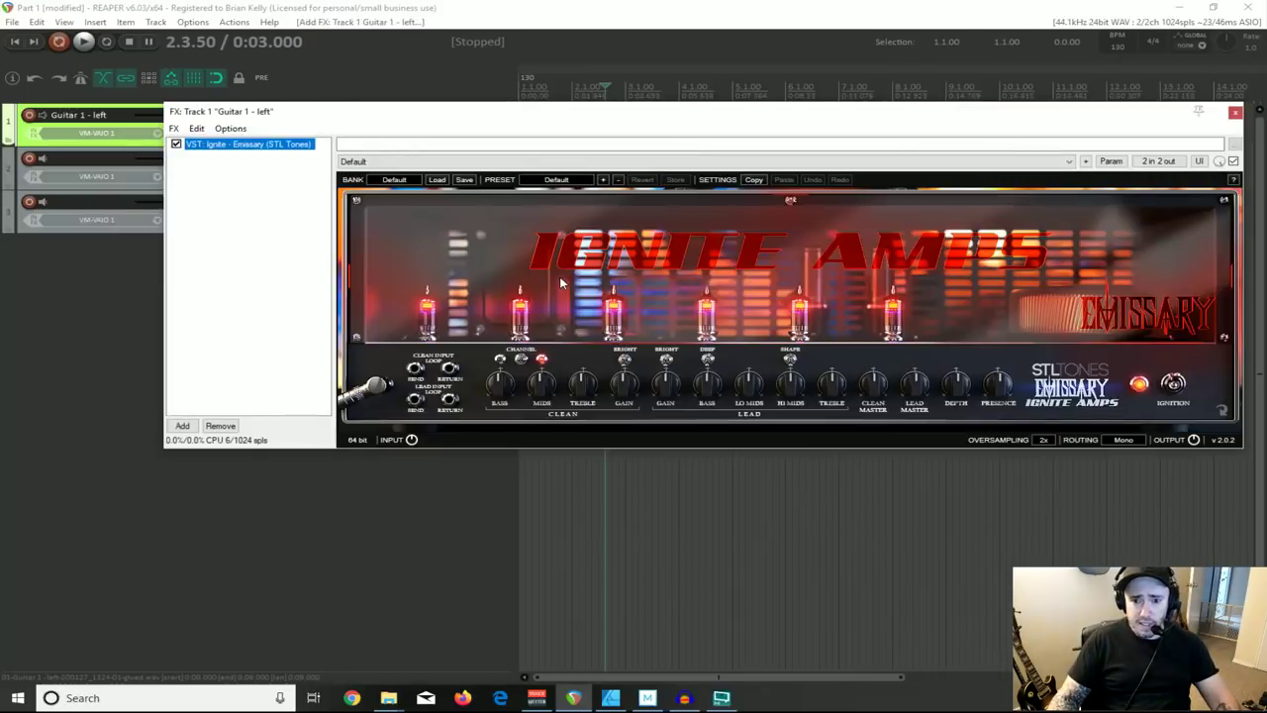
{"action": "left_click_drag", "start_coordinate": [617, 119], "coordinate": [467, 192]}
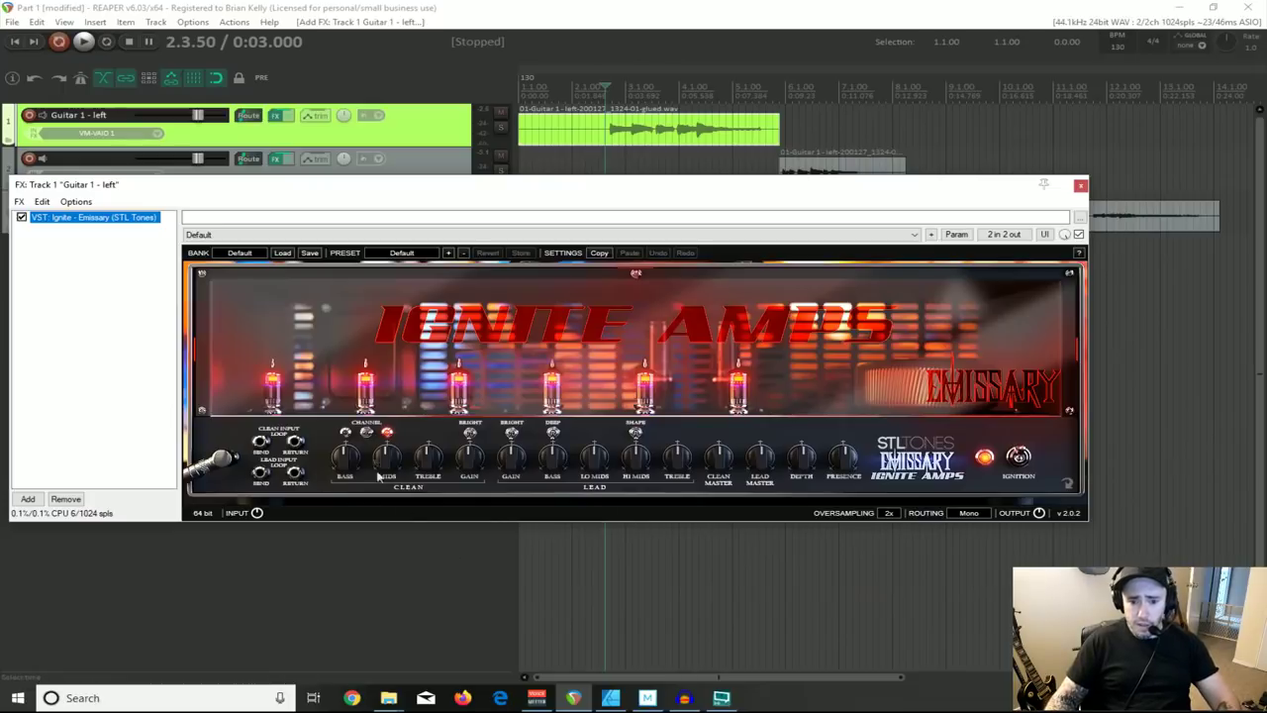
Step: Play the first phrase from 2.3.50 through Emissary alone, with the FX window moved clear of the phrase
{"action": "left_click_drag", "start_coordinate": [524, 189], "coordinate": [558, 216]}
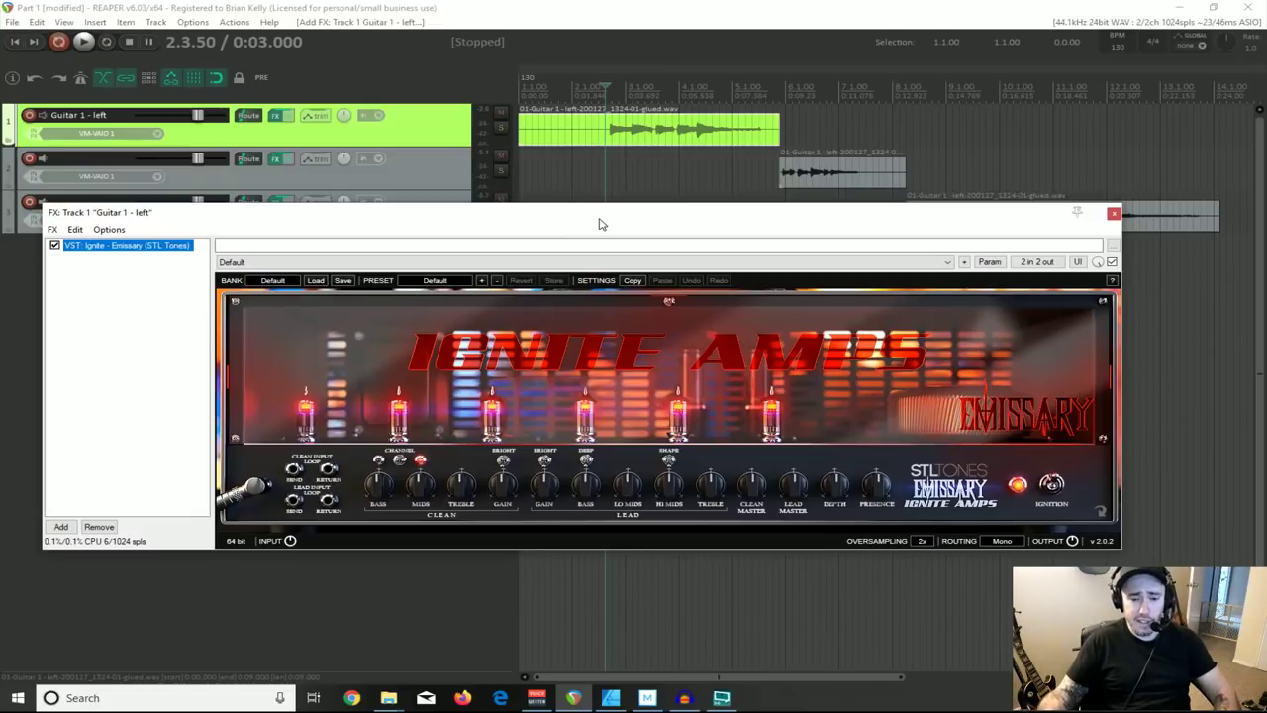
{"action": "key", "text": "space"}
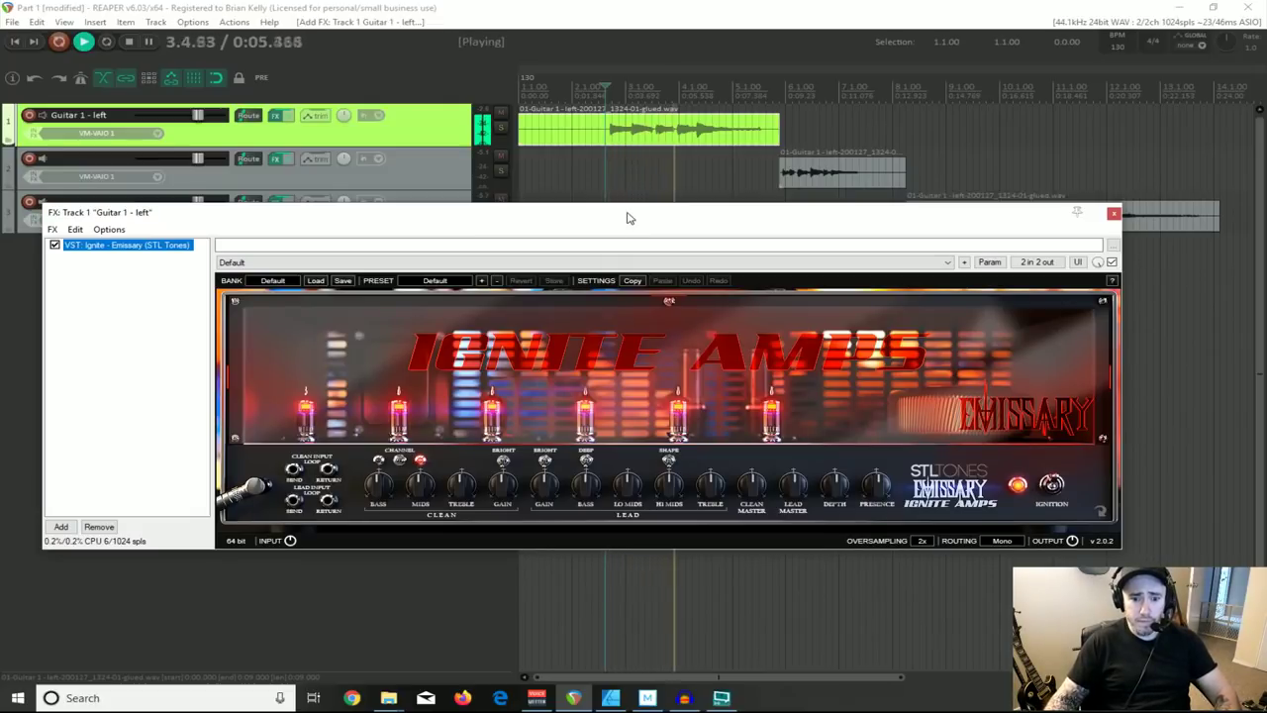
{"action": "key", "text": "space"}
Step: Add the Ignite - NadIR (STL Tones) cabinet VST after Emissary in track 1's FX chain
{"action": "left_click_drag", "start_coordinate": [626, 218], "coordinate": [672, 269]}
{"action": "double_click", "coordinate": [137, 313]}
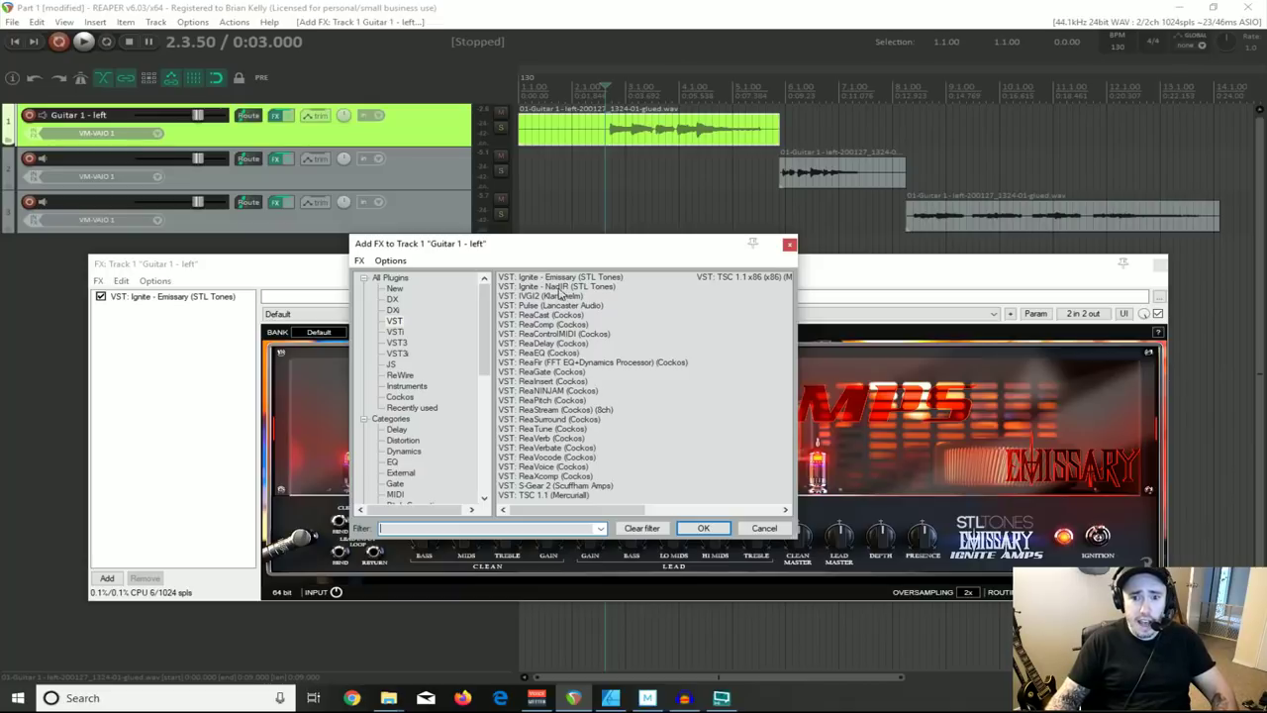
{"action": "double_click", "coordinate": [559, 287]}
{"action": "left_click_drag", "start_coordinate": [516, 268], "coordinate": [492, 229]}
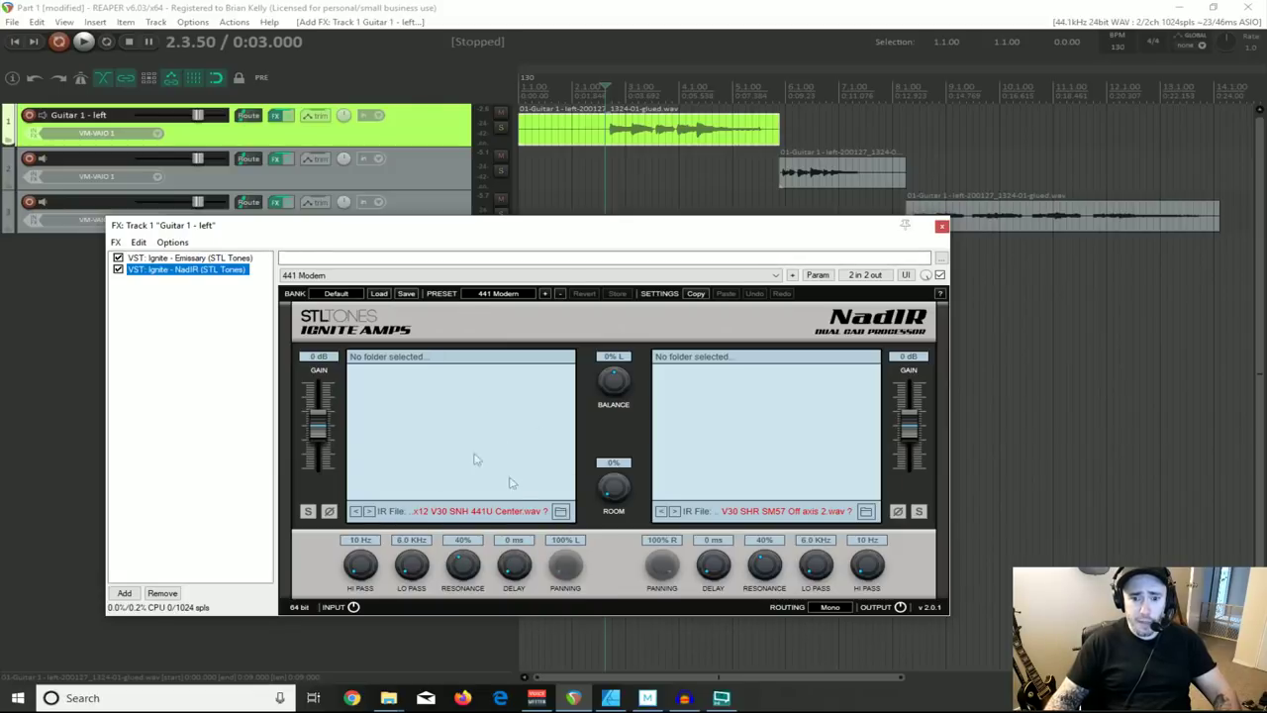
Step: Load "Orange PPC212 V30 212 C Hi-Gn 121+57 Celestion" from the Impulse Responses 200 ms folder into NadIR's first IR slot
{"action": "left_click", "coordinate": [560, 513]}
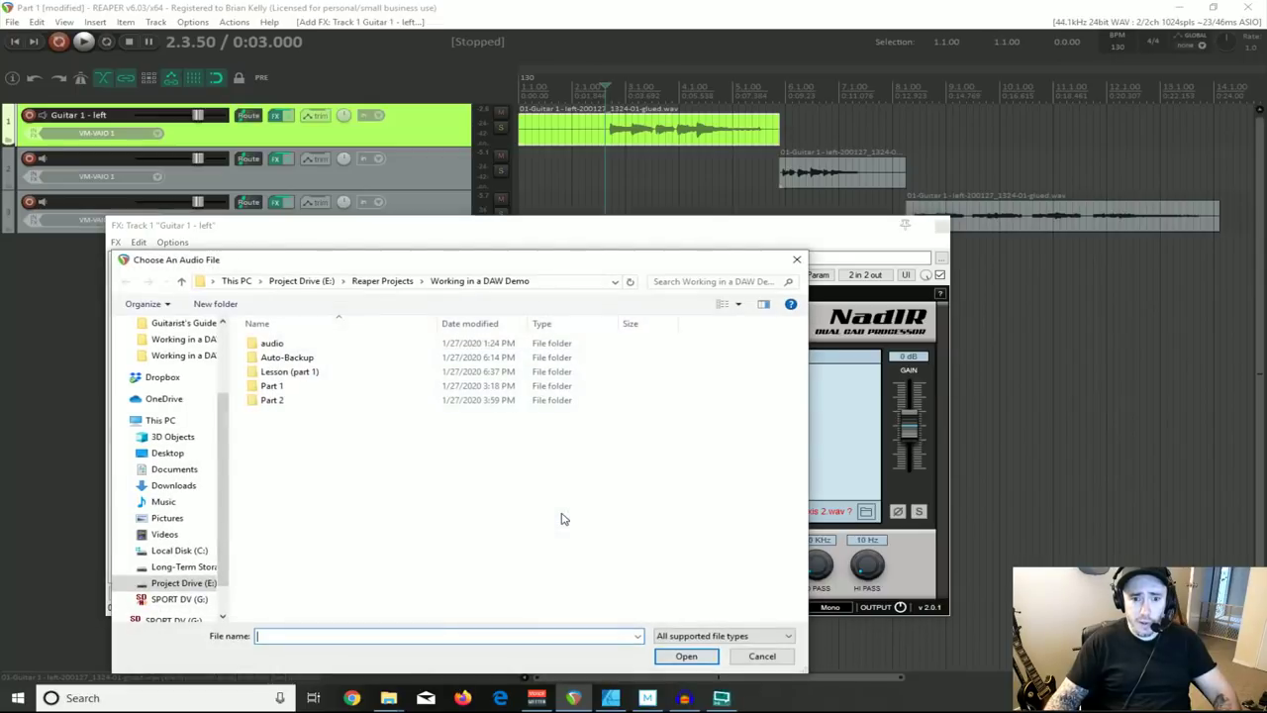
{"action": "left_click", "coordinate": [186, 566]}
{"action": "scroll", "coordinate": [274, 562], "scroll_direction": "down", "scroll_amount": 5}
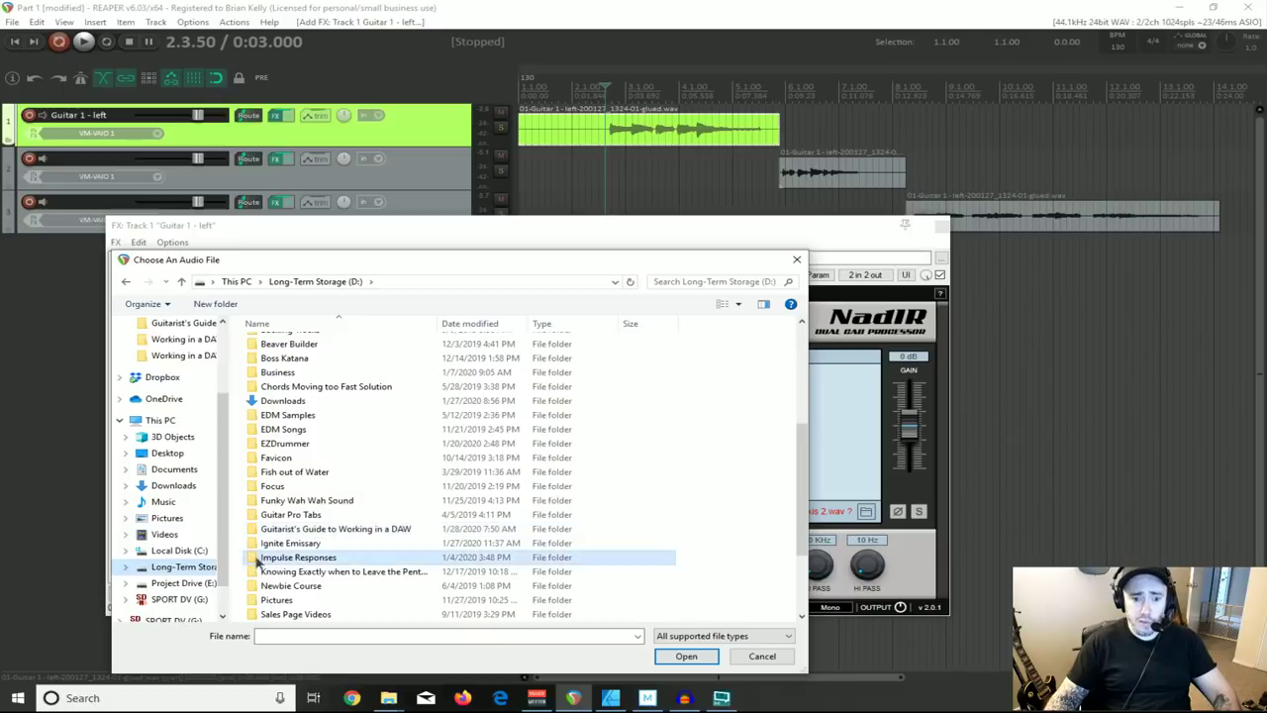
{"action": "double_click", "coordinate": [299, 560]}
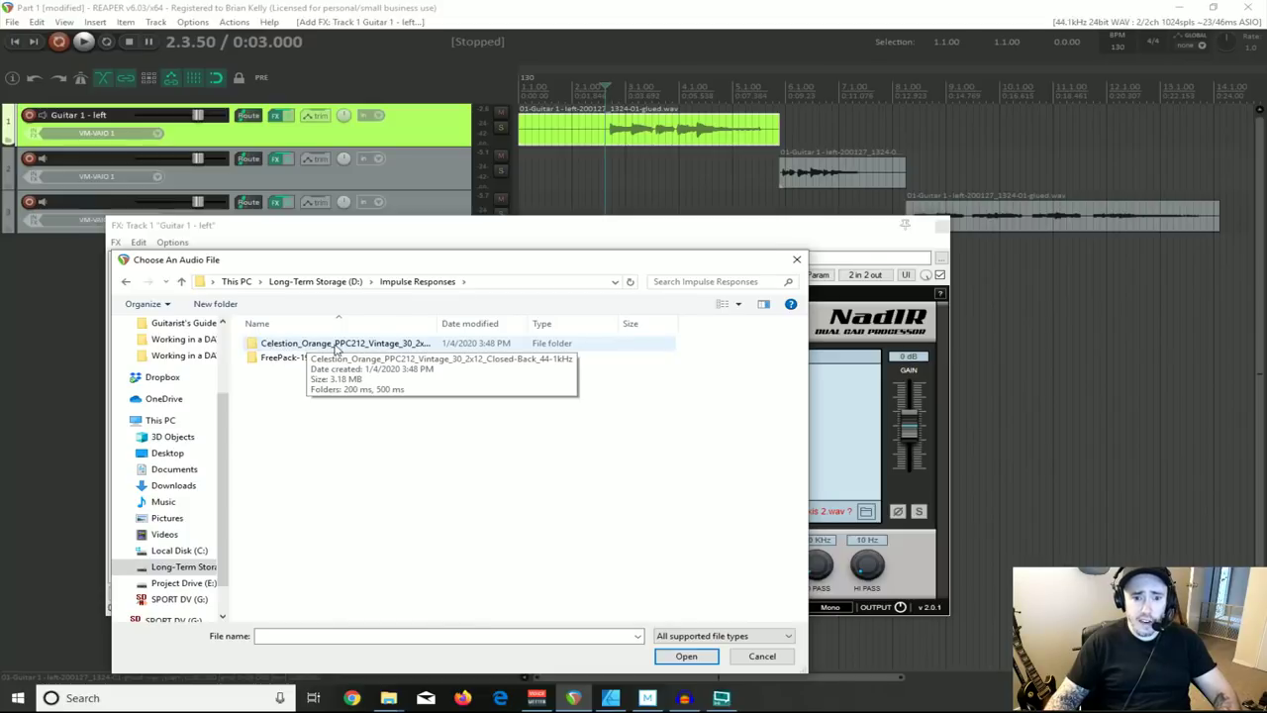
{"action": "left_click", "coordinate": [263, 361]}
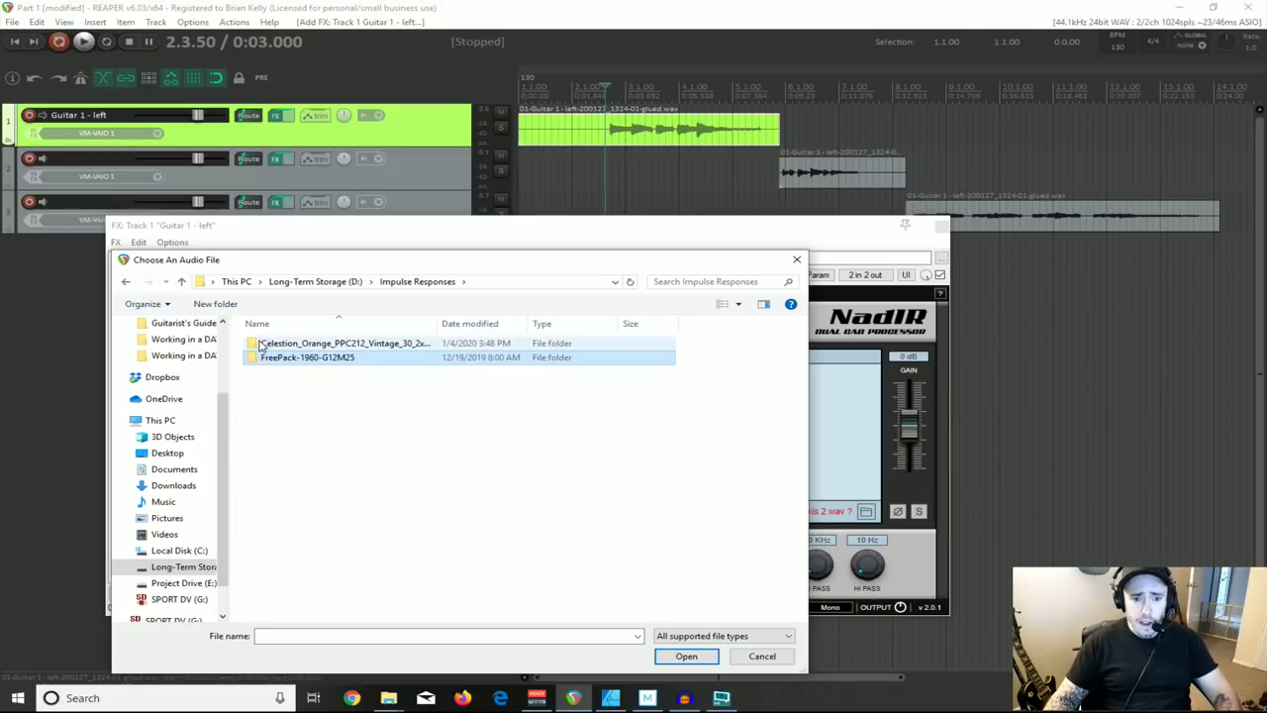
{"action": "double_click", "coordinate": [262, 344]}
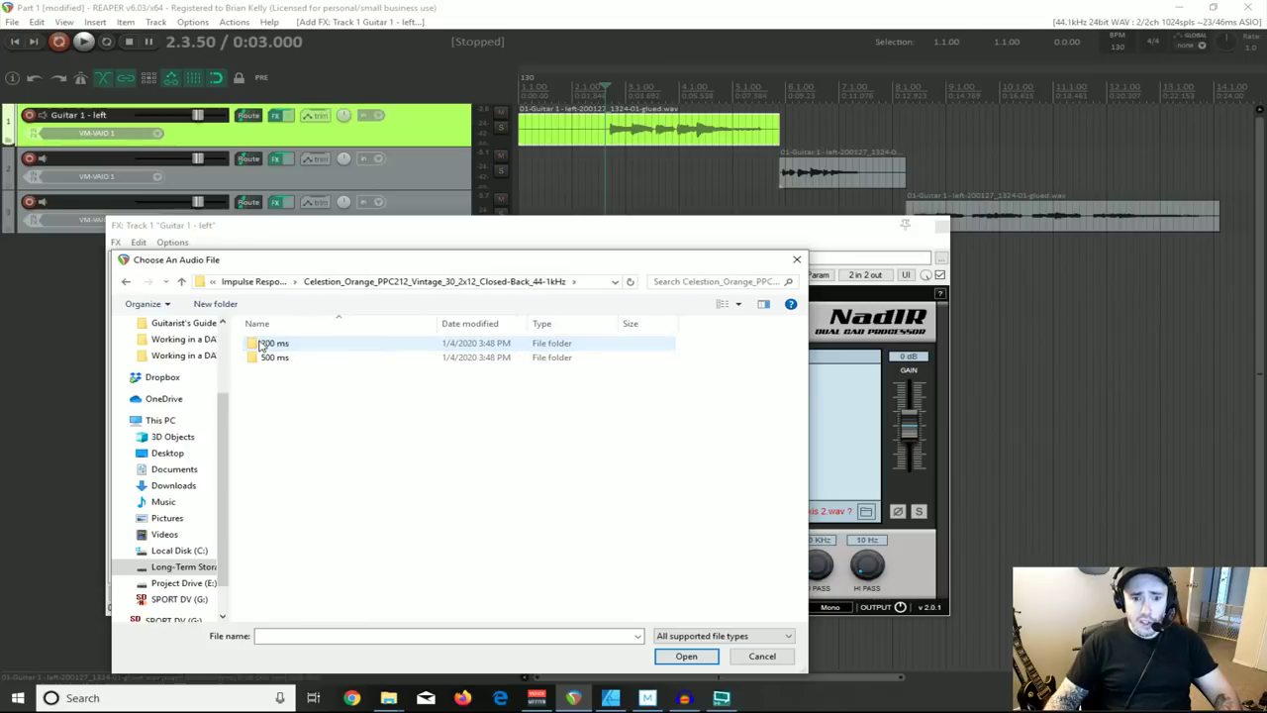
{"action": "double_click", "coordinate": [262, 344]}
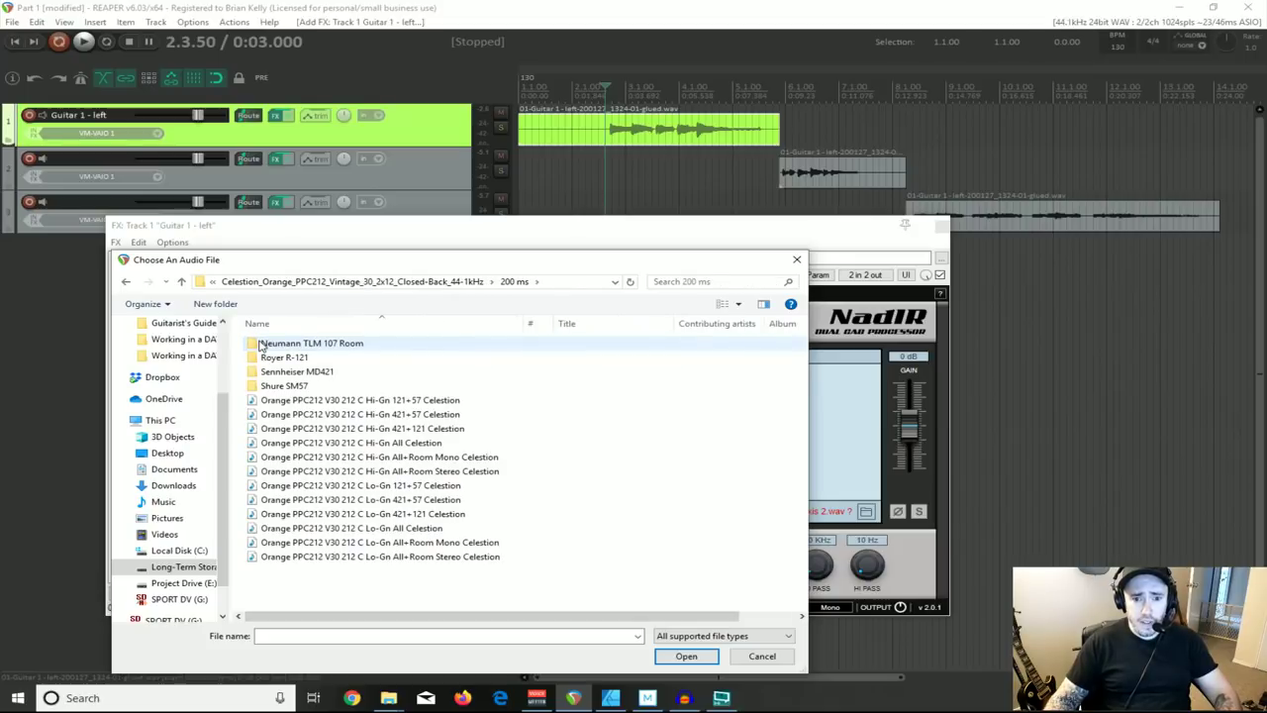
{"action": "double_click", "coordinate": [281, 402]}
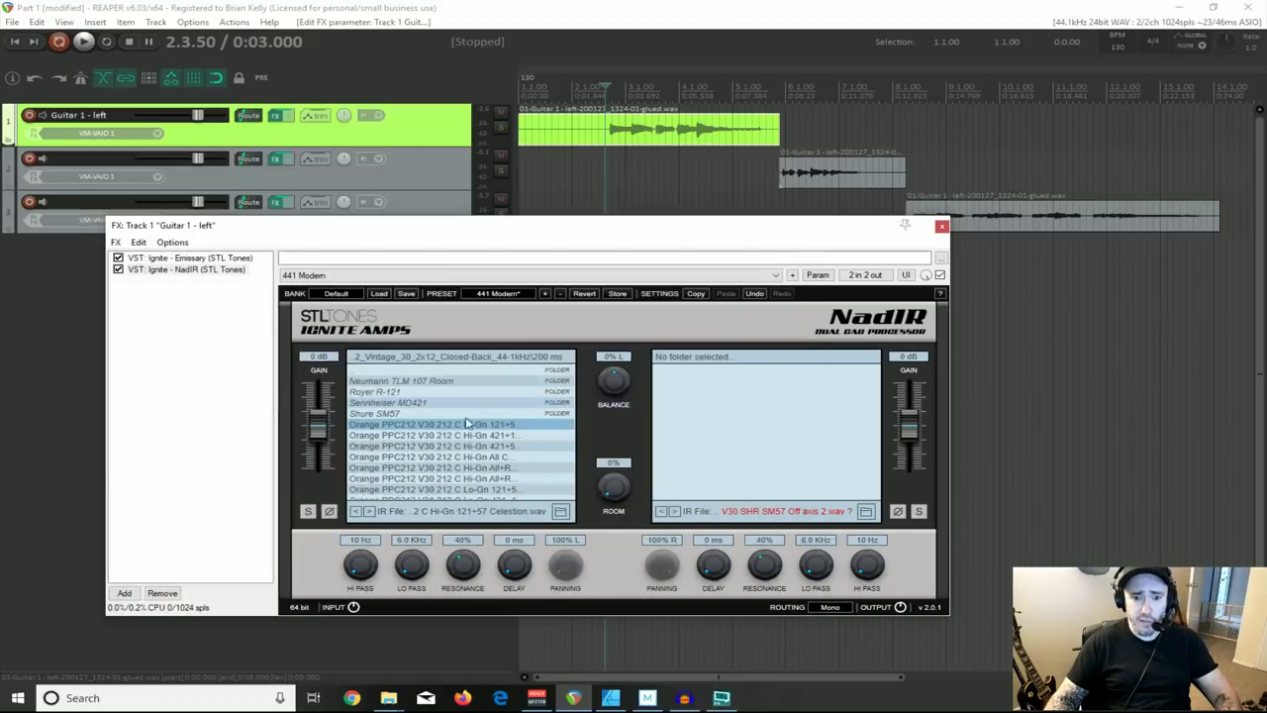
{"action": "scroll", "coordinate": [477, 417], "scroll_direction": "down", "scroll_amount": 2}
{"action": "scroll", "coordinate": [480, 439], "scroll_direction": "down", "scroll_amount": 1}
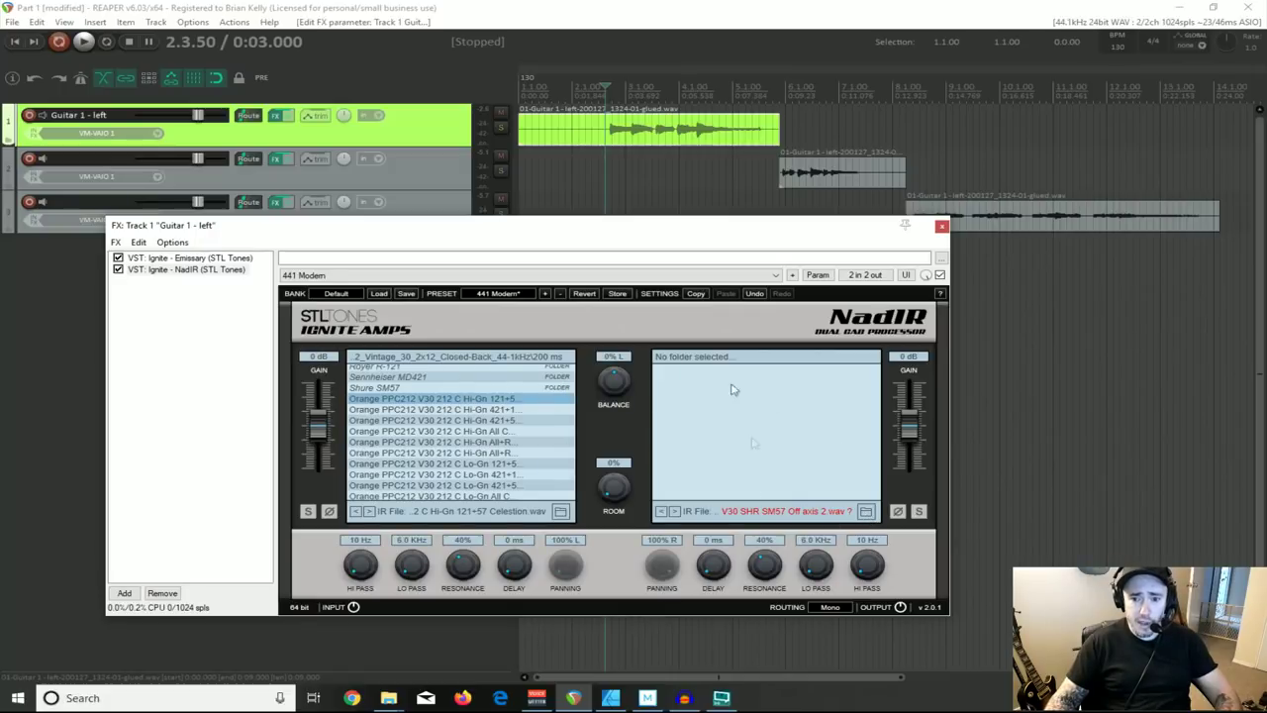
Step: Load the same Hi-Gn 121+57 Celestion impulse response into NadIR's second IR slot
{"action": "left_click", "coordinate": [866, 512]}
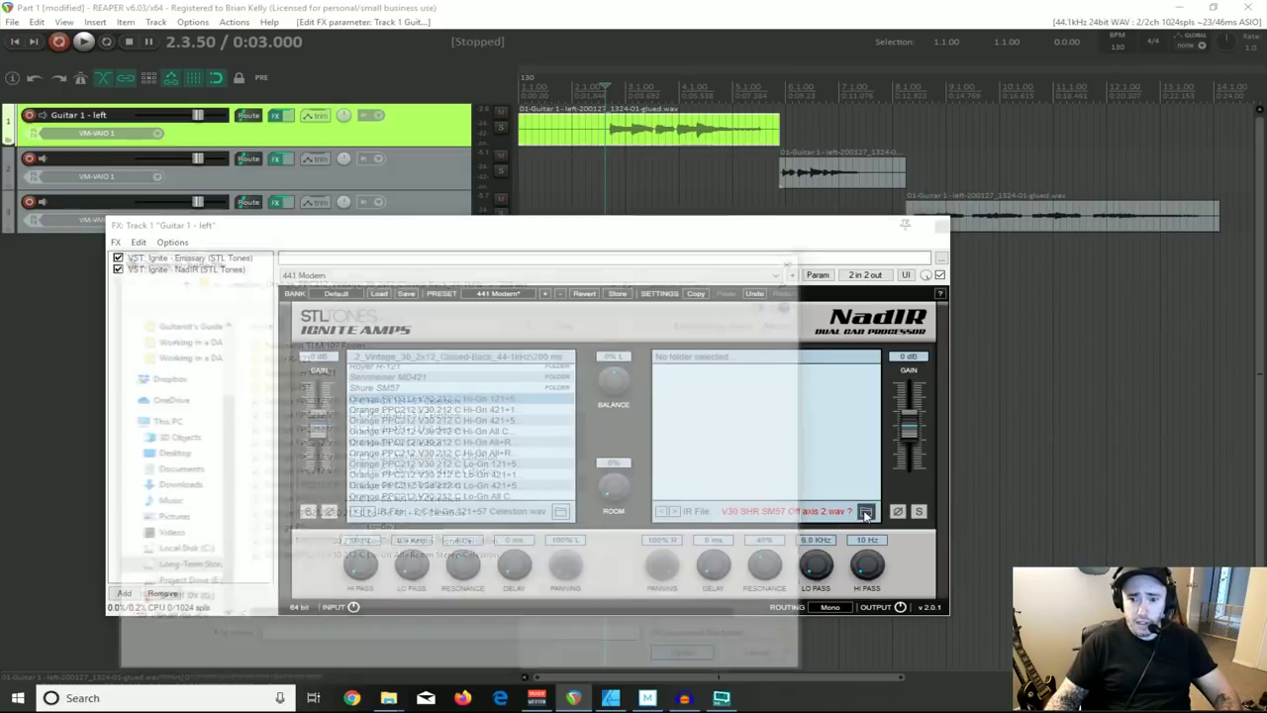
{"action": "left_click", "coordinate": [309, 402]}
{"action": "double_click", "coordinate": [309, 401]}
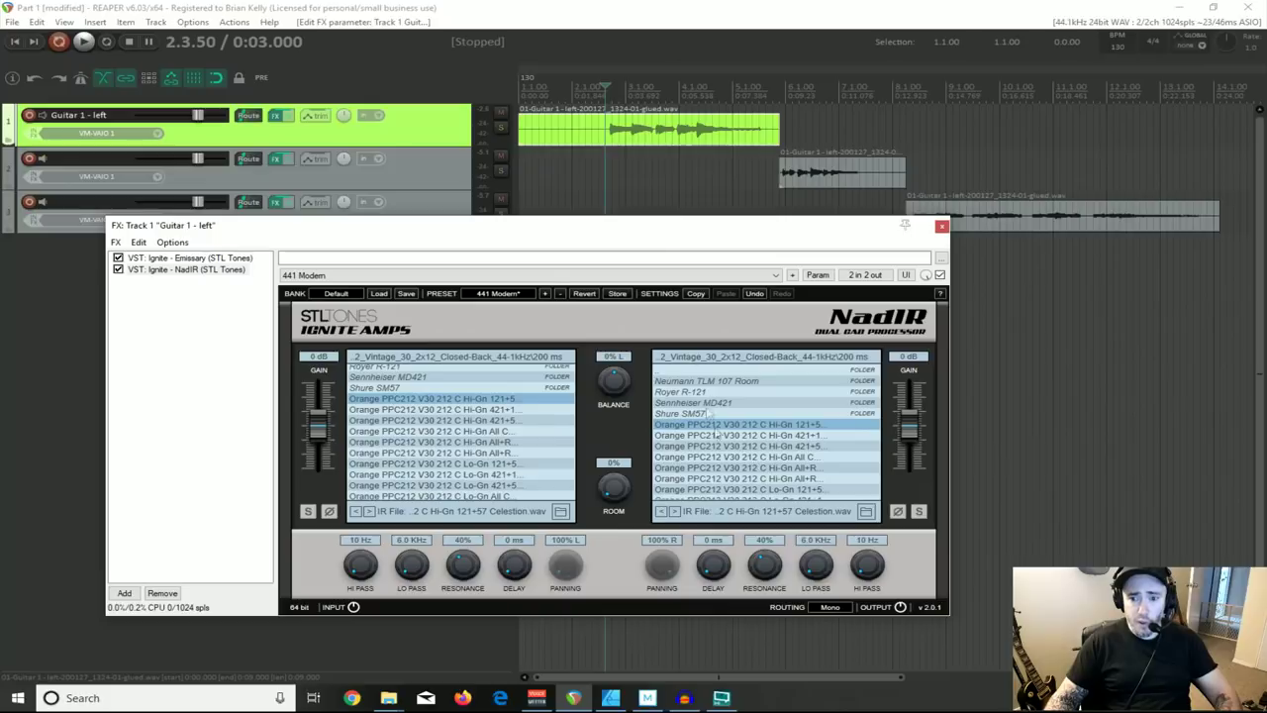
Step: Play the first phrase from 2.3.50 through Emissary and NadIR with the Hi-Gn 121+57 impulse response in both slots
{"action": "left_click_drag", "start_coordinate": [640, 229], "coordinate": [653, 268]}
{"action": "key", "text": "space"}
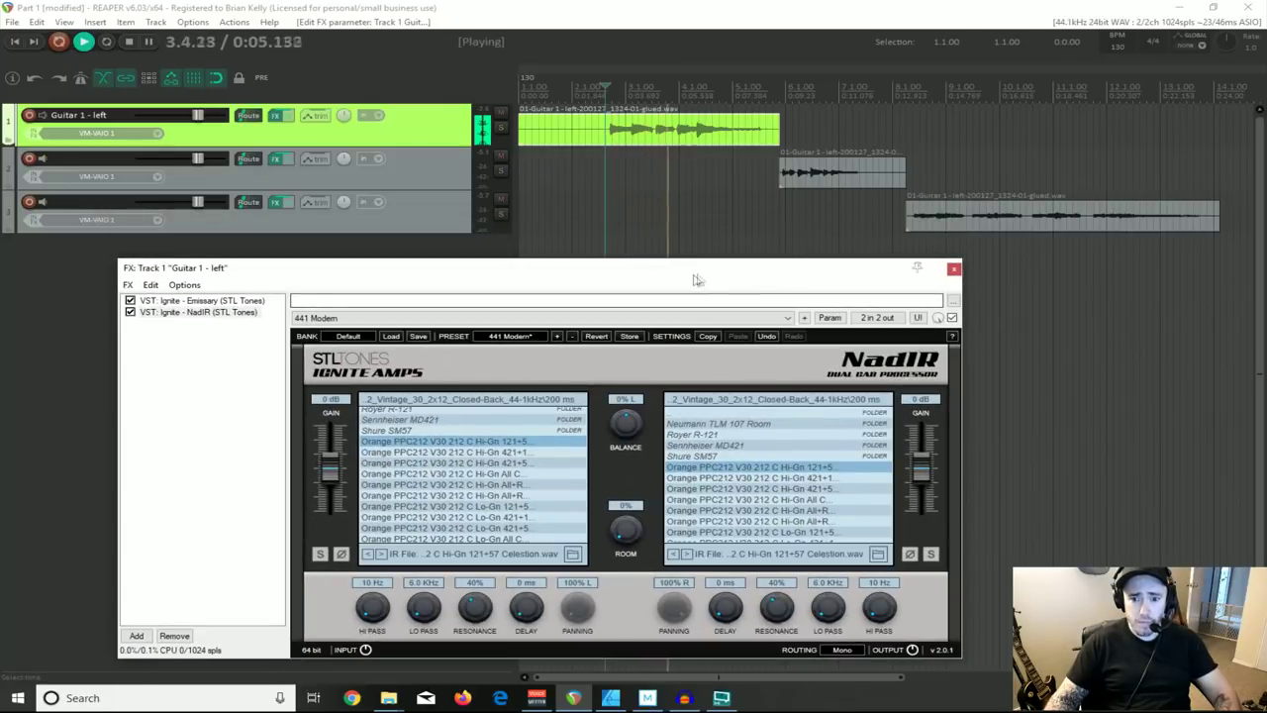
{"action": "key", "text": "space"}
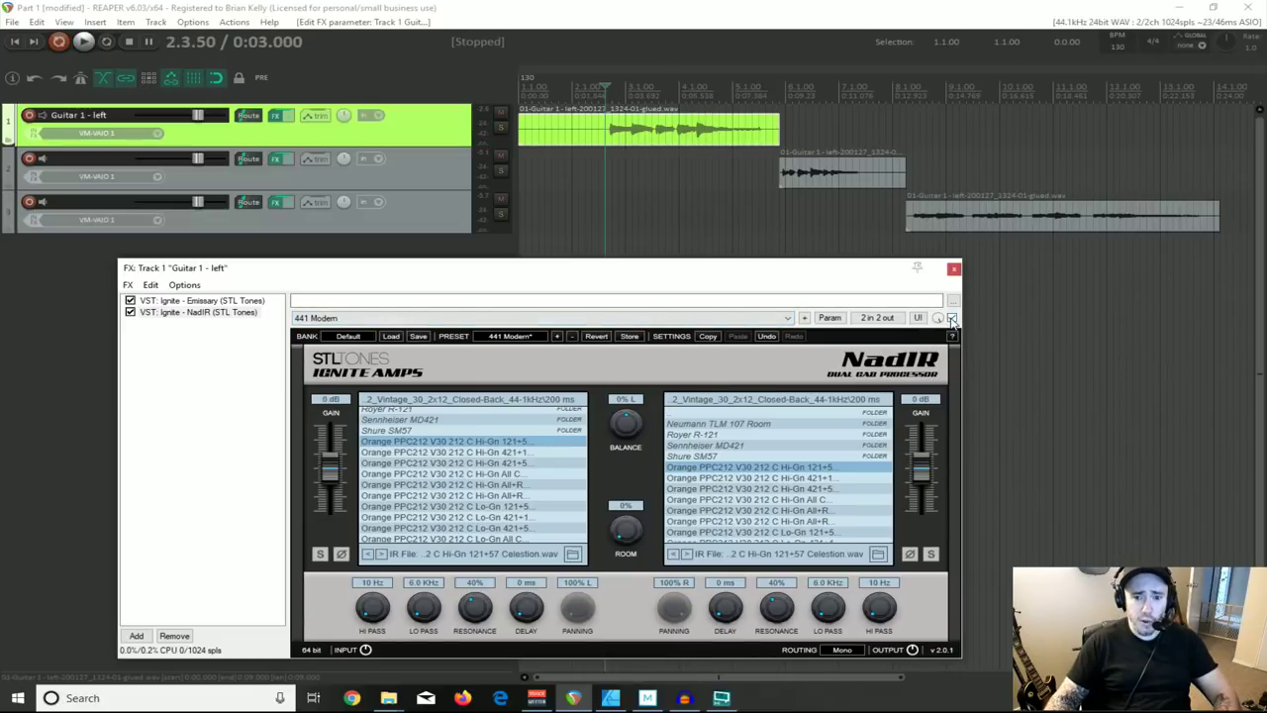
Step: Select the Hi-Gn All impulse in NadIR's first list and the second Hi-Gn All+R entry in the other, and play the first phrase
{"action": "left_click", "coordinate": [474, 473]}
{"action": "left_click", "coordinate": [772, 520]}
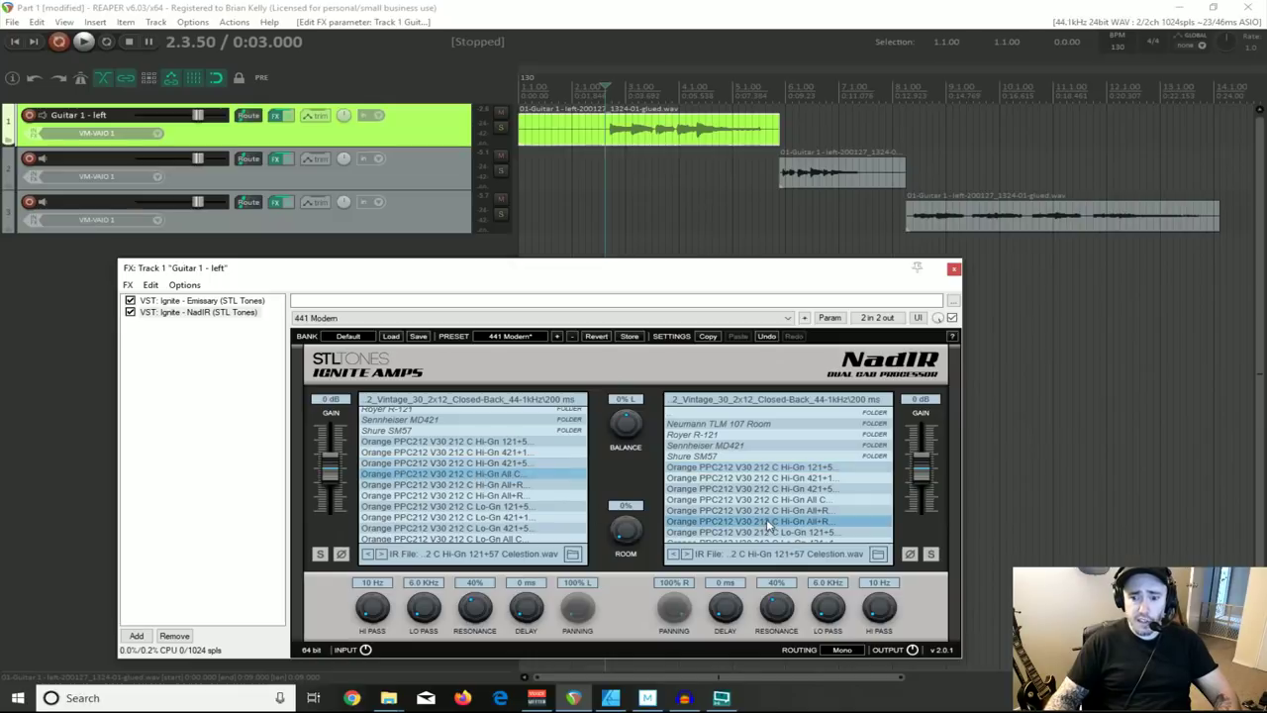
{"action": "key", "text": "space"}
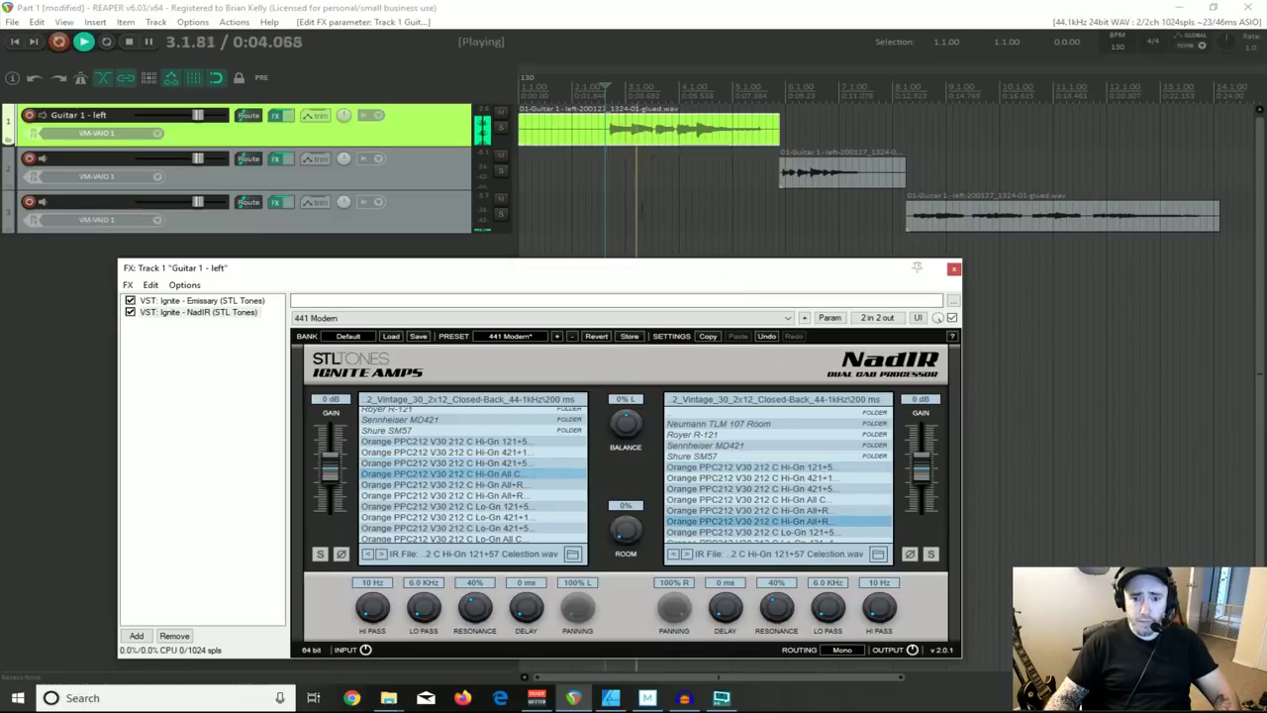
{"action": "key", "text": "space"}
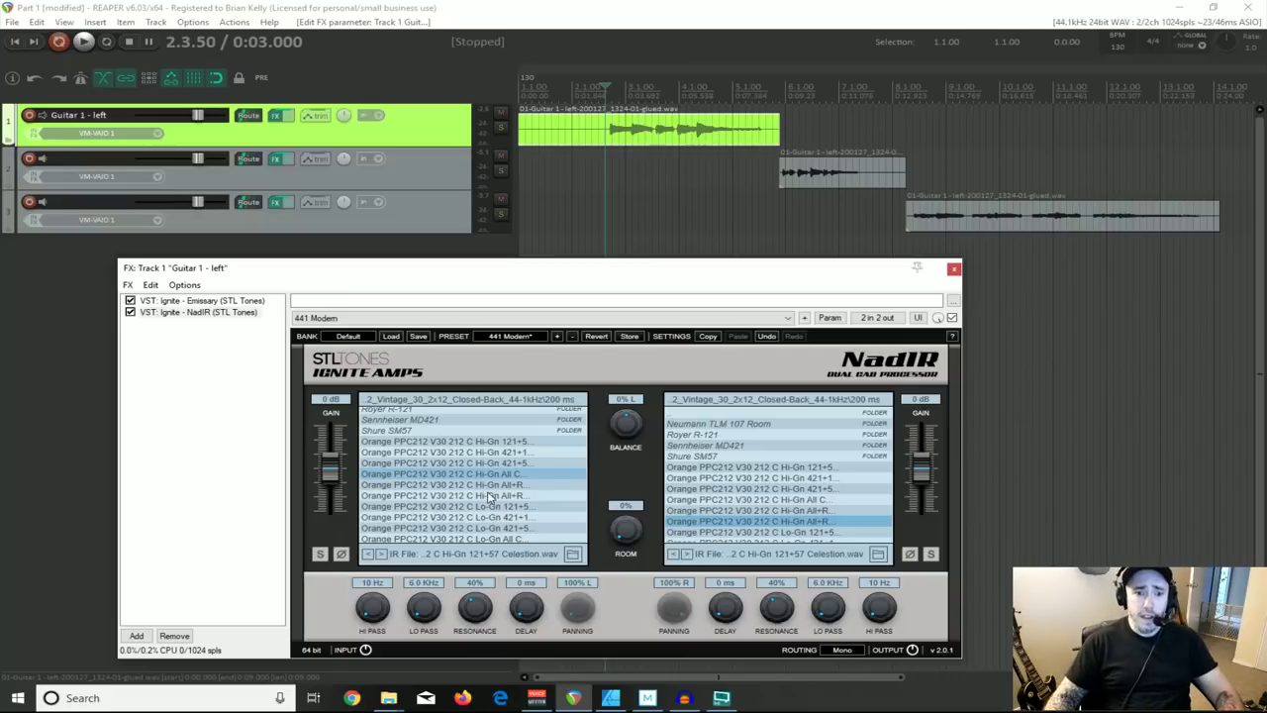
Step: Add the TSC 1.1 (Mercuriall) plug-in to track 1's FX chain and place it ahead of Emissary
{"action": "double_click", "coordinate": [191, 322]}
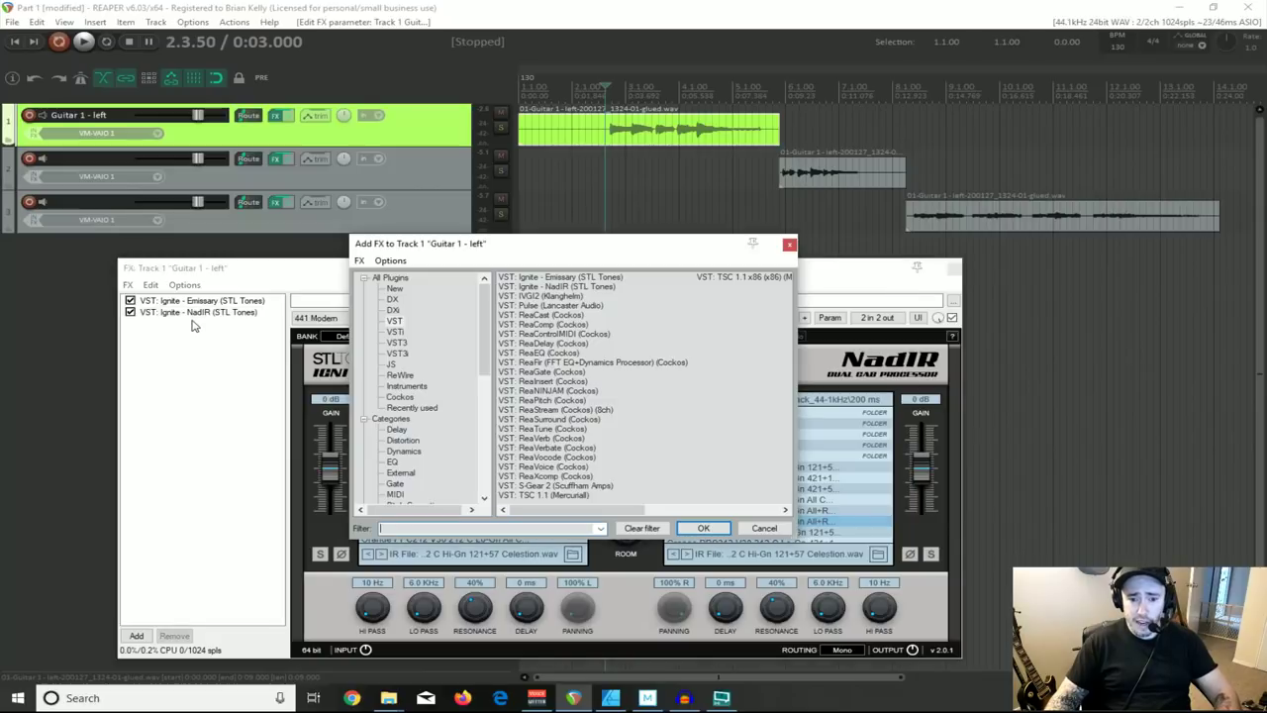
{"action": "double_click", "coordinate": [535, 495]}
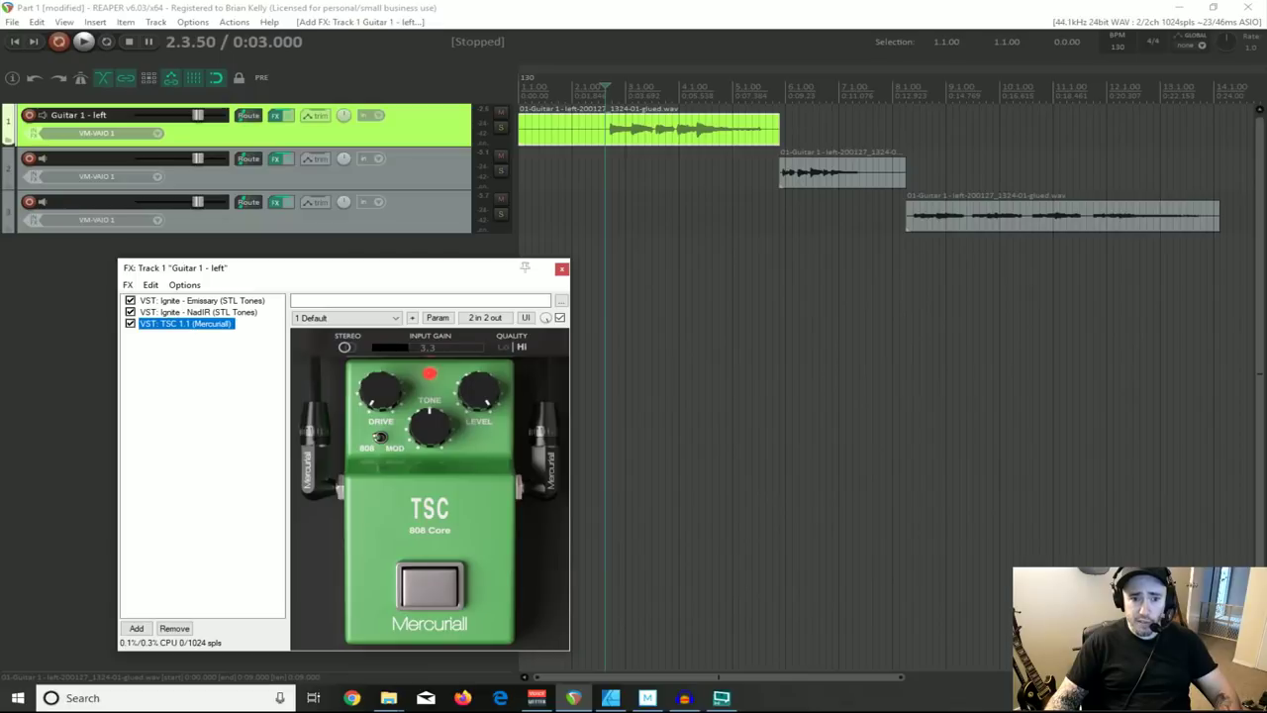
{"action": "left_click_drag", "start_coordinate": [186, 323], "coordinate": [186, 299]}
Step: Play the first phrase through the TSC pedal, switch the pedal off with its footswitch during playback, and stop
{"action": "key", "text": "space"}
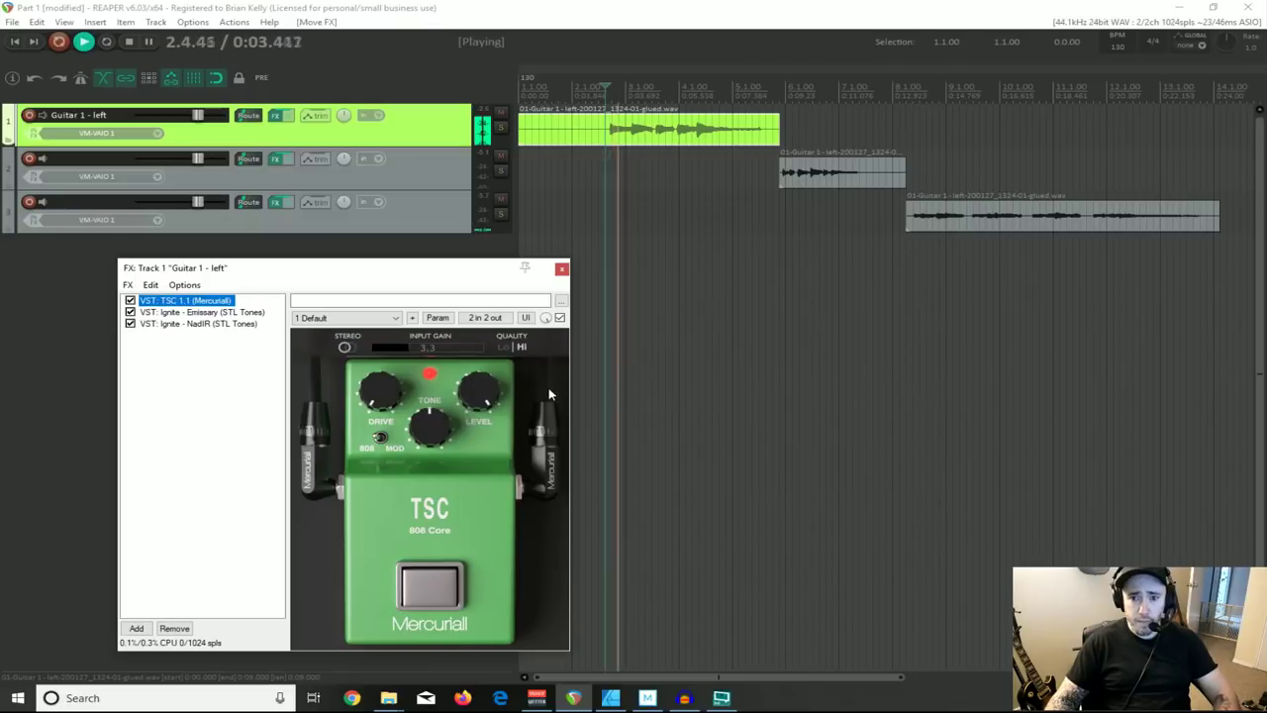
{"action": "left_click", "coordinate": [440, 593]}
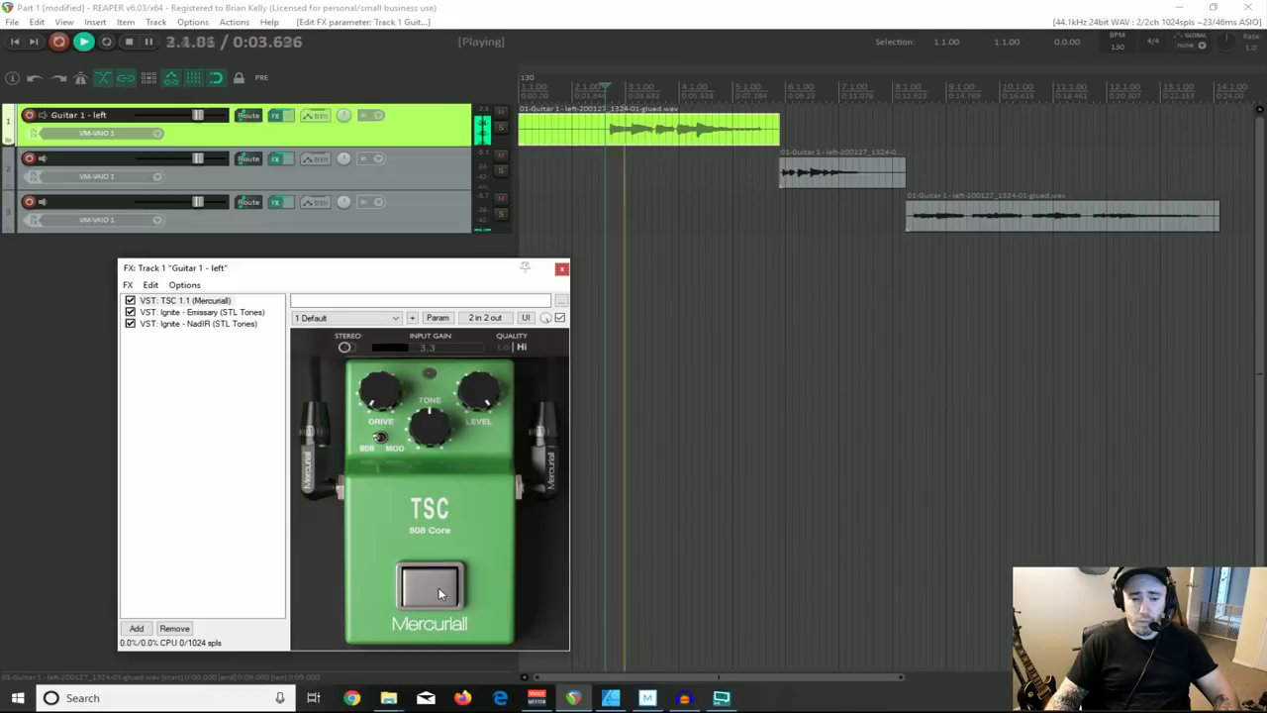
{"action": "key", "text": "space"}
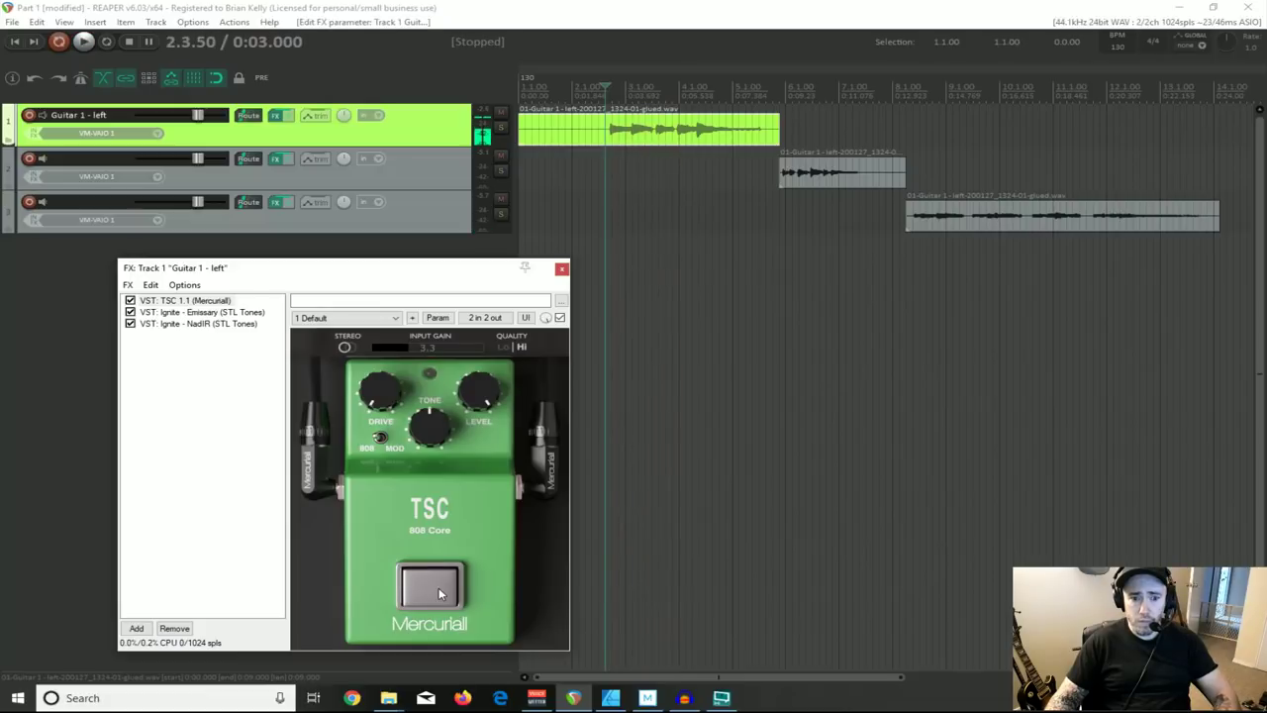
Step: Bypass TSC 1.1 in the FX chain, play the first phrase from 2.3.50 without it, and close the FX window
{"action": "left_click", "coordinate": [130, 300]}
{"action": "key", "text": "space"}
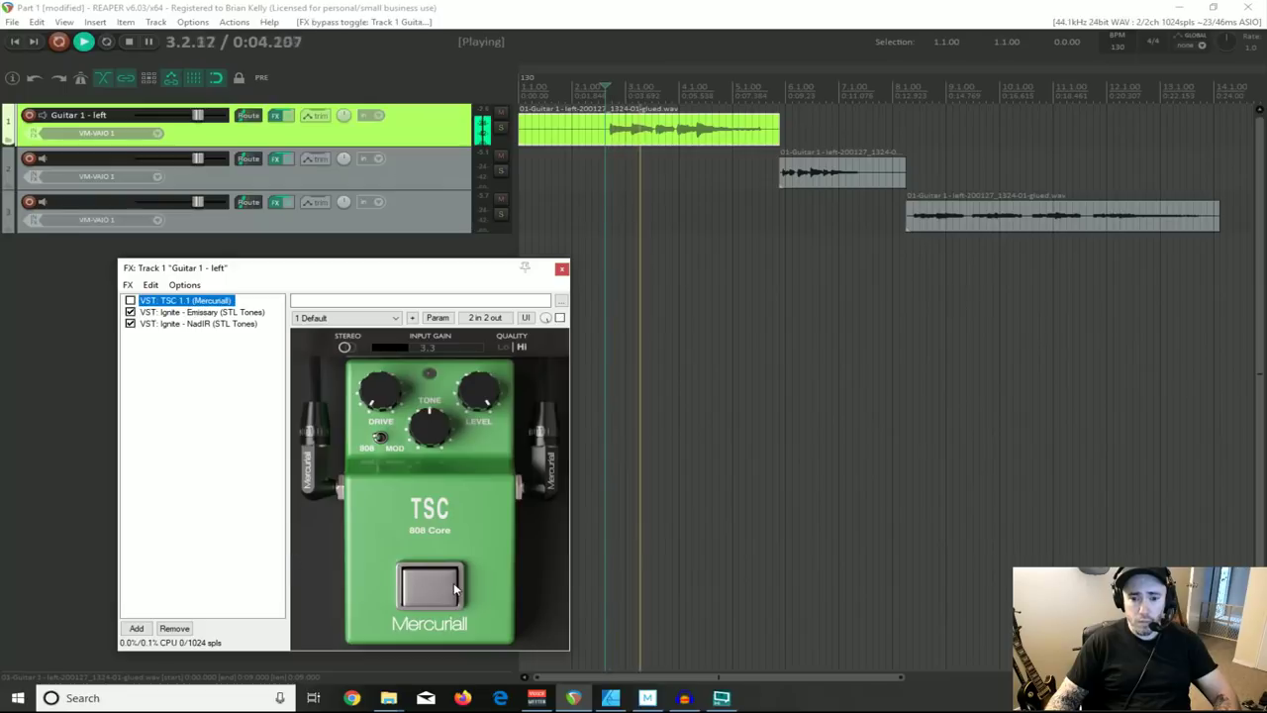
{"action": "key", "text": "space"}
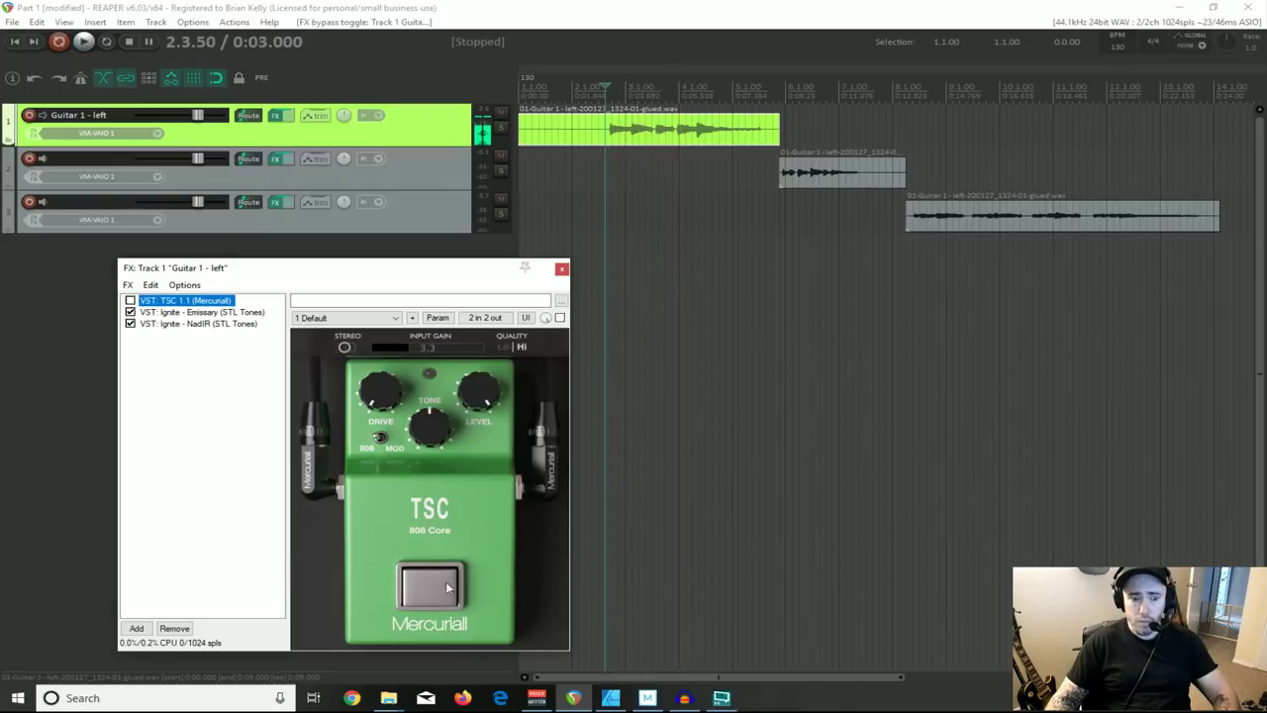
{"action": "left_click", "coordinate": [561, 269]}
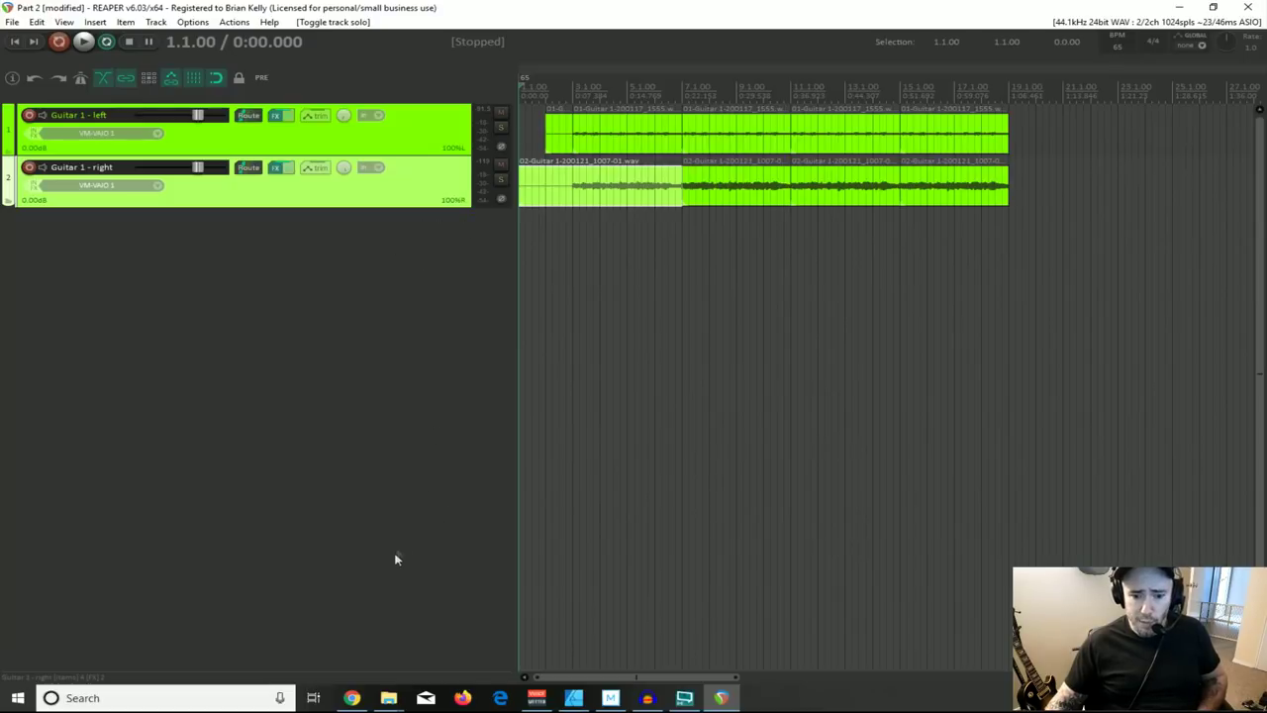
Step: Switch to Chrome and browse the 250 Must Have Free VST Plugins article down to its guitar entries, return to its start and minimize the browser
{"action": "mouse_move", "coordinate": [355, 700]}
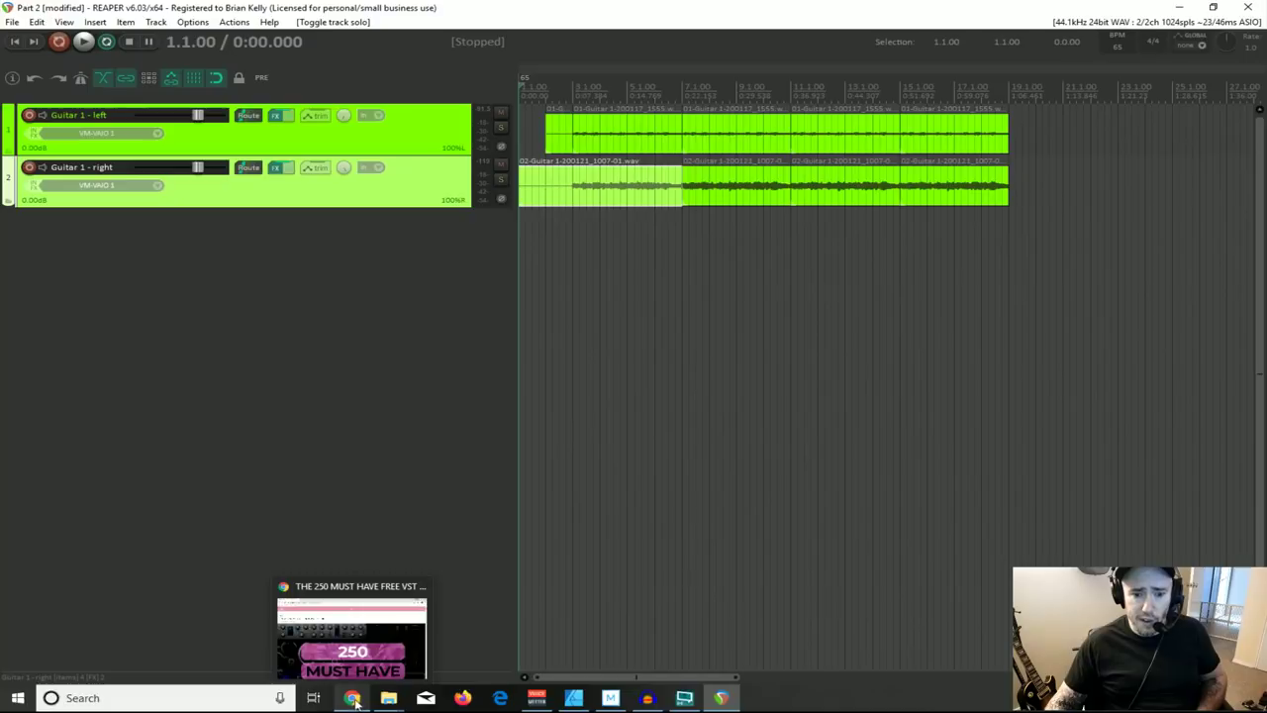
{"action": "left_click", "coordinate": [352, 698]}
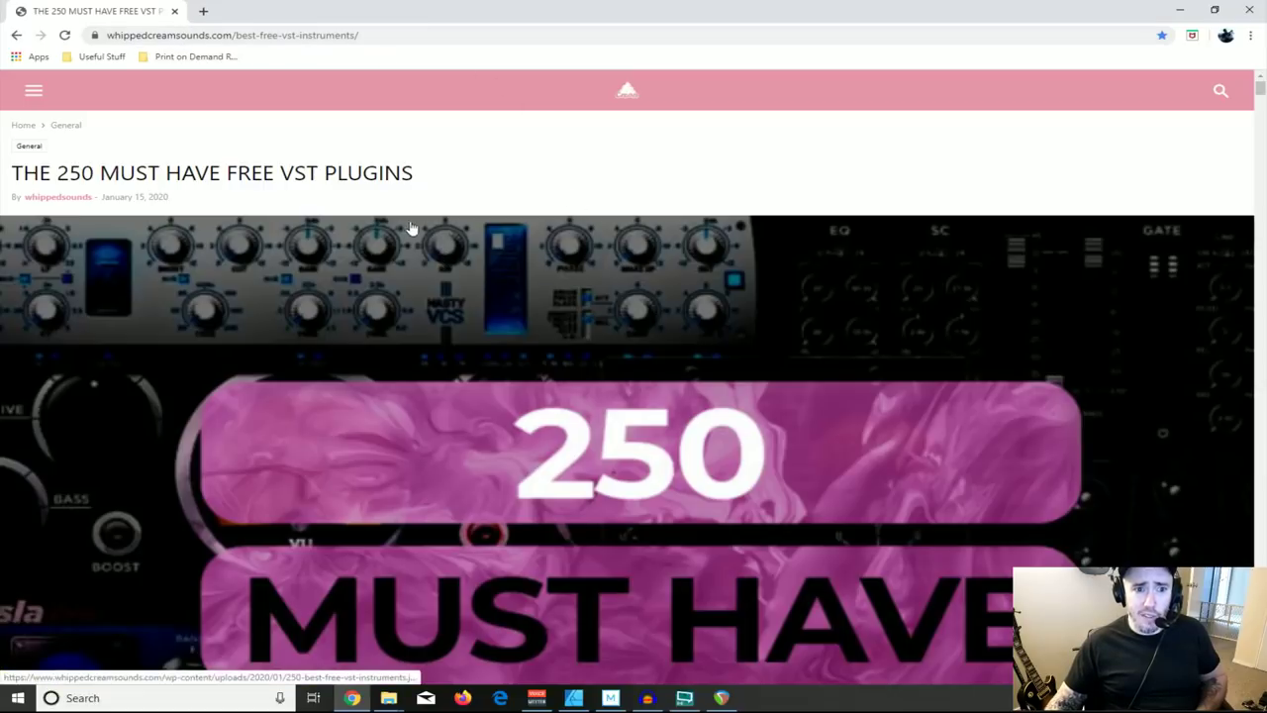
{"action": "scroll", "coordinate": [574, 279], "scroll_direction": "down", "scroll_amount": 1}
{"action": "scroll", "coordinate": [575, 278], "scroll_direction": "down", "scroll_amount": 20}
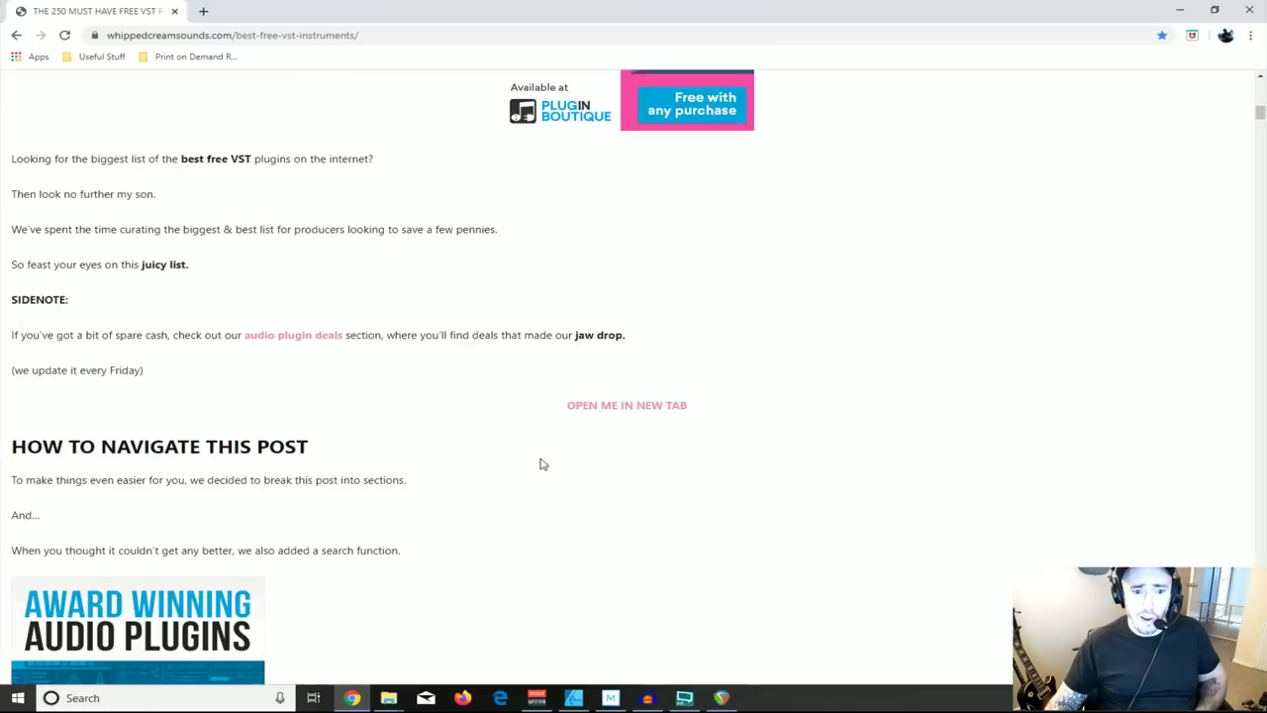
{"action": "scroll", "coordinate": [327, 410], "scroll_direction": "down", "scroll_amount": 15}
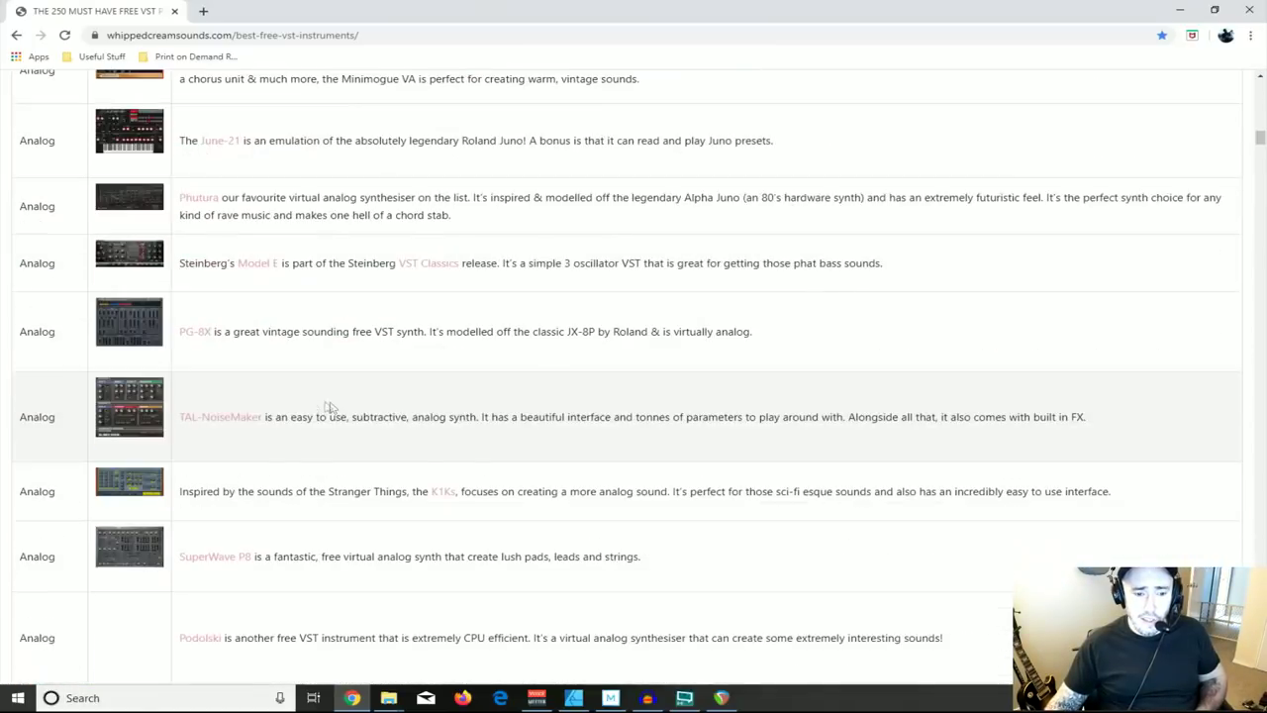
{"action": "scroll", "coordinate": [484, 464], "scroll_direction": "down", "scroll_amount": 15}
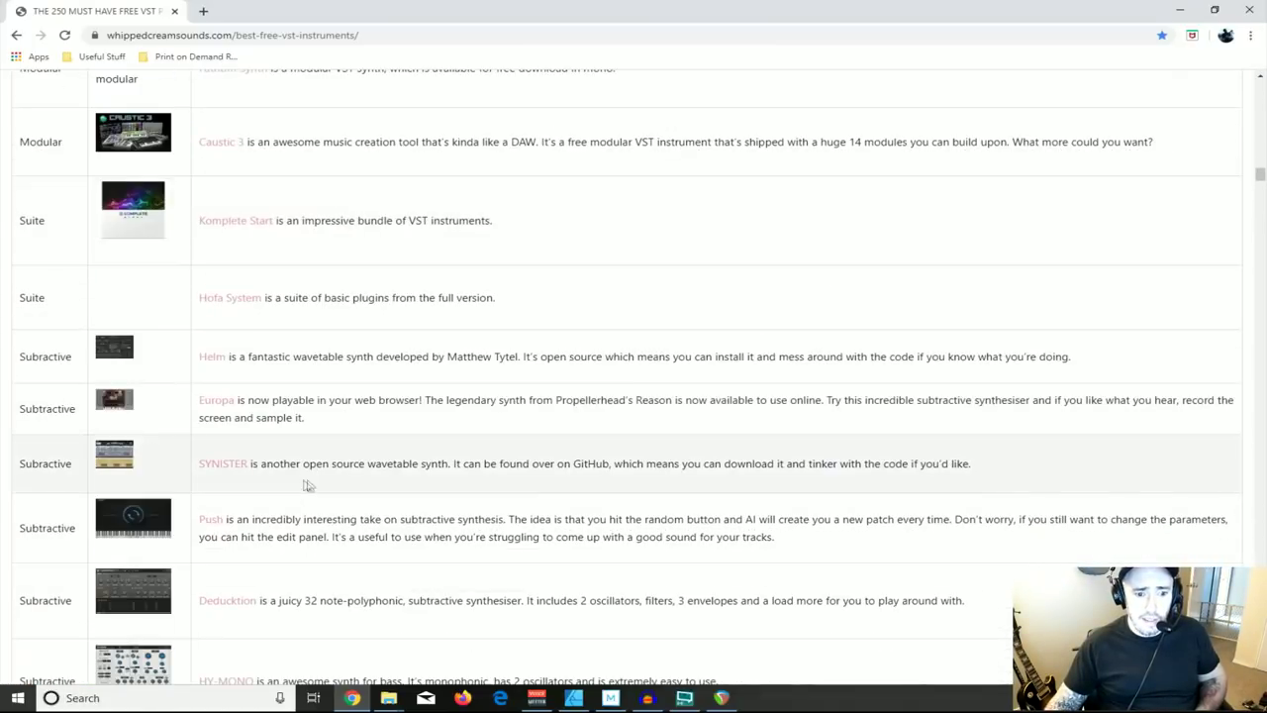
{"action": "scroll", "coordinate": [265, 479], "scroll_direction": "down", "scroll_amount": 15}
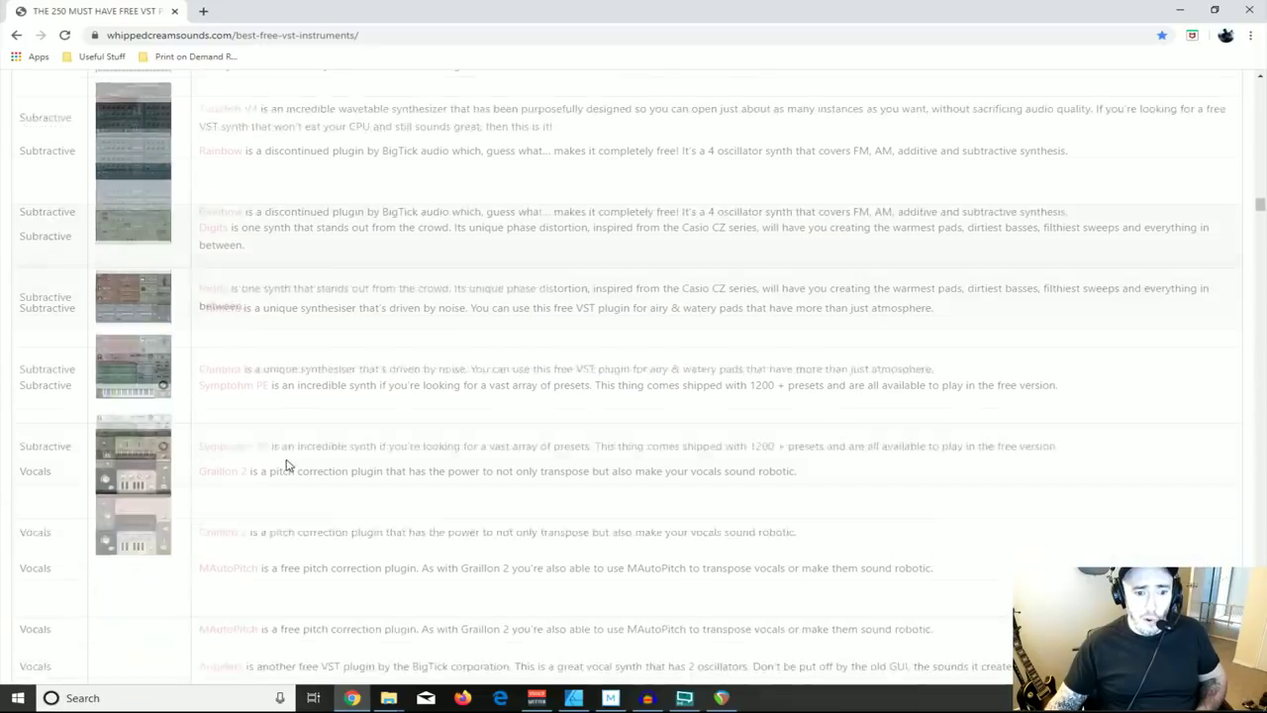
{"action": "scroll", "coordinate": [178, 449], "scroll_direction": "down", "scroll_amount": 8}
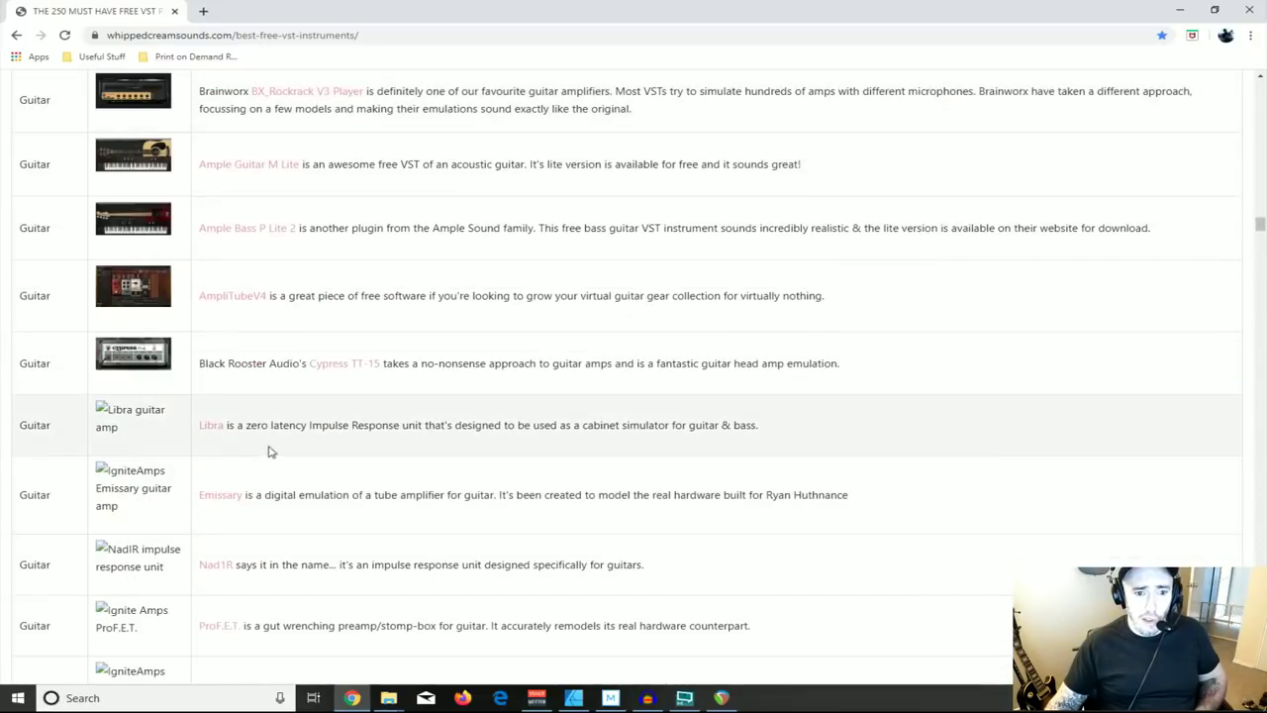
{"action": "scroll", "coordinate": [236, 477], "scroll_direction": "down", "scroll_amount": 10}
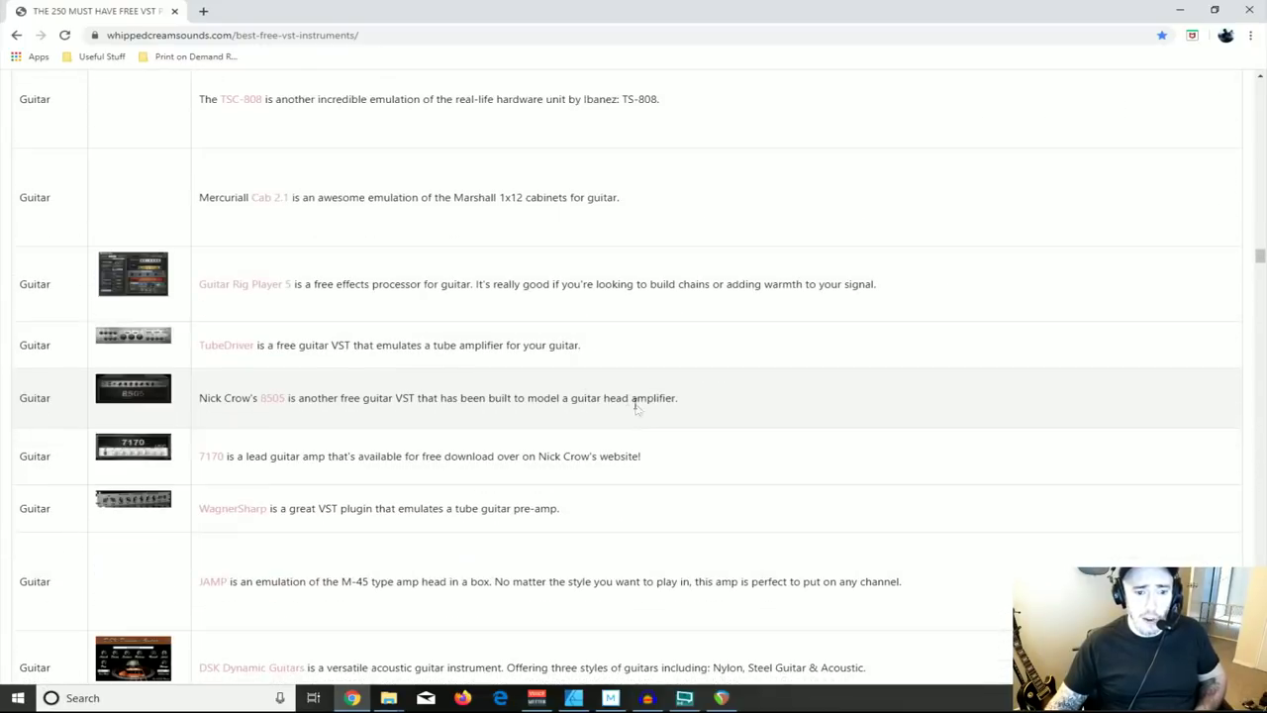
{"action": "scroll", "coordinate": [425, 286], "scroll_direction": "up", "scroll_amount": 12}
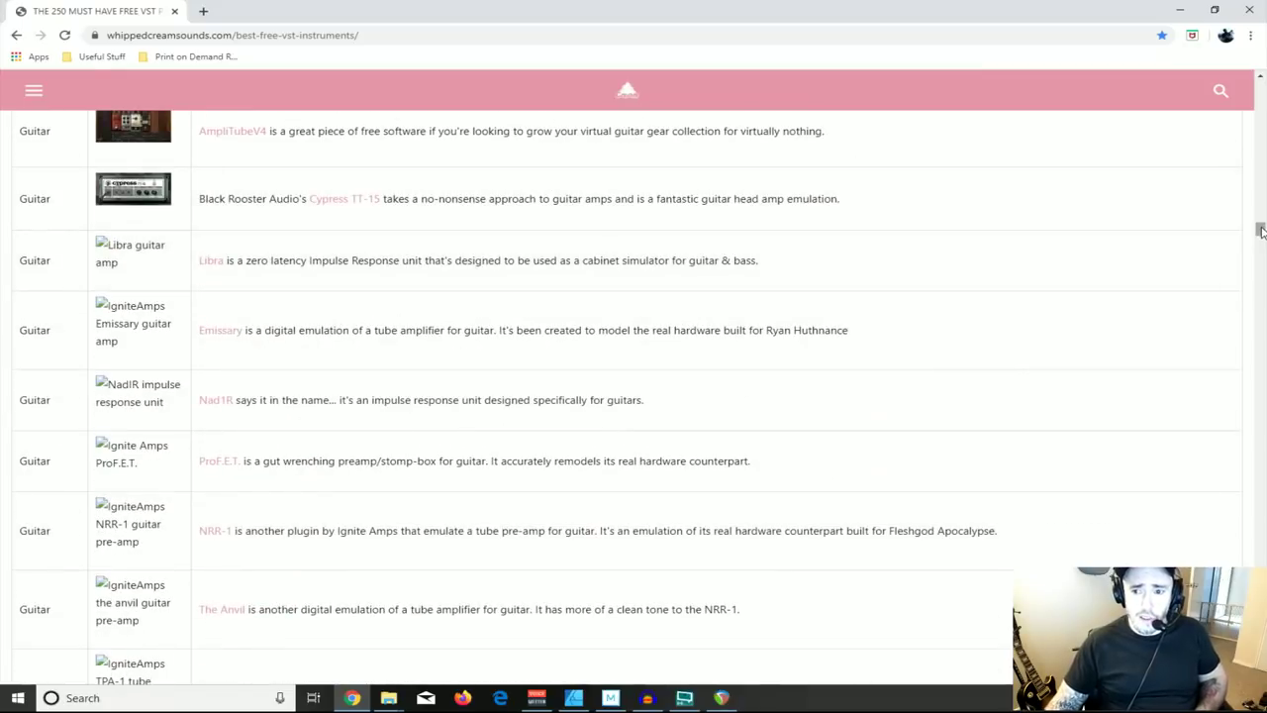
{"action": "left_click_drag", "start_coordinate": [1260, 231], "coordinate": [1261, 85]}
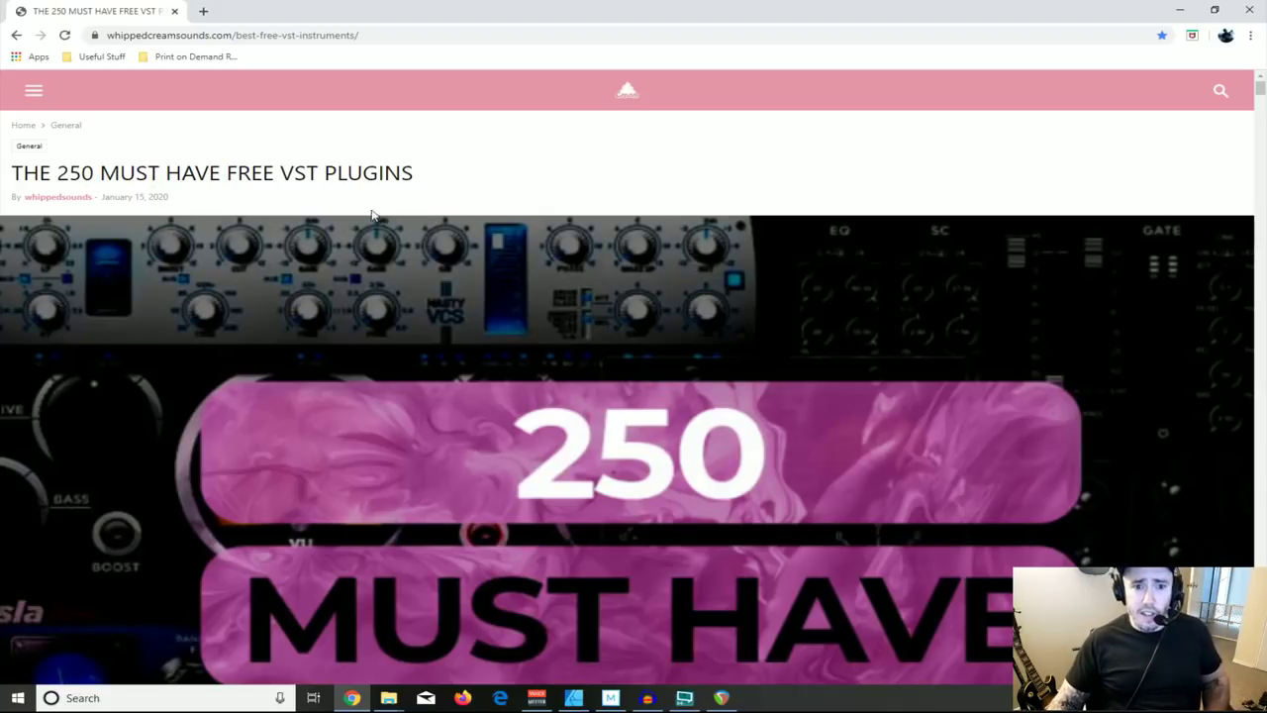
{"action": "left_click", "coordinate": [1183, 11]}
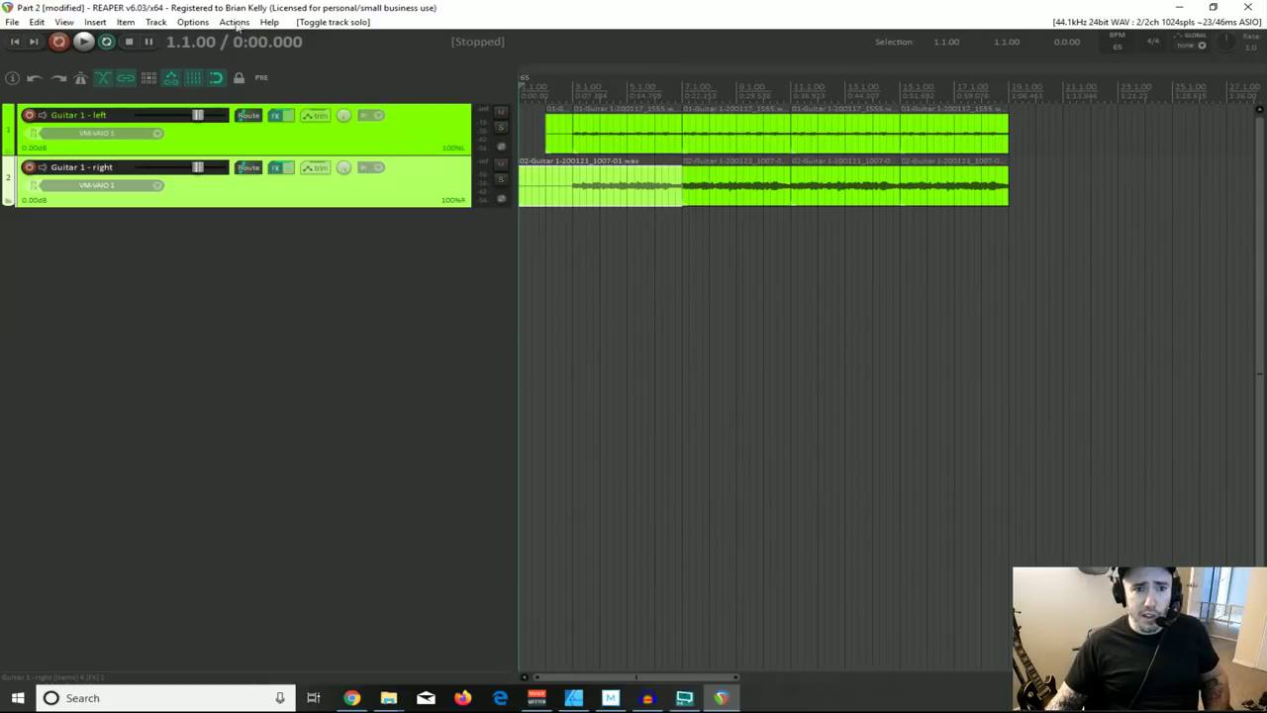
Step: Open the VST plug-in preferences and highlight the first plug-in path, C:\Program Files (x86)\Steinberg\VstPlugins
{"action": "left_click", "coordinate": [196, 22]}
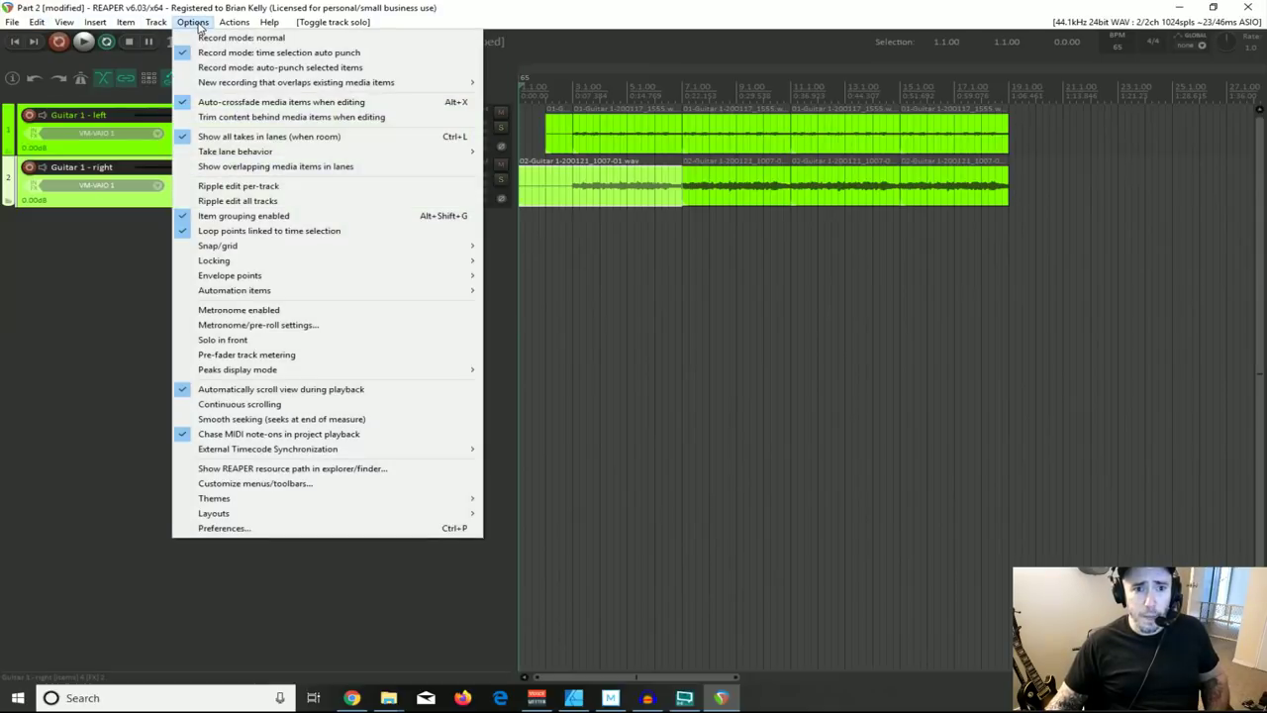
{"action": "left_click", "coordinate": [249, 531]}
{"action": "mouse_move", "coordinate": [486, 342]}
{"action": "left_mouse_down"}
{"action": "mouse_move", "coordinate": [489, 268]}
{"action": "mouse_move", "coordinate": [490, 360]}
{"action": "left_mouse_up"}
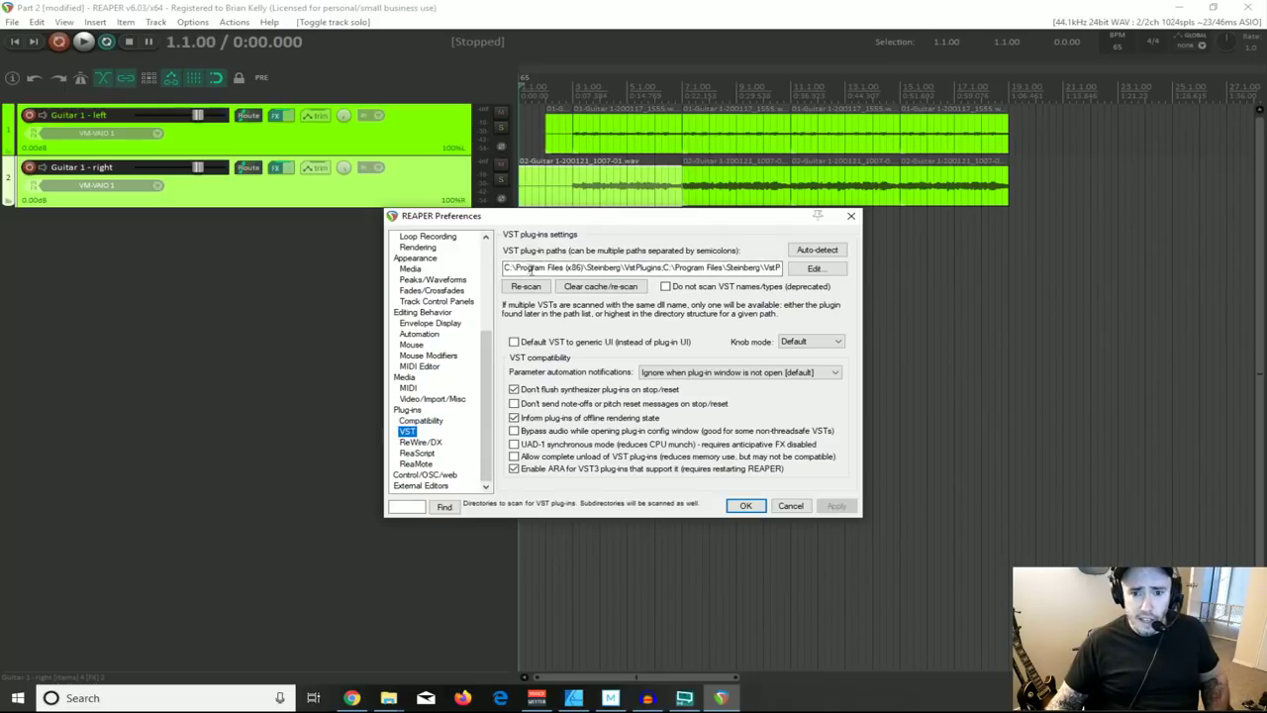
{"action": "left_click_drag", "start_coordinate": [506, 267], "coordinate": [607, 267]}
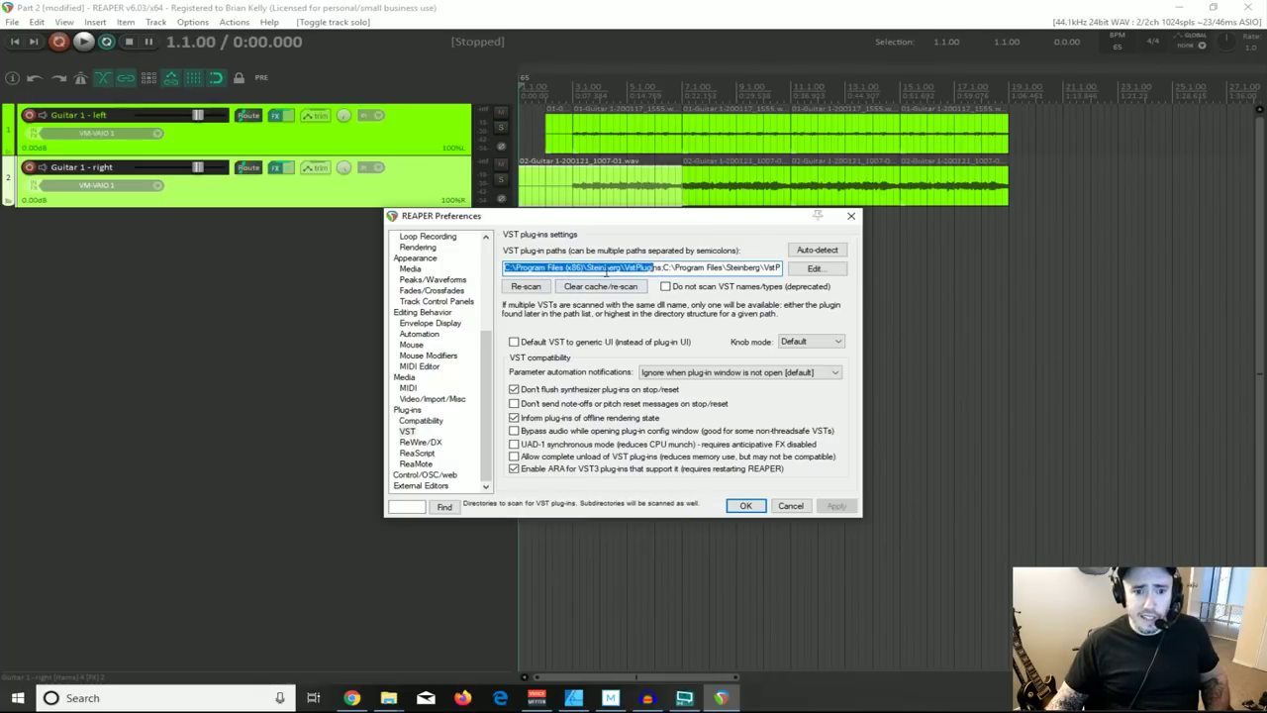
Step: Read through the remaining VST plug-in paths to the end of the list, then close the preferences without changes
{"action": "left_click", "coordinate": [667, 267]}
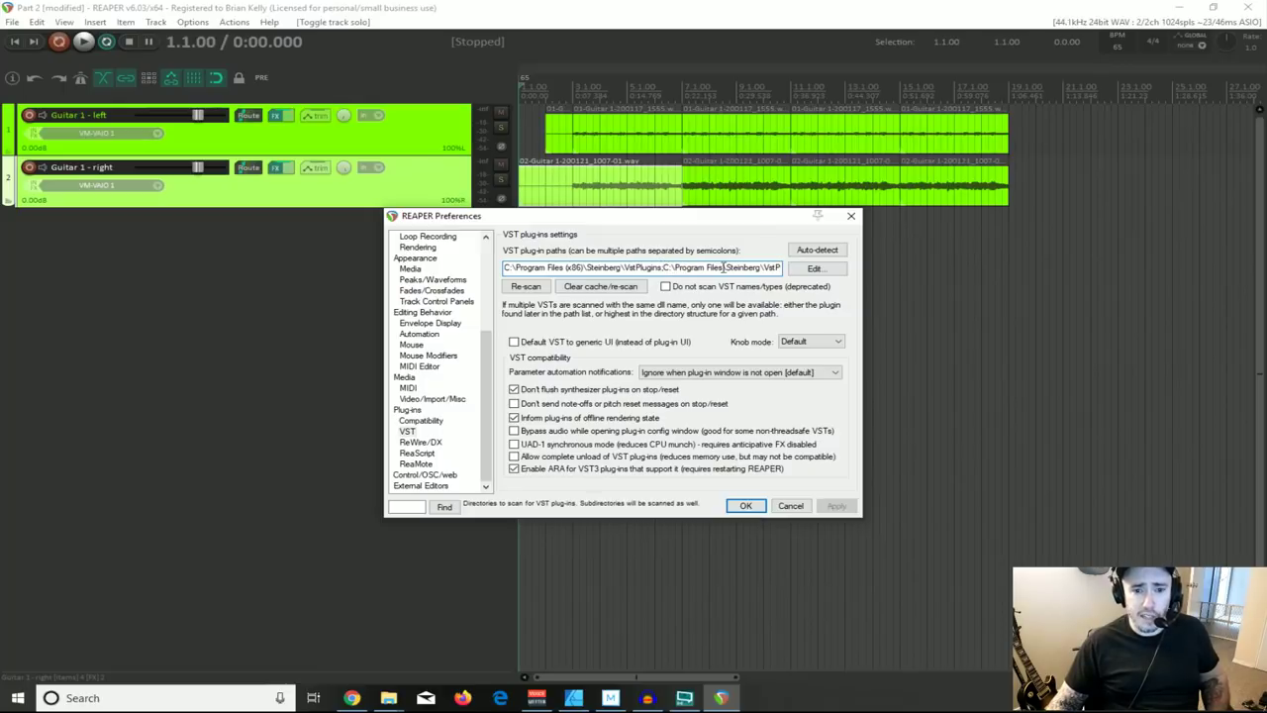
{"action": "key", "text": "Right"}
{"action": "key", "text": "Right"}
{"action": "key", "text": "Right"}
{"action": "key", "text": "Right"}
{"action": "key", "text": "Right"}
{"action": "key", "text": "Right"}
{"action": "key", "text": "Right"}
{"action": "key", "text": "Right"}
{"action": "key", "text": "Right"}
{"action": "key", "text": "Right"}
{"action": "key", "text": "Right"}
{"action": "key", "text": "Right"}
{"action": "key", "text": "Right"}
{"action": "key", "text": "Right"}
{"action": "key", "text": "Right"}
{"action": "key", "text": "Right"}
{"action": "key", "text": "Right"}
{"action": "key", "text": "Right"}
{"action": "key", "text": "Right"}
{"action": "key", "text": "Right"}
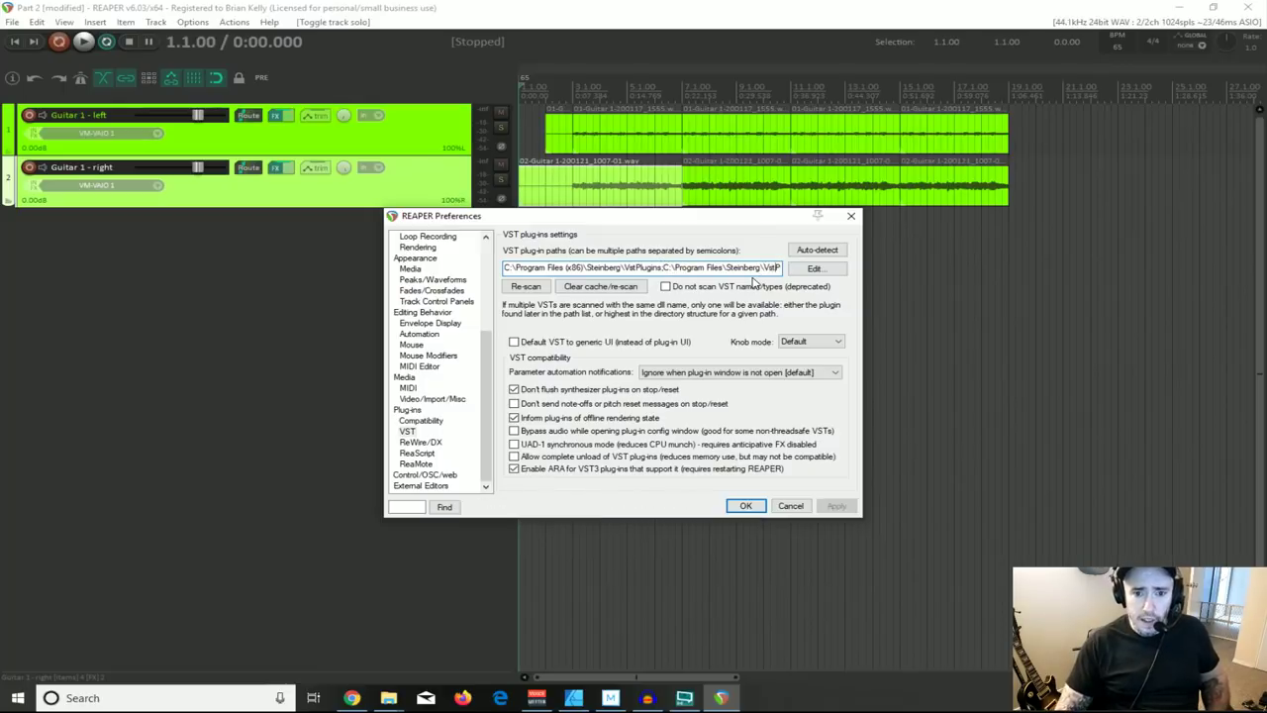
{"action": "key", "text": "Right"}
{"action": "key", "text": "Right"}
{"action": "key", "text": "Right"}
{"action": "key", "text": "Right"}
{"action": "key", "text": "Right"}
{"action": "key", "text": "Right"}
{"action": "key", "text": "Right"}
{"action": "key", "text": "Right"}
{"action": "key", "text": "Right"}
{"action": "key", "text": "Right"}
{"action": "key", "text": "Right"}
{"action": "key", "text": "Right"}
{"action": "key", "text": "Right"}
{"action": "key", "text": "Right"}
{"action": "key", "text": "Right"}
{"action": "key", "text": "Right"}
{"action": "key", "text": "Right"}
{"action": "key", "text": "Right"}
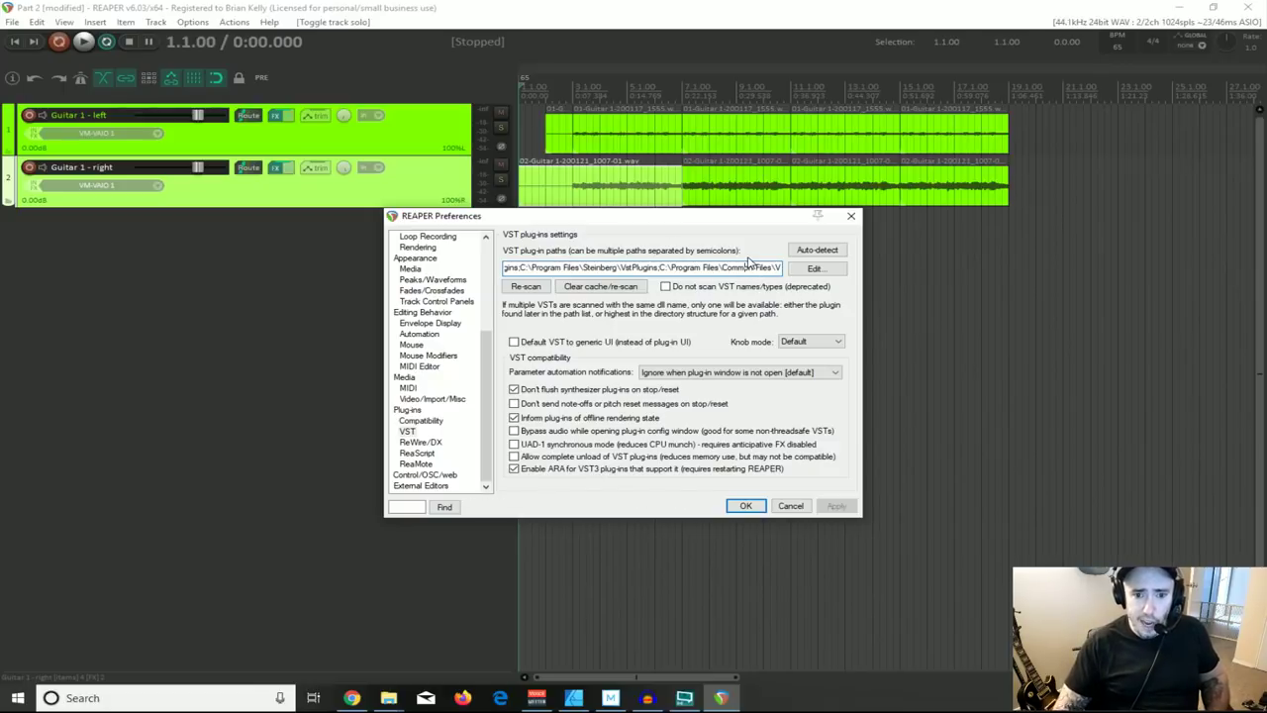
{"action": "key", "text": "Right"}
{"action": "key", "text": "Right"}
{"action": "key", "text": "Right"}
{"action": "key", "text": "Right"}
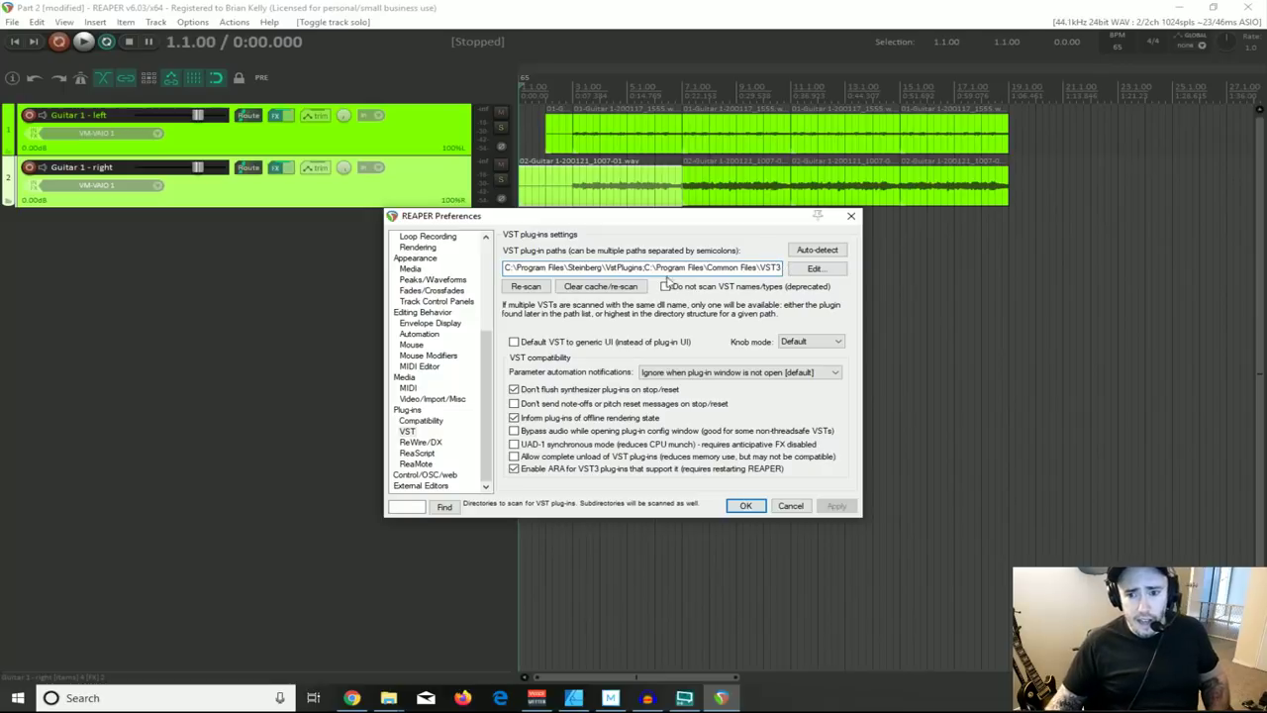
{"action": "left_click", "coordinate": [850, 215]}
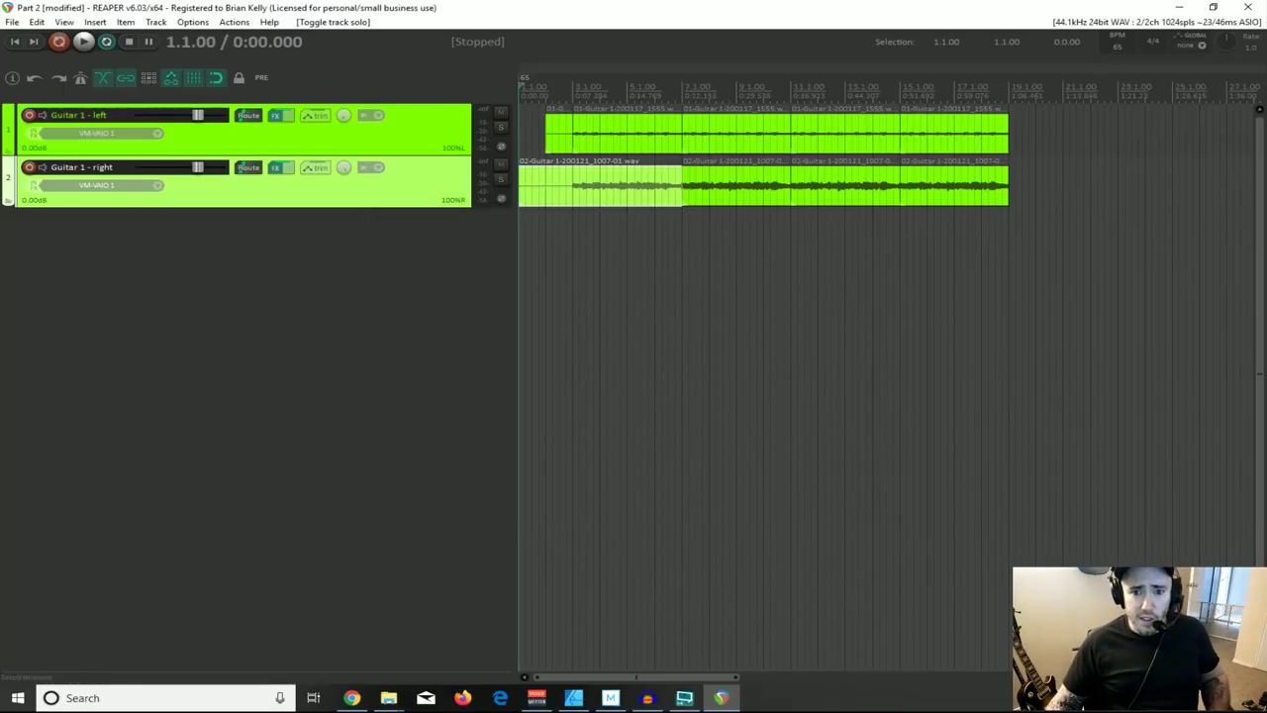
Step: Minimize REAPER and open C:\Program Files\Steinberg\VSTPlugins in File Explorer to examine the installed plug-in files
{"action": "left_click", "coordinate": [1177, 9]}
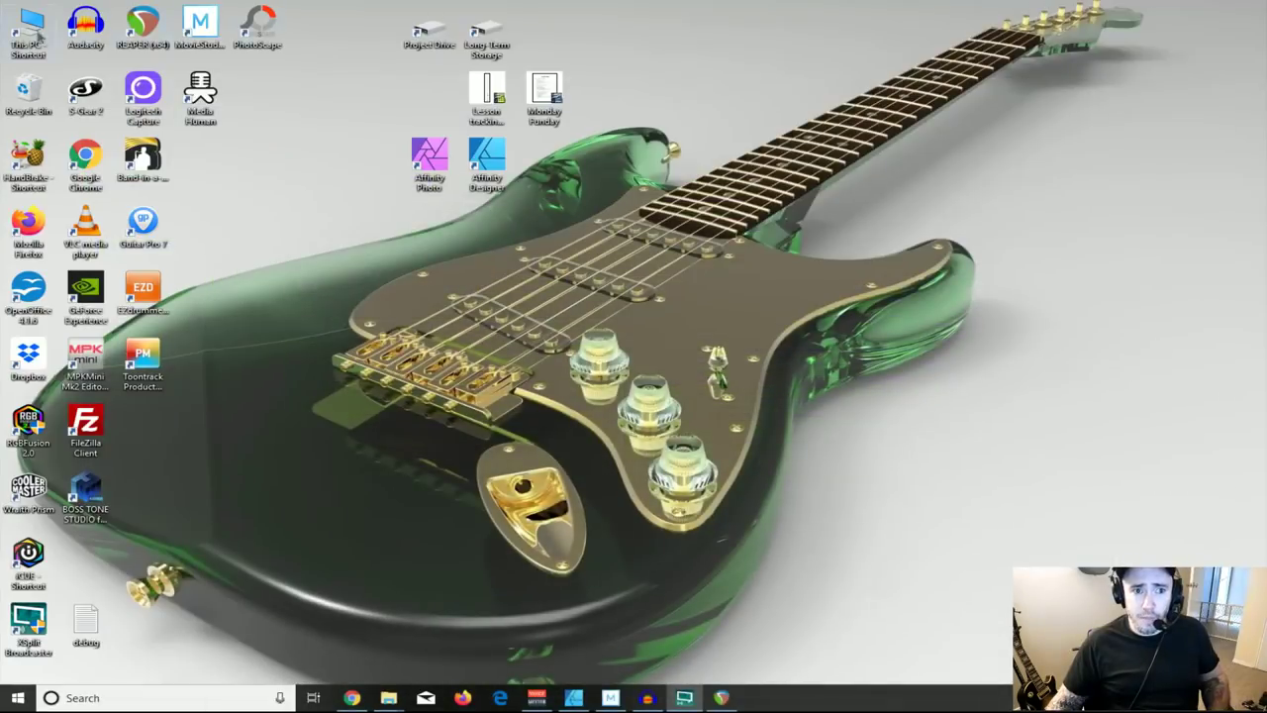
{"action": "double_click", "coordinate": [38, 36]}
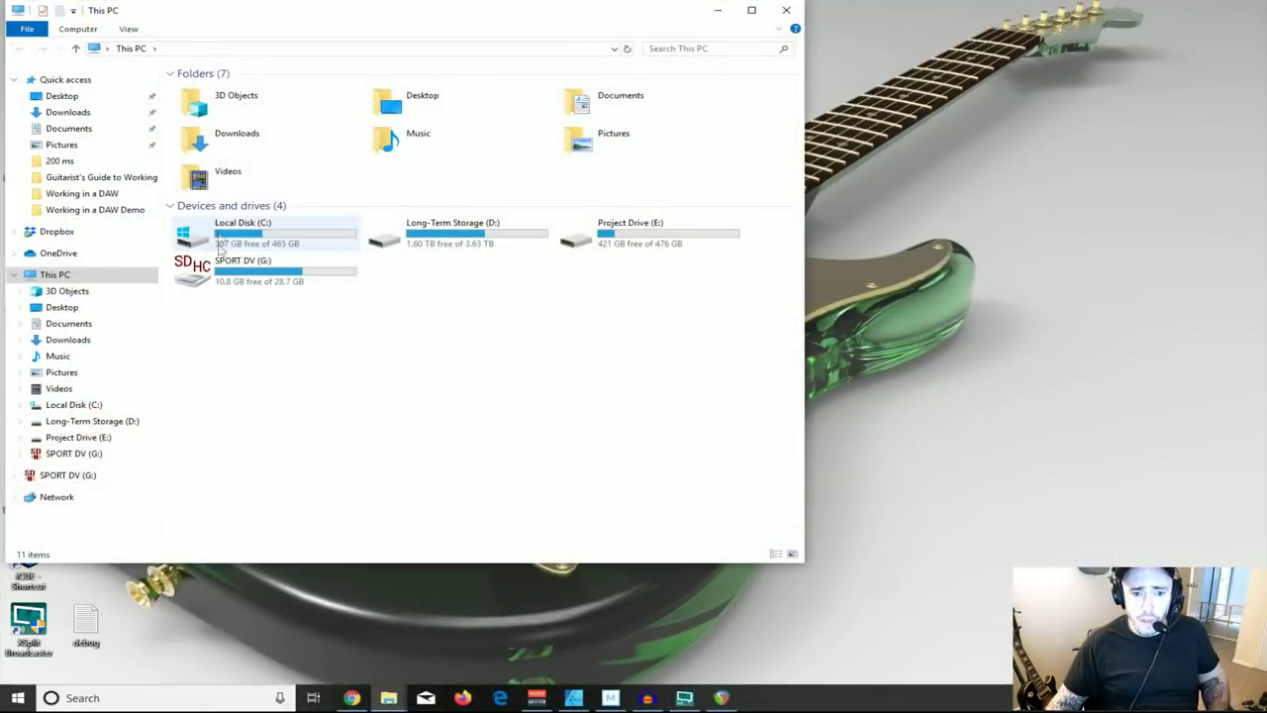
{"action": "double_click", "coordinate": [222, 243]}
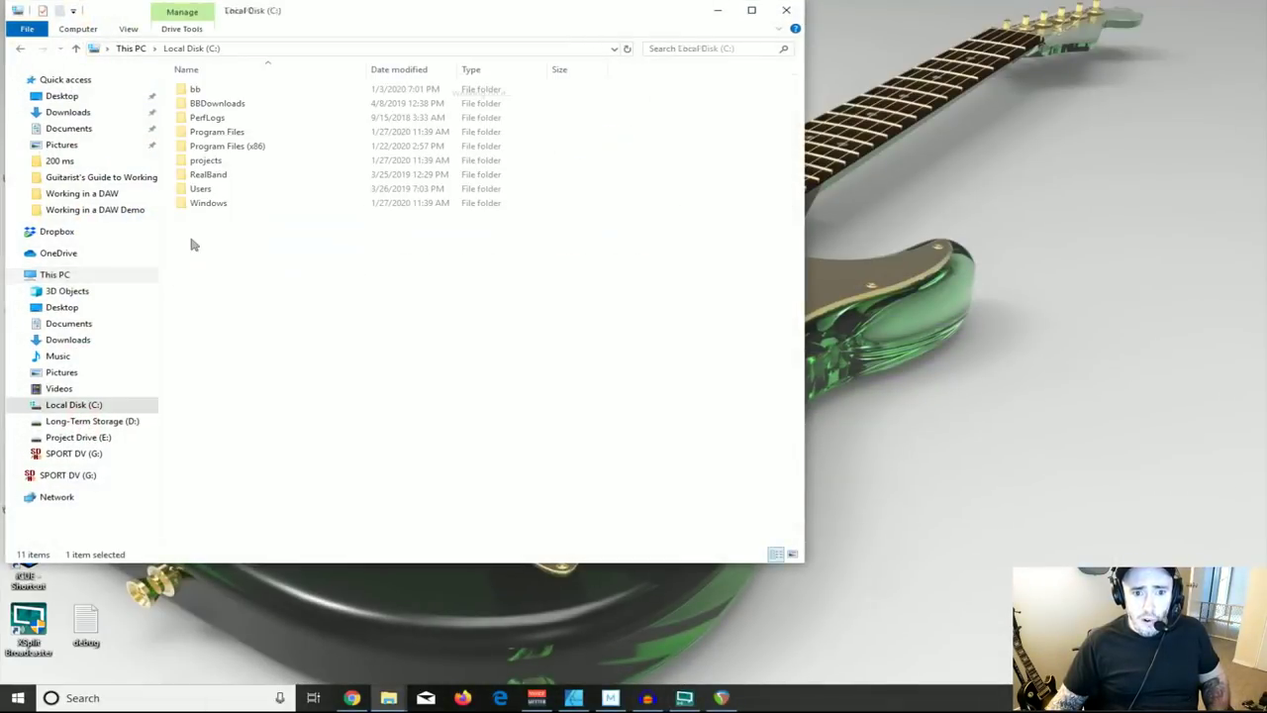
{"action": "double_click", "coordinate": [195, 133]}
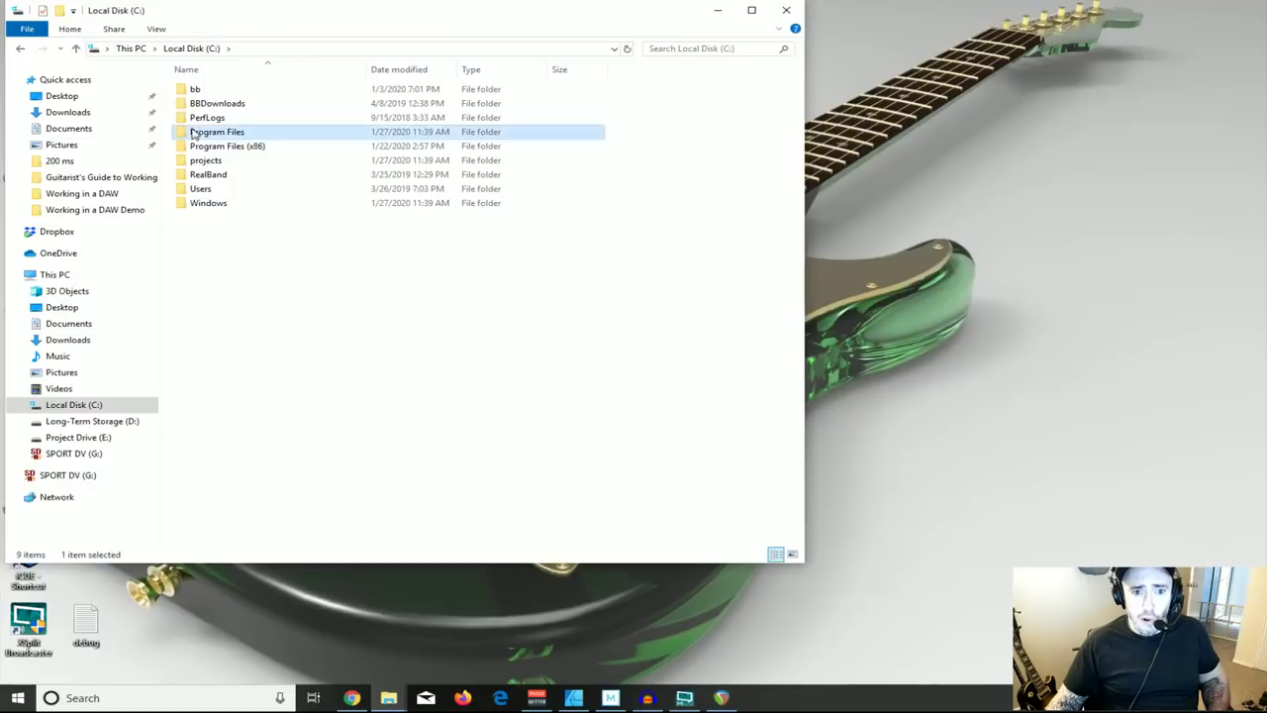
{"action": "scroll", "coordinate": [228, 178], "scroll_direction": "down", "scroll_amount": 4}
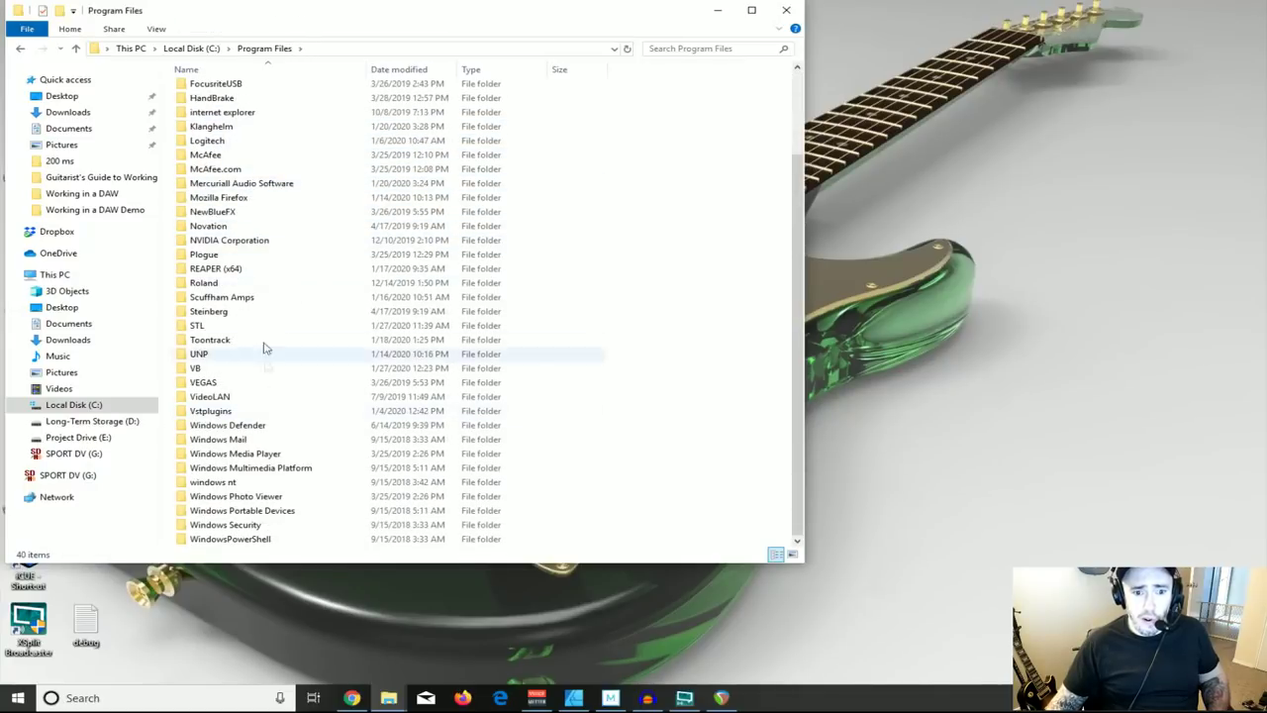
{"action": "double_click", "coordinate": [195, 314]}
{"action": "double_click", "coordinate": [186, 89]}
{"action": "left_click_drag", "start_coordinate": [265, 14], "coordinate": [498, 44]}
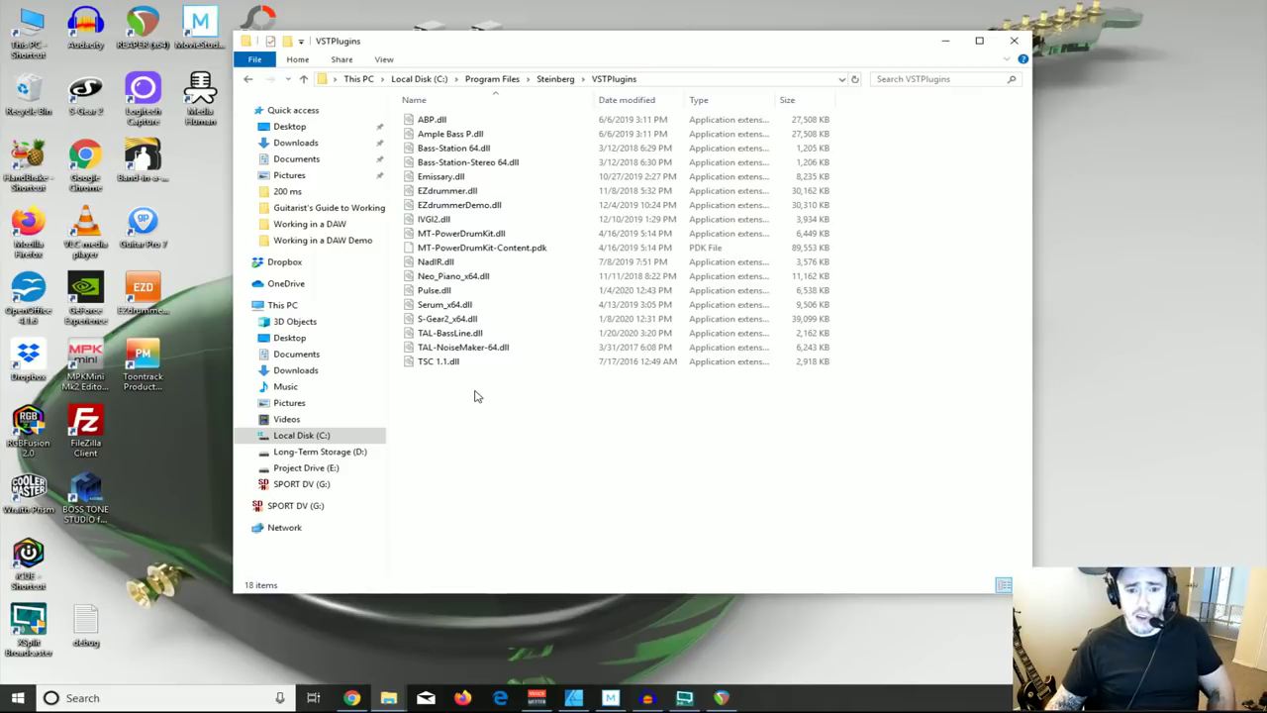
Step: Return to Program Files and open Scuffham Amps\S-Gear_VST to examine its plug-in files
{"action": "left_click", "coordinate": [248, 80]}
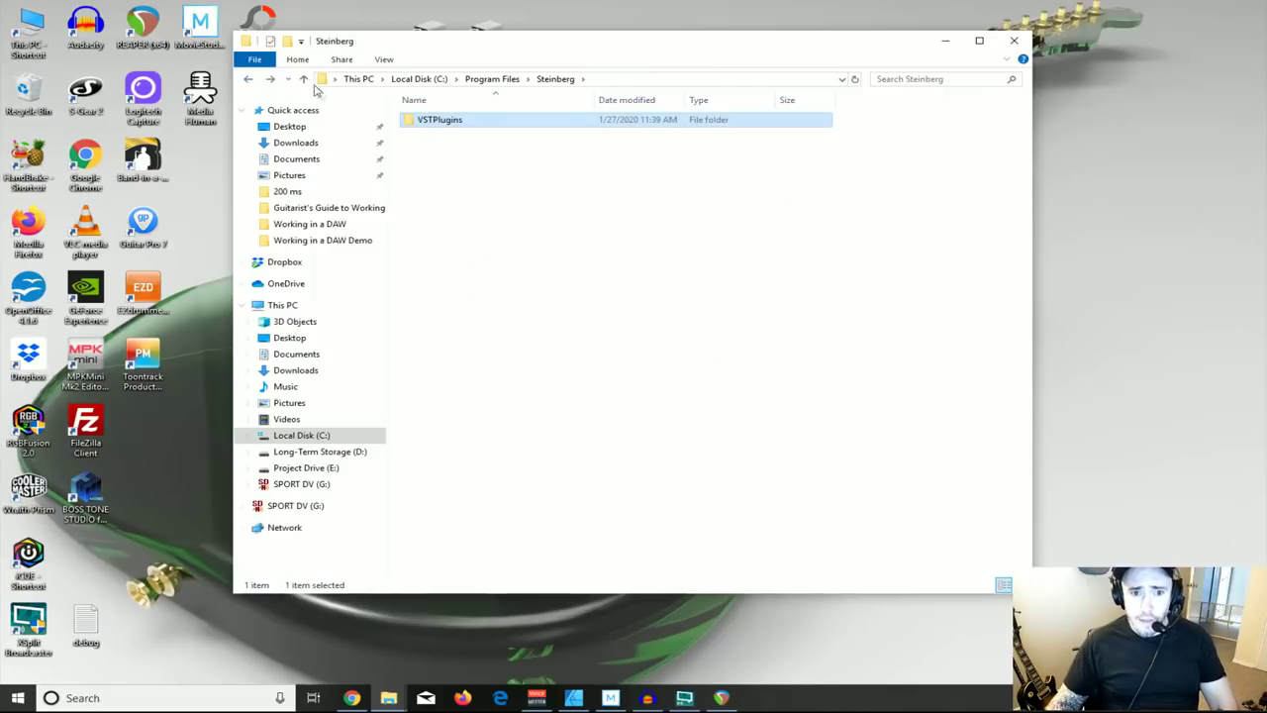
{"action": "left_click", "coordinate": [249, 79]}
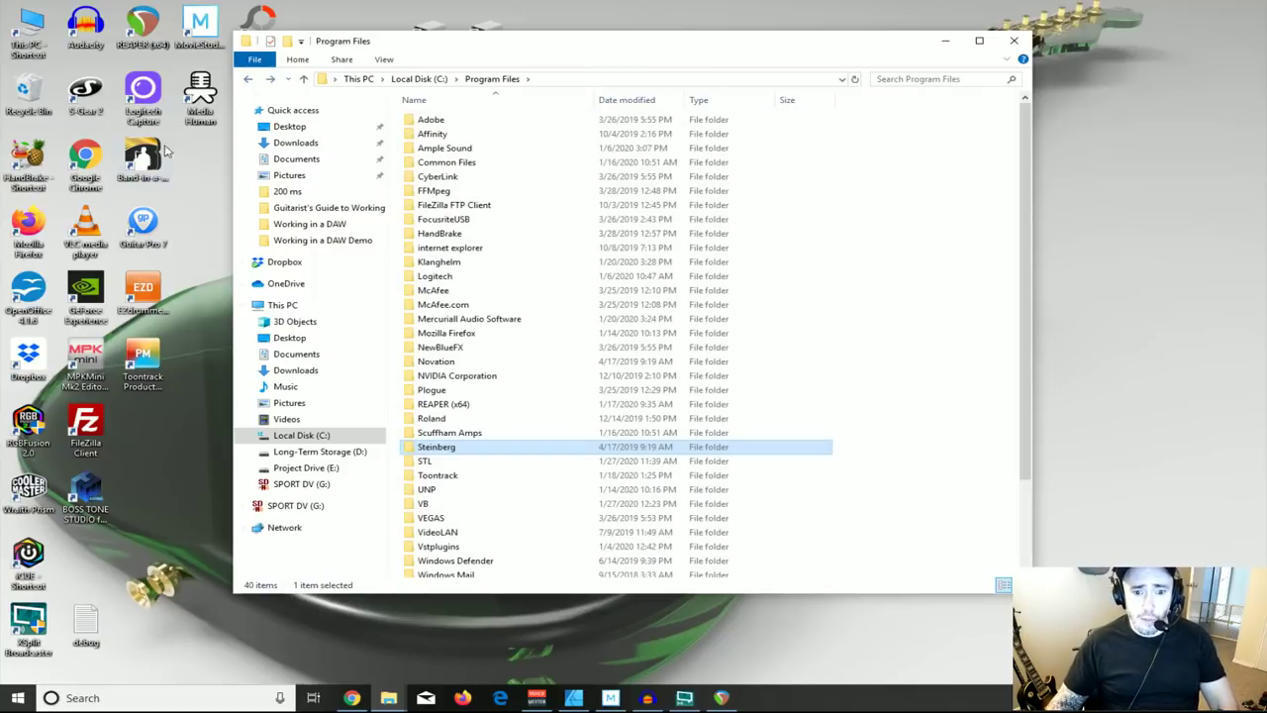
{"action": "double_click", "coordinate": [427, 436]}
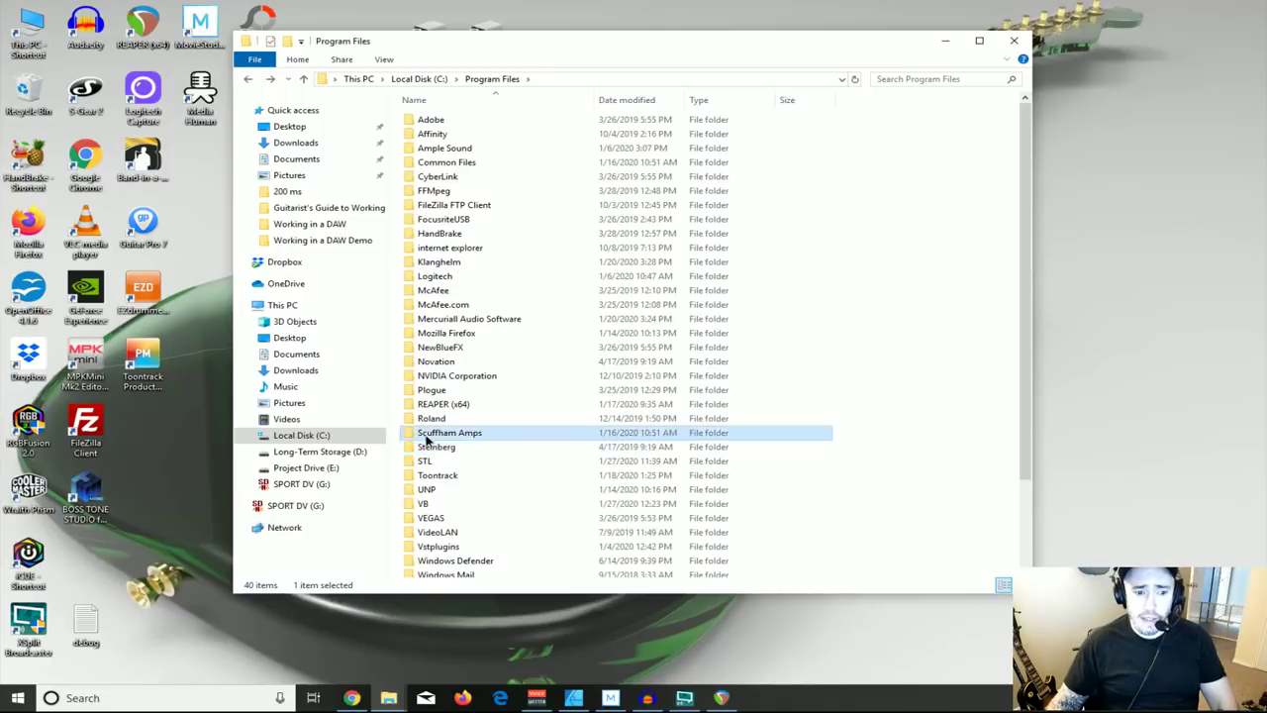
{"action": "left_click", "coordinate": [433, 121]}
{"action": "double_click", "coordinate": [432, 121]}
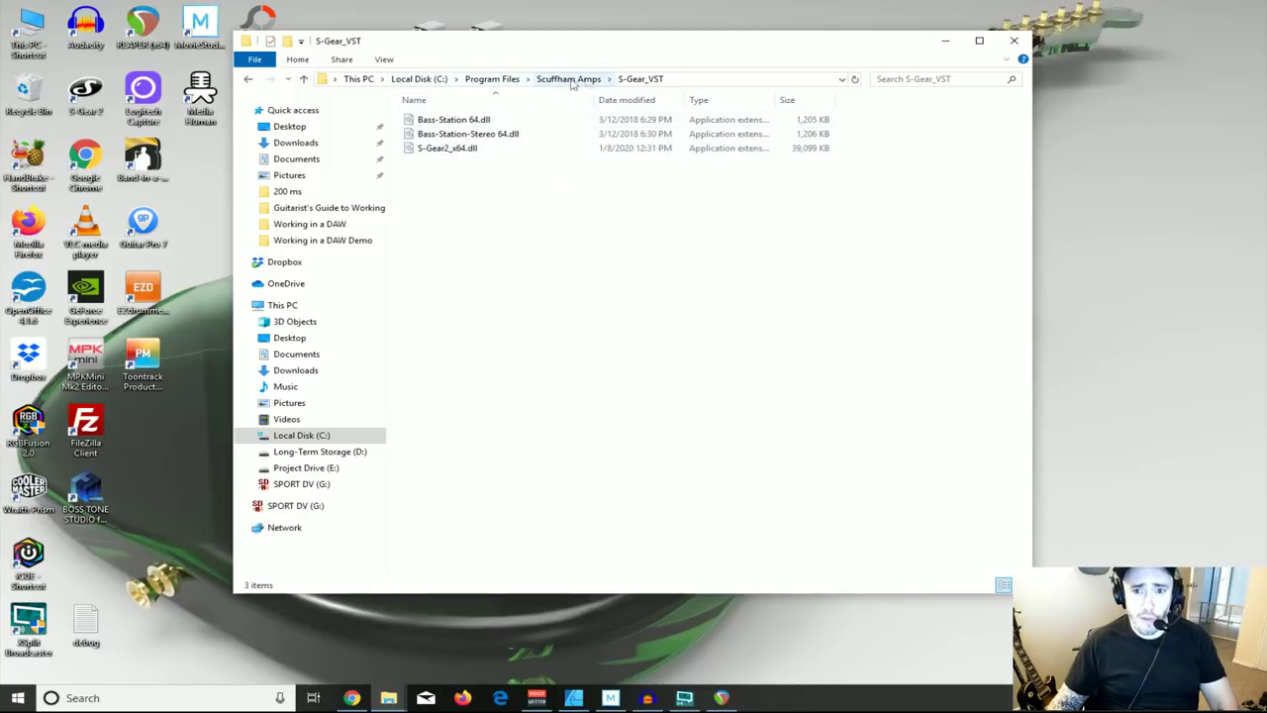
Step: Leave the S-Gear folders and reopen Steinberg\VSTPlugins under Program Files to compare its plug-in files
{"action": "left_click", "coordinate": [248, 80]}
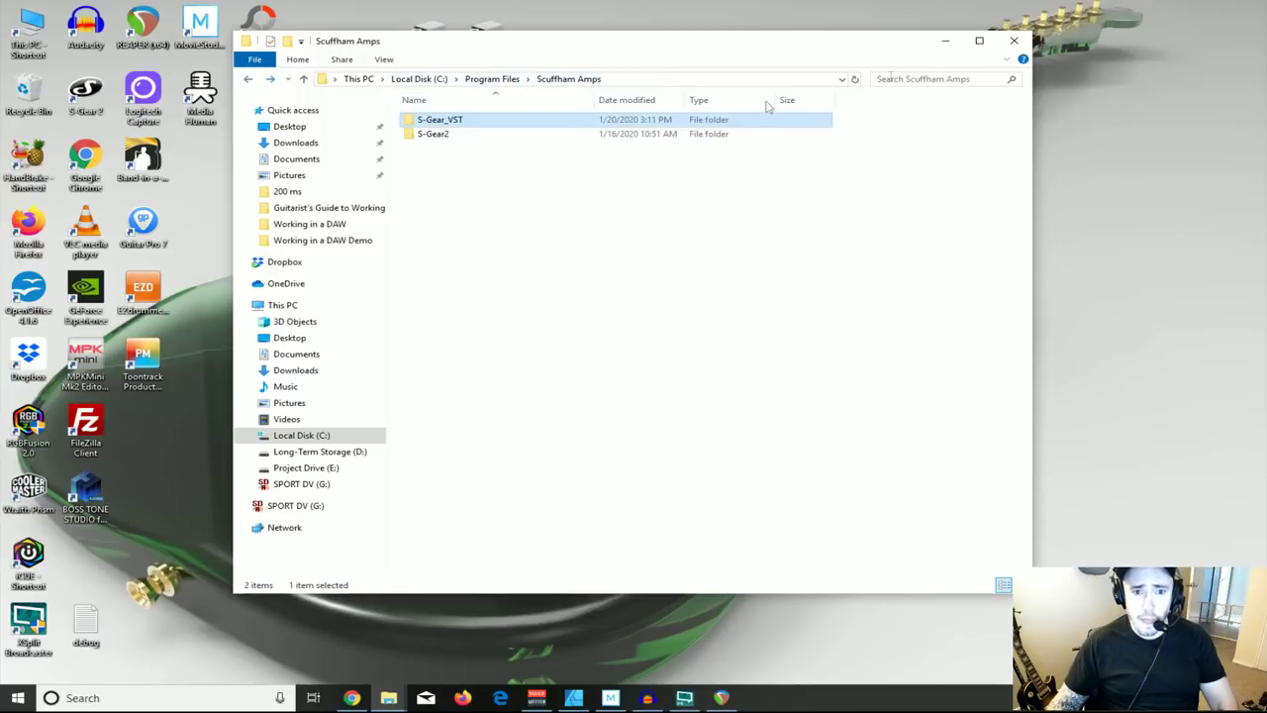
{"action": "left_click", "coordinate": [272, 81]}
{"action": "left_click", "coordinate": [249, 80]}
{"action": "left_click", "coordinate": [248, 80]}
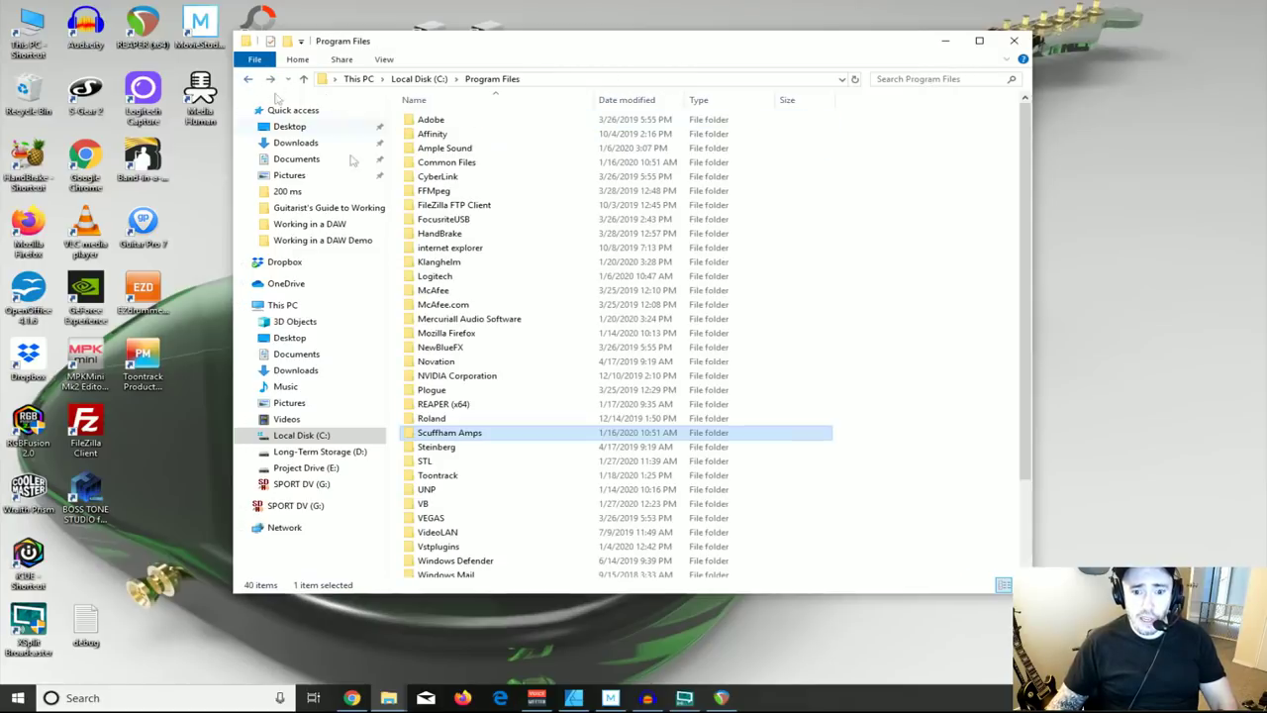
{"action": "double_click", "coordinate": [439, 449]}
{"action": "double_click", "coordinate": [421, 127]}
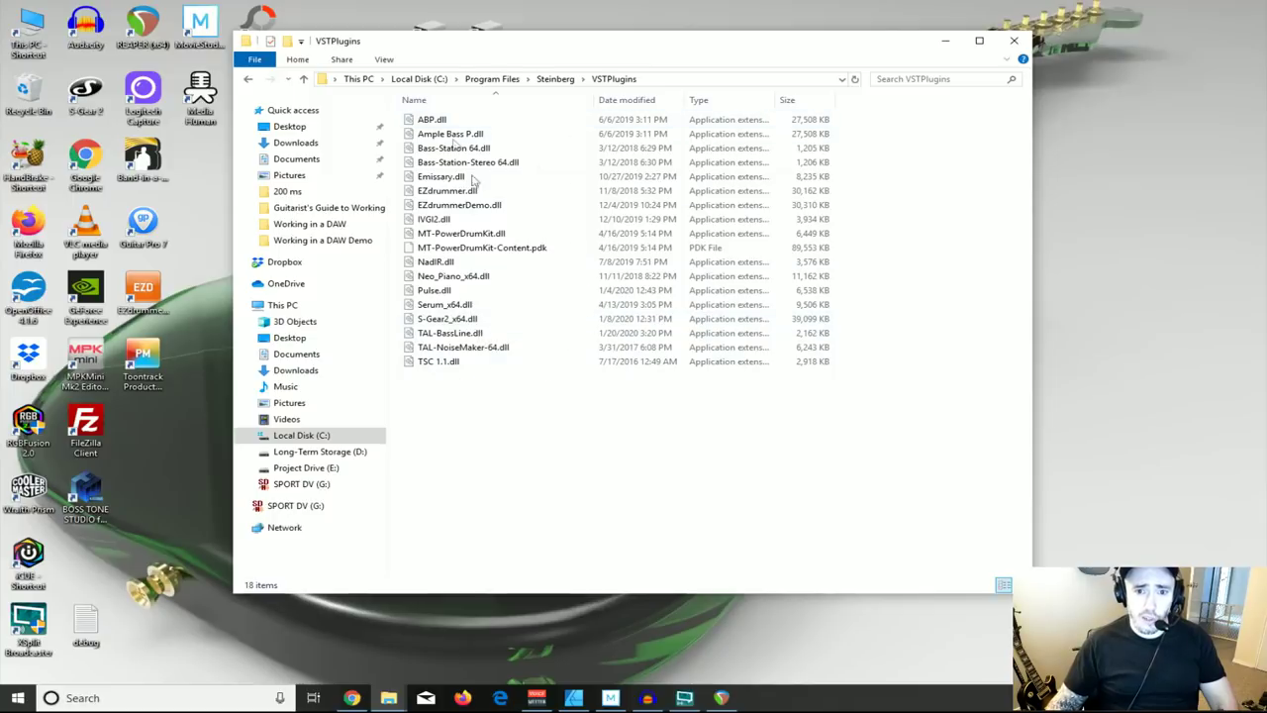
Step: Close File Explorer, switch back to REAPER, and review the VST plug-in paths in the preferences without changing them
{"action": "left_click", "coordinate": [1013, 40]}
{"action": "left_click", "coordinate": [722, 699]}
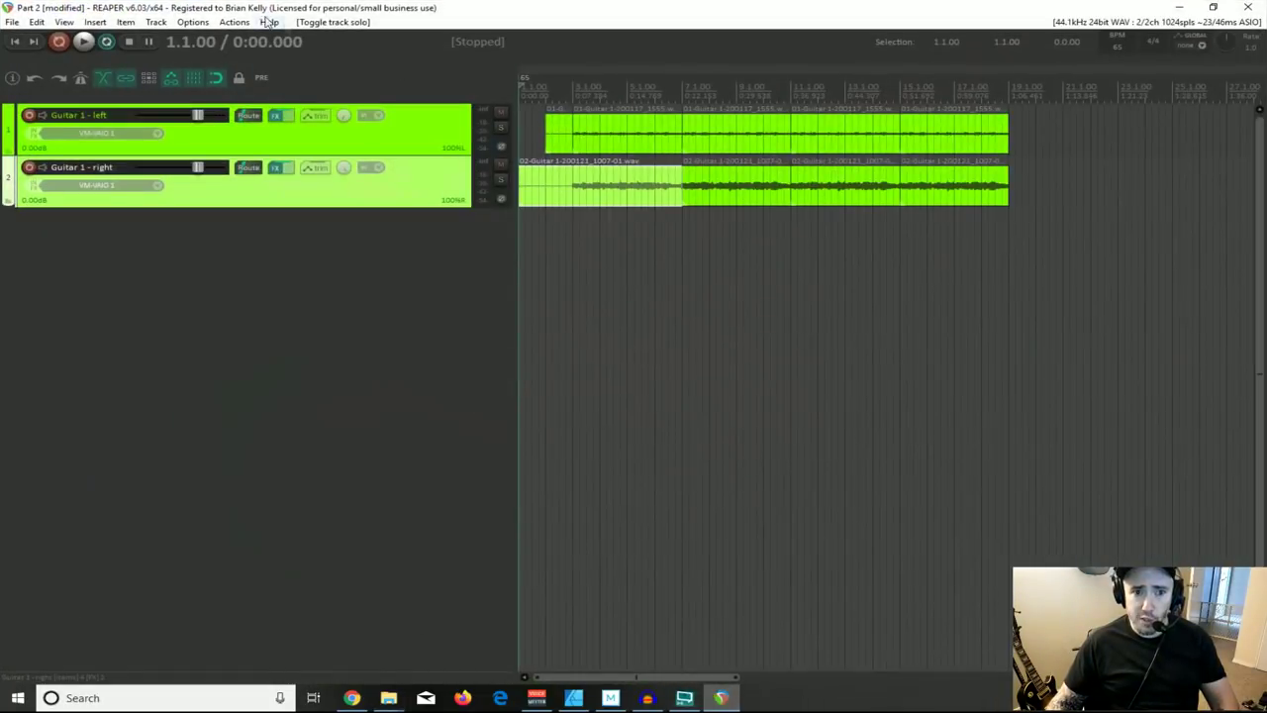
{"action": "left_click", "coordinate": [193, 22]}
{"action": "left_click", "coordinate": [237, 528]}
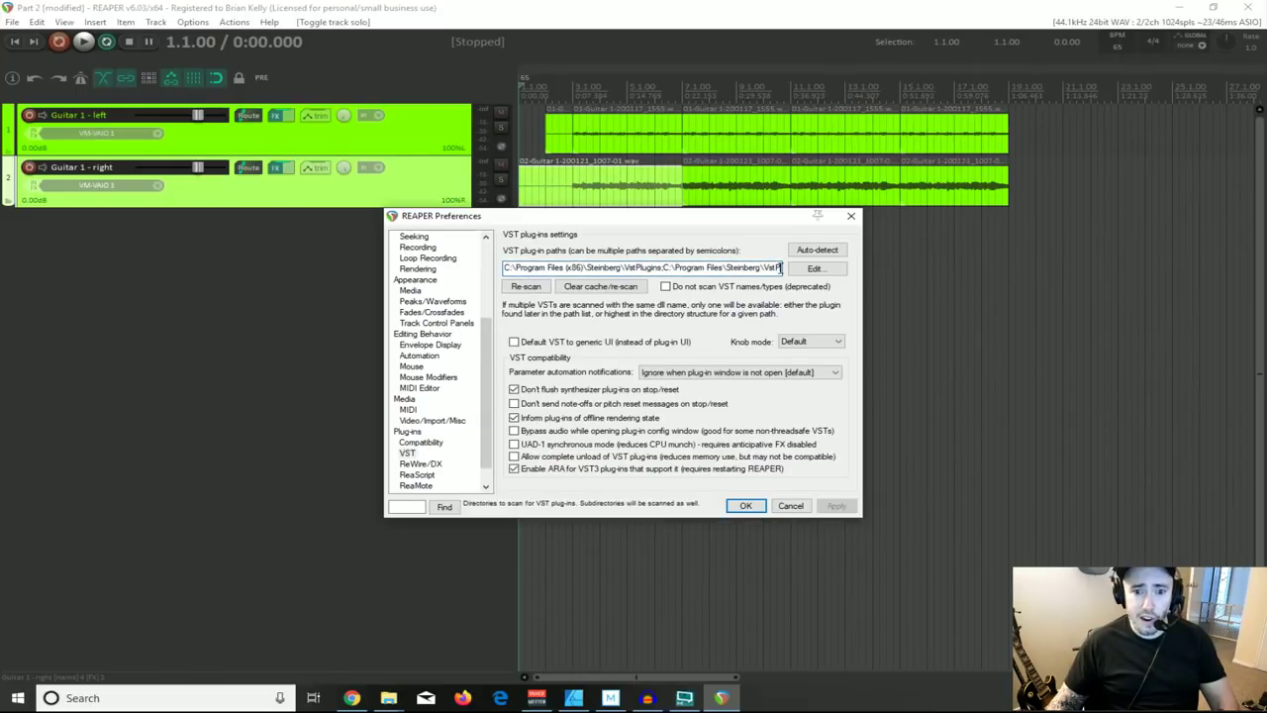
{"action": "left_click", "coordinate": [850, 216]}
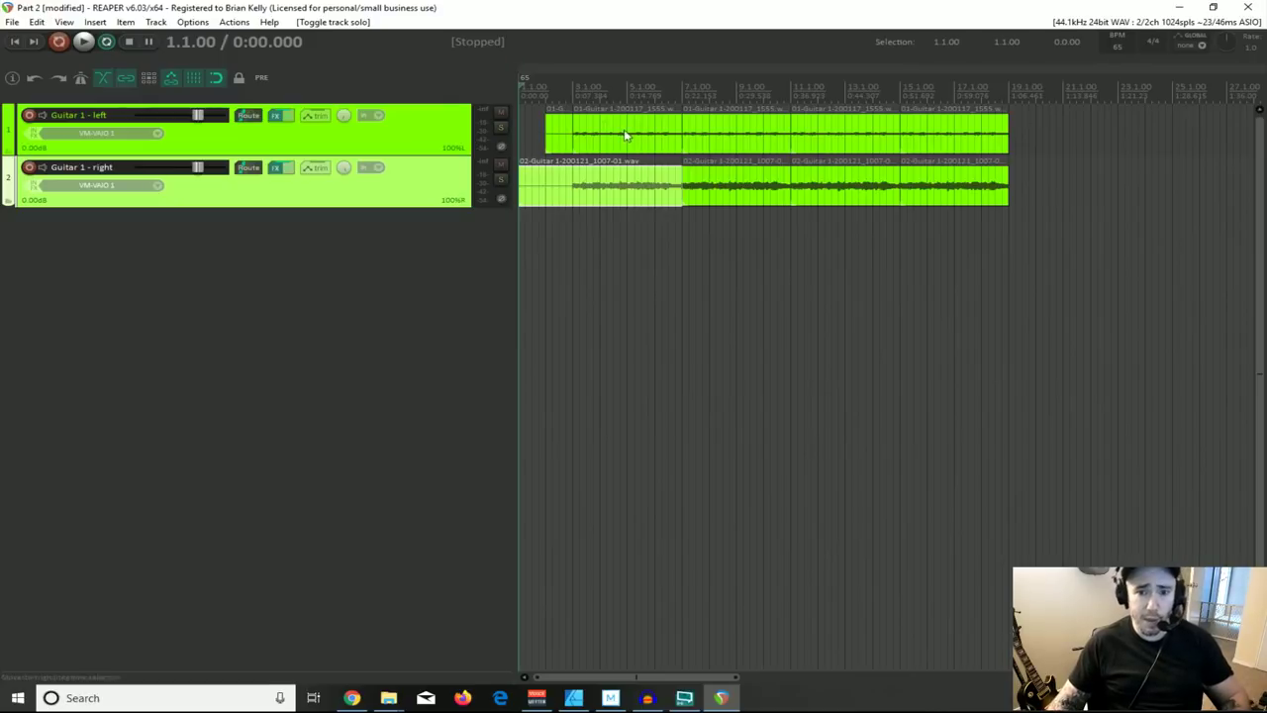
Step: Play both guitar tracks from measure 3 for a few measures, then stop
{"action": "left_click", "coordinate": [574, 183]}
{"action": "key", "text": "space"}
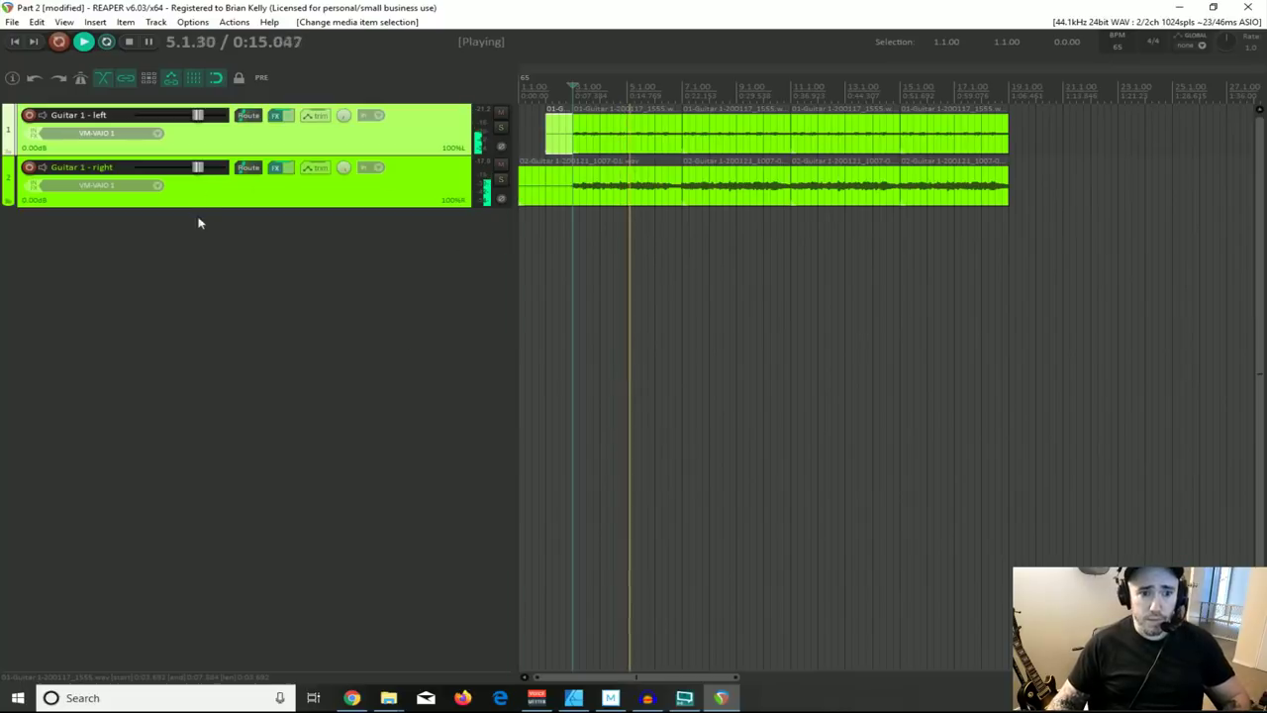
{"action": "key", "text": "space"}
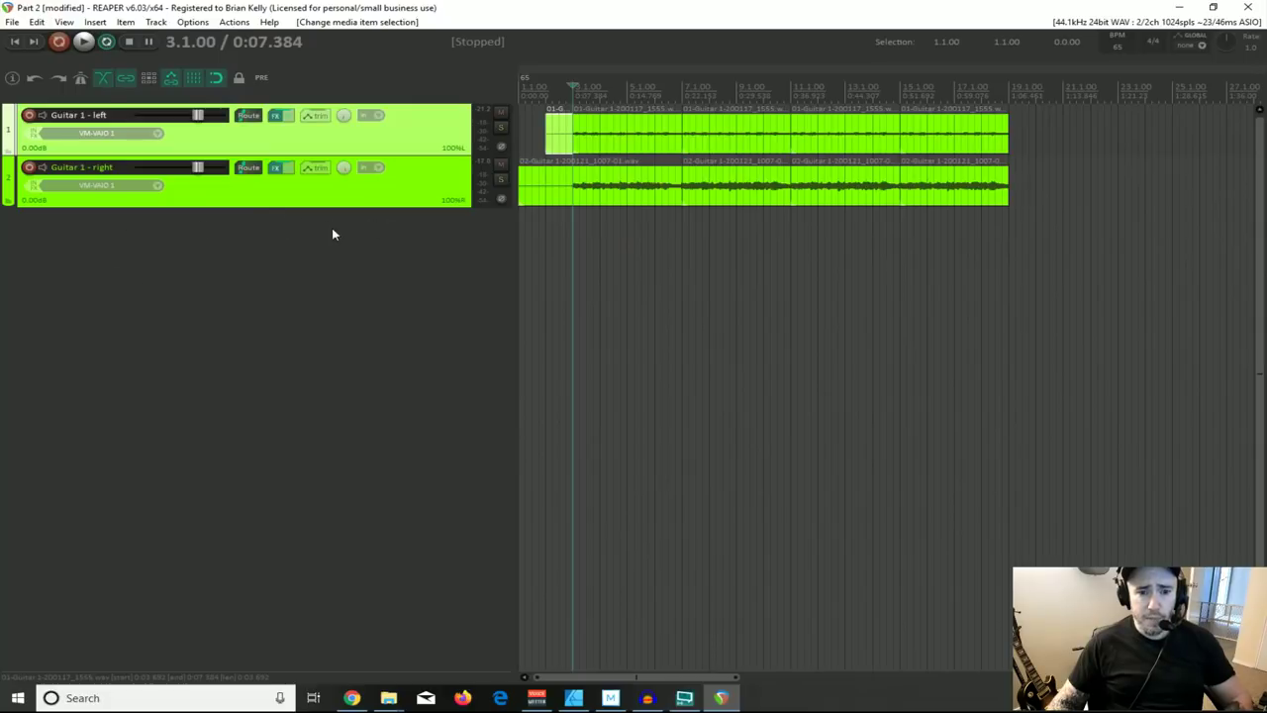
Step: Add a new track below the guitar tracks and load the MT-PowerDrumKit (MANDA AUDIO) instrument on it
{"action": "double_click", "coordinate": [218, 230]}
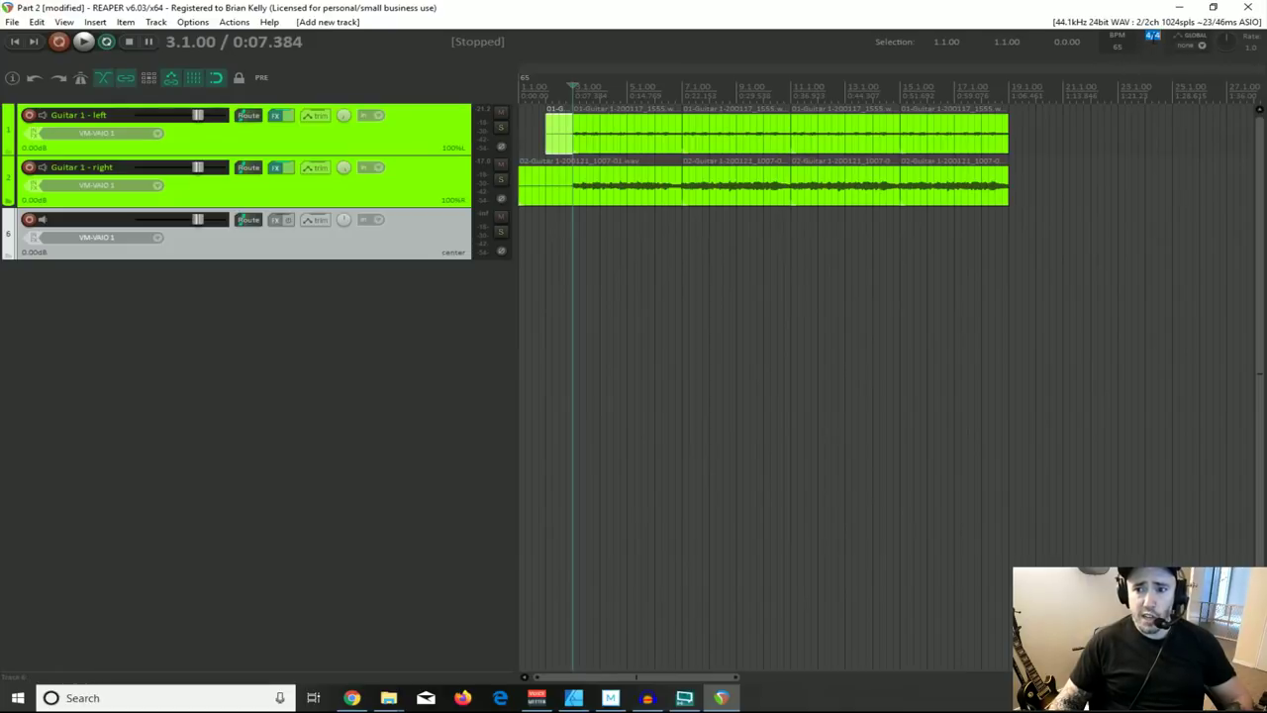
{"action": "left_click", "coordinate": [1168, 173]}
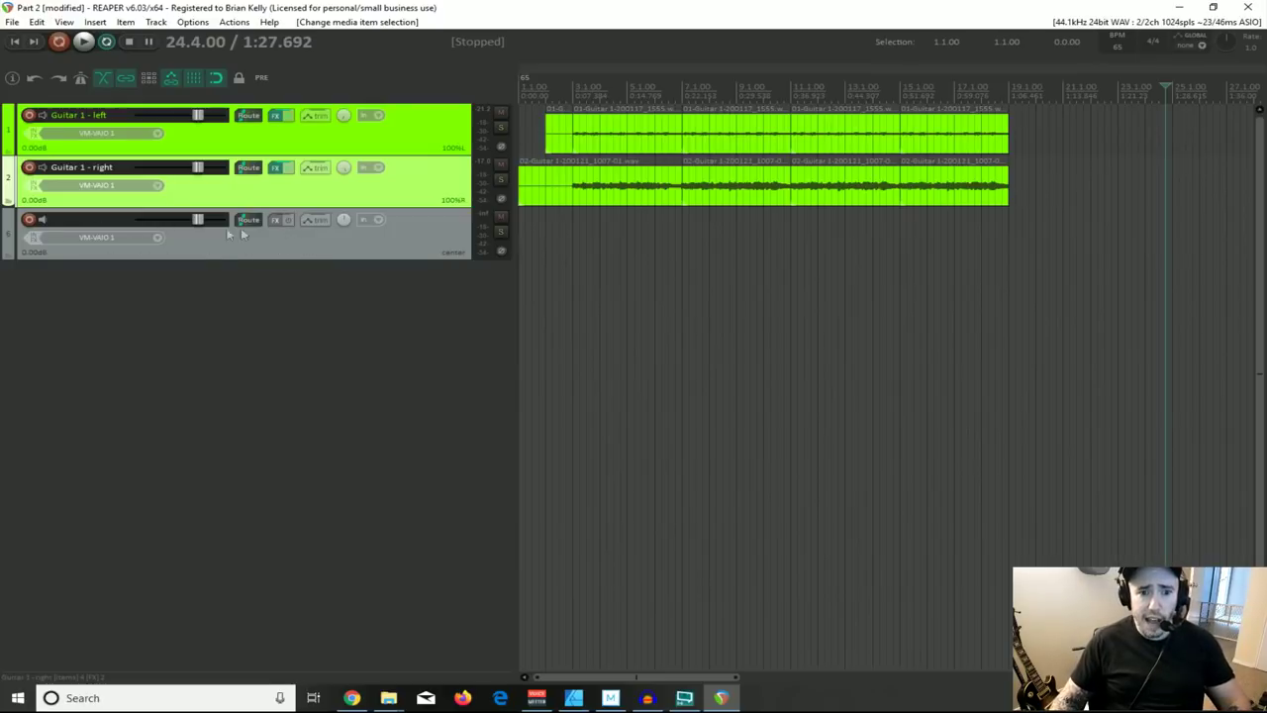
{"action": "left_click", "coordinate": [275, 220]}
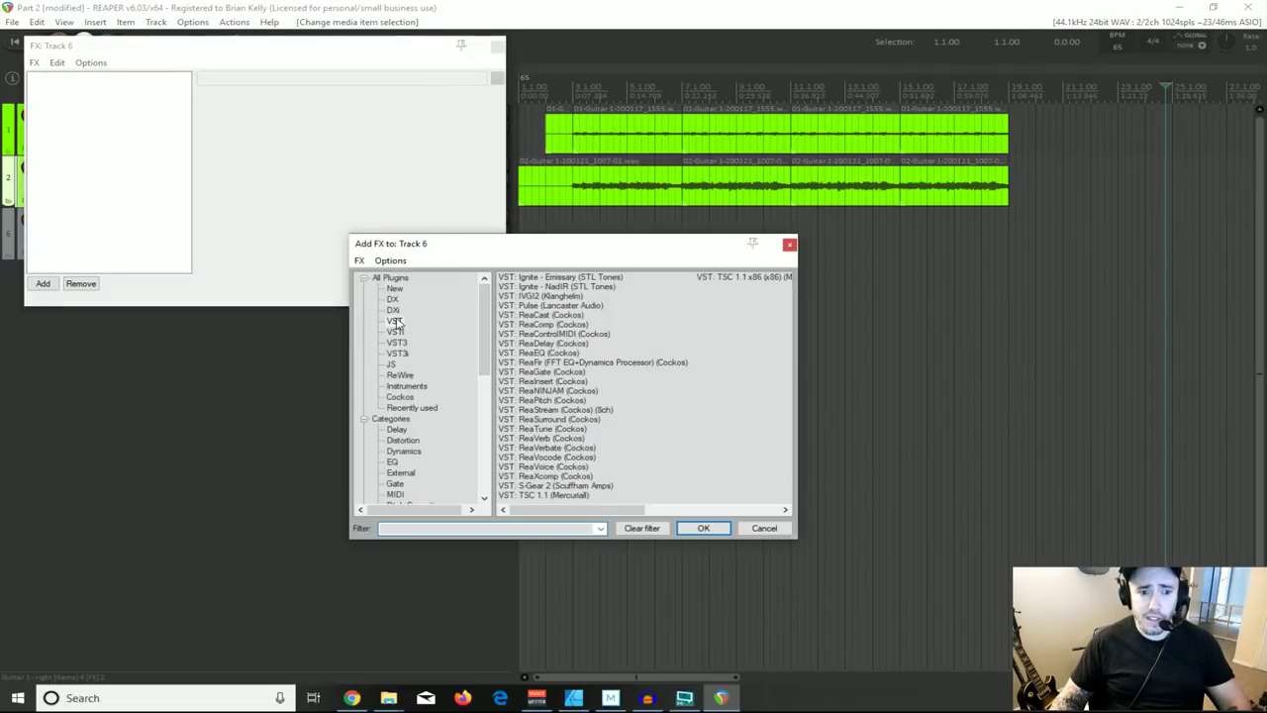
{"action": "left_click", "coordinate": [397, 385]}
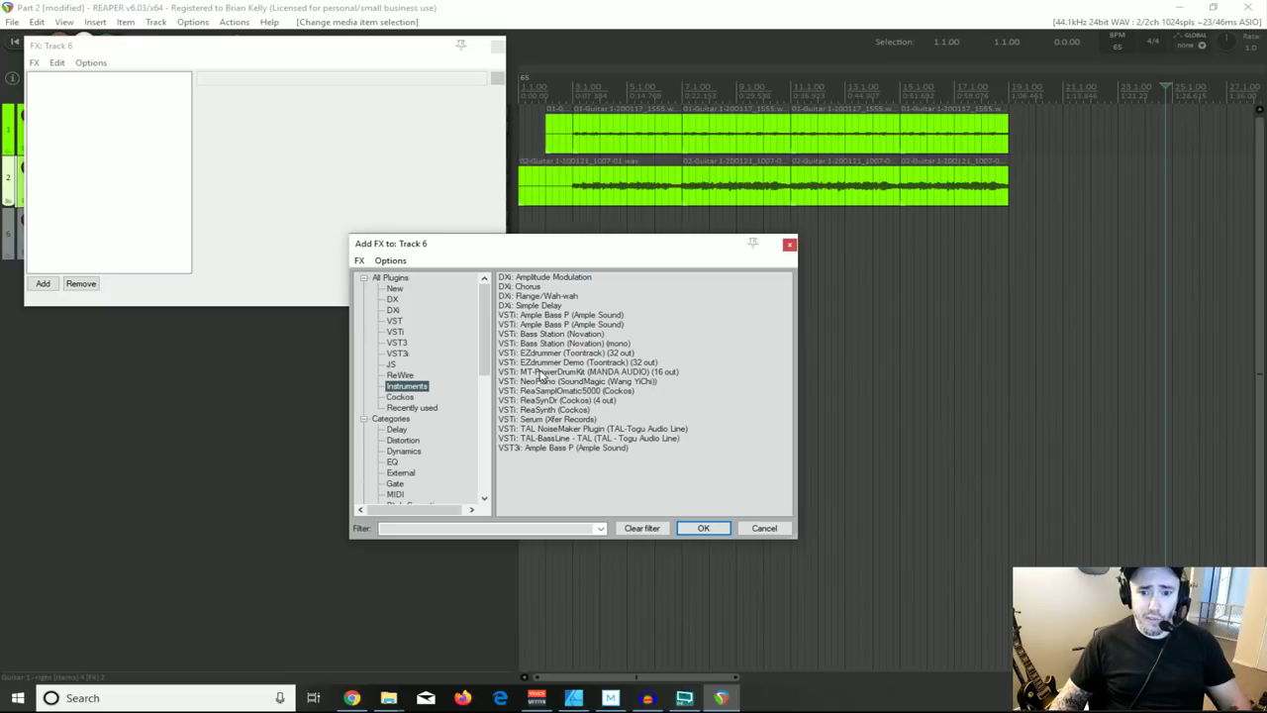
{"action": "left_click", "coordinate": [537, 372]}
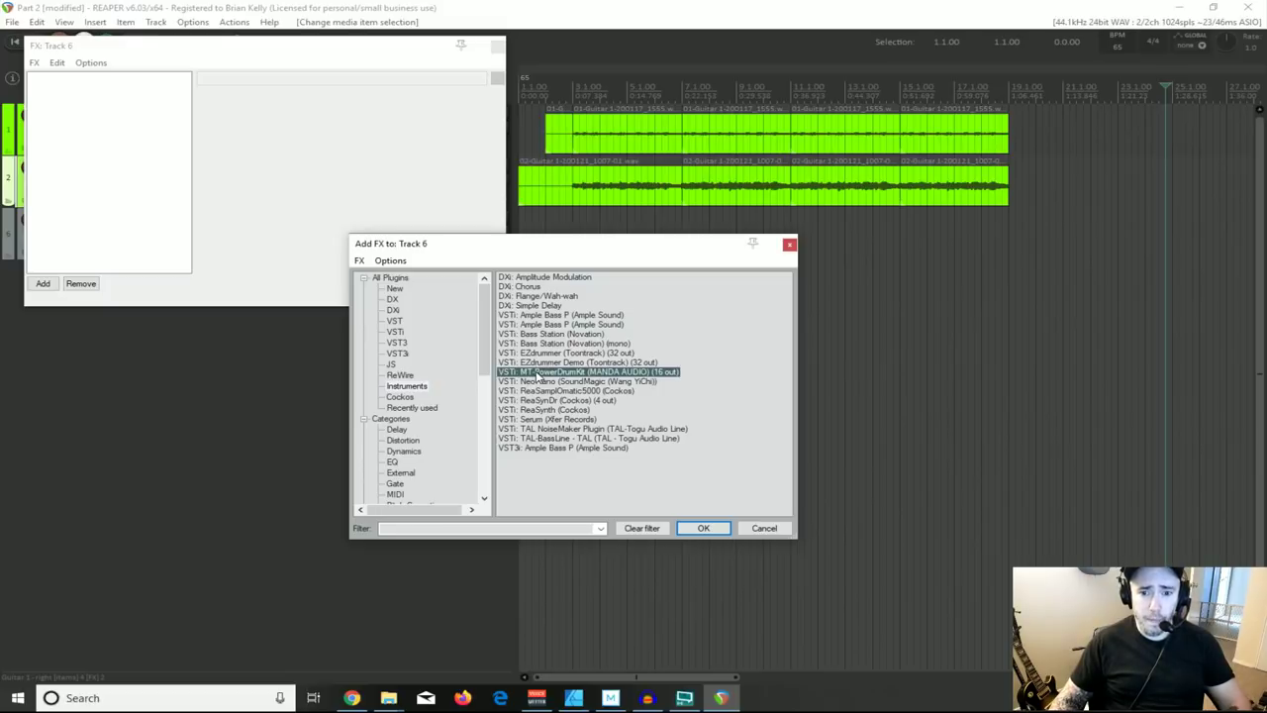
{"action": "left_click", "coordinate": [696, 528]}
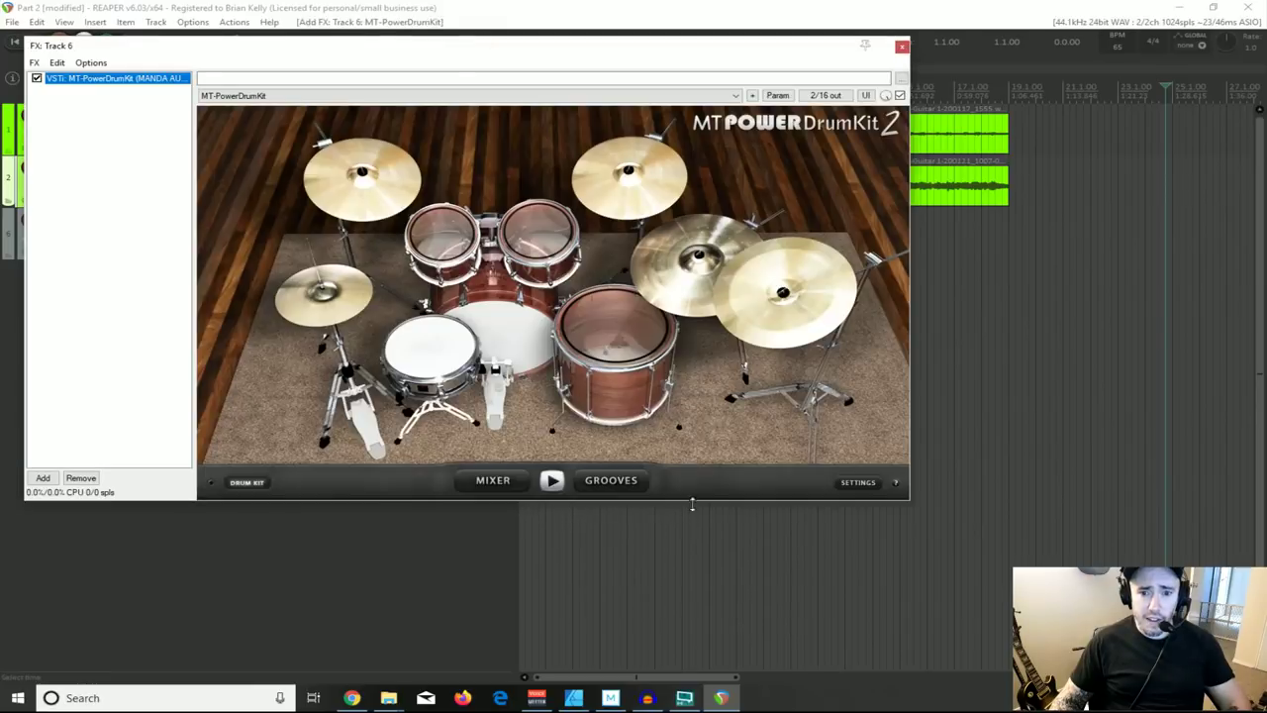
Step: Open the drum kit's groove library and audition Groove 01, 02 and 18 of the 8th Closed Hi-Hat style
{"action": "left_click_drag", "start_coordinate": [429, 48], "coordinate": [442, 133]}
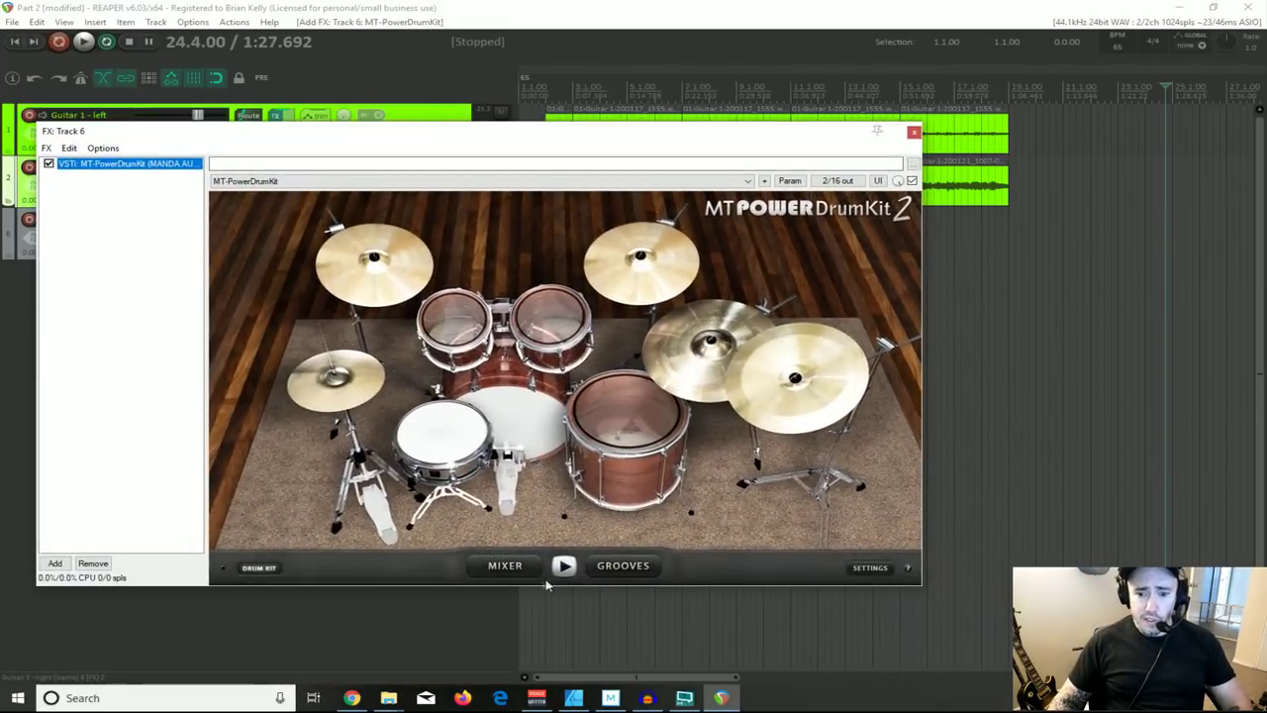
{"action": "left_click", "coordinate": [620, 568]}
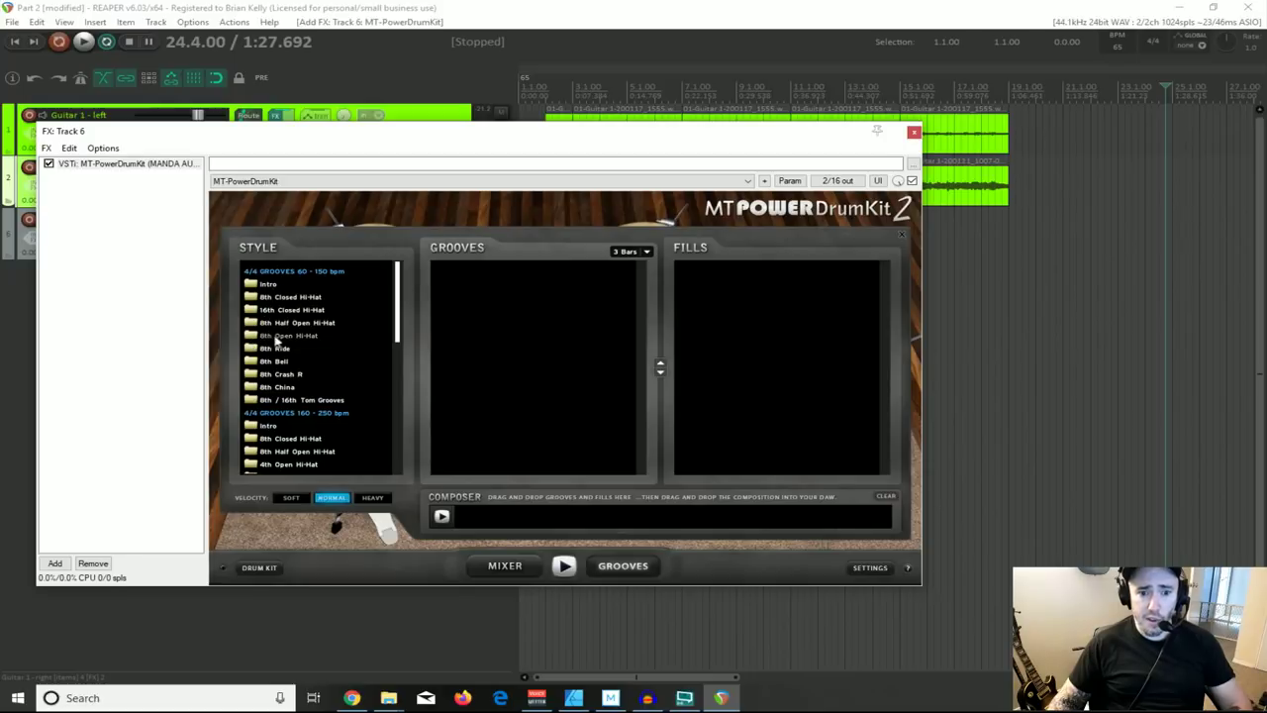
{"action": "left_click", "coordinate": [280, 300]}
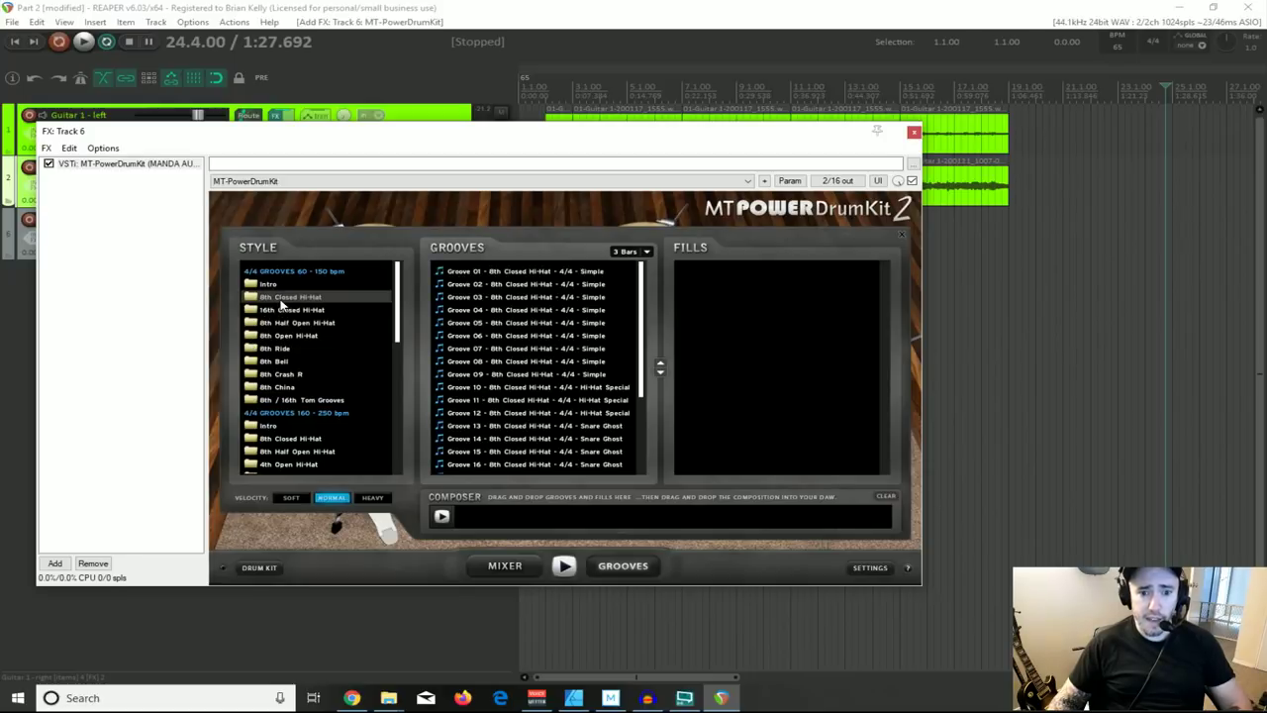
{"action": "left_click", "coordinate": [481, 277]}
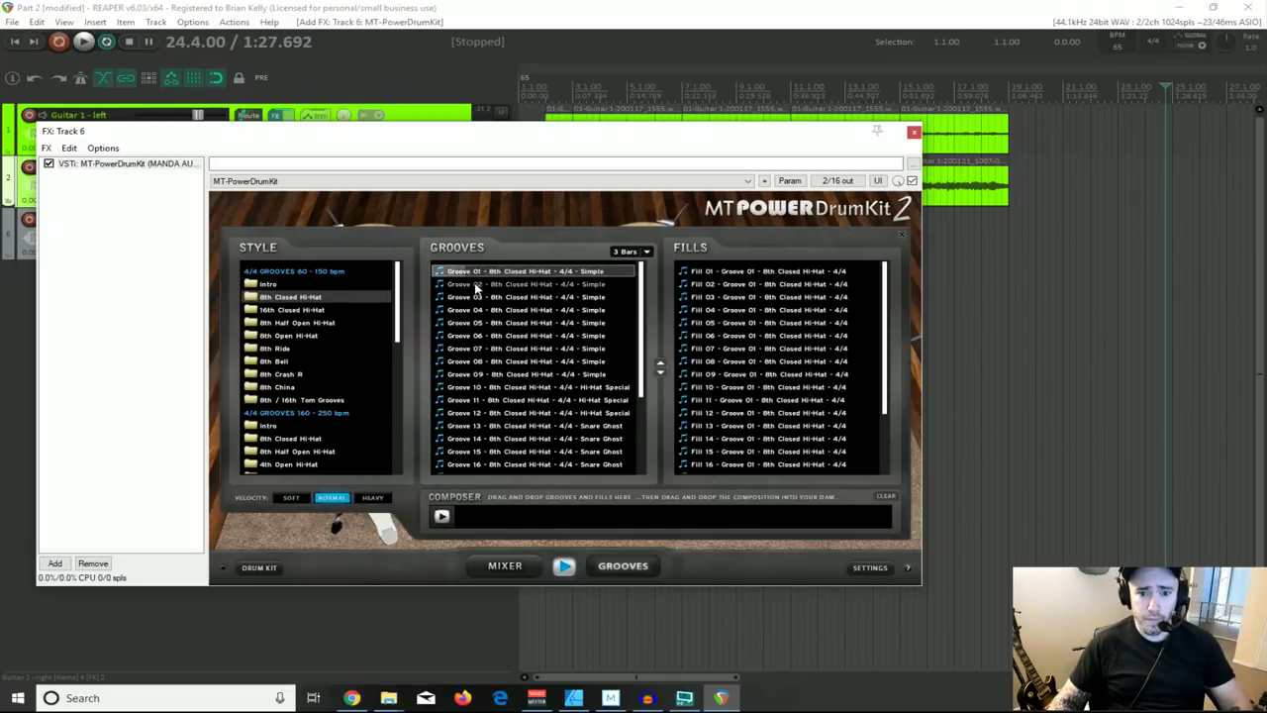
{"action": "left_click", "coordinate": [491, 286]}
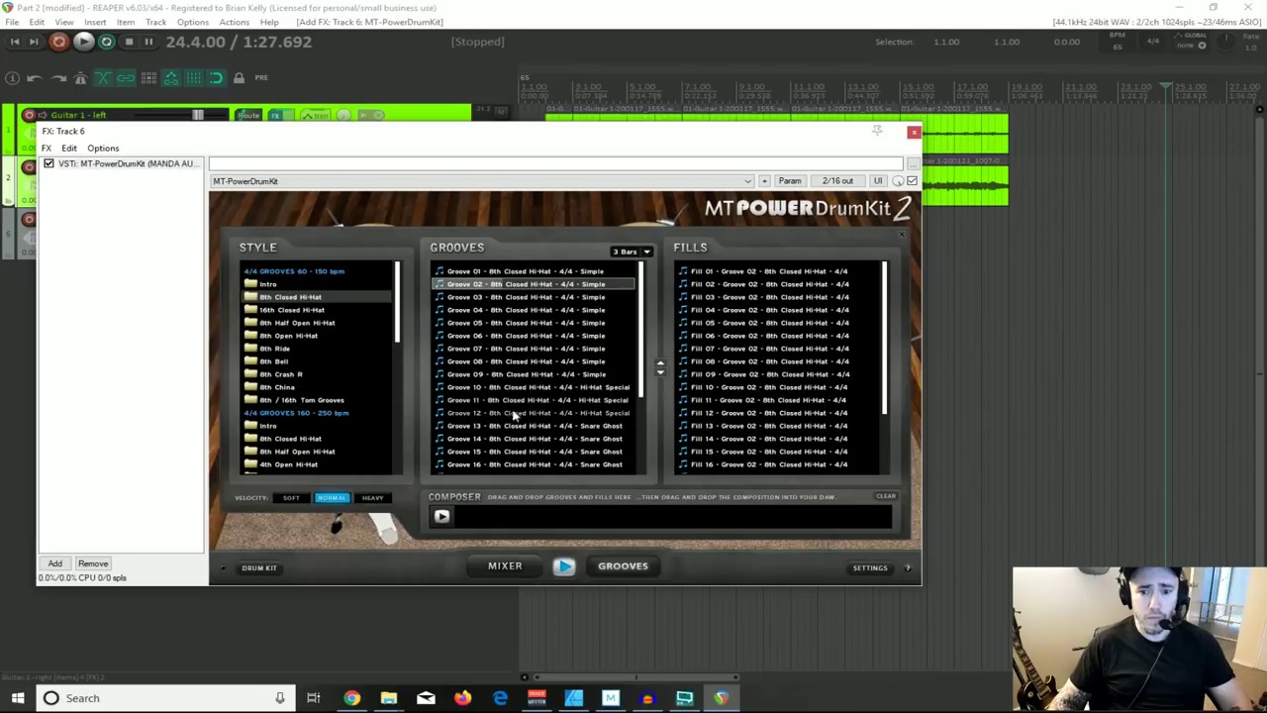
{"action": "scroll", "coordinate": [554, 406], "scroll_direction": "down", "scroll_amount": 2}
{"action": "left_click", "coordinate": [562, 408]}
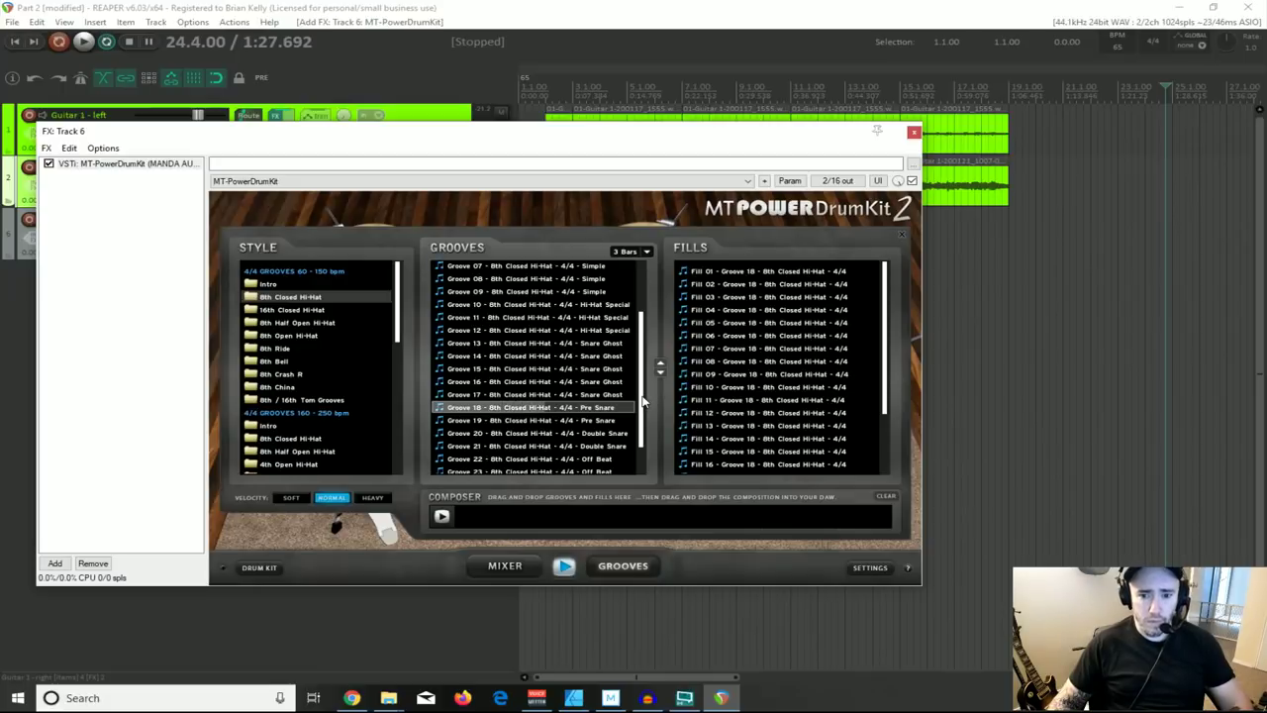
{"action": "key", "text": "space"}
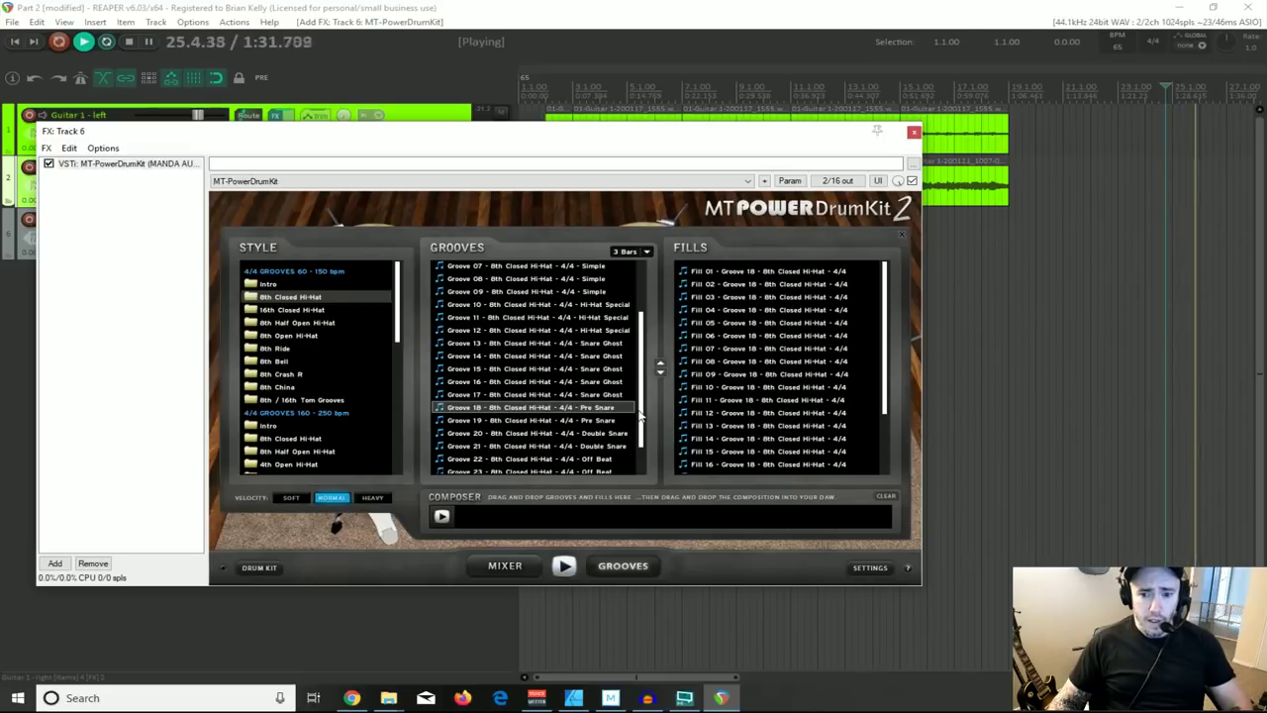
{"action": "left_click_drag", "start_coordinate": [643, 418], "coordinate": [659, 302]}
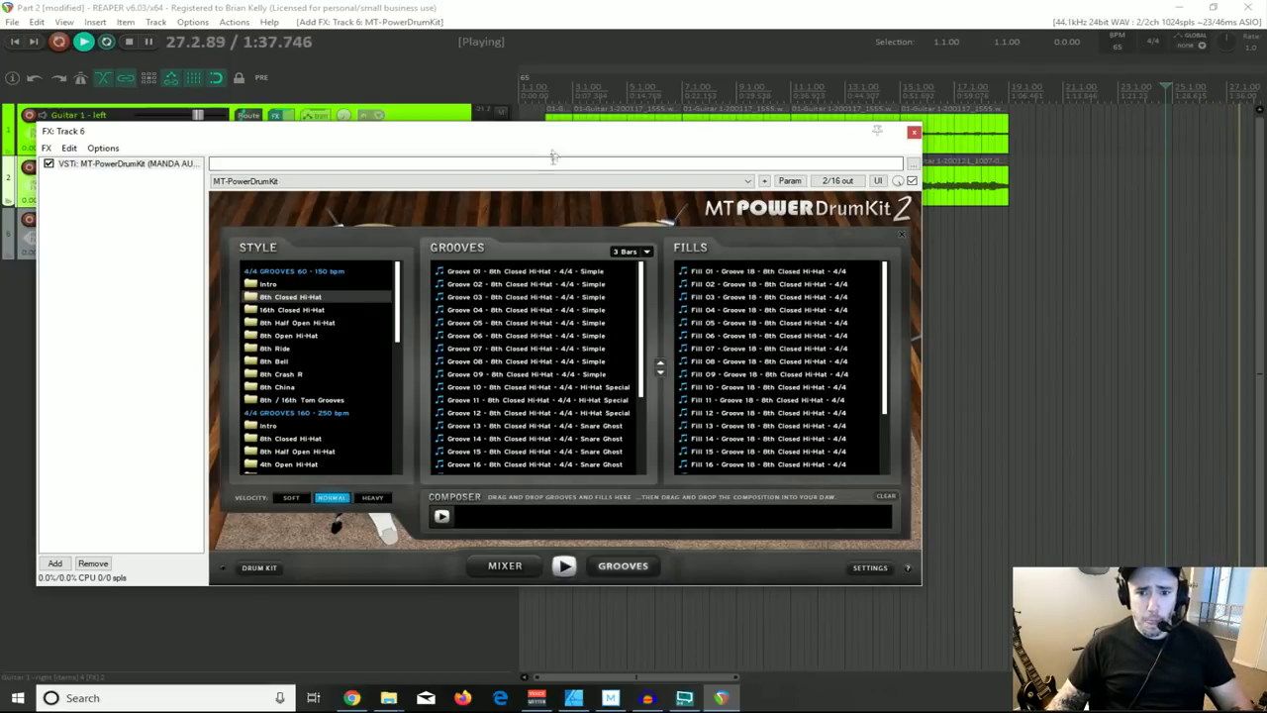
Step: Move the drum kit window below the tracks so the timeline is clear, and stop playback
{"action": "left_click_drag", "start_coordinate": [536, 141], "coordinate": [597, 339]}
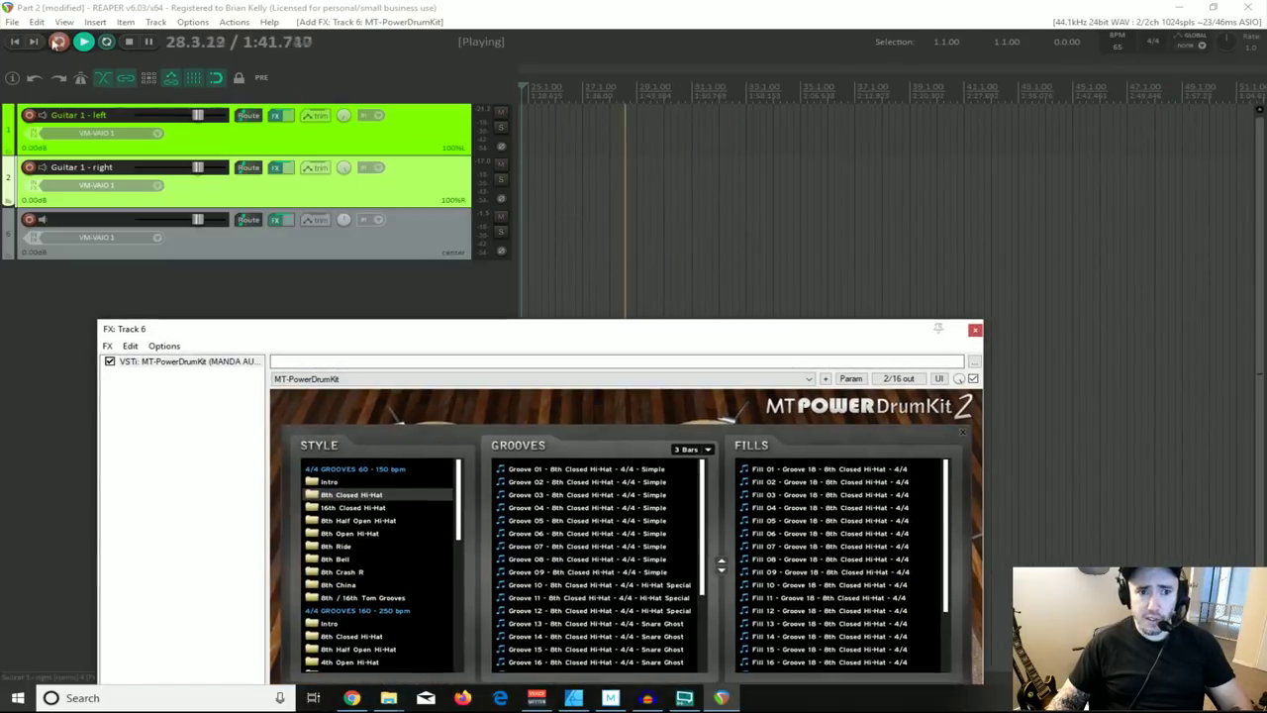
{"action": "left_click", "coordinate": [130, 44]}
{"action": "scroll", "coordinate": [668, 226], "scroll_direction": "down", "scroll_amount": 5}
{"action": "scroll", "coordinate": [555, 218], "scroll_direction": "up", "scroll_amount": 2}
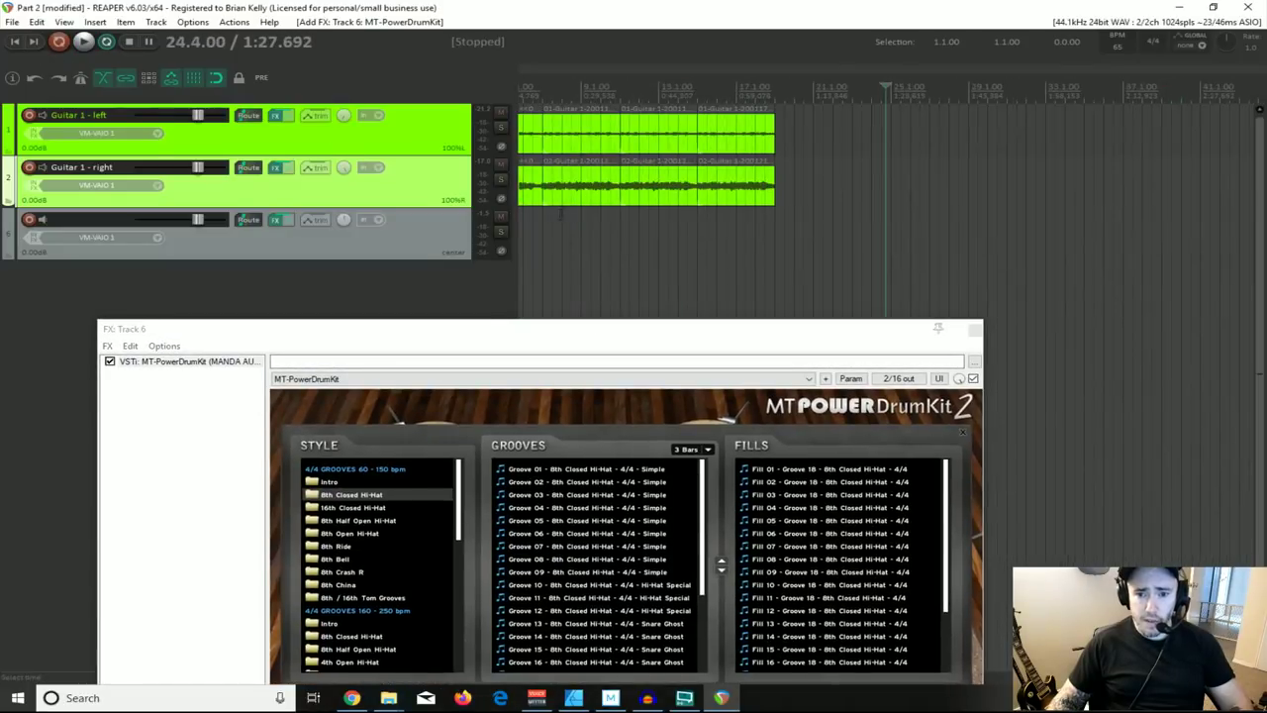
Step: Place Groove 01 - 8th Closed Hi-Hat - 4/4 - Simple on the drum track at measure 7
{"action": "left_click", "coordinate": [542, 218]}
{"action": "scroll", "coordinate": [543, 218], "scroll_direction": "up", "scroll_amount": 3}
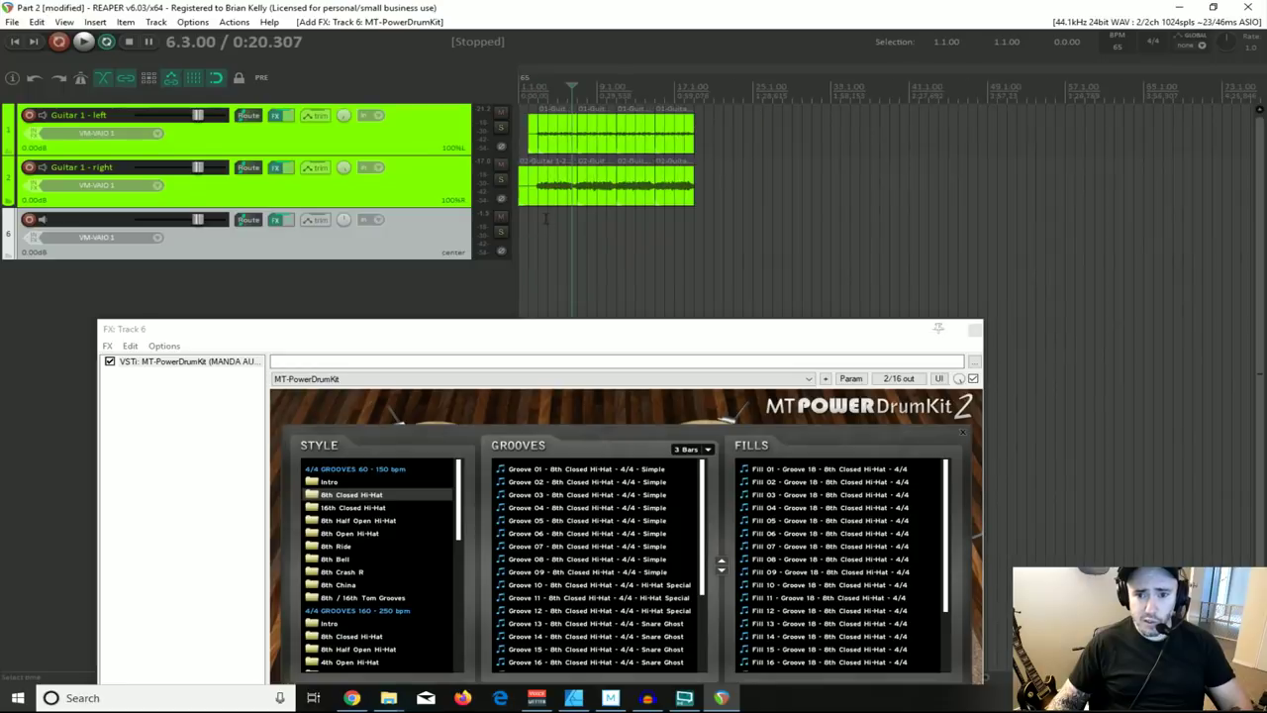
{"action": "left_click", "coordinate": [636, 213]}
{"action": "key", "text": "space"}
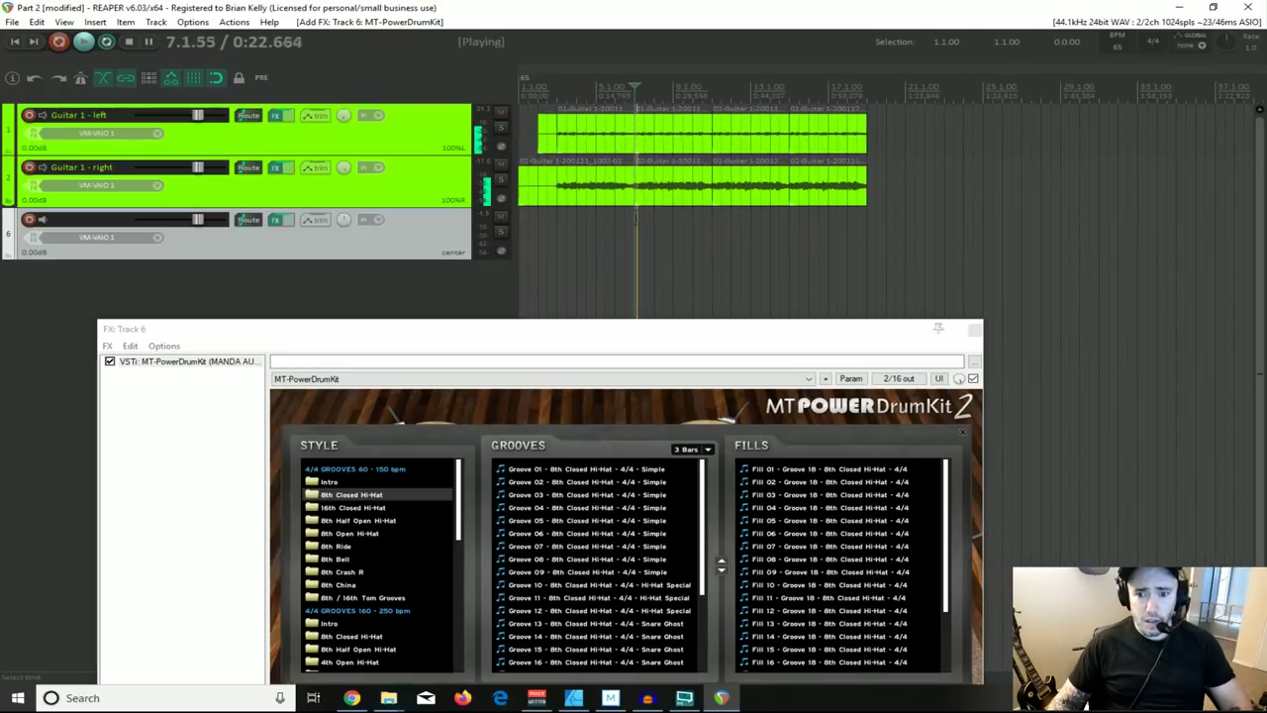
{"action": "key", "text": "space"}
{"action": "left_click", "coordinate": [535, 471]}
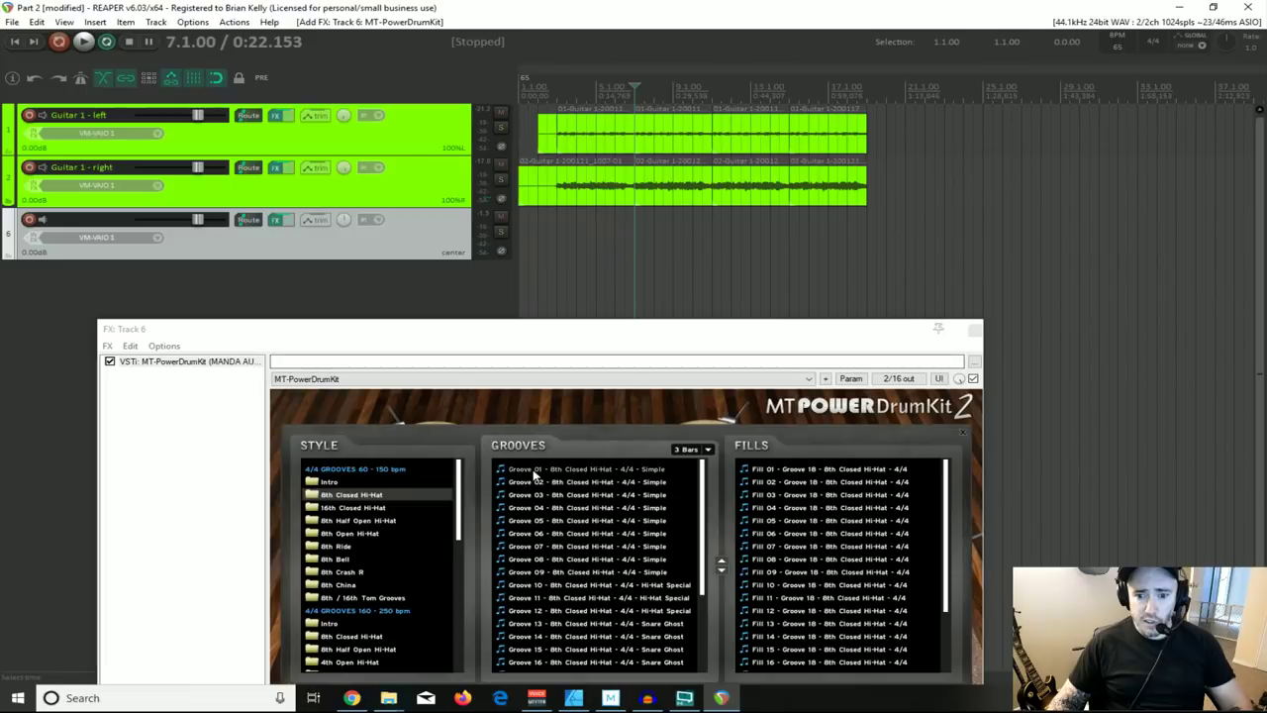
{"action": "left_click_drag", "start_coordinate": [535, 472], "coordinate": [648, 238]}
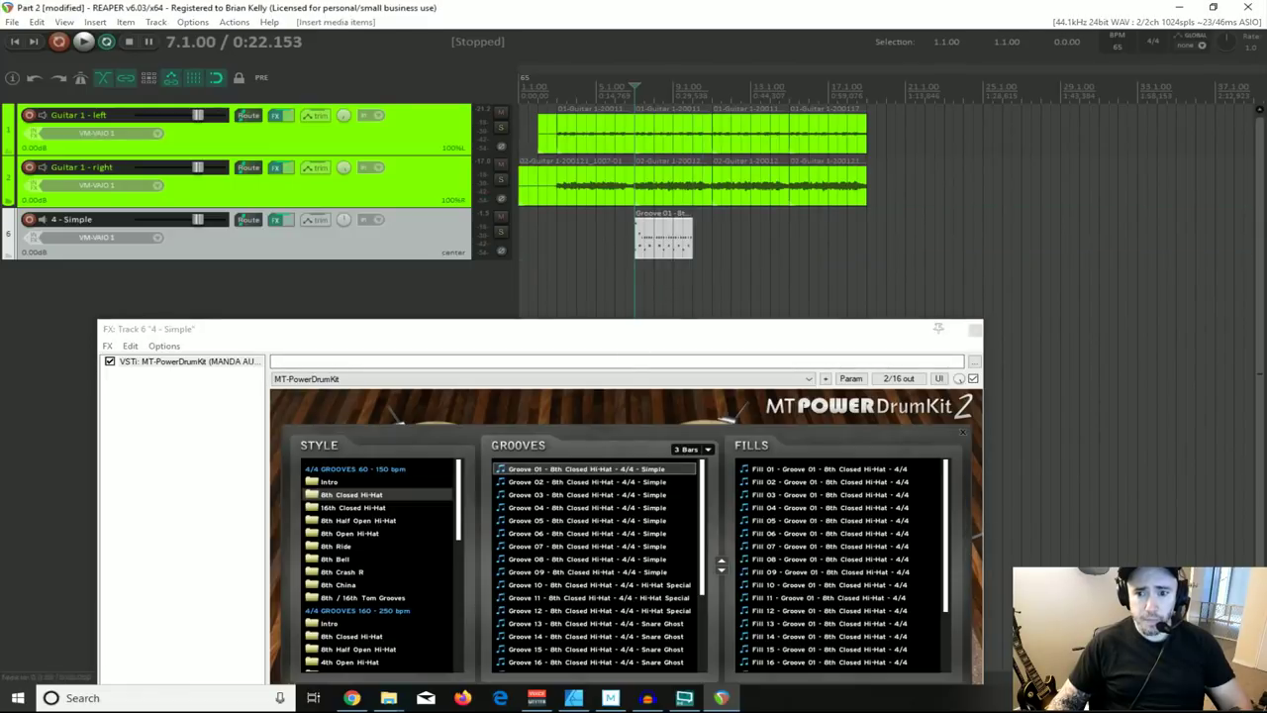
Step: Play the drum groove together with the guitars from position 6.2.00, then stop playback
{"action": "scroll", "coordinate": [658, 241], "scroll_direction": "up", "scroll_amount": 4}
{"action": "left_click", "coordinate": [802, 227]}
{"action": "key", "text": "space"}
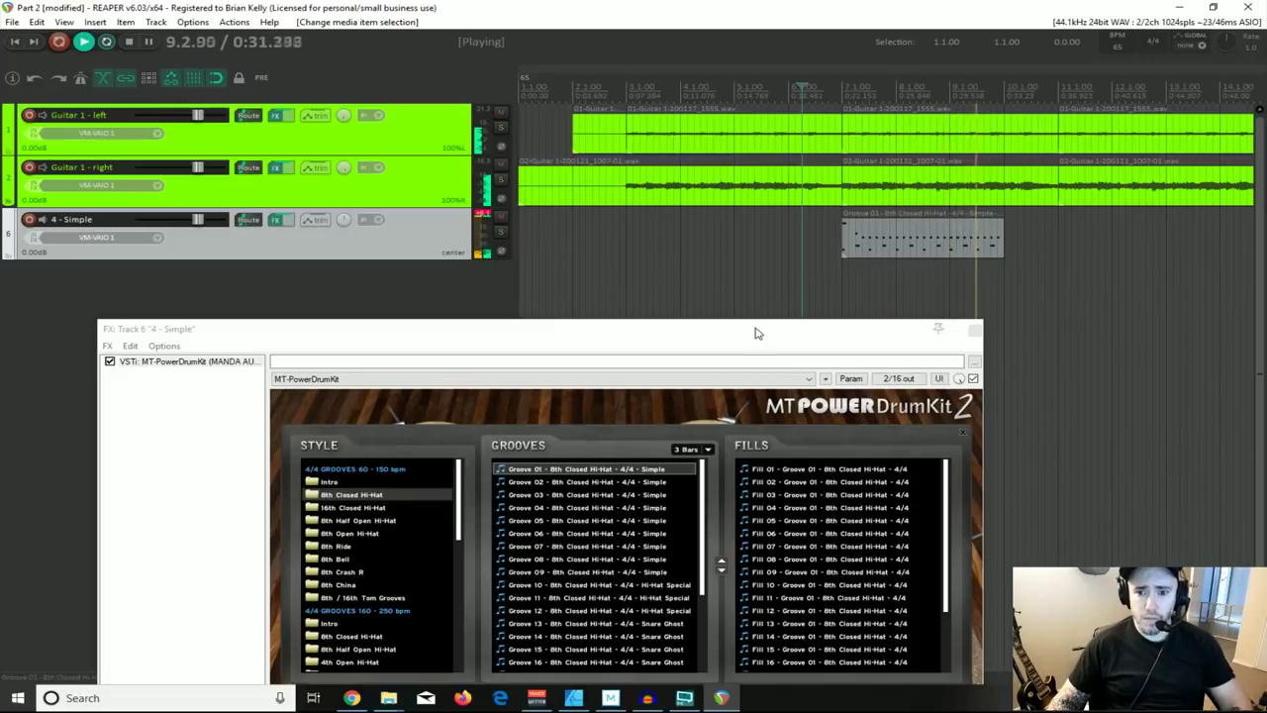
{"action": "key", "text": "space"}
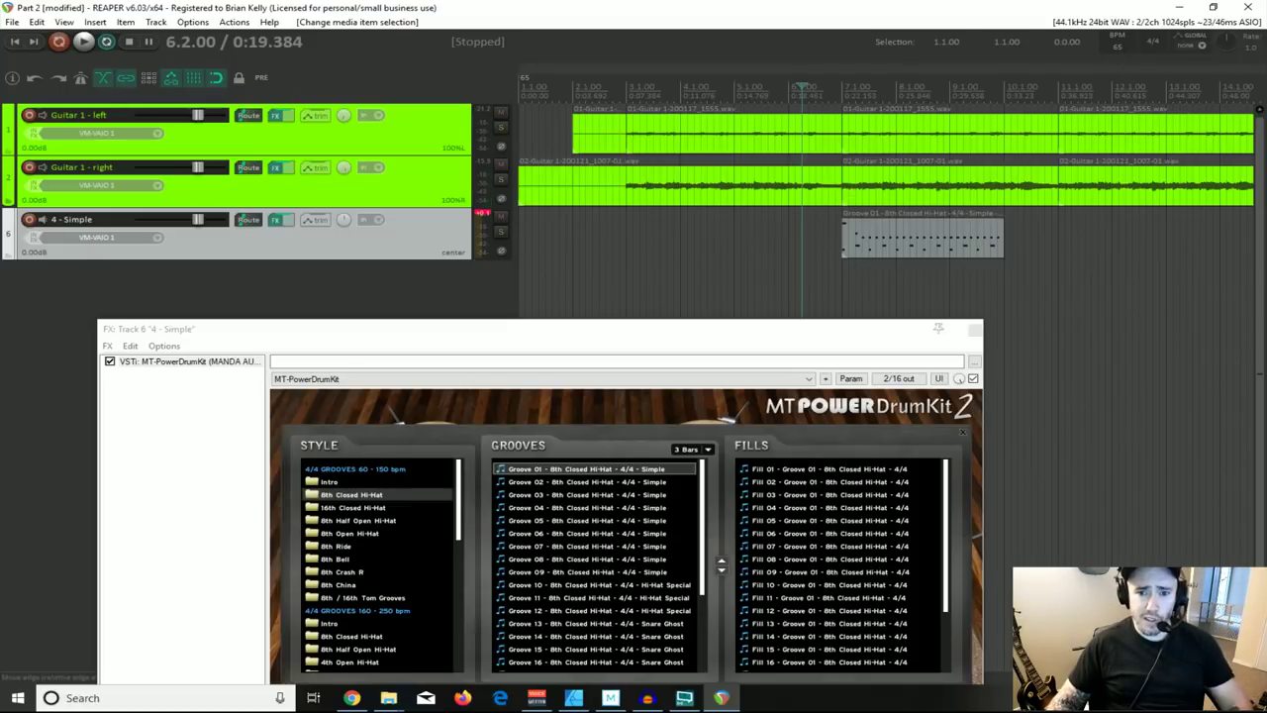
{"action": "scroll", "coordinate": [767, 281], "scroll_direction": "down", "scroll_amount": 5}
{"action": "scroll", "coordinate": [767, 282], "scroll_direction": "up", "scroll_amount": 5}
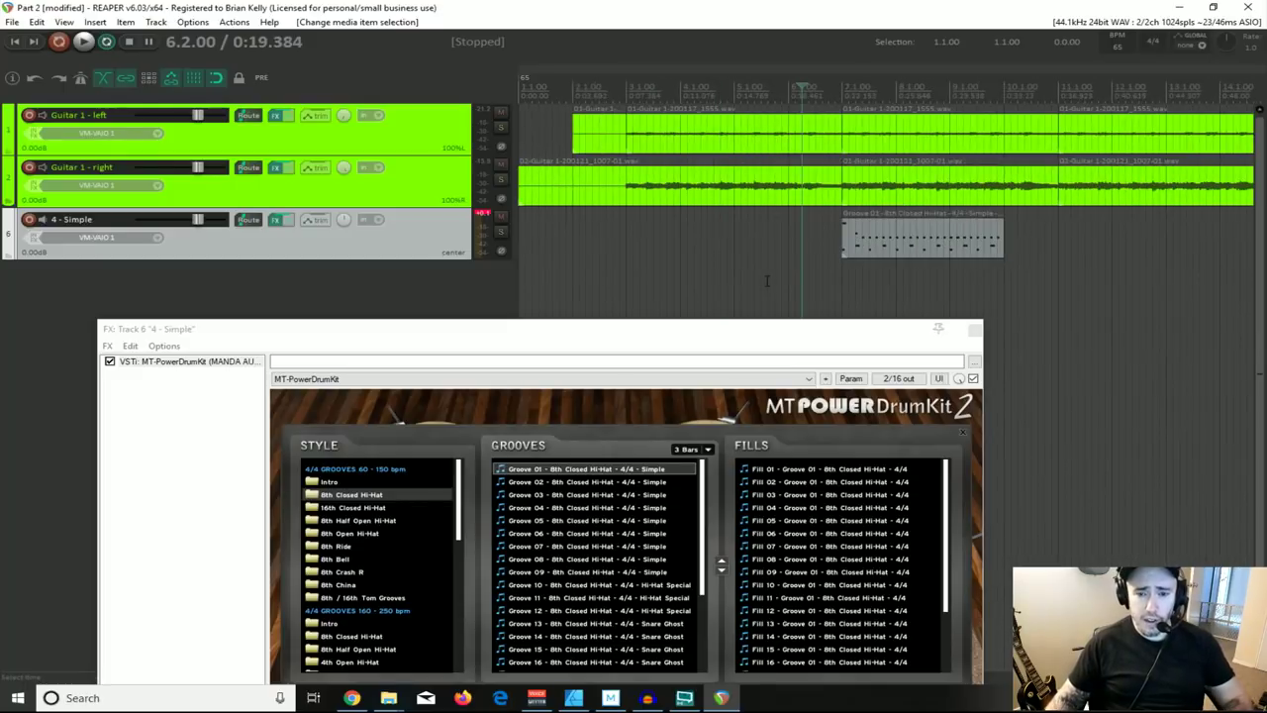
Step: Place Fill 04 - Groove 01 - 8th Closed Hi-Hat - 4/4 directly after the groove on the drum track and play from measure 7
{"action": "scroll", "coordinate": [816, 250], "scroll_direction": "down", "scroll_amount": 2}
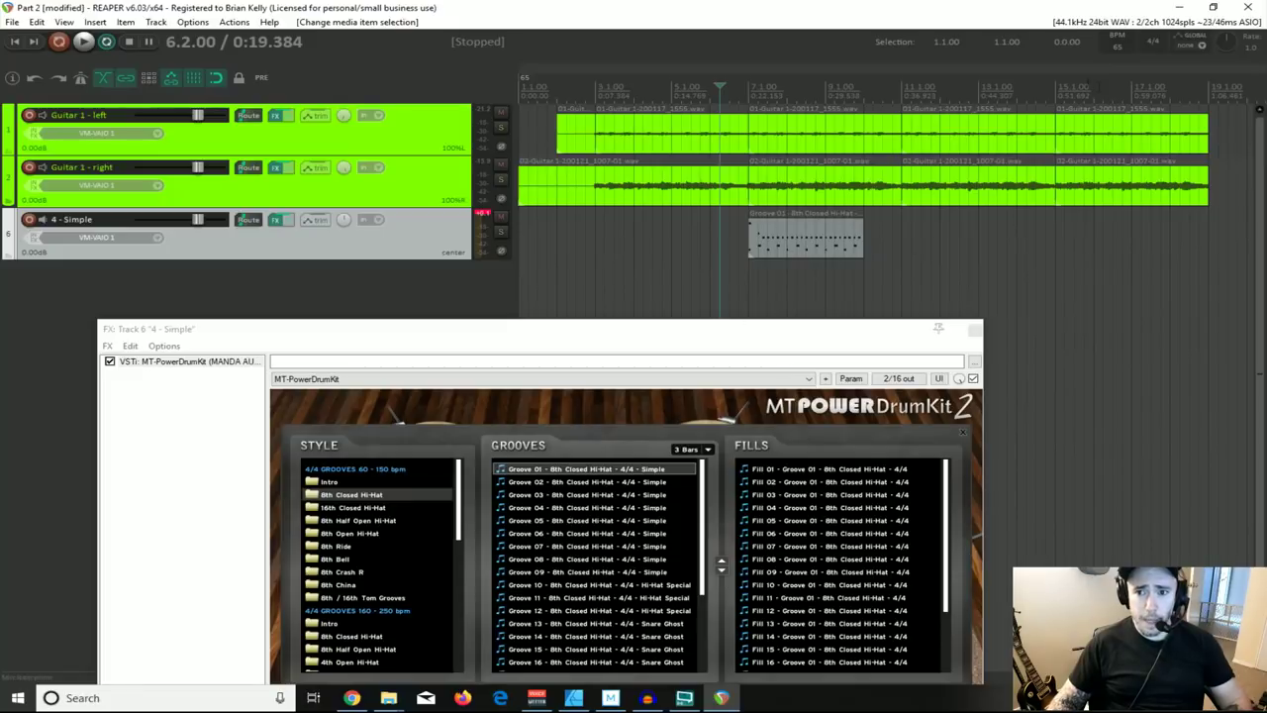
{"action": "left_click", "coordinate": [817, 242]}
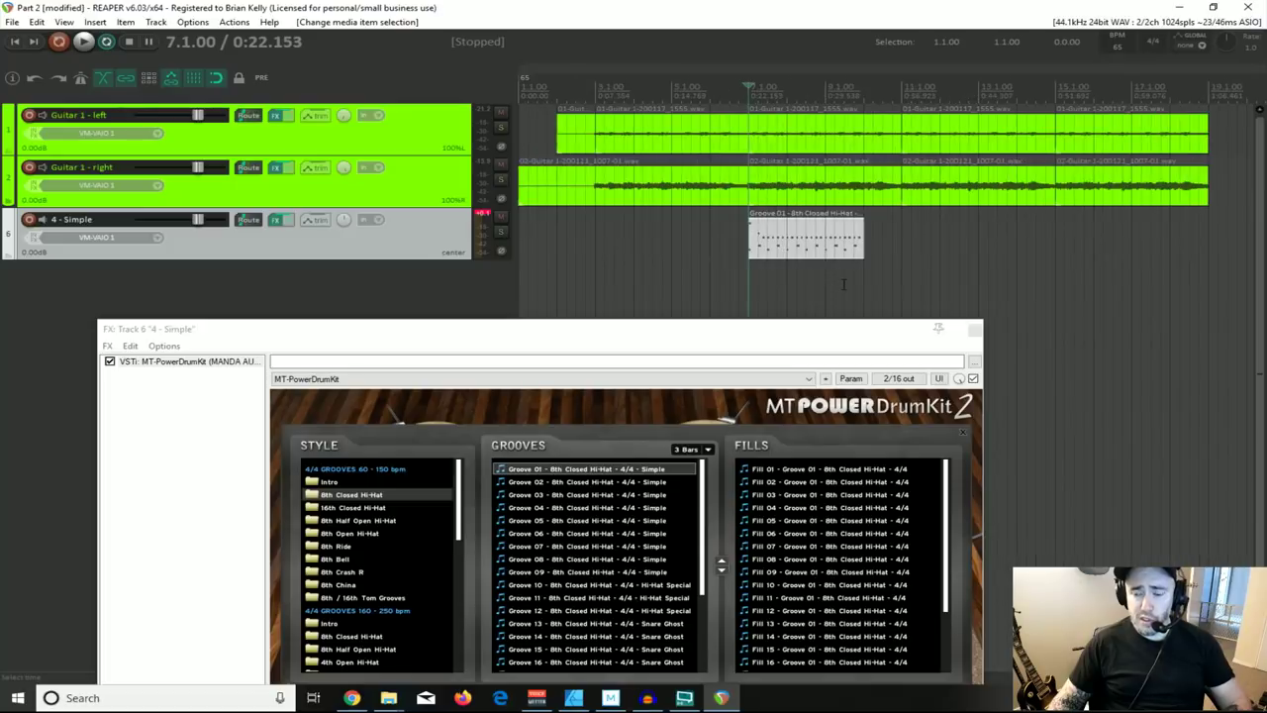
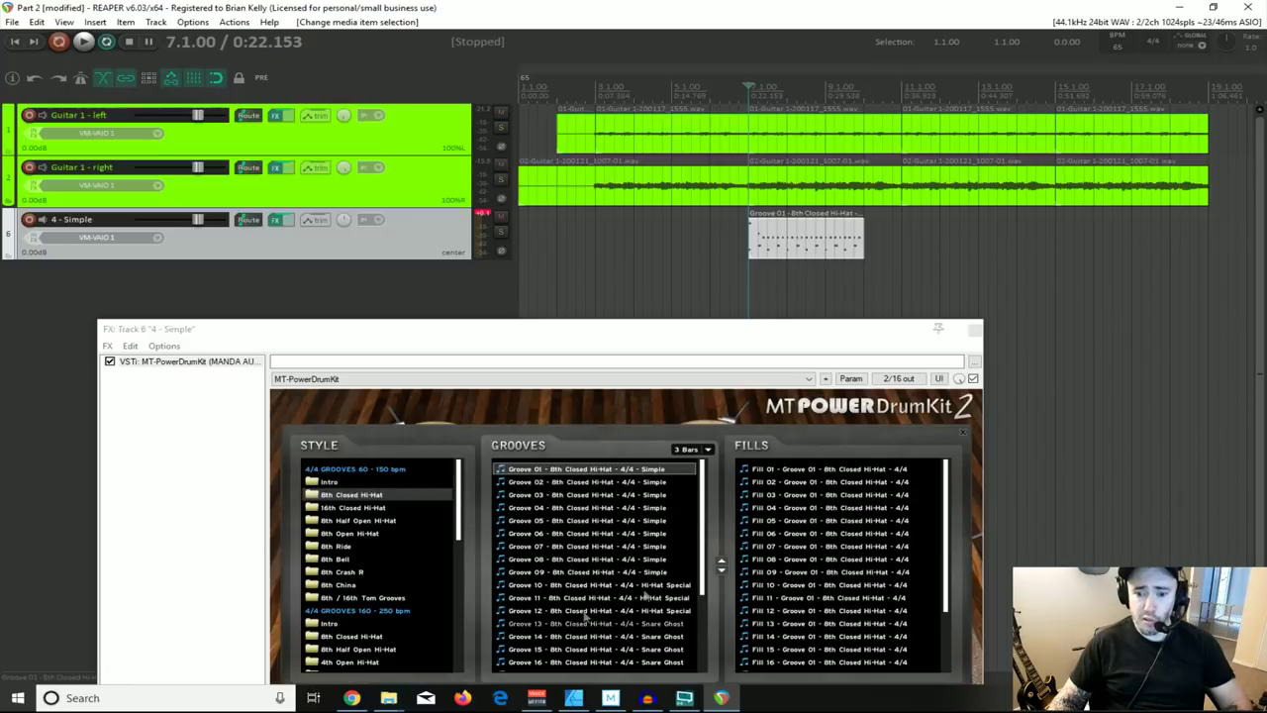
{"action": "left_click", "coordinate": [782, 508]}
{"action": "left_click_drag", "start_coordinate": [903, 353], "coordinate": [870, 245]}
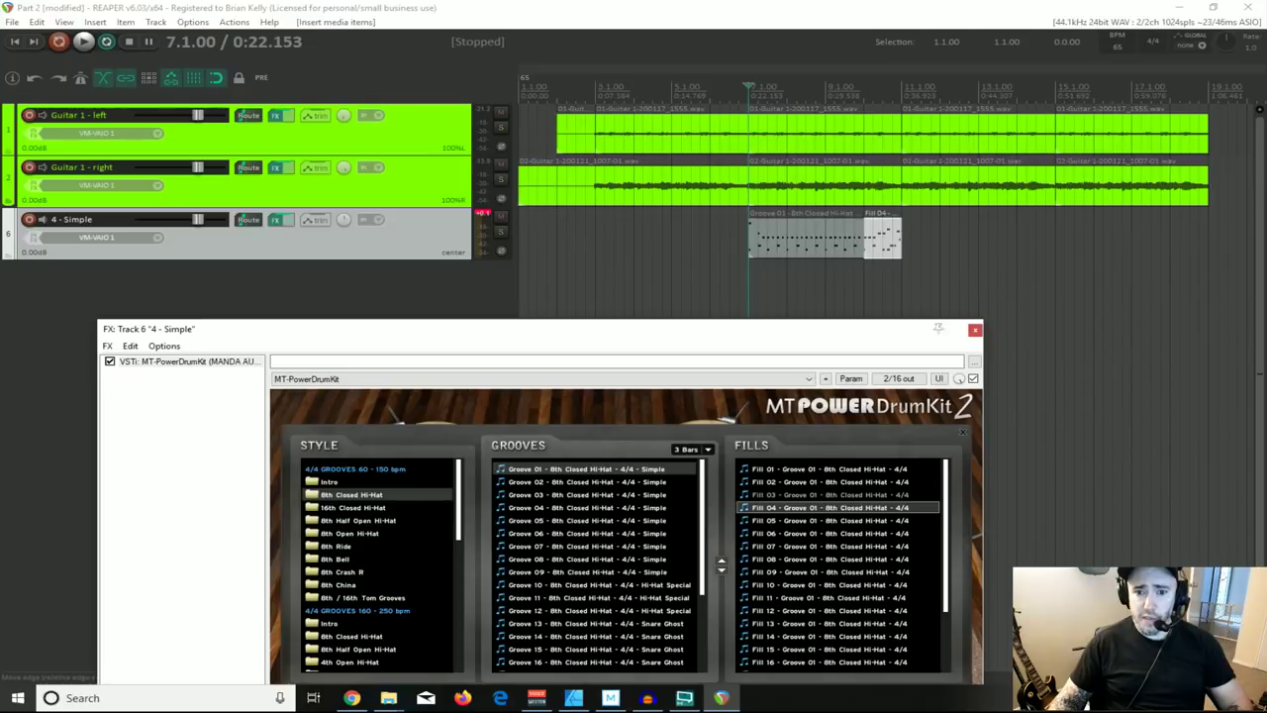
{"action": "key", "text": "space"}
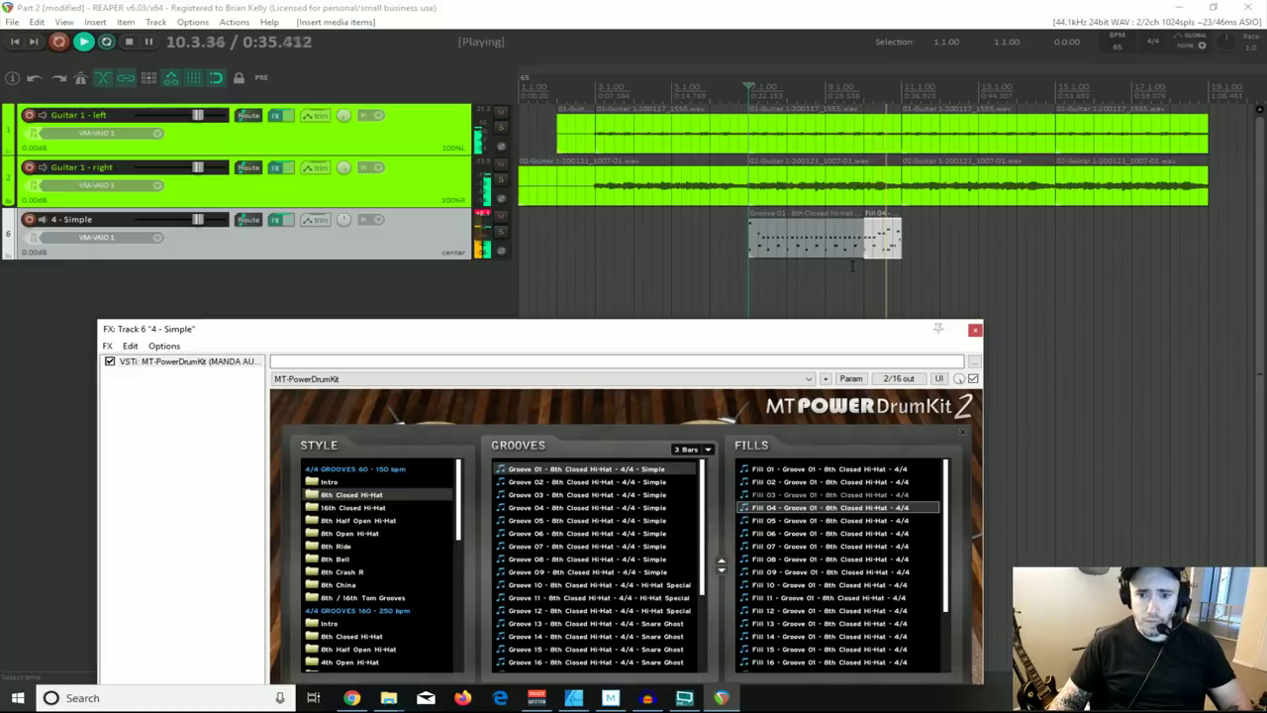
{"action": "key", "text": "space"}
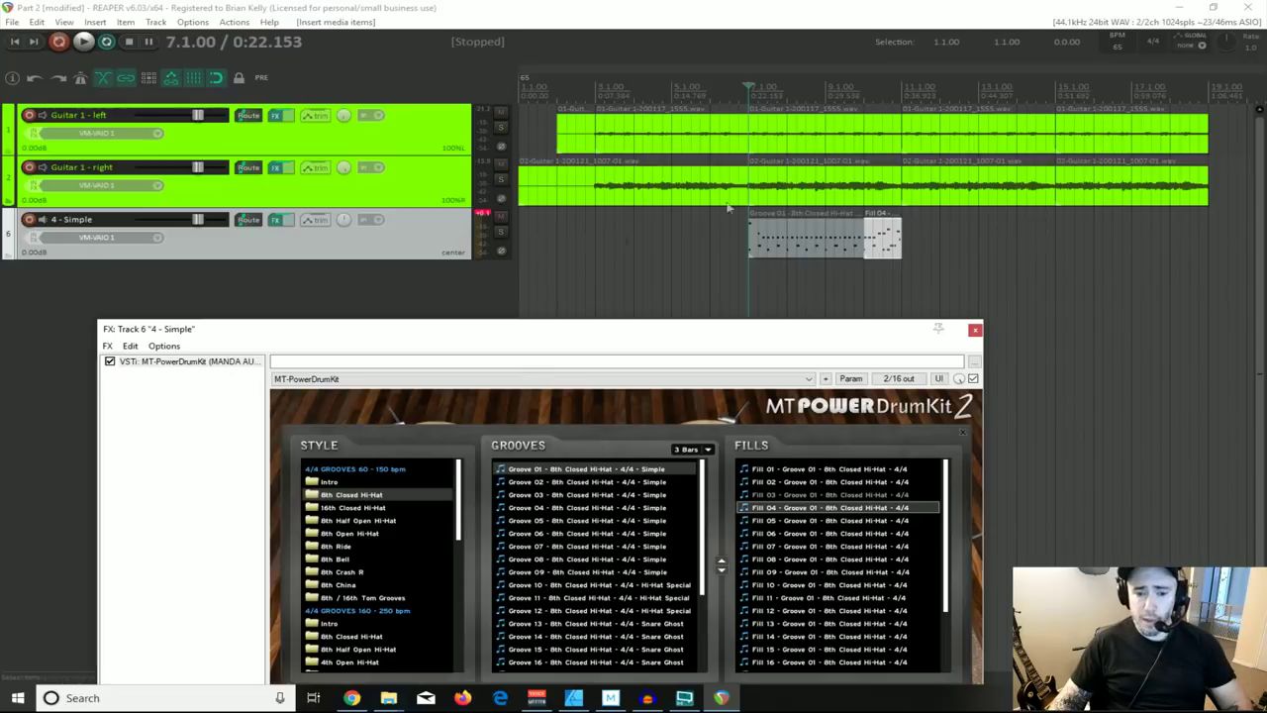
Step: Add Groove 06 - 8th Ride - 4/4 - Simple at measure 11 of the drum track, followed by Fill 15 of that groove
{"action": "left_click", "coordinate": [335, 547]}
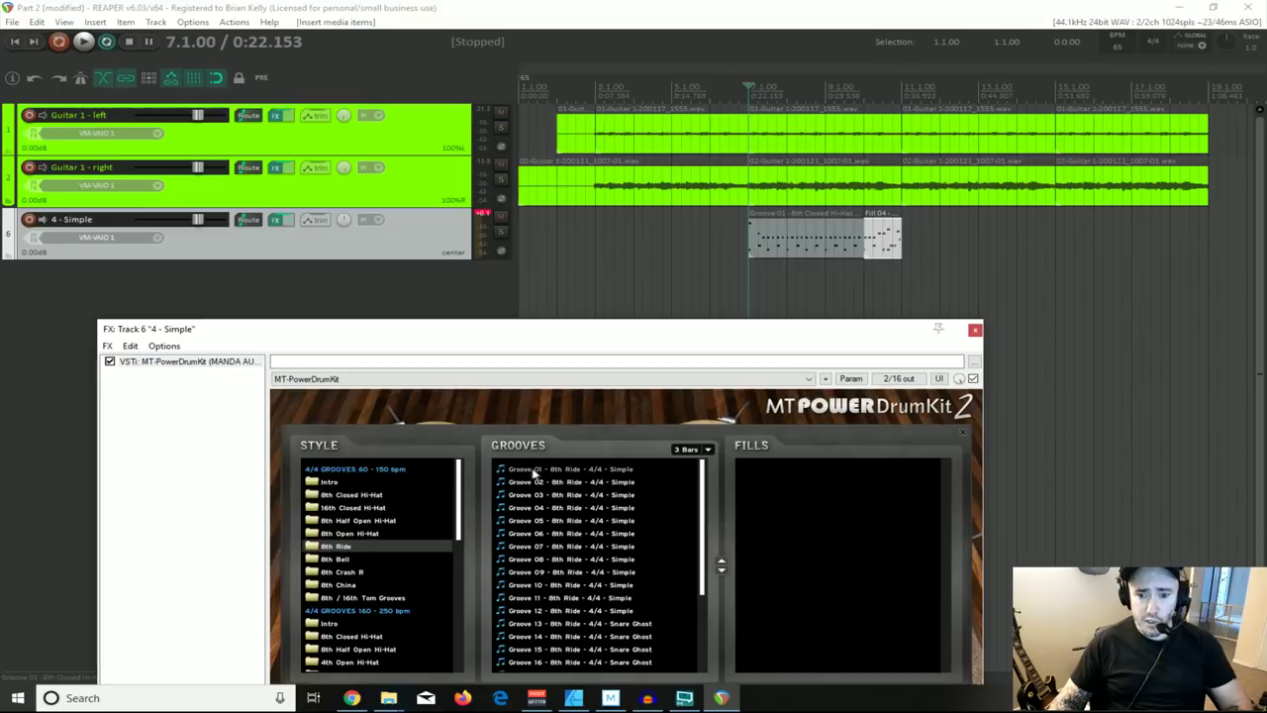
{"action": "left_click", "coordinate": [542, 538]}
{"action": "scroll", "coordinate": [782, 614], "scroll_direction": "down", "scroll_amount": 1}
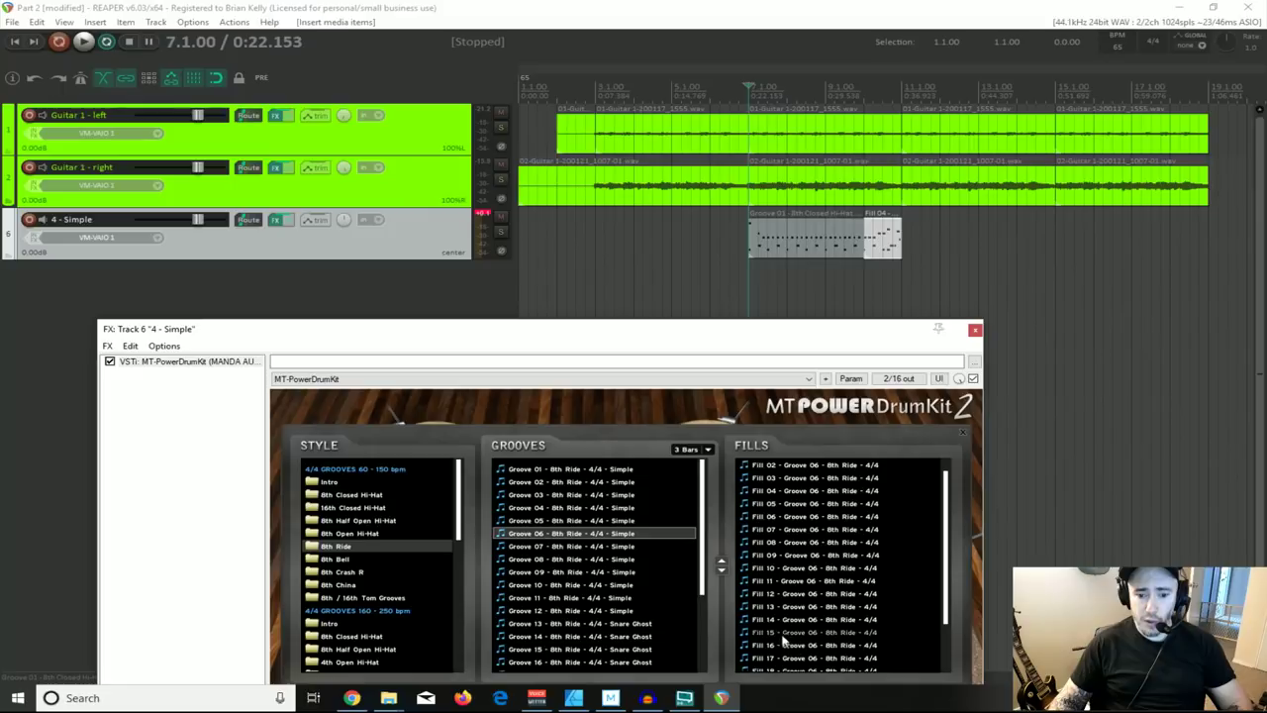
{"action": "left_click", "coordinate": [782, 634]}
{"action": "left_click", "coordinate": [532, 538]}
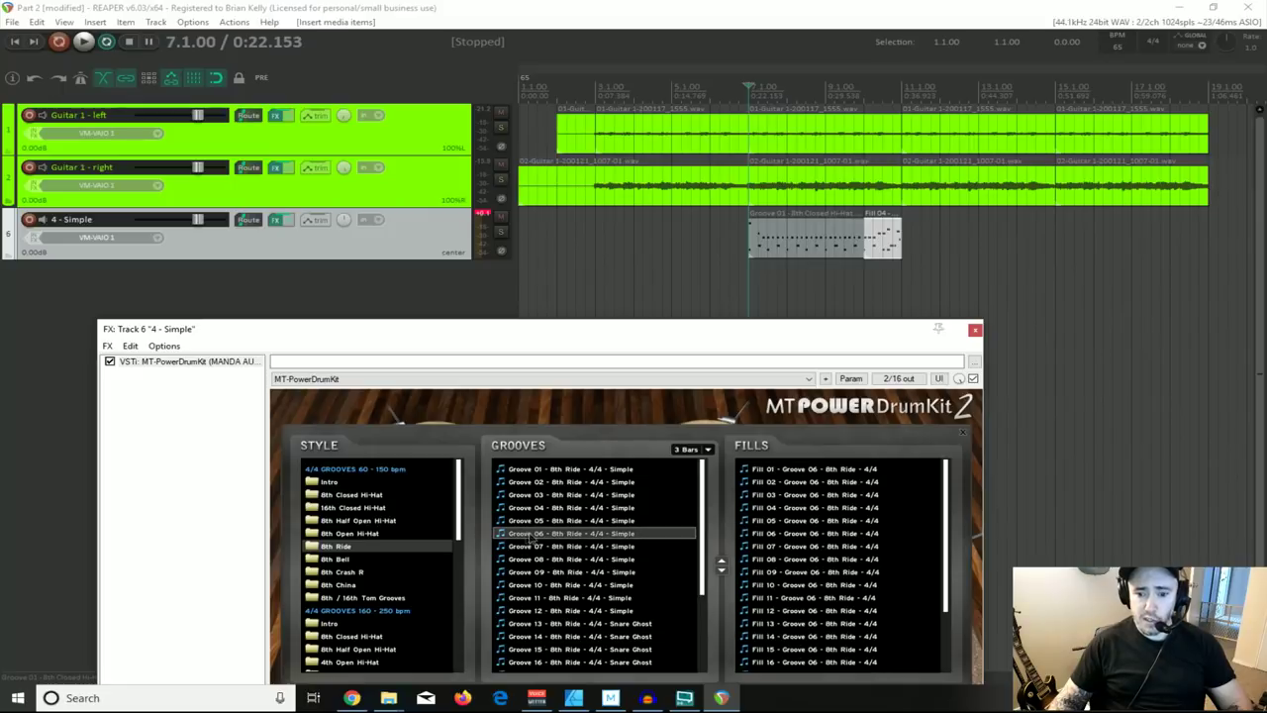
{"action": "left_click_drag", "start_coordinate": [866, 440], "coordinate": [906, 260]}
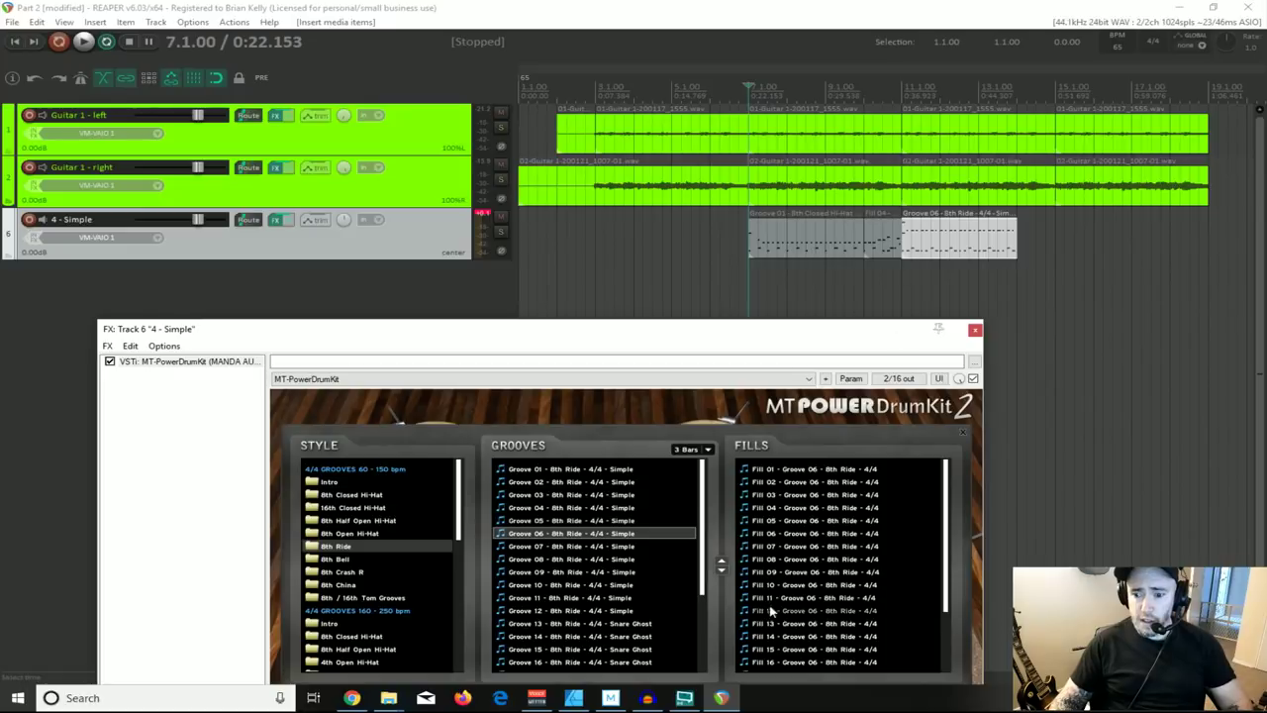
{"action": "left_click_drag", "start_coordinate": [780, 650], "coordinate": [1026, 237]}
Step: Play the ride groove and its fill with the guitars from position 11.1.00, then stop playback
{"action": "left_click", "coordinate": [903, 265]}
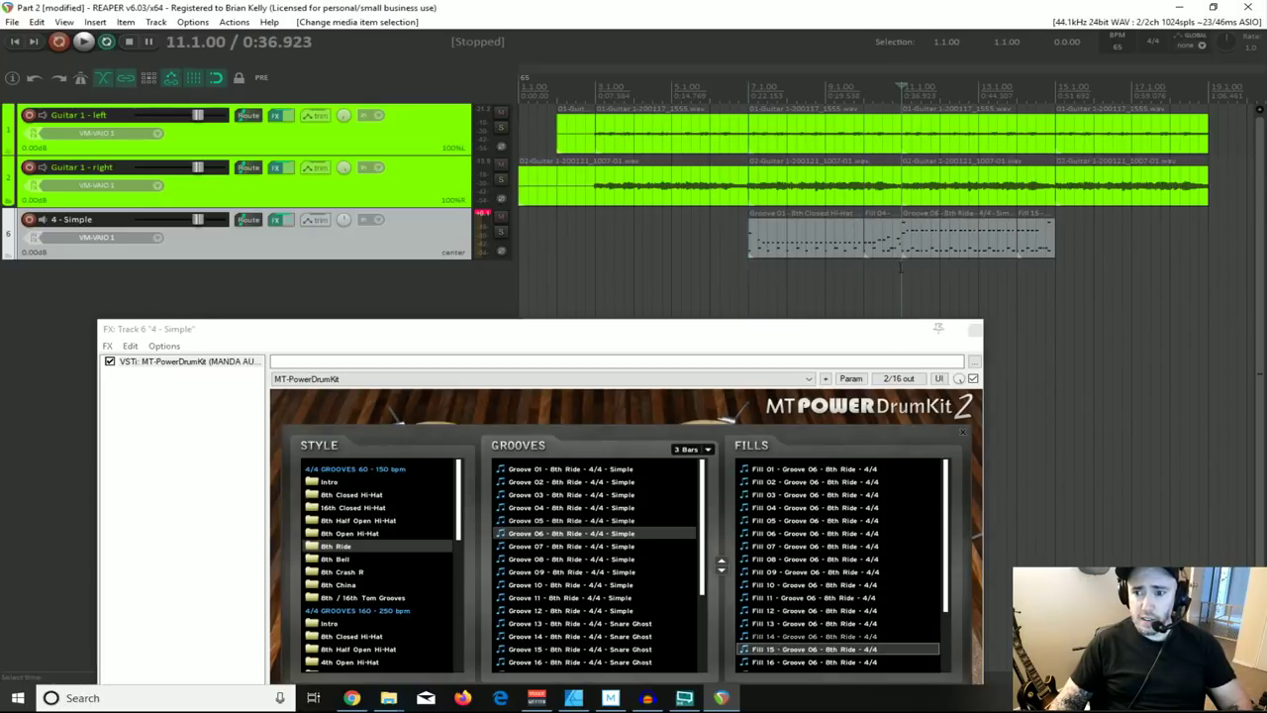
{"action": "key", "text": "space"}
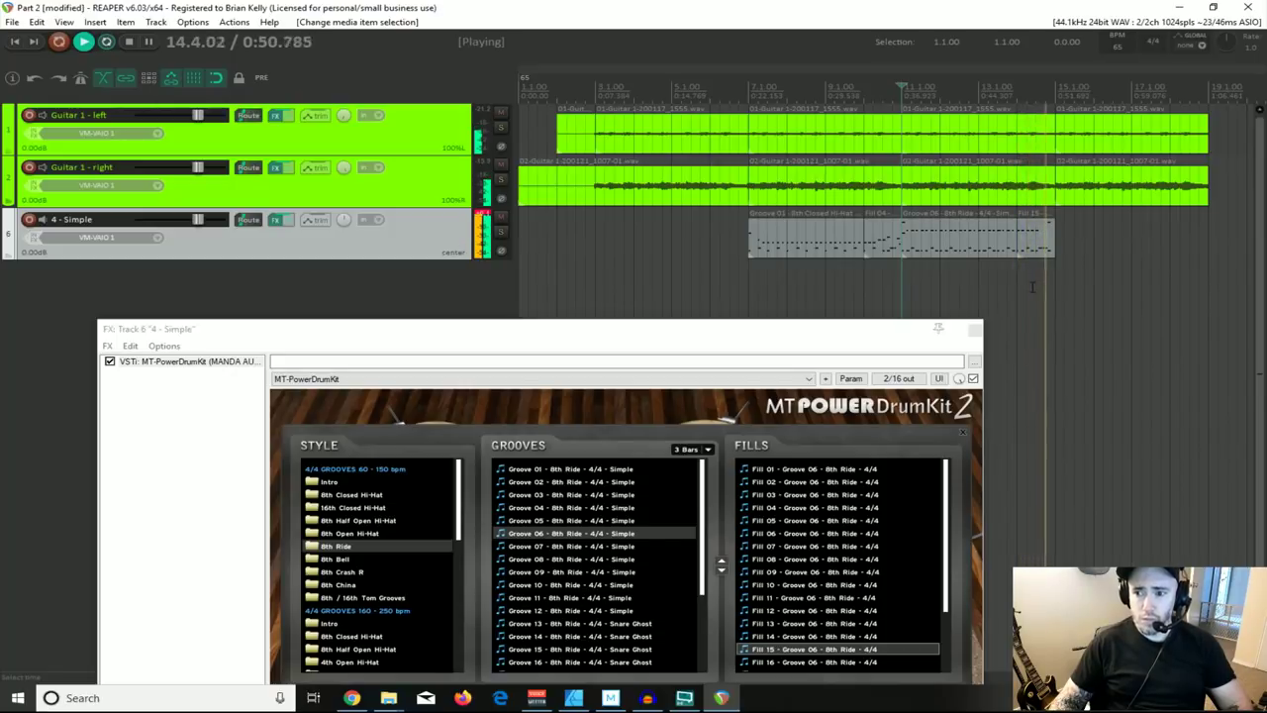
{"action": "key", "text": "space"}
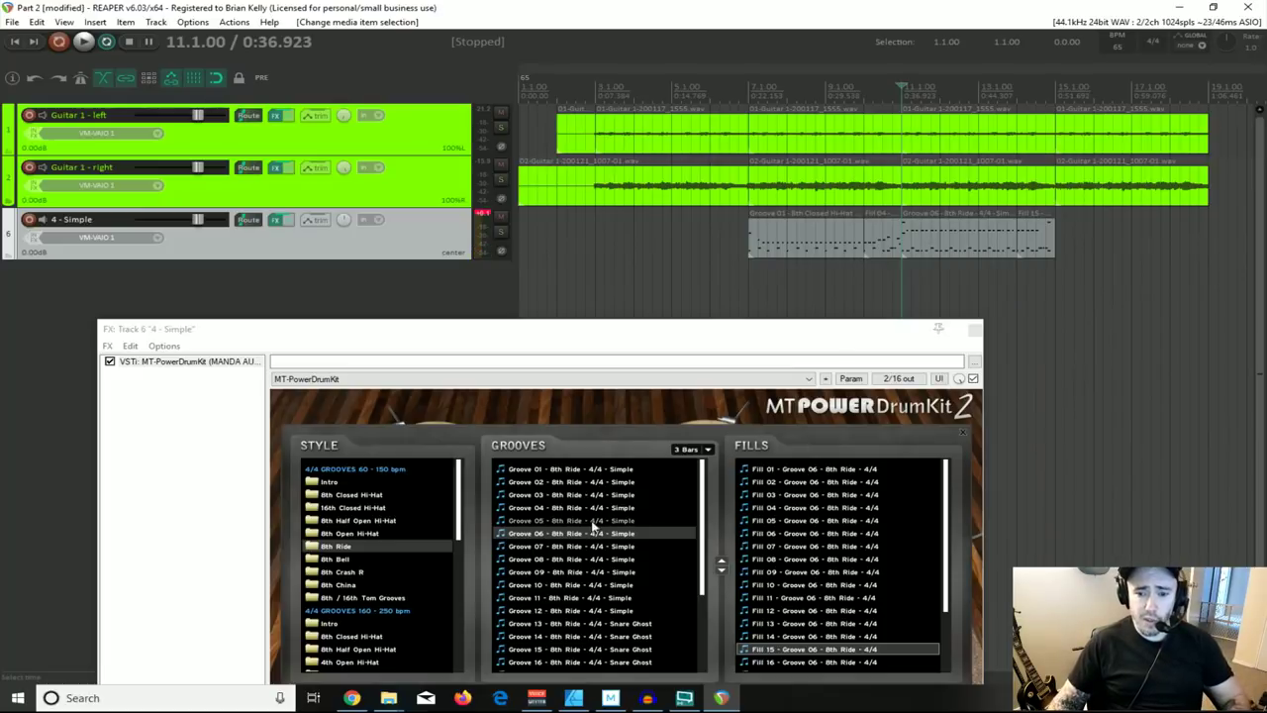
Step: Delete the Groove 06 ride item and the Fill 15 item from the drum track
{"action": "left_click", "coordinate": [934, 244]}
{"action": "key", "text": "Delete"}
{"action": "left_click", "coordinate": [1037, 246]}
{"action": "key", "text": "Delete"}
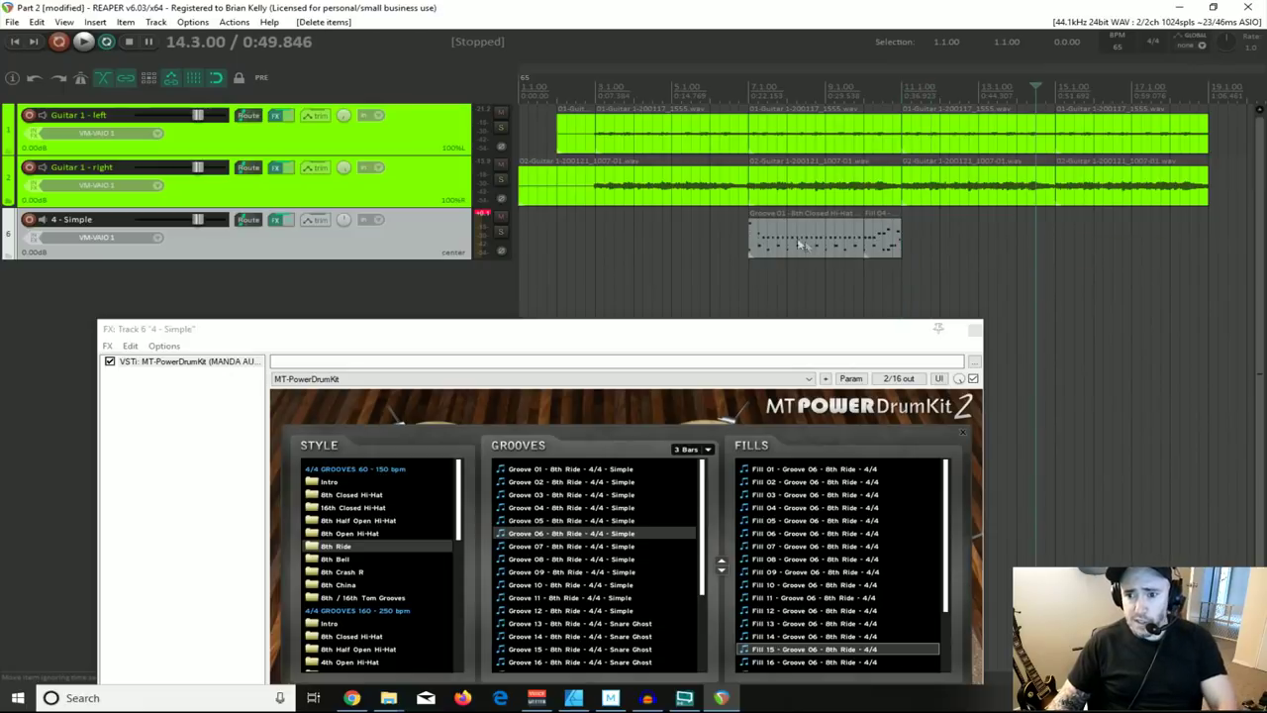
Step: Duplicate the Groove 01 and Fill 04 items so the copies start at measure 11, and close the drum kit window
{"action": "left_click", "coordinate": [784, 243]}
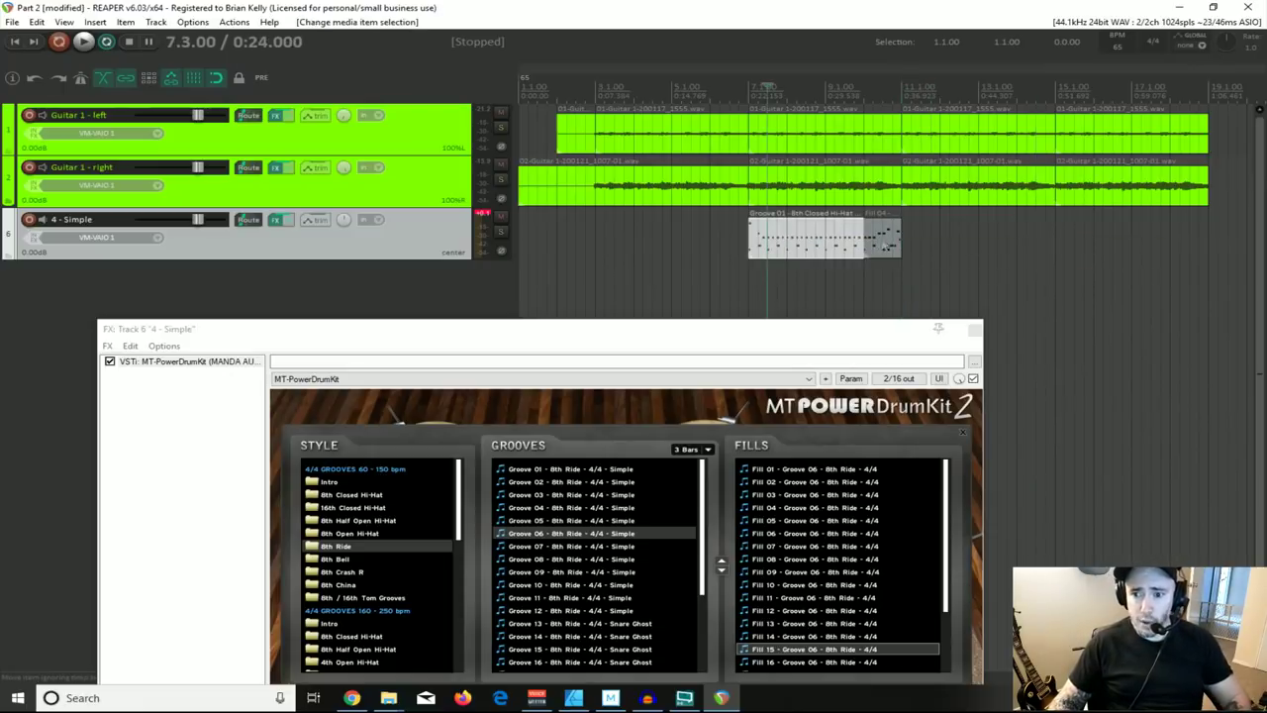
{"action": "left_click", "coordinate": [884, 245], "text": "ctrl"}
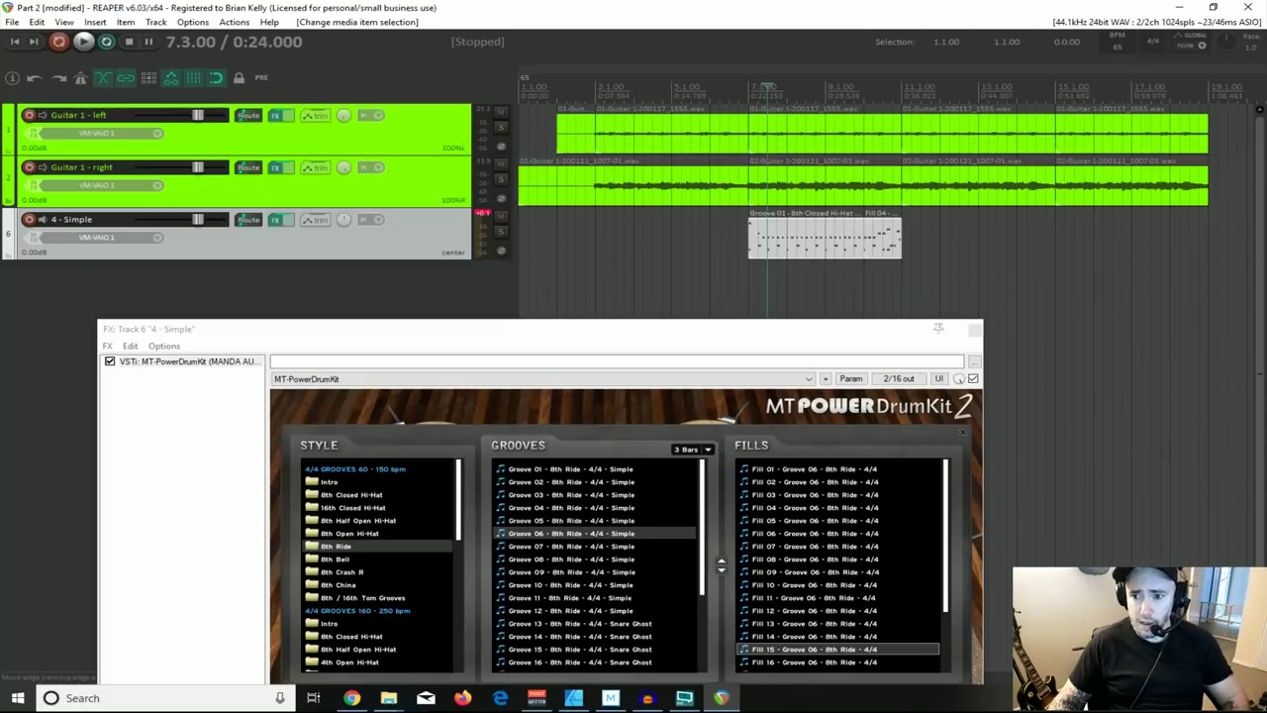
{"action": "key", "text": "ctrl+c"}
{"action": "key", "text": "ctrl+v"}
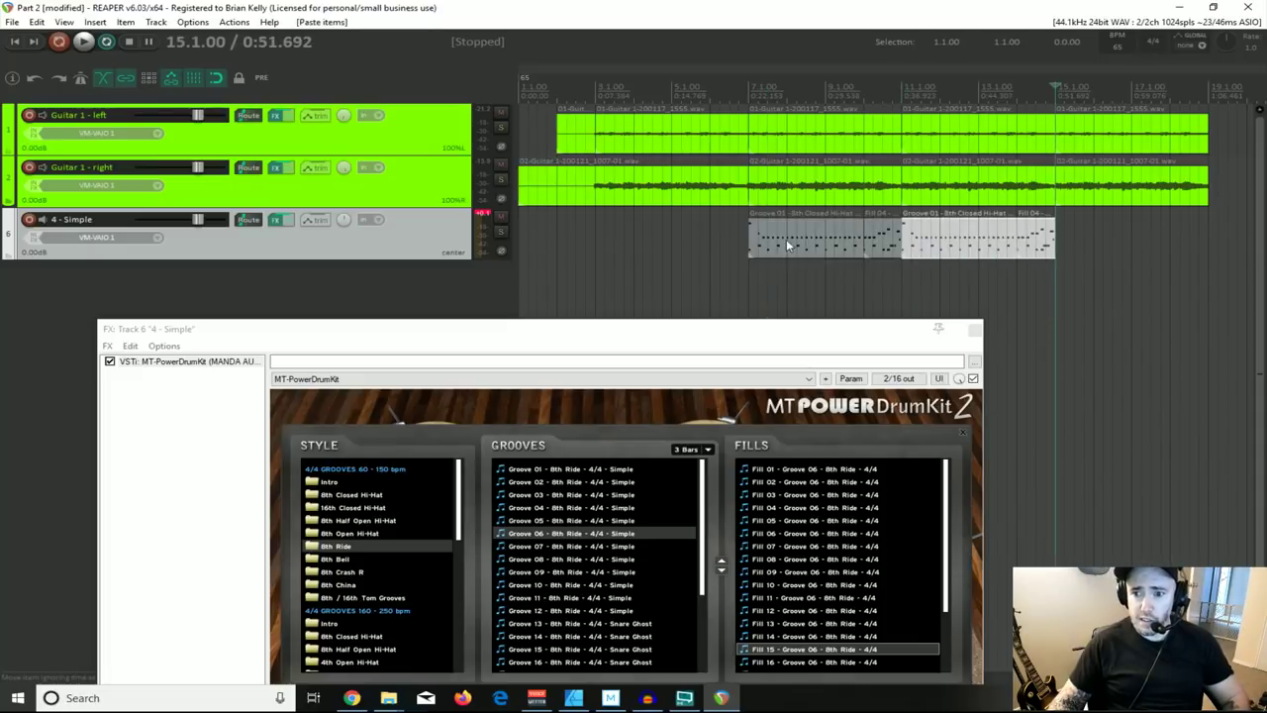
{"action": "left_click", "coordinate": [974, 333]}
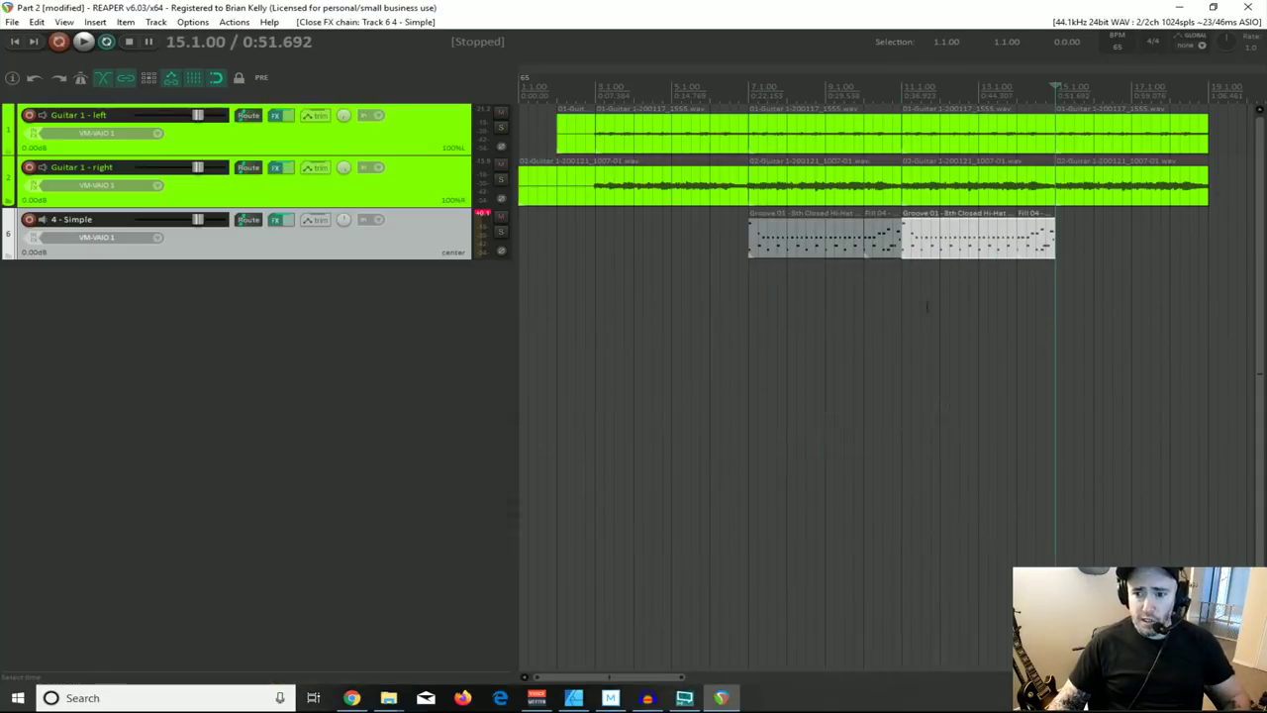
Step: Open the first Groove 01 item on the drum track in the MIDI editor and audition its C1 and D1 drum keys
{"action": "scroll", "coordinate": [789, 260], "scroll_direction": "down", "scroll_amount": 1}
{"action": "scroll", "coordinate": [768, 259], "scroll_direction": "up", "scroll_amount": 2}
{"action": "scroll", "coordinate": [743, 260], "scroll_direction": "down", "scroll_amount": 1}
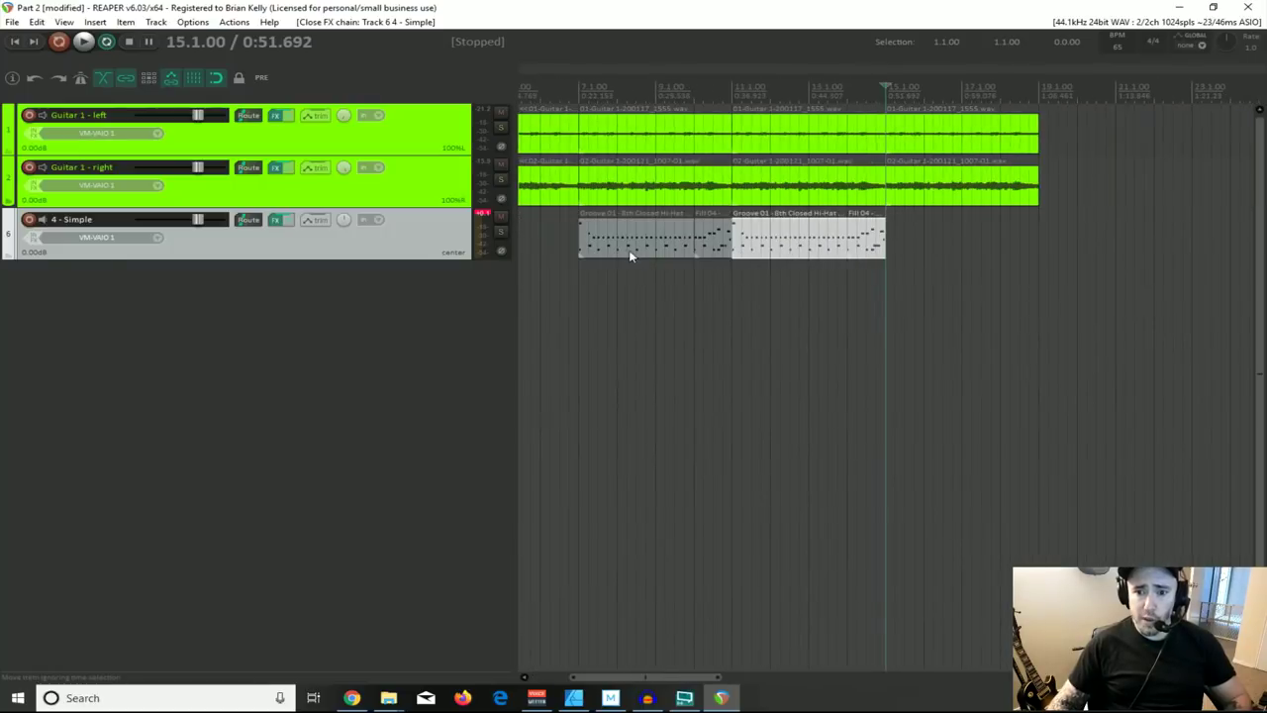
{"action": "scroll", "coordinate": [588, 249], "scroll_direction": "down", "scroll_amount": 1}
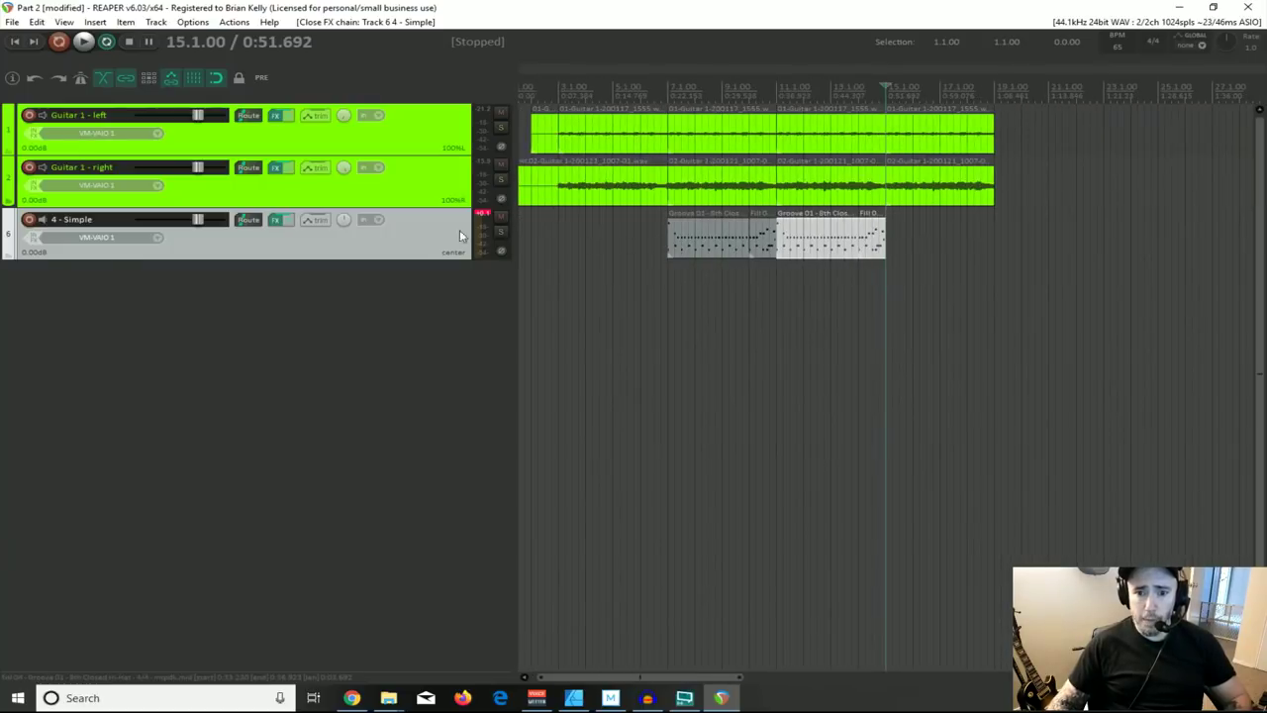
{"action": "double_click", "coordinate": [698, 242]}
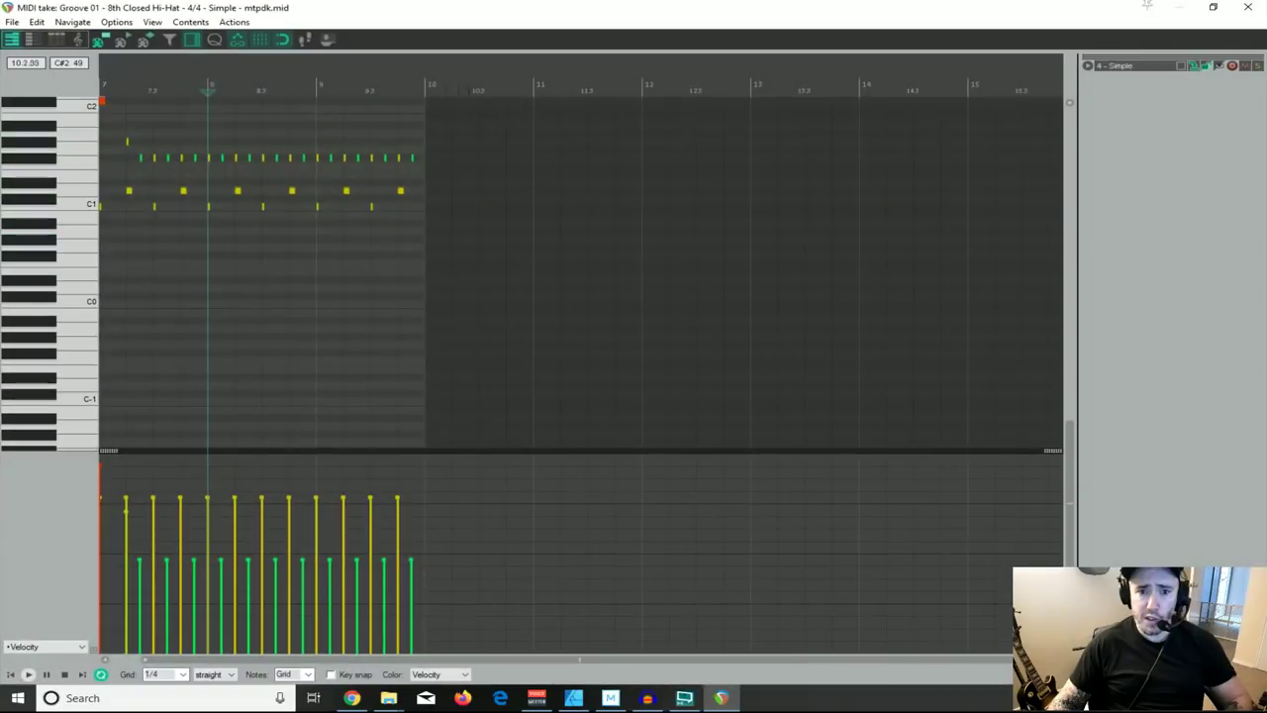
{"action": "scroll", "coordinate": [169, 245], "scroll_direction": "down", "scroll_amount": 2}
{"action": "scroll", "coordinate": [169, 245], "scroll_direction": "up", "scroll_amount": 5}
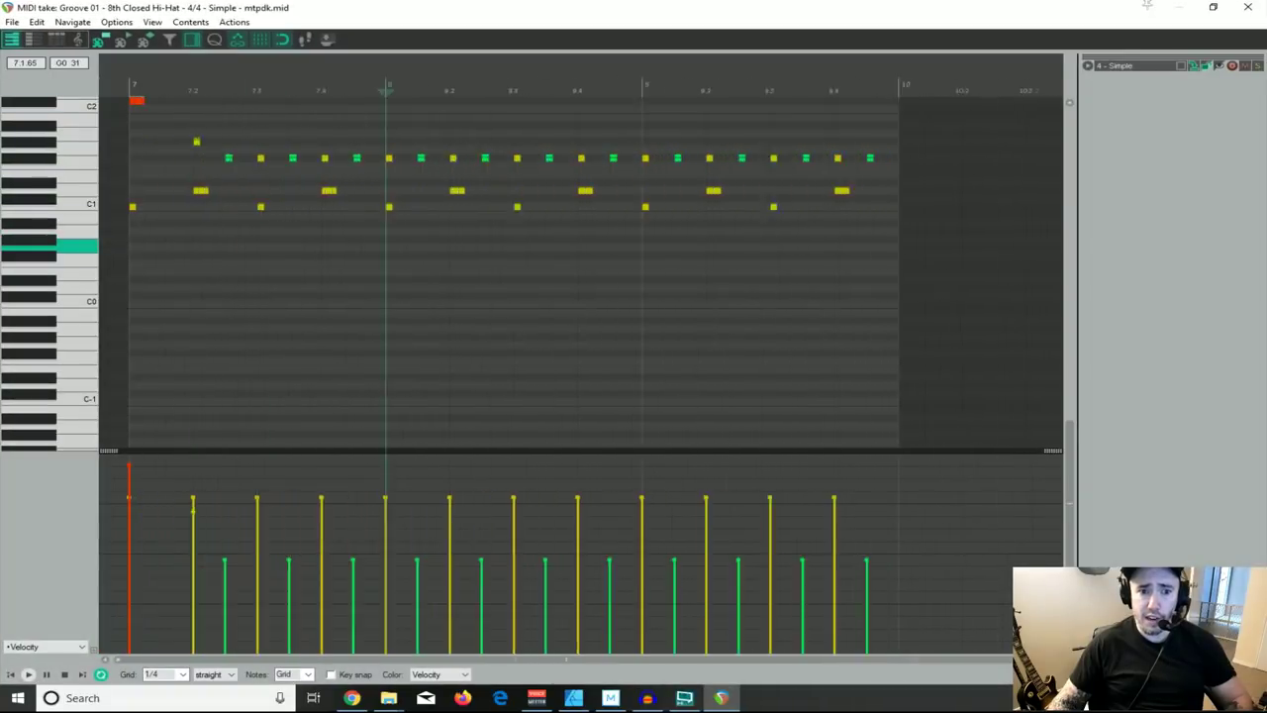
{"action": "scroll", "coordinate": [168, 246], "scroll_direction": "up", "scroll_amount": 1}
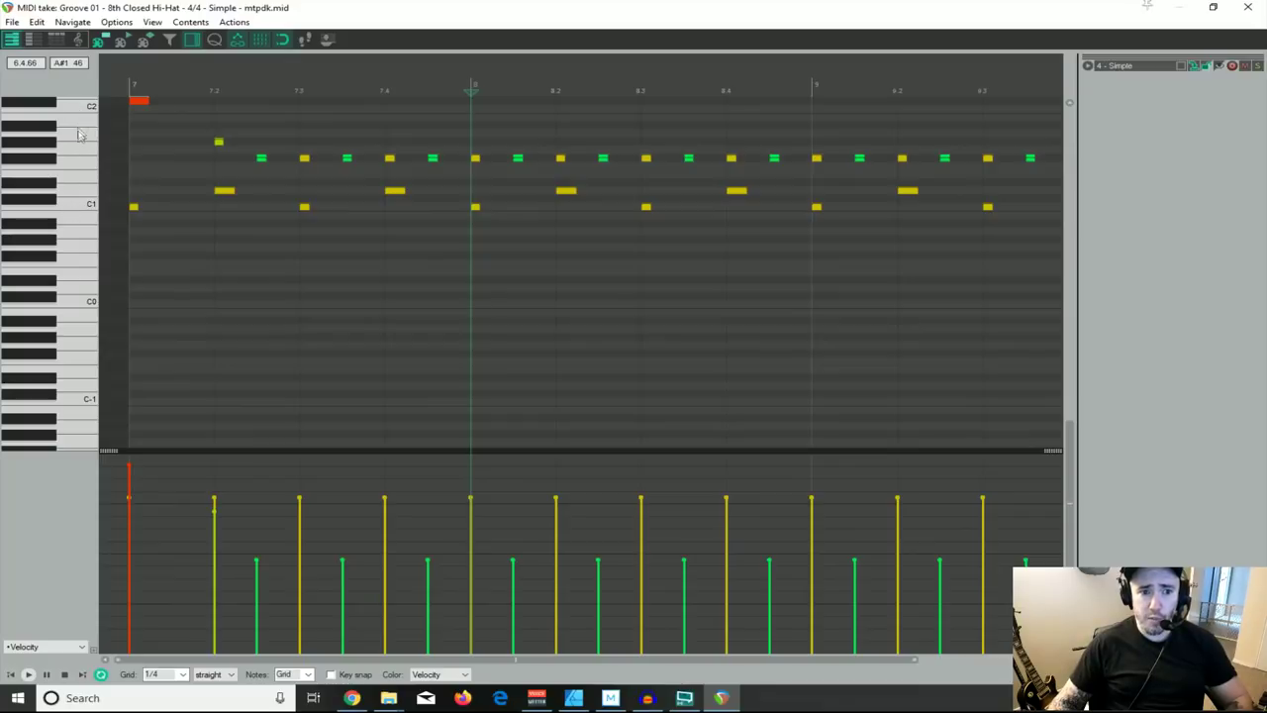
{"action": "left_click", "coordinate": [72, 210]}
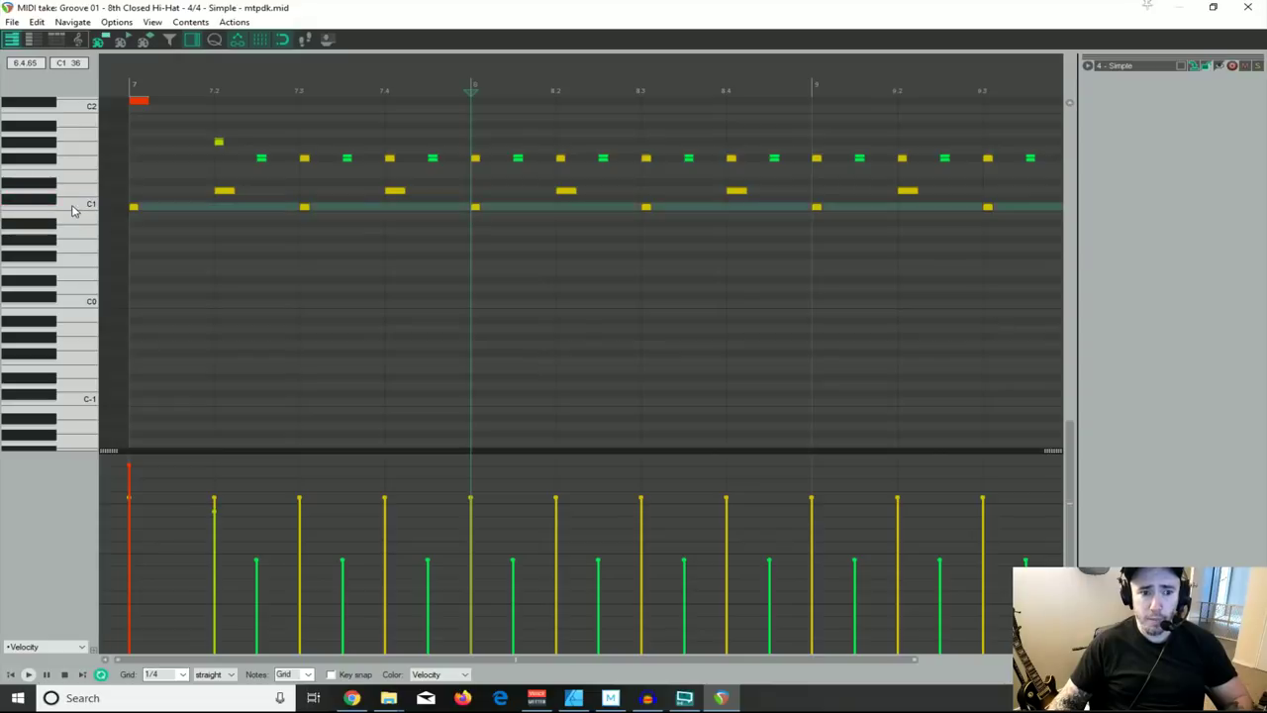
{"action": "left_click", "coordinate": [48, 188]}
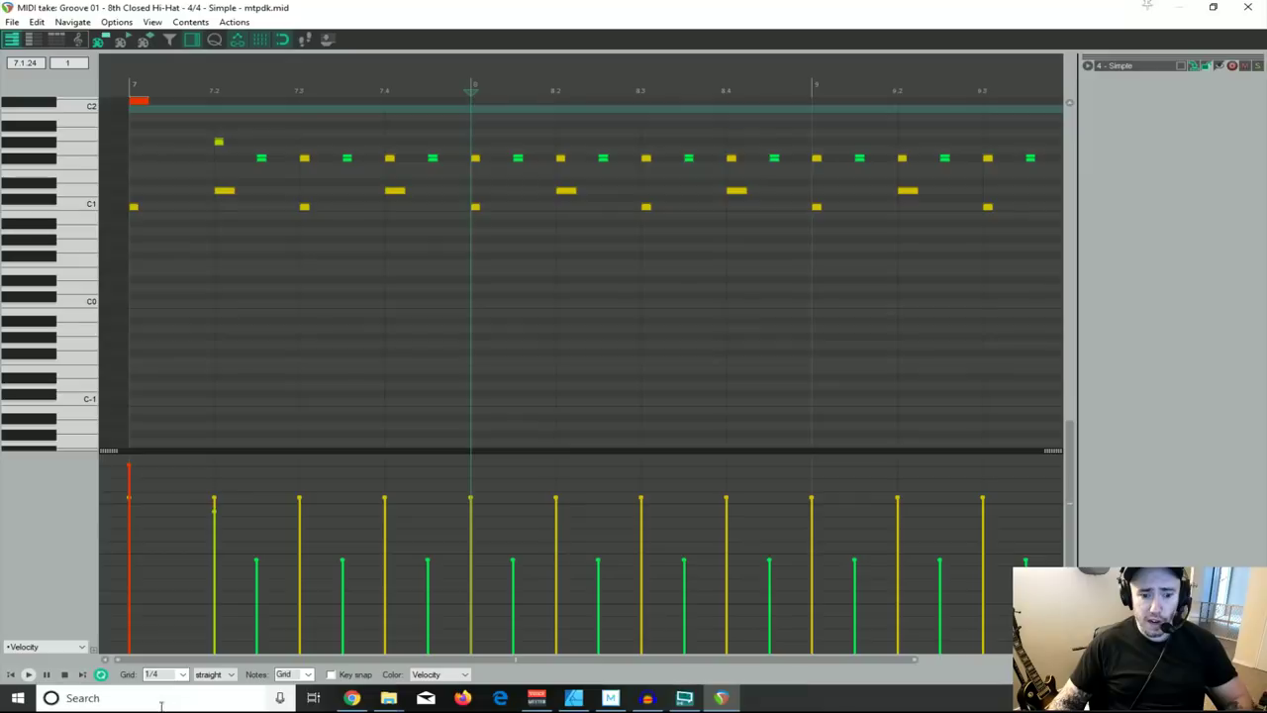
Step: Set the MIDI editor's grid to 1/32, trying 1/16 first
{"action": "left_click", "coordinate": [182, 674]}
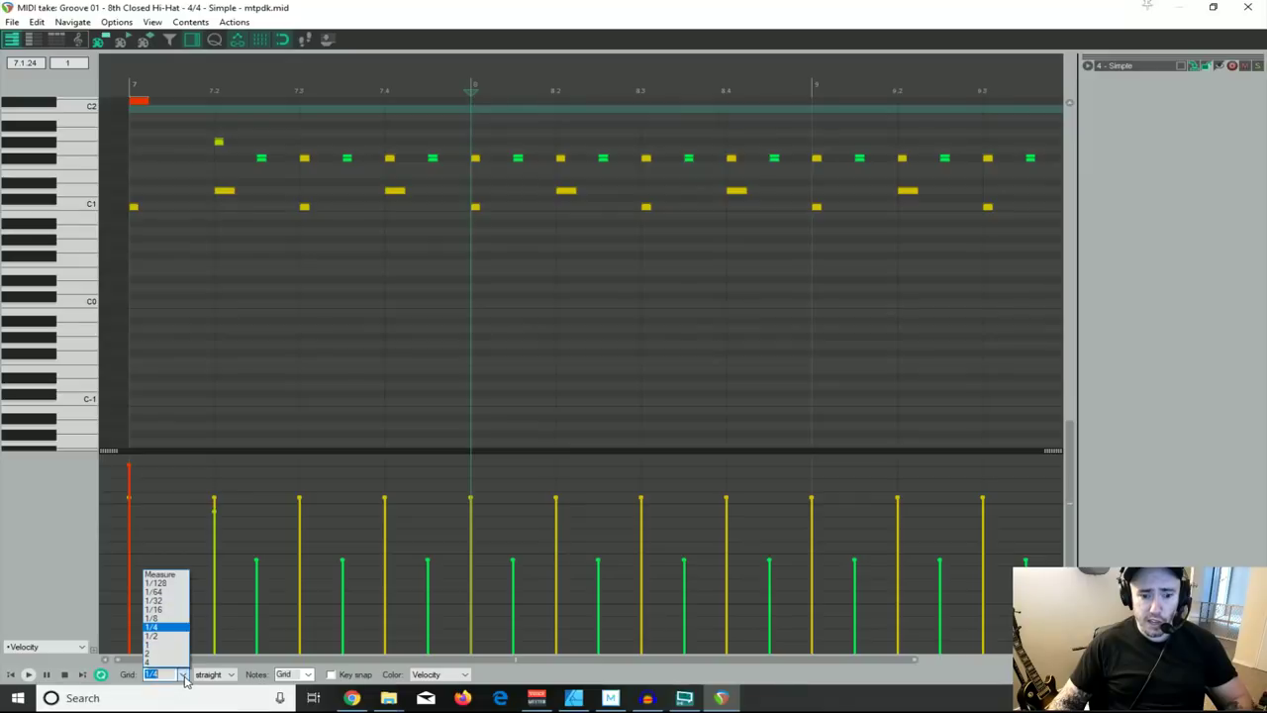
{"action": "left_click", "coordinate": [173, 609]}
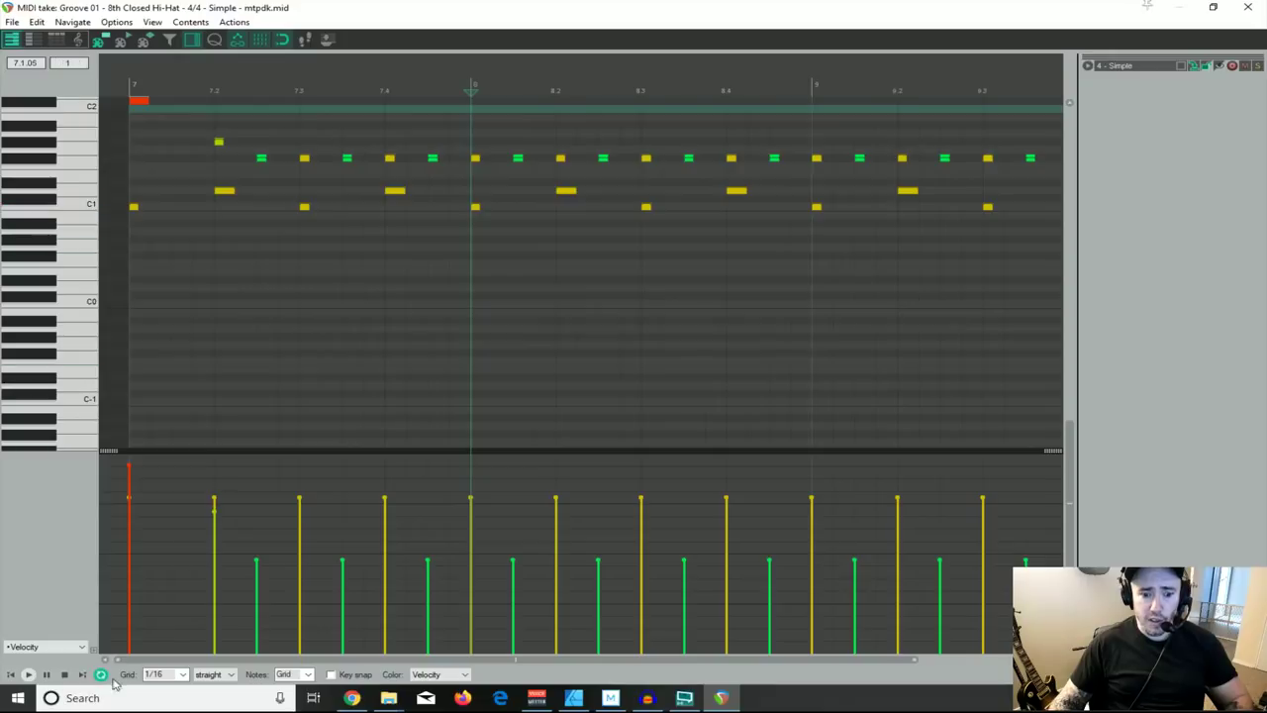
{"action": "left_click", "coordinate": [183, 674]}
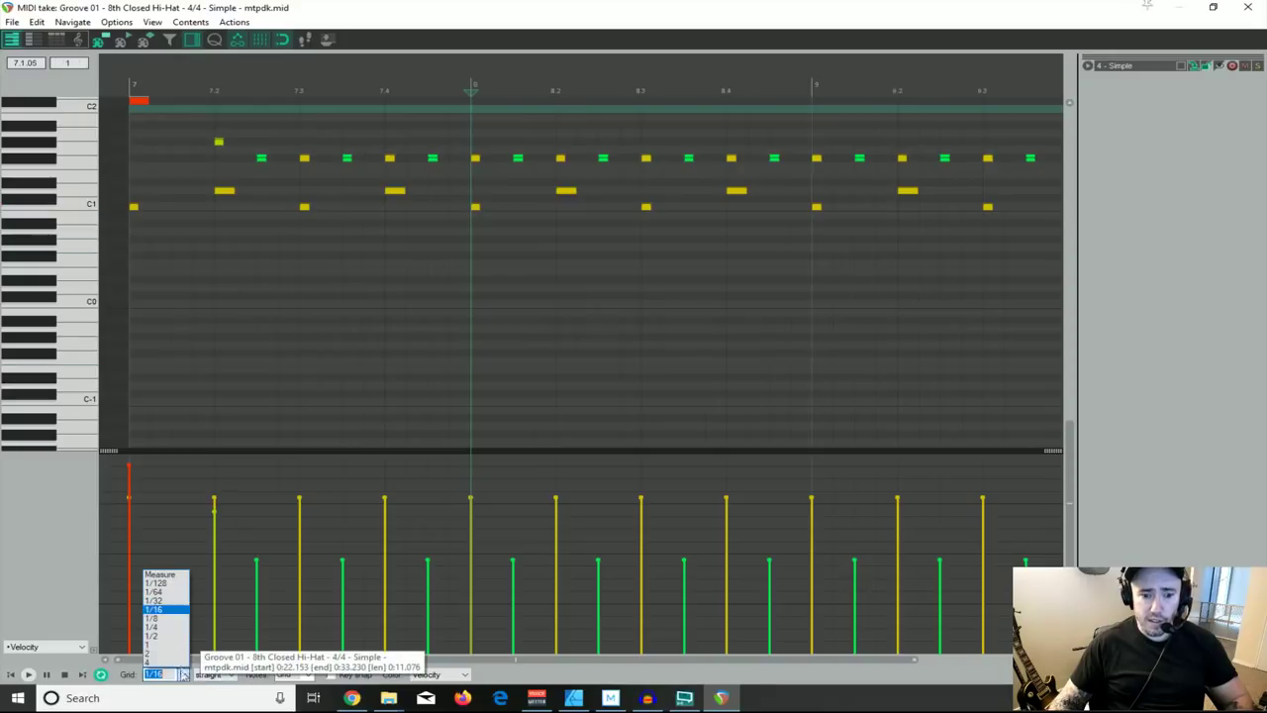
{"action": "left_click", "coordinate": [167, 601]}
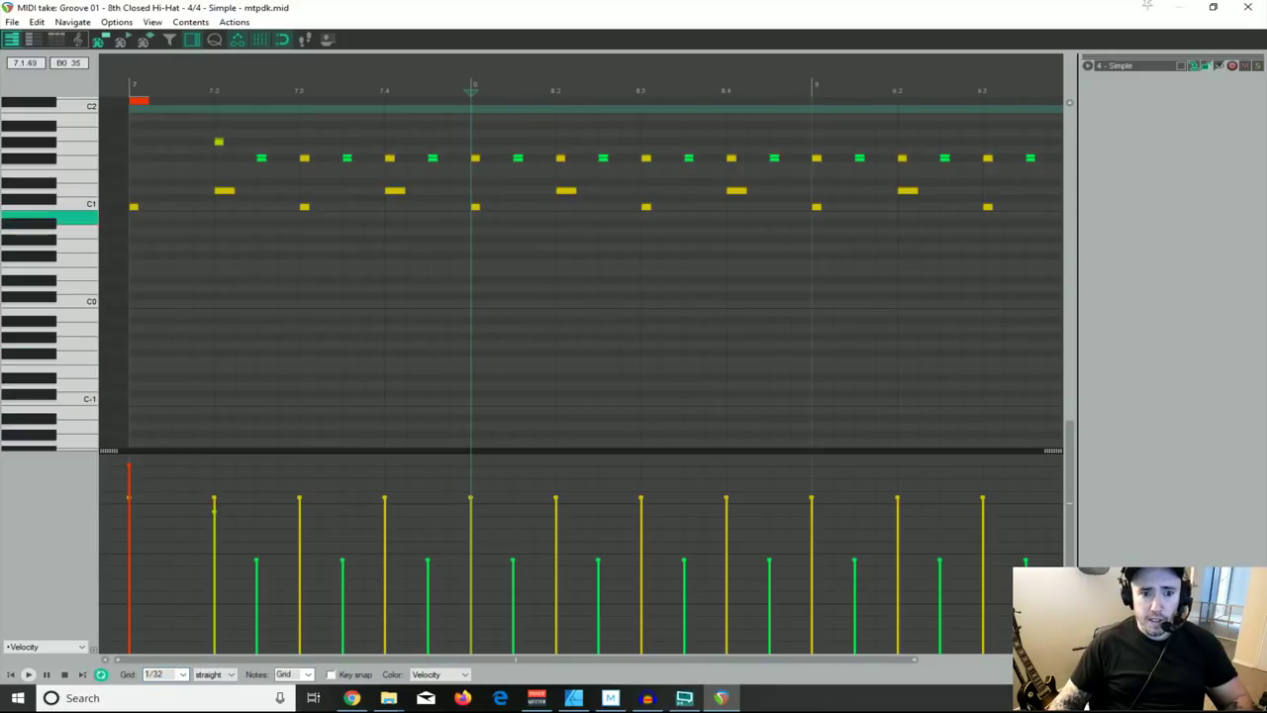
Step: Audition the C1 kick, add a C1 note just before beat 7.2, and play the groove briefly from measure 7
{"action": "scroll", "coordinate": [205, 223], "scroll_direction": "up", "scroll_amount": 2}
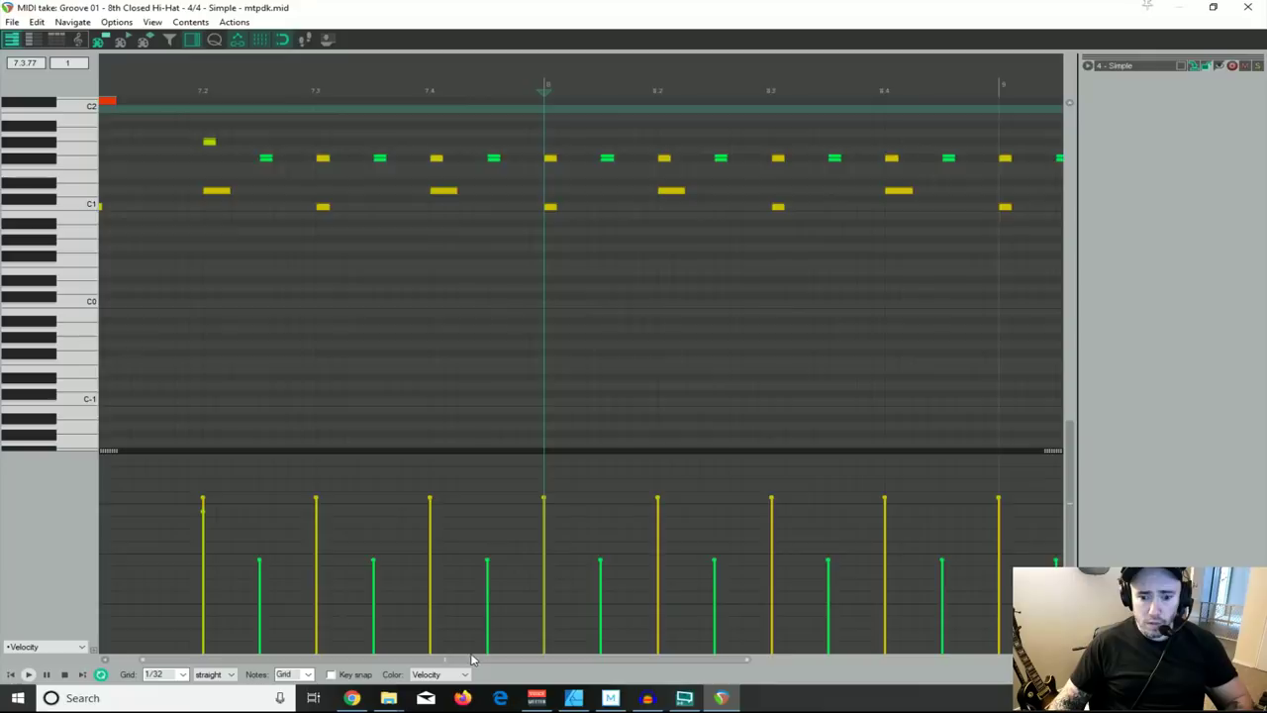
{"action": "left_click_drag", "start_coordinate": [471, 659], "coordinate": [444, 660]}
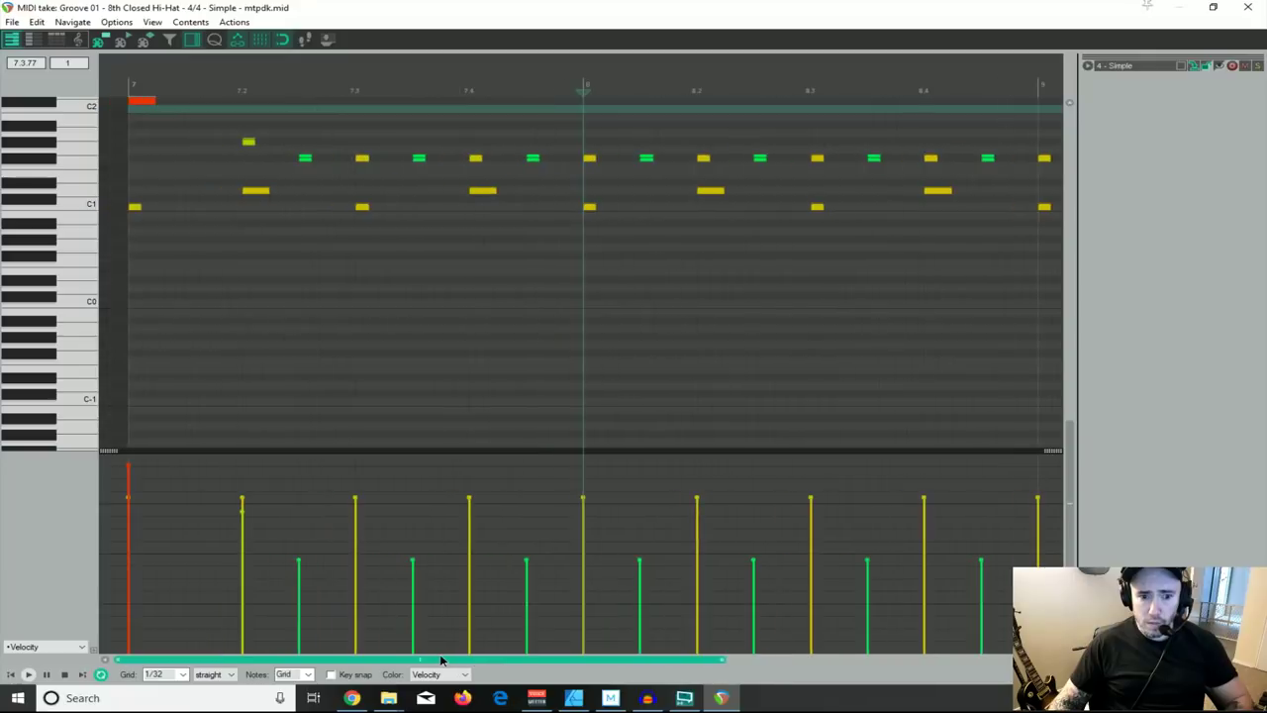
{"action": "left_click", "coordinate": [84, 205]}
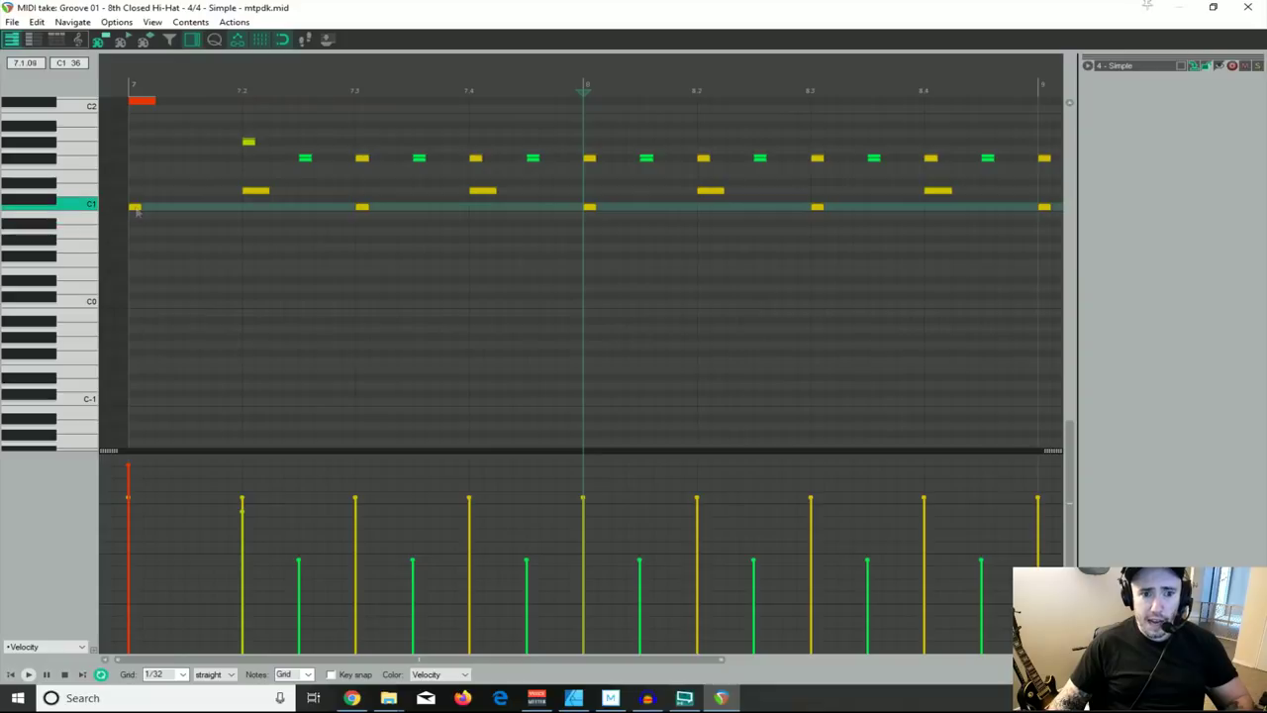
{"action": "left_click", "coordinate": [219, 206]}
{"action": "key", "text": "space"}
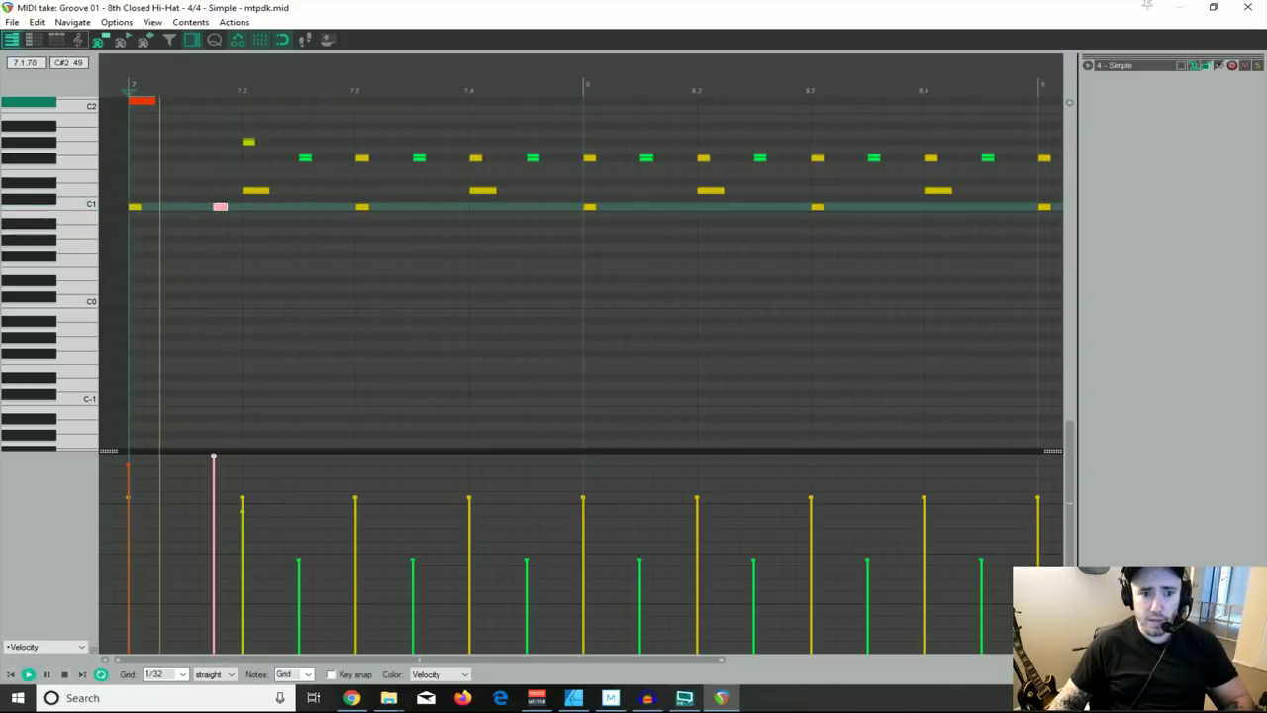
{"action": "key", "text": "space"}
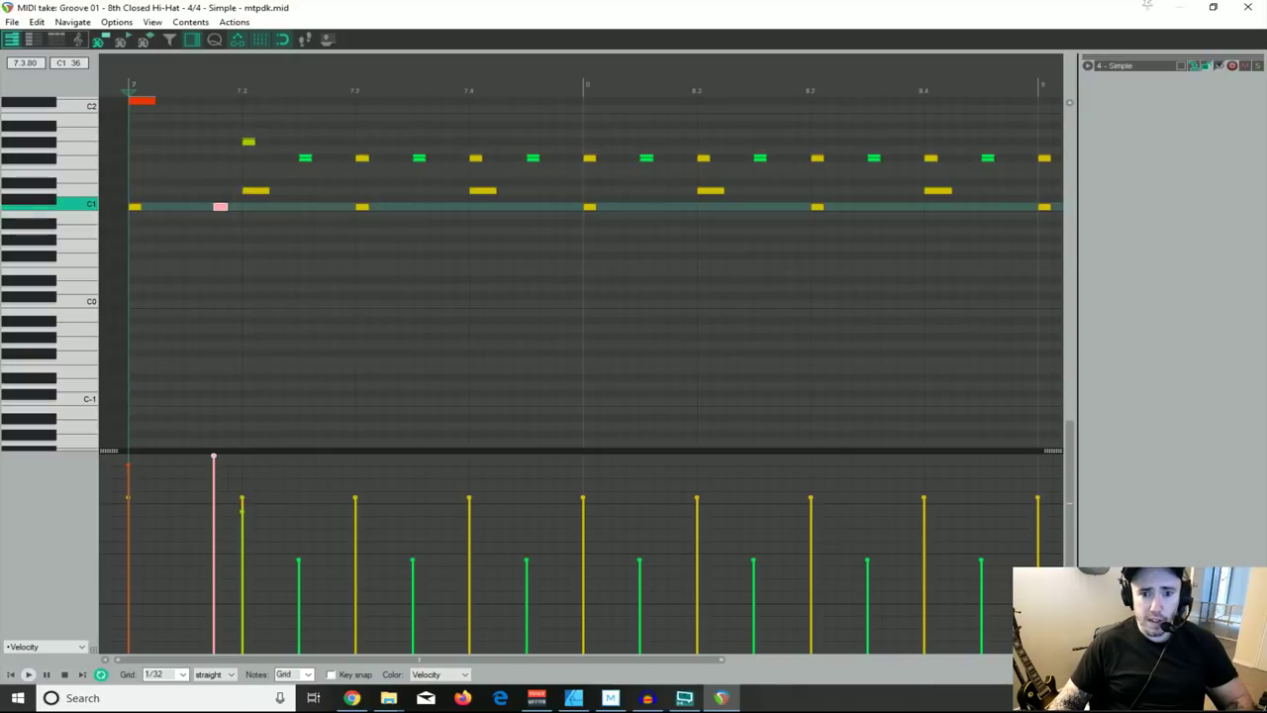
Step: Add two more C1 kick notes between beats 7.3 and 7.4 and play the groove from measure 7
{"action": "left_click", "coordinate": [448, 208]}
{"action": "left_click", "coordinate": [419, 206]}
{"action": "key", "text": "space"}
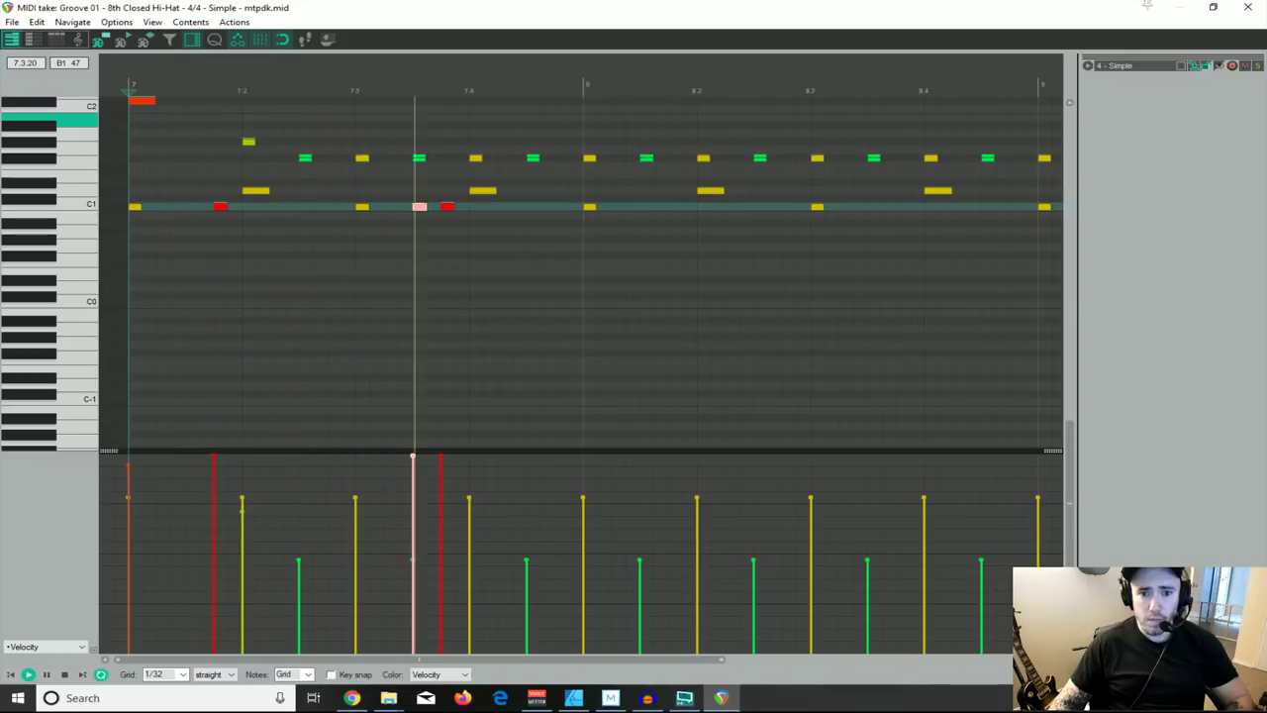
Step: Add a C1 kick note just before beat 8.2 and two more between beats 8.3 and 8.4
{"action": "left_click", "coordinate": [675, 206]}
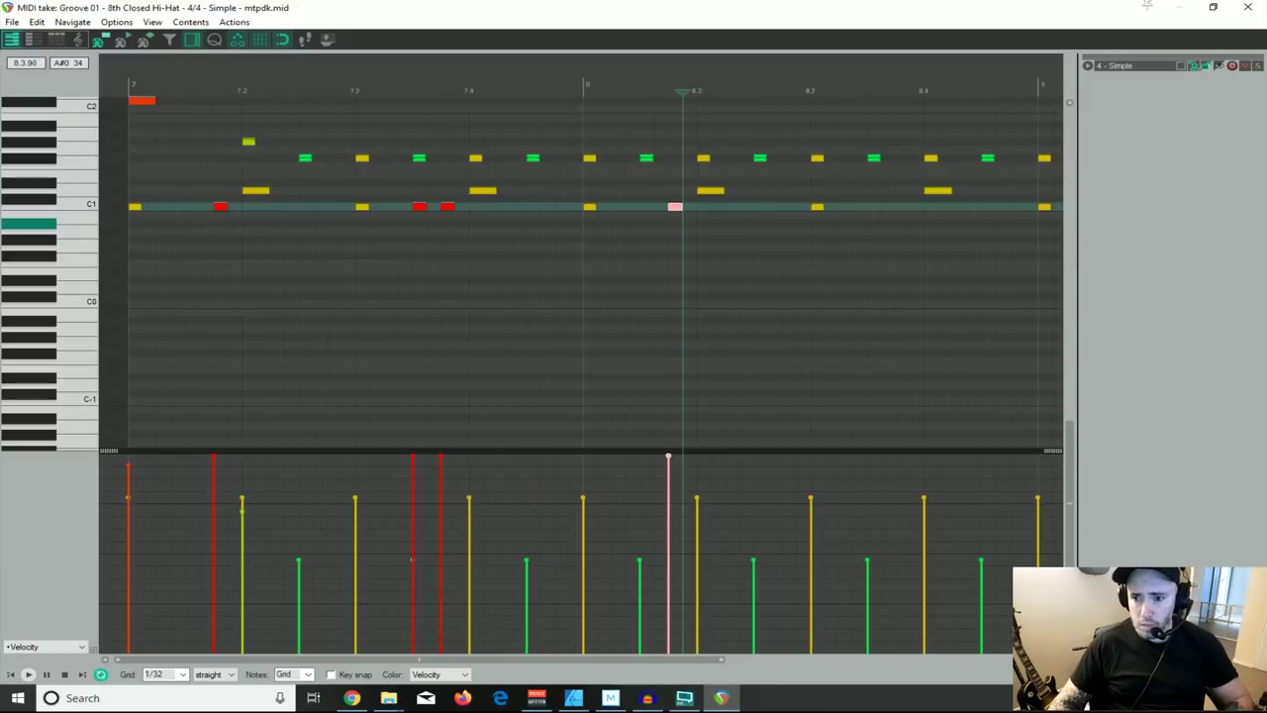
{"action": "double_click", "coordinate": [905, 207]}
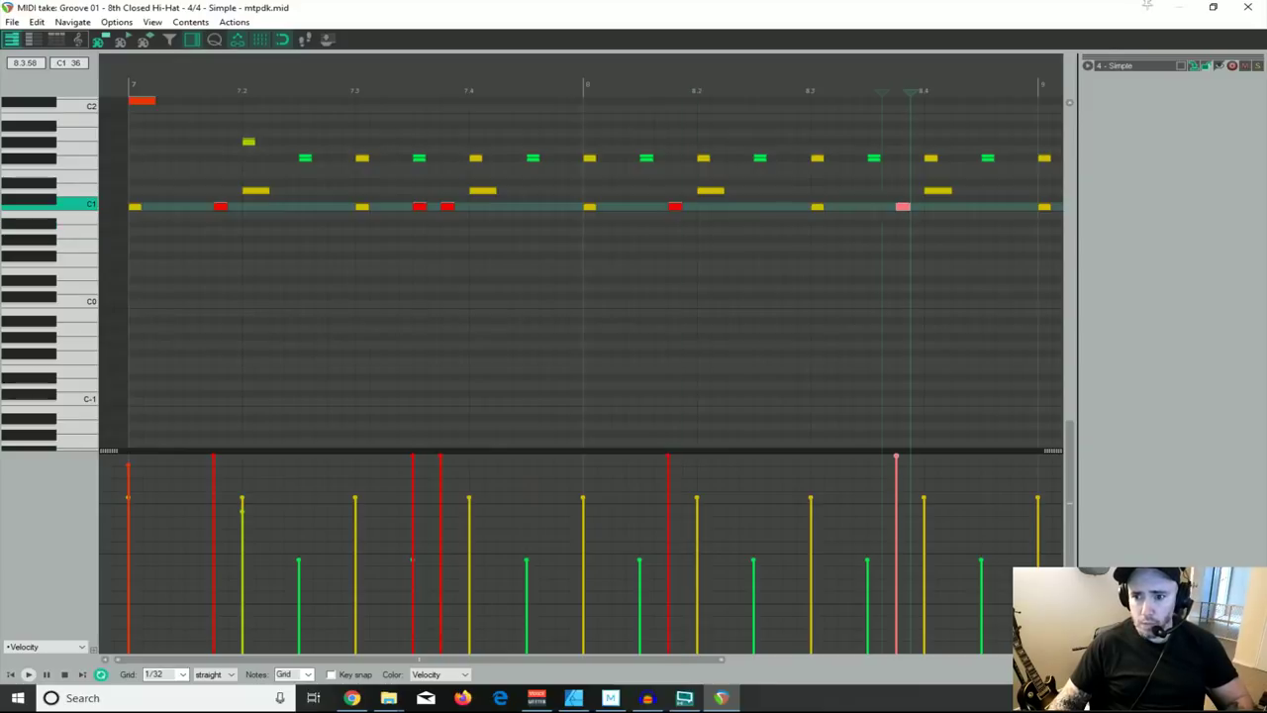
{"action": "double_click", "coordinate": [877, 207]}
Step: Continue the C1 kick pattern with additional notes in measure 9 and play the edited groove
{"action": "scroll", "coordinate": [829, 243], "scroll_direction": "down", "scroll_amount": 1}
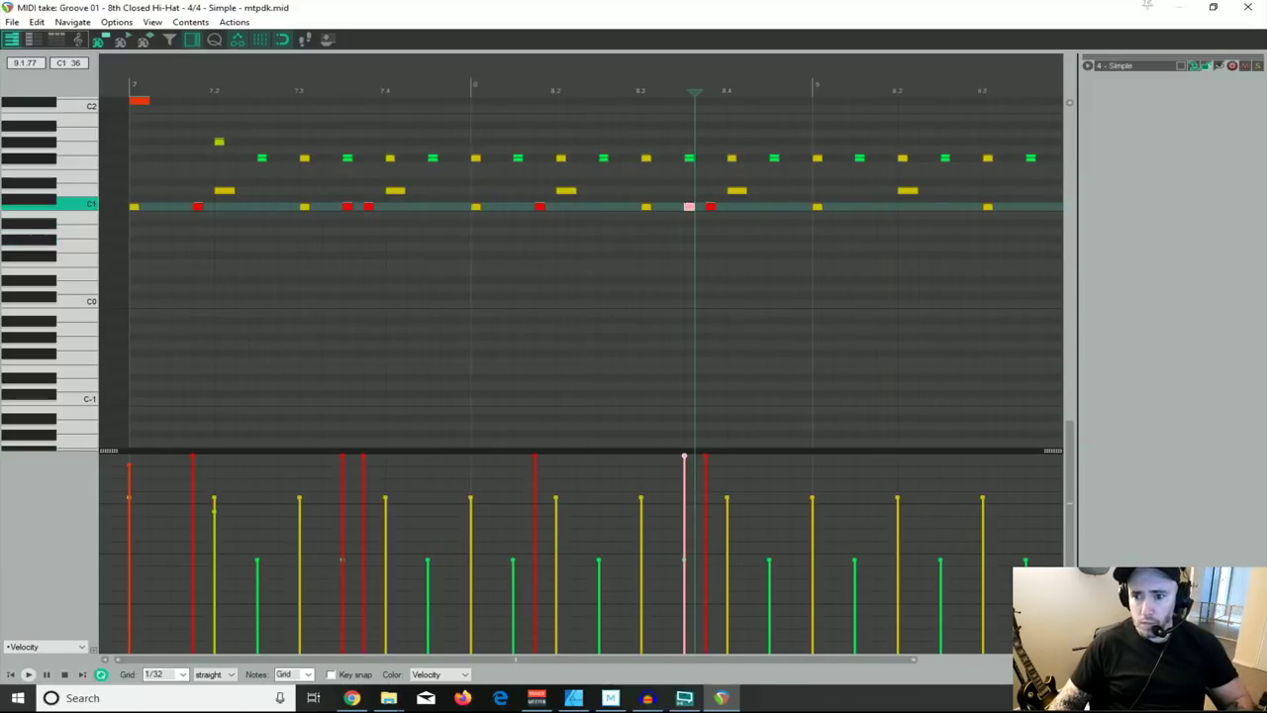
{"action": "scroll", "coordinate": [594, 223], "scroll_direction": "down", "scroll_amount": 1}
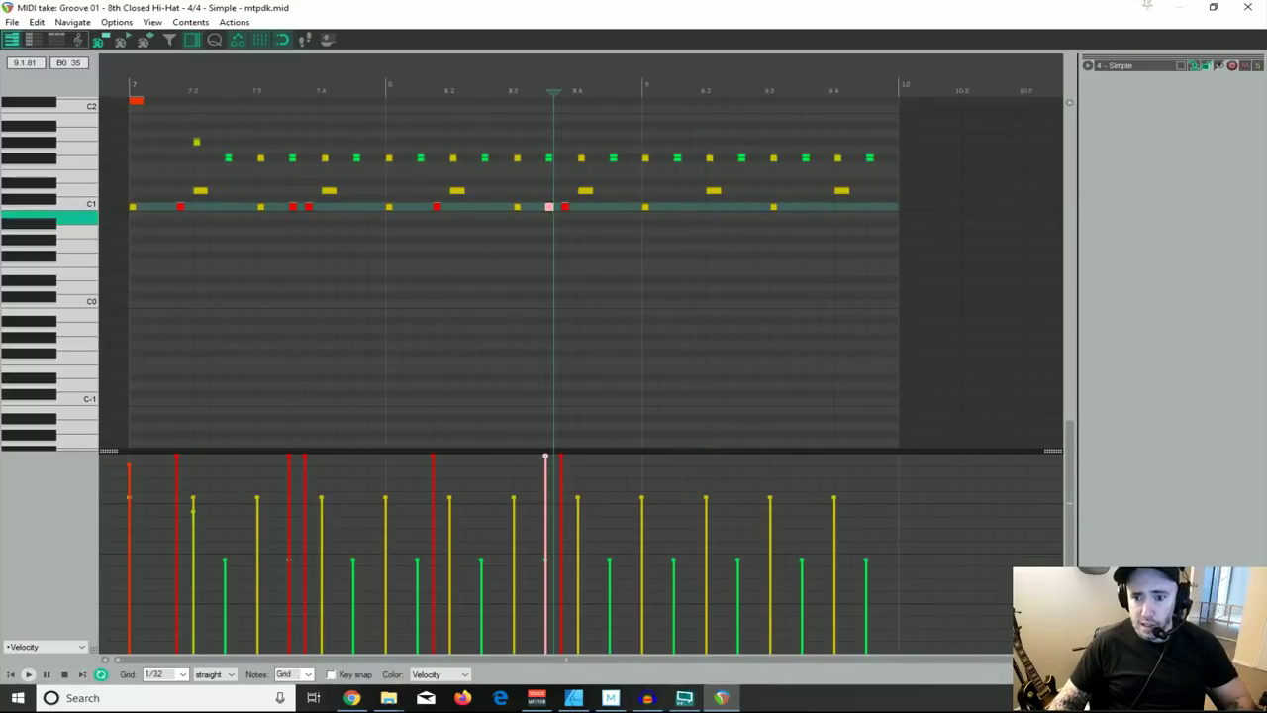
{"action": "scroll", "coordinate": [816, 208], "scroll_direction": "up", "scroll_amount": 1}
{"action": "left_click", "coordinate": [596, 206]}
{"action": "left_click", "coordinate": [828, 207]}
{"action": "scroll", "coordinate": [828, 207], "scroll_direction": "down", "scroll_amount": 3}
{"action": "key", "text": "space"}
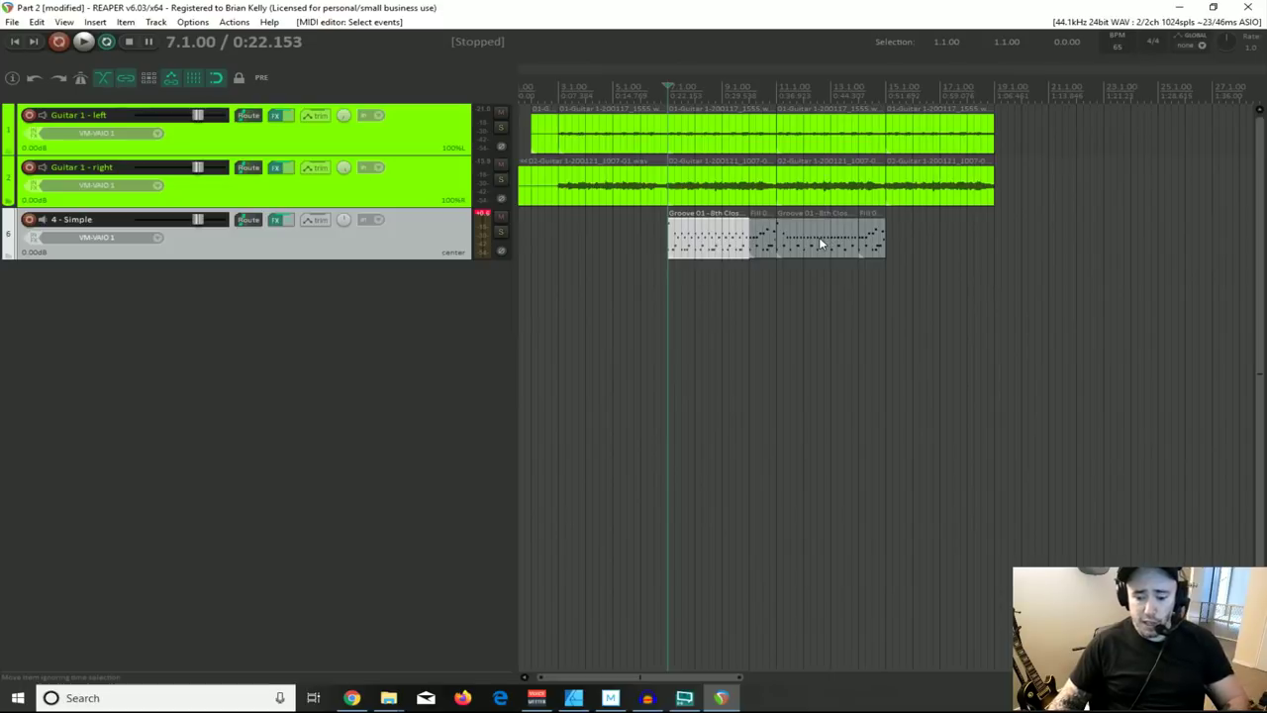
Step: Replace the Groove 01 item at measure 11 with a copy of the edited first groove and play briefly from 10.4
{"action": "left_click", "coordinate": [819, 243]}
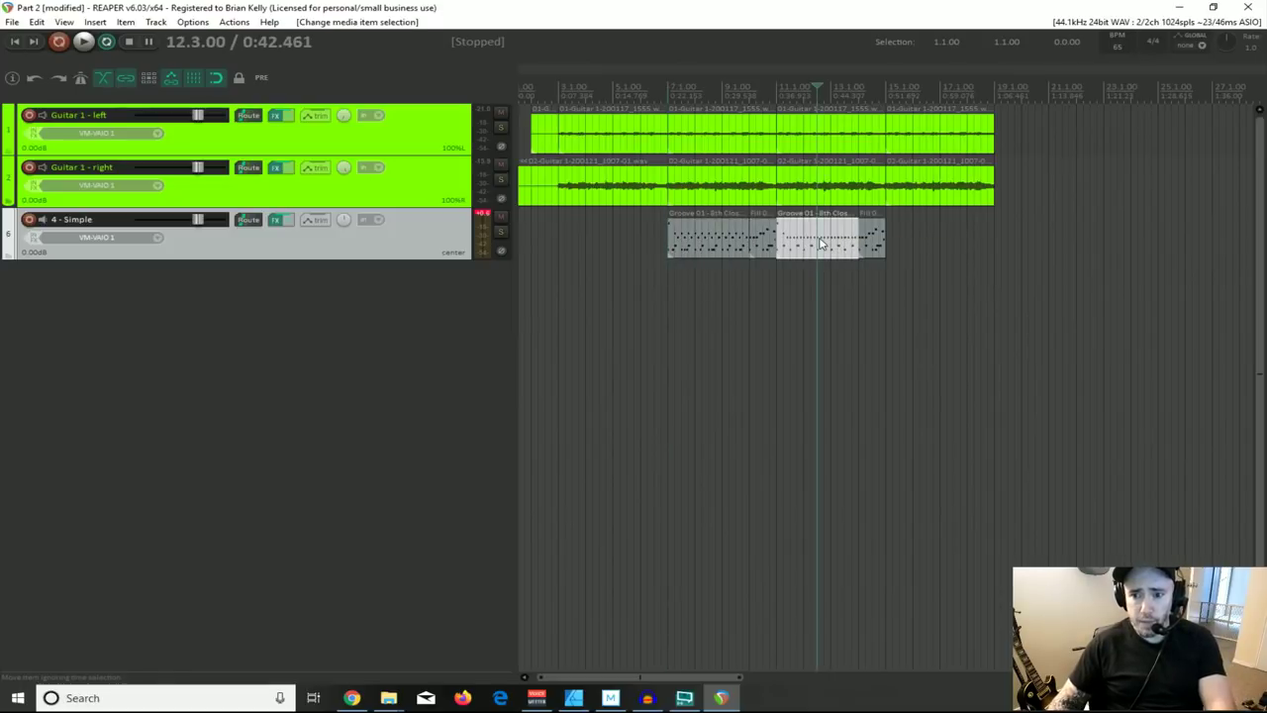
{"action": "key", "text": "Delete"}
{"action": "left_click", "coordinate": [698, 239]}
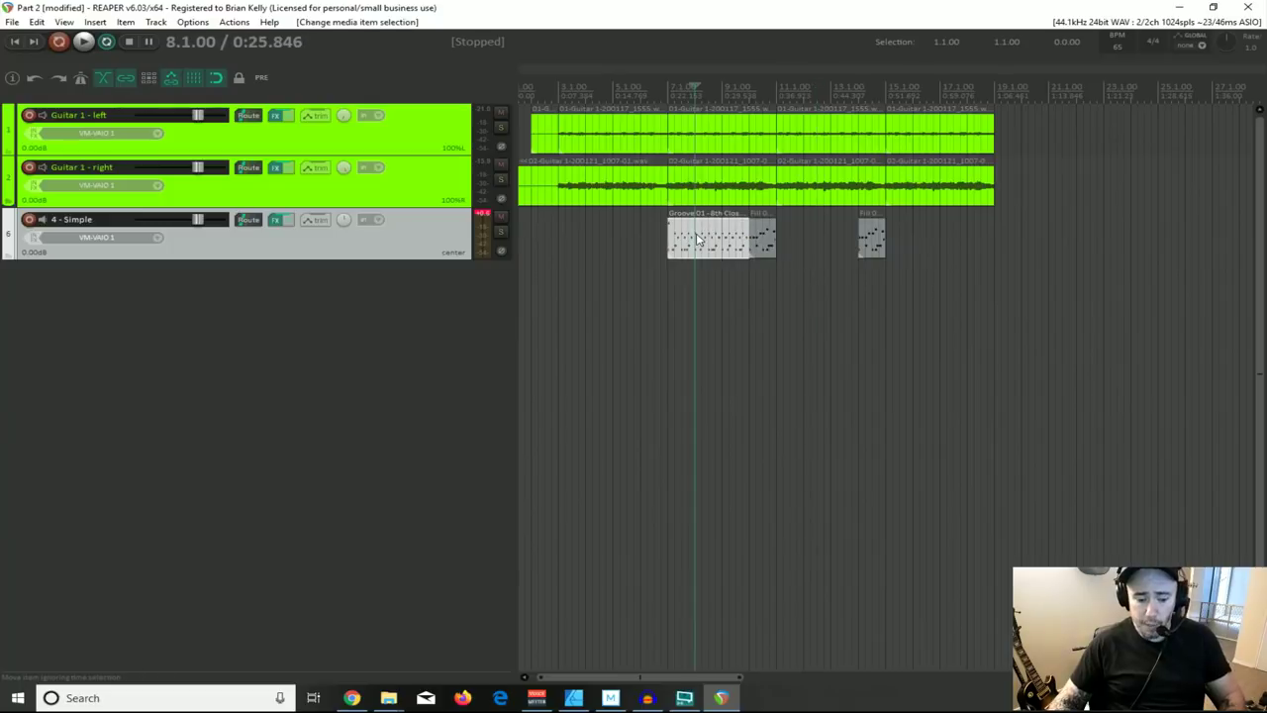
{"action": "left_click", "coordinate": [794, 252]}
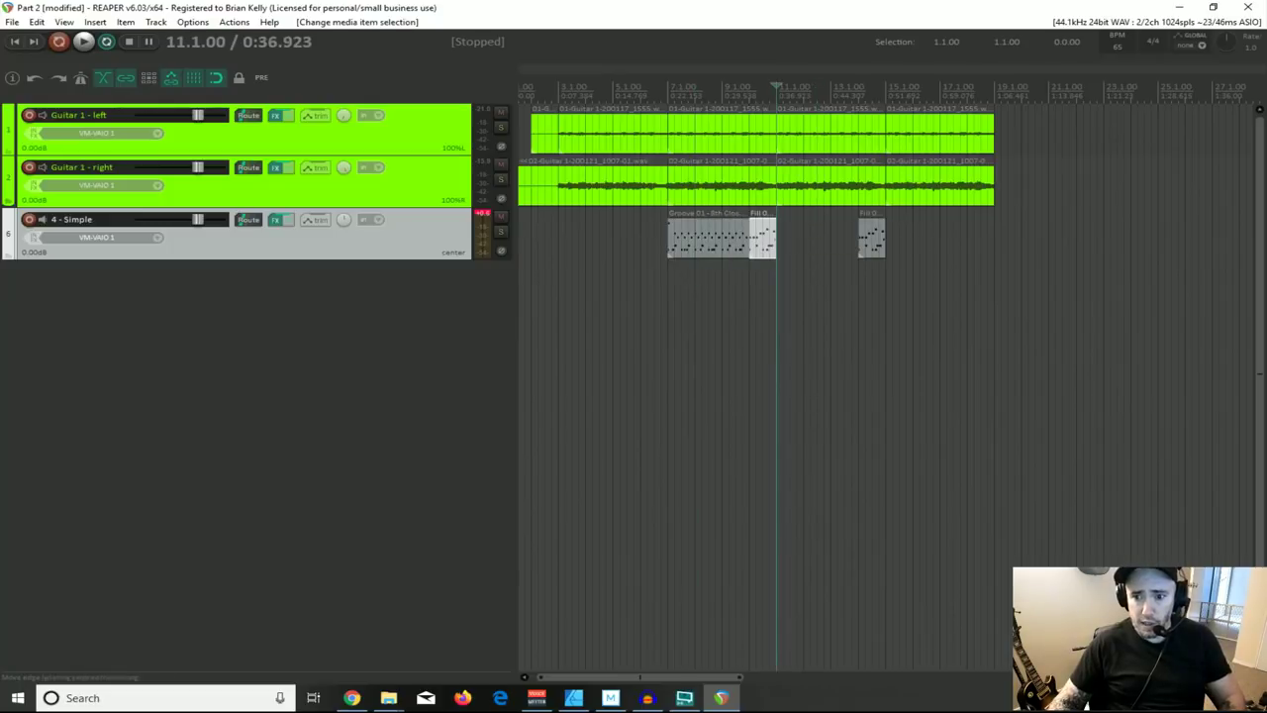
{"action": "key", "text": "ctrl+v"}
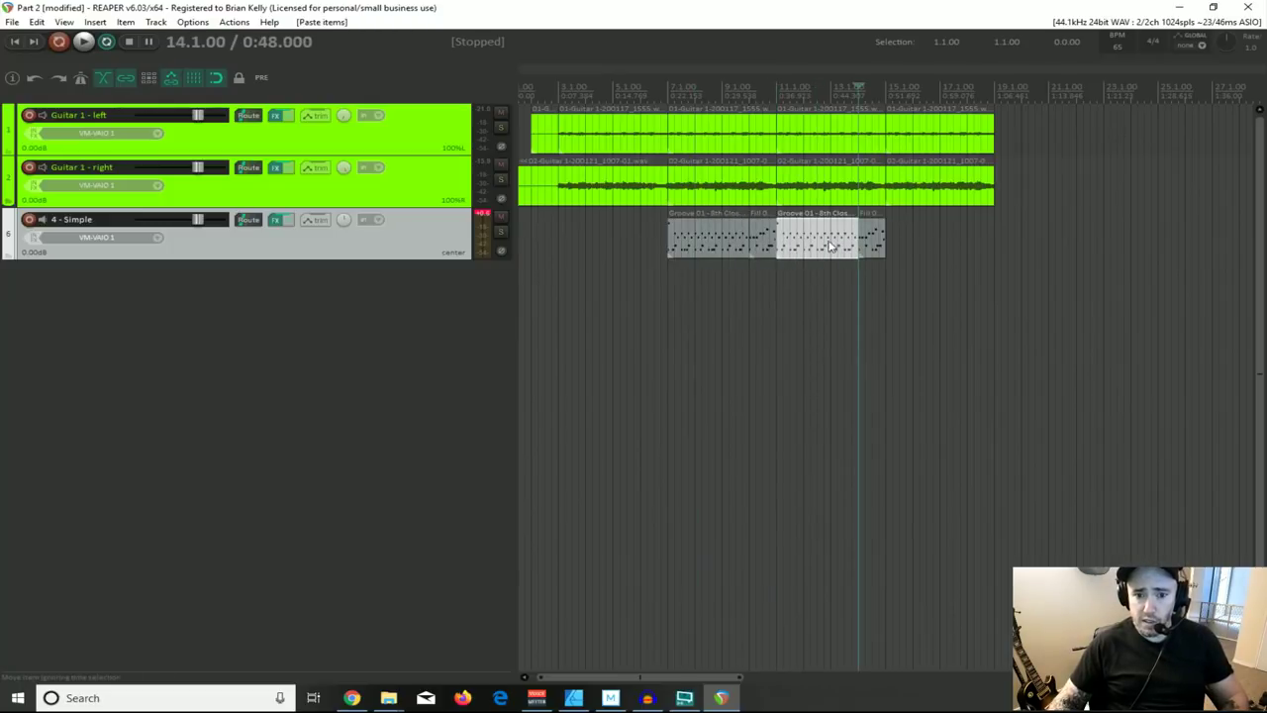
{"action": "left_click", "coordinate": [768, 240]}
{"action": "key", "text": "space"}
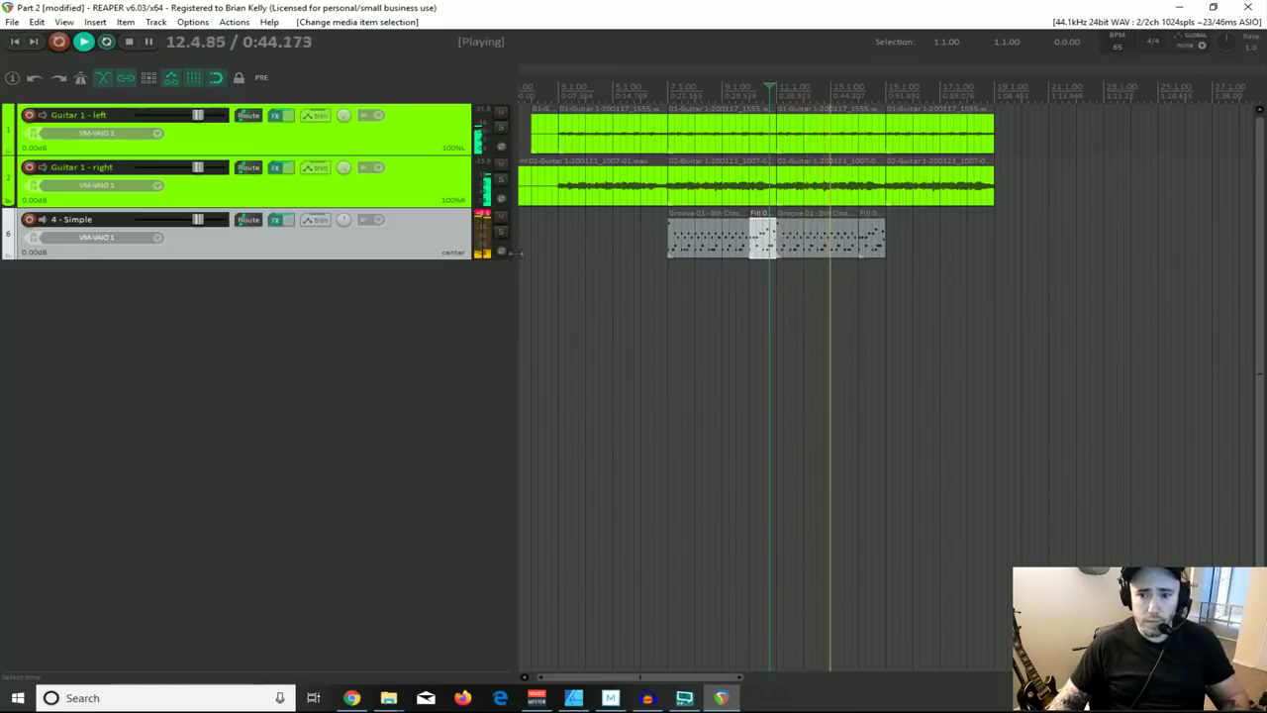
{"action": "key", "text": "space"}
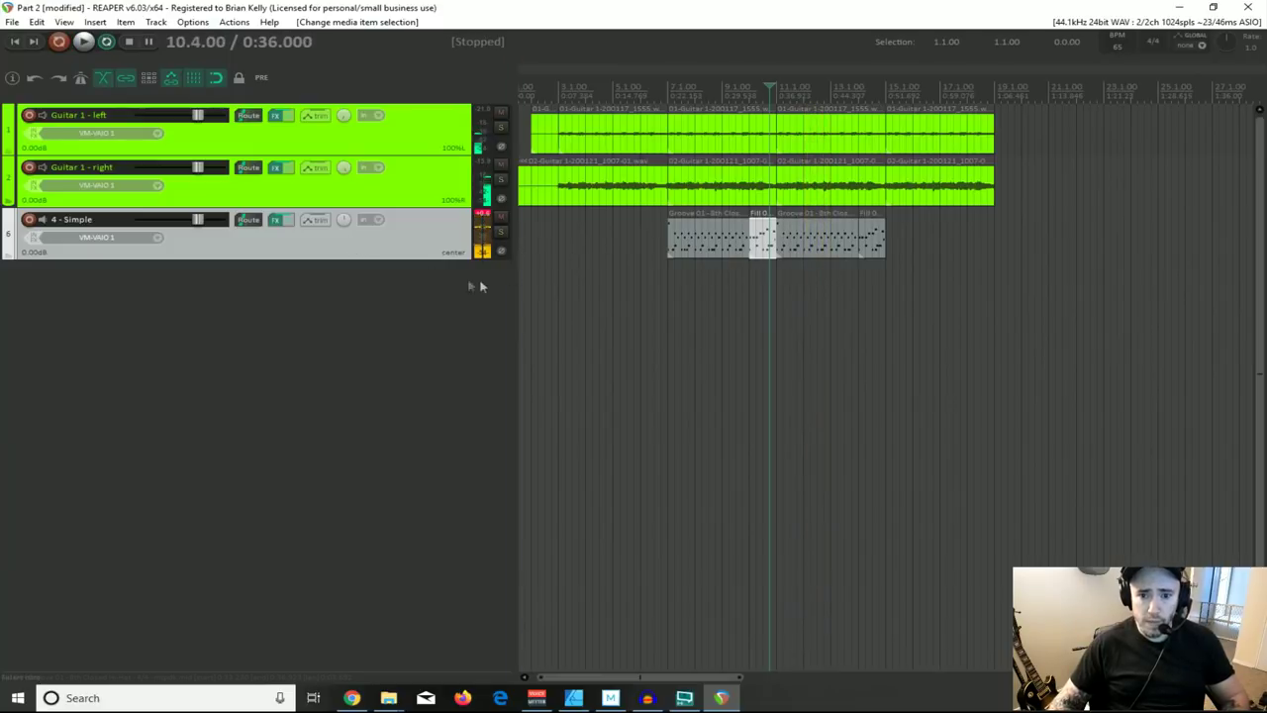
Step: Add a new track below the drum track and load the TAL-BassLine instrument on it
{"action": "scroll", "coordinate": [813, 298], "scroll_direction": "down", "scroll_amount": 1}
{"action": "scroll", "coordinate": [712, 279], "scroll_direction": "up", "scroll_amount": 2}
{"action": "scroll", "coordinate": [713, 279], "scroll_direction": "down", "scroll_amount": 3}
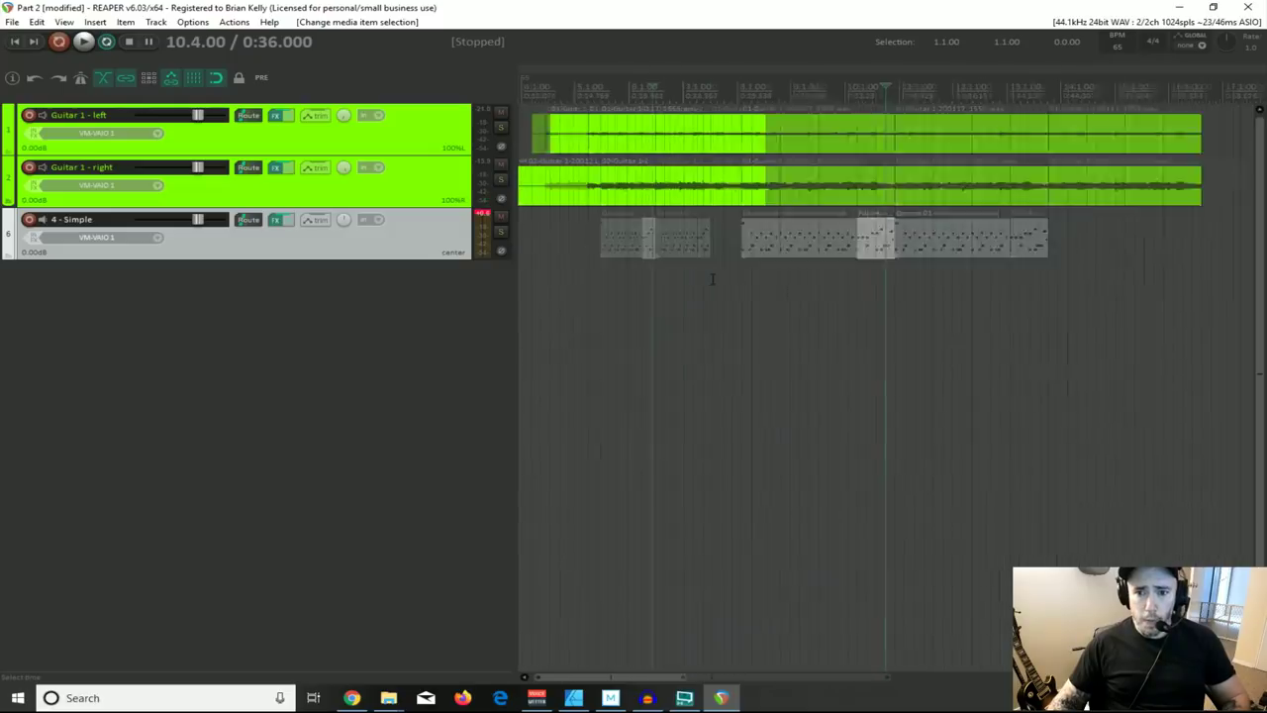
{"action": "scroll", "coordinate": [731, 345], "scroll_direction": "up", "scroll_amount": 1}
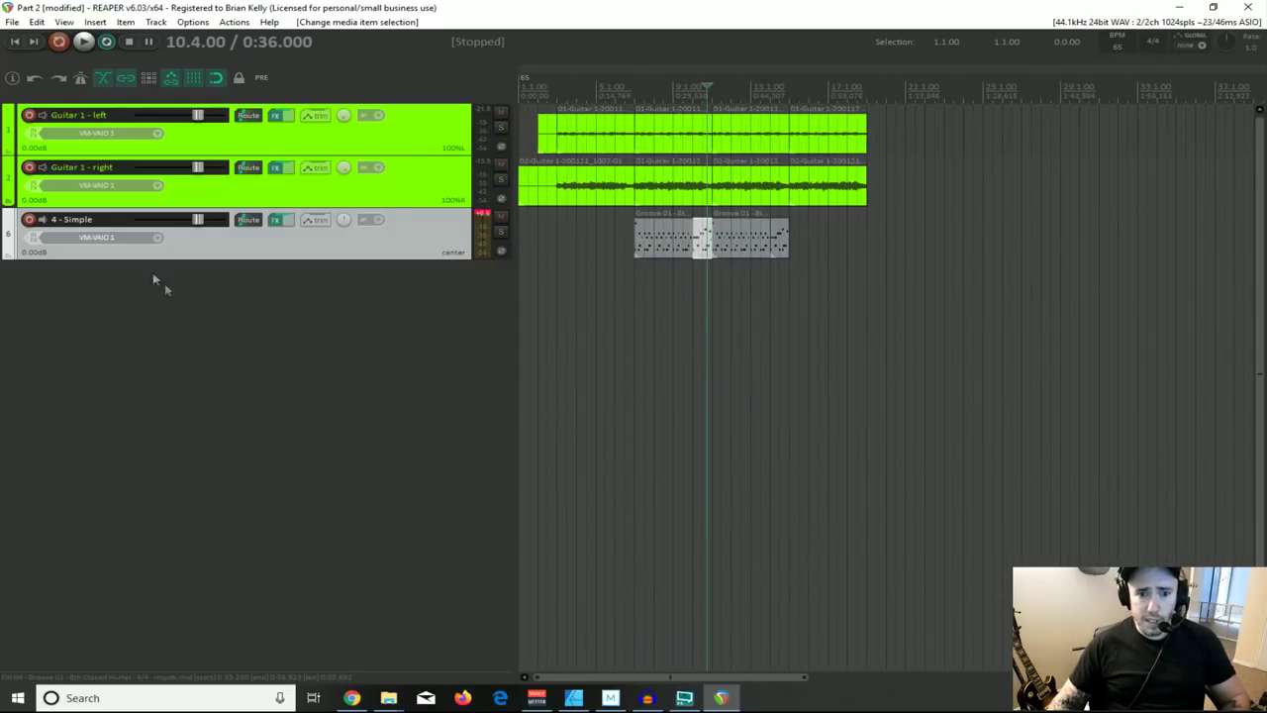
{"action": "double_click", "coordinate": [285, 283]}
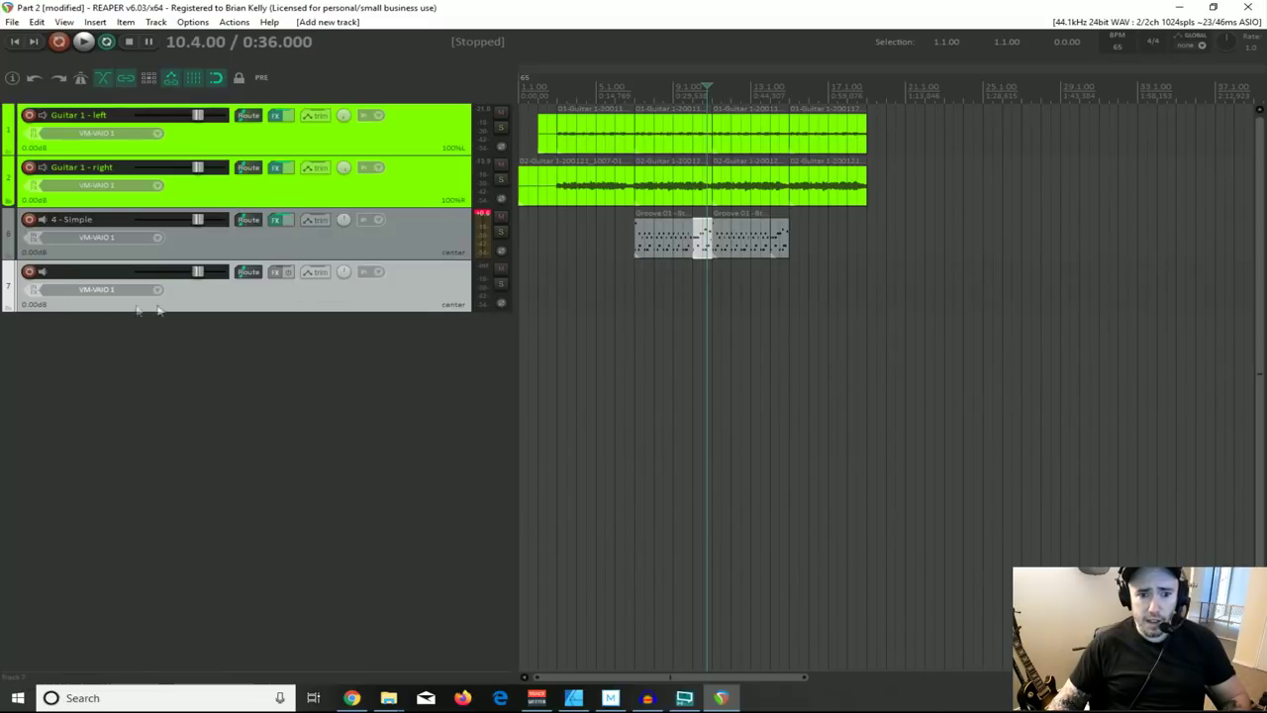
{"action": "left_click", "coordinate": [279, 274]}
{"action": "left_click_drag", "start_coordinate": [450, 248], "coordinate": [357, 219]}
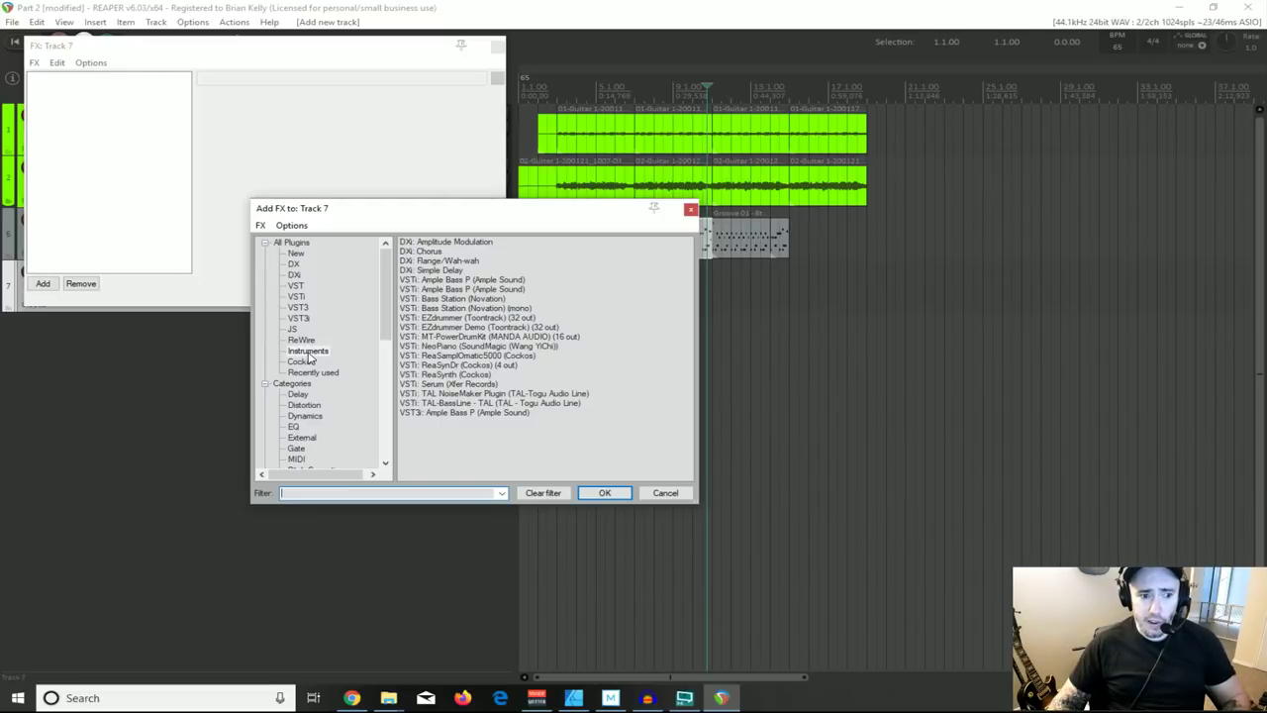
{"action": "double_click", "coordinate": [441, 406]}
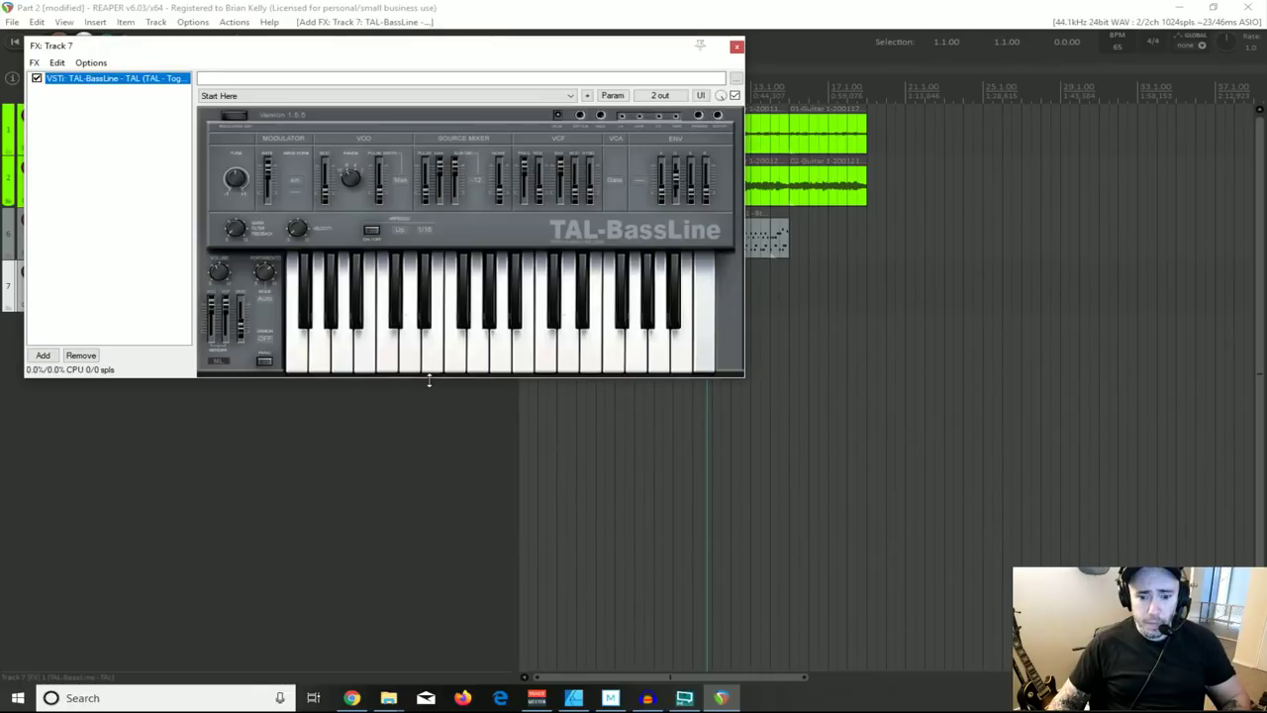
Step: Audition several keys of TAL-BassLine with its Start Here preset
{"action": "mouse_move", "coordinate": [365, 701]}
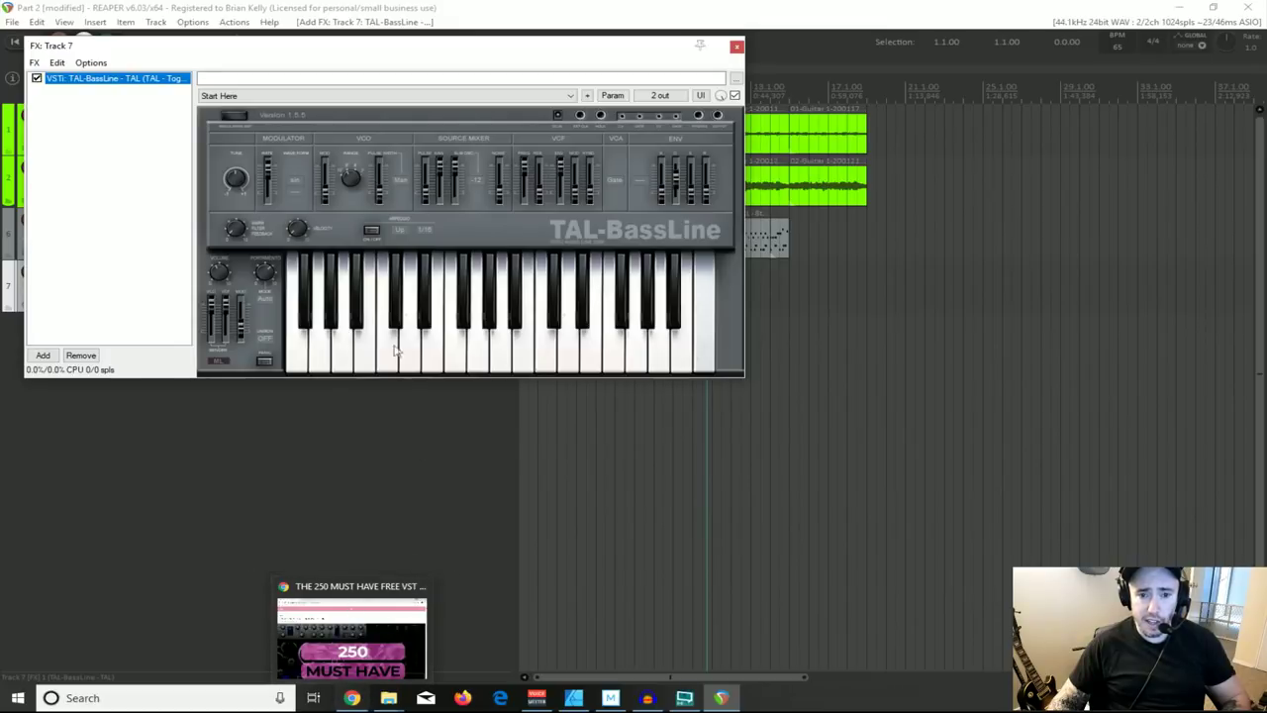
{"action": "left_click", "coordinate": [426, 360]}
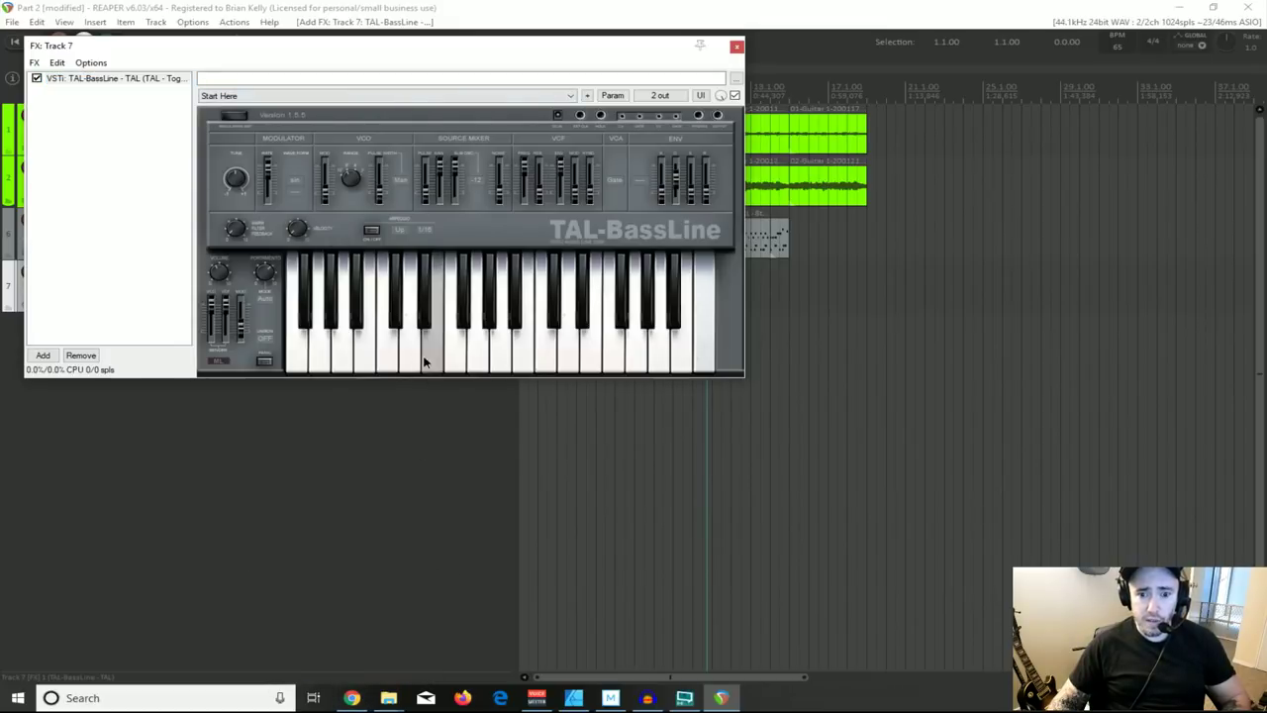
{"action": "left_click", "coordinate": [452, 359]}
{"action": "left_click", "coordinate": [483, 362]}
{"action": "left_click", "coordinate": [499, 361]}
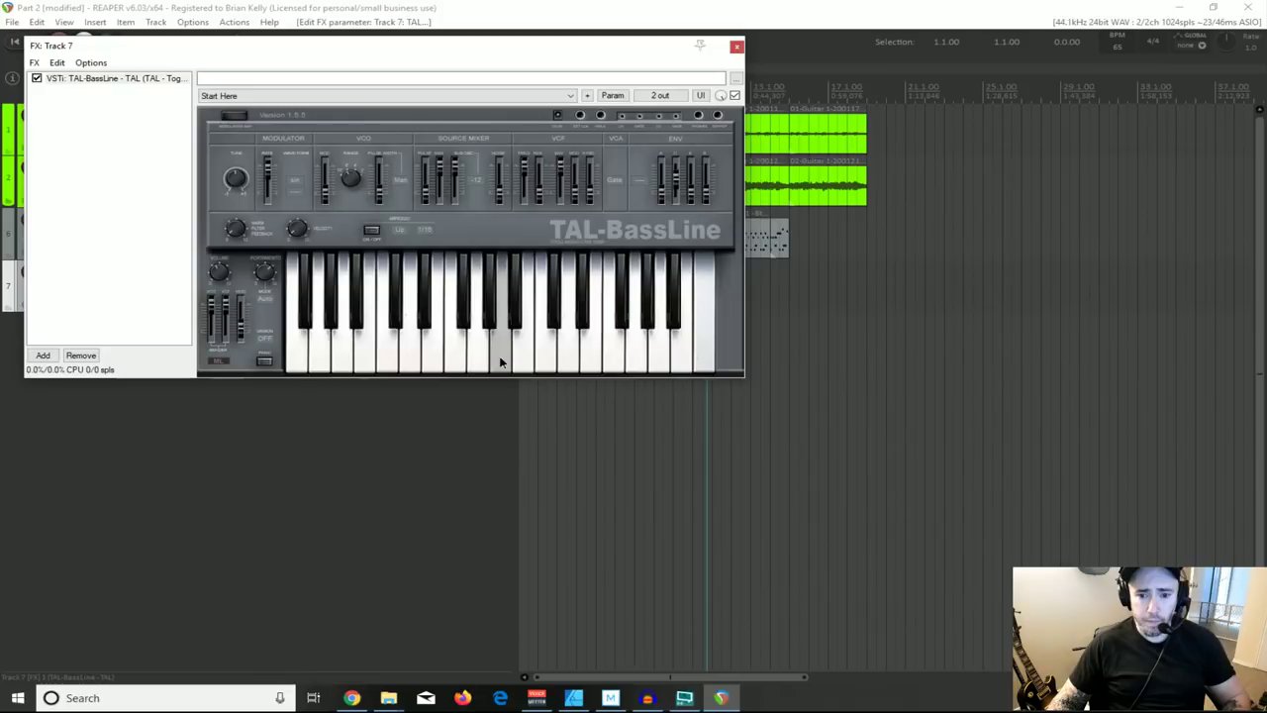
Step: Load the Clean Bass preset in TAL-BassLine and audition a couple of keys
{"action": "left_click", "coordinate": [572, 97]}
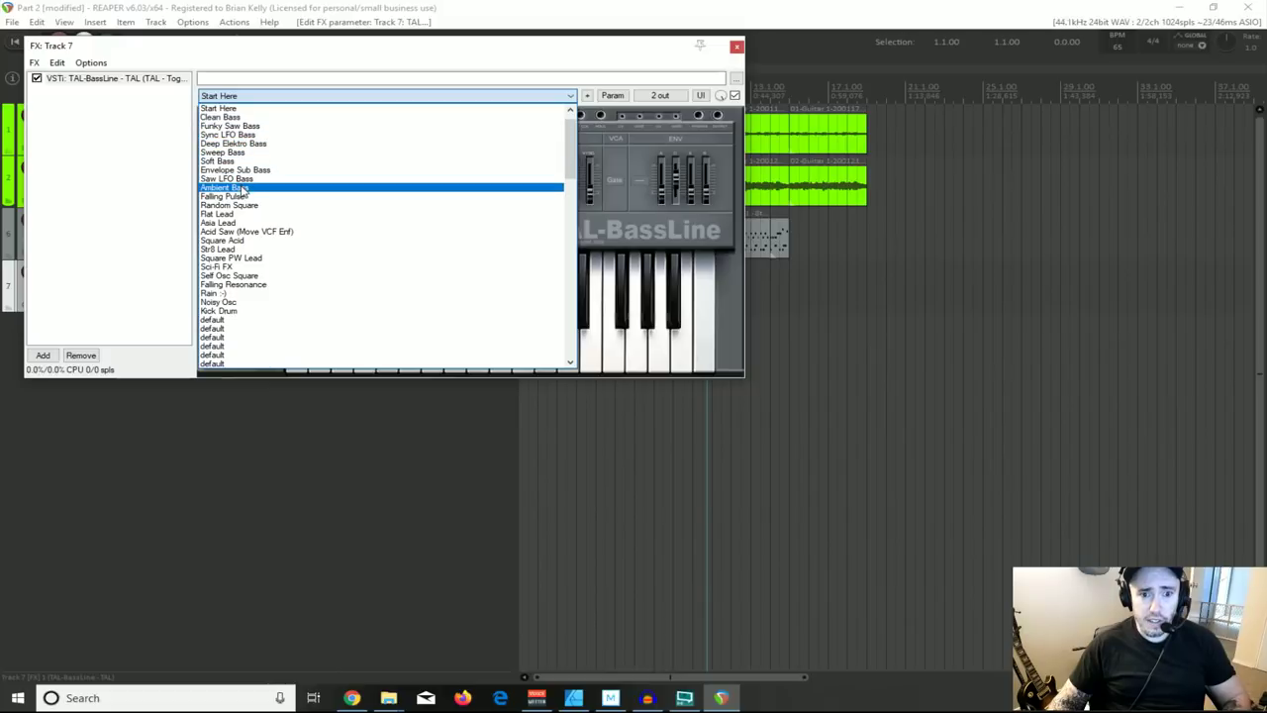
{"action": "left_click", "coordinate": [231, 117]}
{"action": "left_click", "coordinate": [453, 354]}
{"action": "left_click", "coordinate": [474, 354]}
Step: Load the Soft Bass preset in TAL-BassLine and audition four keys
{"action": "left_click", "coordinate": [565, 95]}
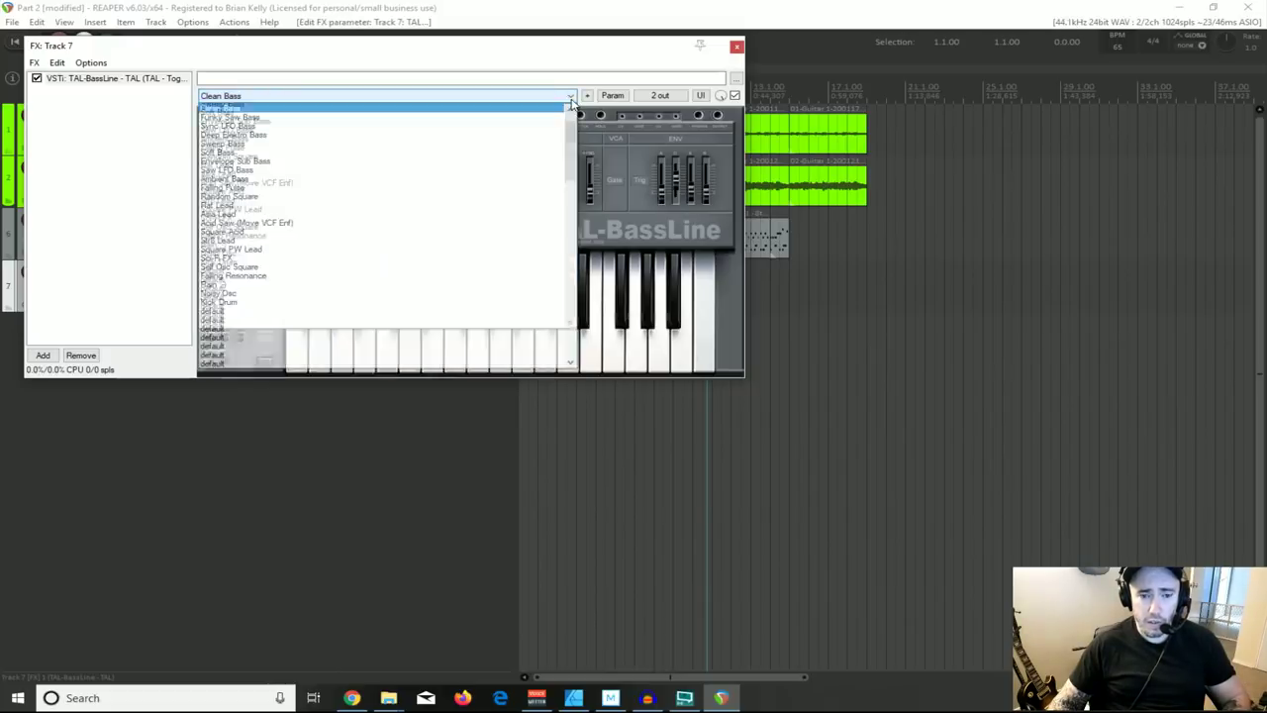
{"action": "left_click", "coordinate": [234, 155]}
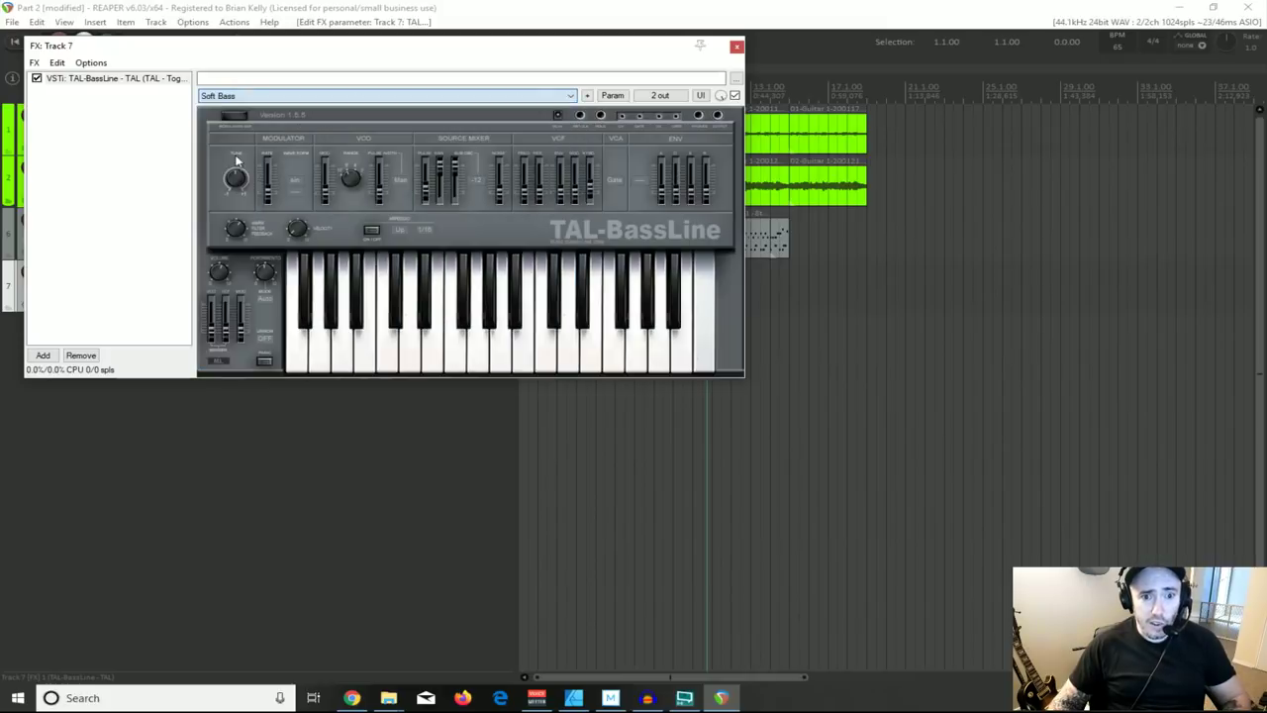
{"action": "left_click", "coordinate": [410, 347]}
{"action": "left_click", "coordinate": [435, 353]}
{"action": "left_click", "coordinate": [462, 354]}
{"action": "left_click", "coordinate": [496, 355]}
Step: Move the TAL-BassLine window below the tracks and audition three more keys of the Soft Bass sound
{"action": "left_click_drag", "start_coordinate": [463, 46], "coordinate": [655, 304]}
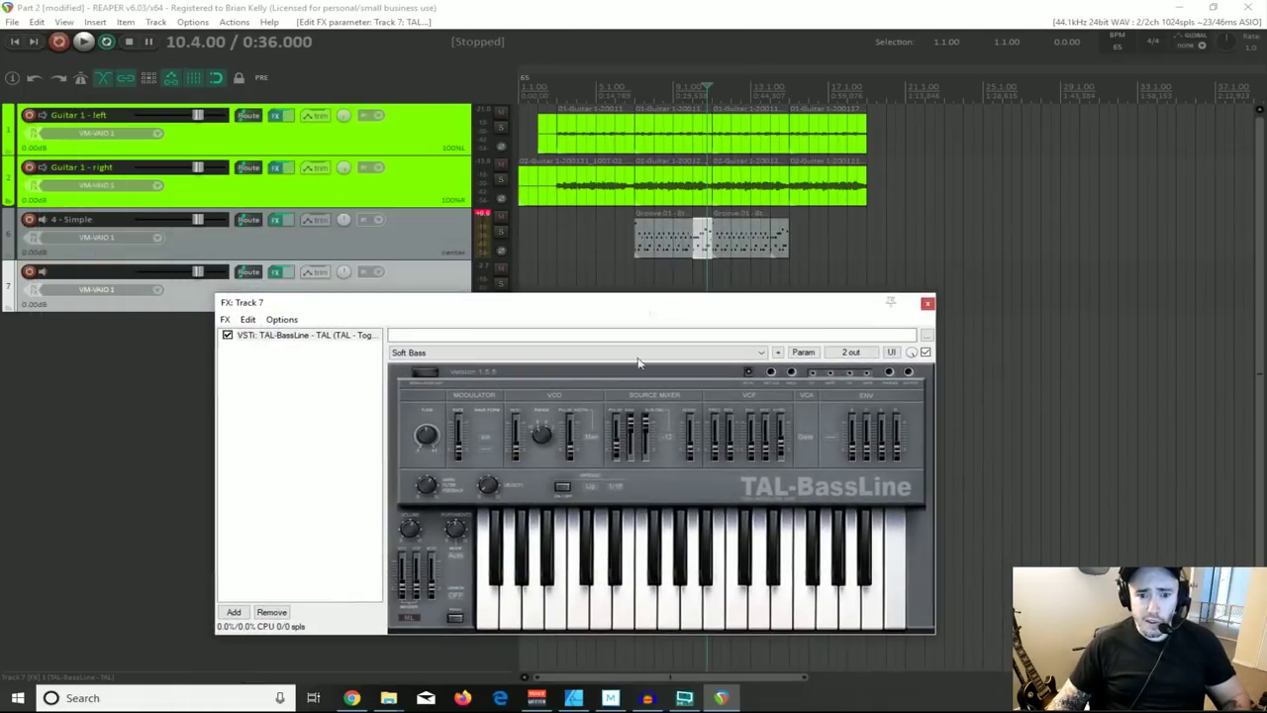
{"action": "left_click", "coordinate": [607, 618]}
{"action": "left_click", "coordinate": [644, 604]}
{"action": "left_click", "coordinate": [672, 608]}
{"action": "left_click_drag", "start_coordinate": [496, 304], "coordinate": [469, 330]}
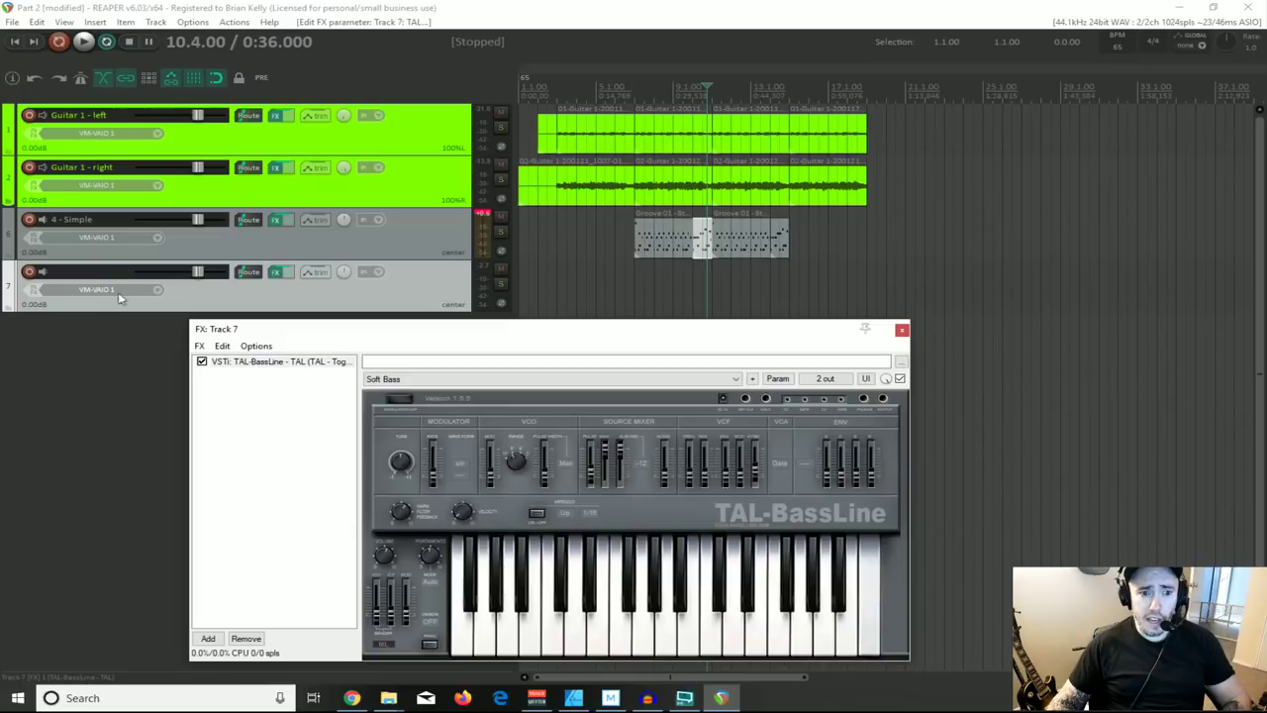
Step: Set track 7's input to MIDI from the MPK Mini Mk II on all channels, and briefly arm the track for recording
{"action": "left_click", "coordinate": [158, 290]}
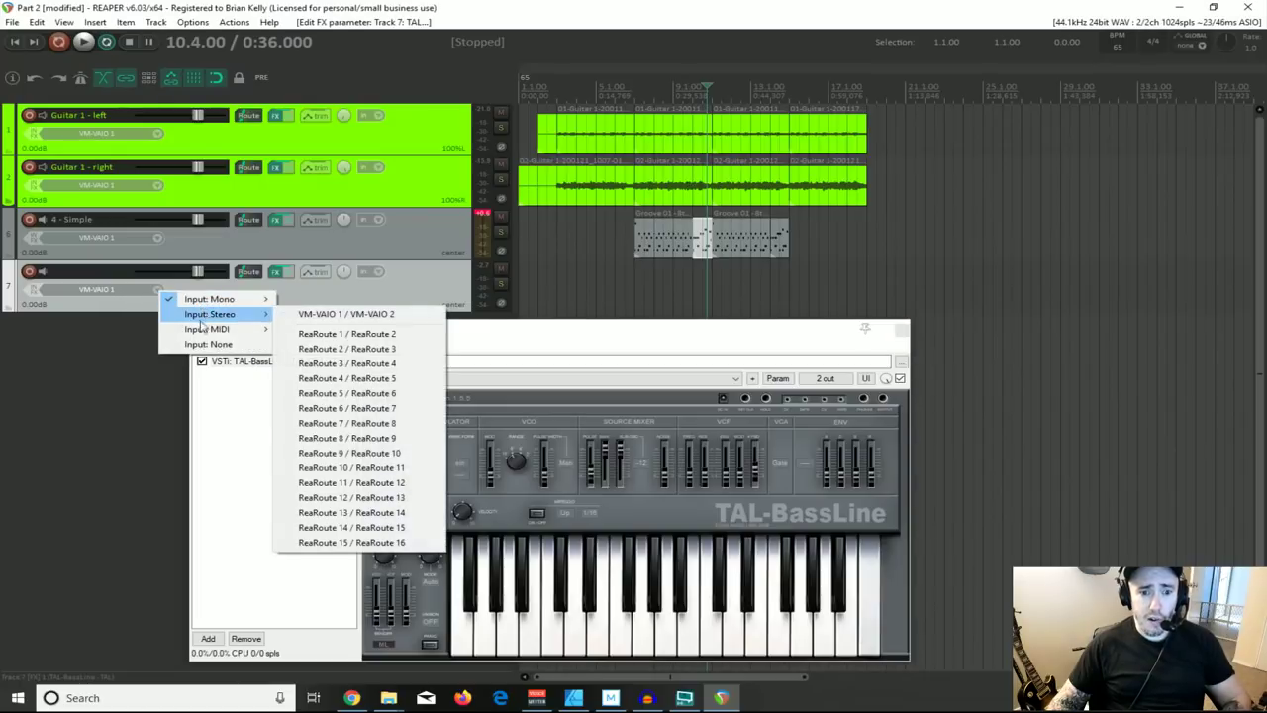
{"action": "mouse_move", "coordinate": [201, 330]}
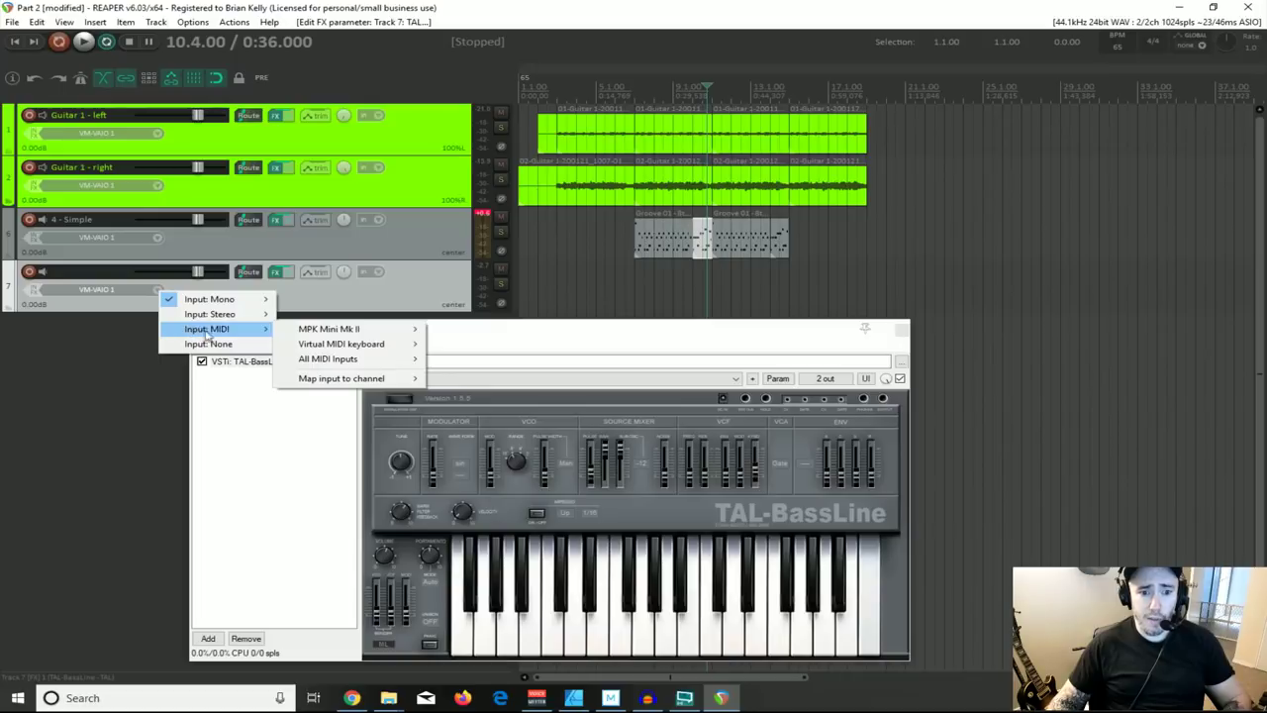
{"action": "mouse_move", "coordinate": [309, 335]}
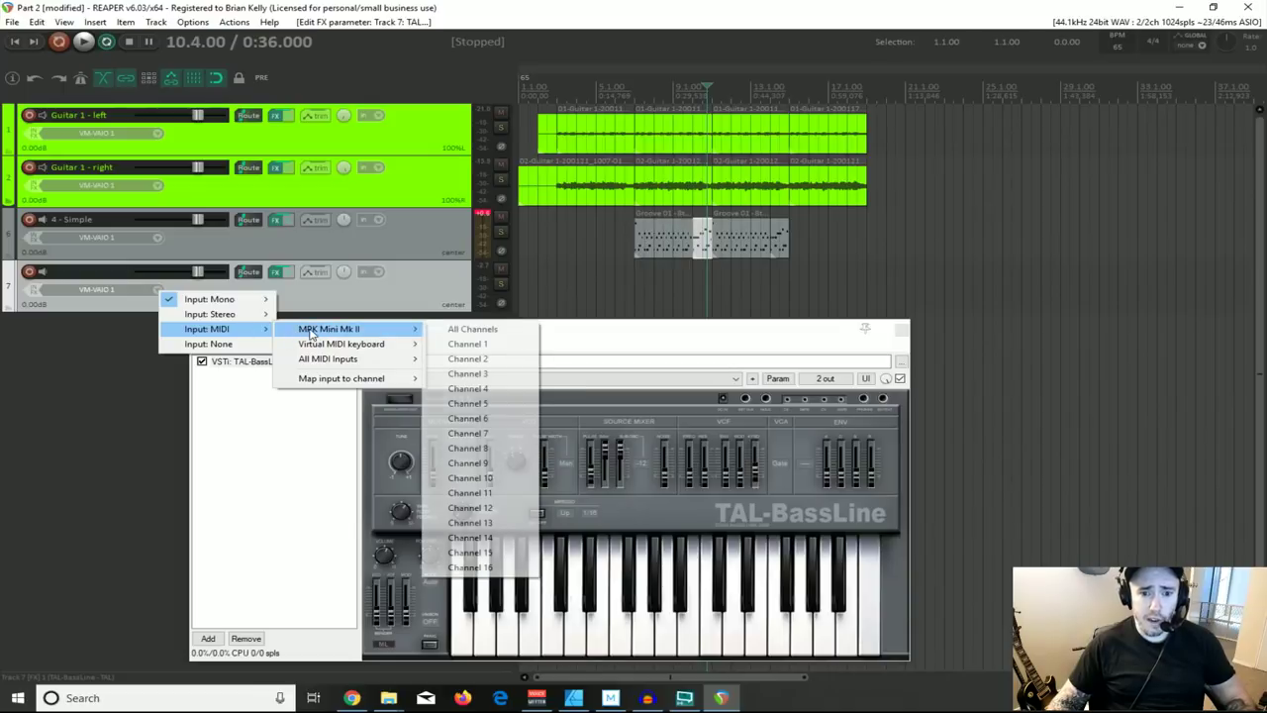
{"action": "mouse_move", "coordinate": [402, 339]}
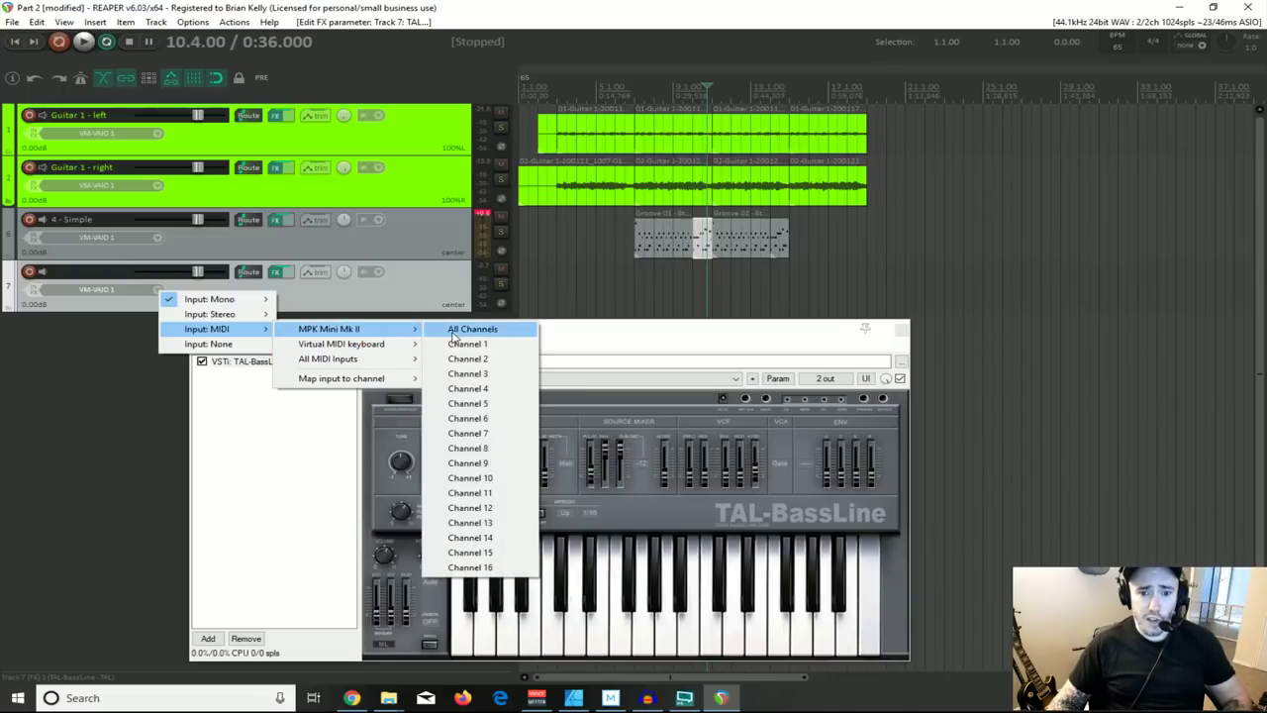
{"action": "left_click", "coordinate": [455, 330]}
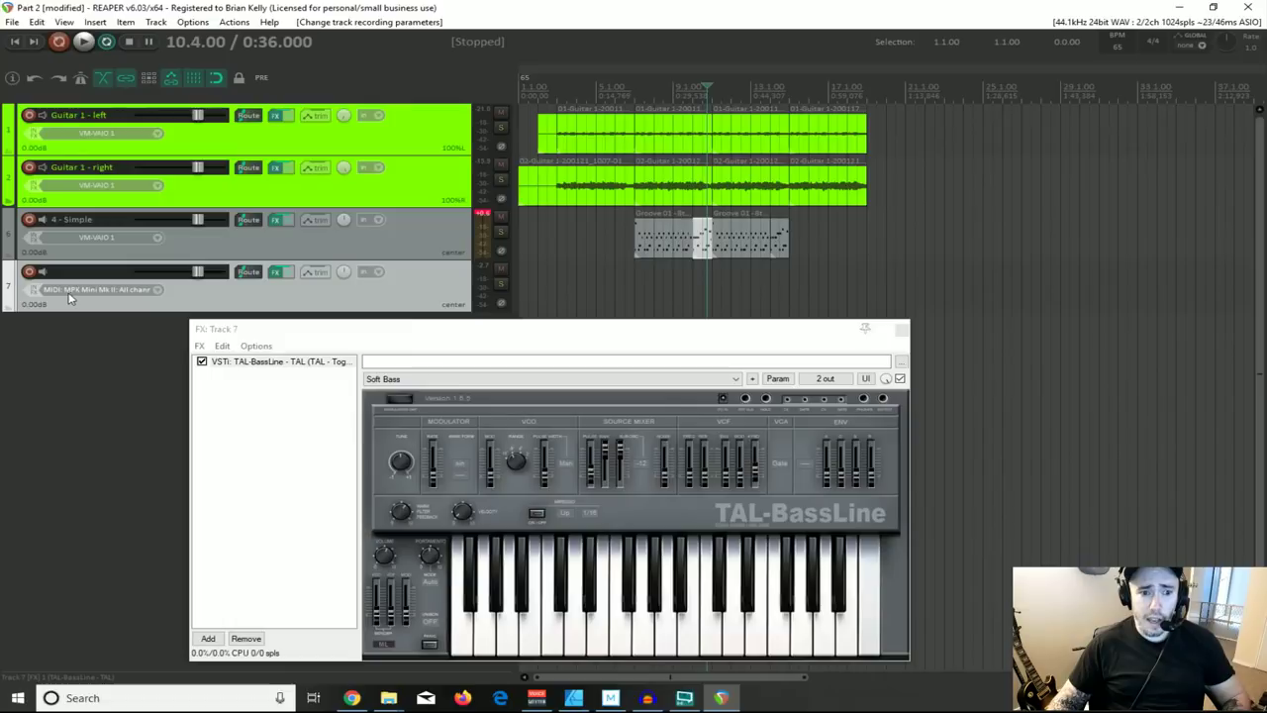
{"action": "left_click", "coordinate": [29, 272]}
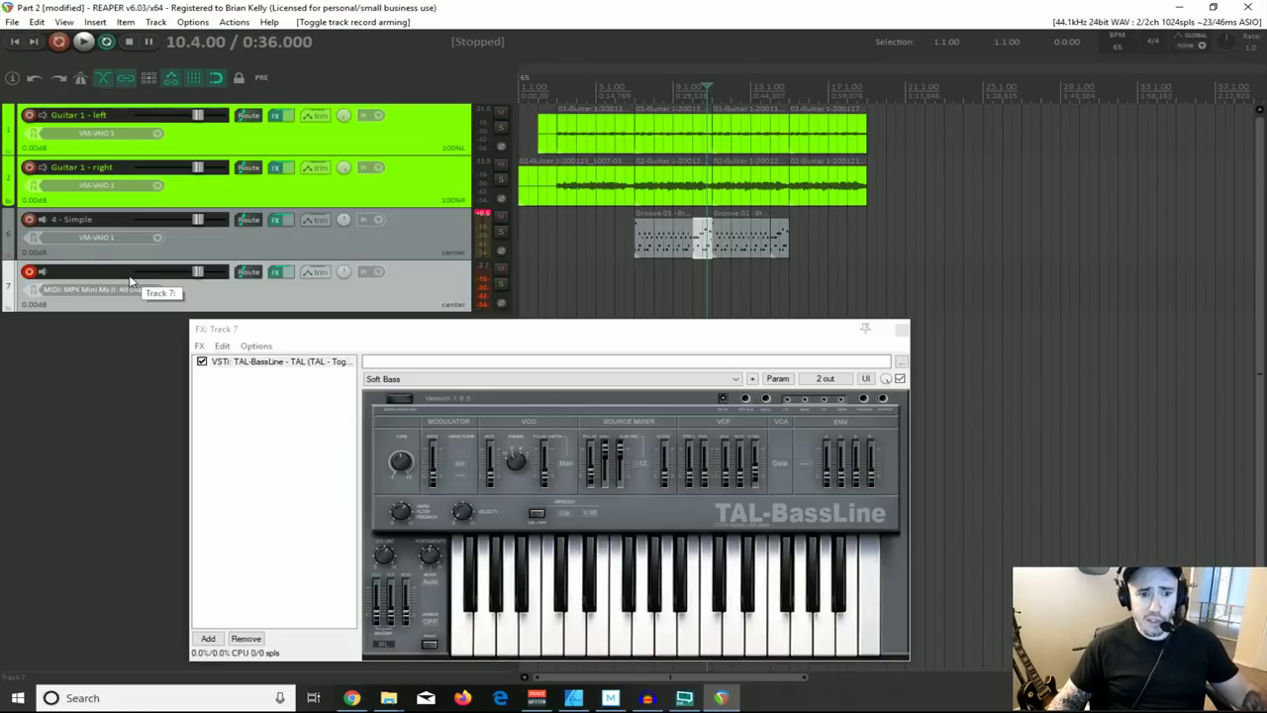
{"action": "left_click", "coordinate": [30, 273]}
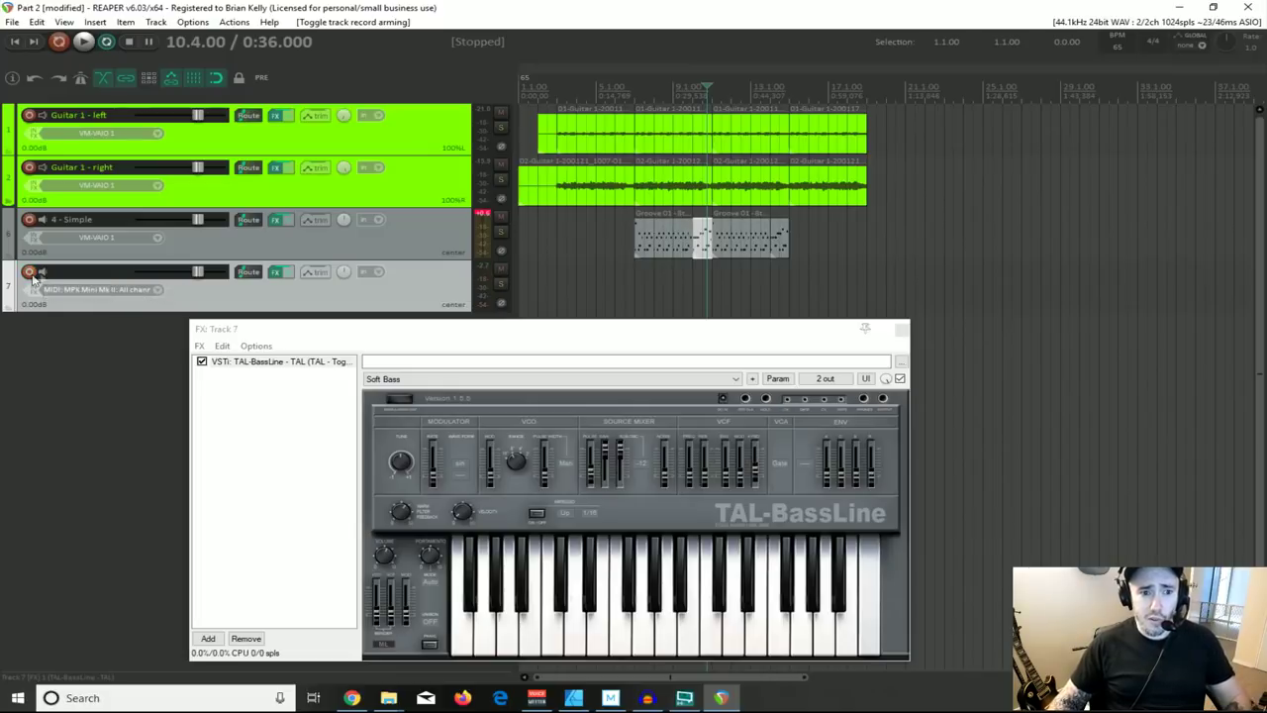
Step: Open the virtual MIDI keyboard and set track 7's input to mono VM-VAIO 1
{"action": "left_click", "coordinate": [64, 24]}
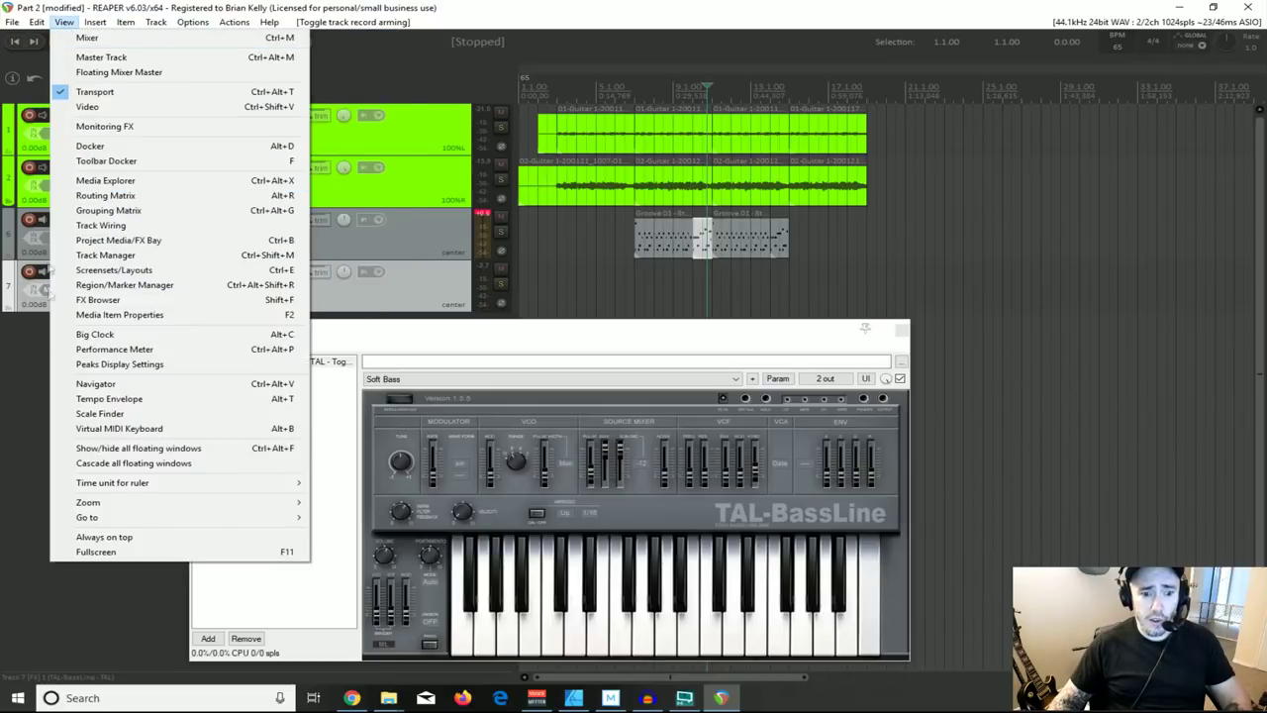
{"action": "left_click", "coordinate": [87, 430]}
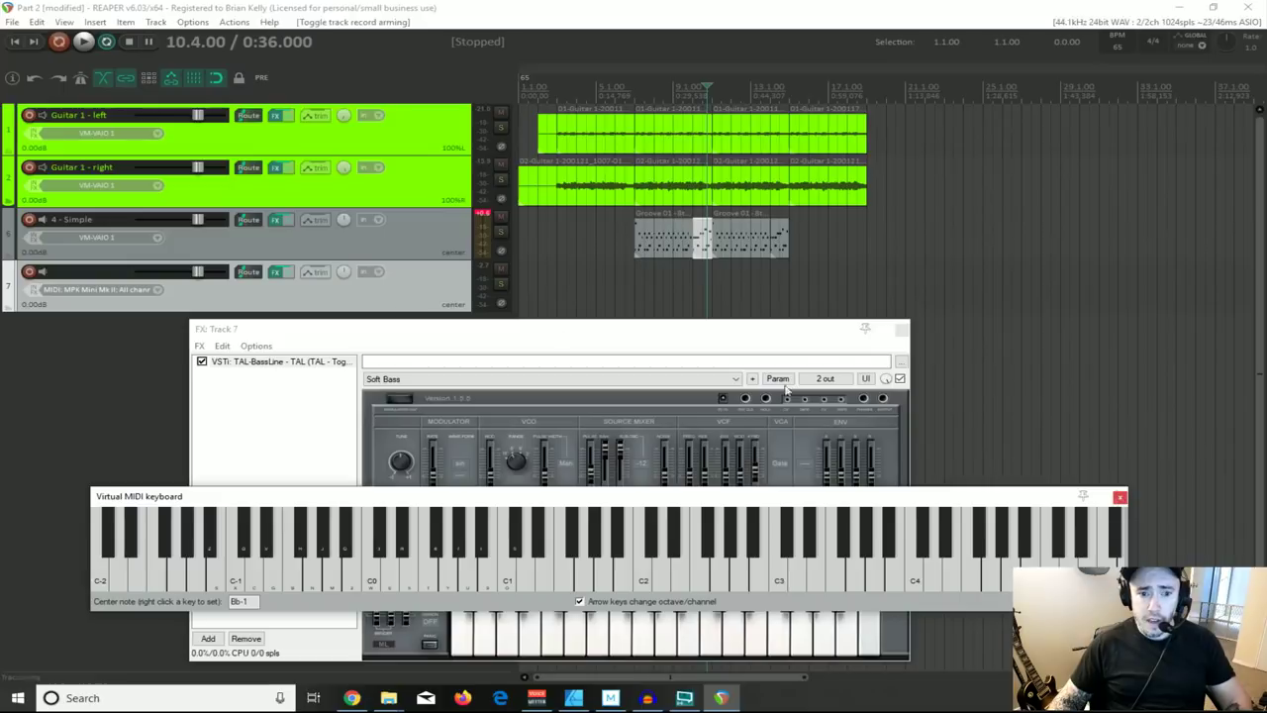
{"action": "left_click", "coordinate": [150, 290]}
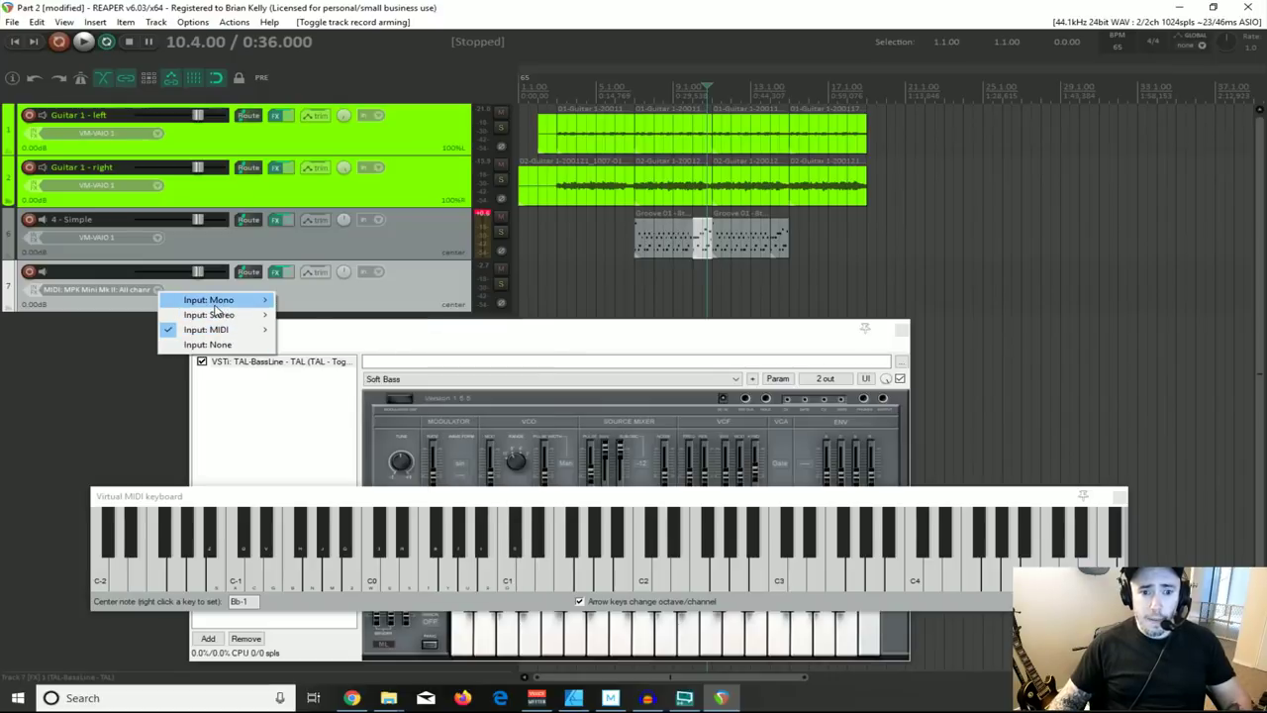
{"action": "mouse_move", "coordinate": [275, 308]}
{"action": "left_click", "coordinate": [301, 303]}
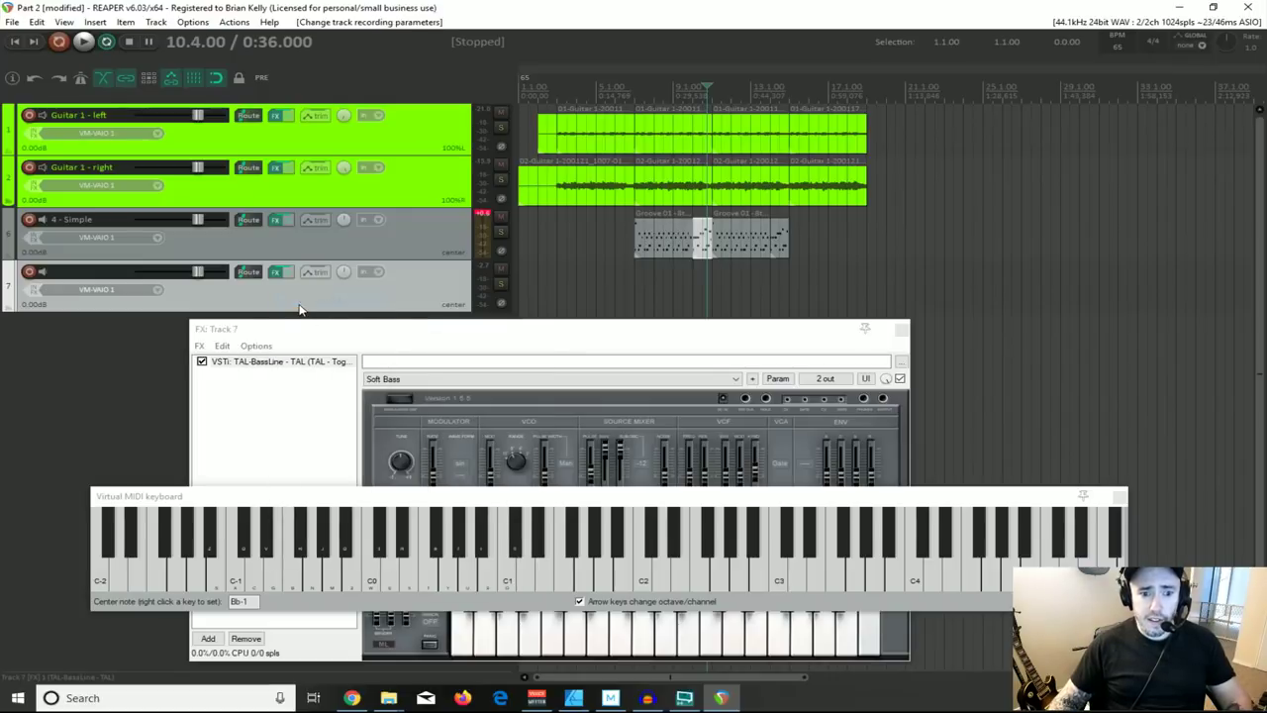
Step: Close the virtual MIDI keyboard and the TAL-BassLine window, and draw an empty MIDI item on track 7 from bar 7 to bar 11
{"action": "left_click", "coordinate": [1119, 496]}
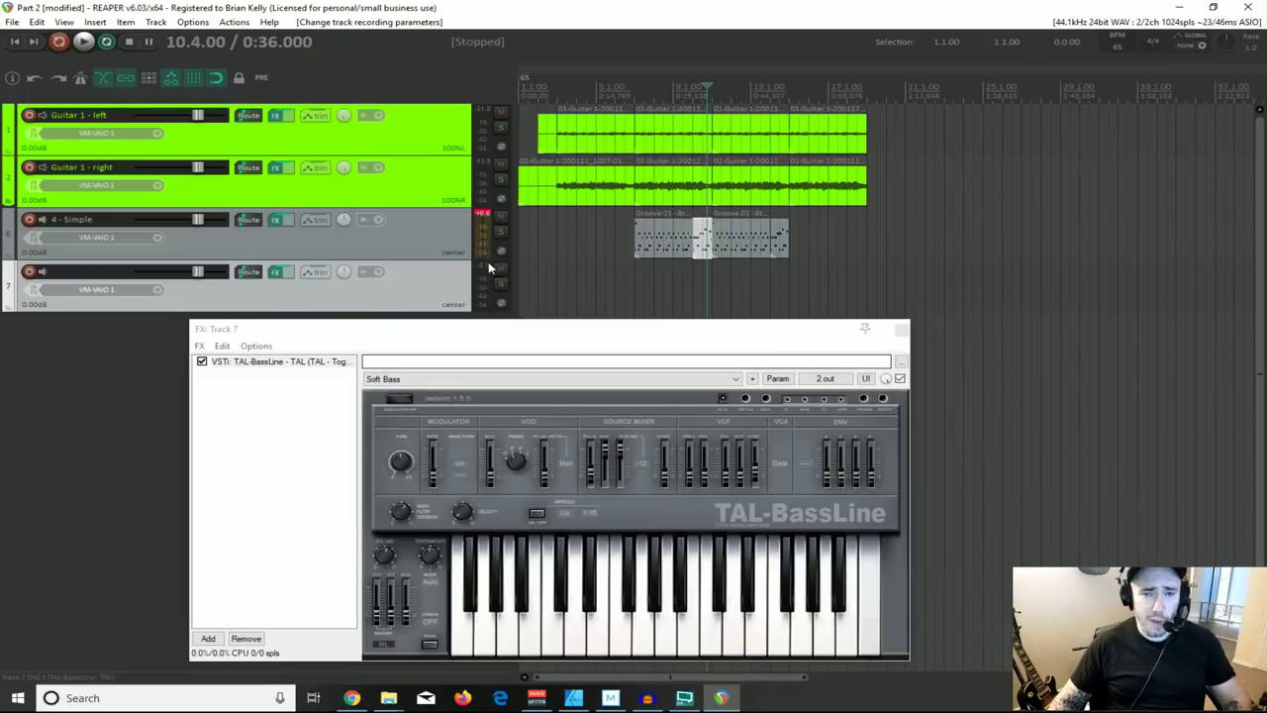
{"action": "left_click", "coordinate": [901, 333]}
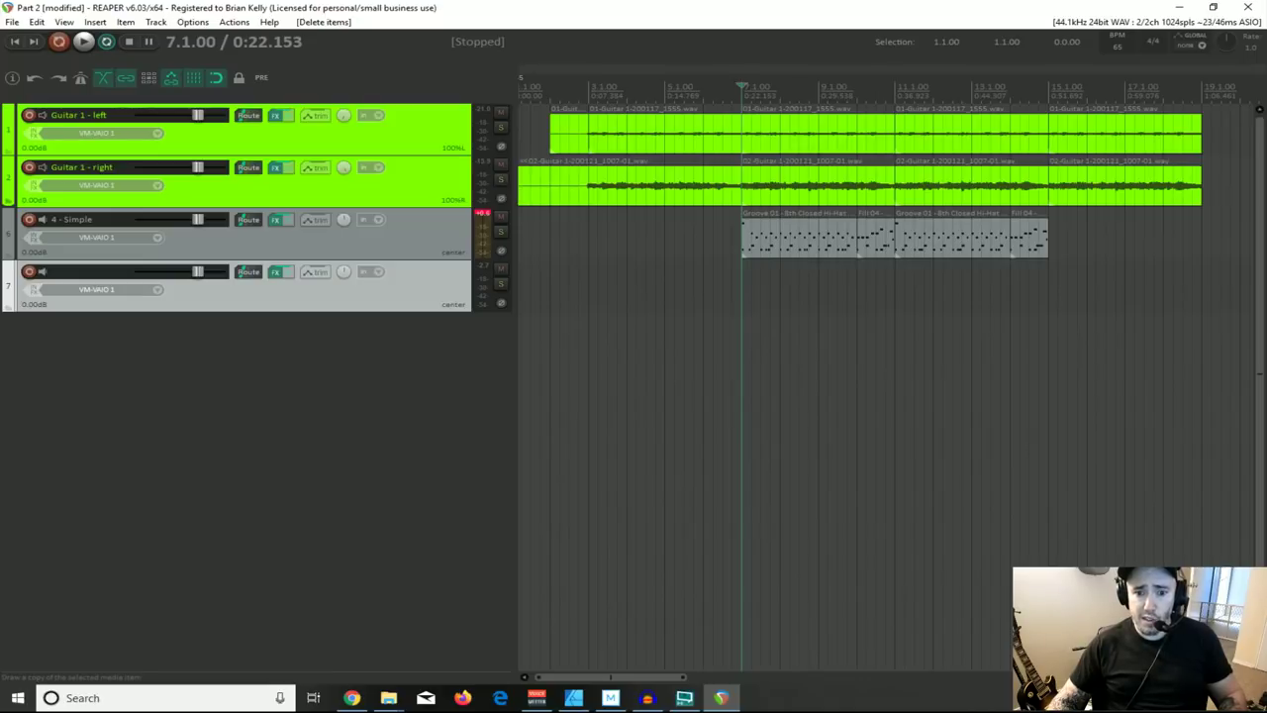
{"action": "left_click_drag", "start_coordinate": [743, 287], "coordinate": [894, 287]}
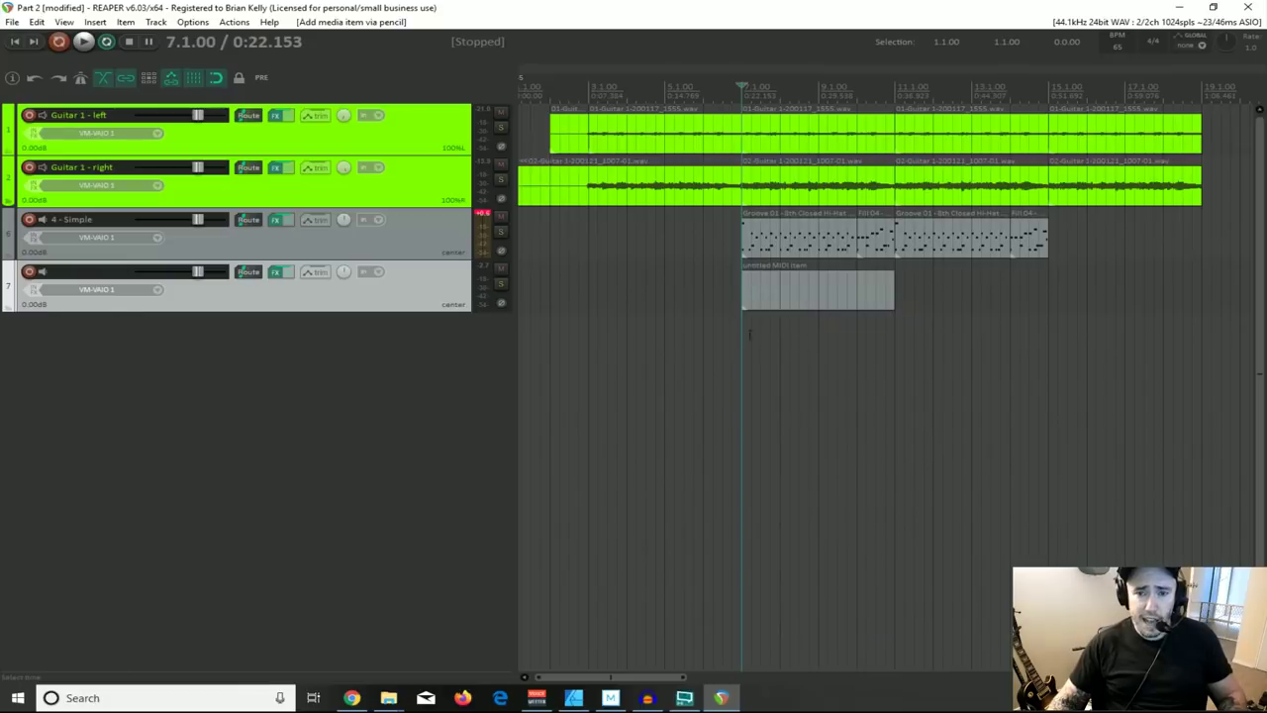
Step: Reopen TAL-BassLine on track 7, audition two of its keys, and close the plugin window
{"action": "left_click", "coordinate": [276, 275]}
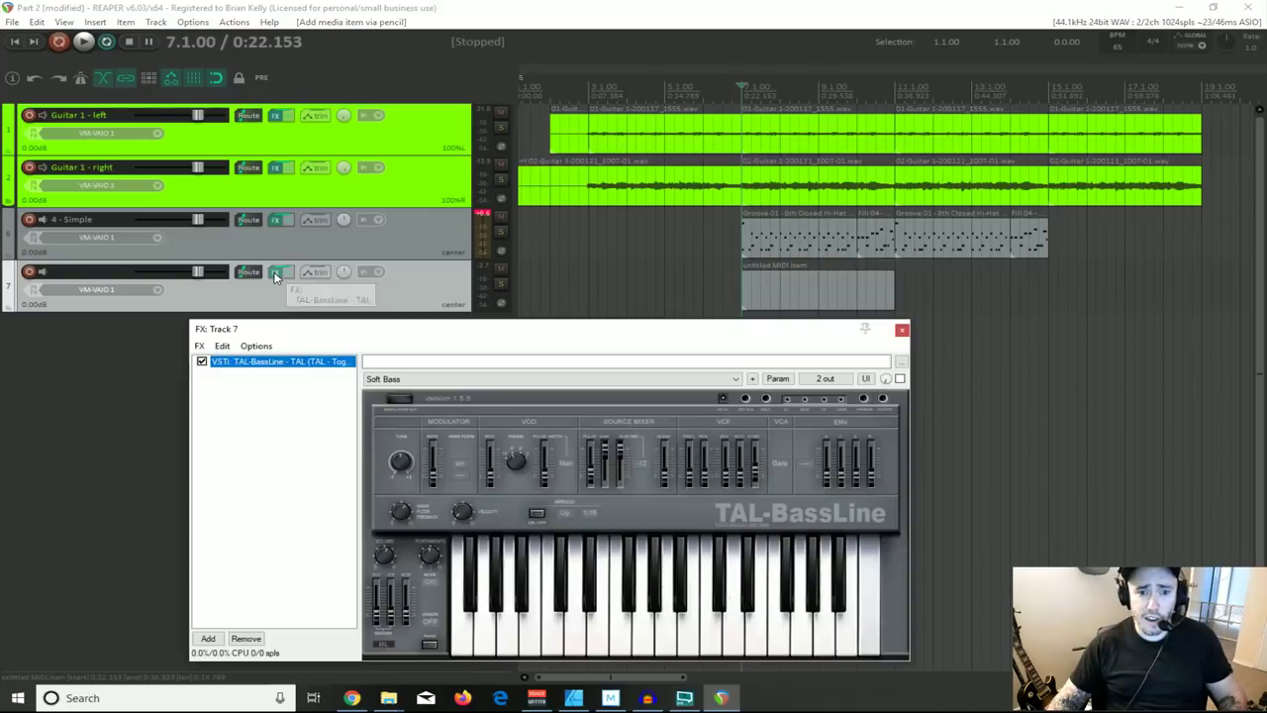
{"action": "left_click", "coordinate": [570, 637]}
{"action": "left_click", "coordinate": [598, 633]}
{"action": "left_click", "coordinate": [902, 331]}
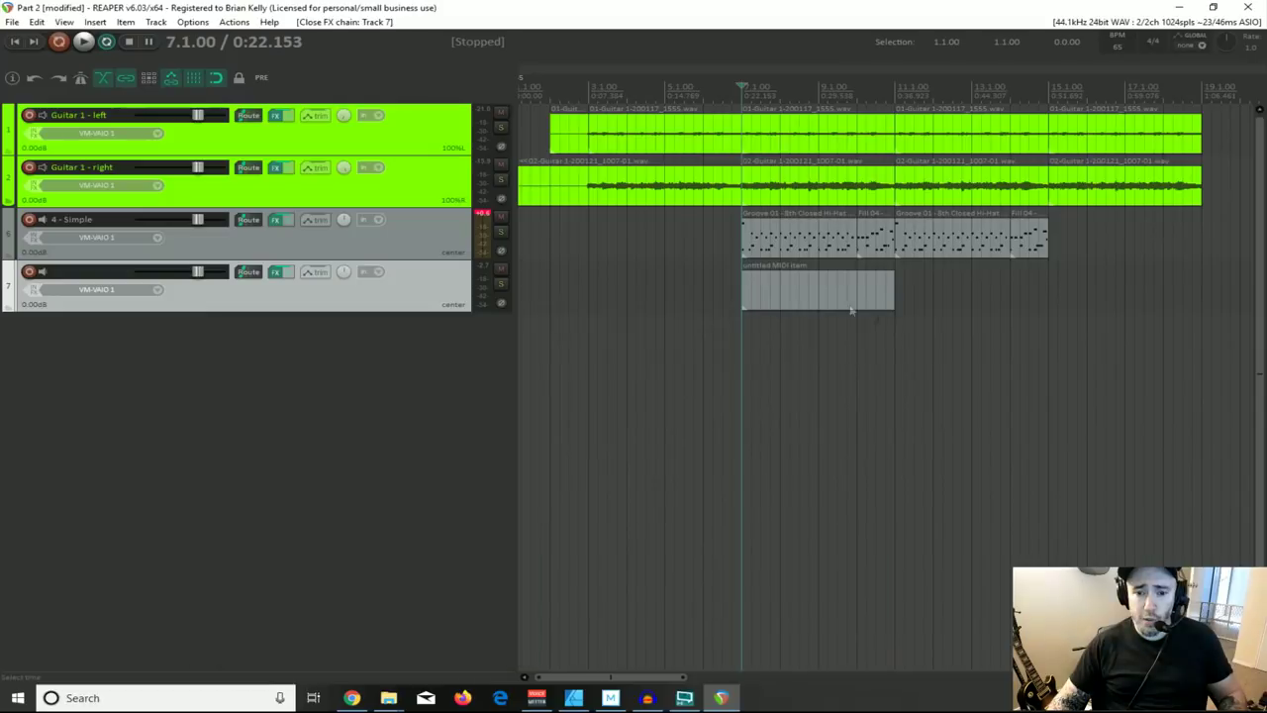
Step: Open track 7's empty MIDI item in the MIDI editor and set the grid to 1/16
{"action": "double_click", "coordinate": [760, 295]}
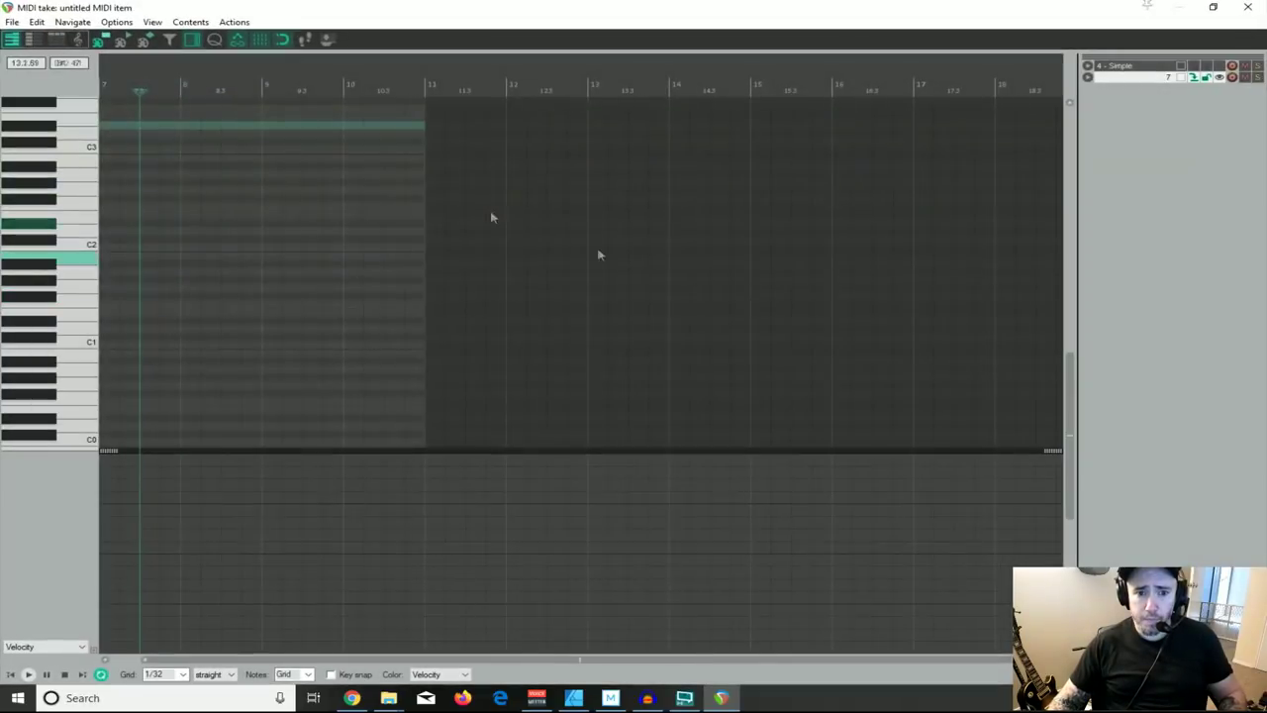
{"action": "left_click_drag", "start_coordinate": [226, 661], "coordinate": [182, 660]}
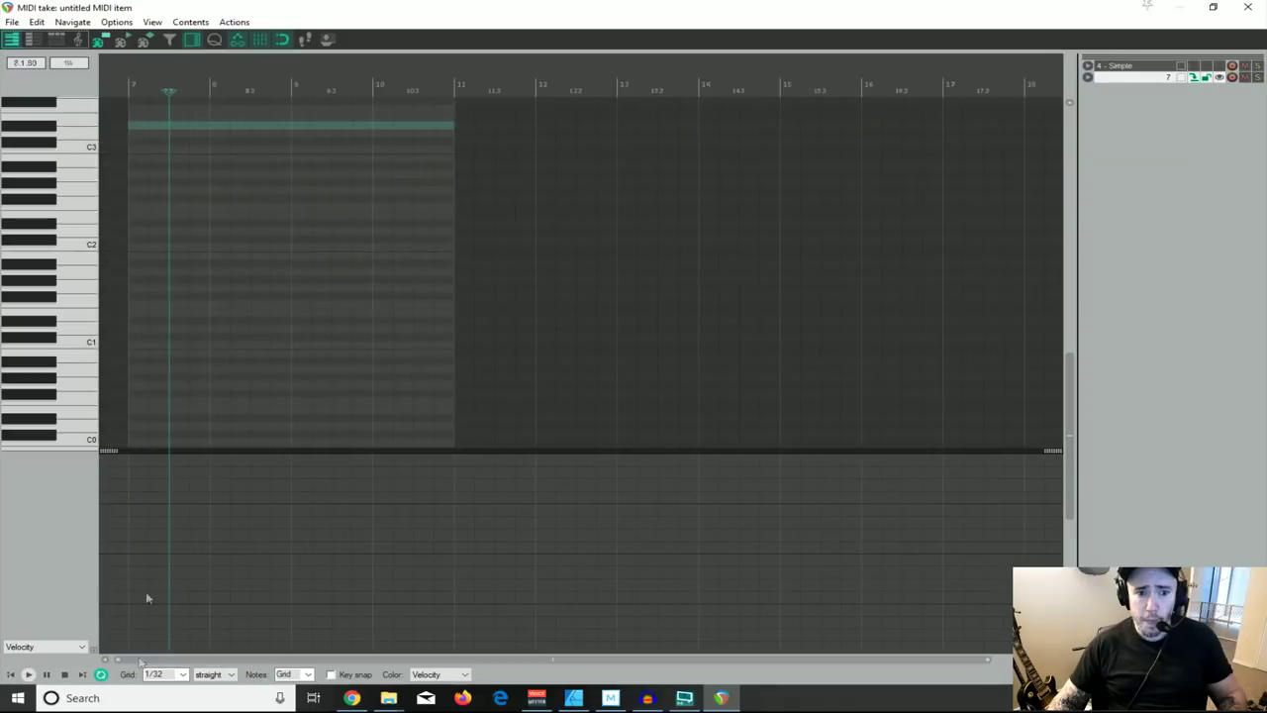
{"action": "scroll", "coordinate": [148, 142], "scroll_direction": "up", "scroll_amount": 3}
{"action": "scroll", "coordinate": [218, 633], "scroll_direction": "up", "scroll_amount": 2}
{"action": "scroll", "coordinate": [218, 634], "scroll_direction": "up", "scroll_amount": 2}
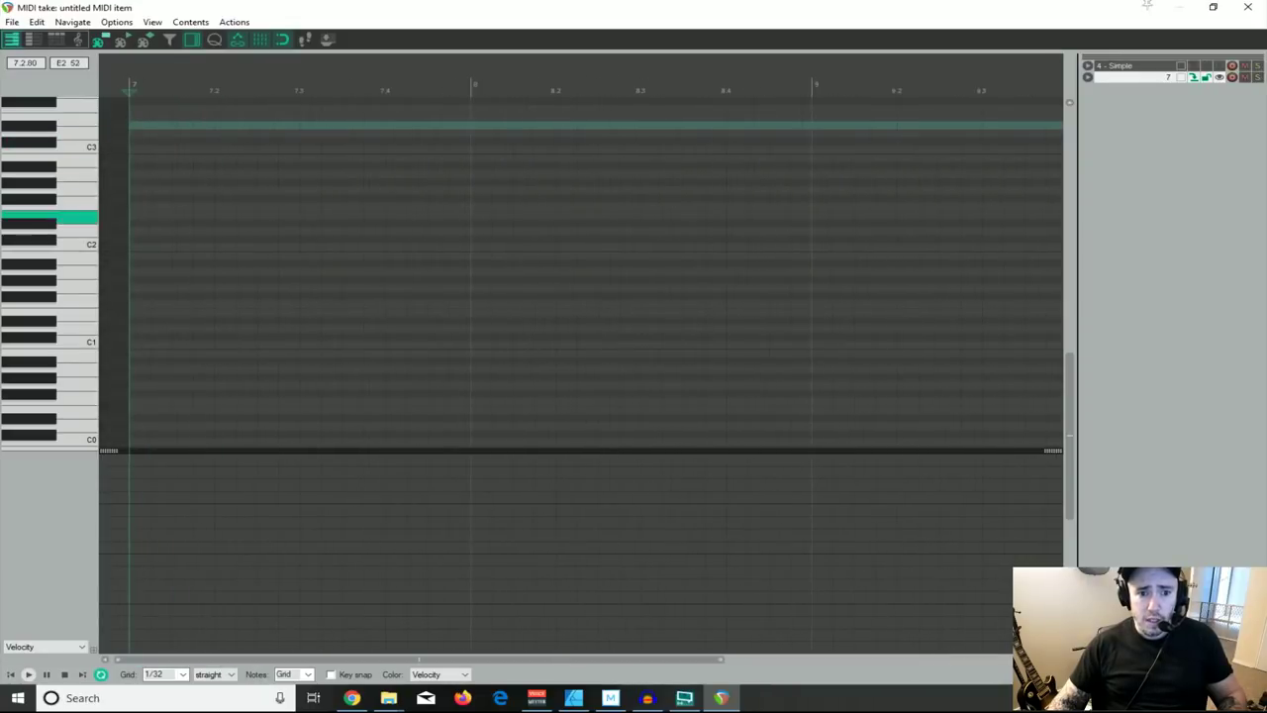
{"action": "left_click", "coordinate": [182, 674]}
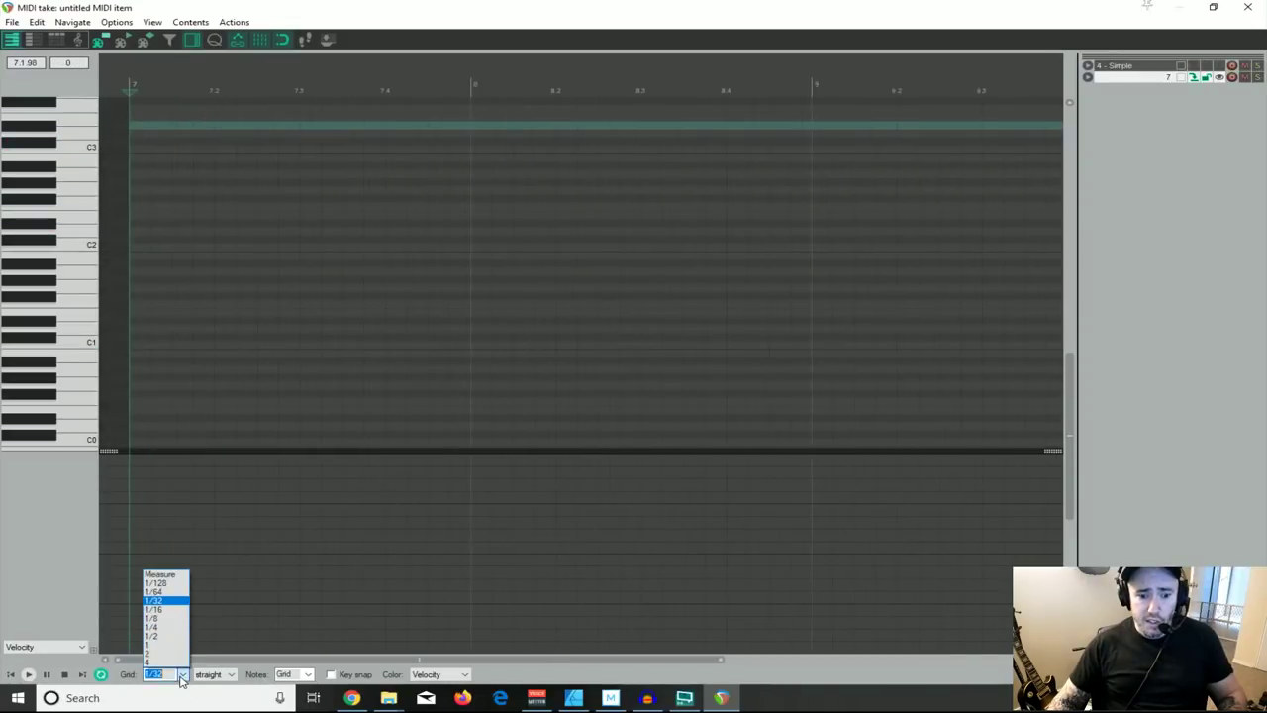
{"action": "left_click", "coordinate": [155, 610]}
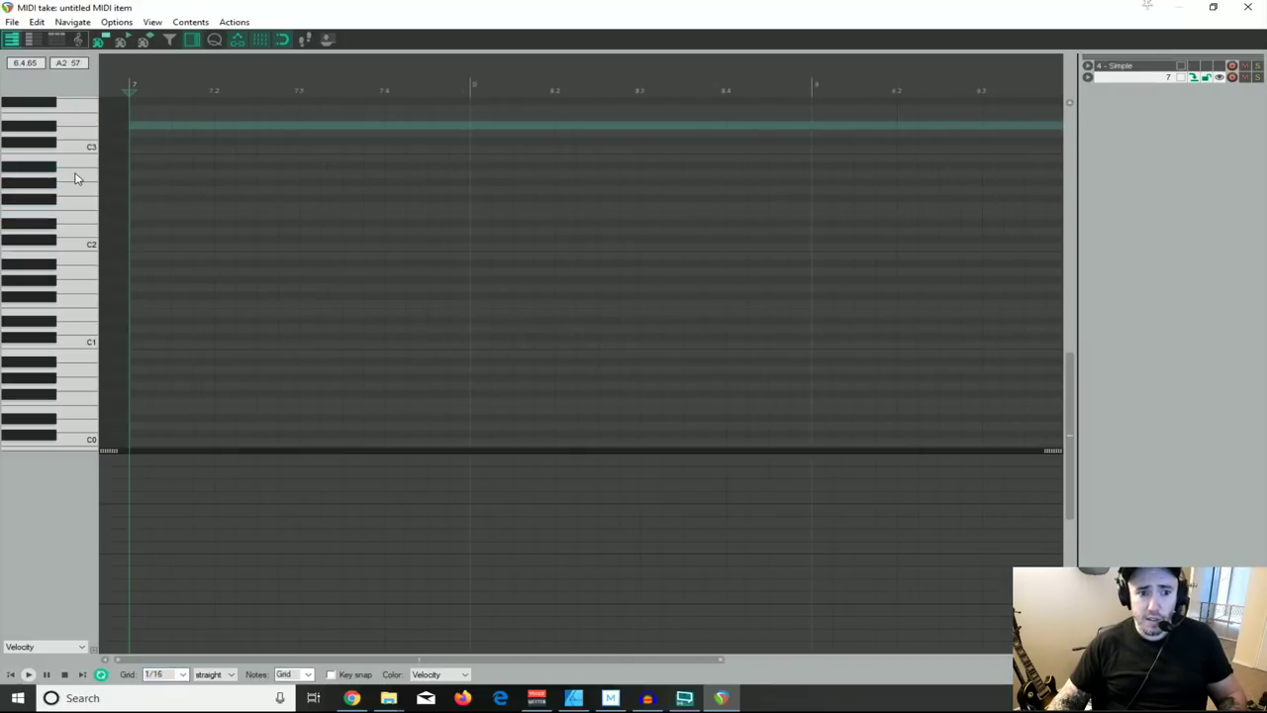
Step: Audition the C2 note on the MIDI editor's piano roll
{"action": "left_click", "coordinate": [73, 248]}
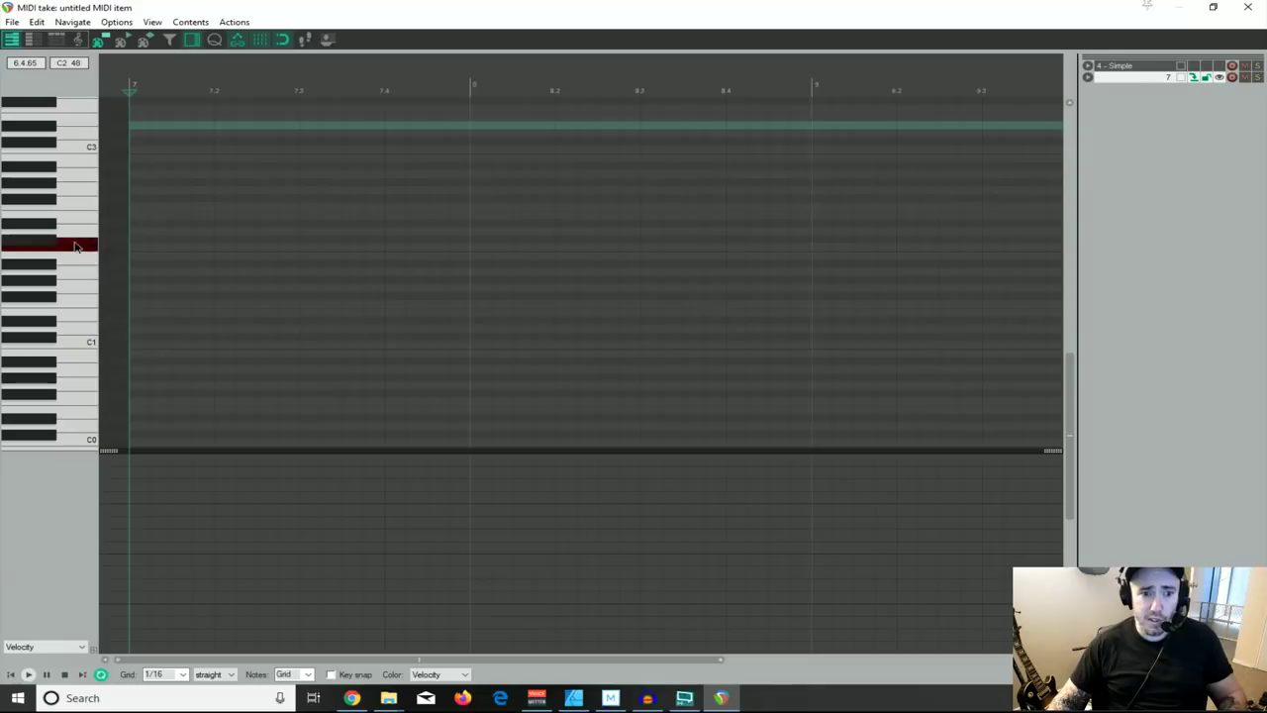
Step: Audition the notes D2, C2 and E1 on the piano keyboard and play the empty bar 7 for the tempo
{"action": "left_click", "coordinate": [75, 232]}
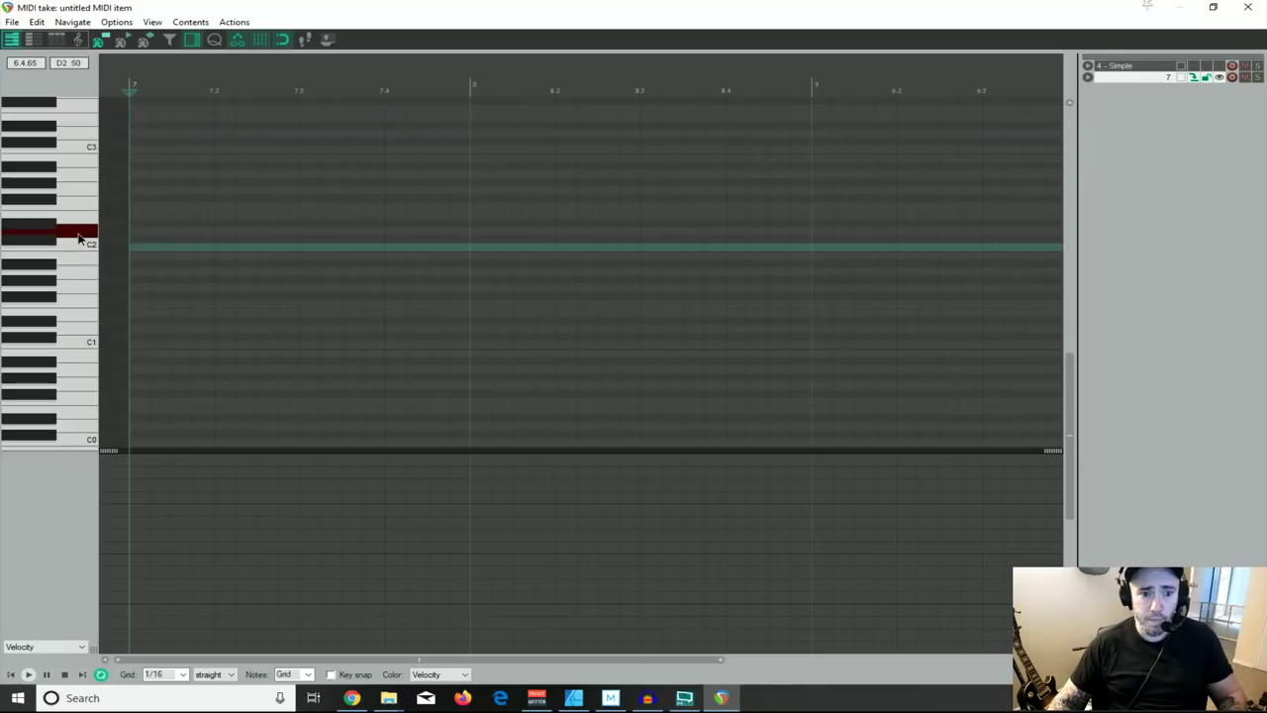
{"action": "left_click", "coordinate": [77, 247]}
{"action": "left_click", "coordinate": [87, 319]}
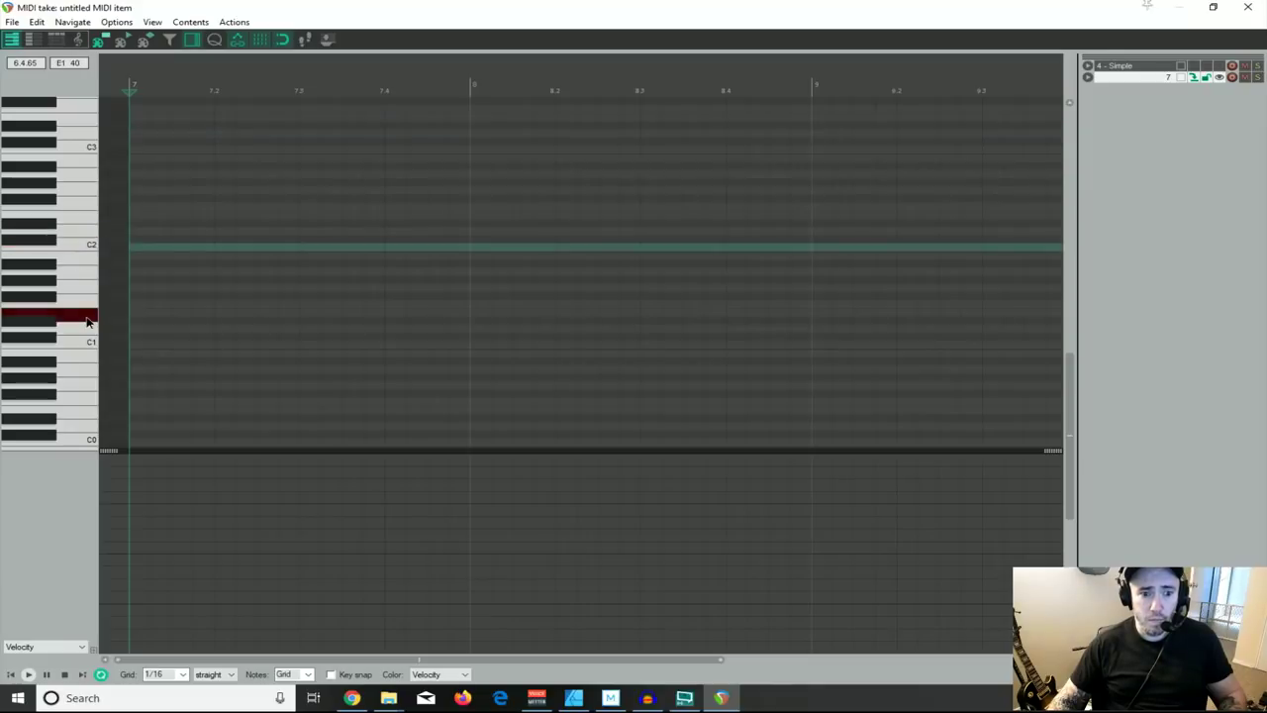
{"action": "left_click", "coordinate": [77, 235]}
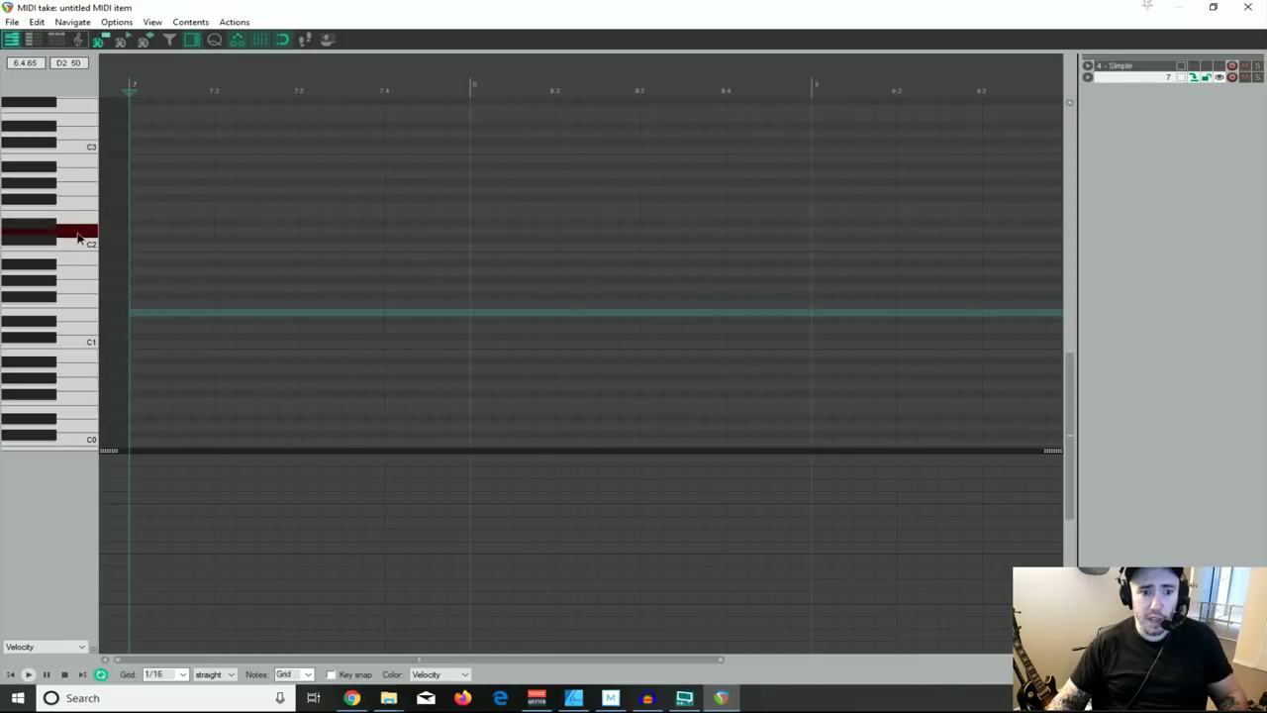
{"action": "left_click", "coordinate": [89, 236]}
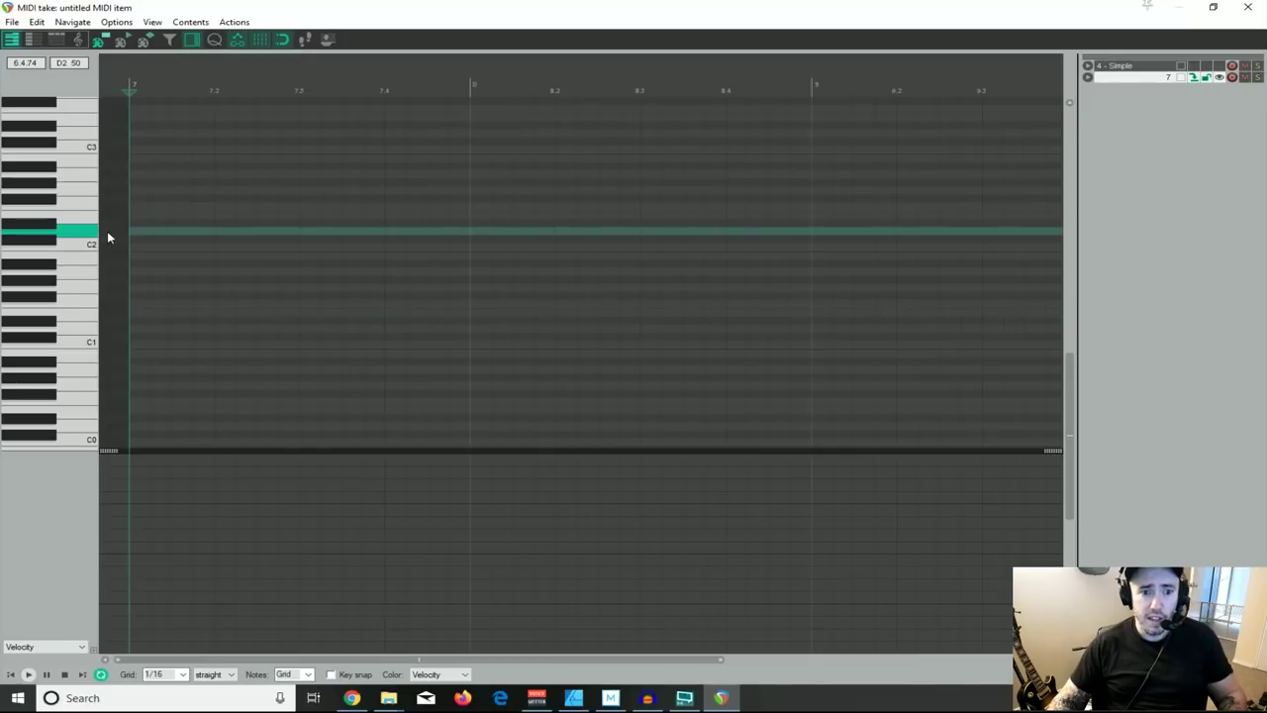
{"action": "key", "text": "space"}
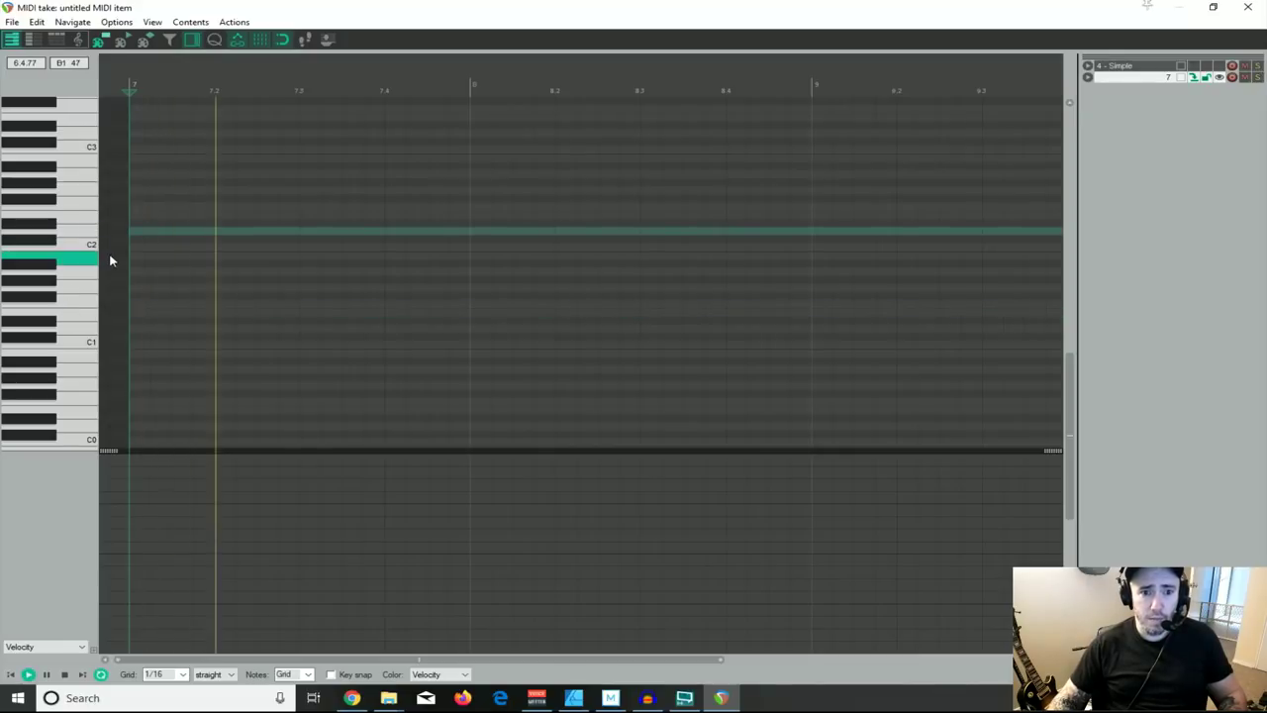
{"action": "key", "text": "space"}
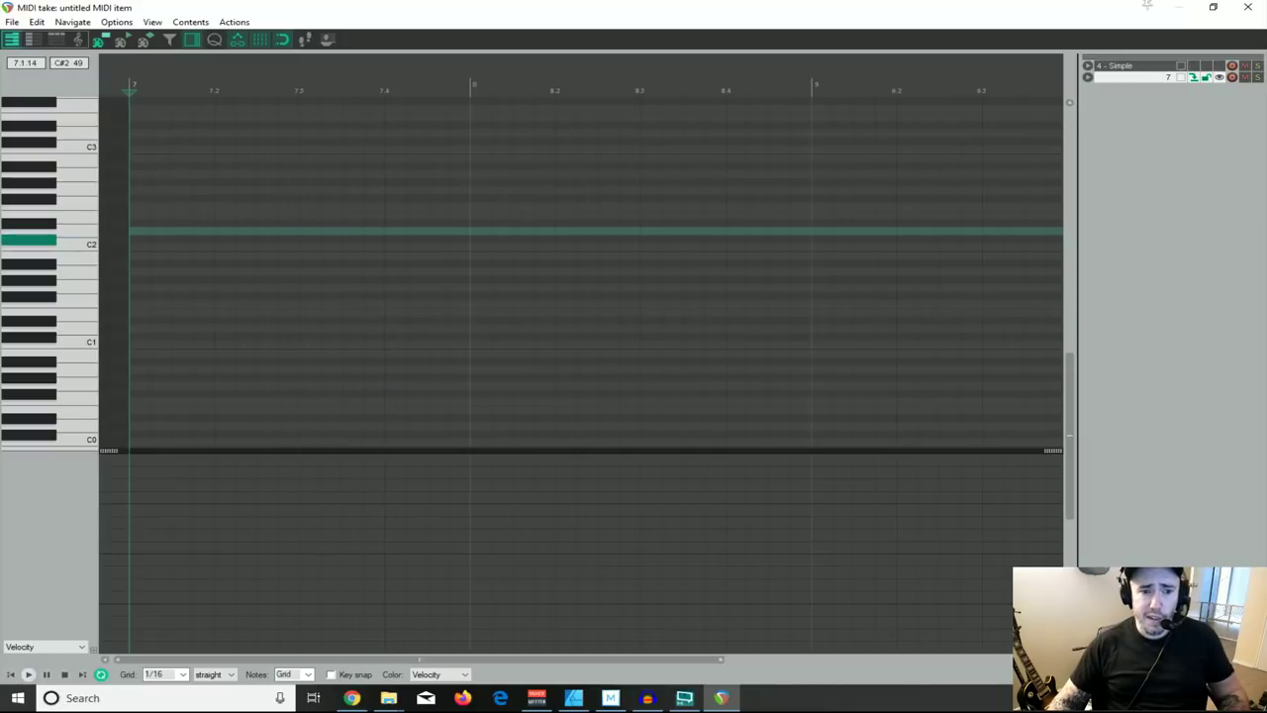
{"action": "left_click", "coordinate": [86, 234]}
{"action": "left_click", "coordinate": [85, 247]}
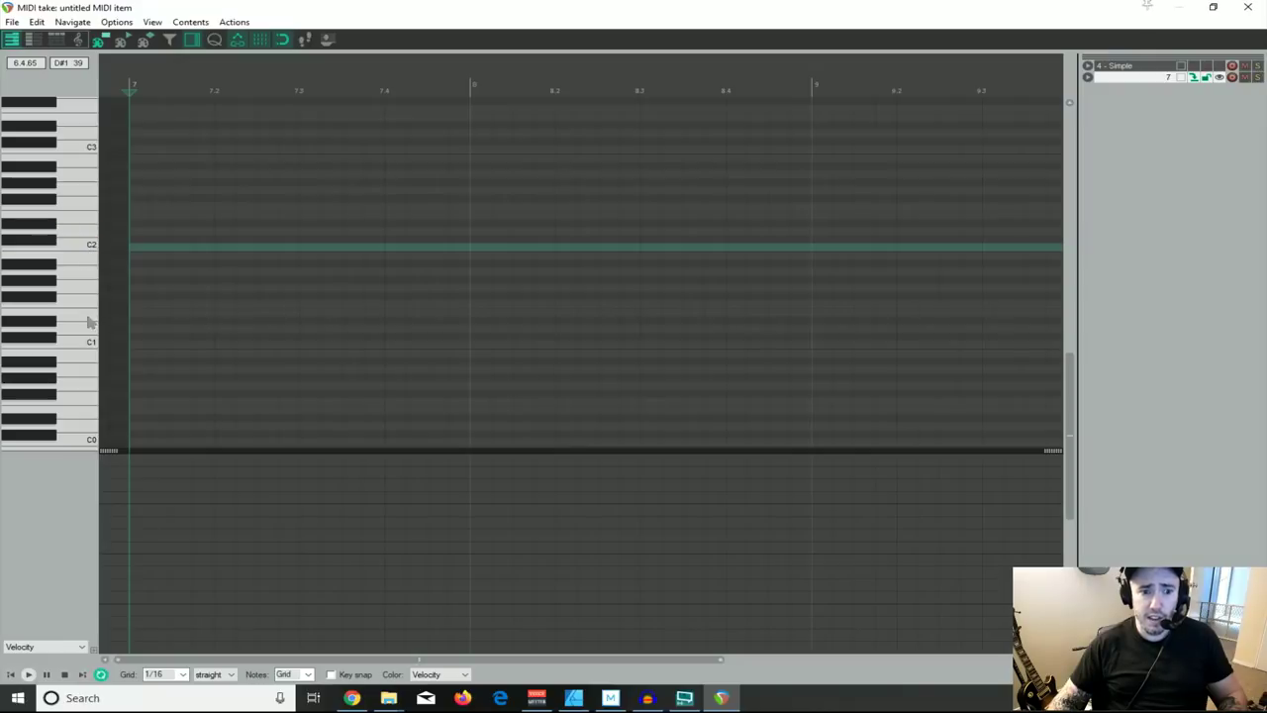
{"action": "left_click", "coordinate": [89, 322]}
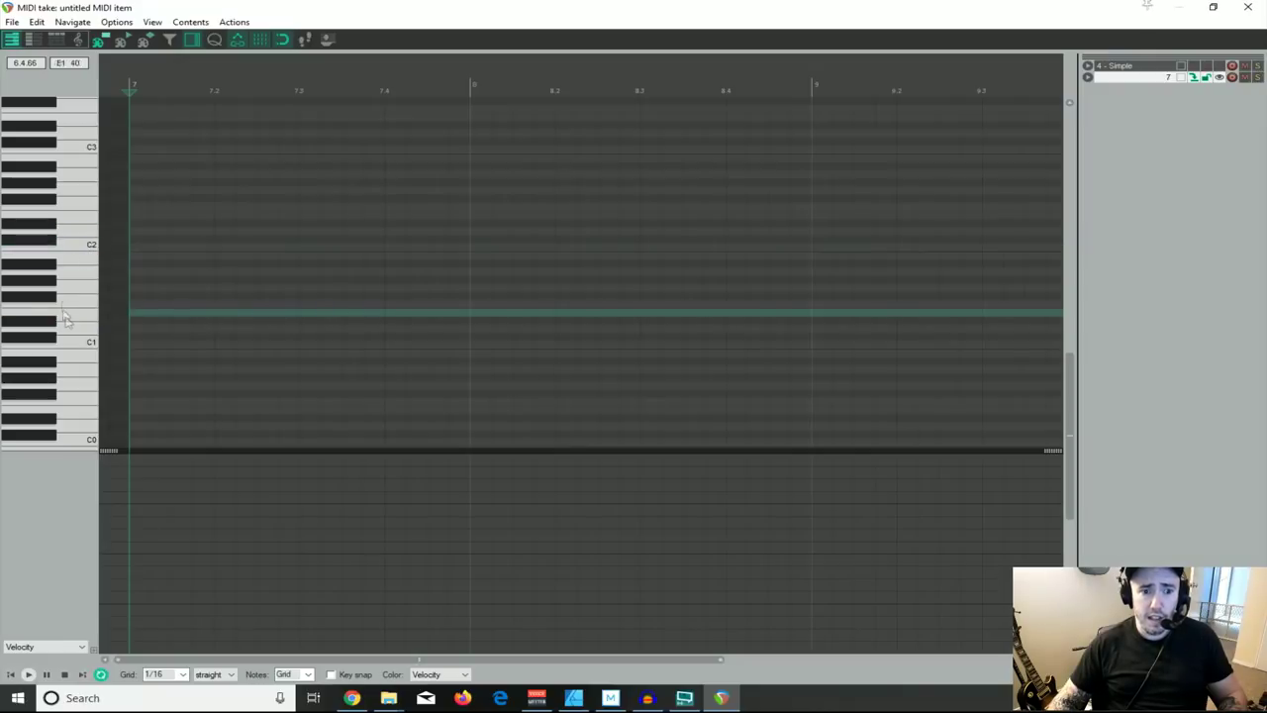
Step: Draw D2 and C2 notes of three sixteenths each from the start of bar 7, fill the rest with E1, and play it back
{"action": "left_click", "coordinate": [140, 231]}
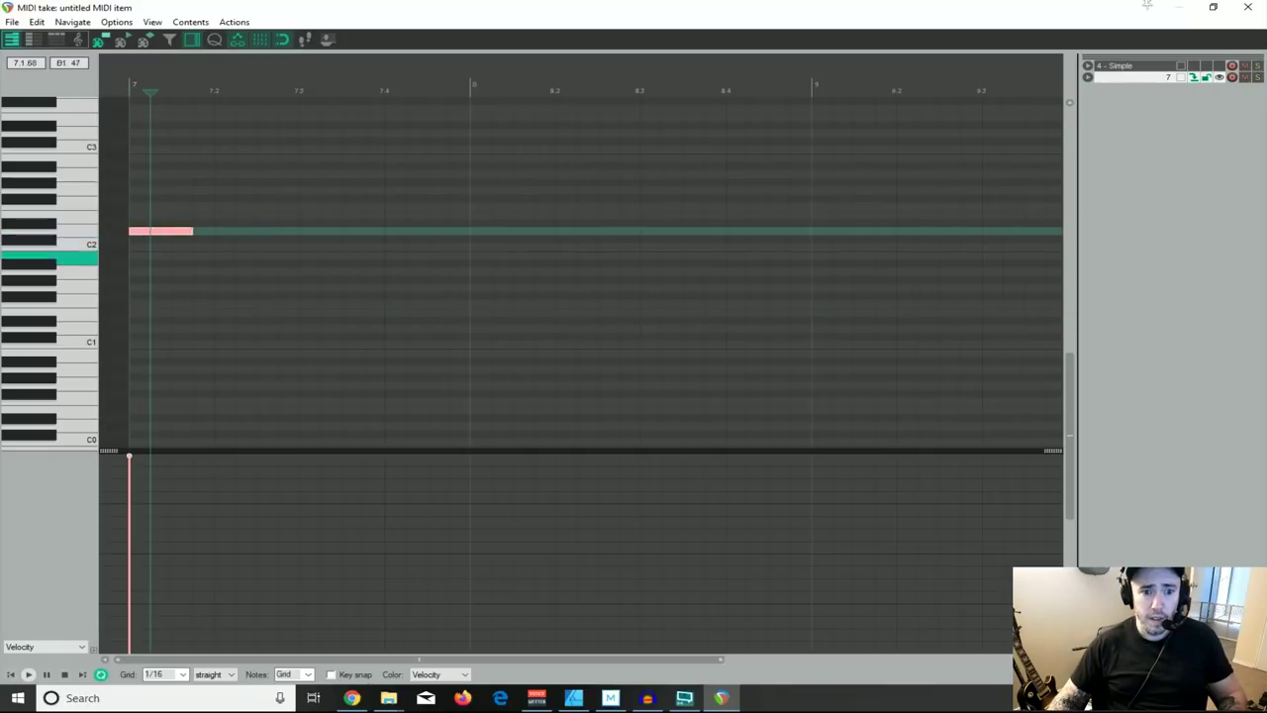
{"action": "left_click", "coordinate": [200, 249]}
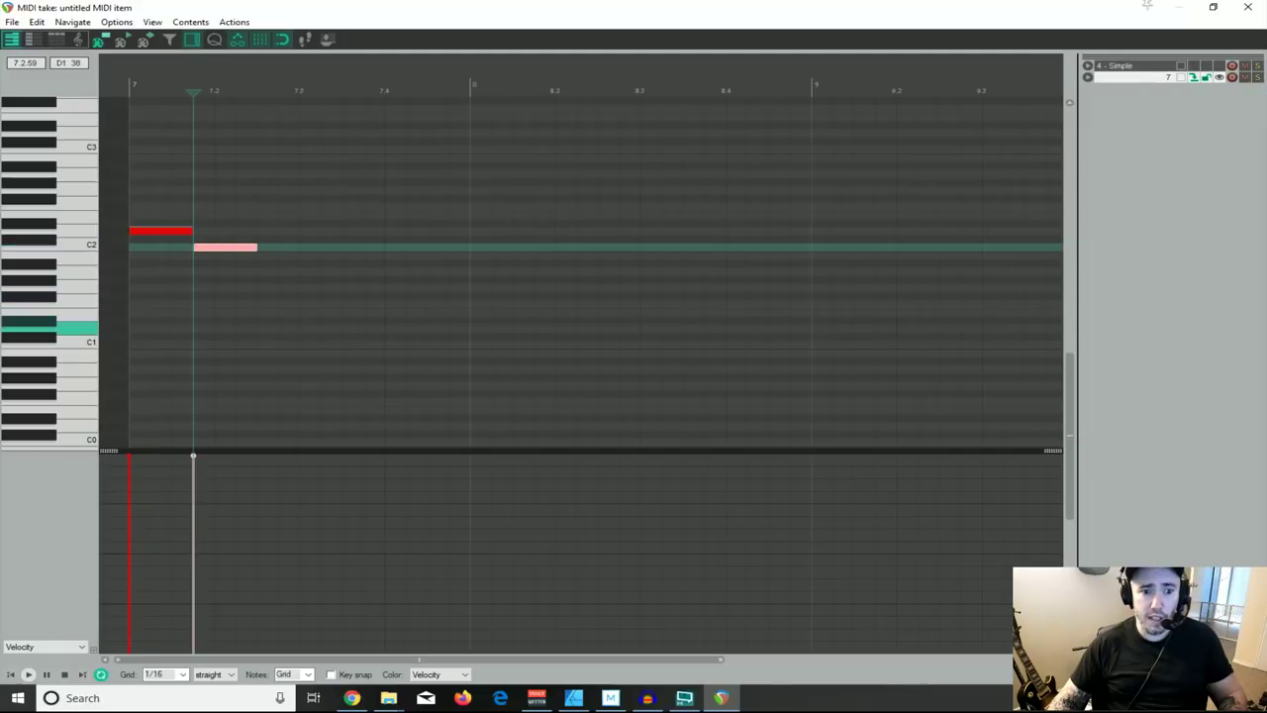
{"action": "left_click", "coordinate": [269, 315]}
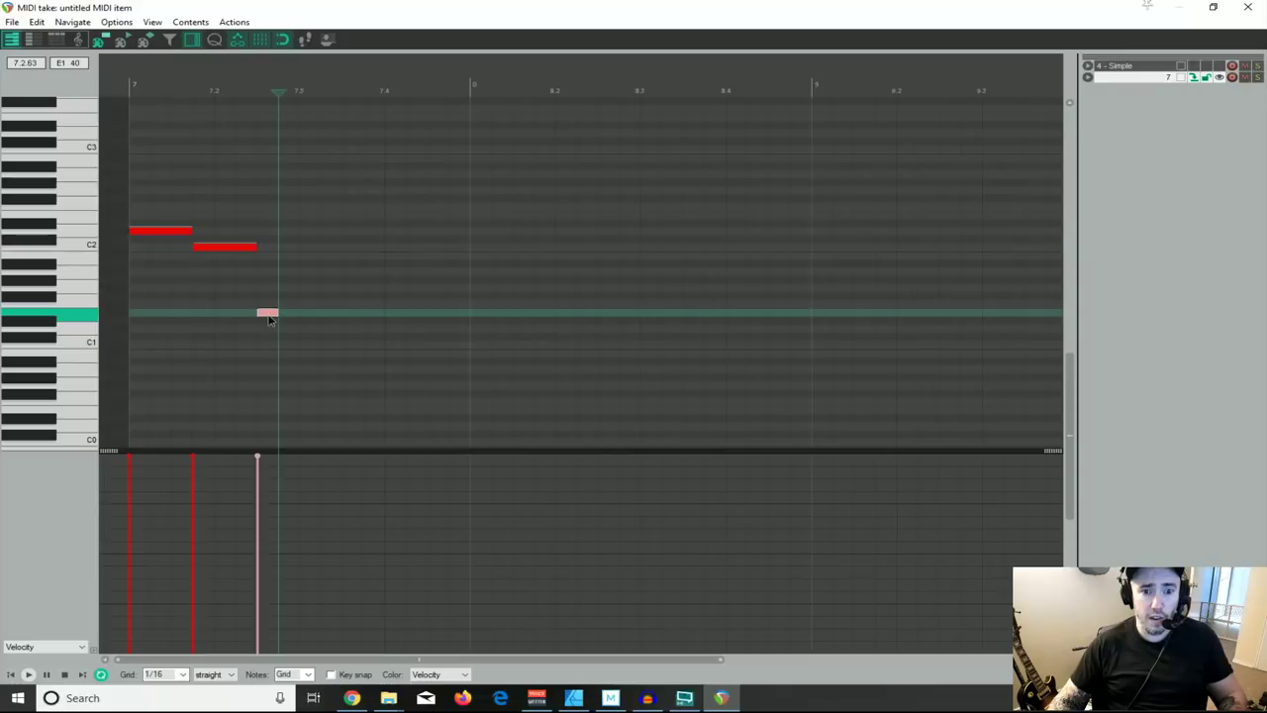
{"action": "left_click_drag", "start_coordinate": [298, 312], "coordinate": [470, 313]}
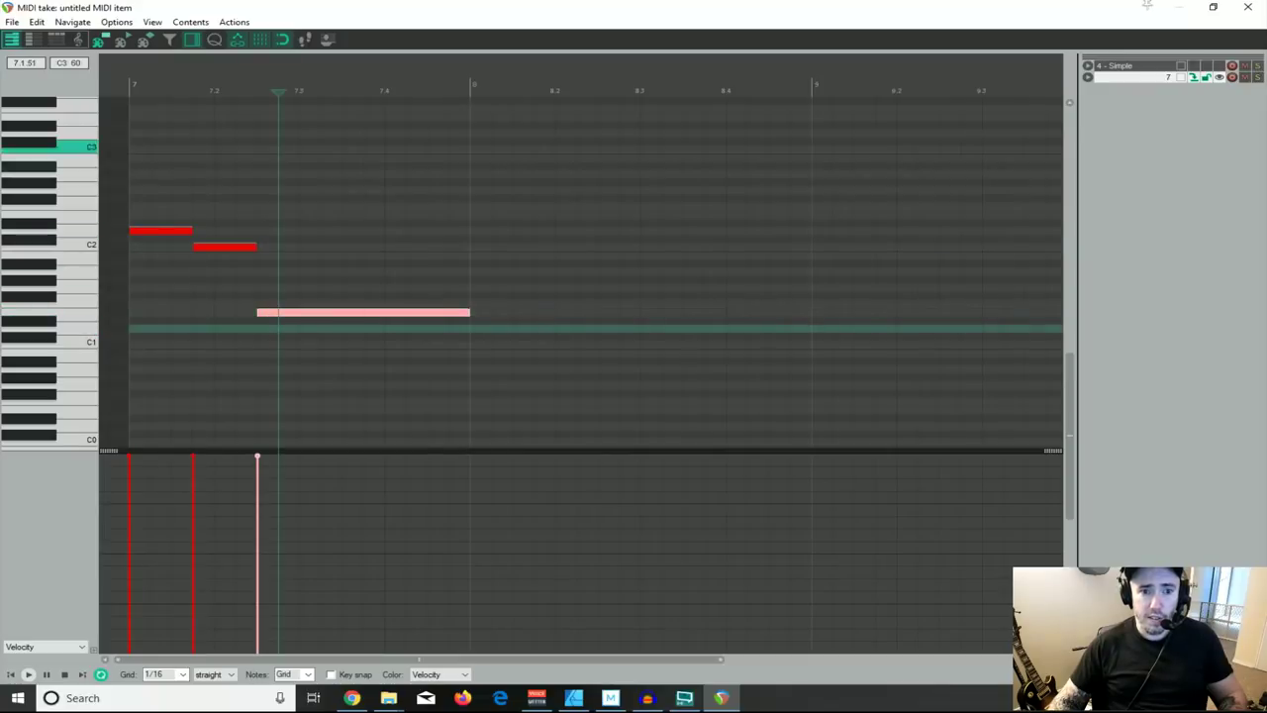
{"action": "key", "text": "space"}
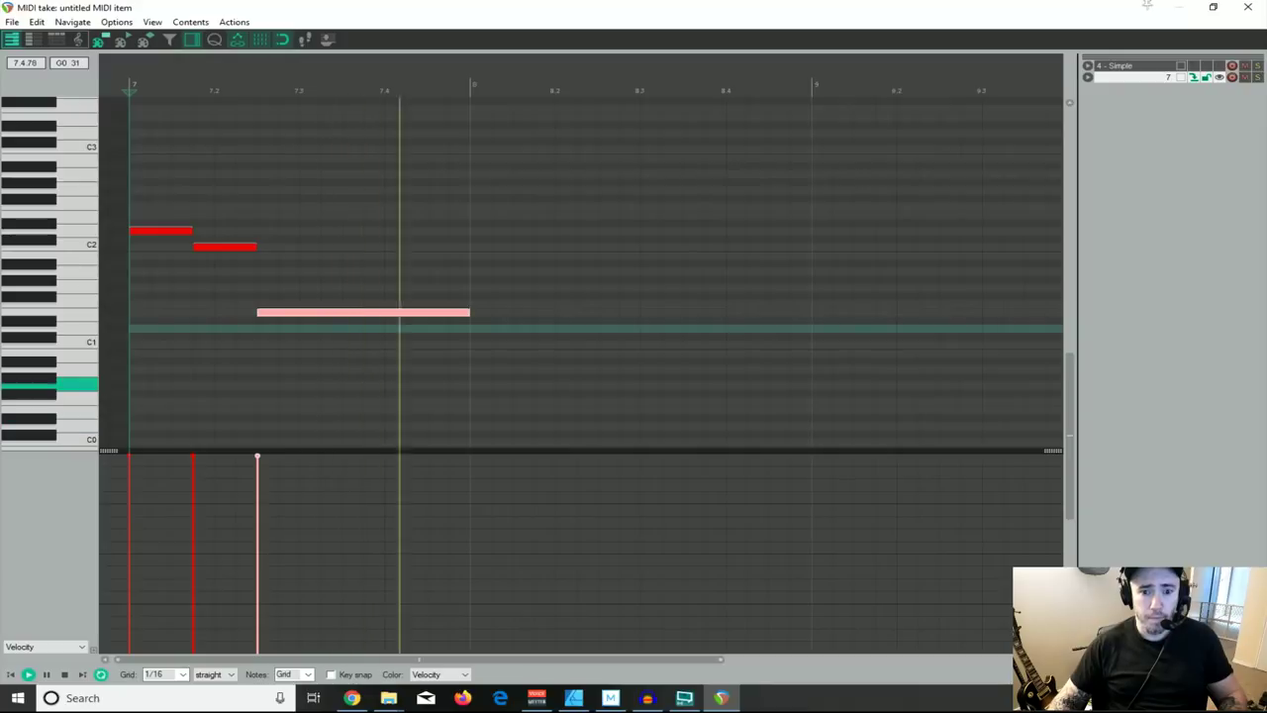
{"action": "key", "text": "space"}
Step: Copy the three-note phrase from bar 7 into bars 8, 9 and 10, and play the four bars
{"action": "left_click", "coordinate": [218, 246]}
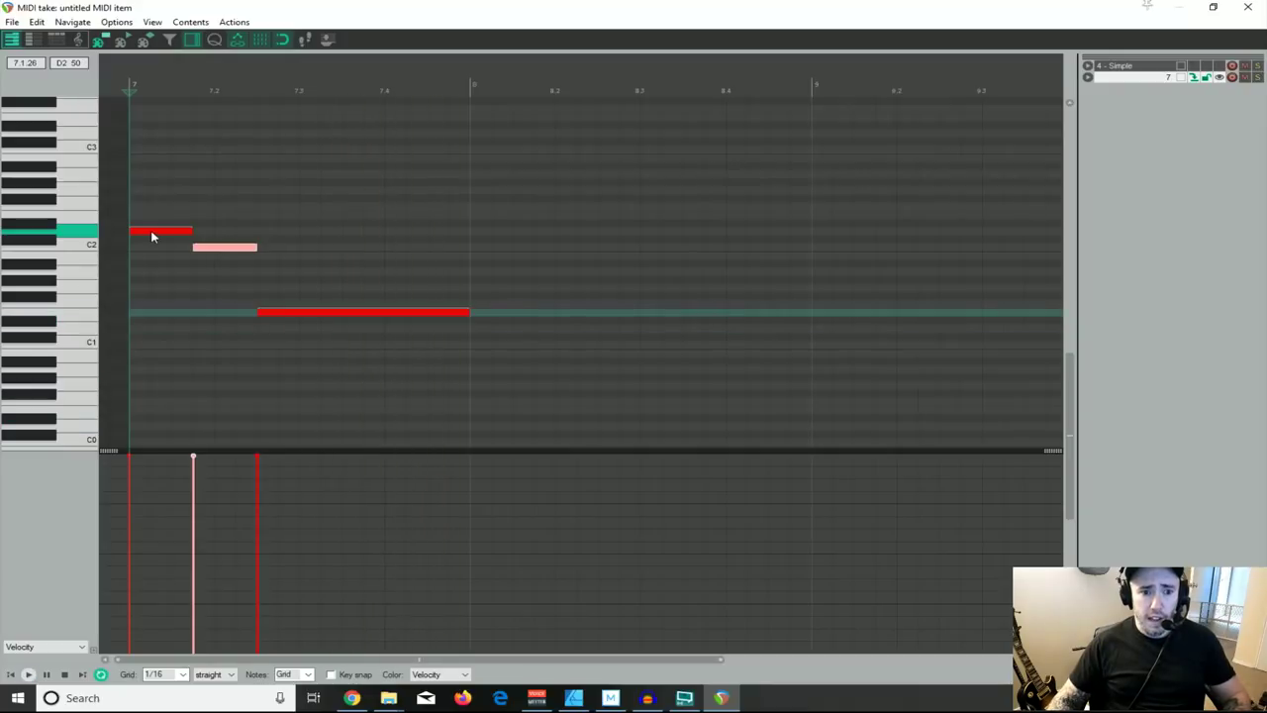
{"action": "scroll", "coordinate": [152, 235], "scroll_direction": "down", "scroll_amount": 3}
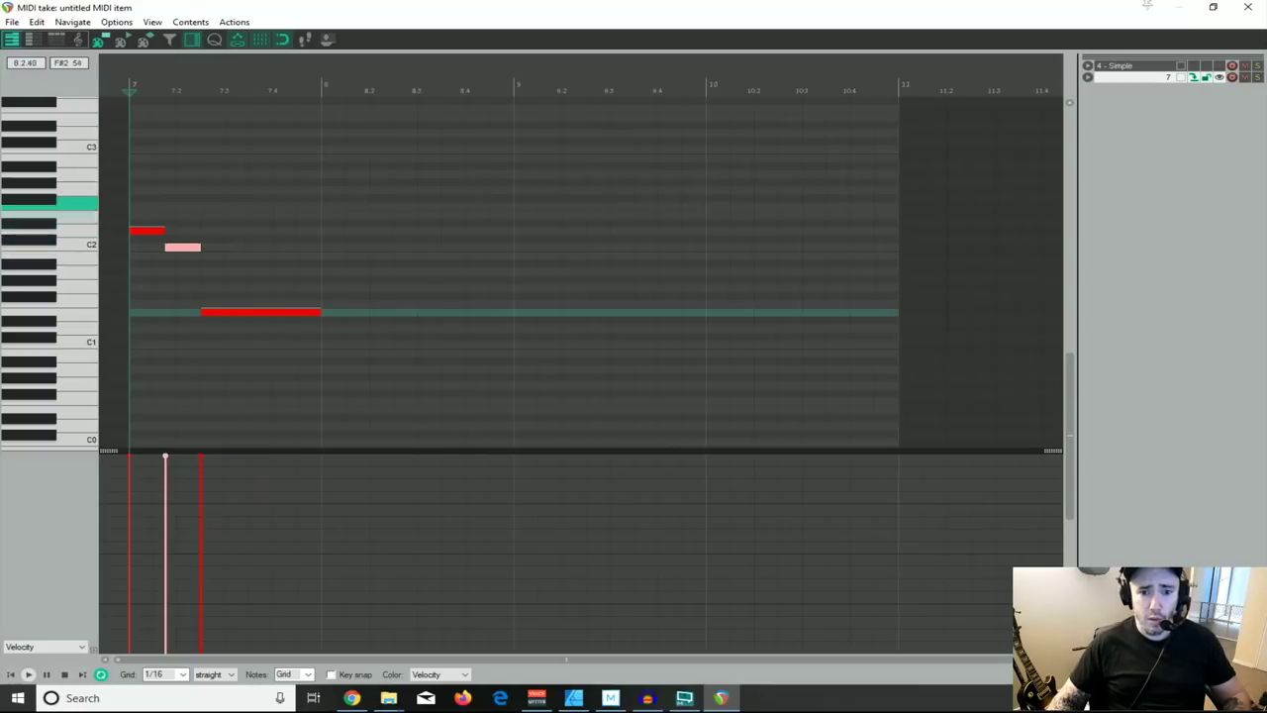
{"action": "left_click", "coordinate": [142, 236]}
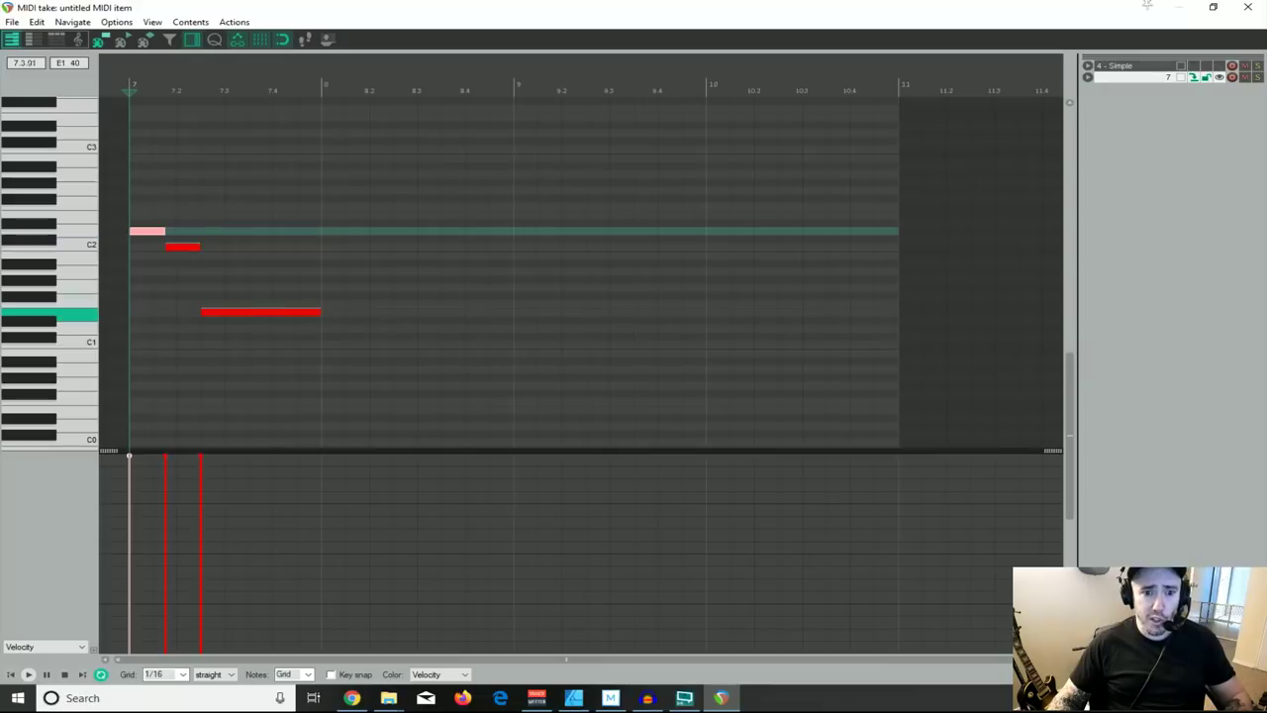
{"action": "left_click", "coordinate": [297, 312], "text": "shift"}
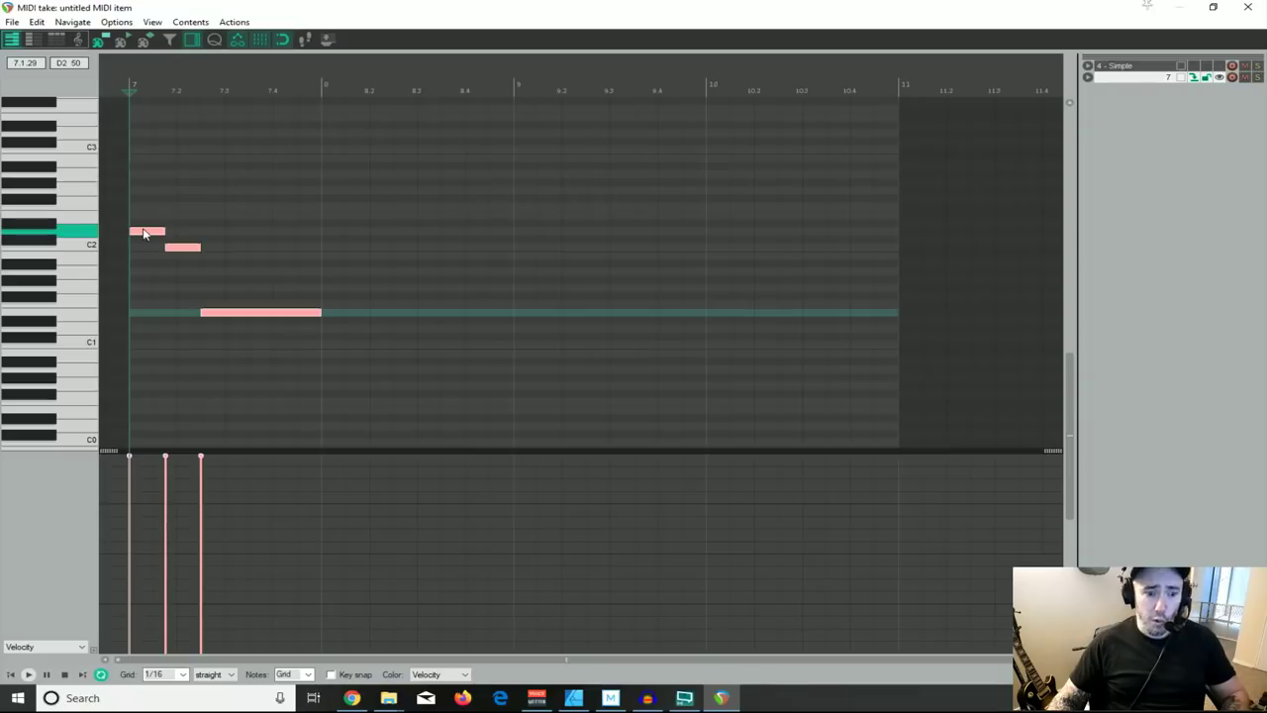
{"action": "left_click_drag", "start_coordinate": [144, 230], "coordinate": [339, 230]}
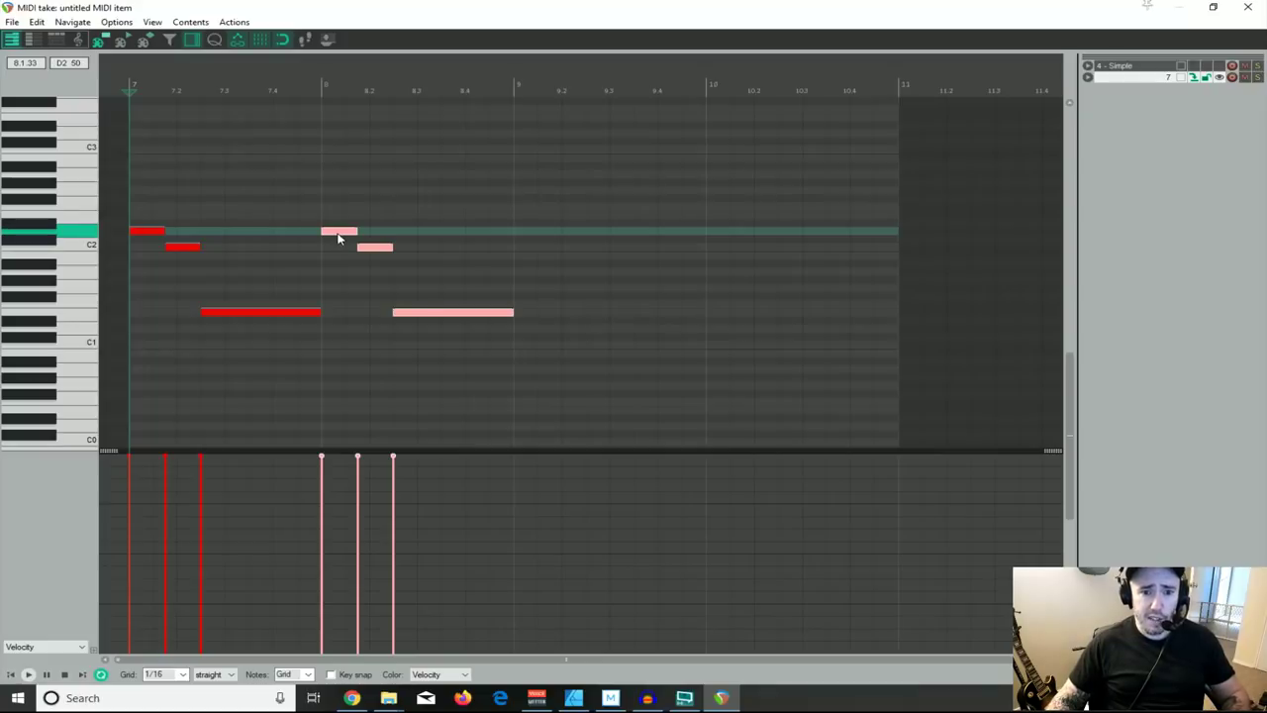
{"action": "key", "text": "ctrl+d"}
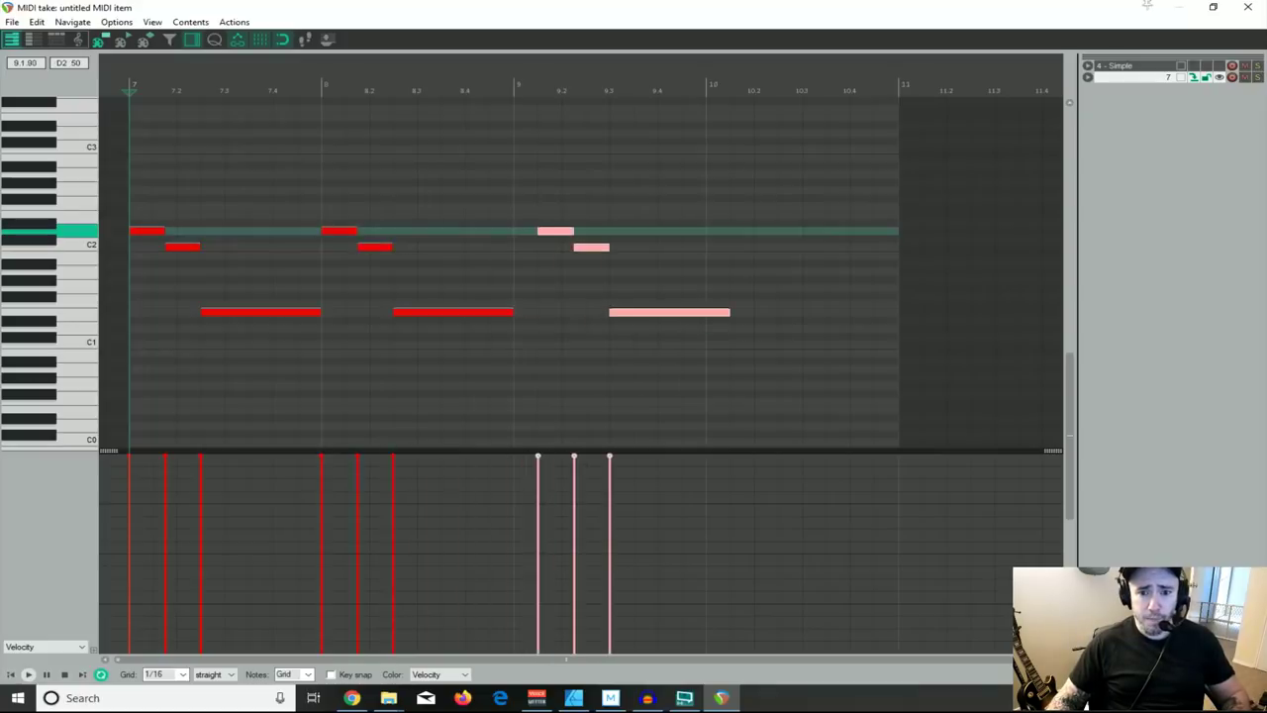
{"action": "key", "text": "ctrl+d"}
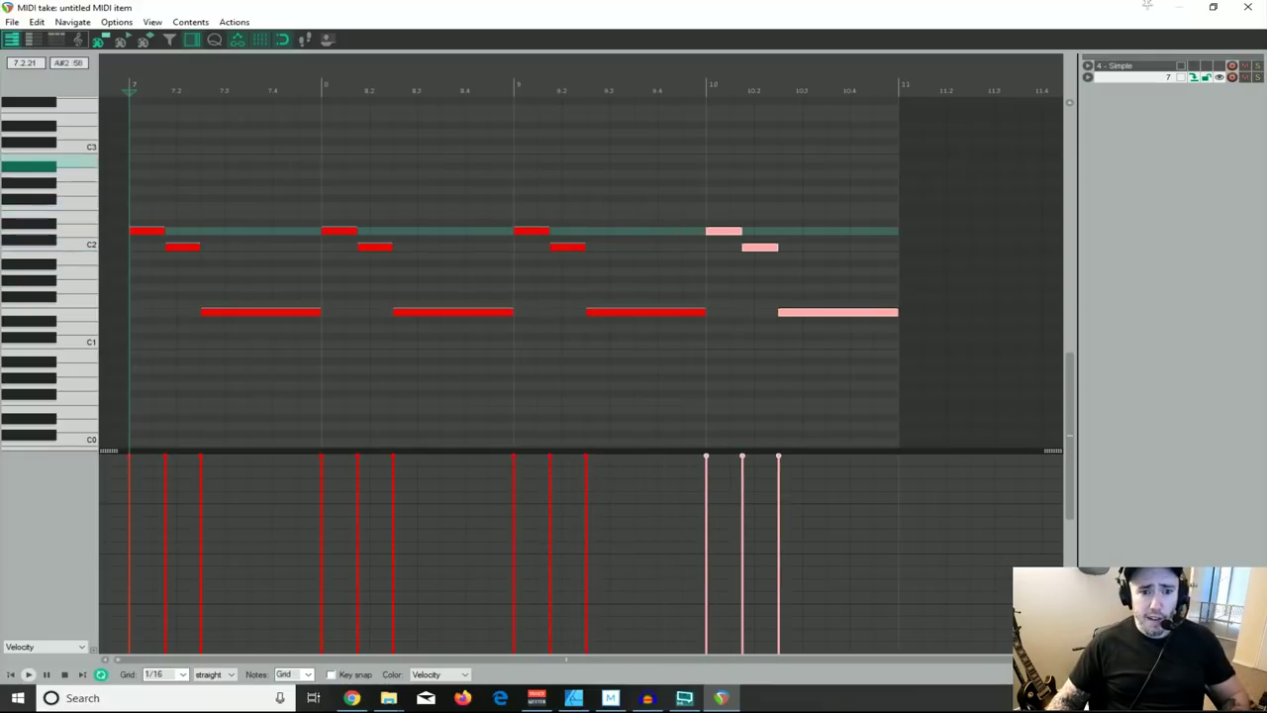
{"action": "key", "text": "space"}
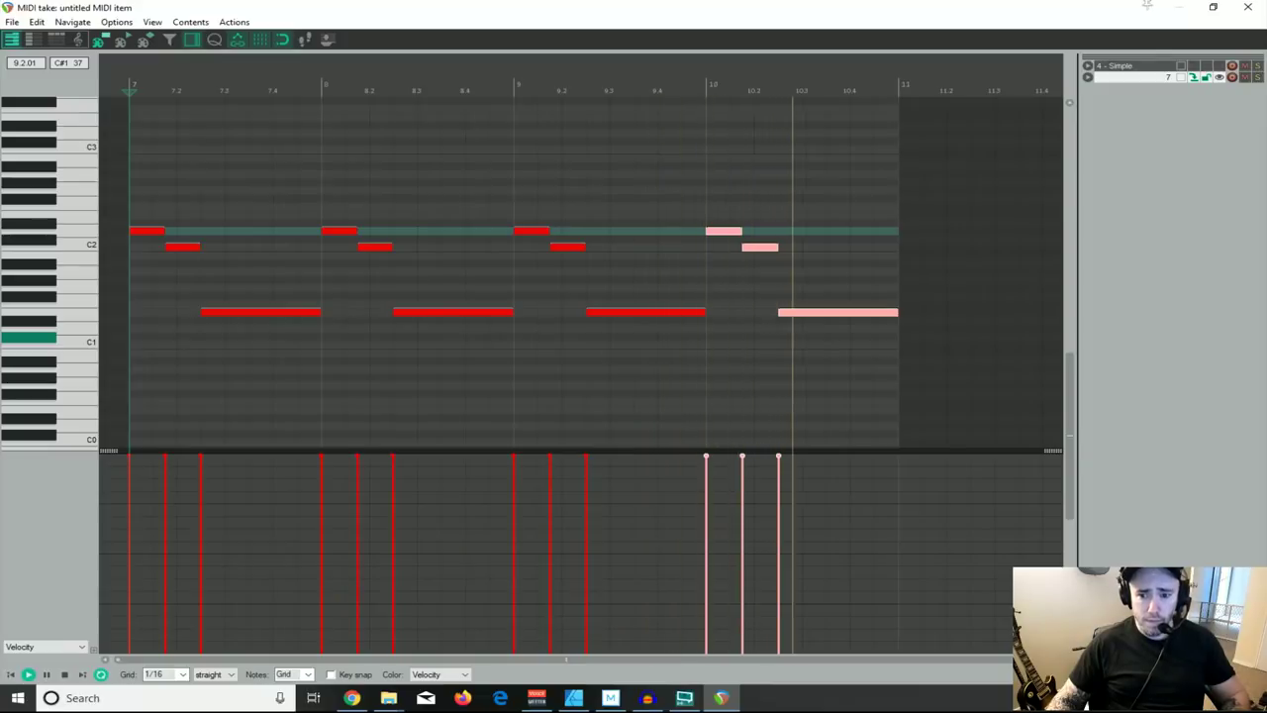
{"action": "key", "text": "space"}
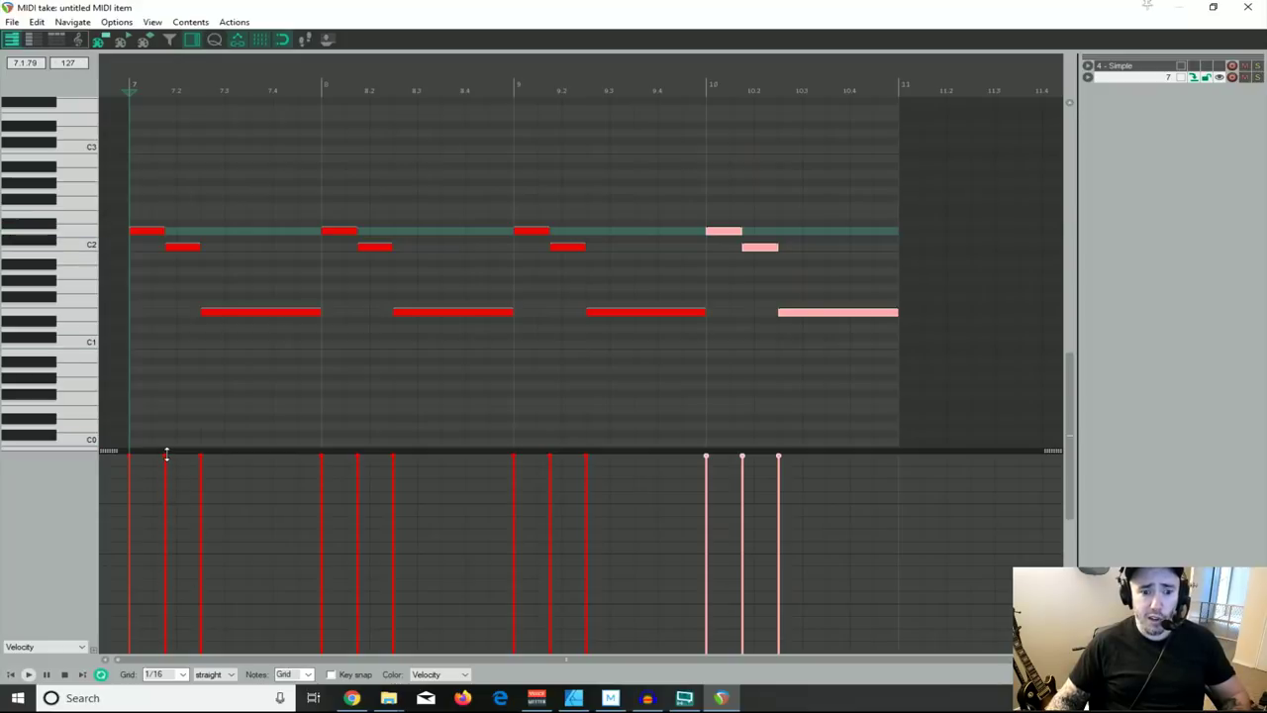
Step: Lower the velocities in bar 7 to about 78 for the D2 note and 98 for the C2 note, and play it back
{"action": "left_click", "coordinate": [128, 454]}
{"action": "left_click", "coordinate": [164, 462]}
{"action": "key", "text": "space"}
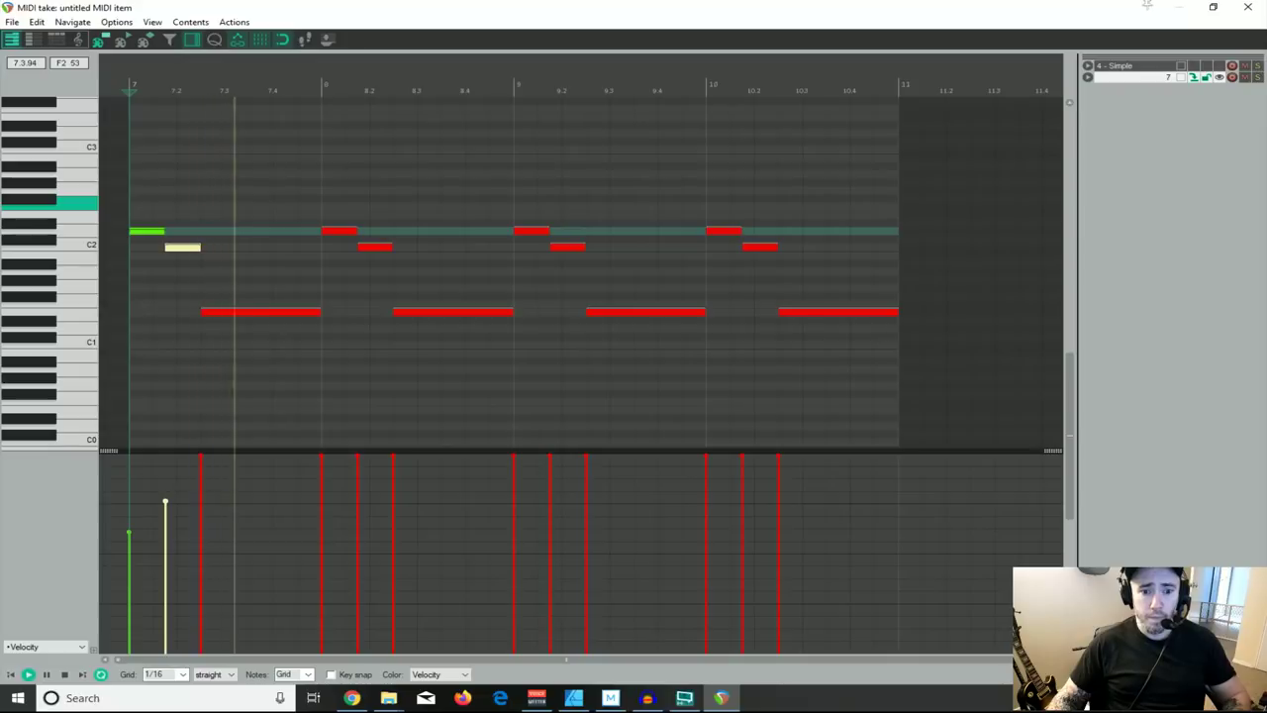
{"action": "key", "text": "space"}
Step: Lower the D2 and C2 velocities to about 79 and 106 in bar 8, 68 and 104 in bar 9, 62 and 91 in bar 10
{"action": "left_click_drag", "start_coordinate": [321, 457], "coordinate": [320, 487]}
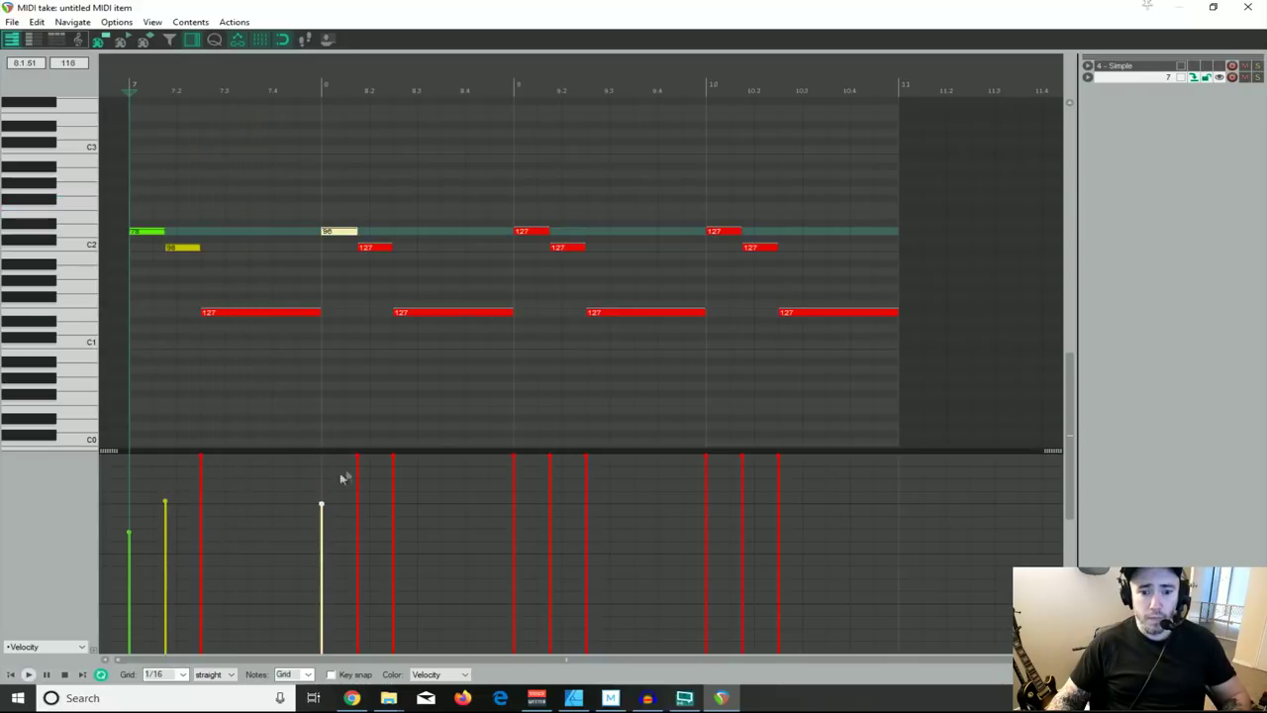
{"action": "left_click", "coordinate": [357, 458]}
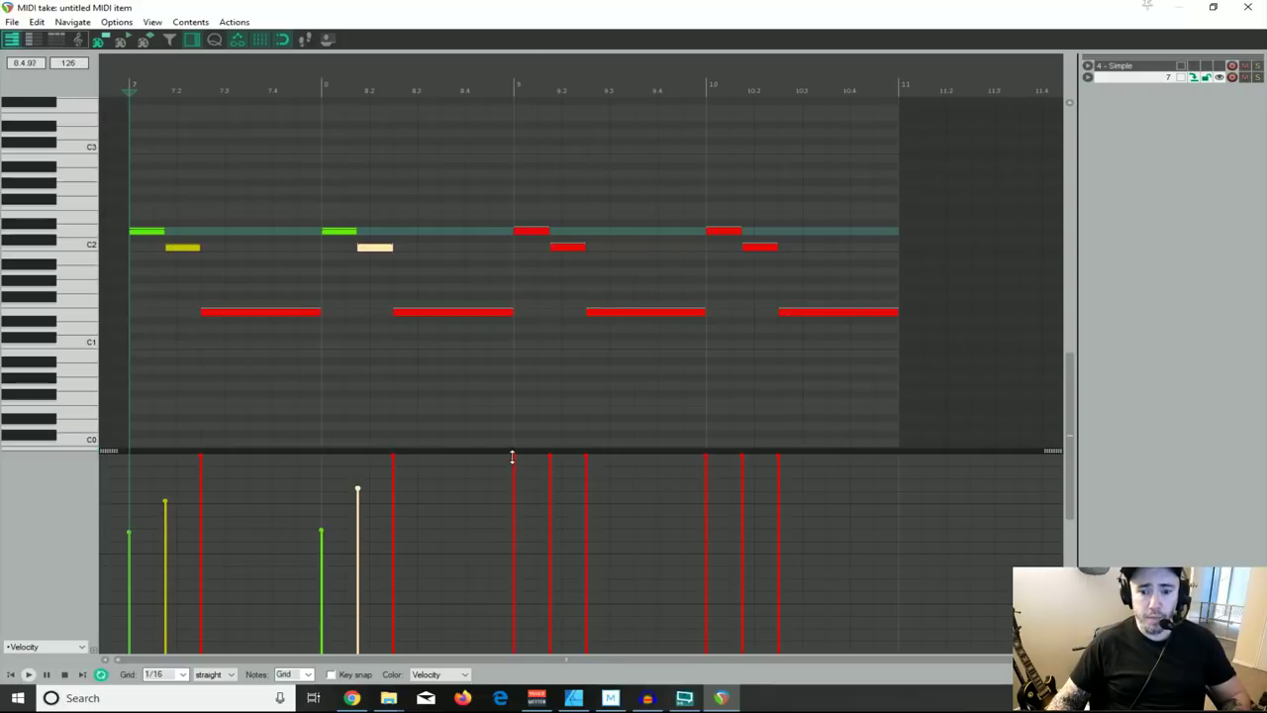
{"action": "left_click_drag", "start_coordinate": [512, 458], "coordinate": [513, 547]}
{"action": "left_click", "coordinate": [552, 466]}
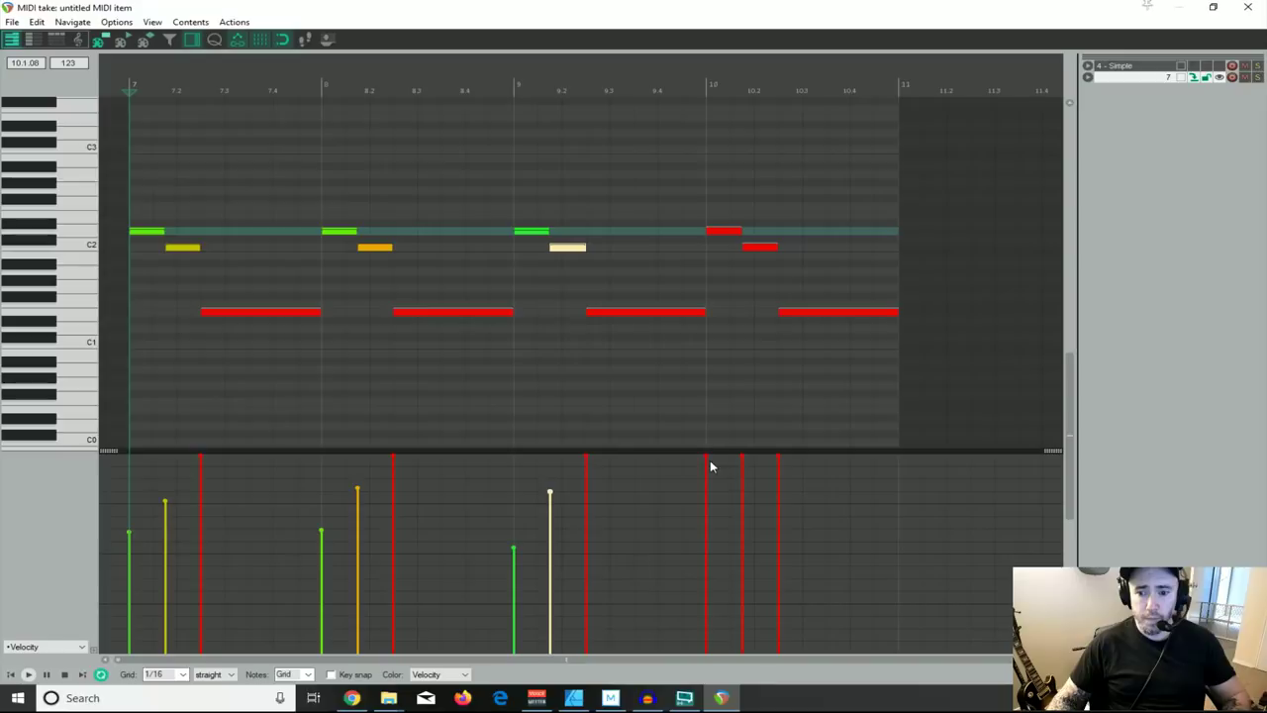
{"action": "left_click_drag", "start_coordinate": [708, 457], "coordinate": [707, 549]}
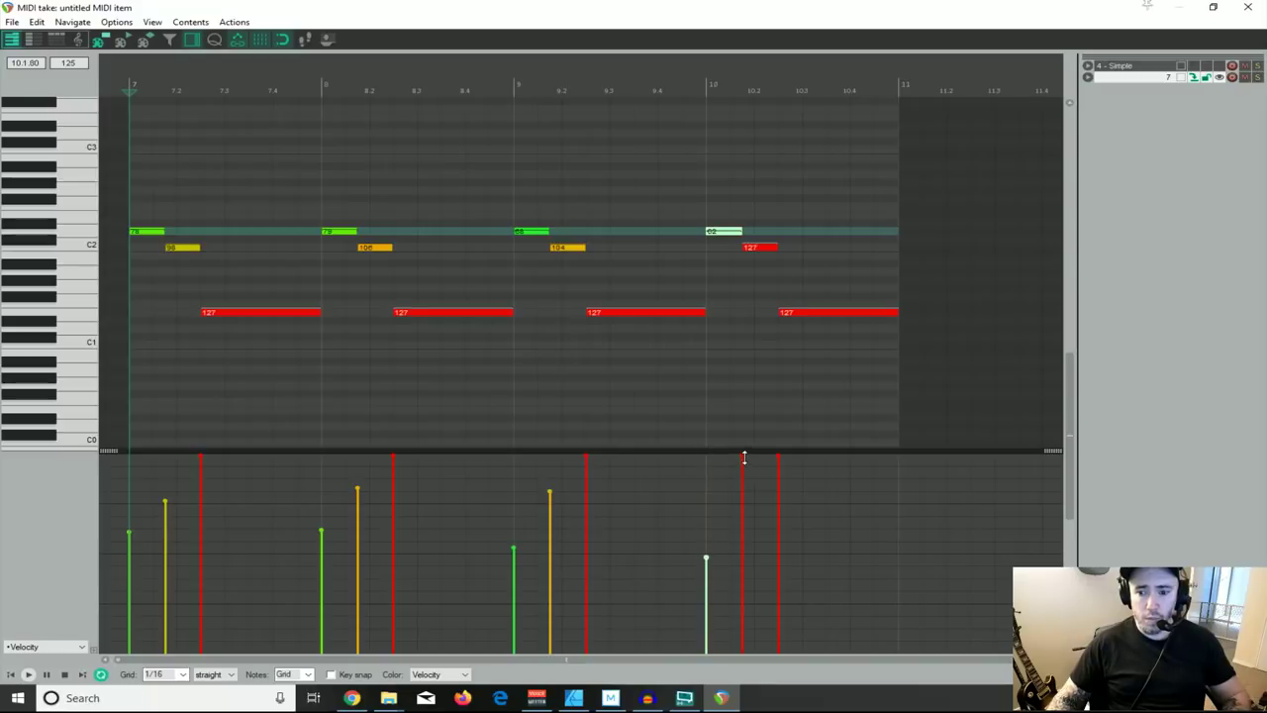
{"action": "left_click_drag", "start_coordinate": [744, 457], "coordinate": [744, 514]}
{"action": "key", "text": "space"}
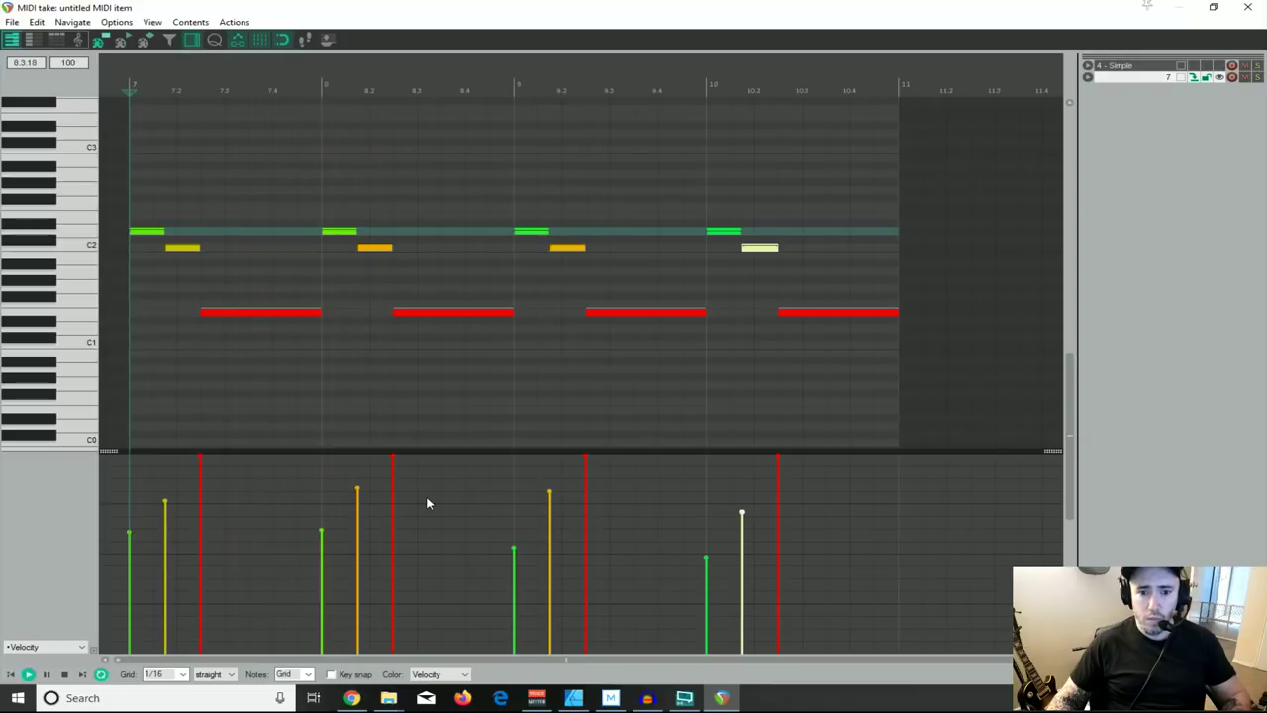
{"action": "key", "text": "space"}
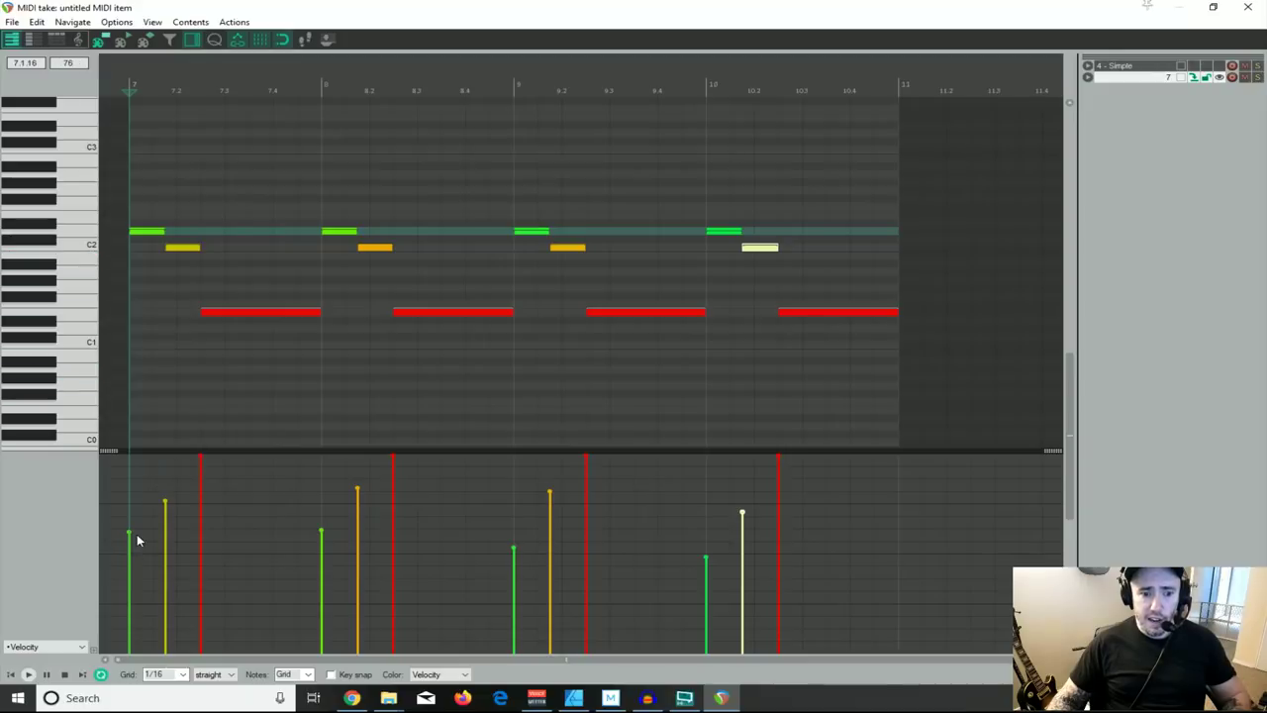
Step: Lower the velocities of the long E1 notes in bars 7 and 8 to about 20 or less, and play them back
{"action": "left_click_drag", "start_coordinate": [200, 458], "coordinate": [196, 550]}
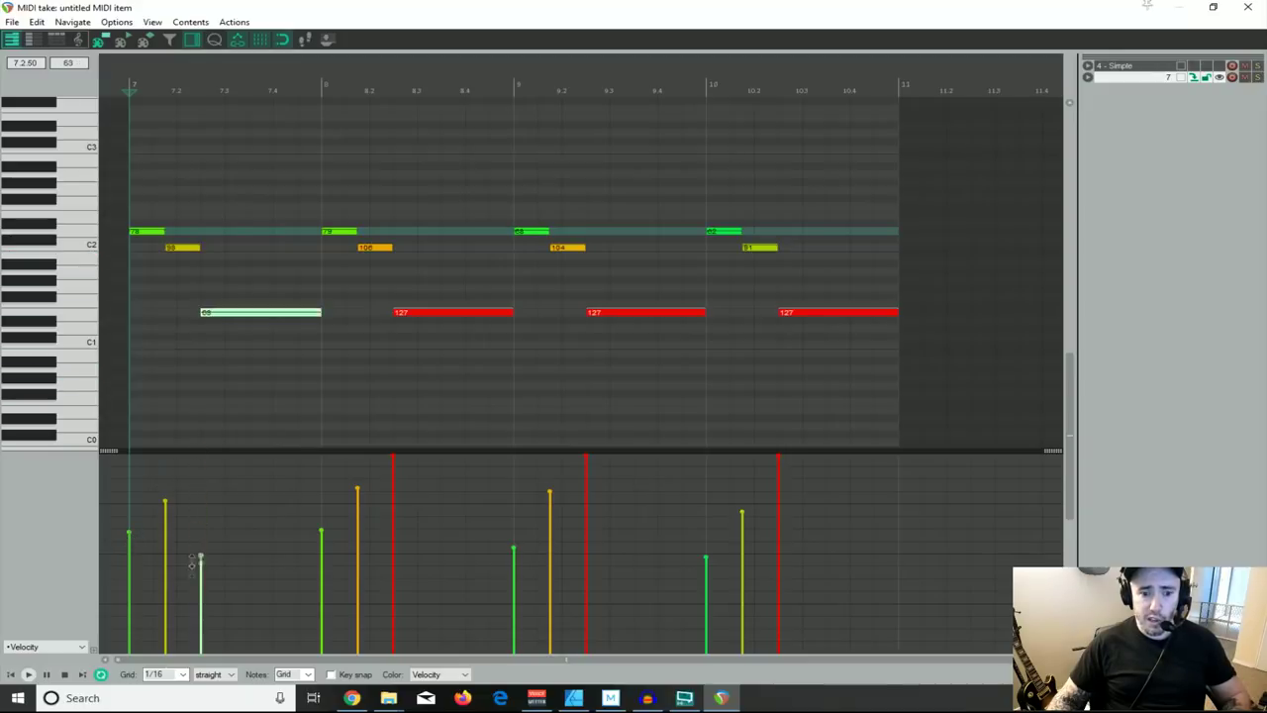
{"action": "key", "text": "space"}
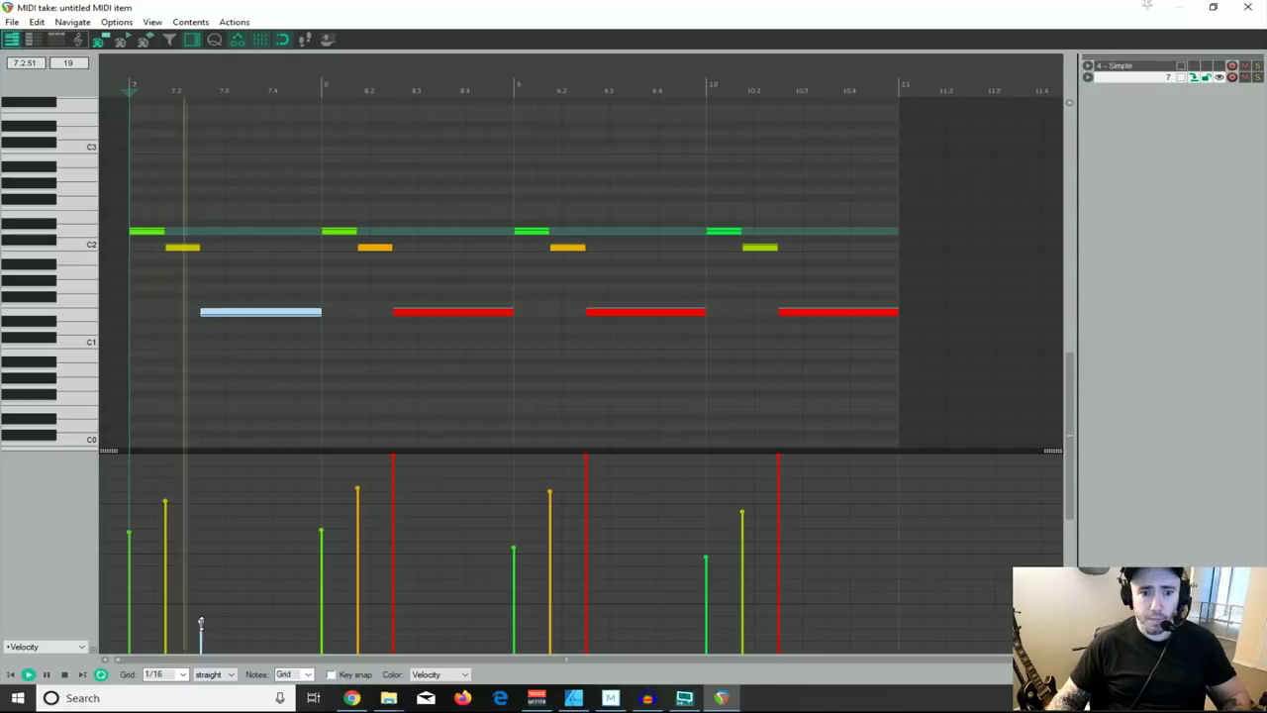
{"action": "key", "text": "space"}
{"action": "left_click_drag", "start_coordinate": [398, 460], "coordinate": [394, 637]}
{"action": "key", "text": "space"}
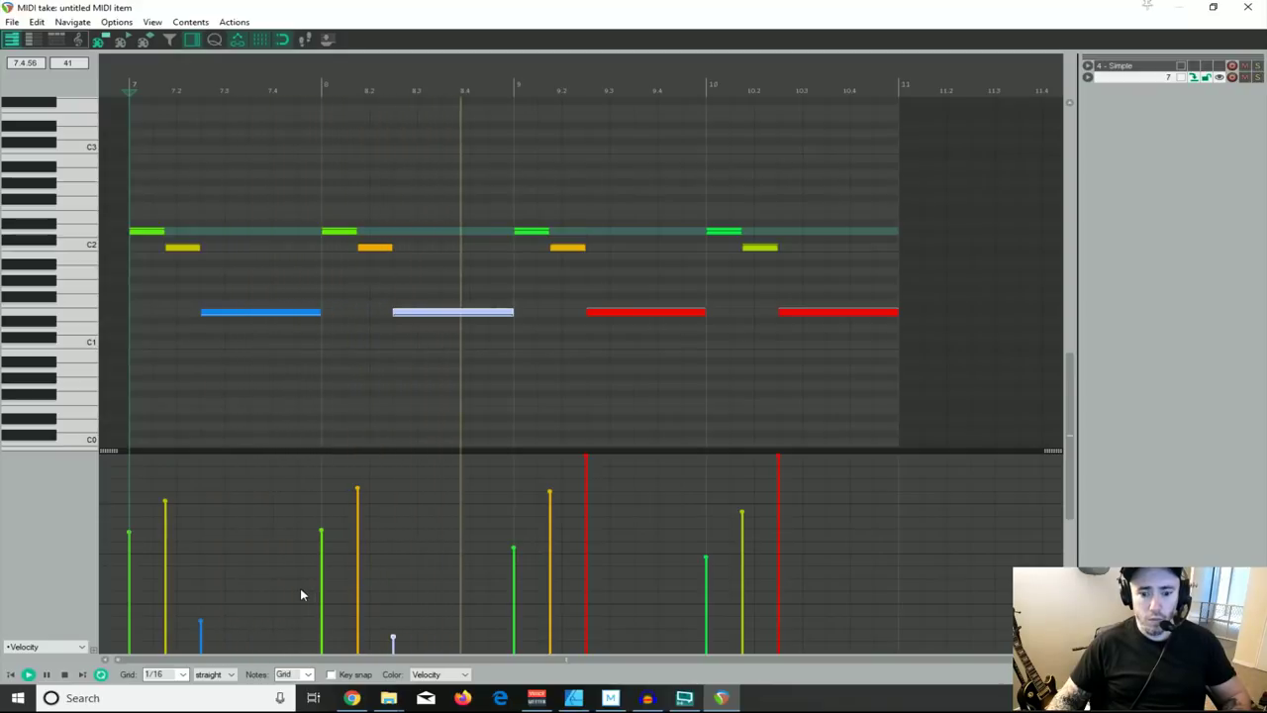
{"action": "key", "text": "space"}
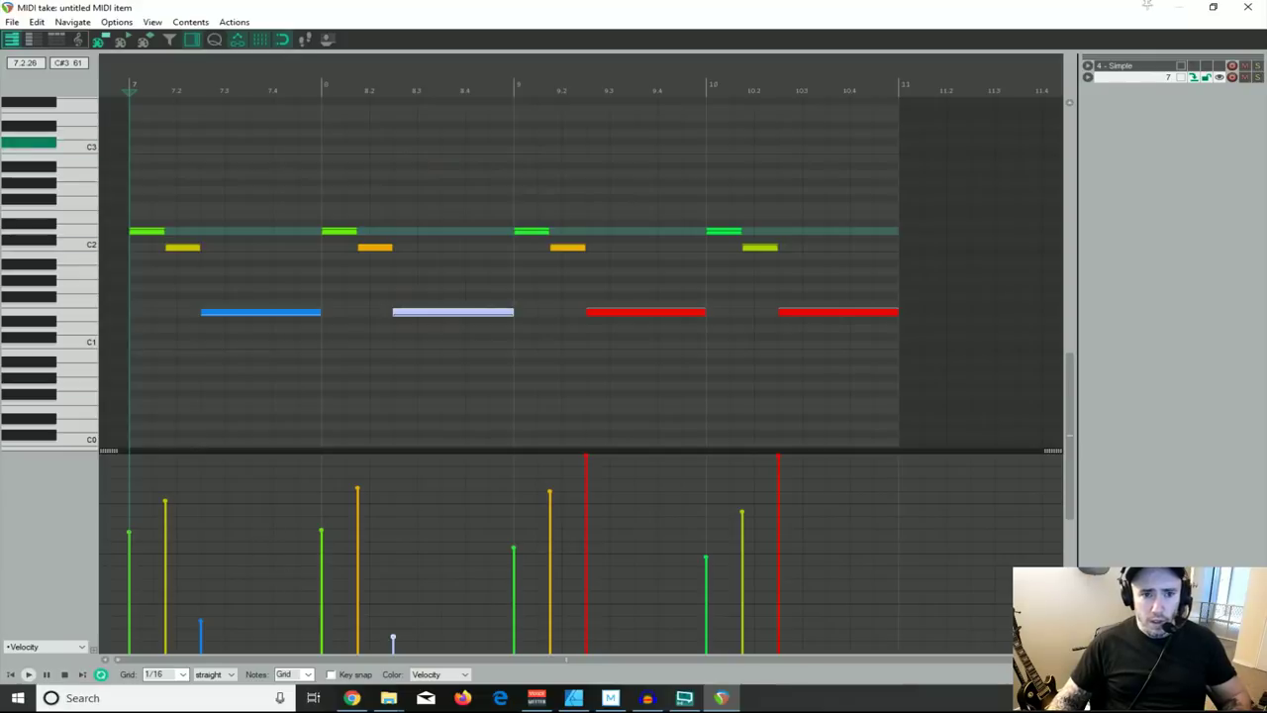
Step: Shift the D2 note's end and the C2 note's start in bar 8 slightly ahead of the grid, and play from bar 7
{"action": "scroll", "coordinate": [213, 272], "scroll_direction": "up", "scroll_amount": 4}
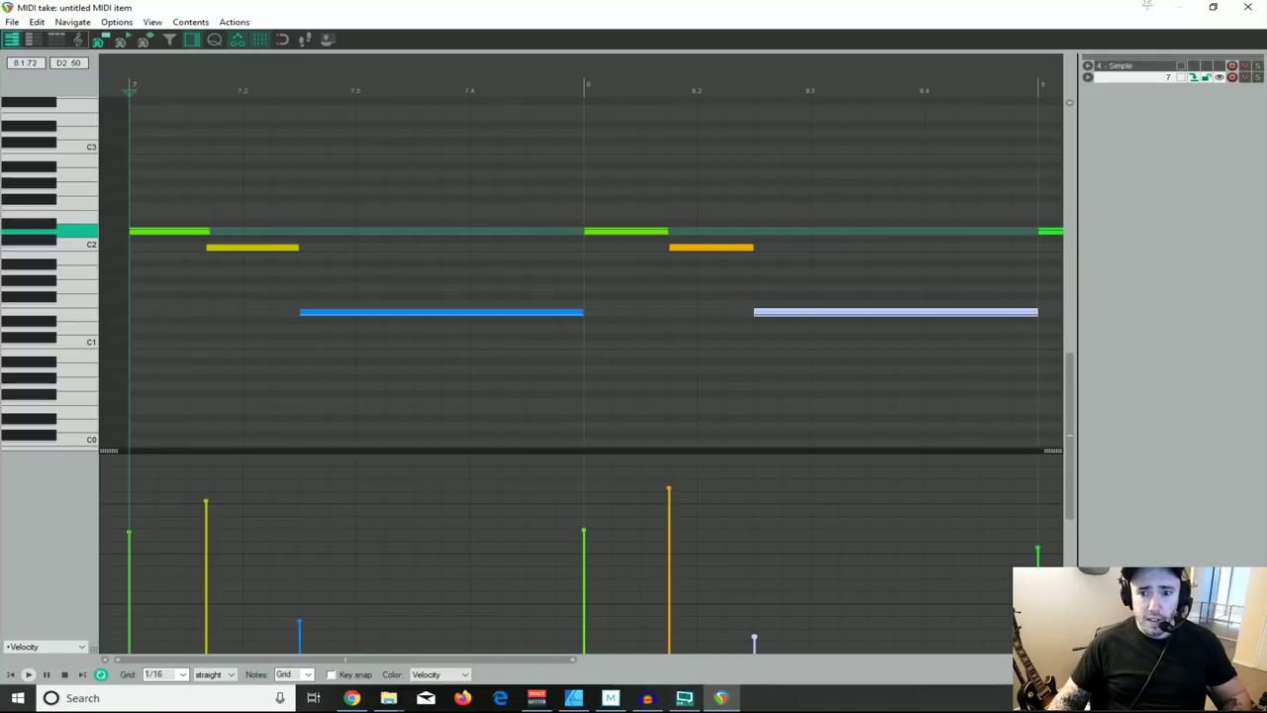
{"action": "left_click", "coordinate": [666, 247]}
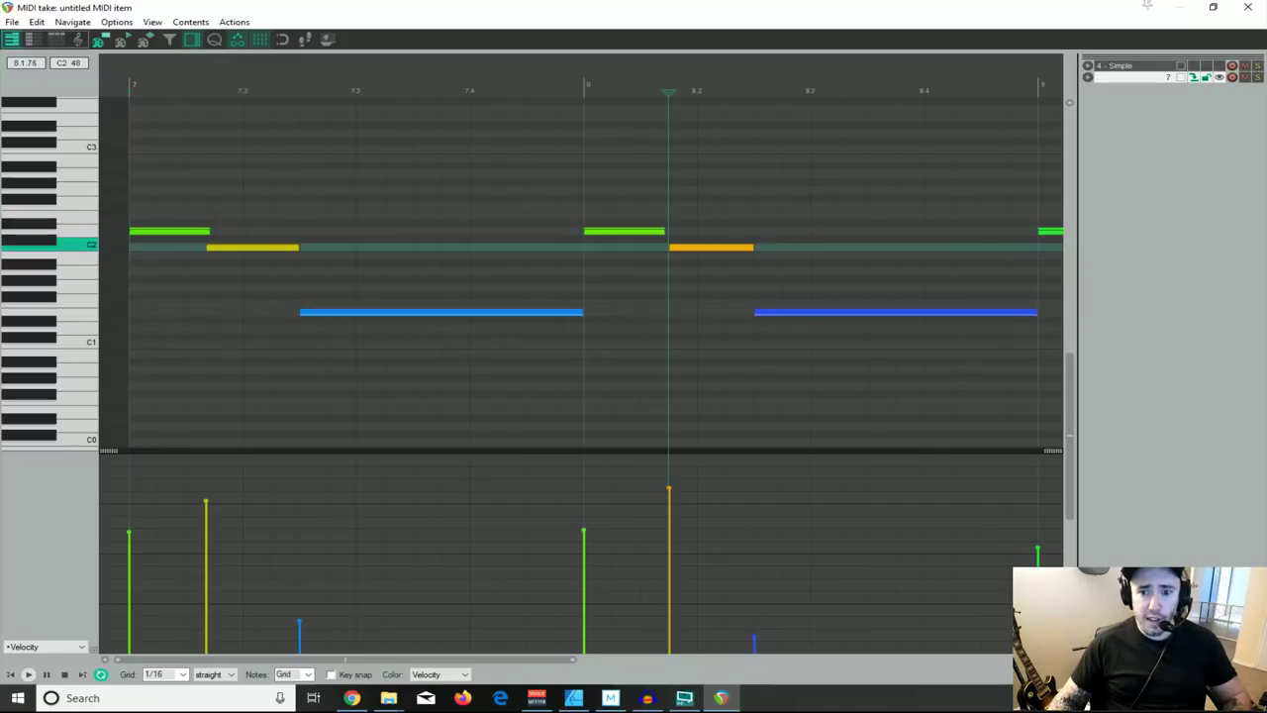
{"action": "left_click", "coordinate": [132, 89]}
{"action": "key", "text": "space"}
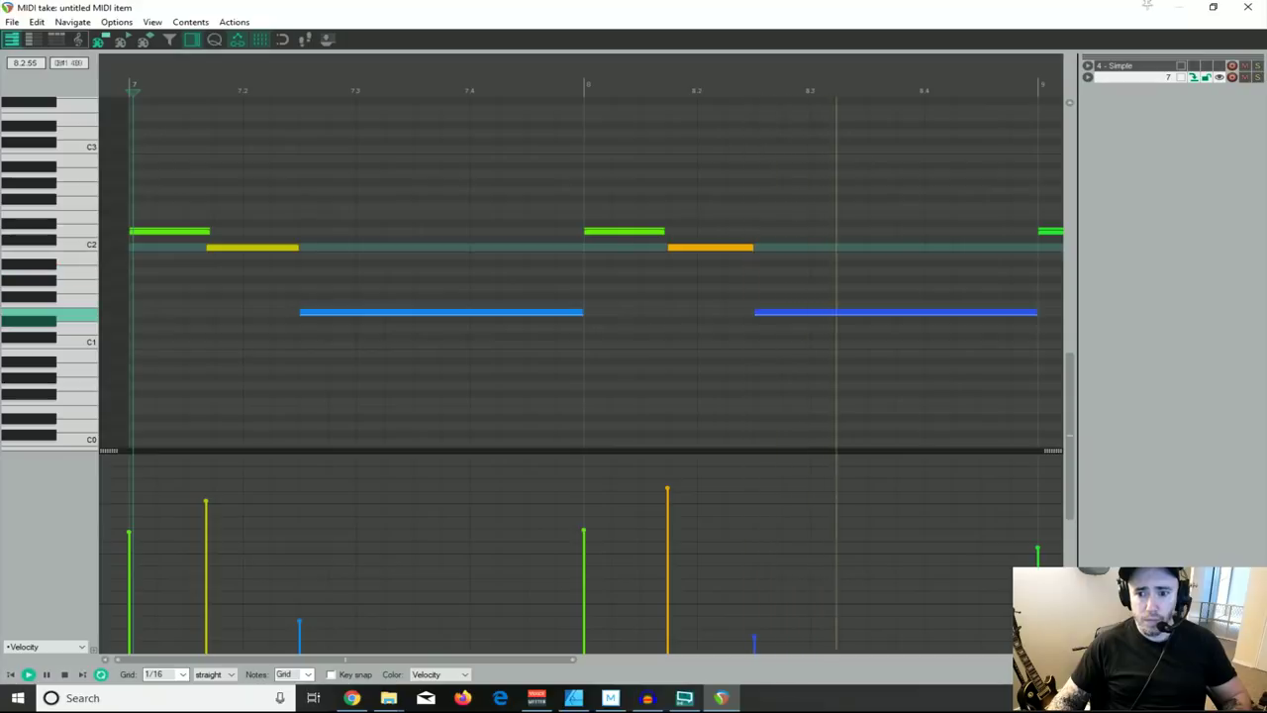
Step: Shift the C2 note's start in bar 10 slightly ahead of the grid and adjust the D2 note's end to overlap it slightly
{"action": "scroll", "coordinate": [741, 296], "scroll_direction": "down", "scroll_amount": 2}
{"action": "mouse_move", "coordinate": [948, 248]}
{"action": "left_mouse_down"}
{"action": "mouse_move", "coordinate": [935, 248]}
{"action": "mouse_move", "coordinate": [939, 230]}
{"action": "left_mouse_up"}
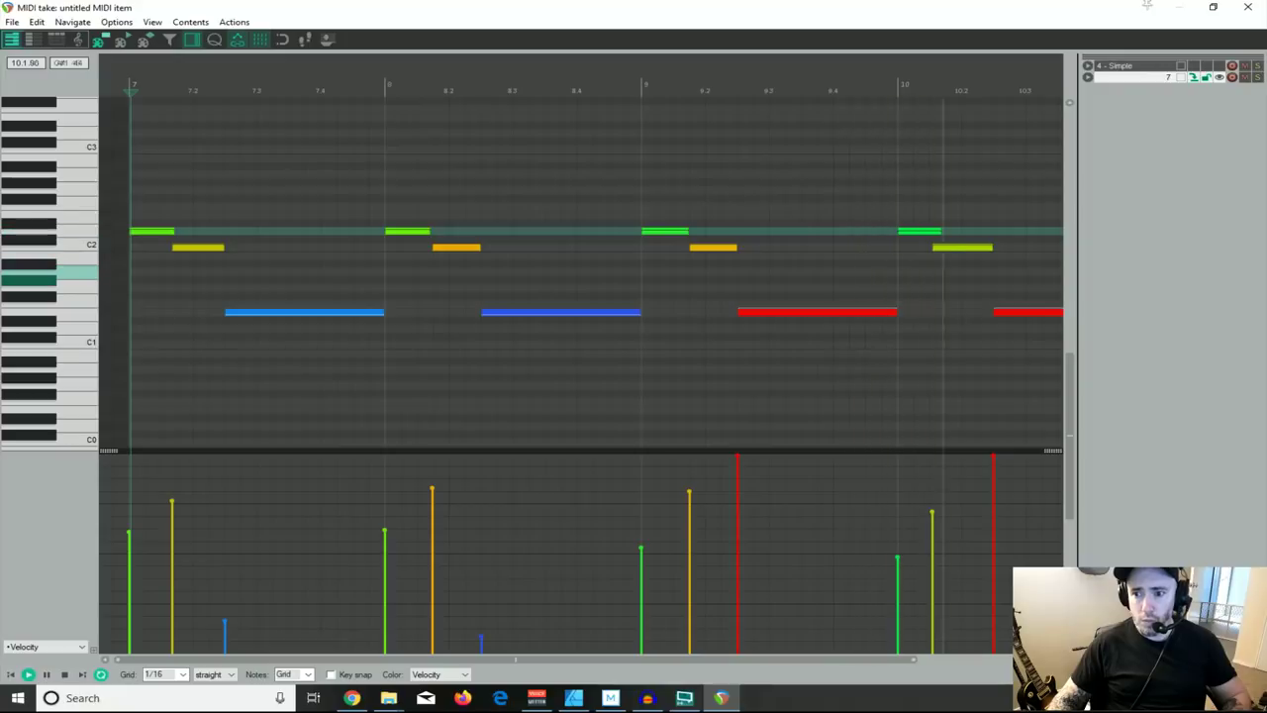
{"action": "key", "text": "space"}
{"action": "left_click", "coordinate": [935, 248]}
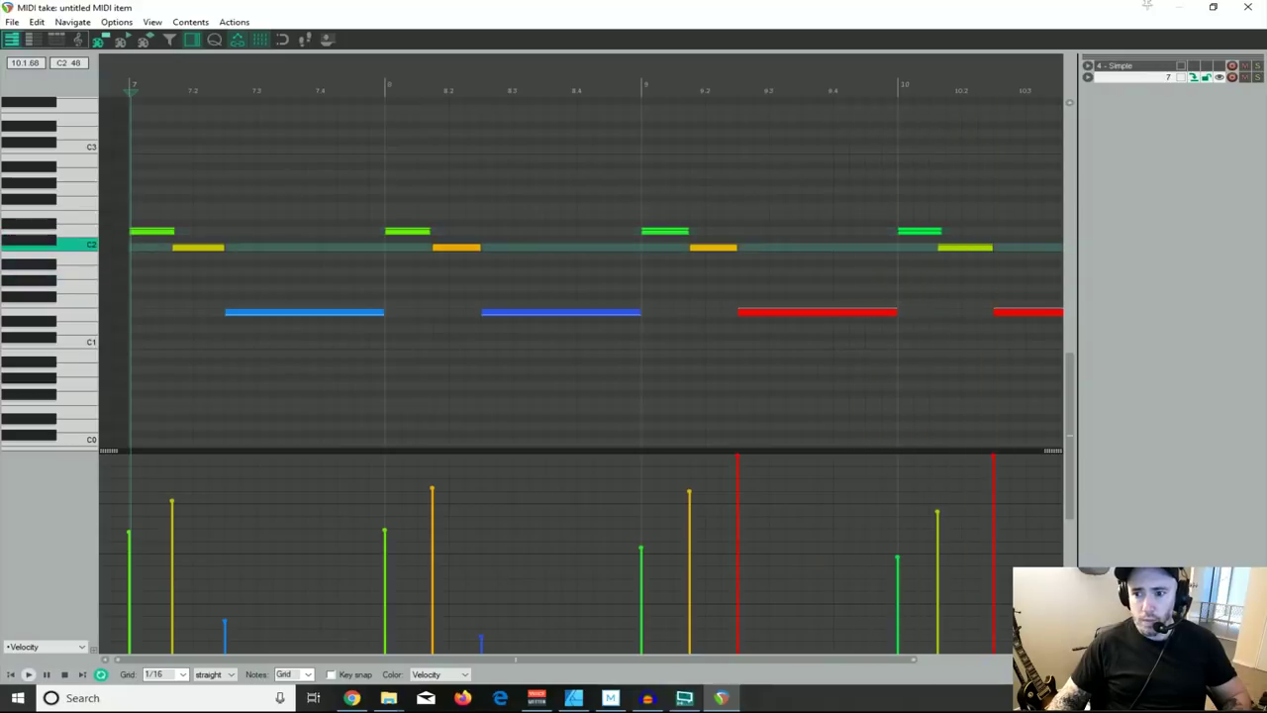
{"action": "left_click_drag", "start_coordinate": [942, 230], "coordinate": [945, 231]}
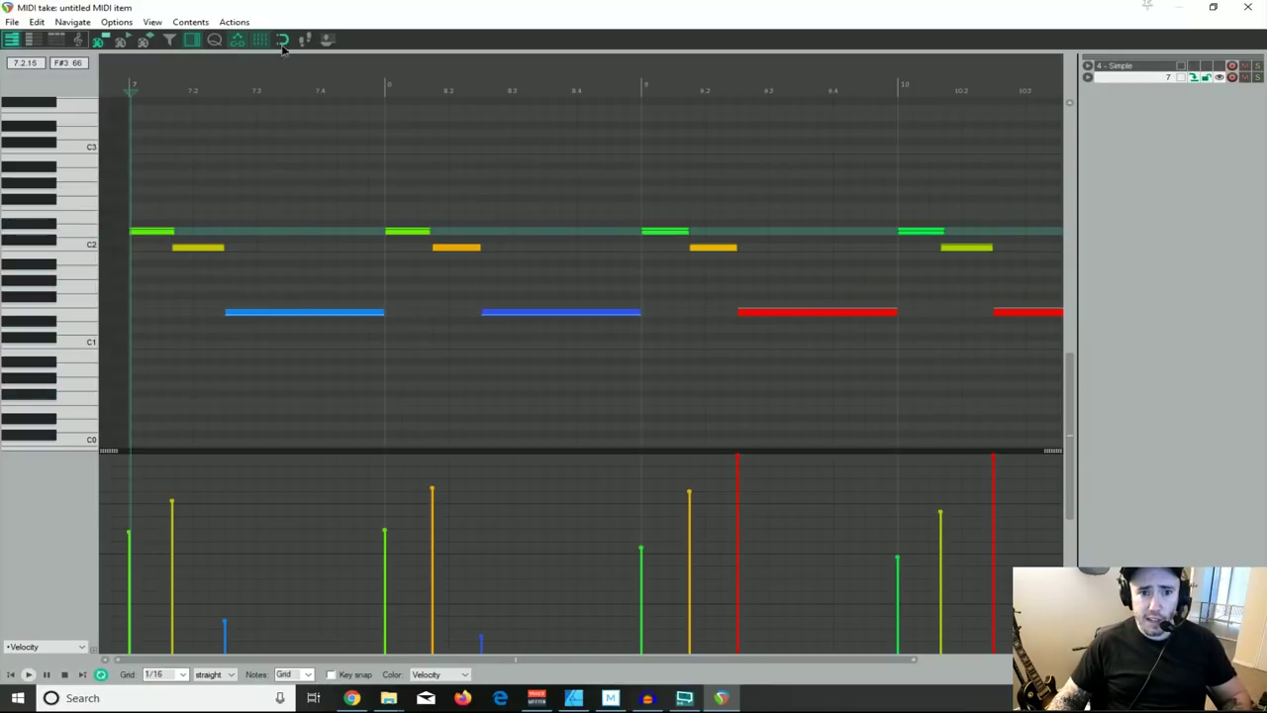
Step: Turn grid snapping back on and align the D2 note's end and the C2 note's start in bar 7 to the grid
{"action": "scroll", "coordinate": [303, 254], "scroll_direction": "up", "scroll_amount": 3}
{"action": "left_click_drag", "start_coordinate": [236, 232], "coordinate": [244, 248]}
{"action": "scroll", "coordinate": [669, 243], "scroll_direction": "down", "scroll_amount": 2}
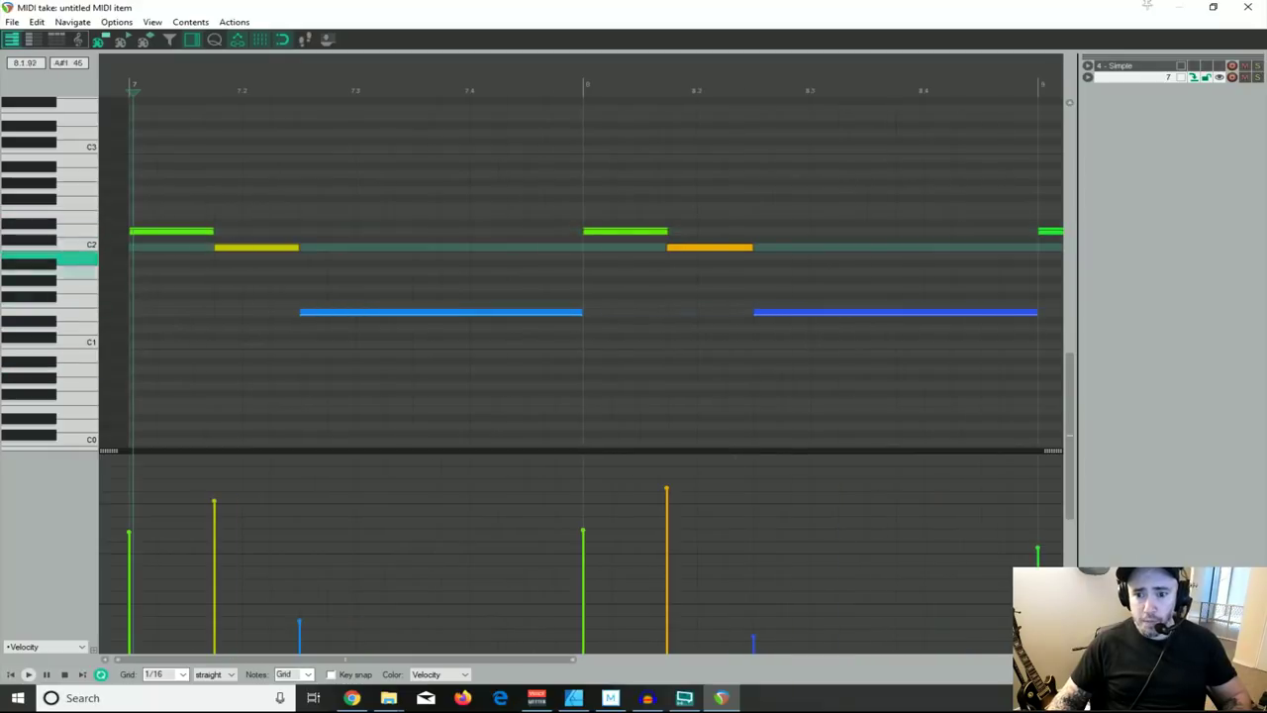
{"action": "scroll", "coordinate": [669, 244], "scroll_direction": "down", "scroll_amount": 2}
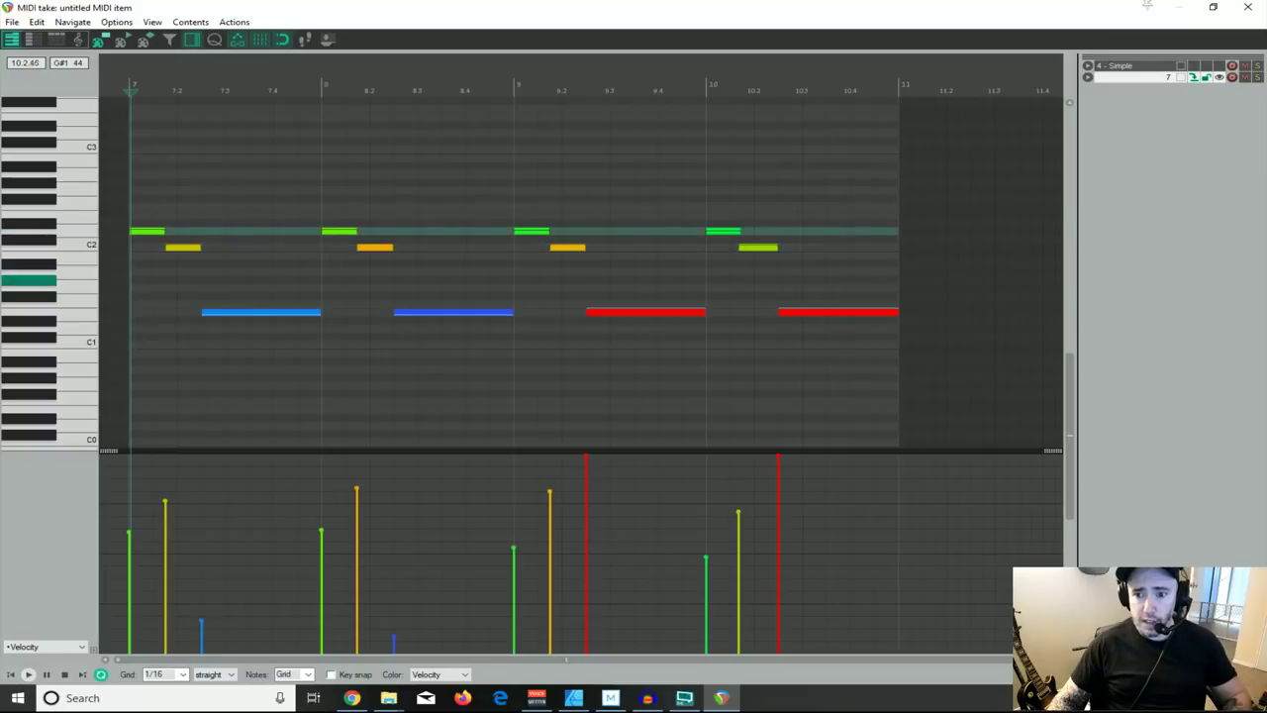
{"action": "scroll", "coordinate": [669, 244], "scroll_direction": "up", "scroll_amount": 3}
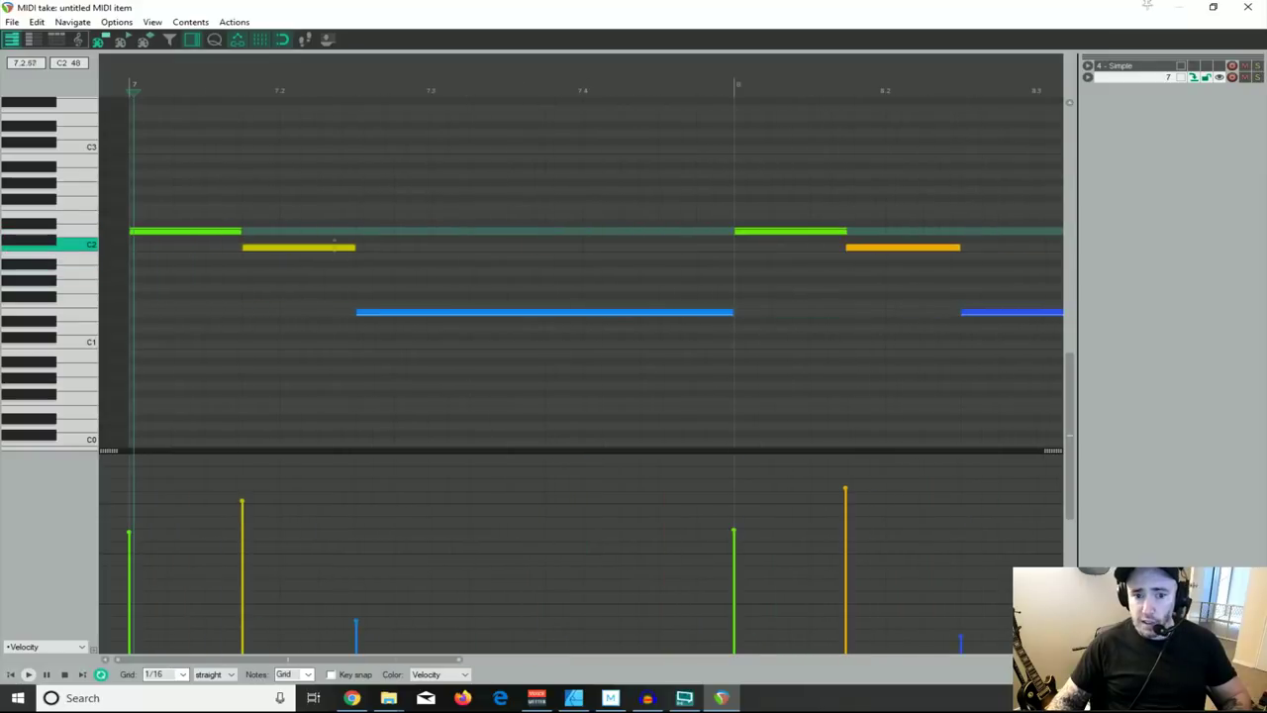
{"action": "scroll", "coordinate": [594, 266], "scroll_direction": "down", "scroll_amount": 3}
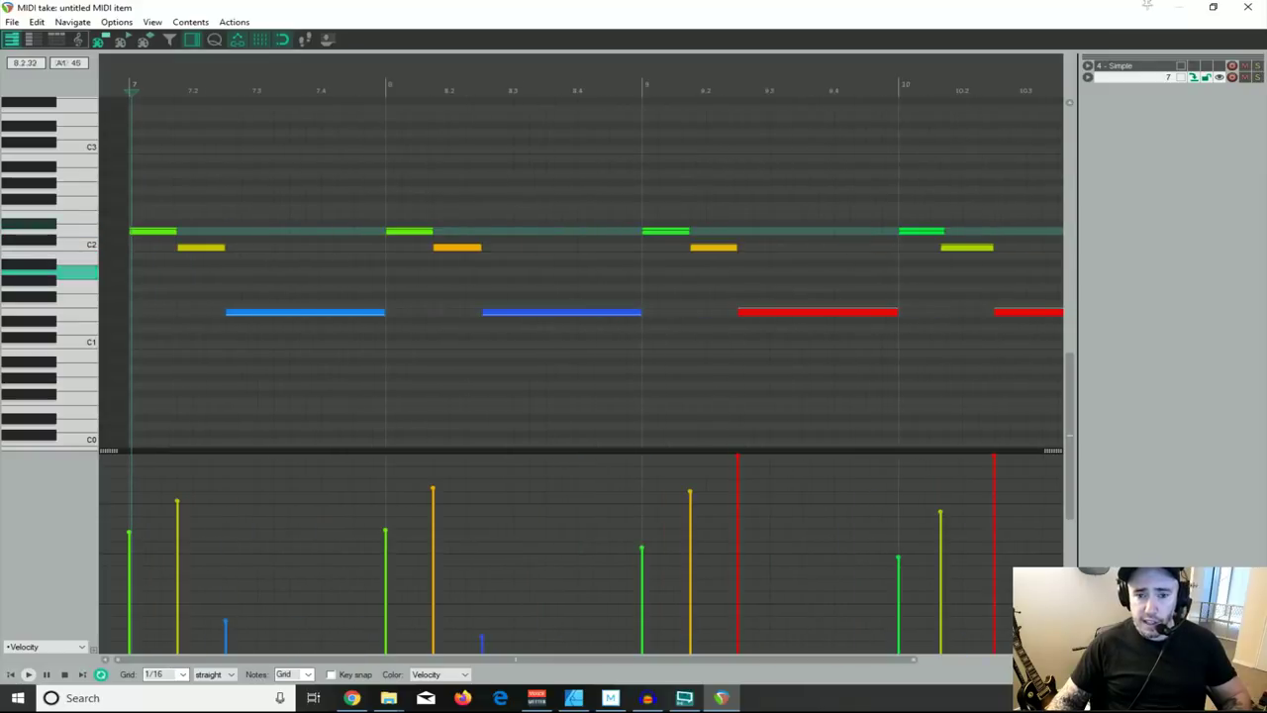
Step: Close the MIDI editor, duplicate the four-bar MIDI item on track 7 into bars 11 to 14, and play from bar 11
{"action": "left_click", "coordinate": [1248, 7]}
{"action": "scroll", "coordinate": [634, 315], "scroll_direction": "up", "scroll_amount": 5}
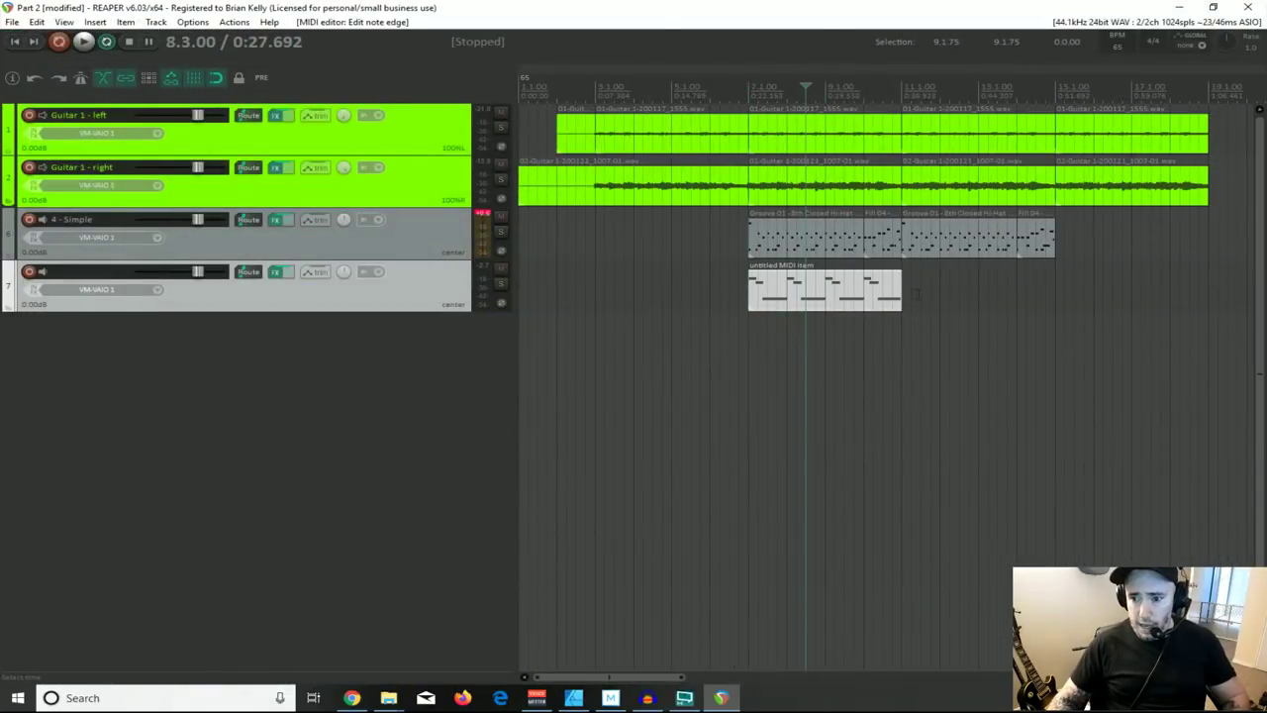
{"action": "key", "text": "ctrl+v"}
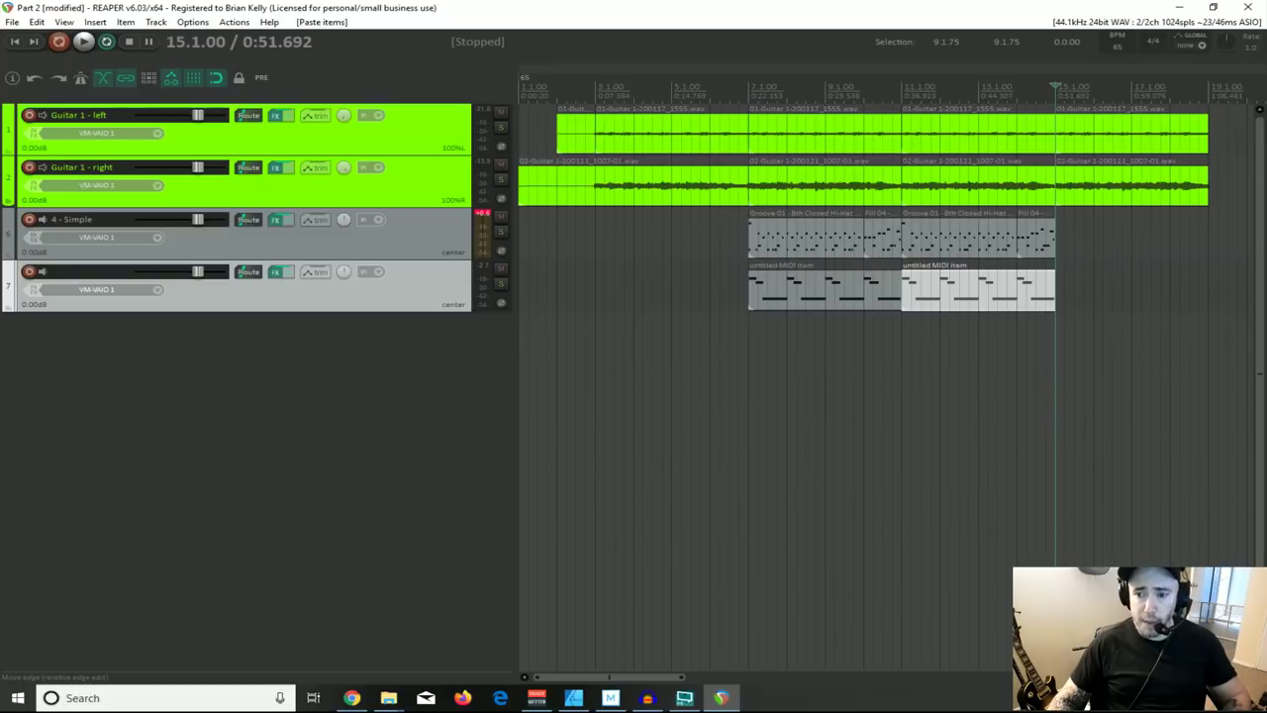
{"action": "left_click", "coordinate": [900, 295]}
{"action": "key", "text": "space"}
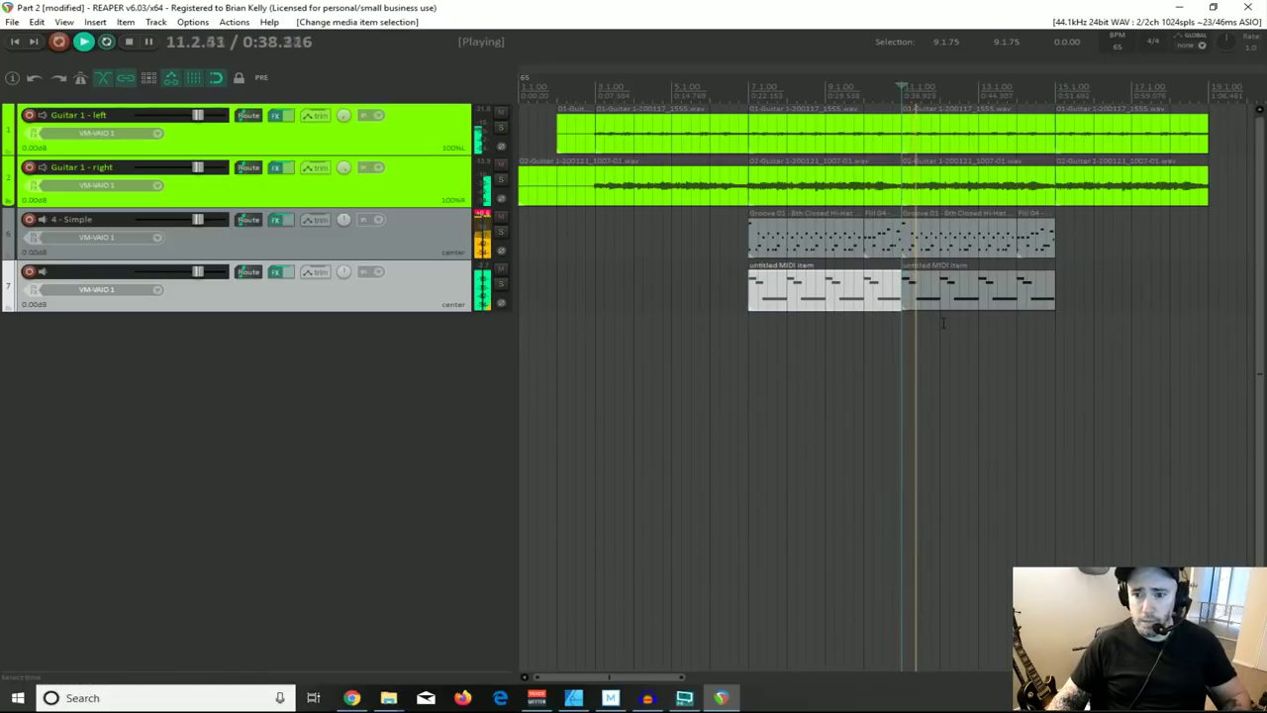
{"action": "key", "text": "space"}
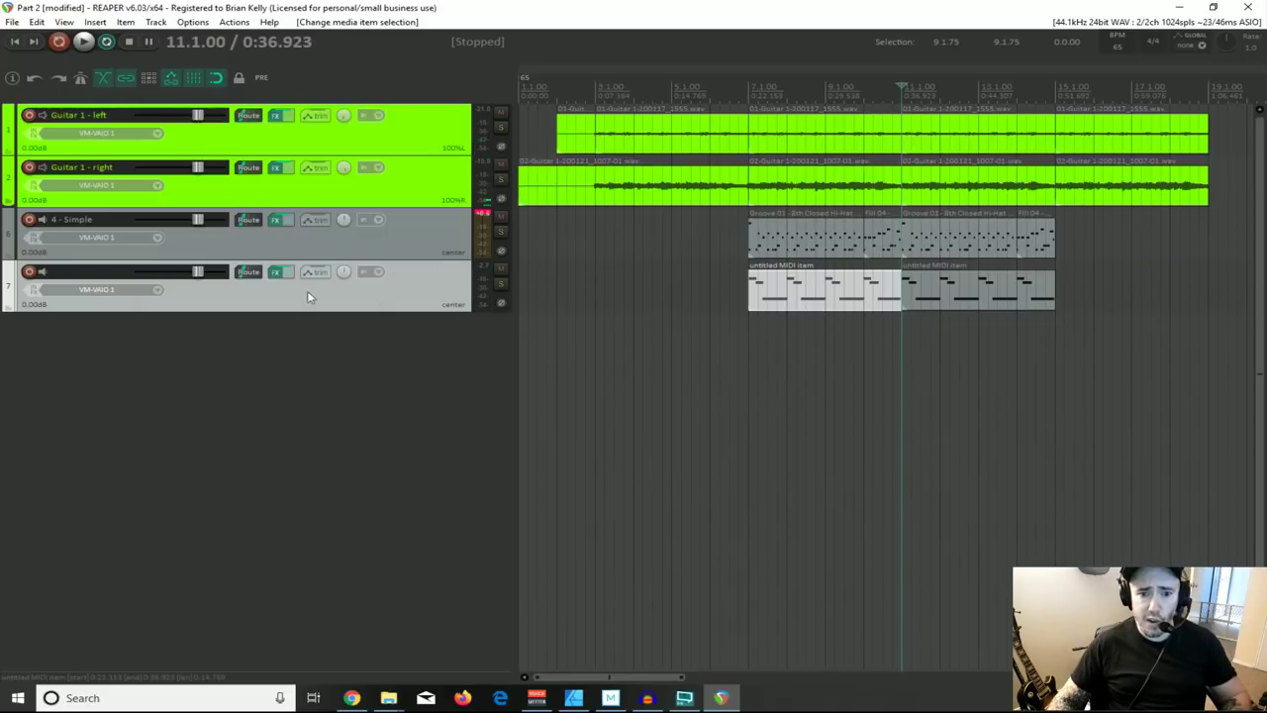
Step: Replace the TAL-BassLine instrument on track 7 with the VSTi Ample Bass P
{"action": "left_click", "coordinate": [277, 274]}
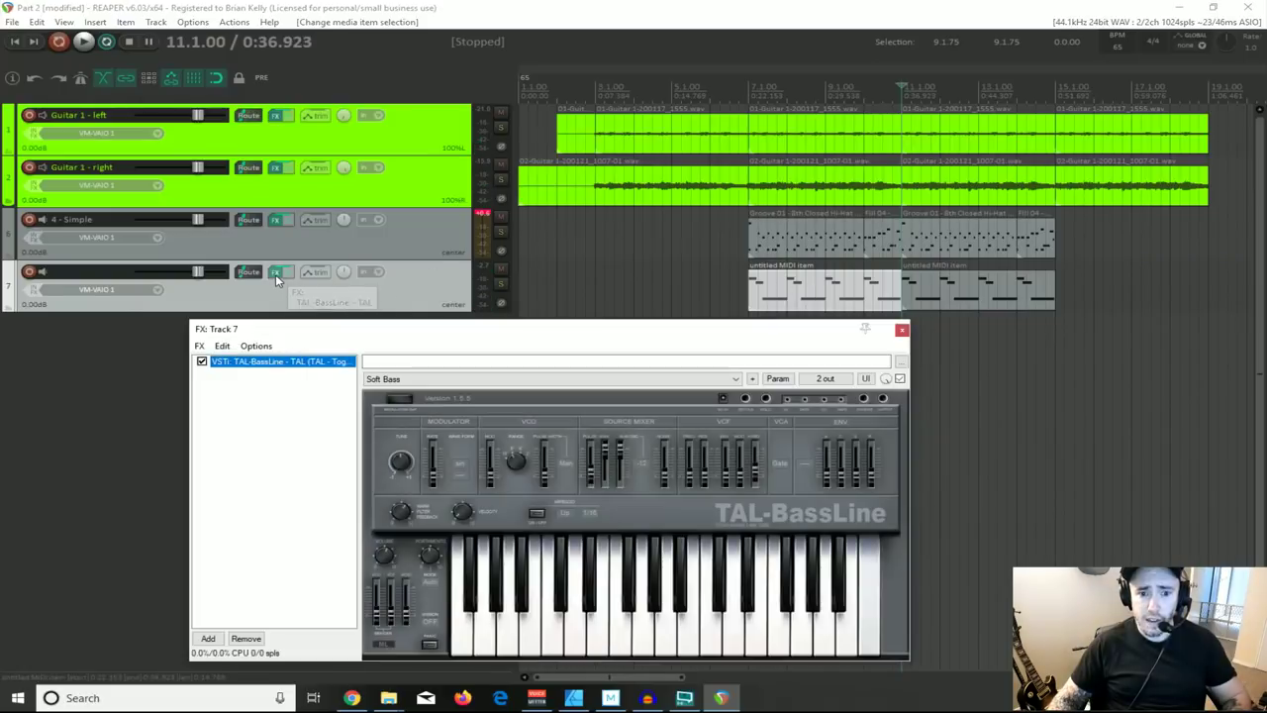
{"action": "left_click", "coordinate": [735, 380]}
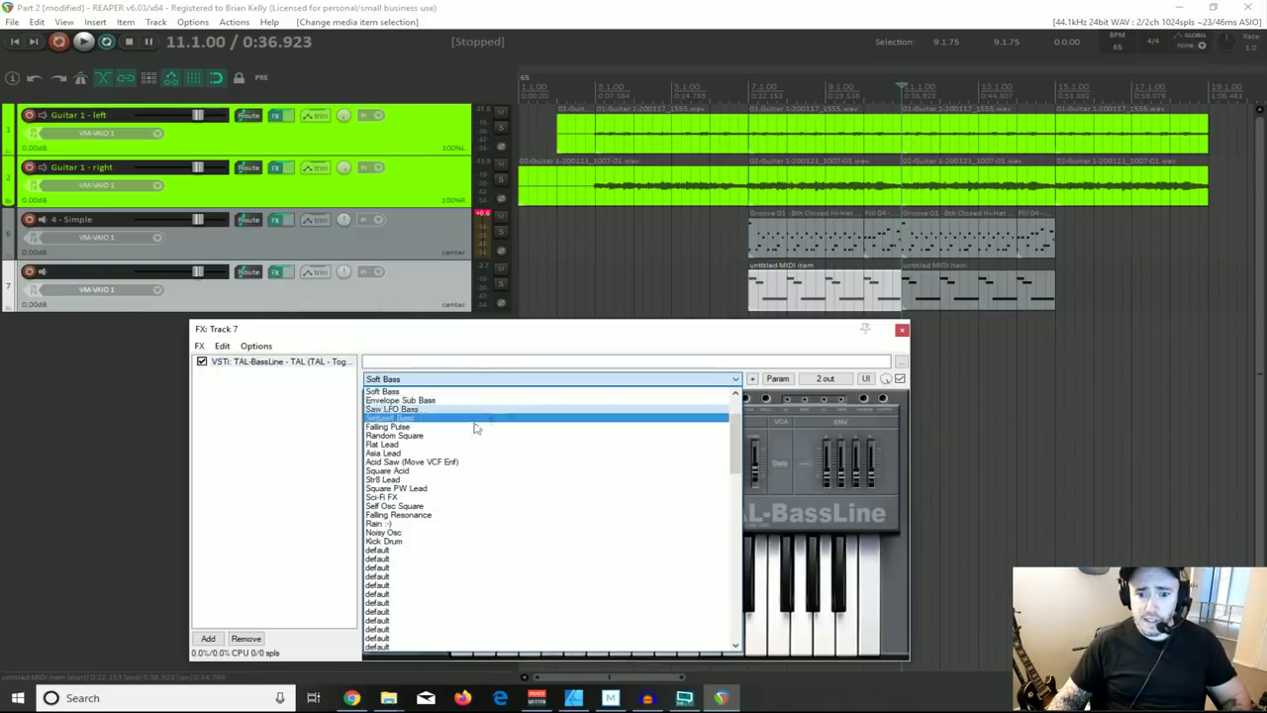
{"action": "left_click", "coordinate": [752, 349]}
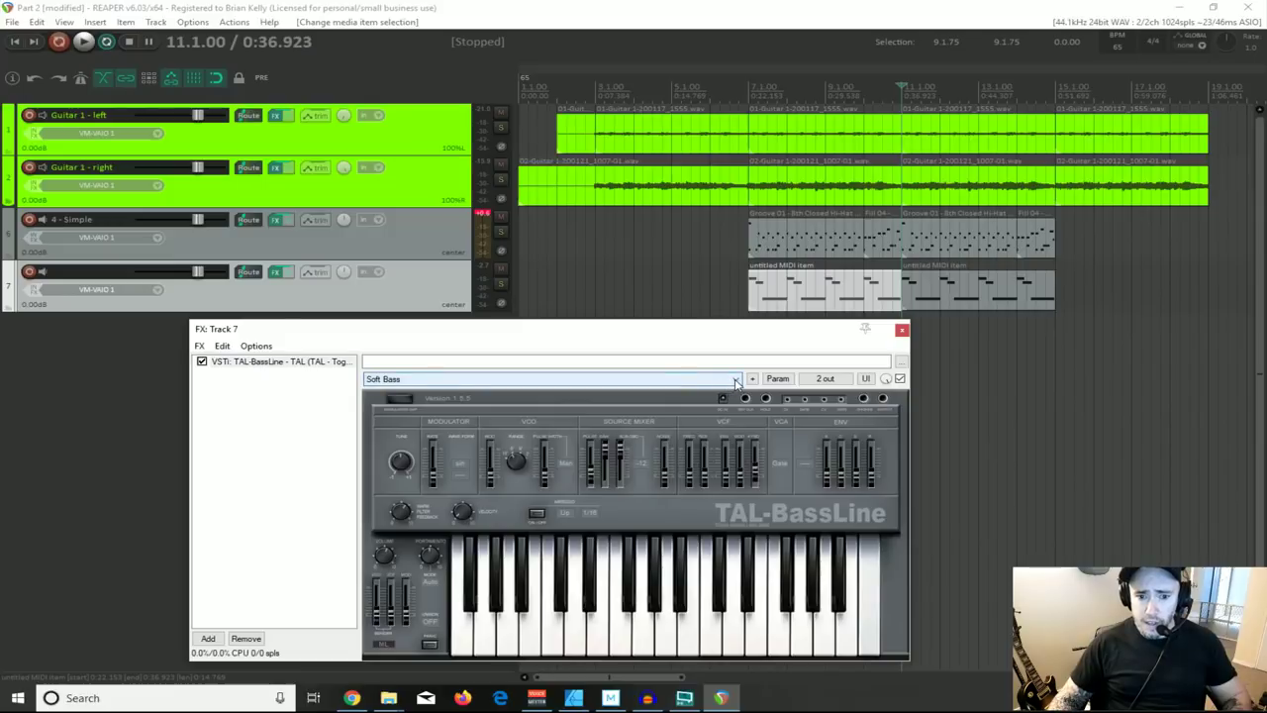
{"action": "left_click", "coordinate": [253, 364]}
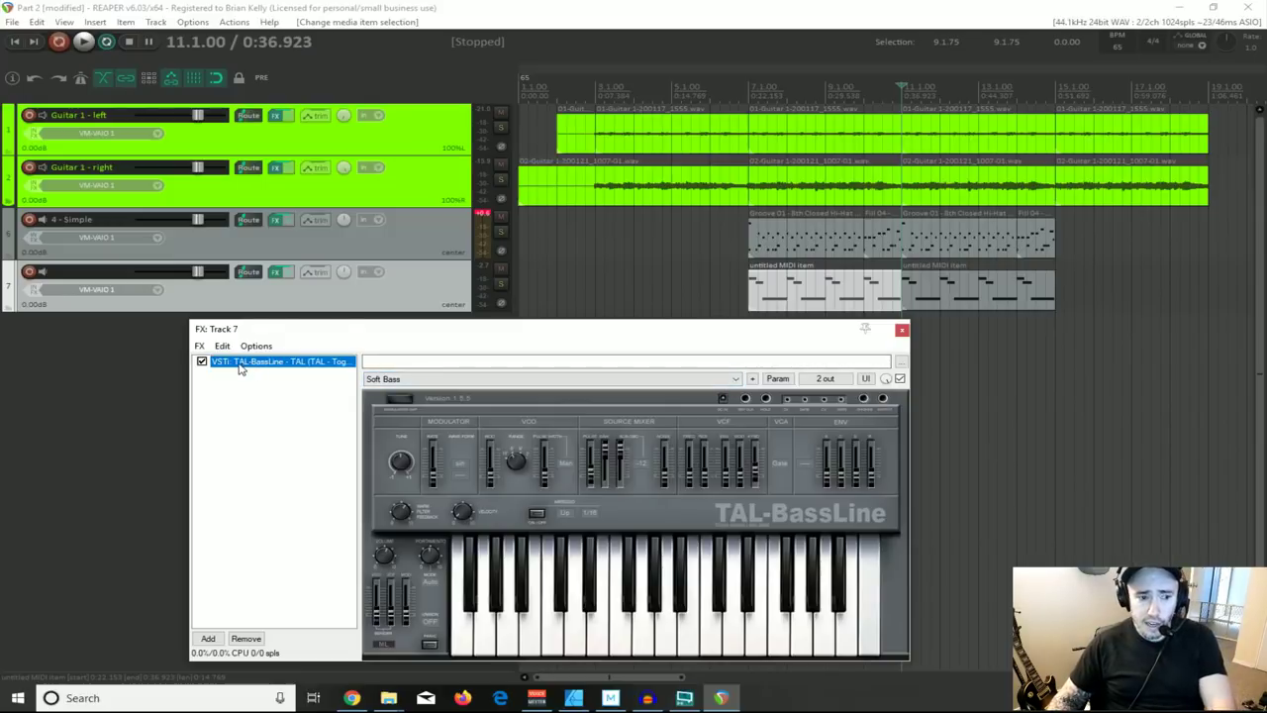
{"action": "key", "text": "Delete"}
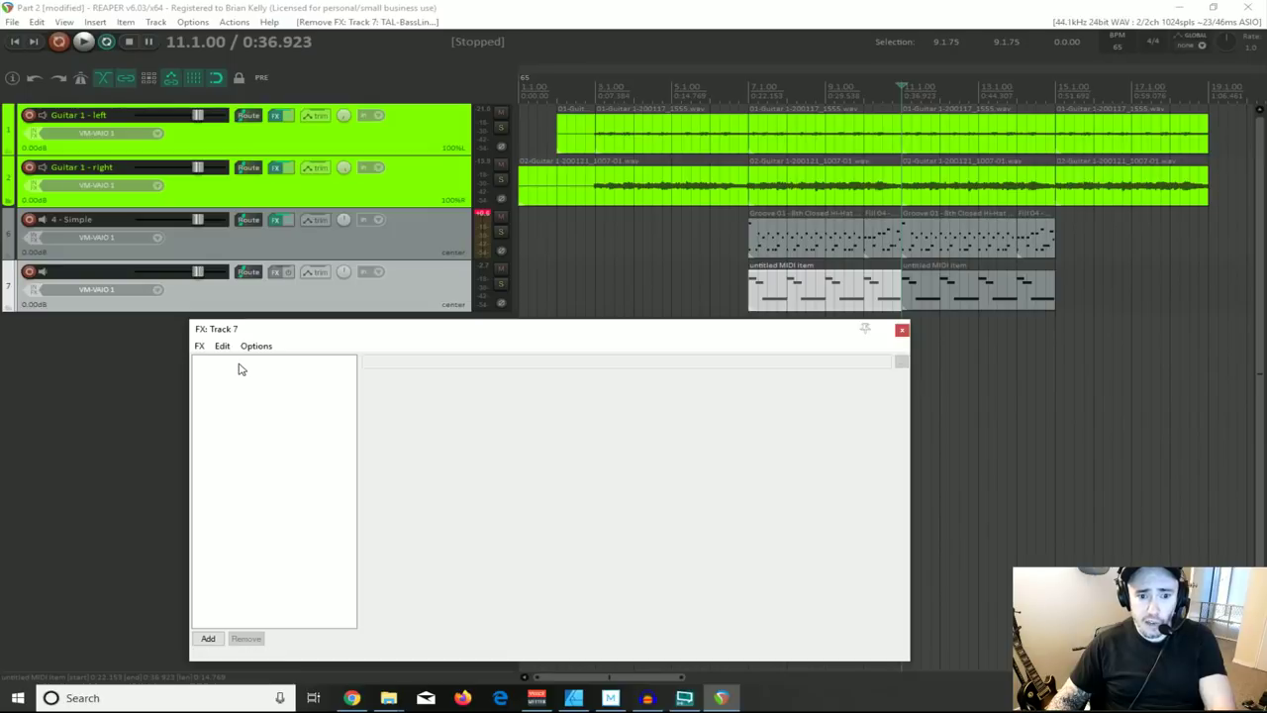
{"action": "double_click", "coordinate": [245, 369]}
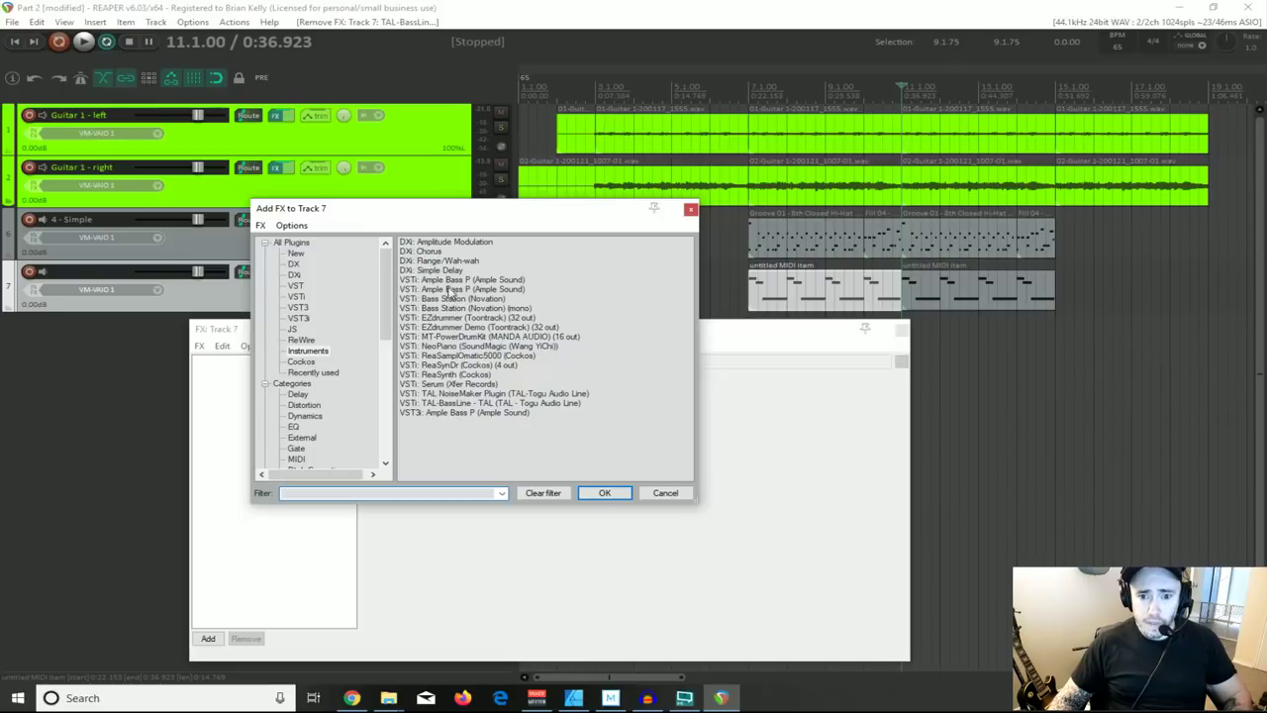
{"action": "double_click", "coordinate": [449, 281]}
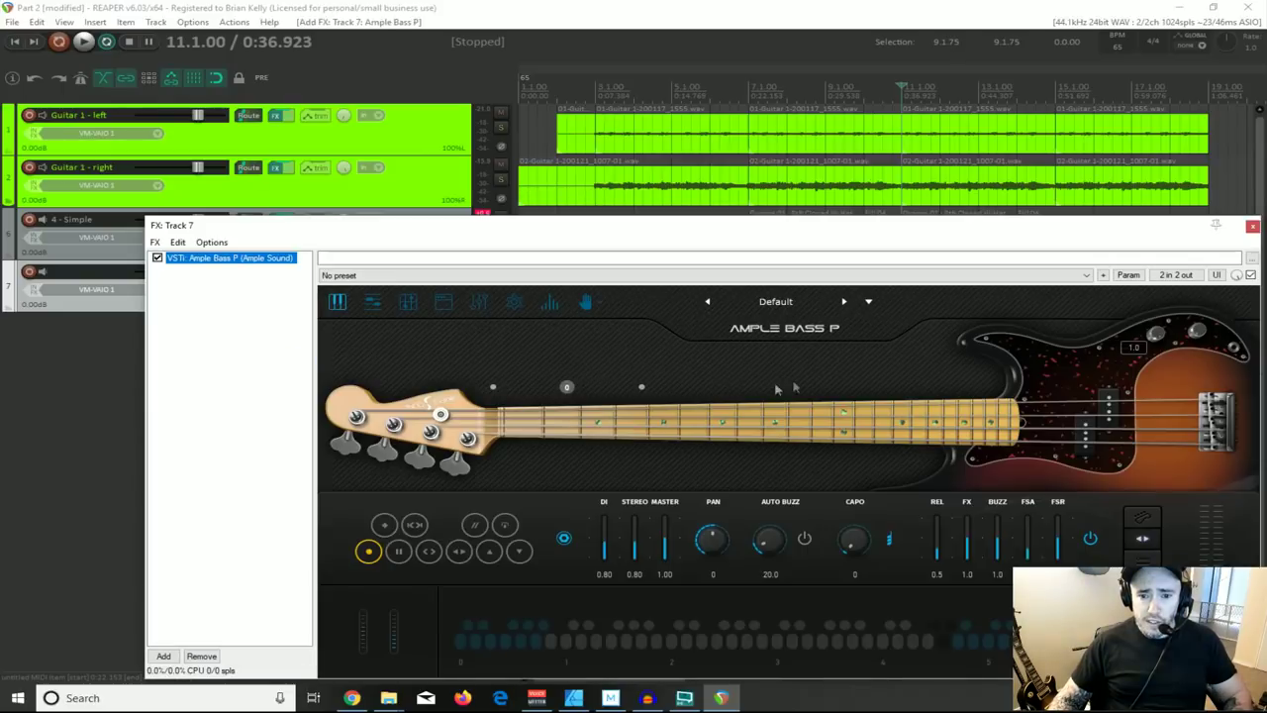
Step: Move the Ample Bass P window clear of the tracks and audition the bass part from bar 7
{"action": "left_click_drag", "start_coordinate": [691, 232], "coordinate": [610, 170]}
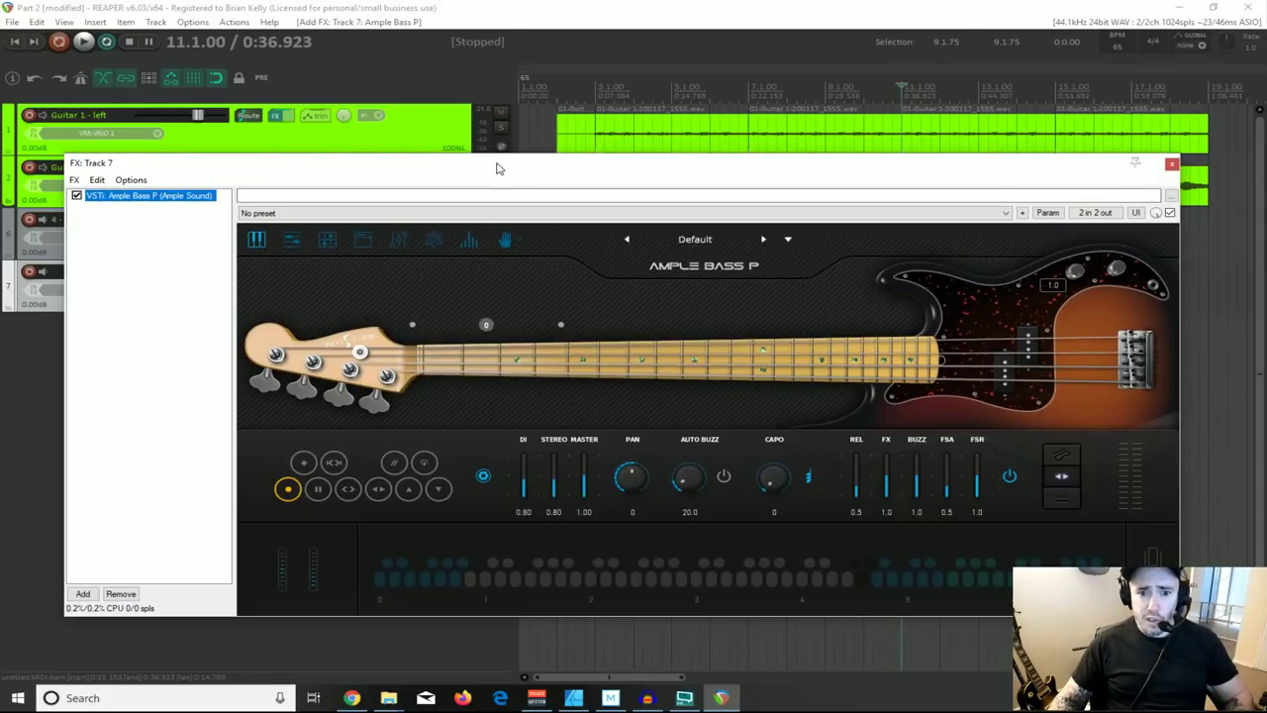
{"action": "left_click_drag", "start_coordinate": [499, 168], "coordinate": [487, 382]}
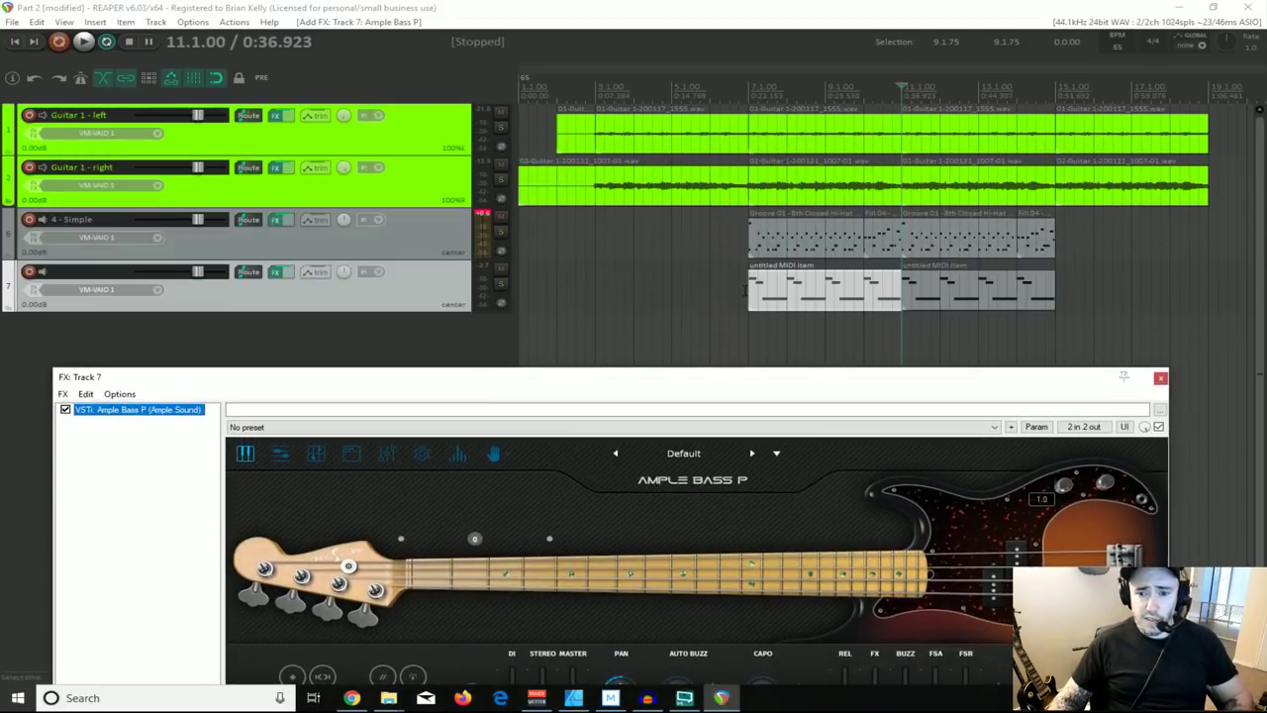
{"action": "left_click", "coordinate": [744, 290]}
{"action": "key", "text": "space"}
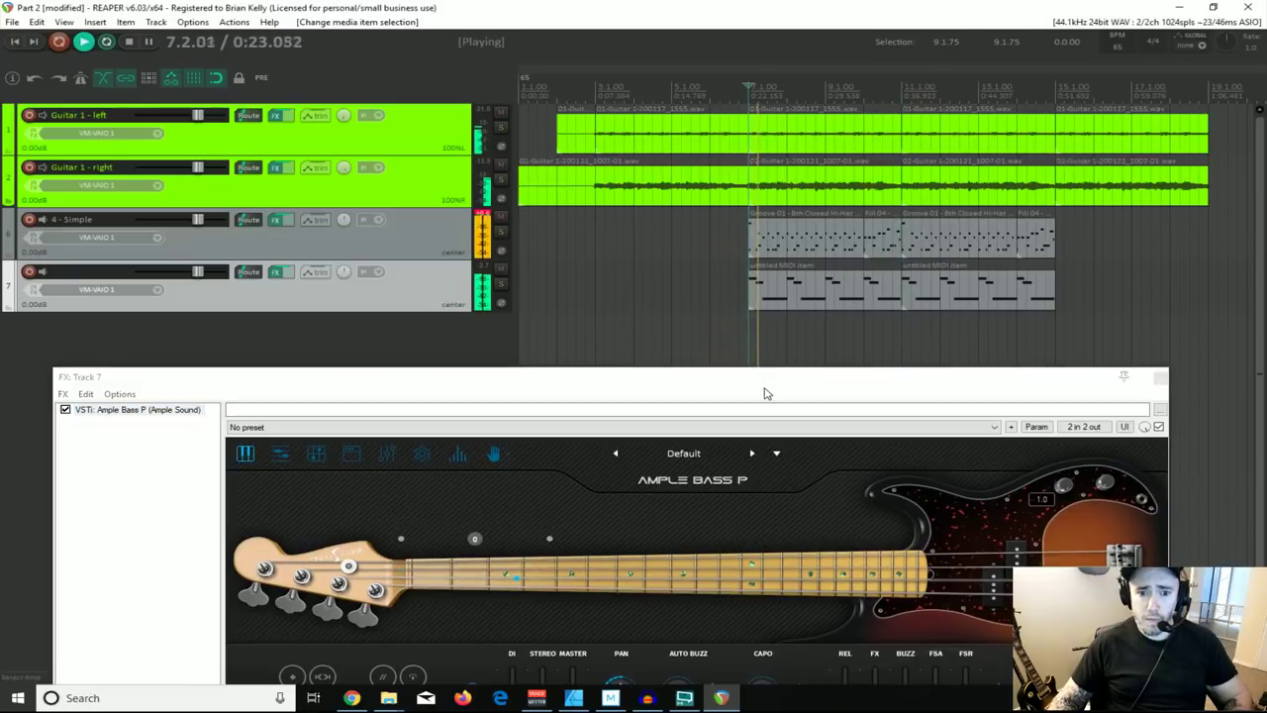
{"action": "left_click_drag", "start_coordinate": [736, 387], "coordinate": [735, 370]}
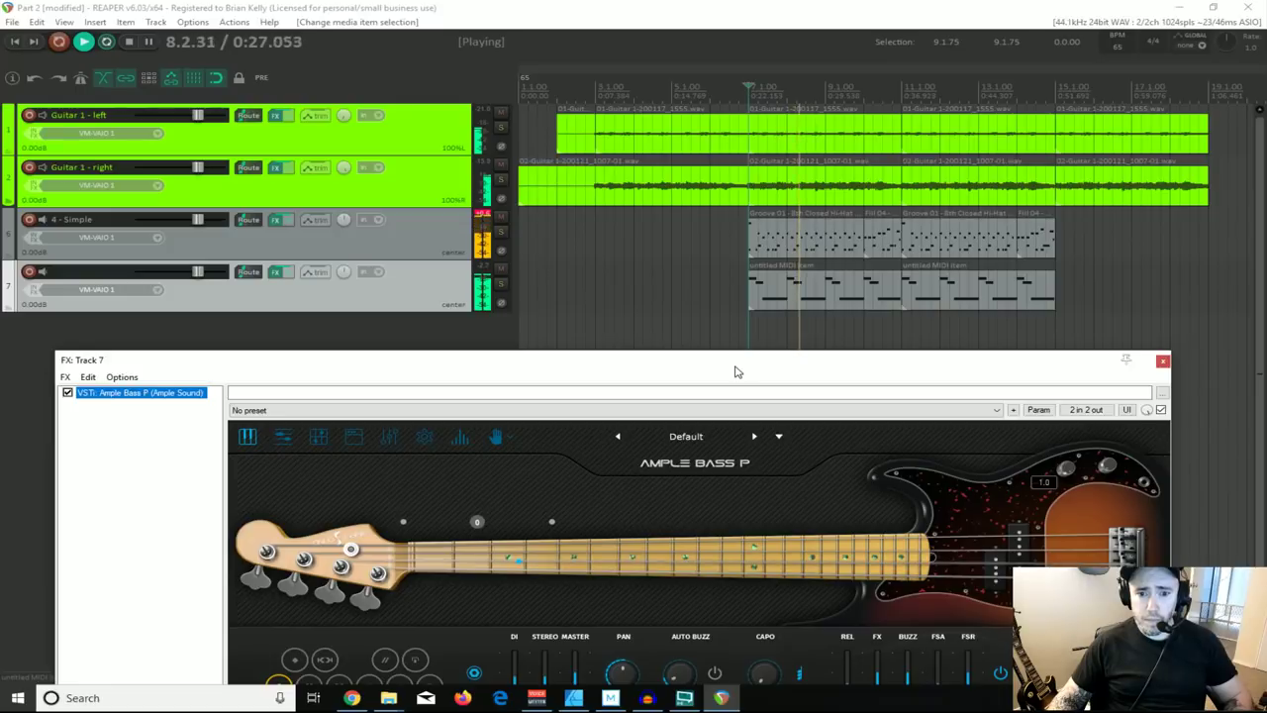
{"action": "key", "text": "space"}
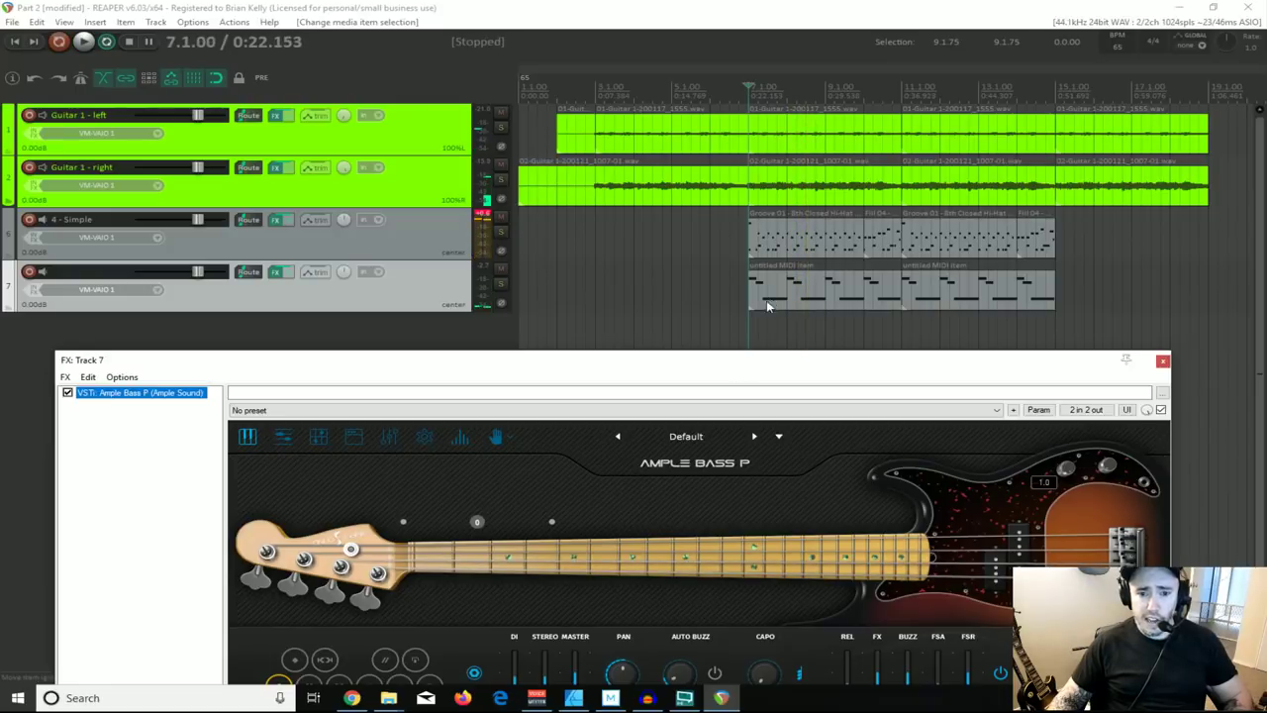
Step: Raise the velocities of the long E1 notes in bars 7 and 8 to the maximum, and play them back in the arrangement
{"action": "double_click", "coordinate": [785, 295]}
{"action": "left_click_drag", "start_coordinate": [222, 623], "coordinate": [254, 468]}
{"action": "left_click_drag", "start_coordinate": [488, 645], "coordinate": [481, 453]}
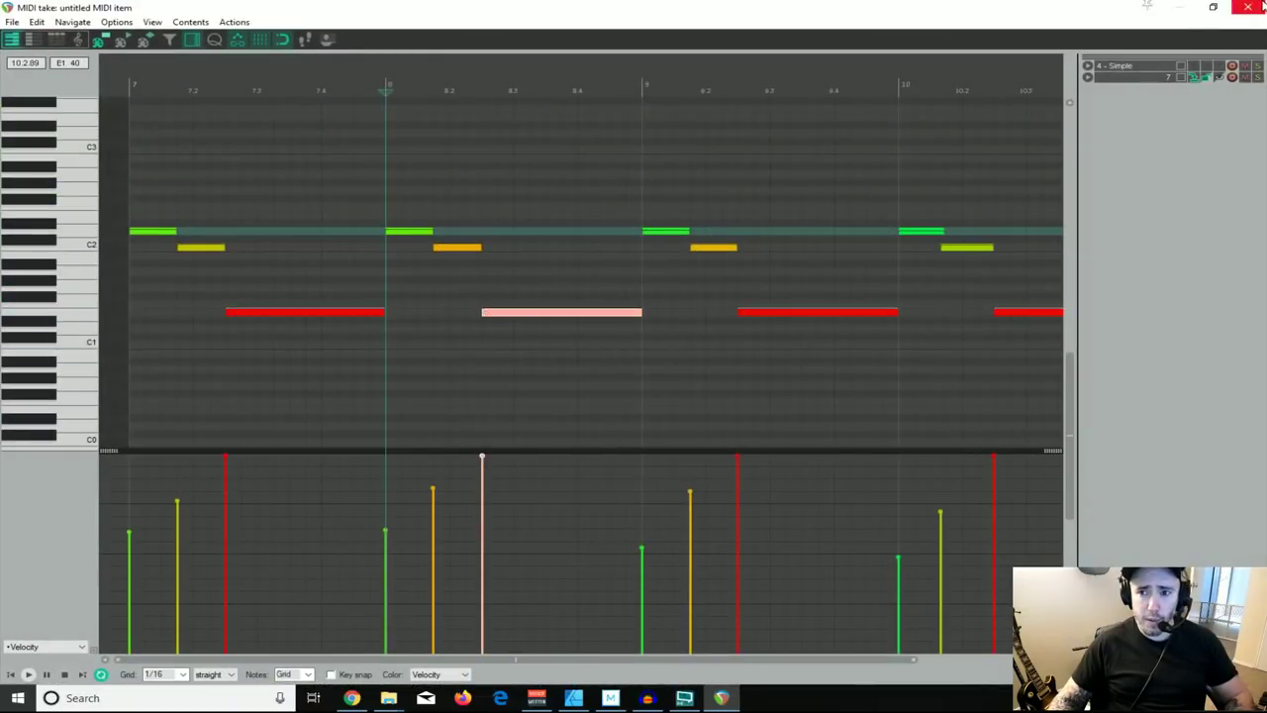
{"action": "left_click", "coordinate": [1248, 7]}
{"action": "key", "text": "space"}
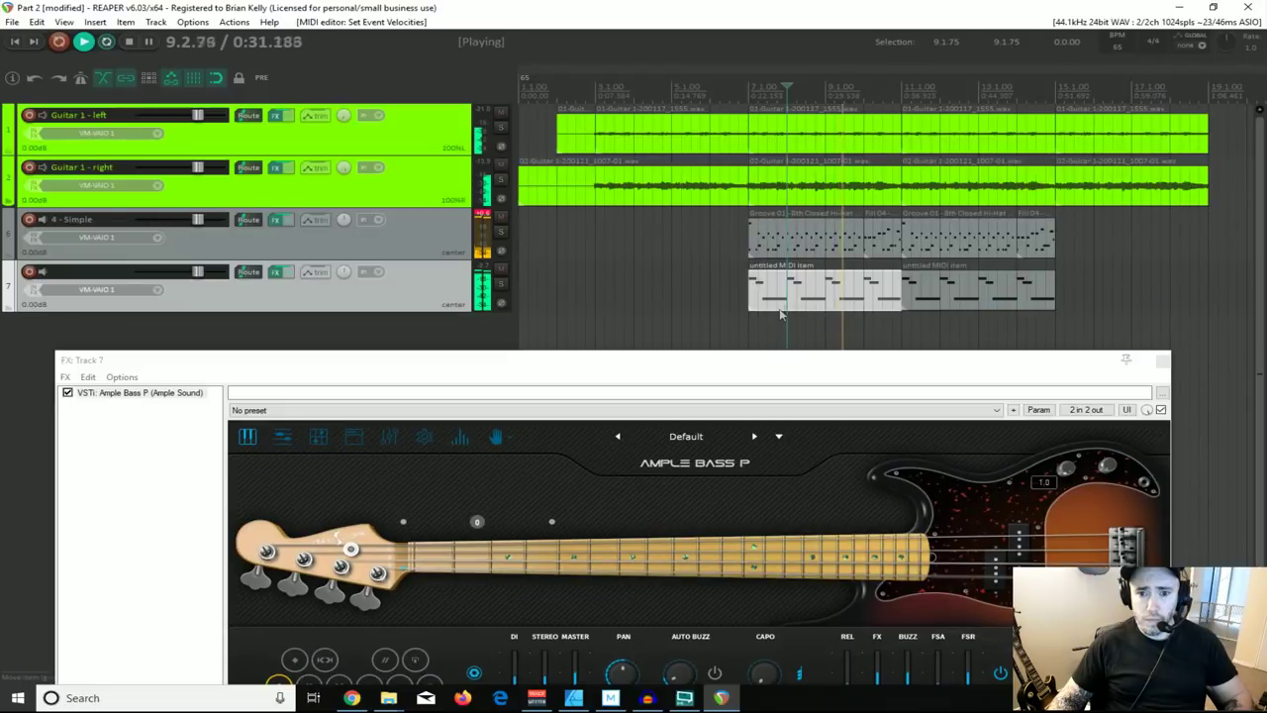
{"action": "key", "text": "space"}
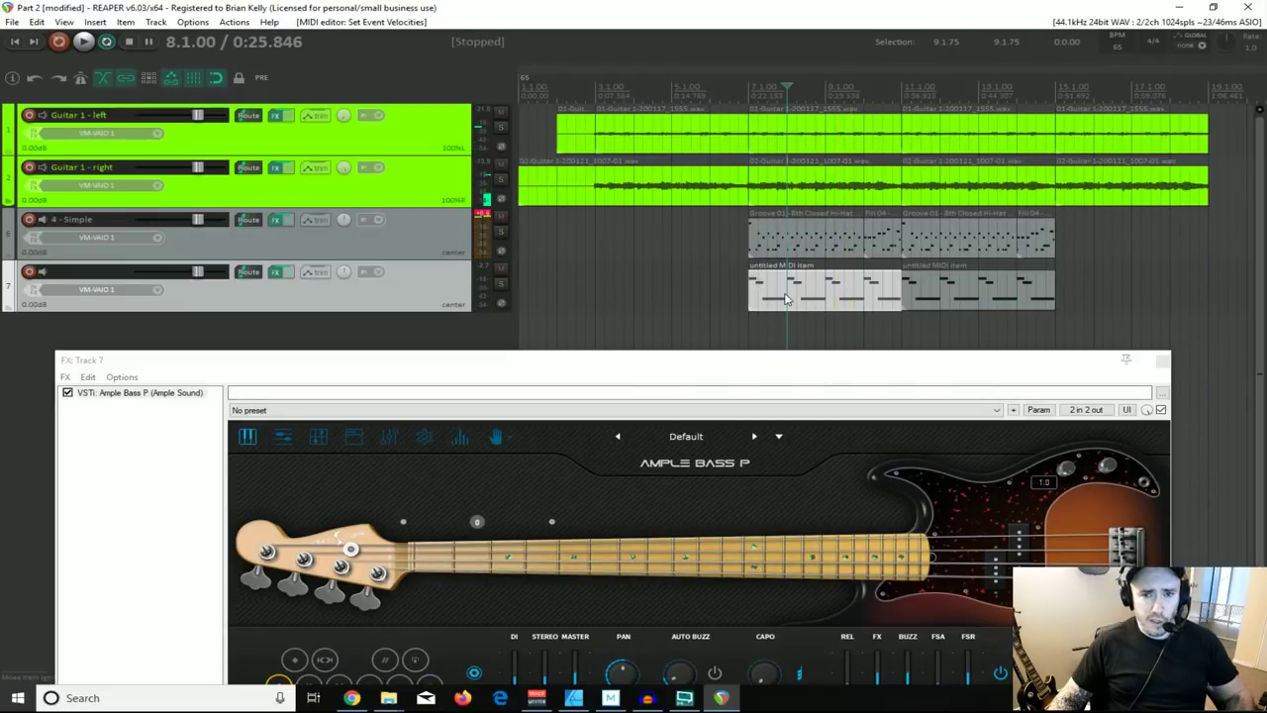
Step: Load the Direct_Bass preset in Ample Bass P and play the bass part from bar 7
{"action": "left_click_drag", "start_coordinate": [629, 372], "coordinate": [610, 337]}
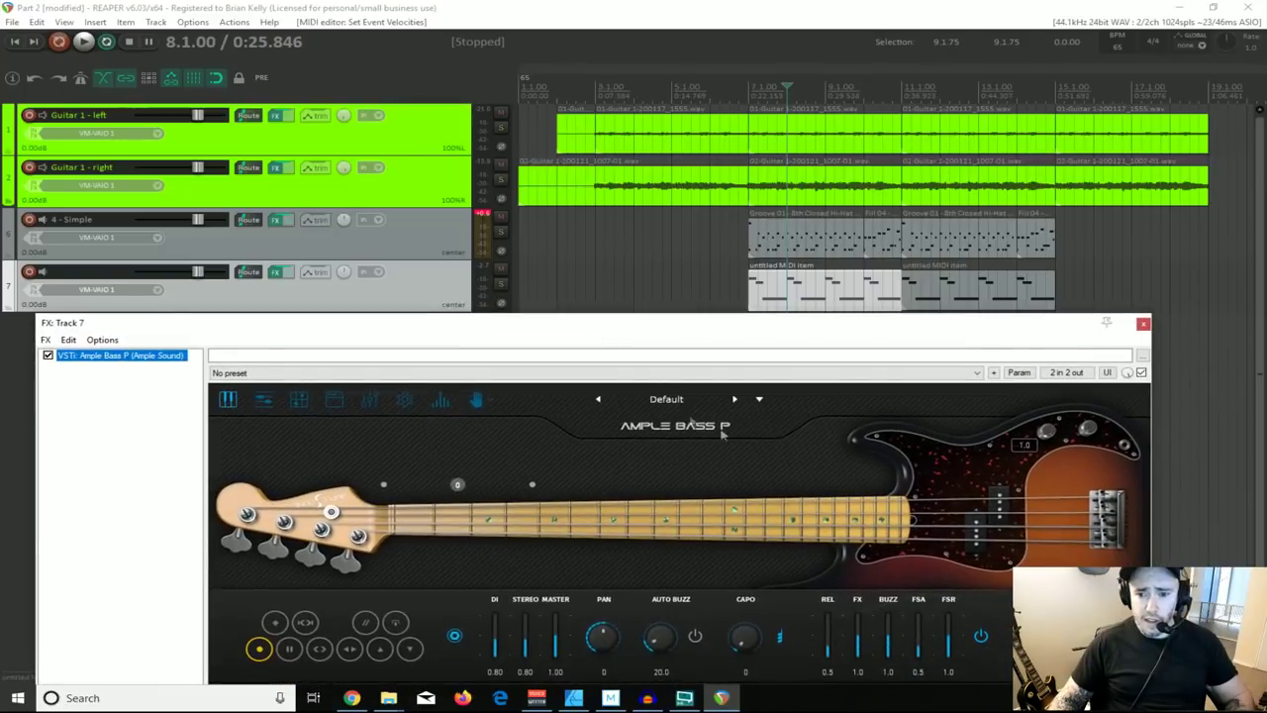
{"action": "left_click_drag", "start_coordinate": [736, 330], "coordinate": [760, 447]}
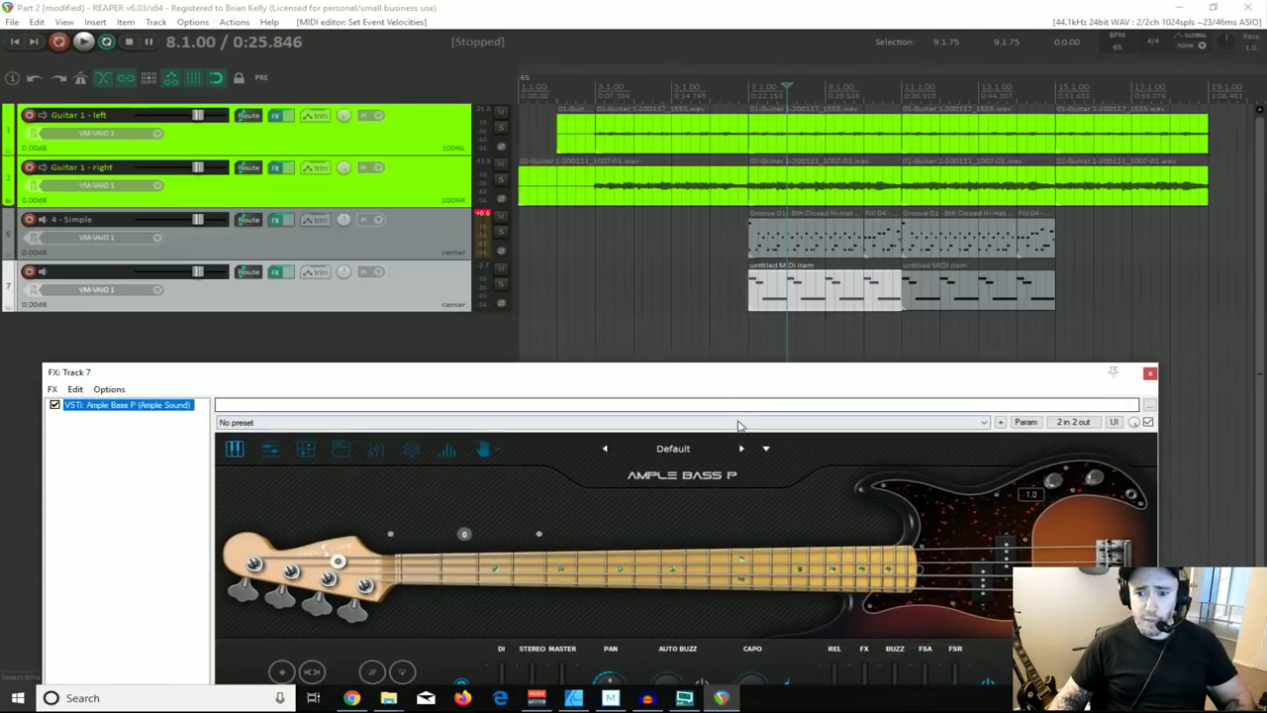
{"action": "left_click", "coordinate": [741, 450]}
{"action": "left_click", "coordinate": [741, 450]}
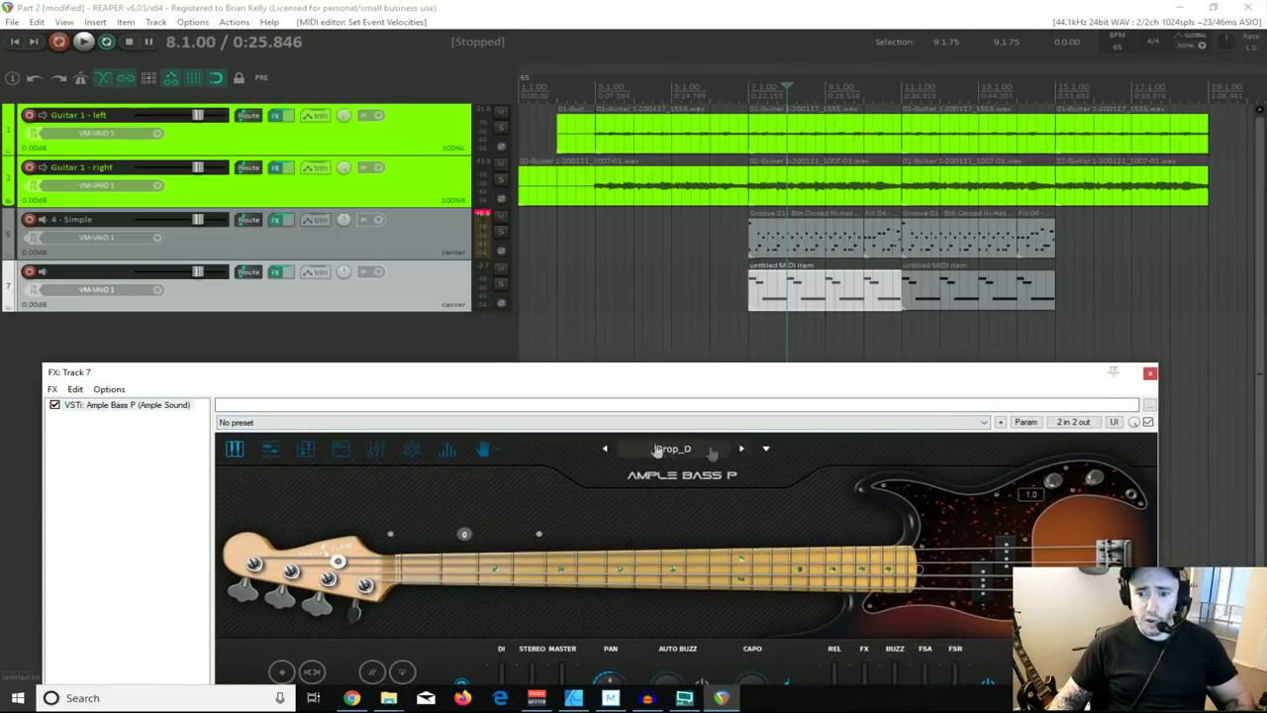
{"action": "left_click", "coordinate": [605, 448]}
{"action": "left_click", "coordinate": [751, 324]}
{"action": "key", "text": "space"}
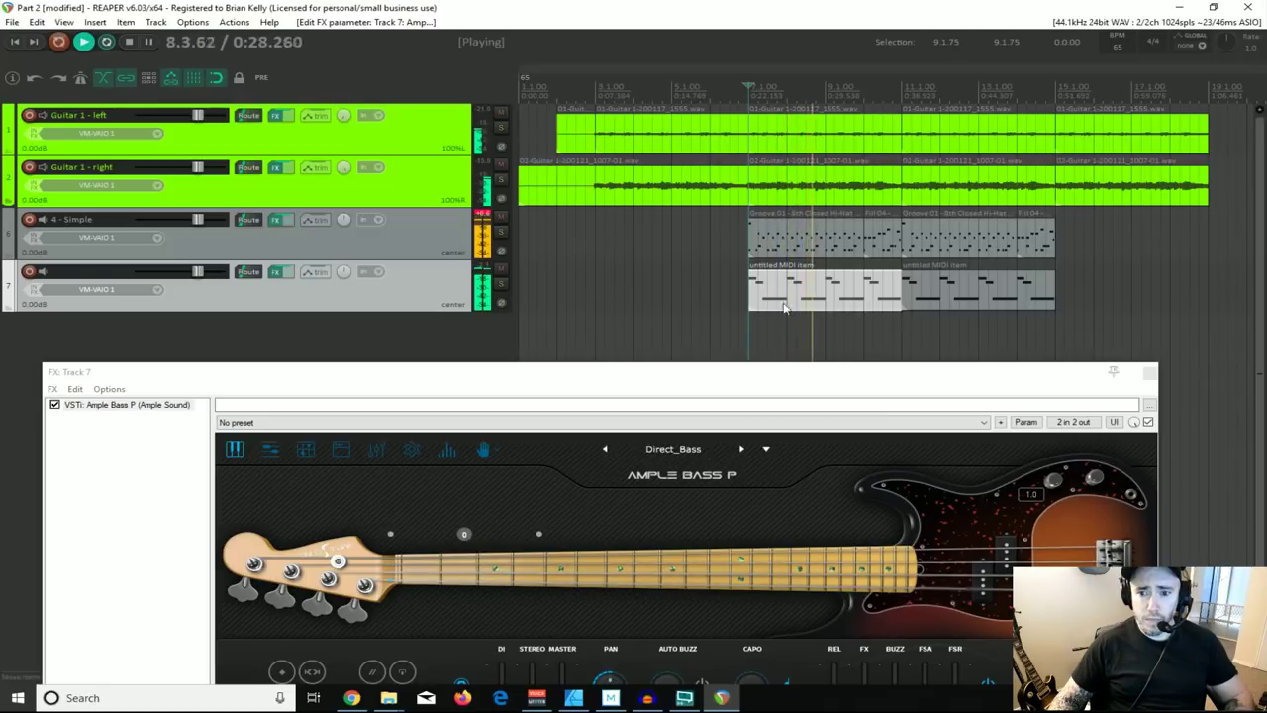
{"action": "key", "text": "space"}
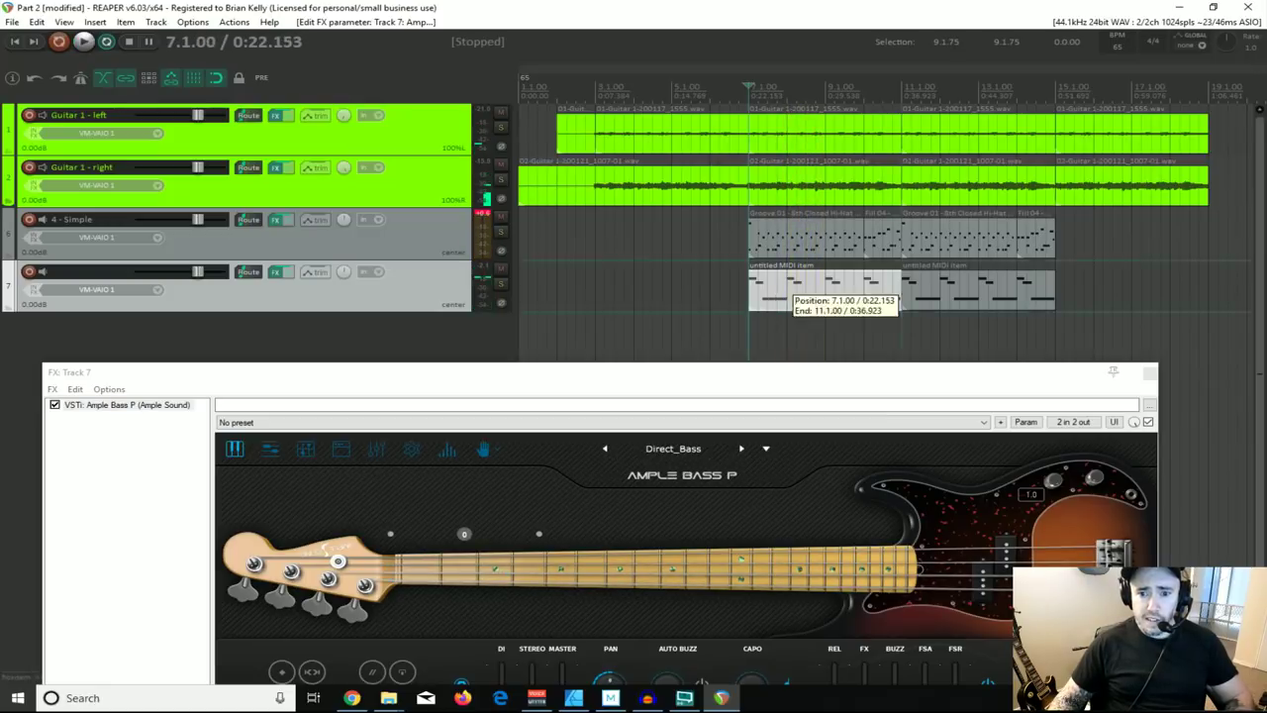
Step: Set the velocities of the long E1 notes to about 101 in bar 7 and 111 in bar 8
{"action": "double_click", "coordinate": [772, 297]}
{"action": "left_click_drag", "start_coordinate": [224, 459], "coordinate": [233, 500]}
{"action": "left_click_drag", "start_coordinate": [479, 457], "coordinate": [471, 482]}
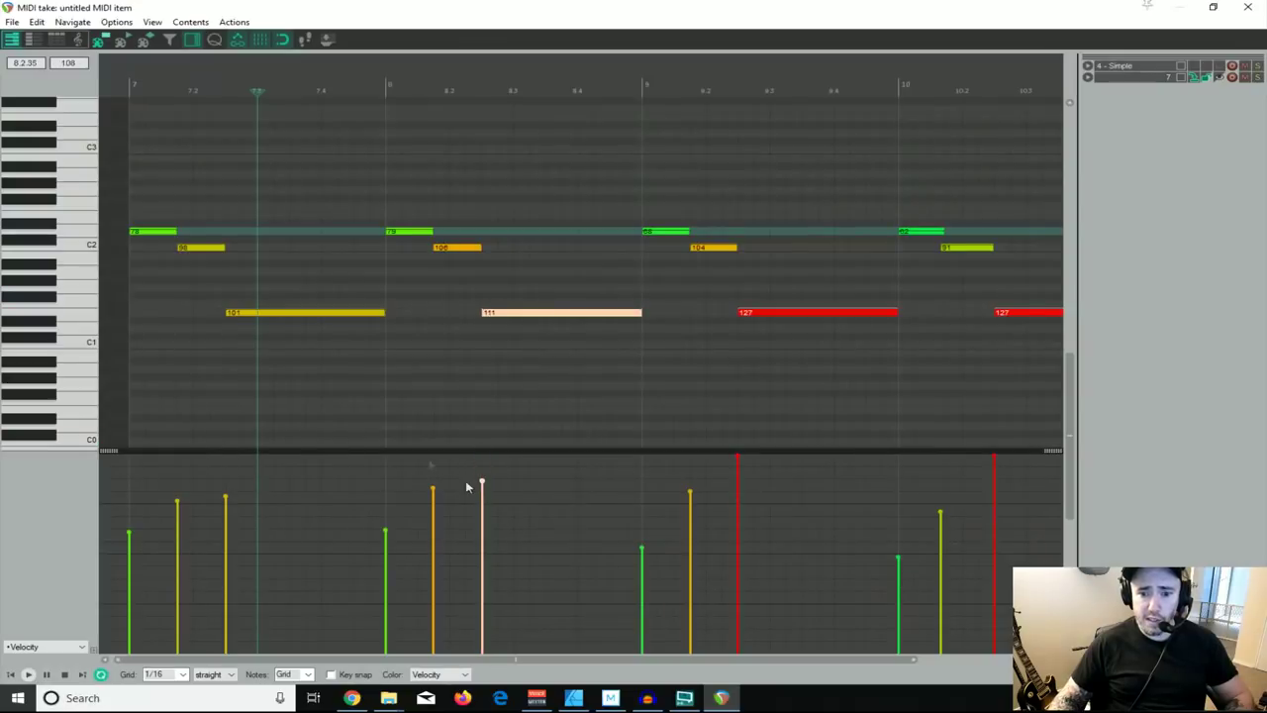
Step: Close the bass MIDI editor and look at Ample Bass P's riff view, returning to its main instrument view
{"action": "left_click", "coordinate": [1247, 7]}
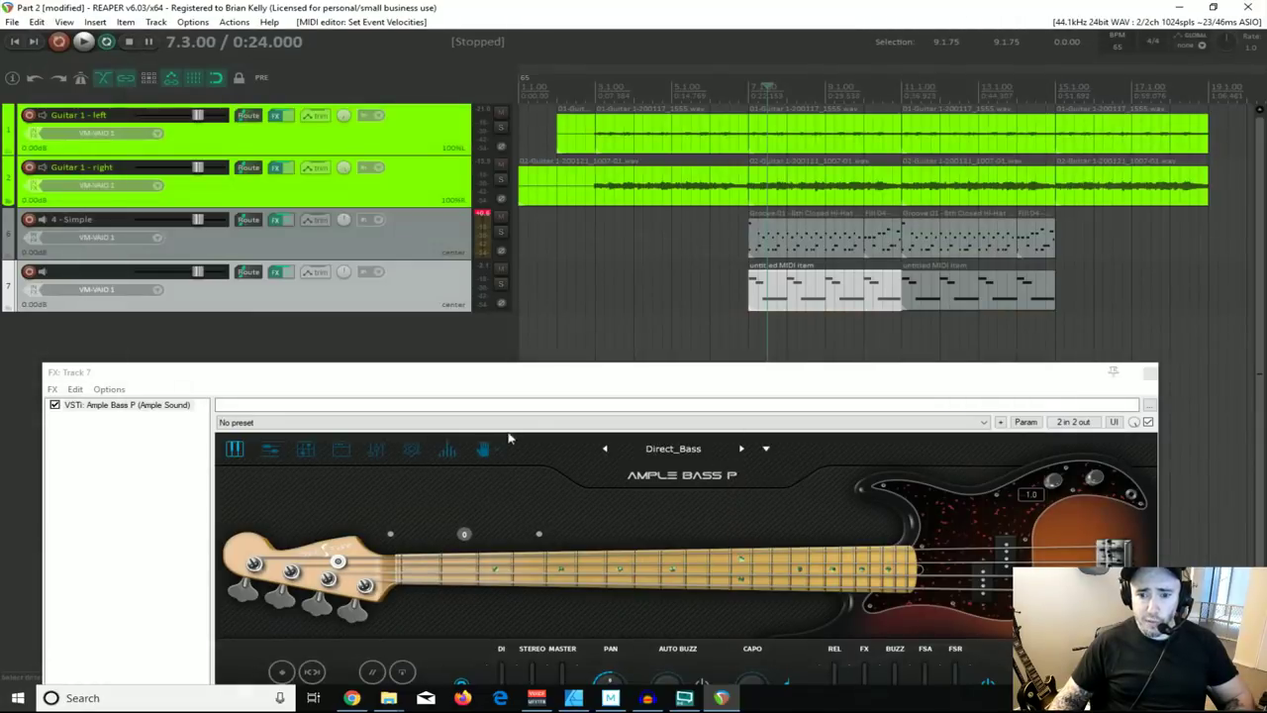
{"action": "left_click_drag", "start_coordinate": [561, 374], "coordinate": [547, 115]}
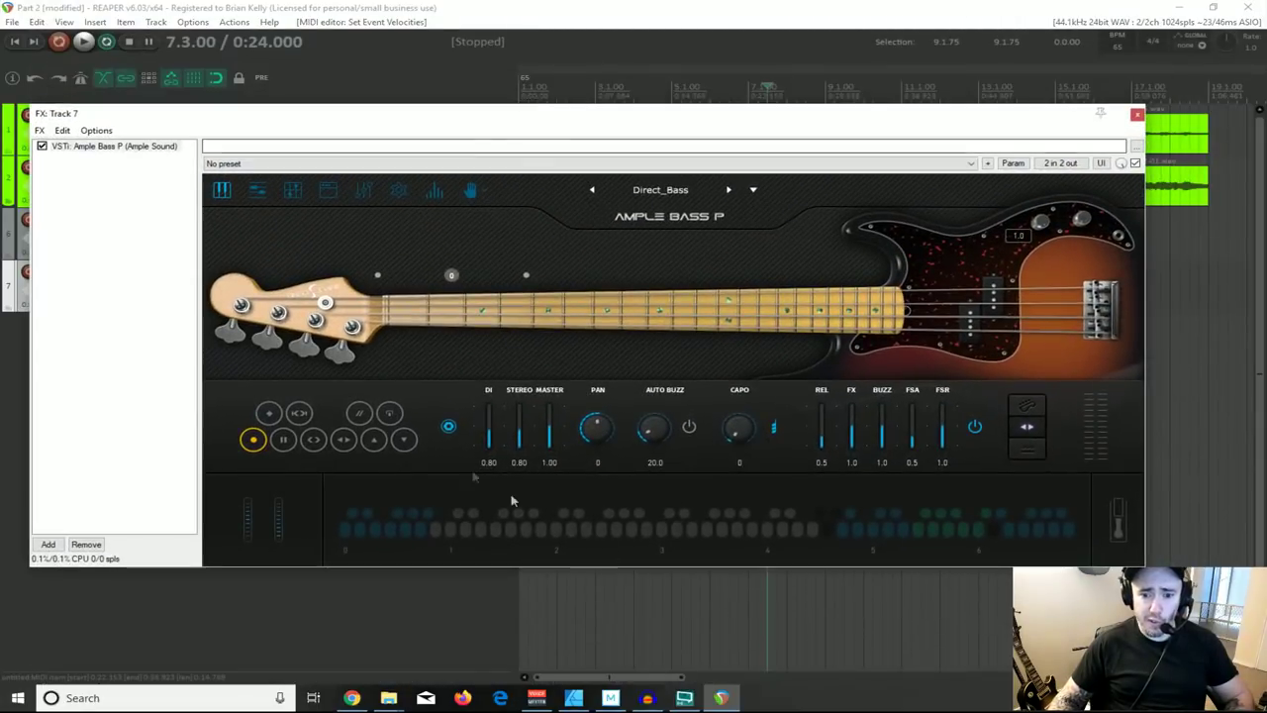
{"action": "left_click", "coordinate": [258, 191]}
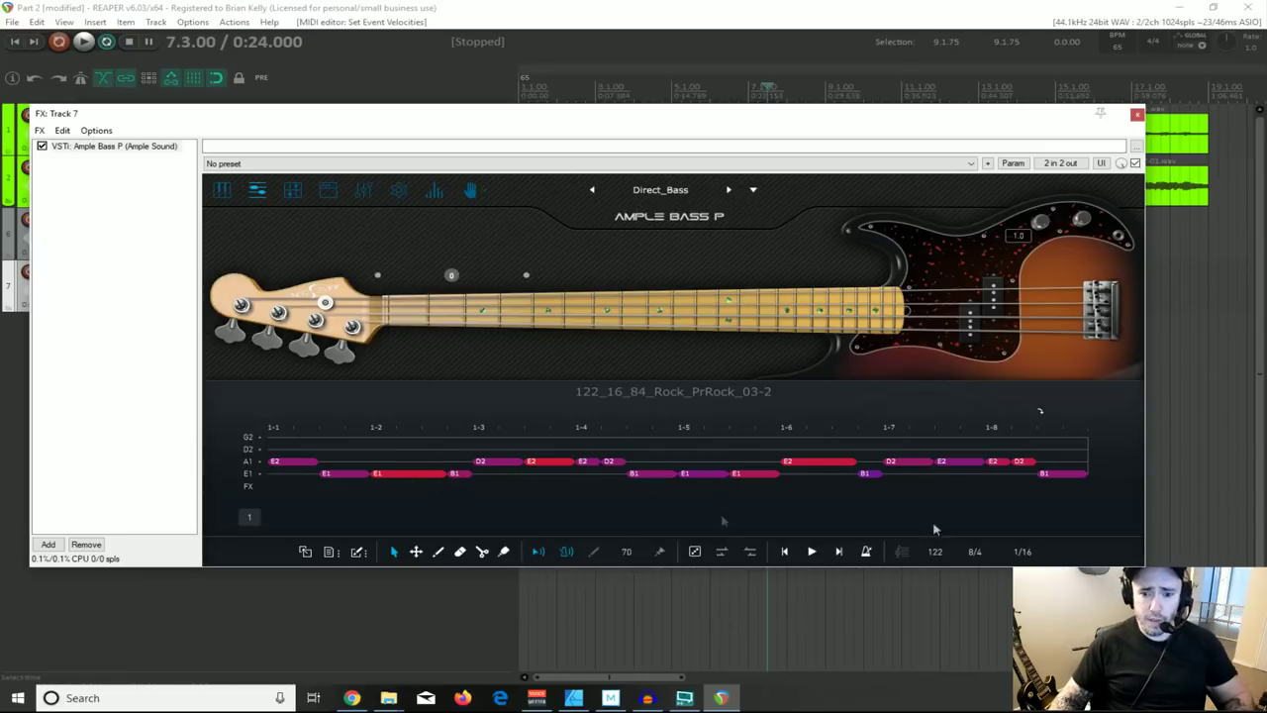
{"action": "left_click", "coordinate": [222, 190]}
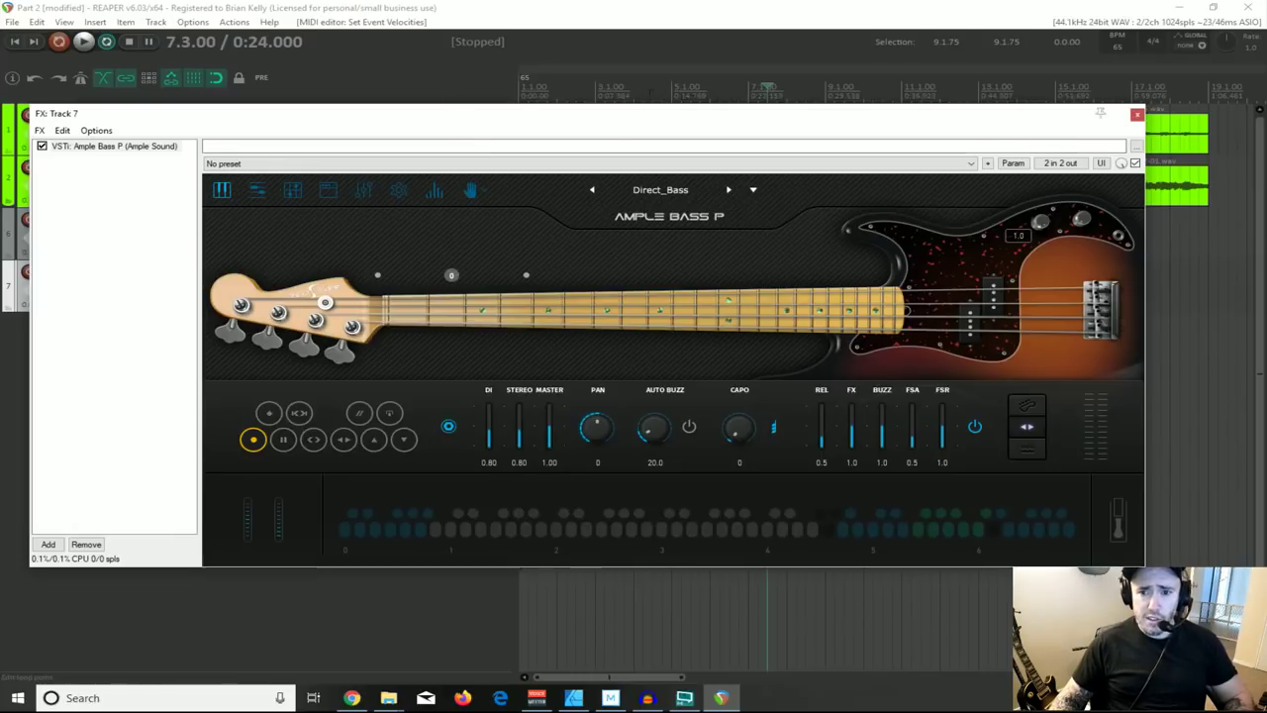
Step: Add the Cockos ReaEQ plugin after Ample Bass P on track 7 and enlarge the effects window
{"action": "left_click_drag", "start_coordinate": [611, 127], "coordinate": [753, 193]}
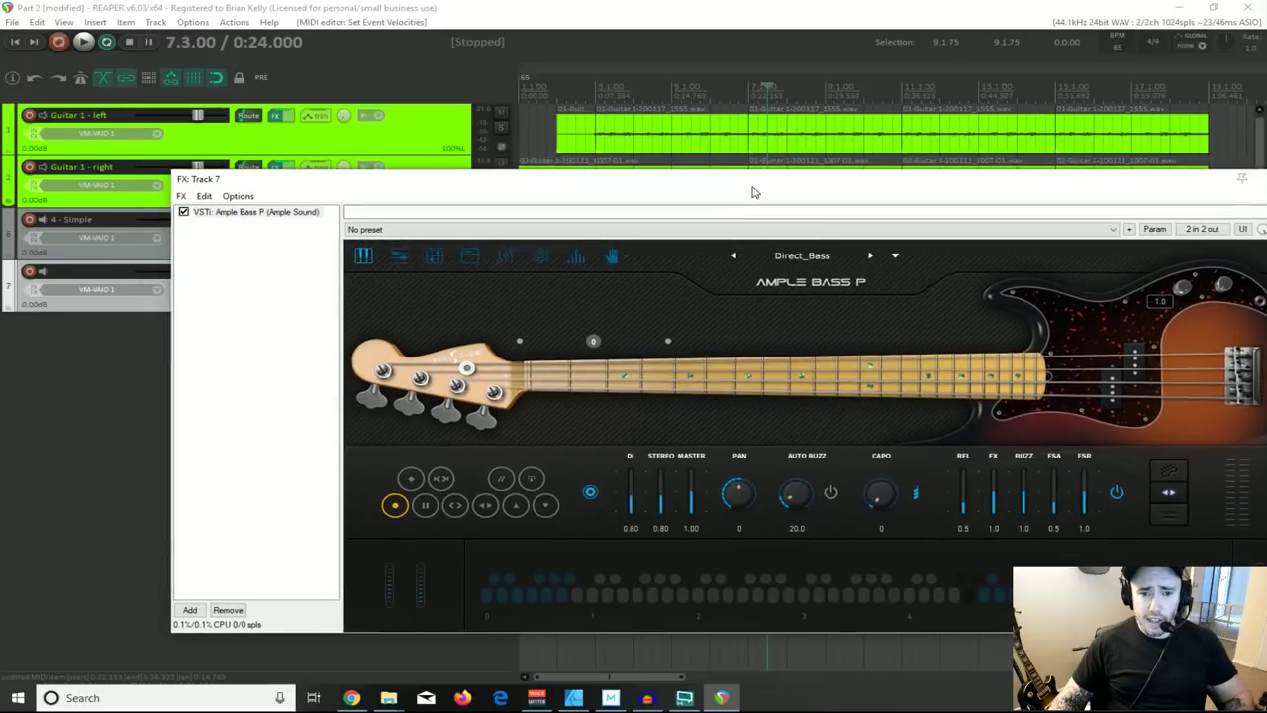
{"action": "double_click", "coordinate": [202, 226]}
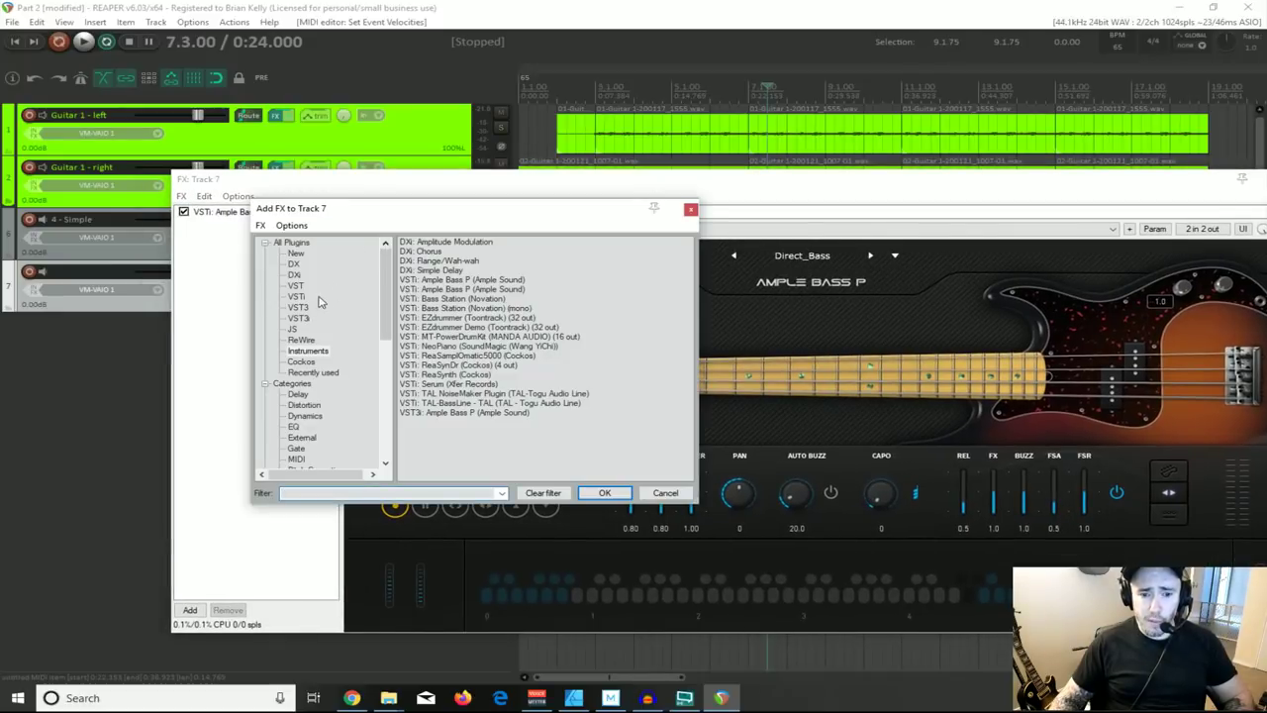
{"action": "left_click", "coordinate": [301, 362]}
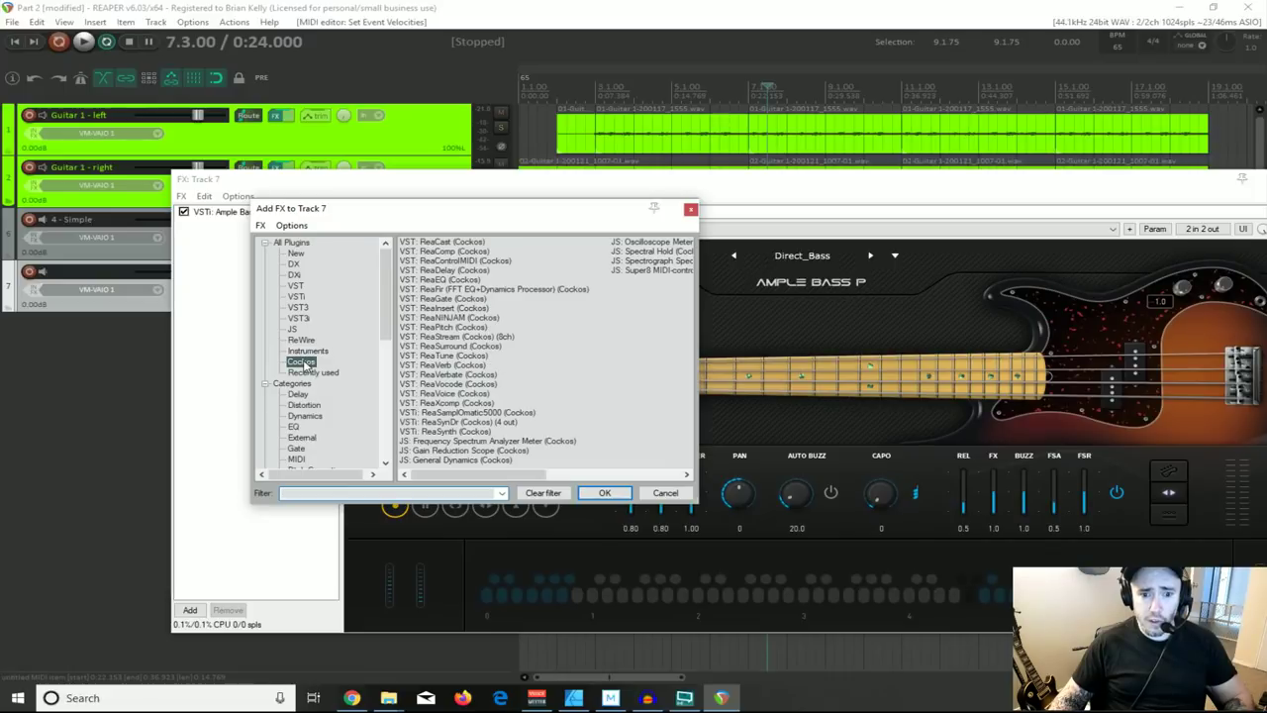
{"action": "double_click", "coordinate": [440, 281]}
{"action": "left_click_drag", "start_coordinate": [521, 192], "coordinate": [313, 161]}
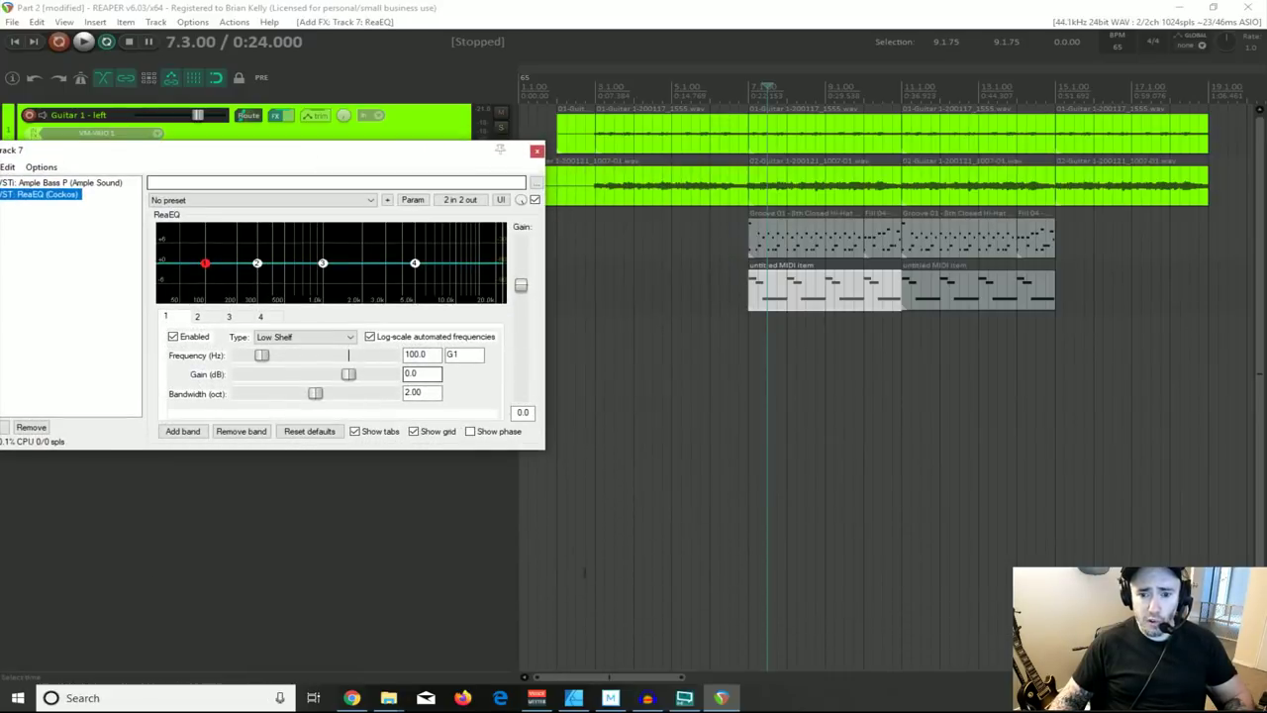
{"action": "left_click_drag", "start_coordinate": [543, 449], "coordinate": [870, 614]}
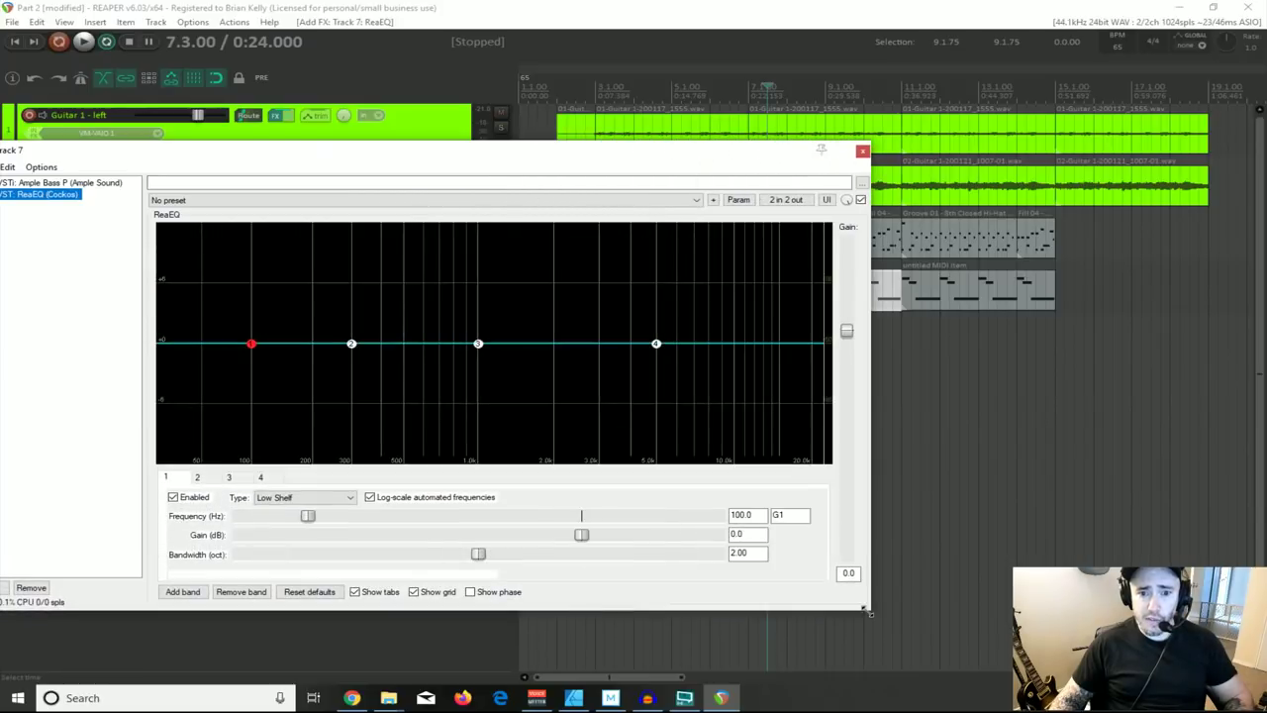
{"action": "left_click_drag", "start_coordinate": [539, 151], "coordinate": [719, 141]}
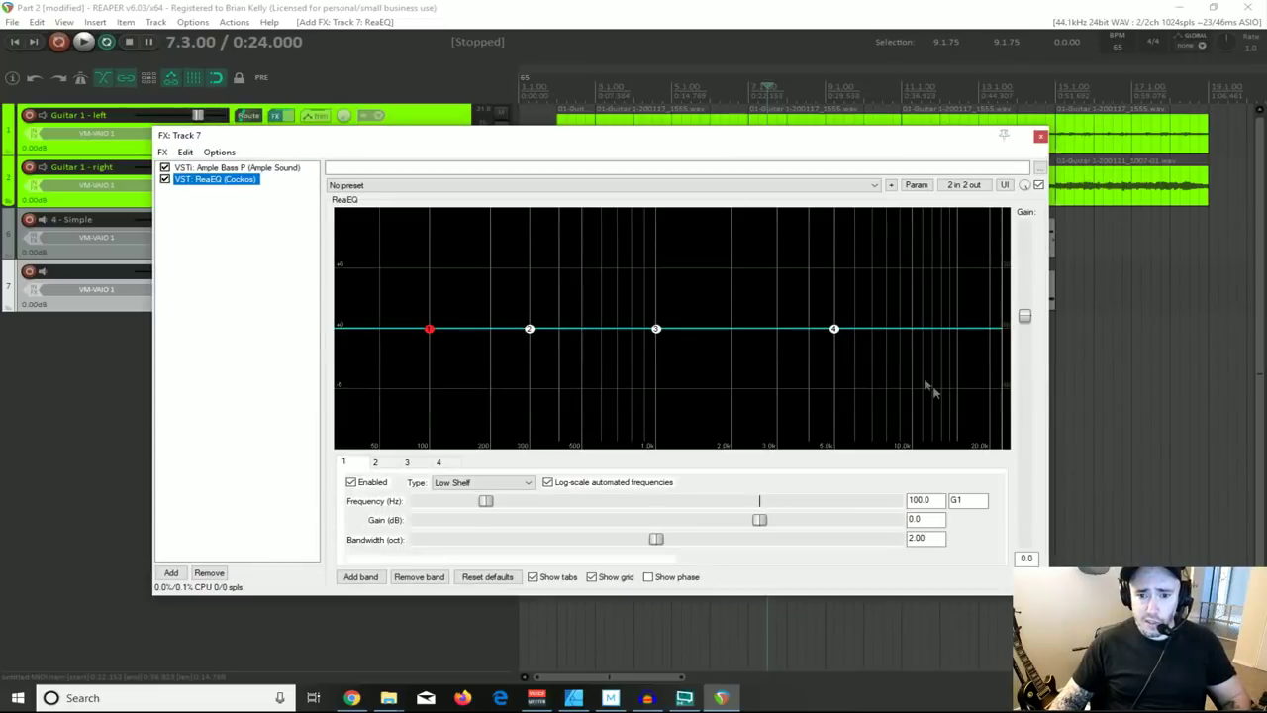
Step: Change ReaEQ band 4 to Low Pass and pull its cutoff frequency below 1 kHz
{"action": "mouse_move", "coordinate": [835, 335]}
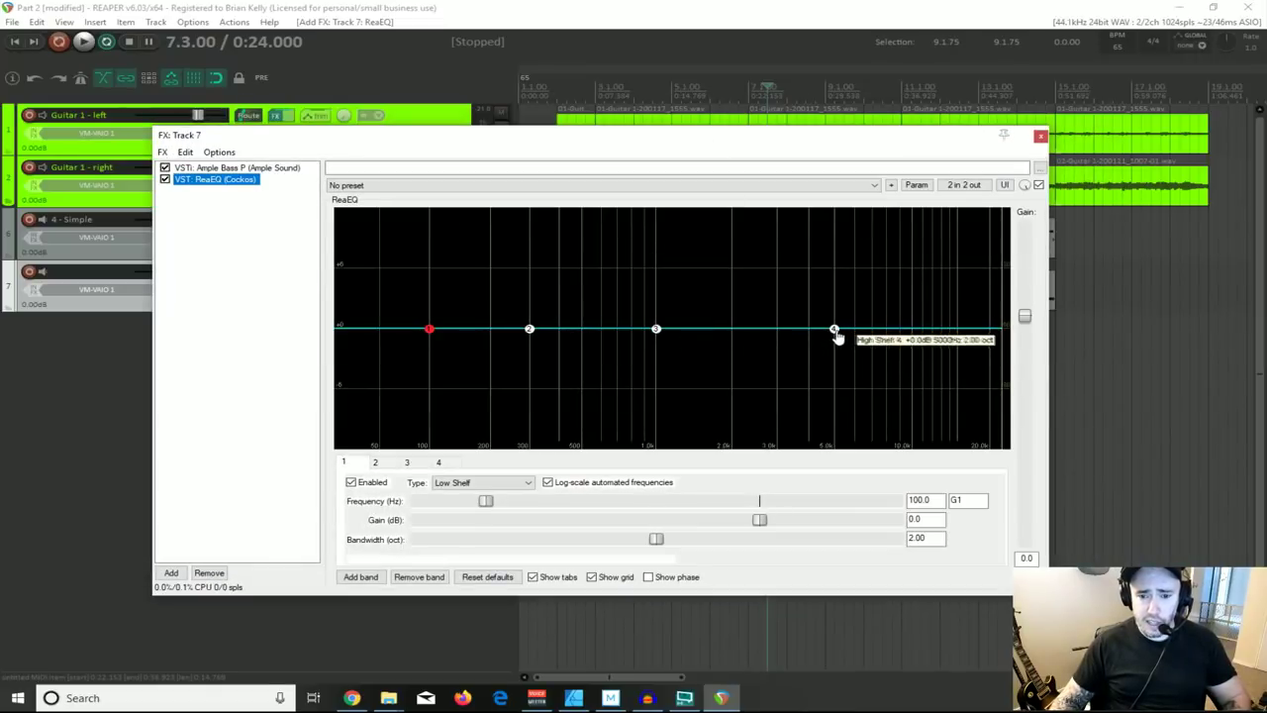
{"action": "left_click", "coordinate": [835, 330]}
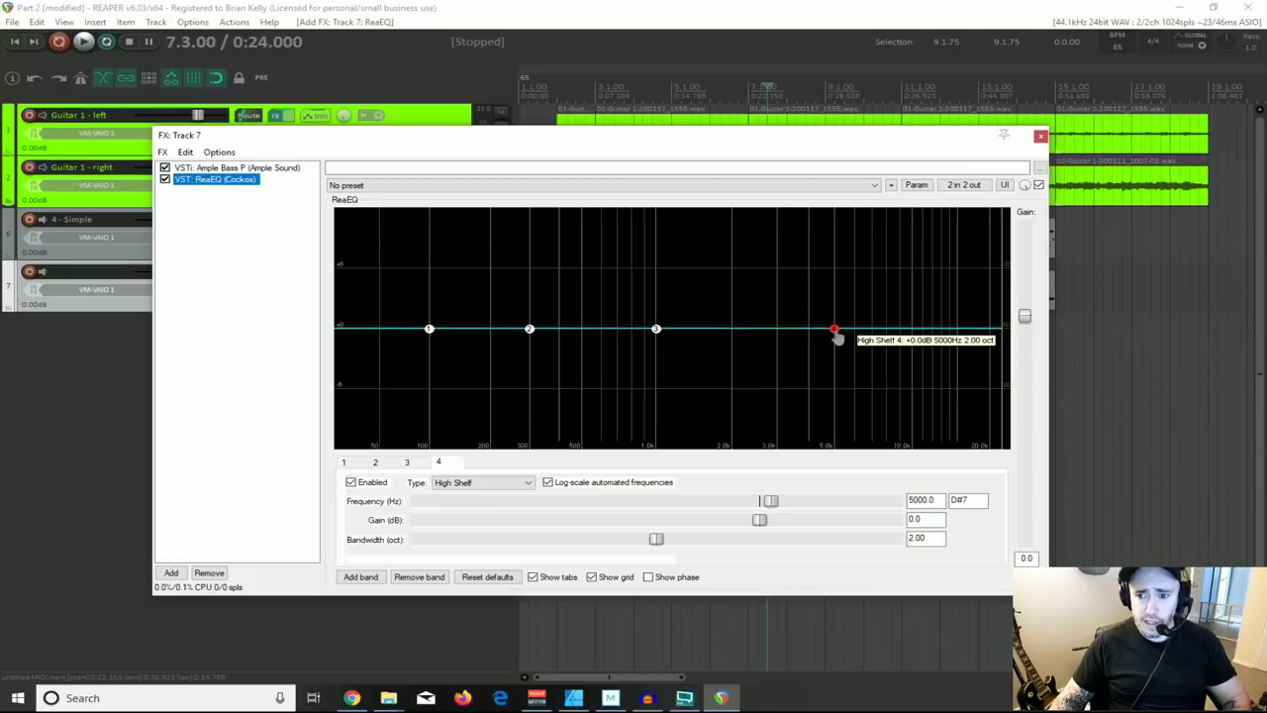
{"action": "left_click", "coordinate": [529, 483]}
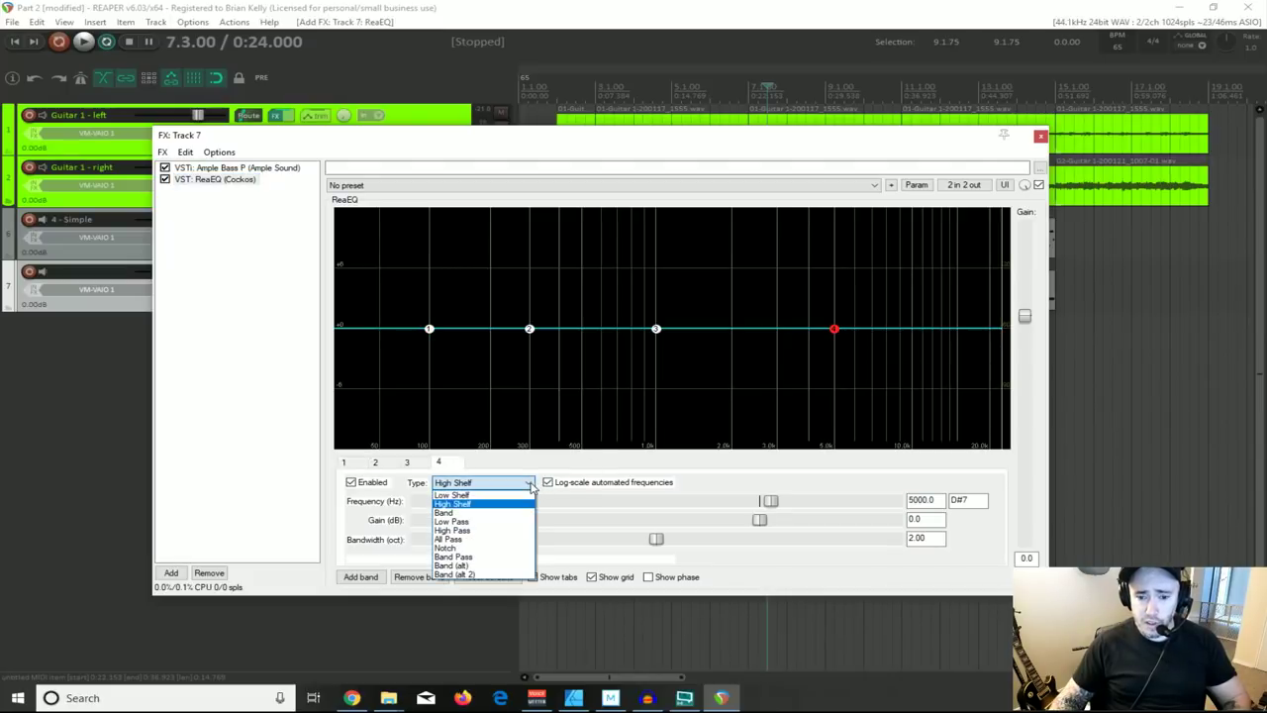
{"action": "left_click", "coordinate": [451, 522]}
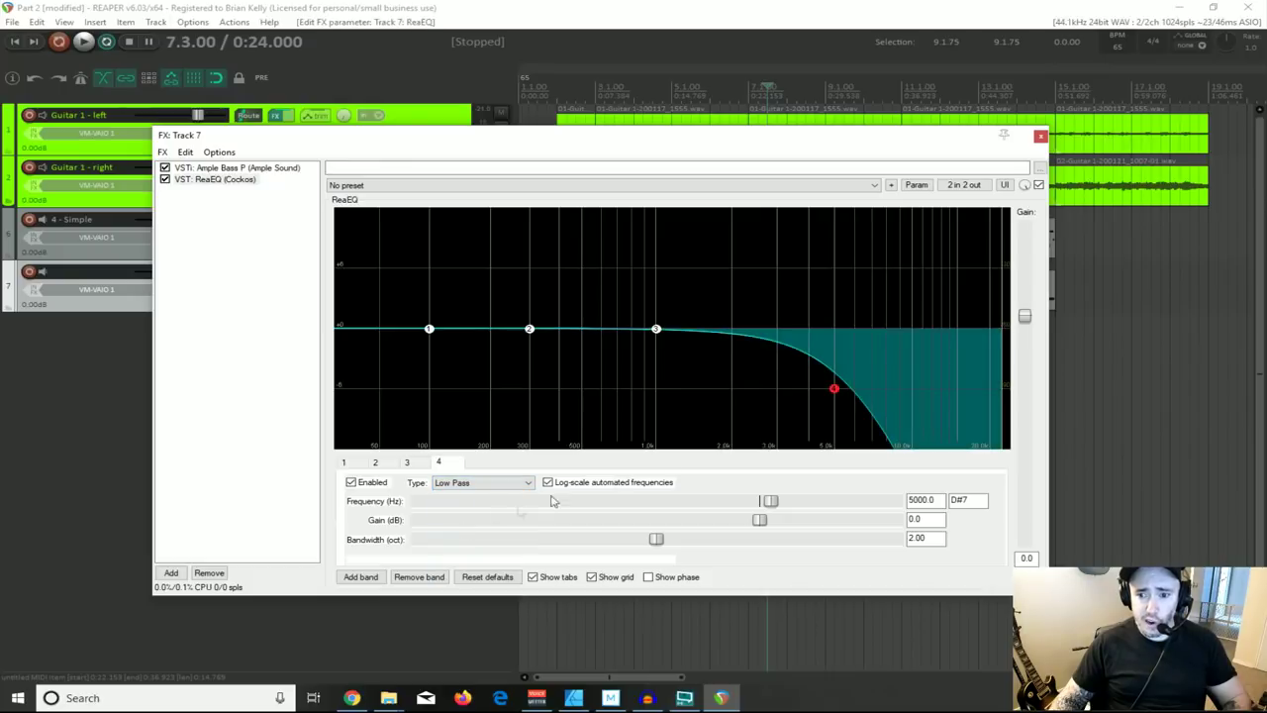
{"action": "left_click_drag", "start_coordinate": [832, 398], "coordinate": [625, 396]}
Step: Play the arrangement from bar 7 with the tracks uncovered and adjust the low-pass cutoff to about 726 Hz
{"action": "left_click_drag", "start_coordinate": [755, 135], "coordinate": [750, 349]}
{"action": "left_click", "coordinate": [763, 294]}
{"action": "key", "text": "space"}
{"action": "left_click_drag", "start_coordinate": [628, 599], "coordinate": [600, 566]}
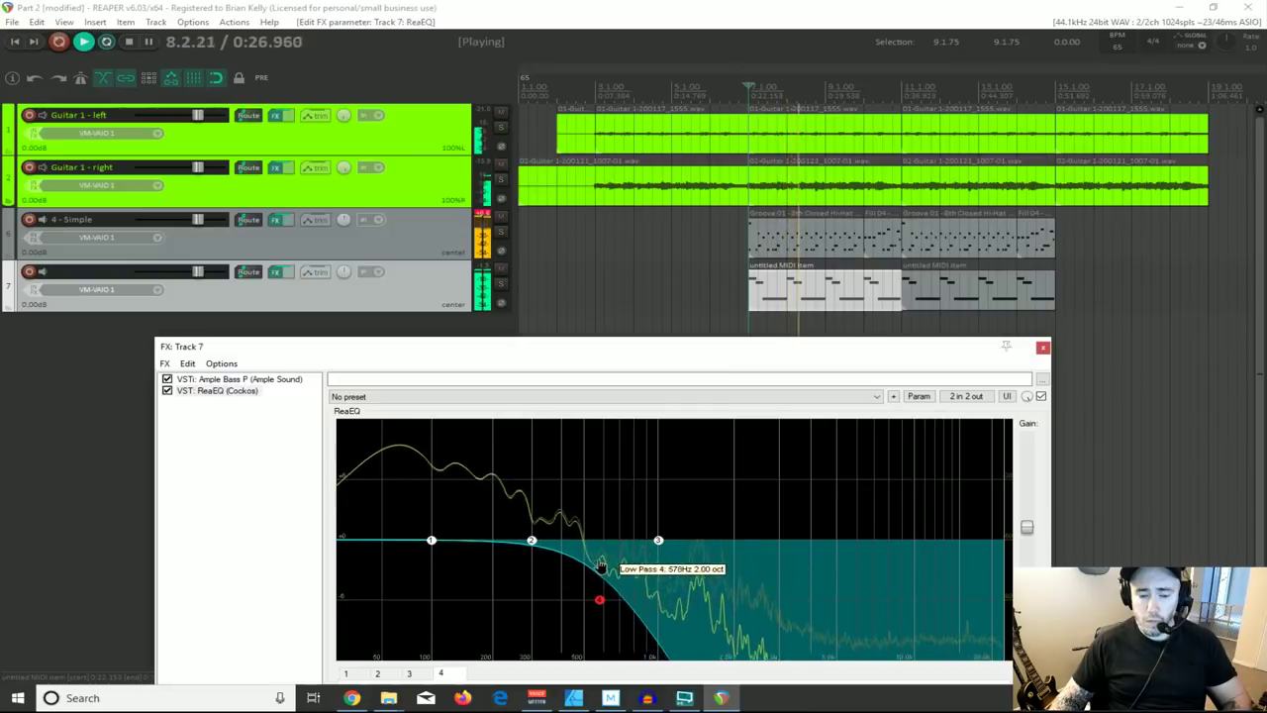
{"action": "left_click_drag", "start_coordinate": [625, 570], "coordinate": [624, 571]}
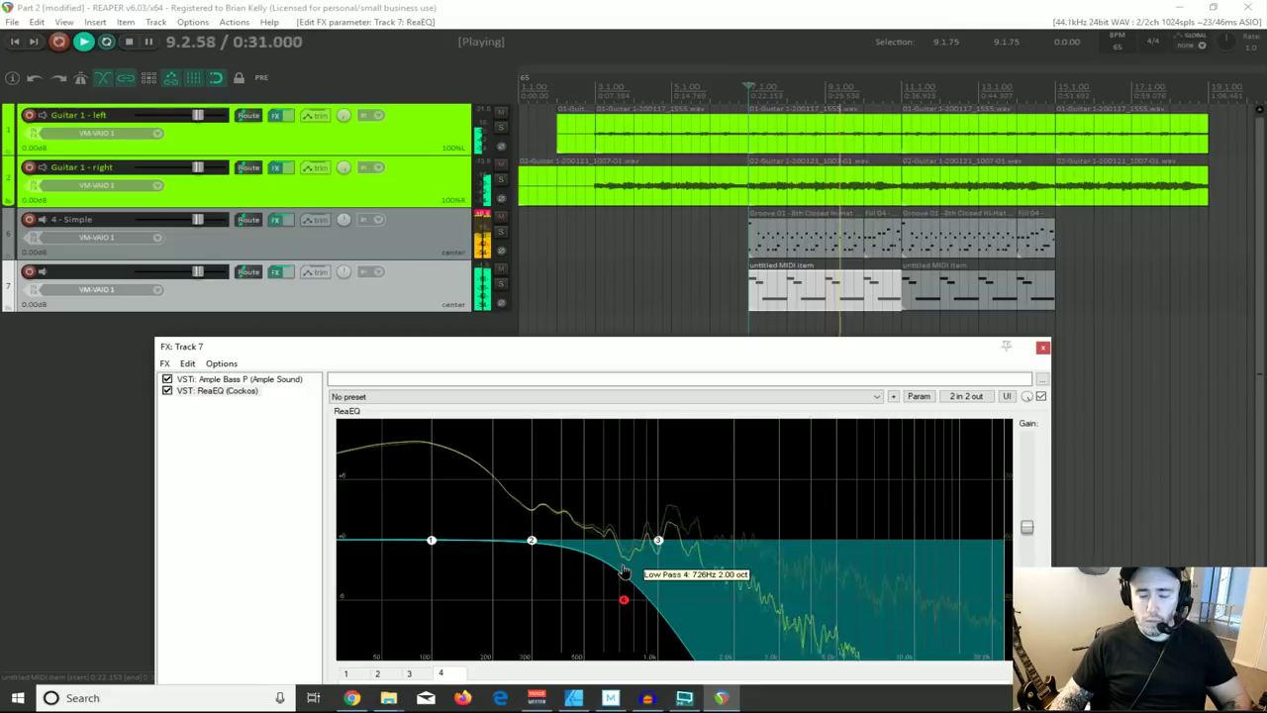
Step: Boost ReaEQ band 2 by about 1.6 dB at 207 Hz, raise the low-pass cutoff slightly and stop playback
{"action": "left_click_drag", "start_coordinate": [533, 546], "coordinate": [498, 534]}
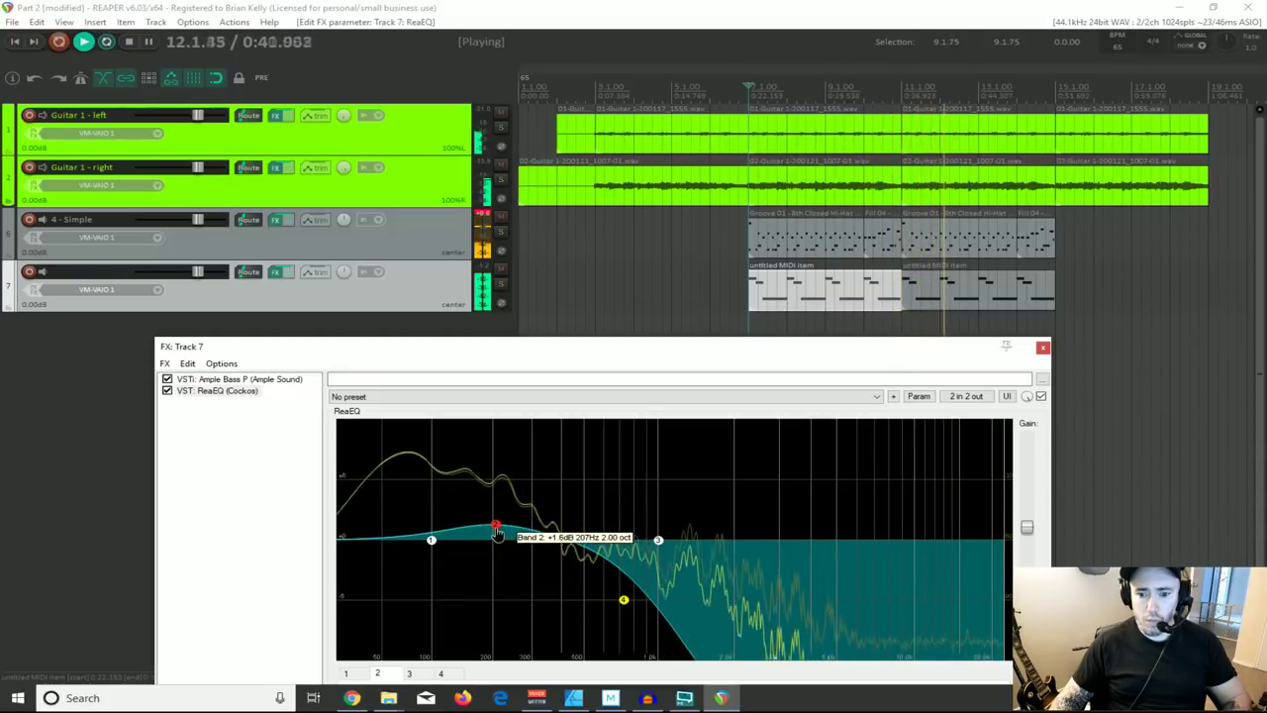
{"action": "left_click_drag", "start_coordinate": [623, 602], "coordinate": [630, 600]}
{"action": "key", "text": "space"}
Step: Replace the bass item at bar 11 with a fresh copy of the edited item from bar 7
{"action": "left_click", "coordinate": [931, 288]}
{"action": "key", "text": "Delete"}
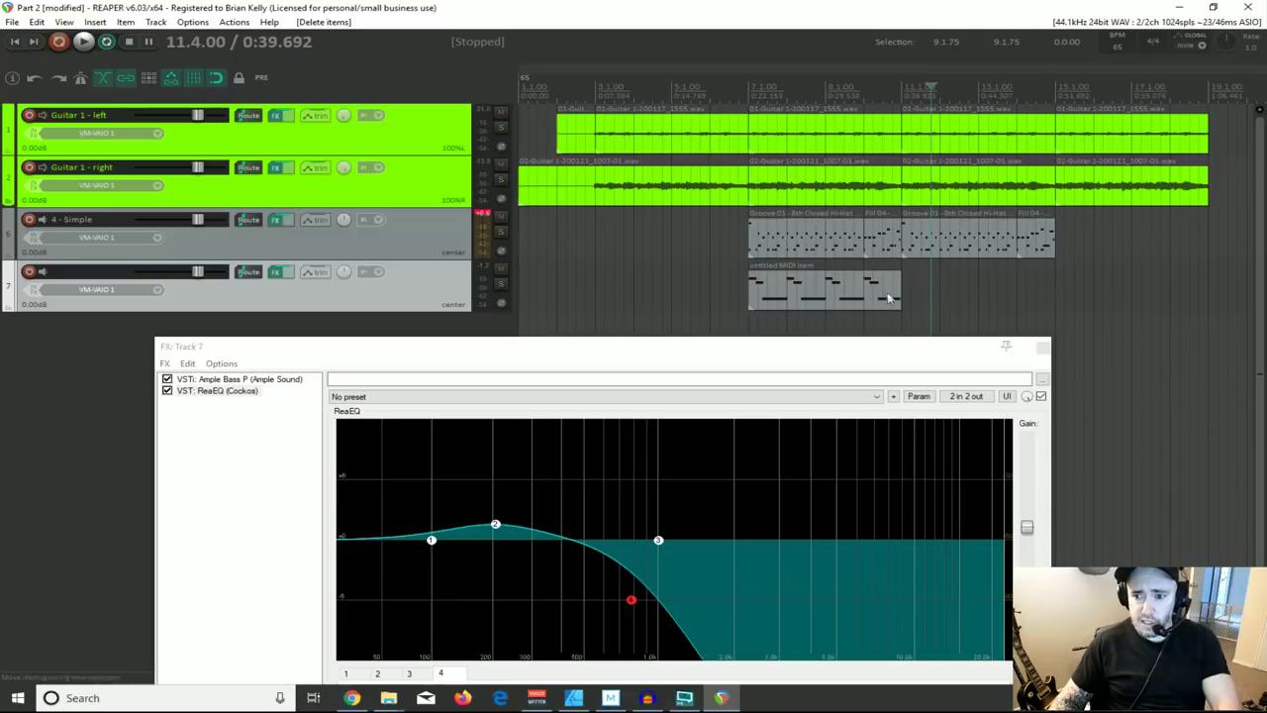
{"action": "left_click", "coordinate": [812, 294]}
{"action": "left_click", "coordinate": [905, 289]}
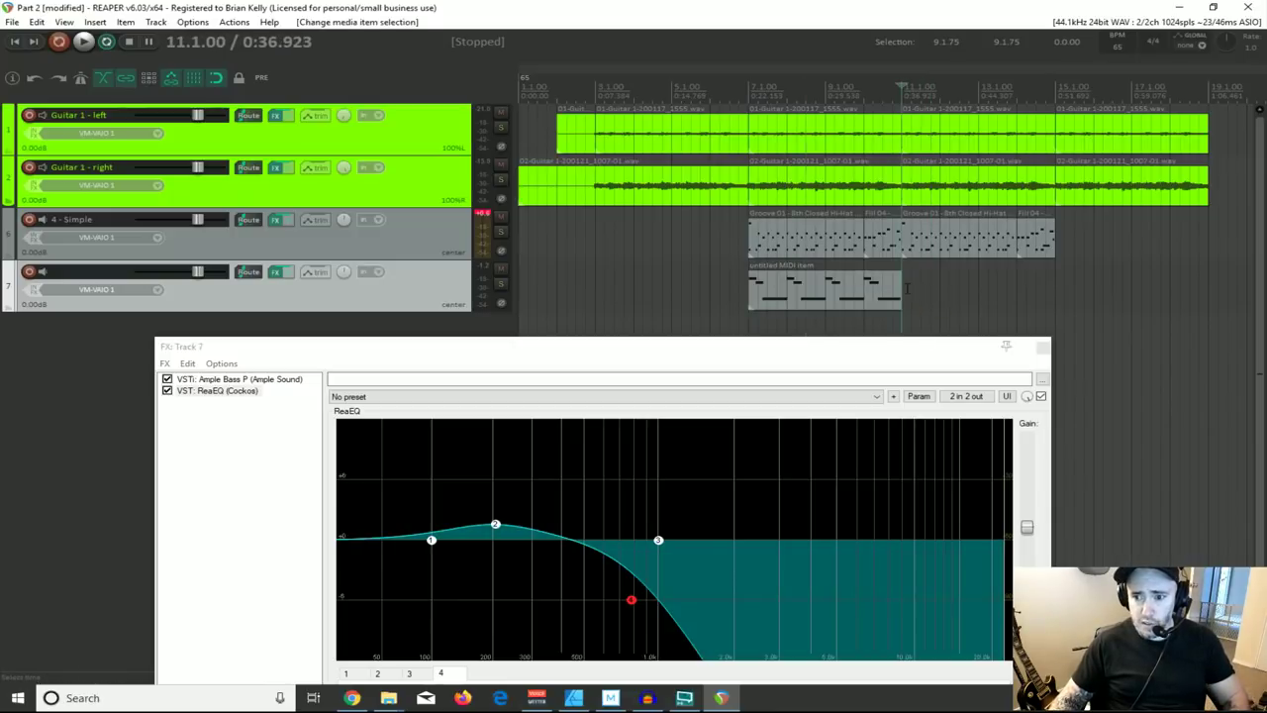
{"action": "key", "text": "ctrl+v"}
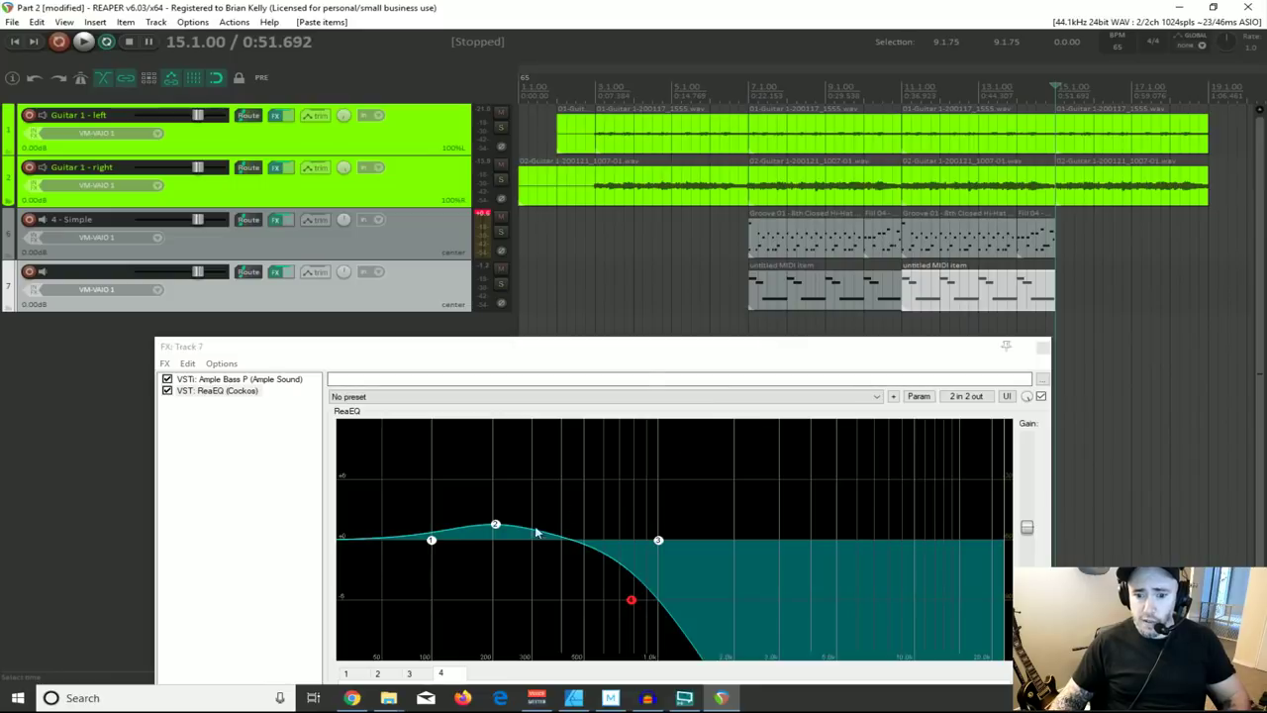
Step: Compare the bass sound from bar 7 with ReaEQ bypassed and enabled, leaving the EQ enabled
{"action": "mouse_move", "coordinate": [637, 351]}
{"action": "left_mouse_down"}
{"action": "mouse_move", "coordinate": [512, 214]}
{"action": "mouse_move", "coordinate": [637, 346]}
{"action": "mouse_move", "coordinate": [649, 341]}
{"action": "left_mouse_up"}
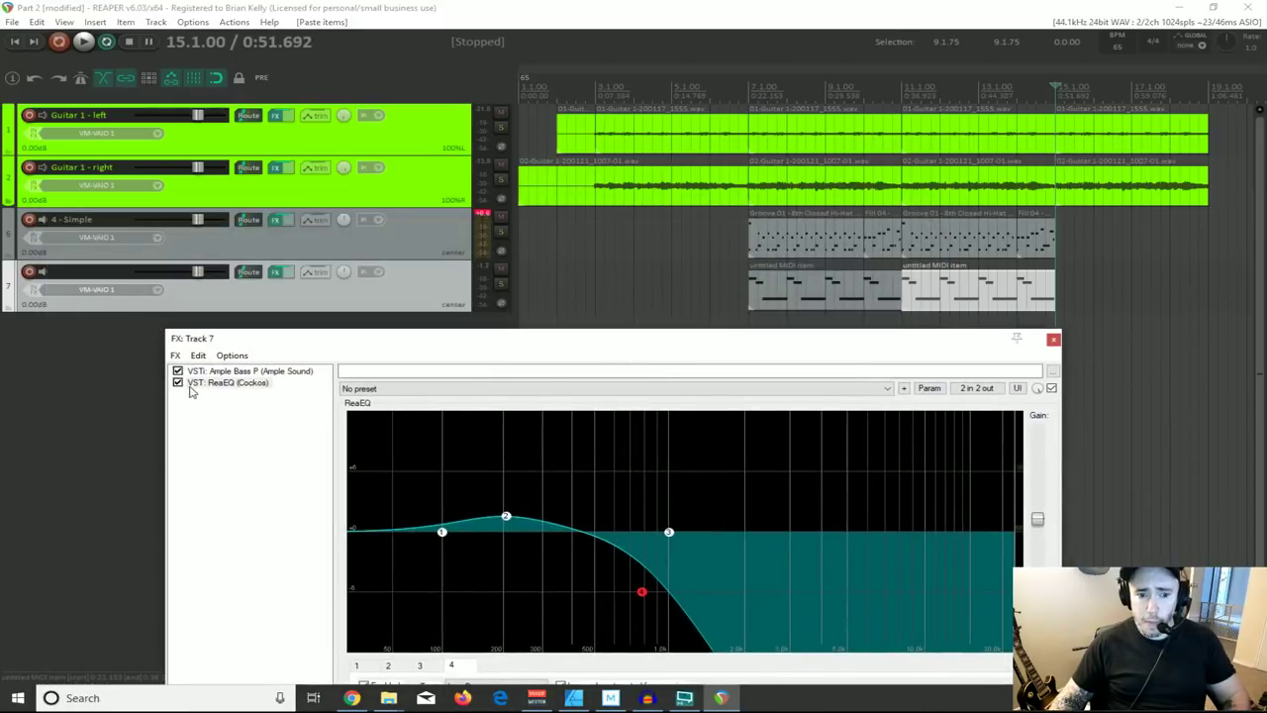
{"action": "left_click", "coordinate": [1052, 388]}
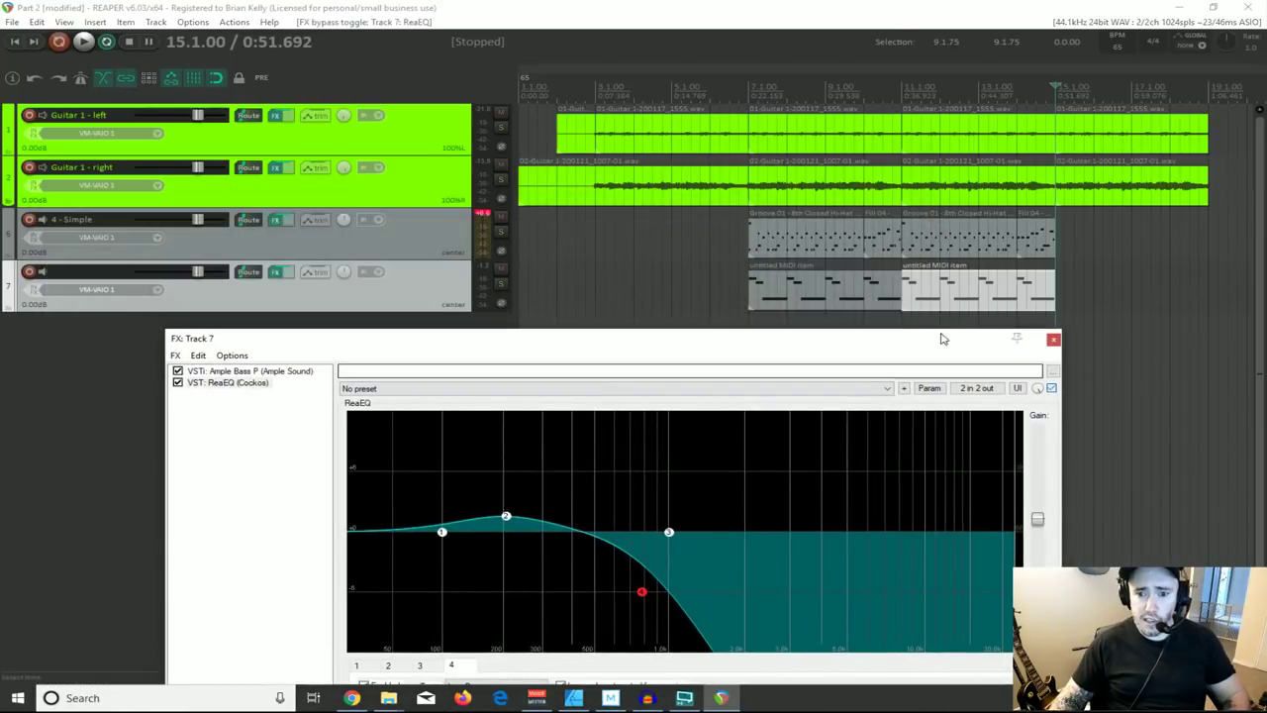
{"action": "left_click", "coordinate": [815, 292]}
{"action": "key", "text": "space"}
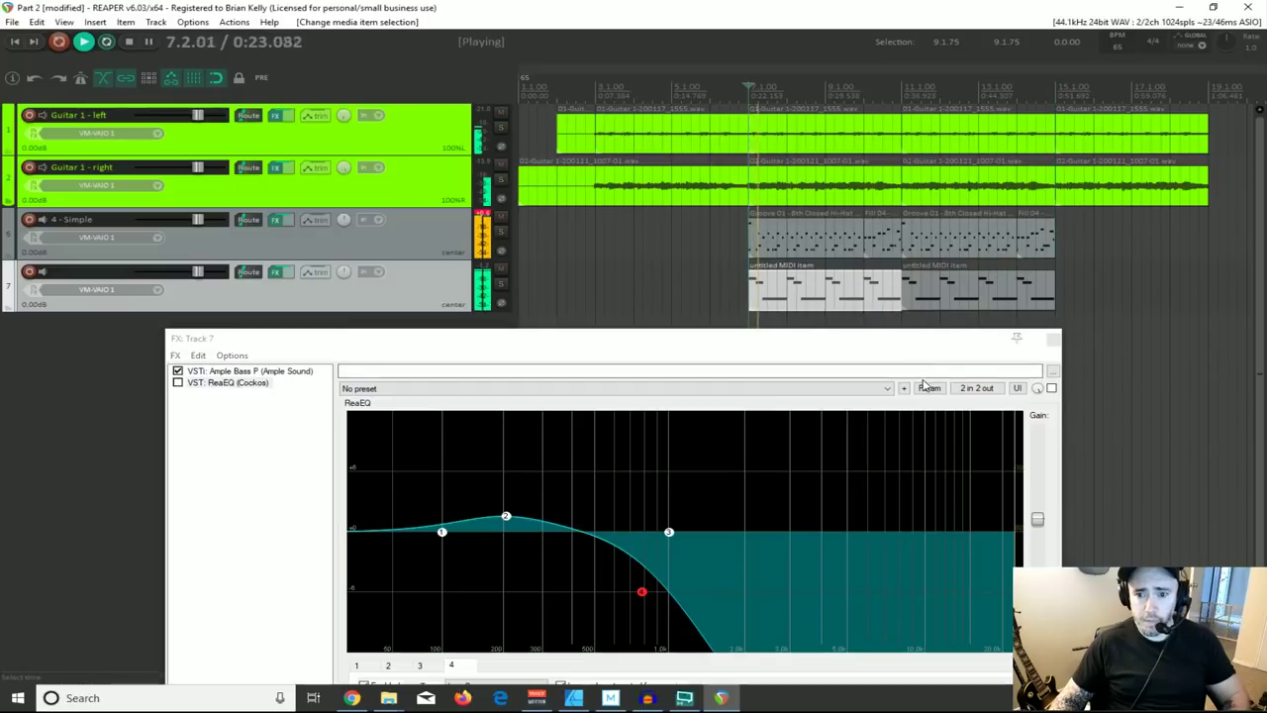
{"action": "key", "text": "space"}
{"action": "left_click", "coordinate": [1051, 388]}
{"action": "key", "text": "space"}
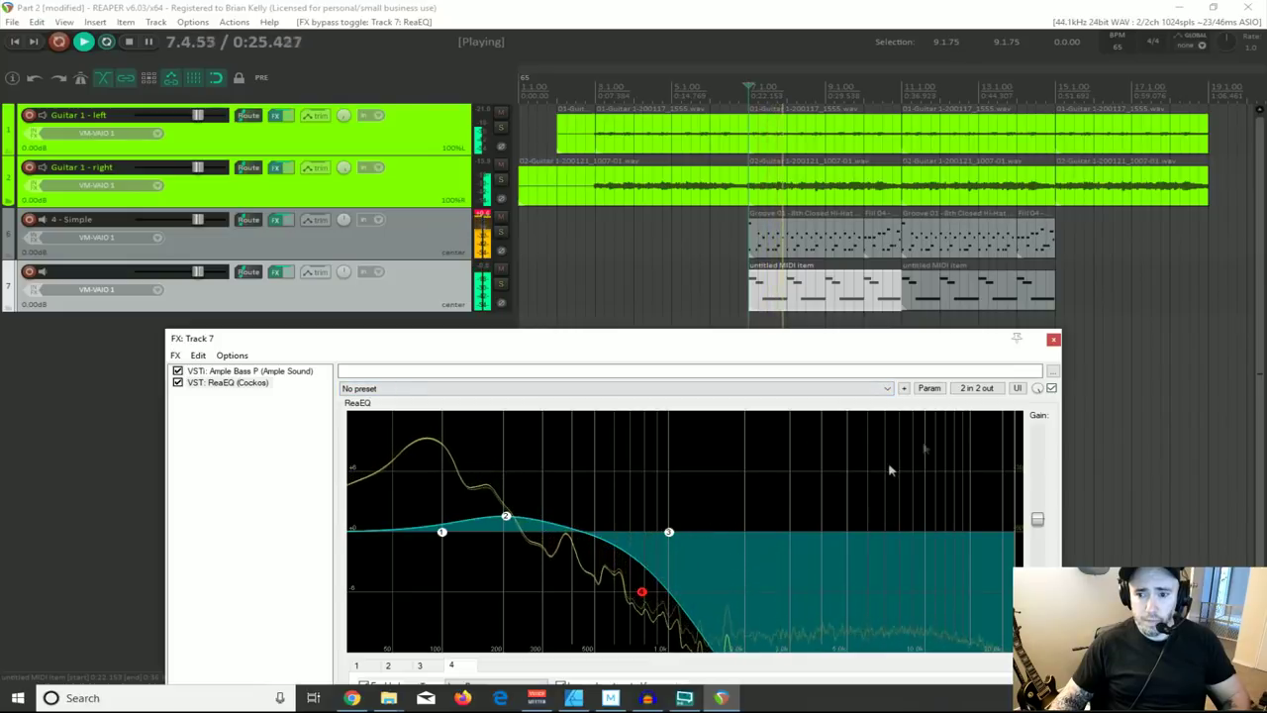
{"action": "key", "text": "space"}
{"action": "key", "text": "space"}
{"action": "left_click", "coordinate": [1051, 388]}
{"action": "key", "text": "space"}
{"action": "left_click", "coordinate": [1052, 389]}
{"action": "key", "text": "space"}
{"action": "key", "text": "space"}
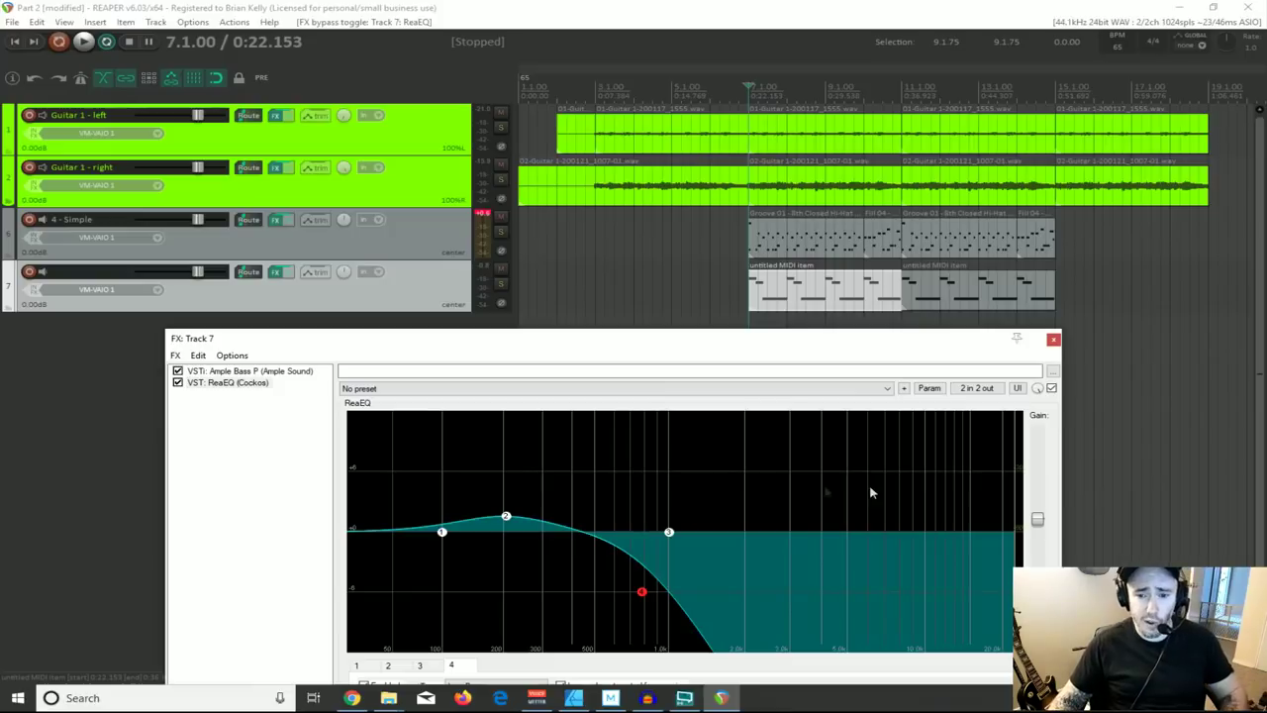
Step: Close the track 7 effects window and inspect the Groove 01 drum item's notes and velocities in the MIDI editor
{"action": "left_click", "coordinate": [1053, 340]}
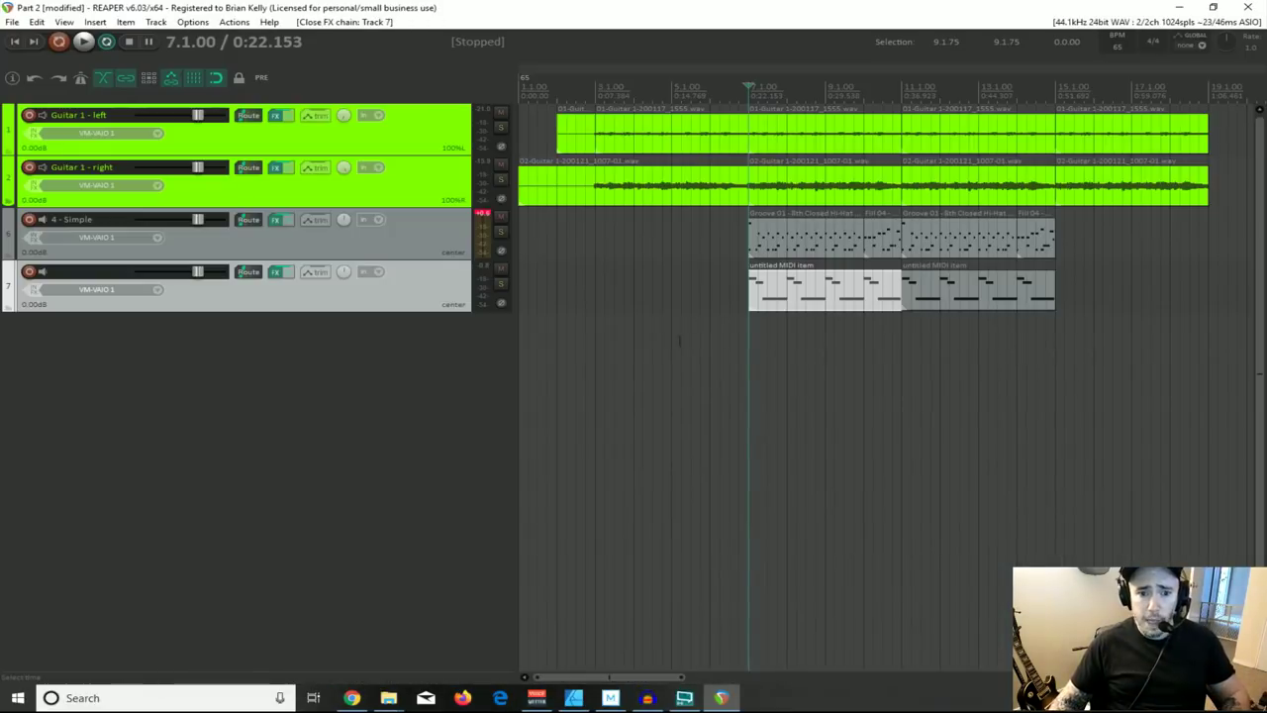
{"action": "scroll", "coordinate": [876, 330], "scroll_direction": "down", "scroll_amount": 2}
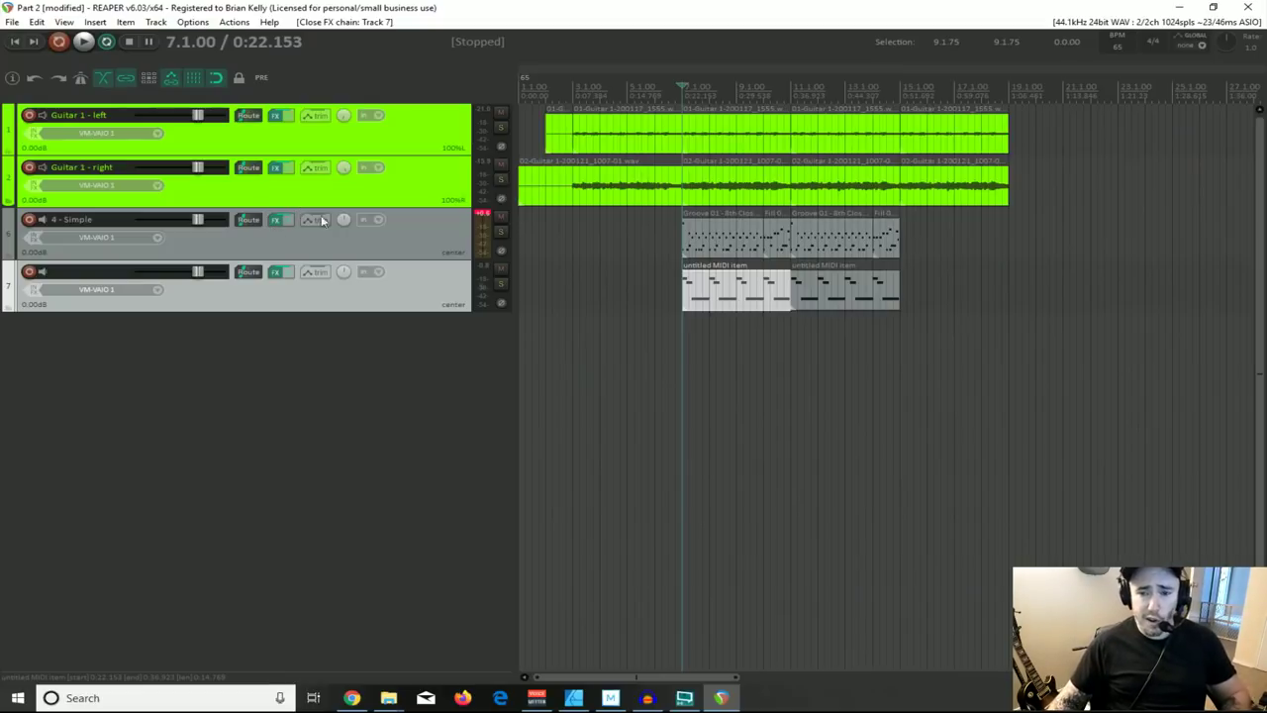
{"action": "double_click", "coordinate": [738, 244]}
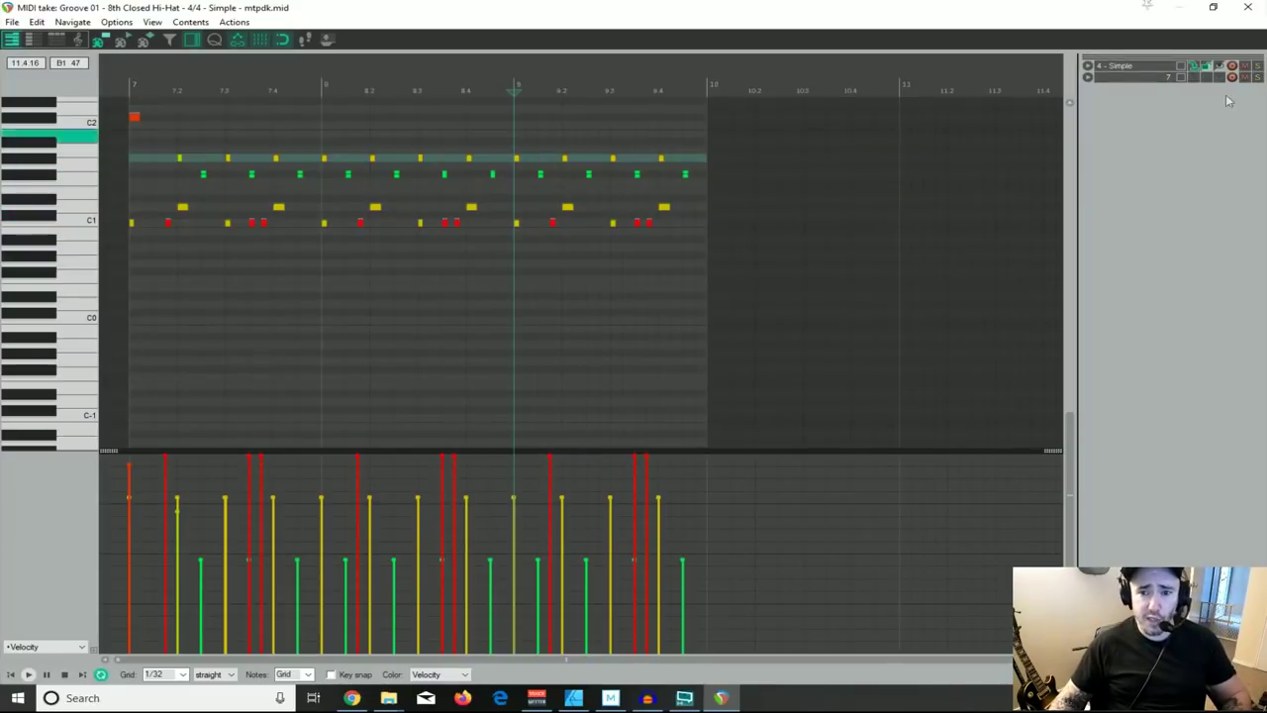
{"action": "left_click", "coordinate": [1247, 8]}
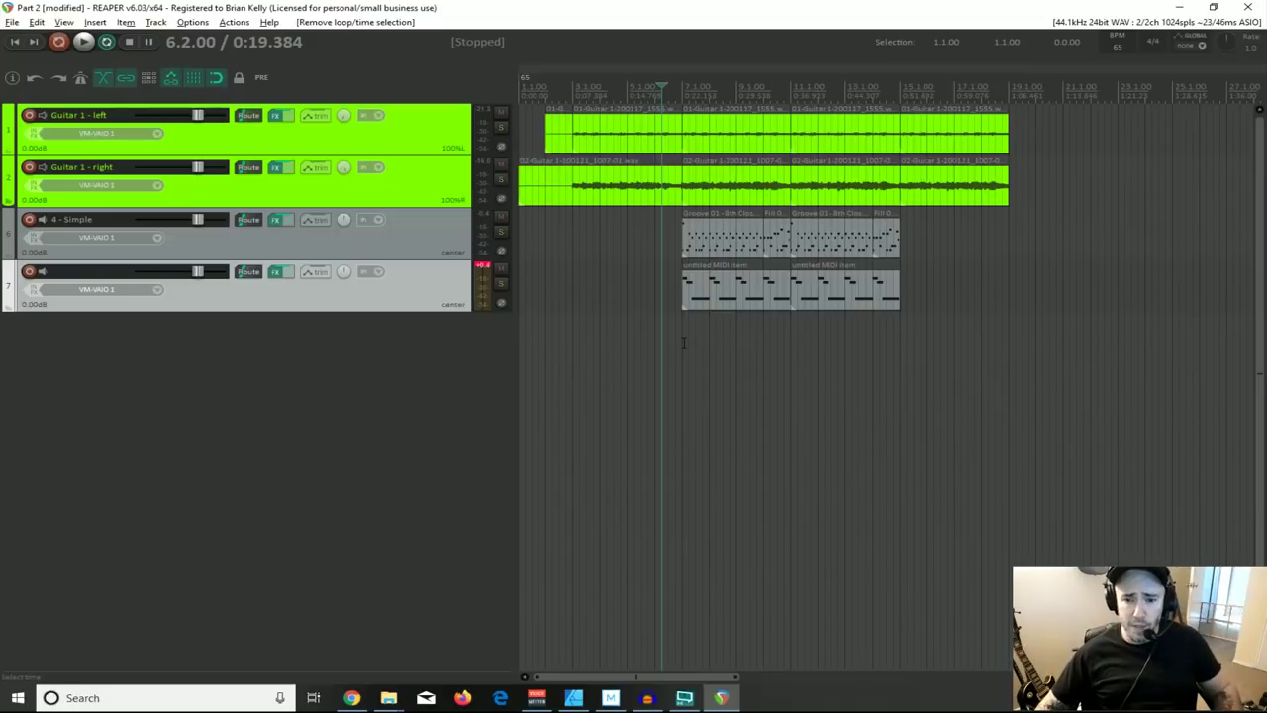
{"action": "scroll", "coordinate": [812, 386], "scroll_direction": "up", "scroll_amount": 1}
{"action": "scroll", "coordinate": [811, 385], "scroll_direction": "down", "scroll_amount": 1}
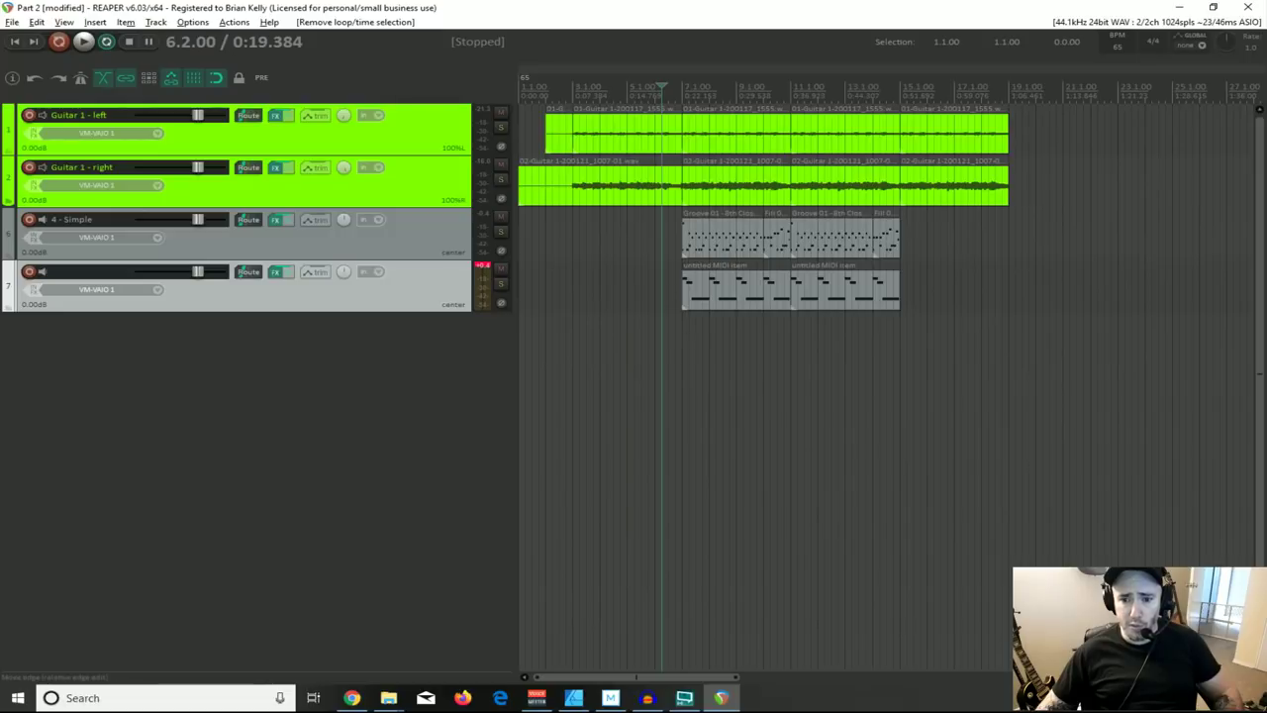
{"action": "left_click", "coordinate": [774, 307]}
{"action": "left_click", "coordinate": [797, 300]}
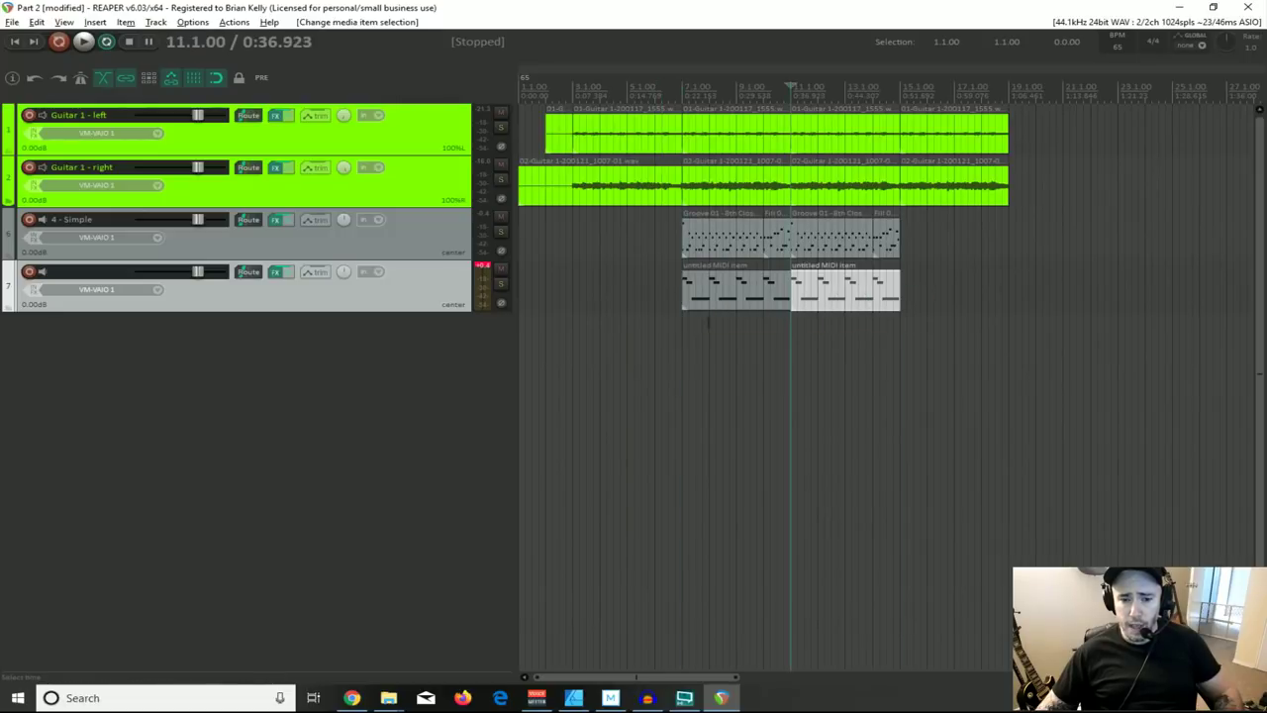
{"action": "left_click", "coordinate": [684, 354]}
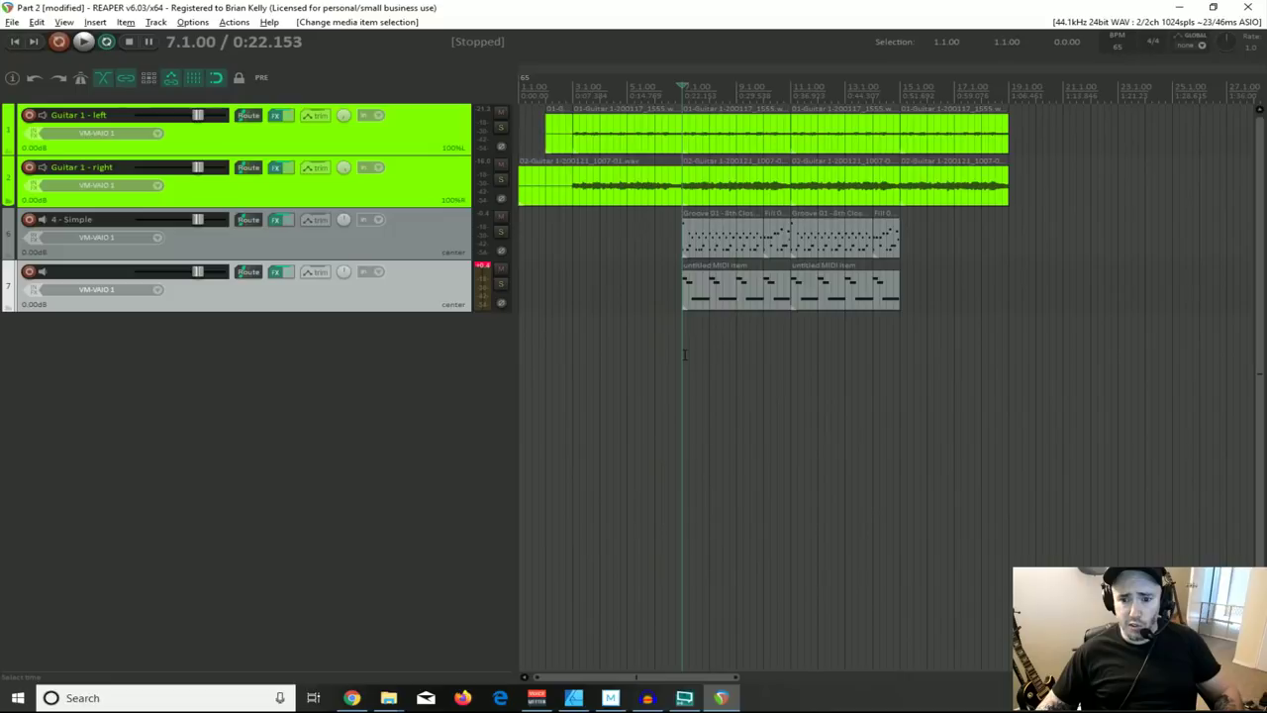
Step: Make a time selection from the start of bar 7 to the start of bar 11
{"action": "scroll", "coordinate": [684, 358], "scroll_direction": "up", "scroll_amount": 2}
{"action": "left_click_drag", "start_coordinate": [616, 358], "coordinate": [690, 358]}
{"action": "key", "text": "Escape"}
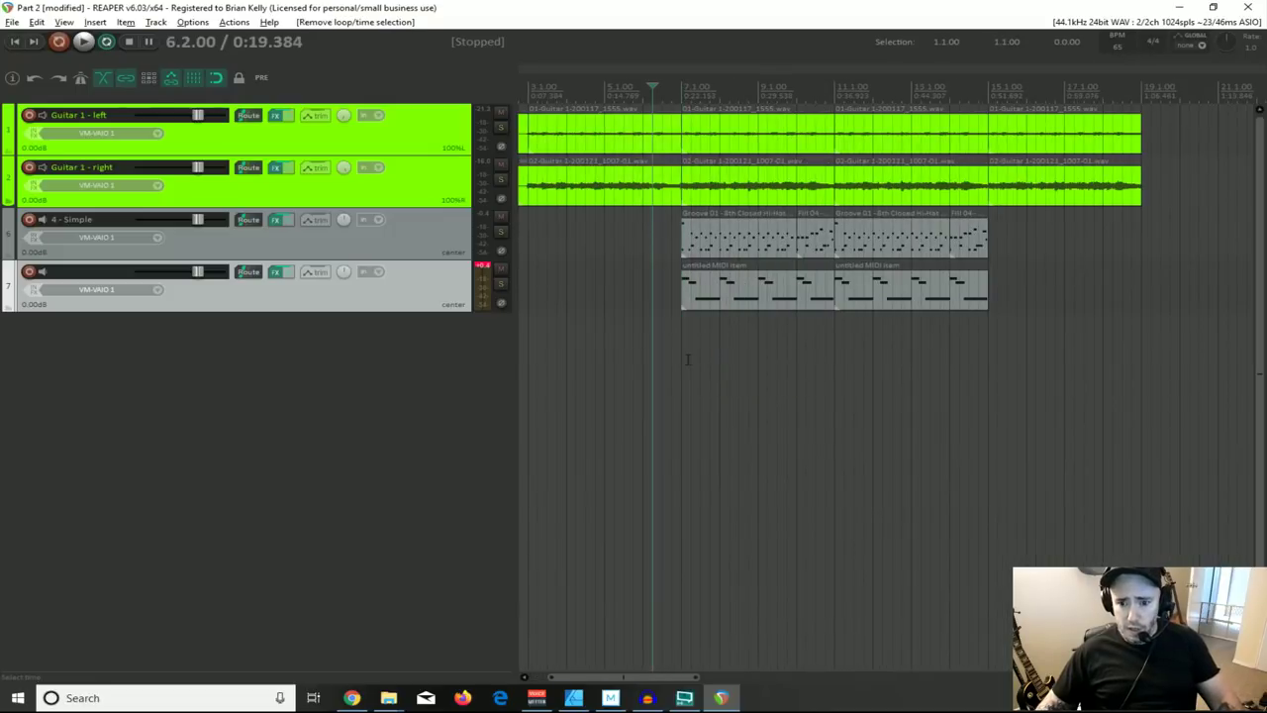
{"action": "left_click_drag", "start_coordinate": [687, 358], "coordinate": [836, 364]}
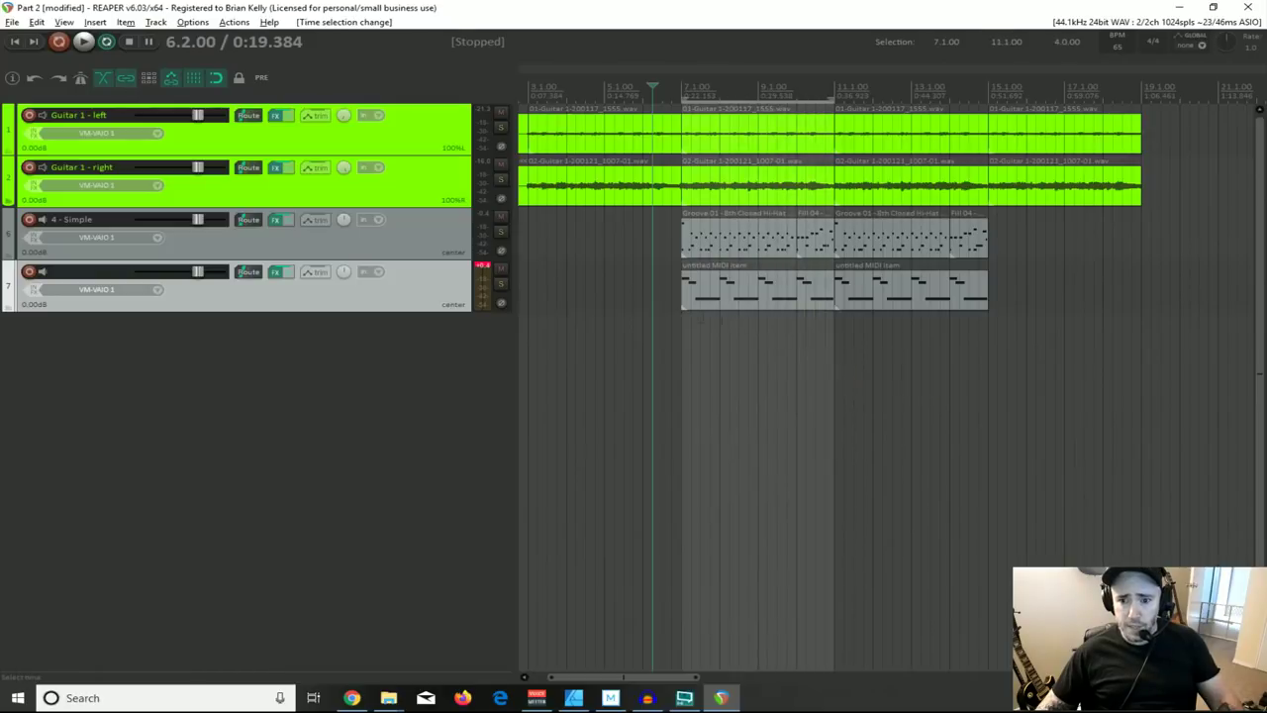
{"action": "left_click", "coordinate": [949, 379]}
{"action": "left_click", "coordinate": [581, 359]}
{"action": "left_click", "coordinate": [978, 386]}
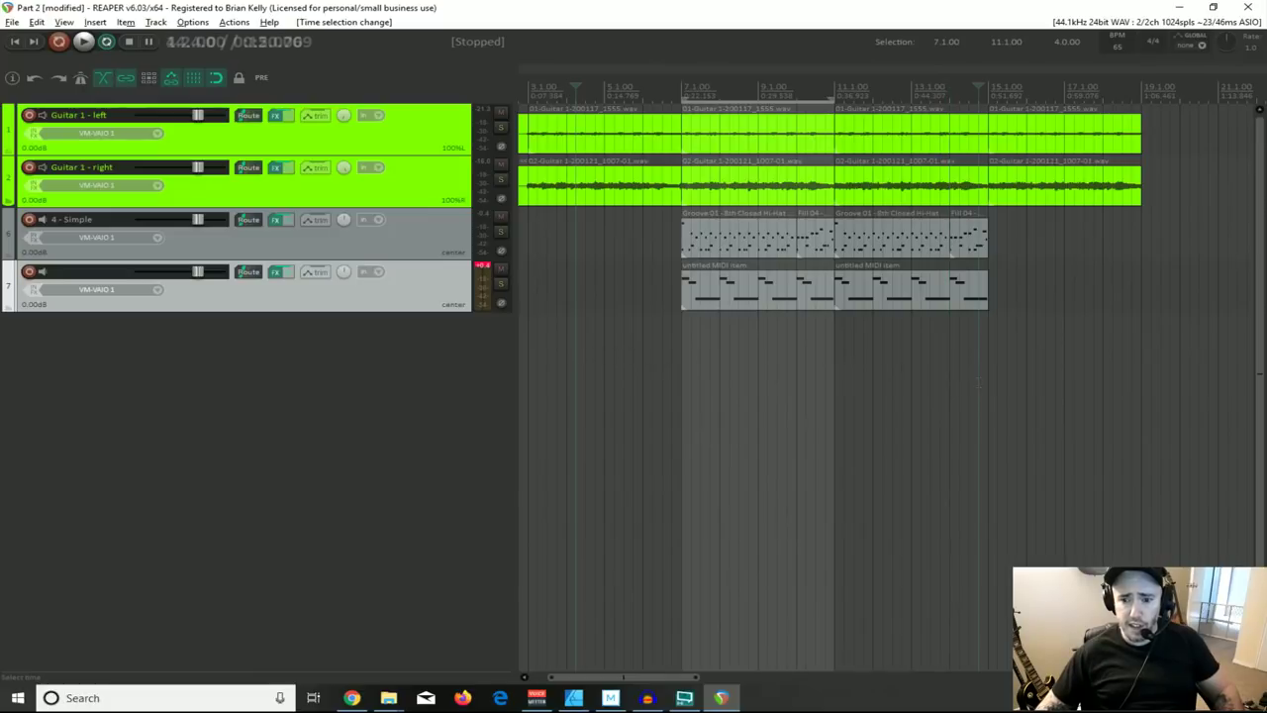
{"action": "left_click", "coordinate": [557, 396]}
{"action": "left_click", "coordinate": [960, 386]}
{"action": "left_click", "coordinate": [585, 386]}
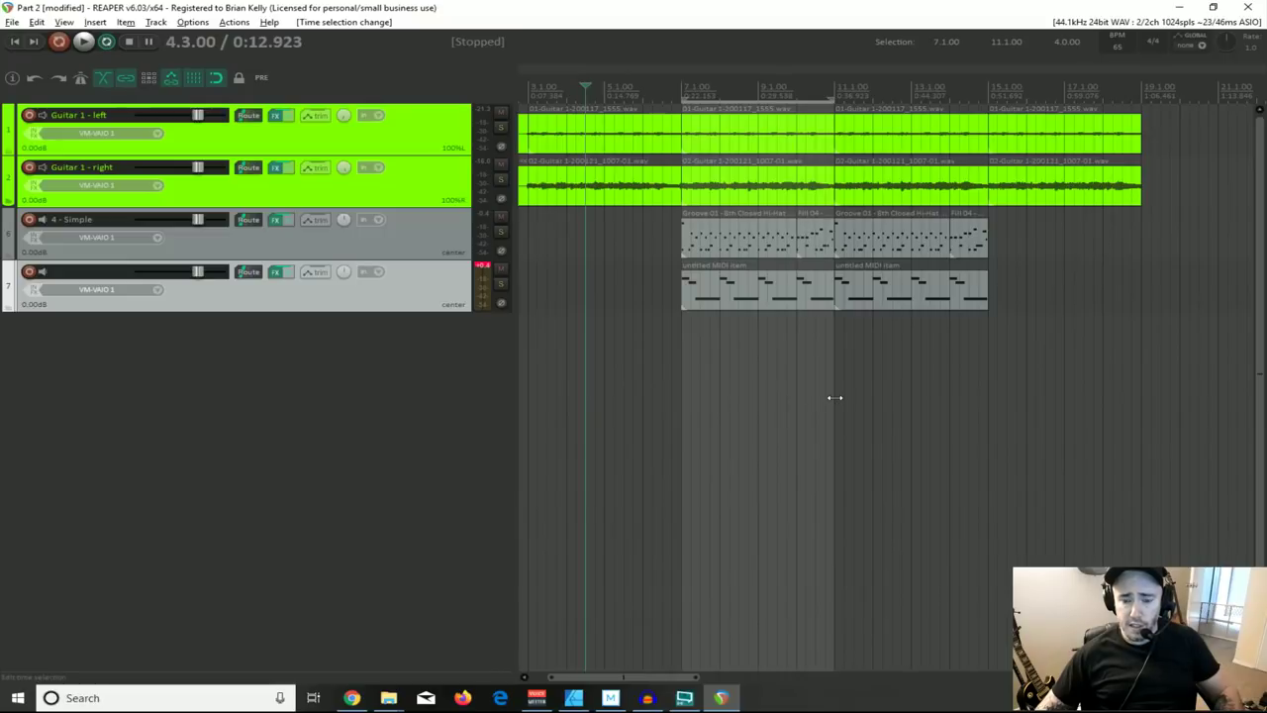
{"action": "mouse_move", "coordinate": [834, 397]}
{"action": "left_mouse_down"}
{"action": "mouse_move", "coordinate": [919, 396]}
{"action": "mouse_move", "coordinate": [735, 394]}
{"action": "mouse_move", "coordinate": [848, 404]}
{"action": "mouse_move", "coordinate": [834, 404]}
{"action": "left_mouse_up"}
{"action": "mouse_move", "coordinate": [682, 404]}
{"action": "left_mouse_down"}
{"action": "mouse_move", "coordinate": [713, 402]}
{"action": "mouse_move", "coordinate": [670, 402]}
{"action": "mouse_move", "coordinate": [681, 402]}
{"action": "left_mouse_up"}
{"action": "left_click", "coordinate": [955, 401]}
{"action": "left_click", "coordinate": [720, 396]}
{"action": "left_click", "coordinate": [990, 396]}
{"action": "left_click", "coordinate": [654, 394]}
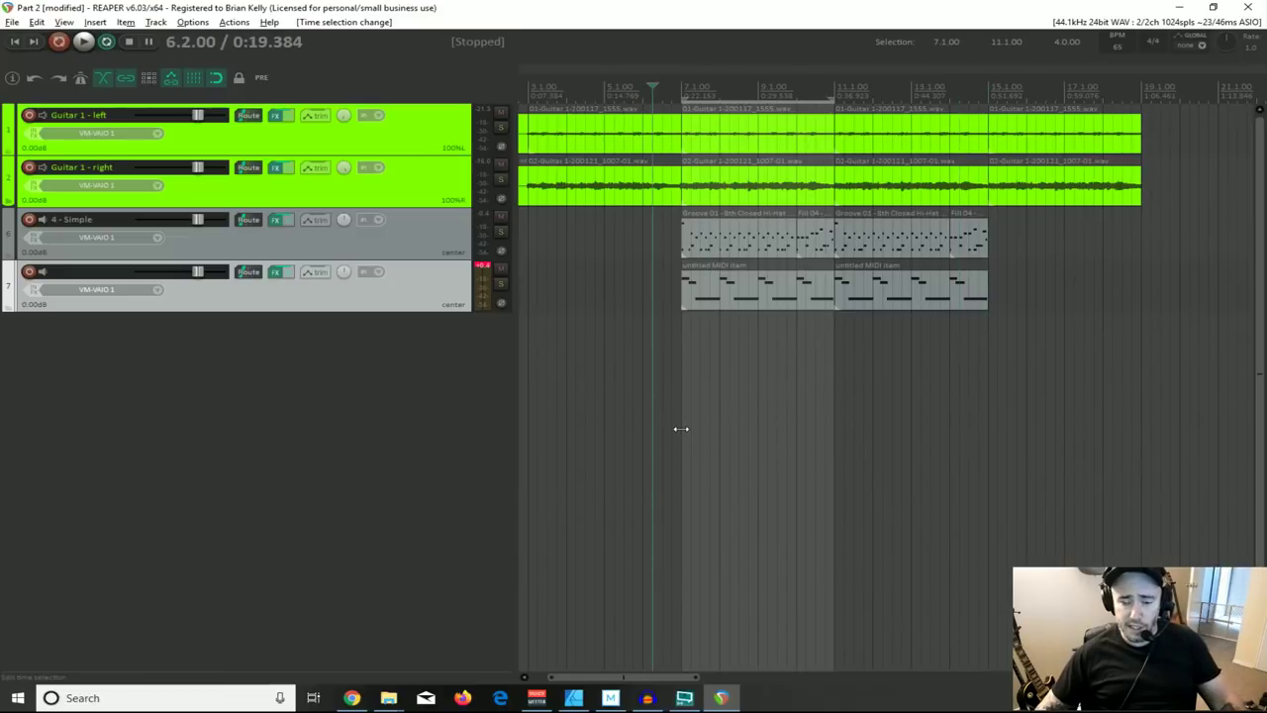
Step: Clear the time selection and remake it from bar 7 to bar 11, toggling repeat off and back on
{"action": "key", "text": "Escape"}
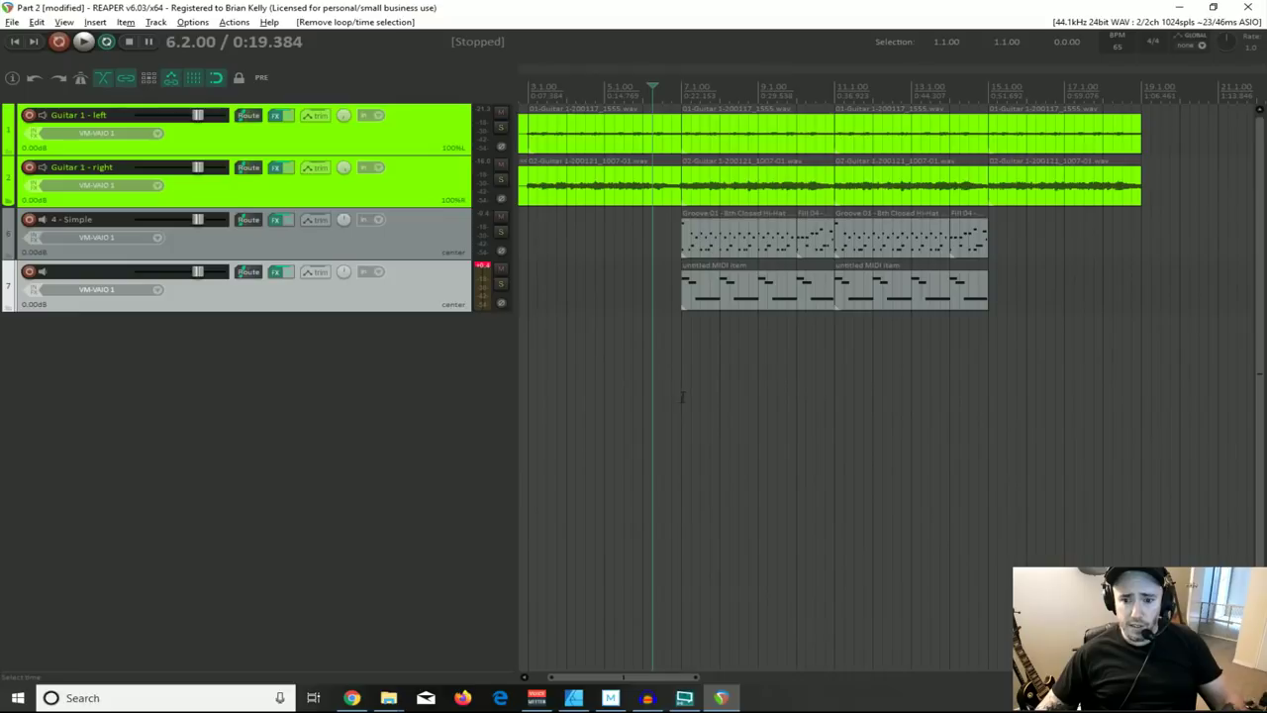
{"action": "left_click_drag", "start_coordinate": [683, 397], "coordinate": [834, 401]}
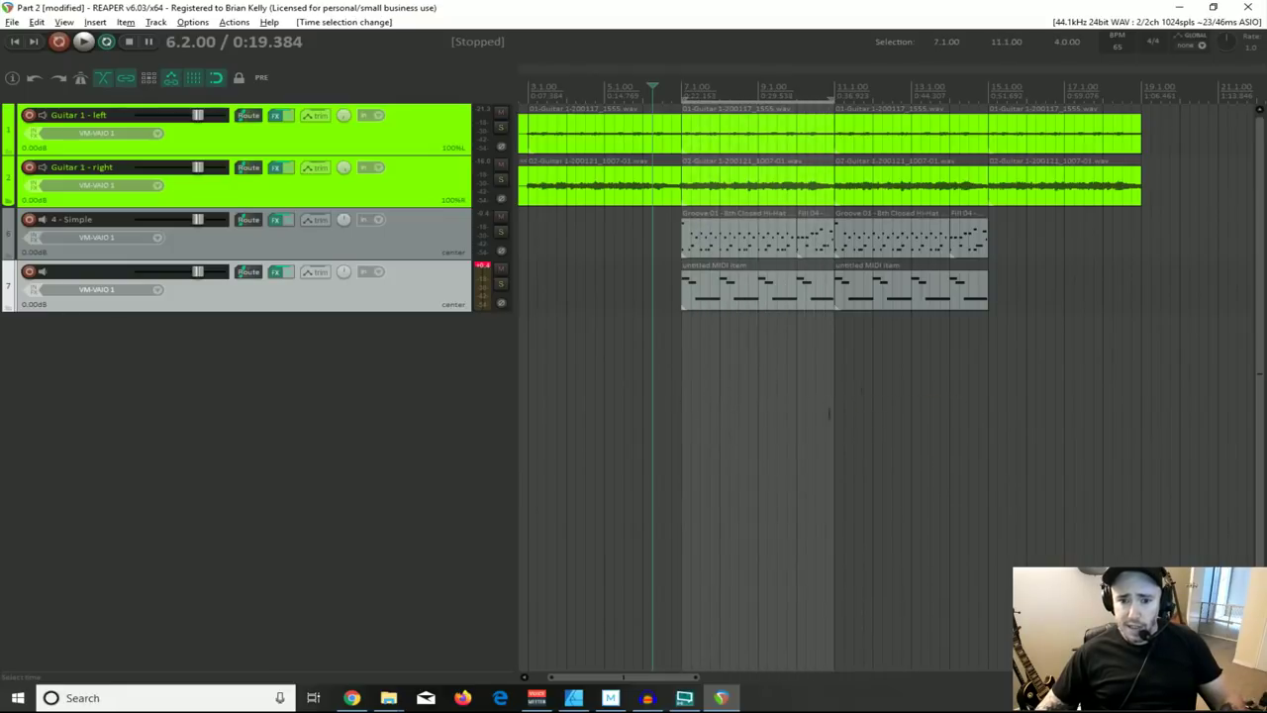
{"action": "left_click", "coordinate": [106, 41]}
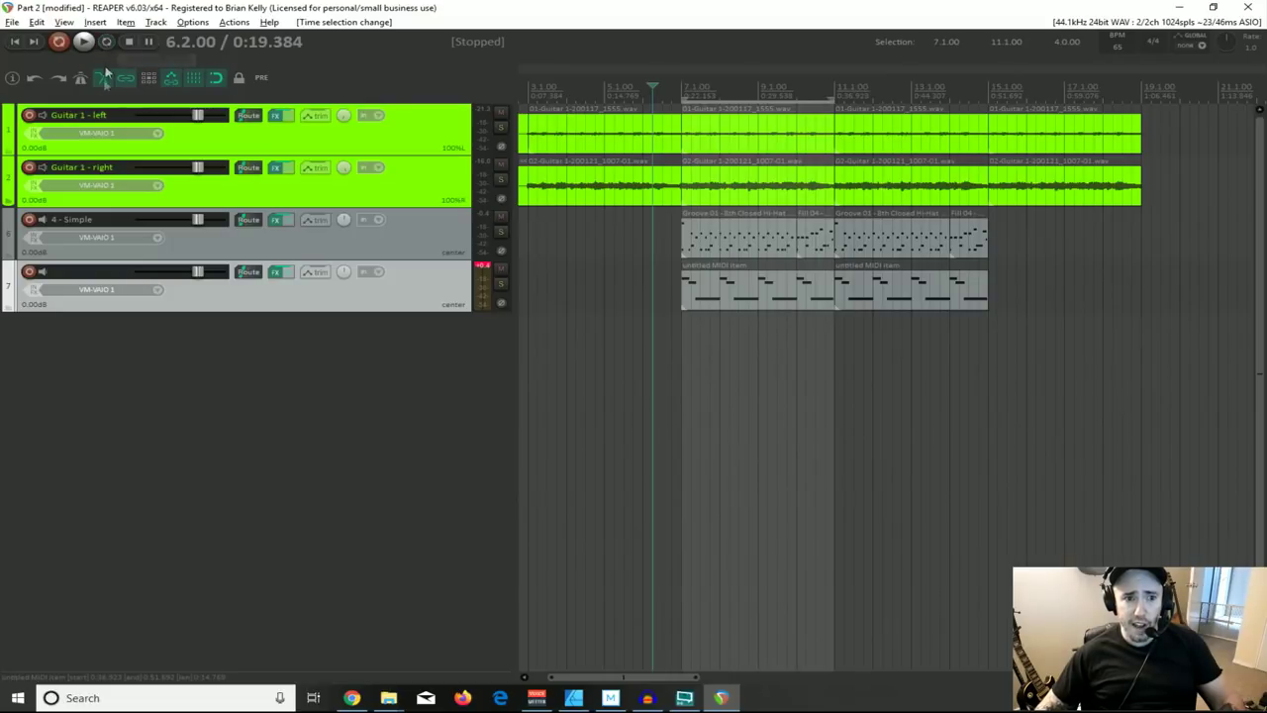
{"action": "left_click", "coordinate": [106, 41]}
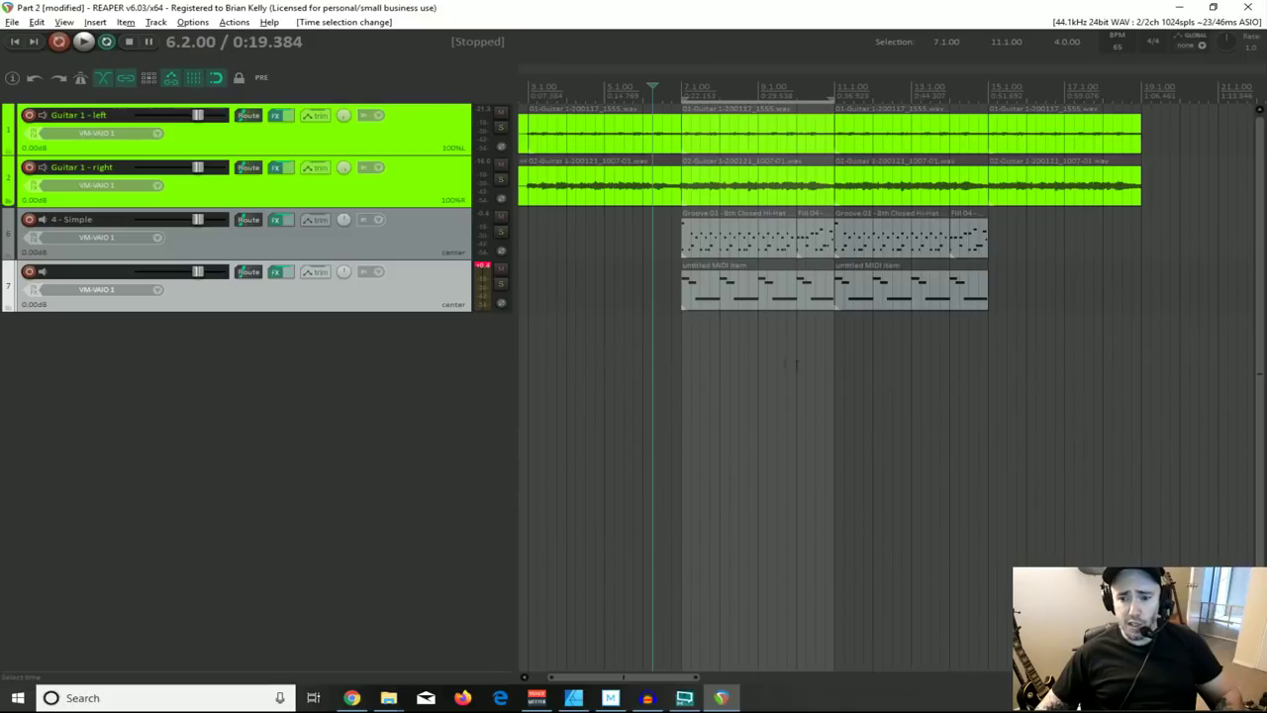
Step: Play the looped section from bar 6 and set the volume of bass track 7 to -2.17 dB
{"action": "left_click", "coordinate": [644, 357]}
{"action": "key", "text": "space"}
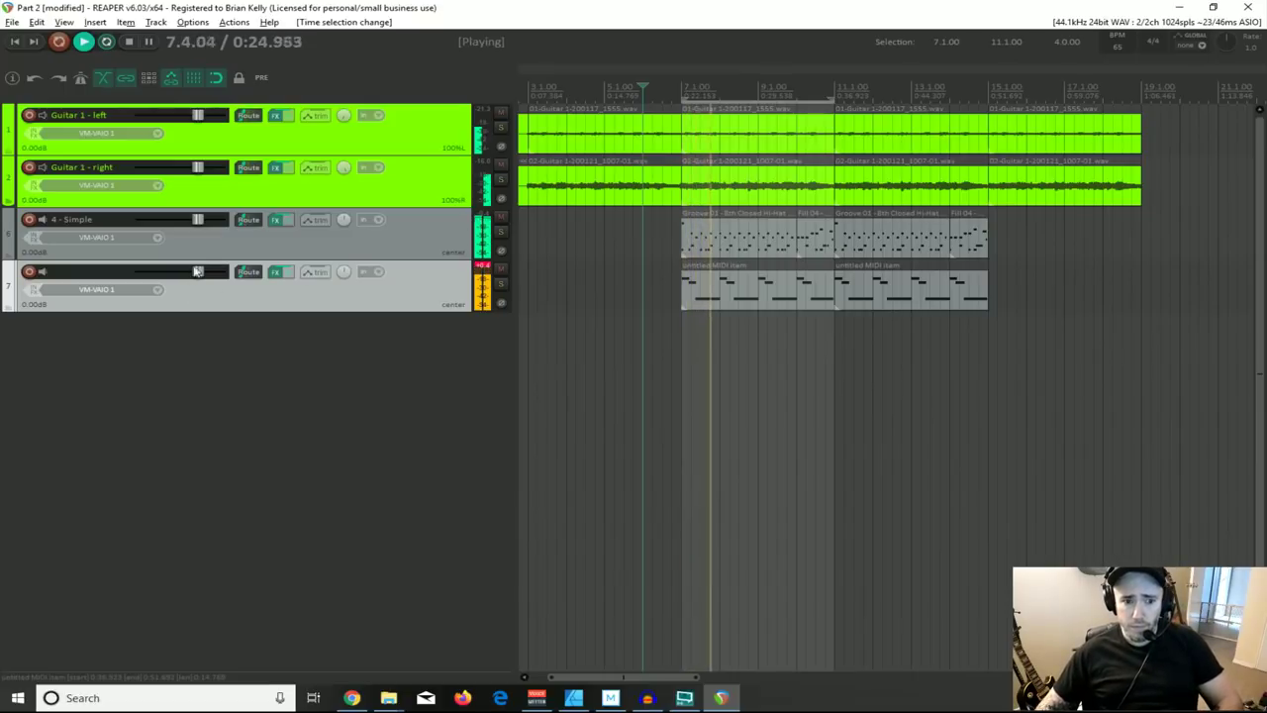
{"action": "left_click_drag", "start_coordinate": [198, 278], "coordinate": [191, 275]}
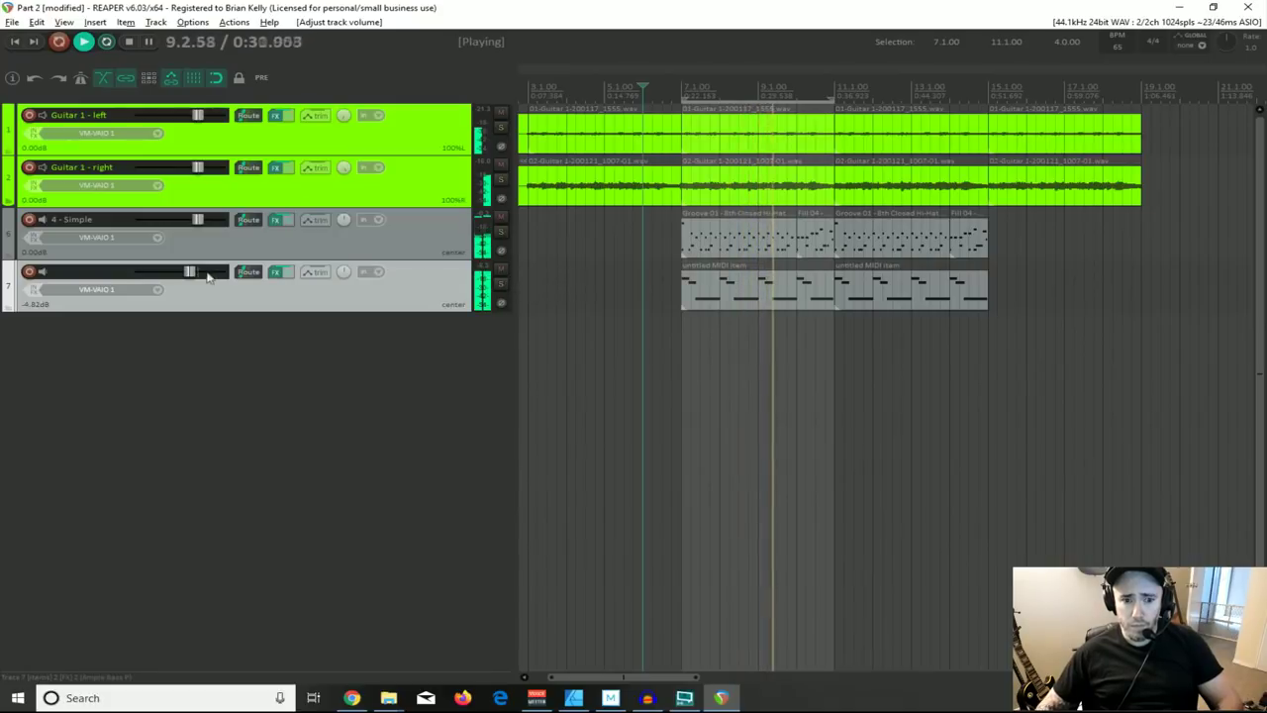
{"action": "left_click_drag", "start_coordinate": [194, 278], "coordinate": [198, 277]}
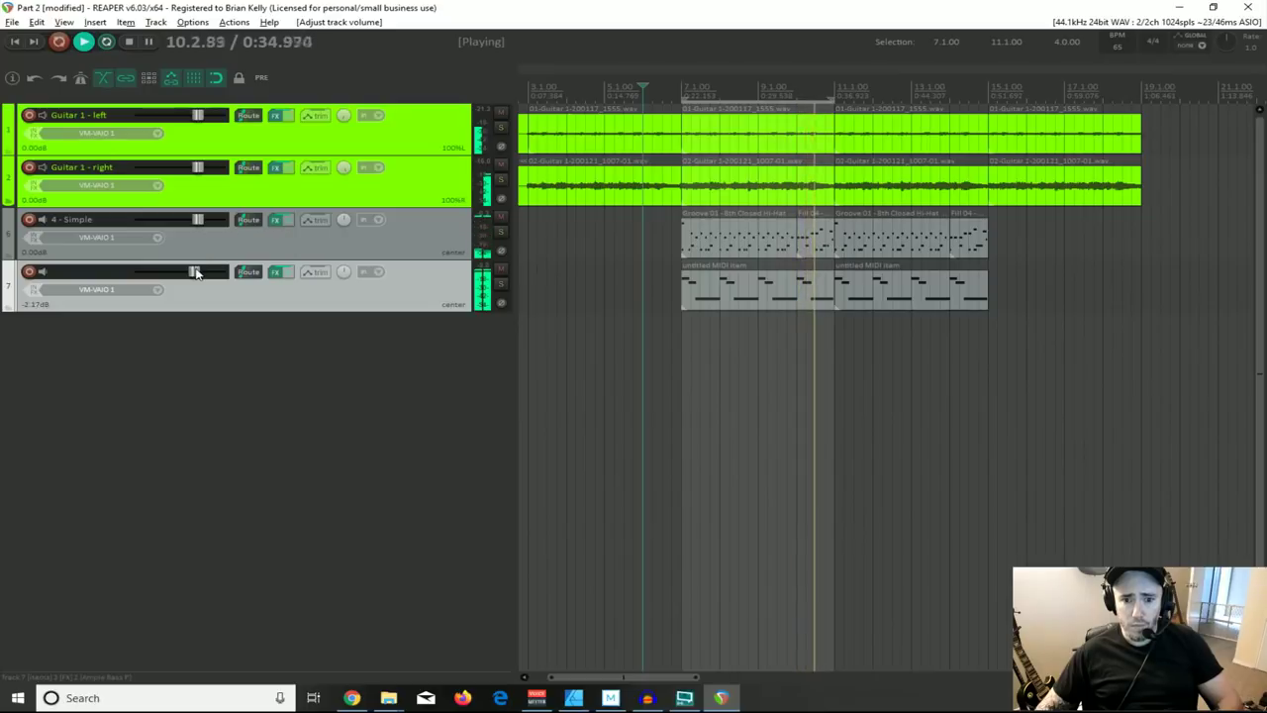
Step: In the bass item at bar 7, lower the long notes' velocities to 104 in bar 9 and 105 in bar 10
{"action": "left_click", "coordinate": [732, 297]}
{"action": "double_click", "coordinate": [732, 297]}
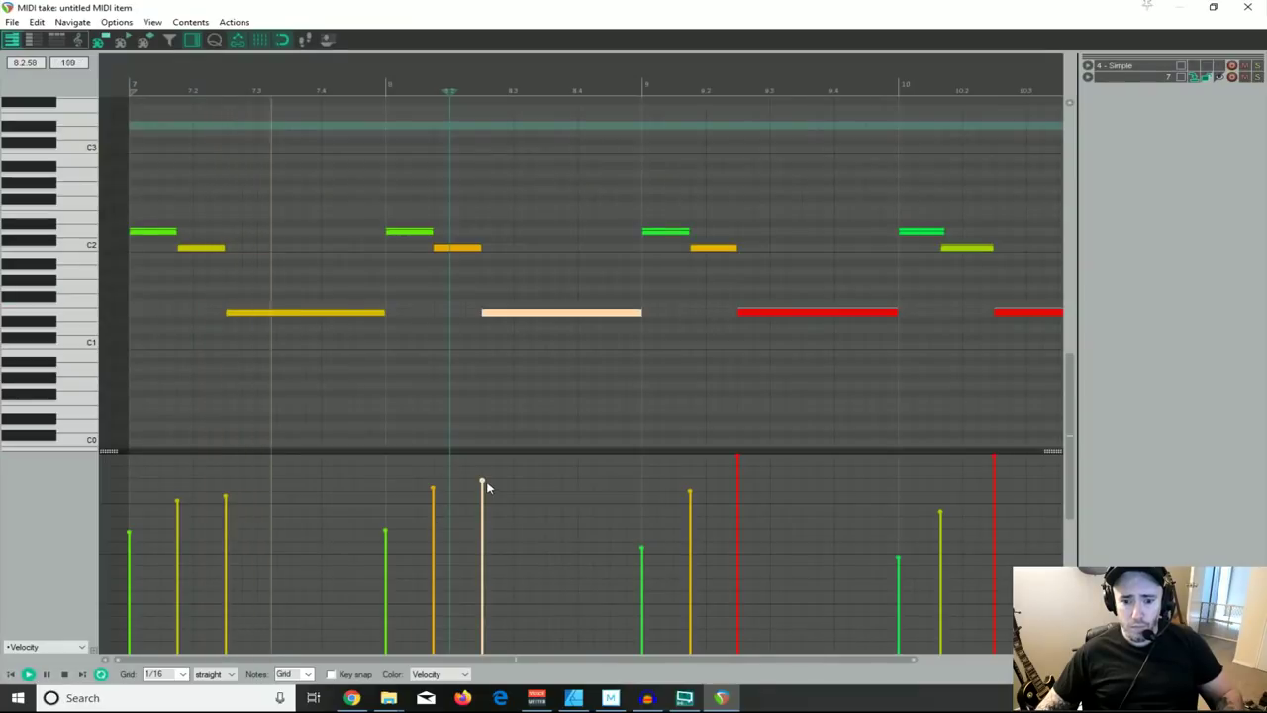
{"action": "left_click_drag", "start_coordinate": [739, 457], "coordinate": [739, 492]}
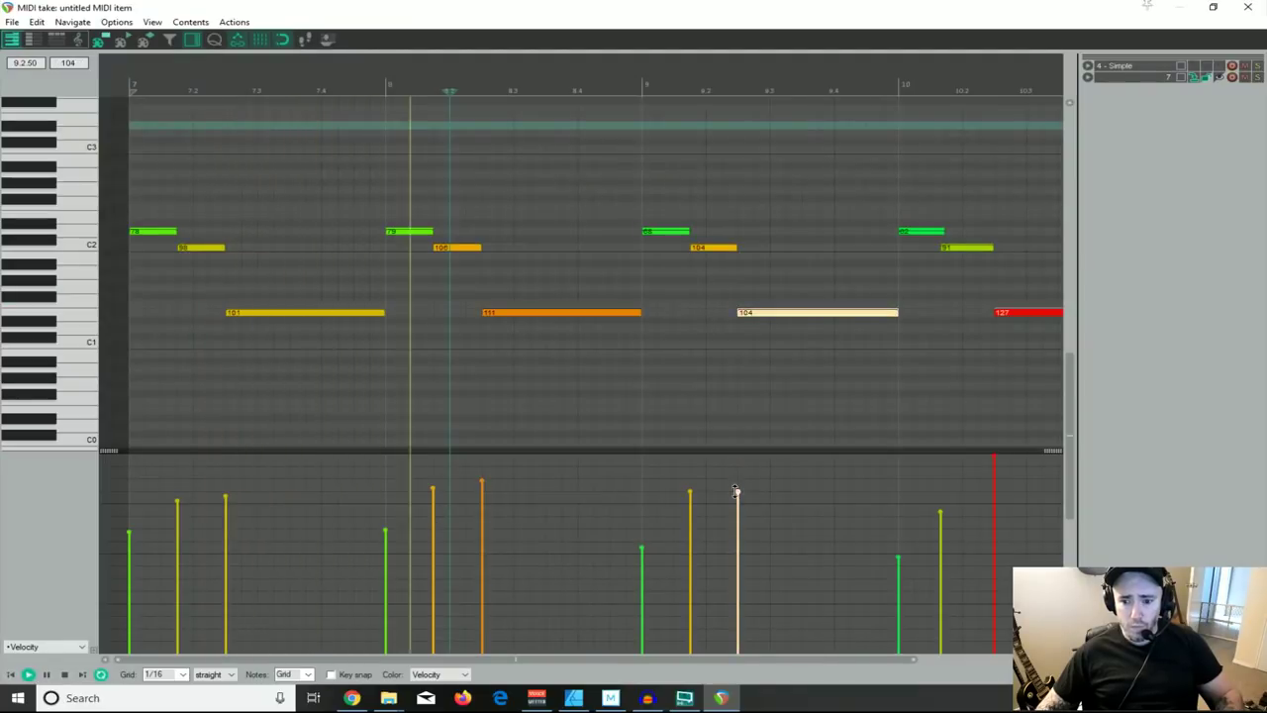
{"action": "left_click_drag", "start_coordinate": [995, 457], "coordinate": [995, 488]}
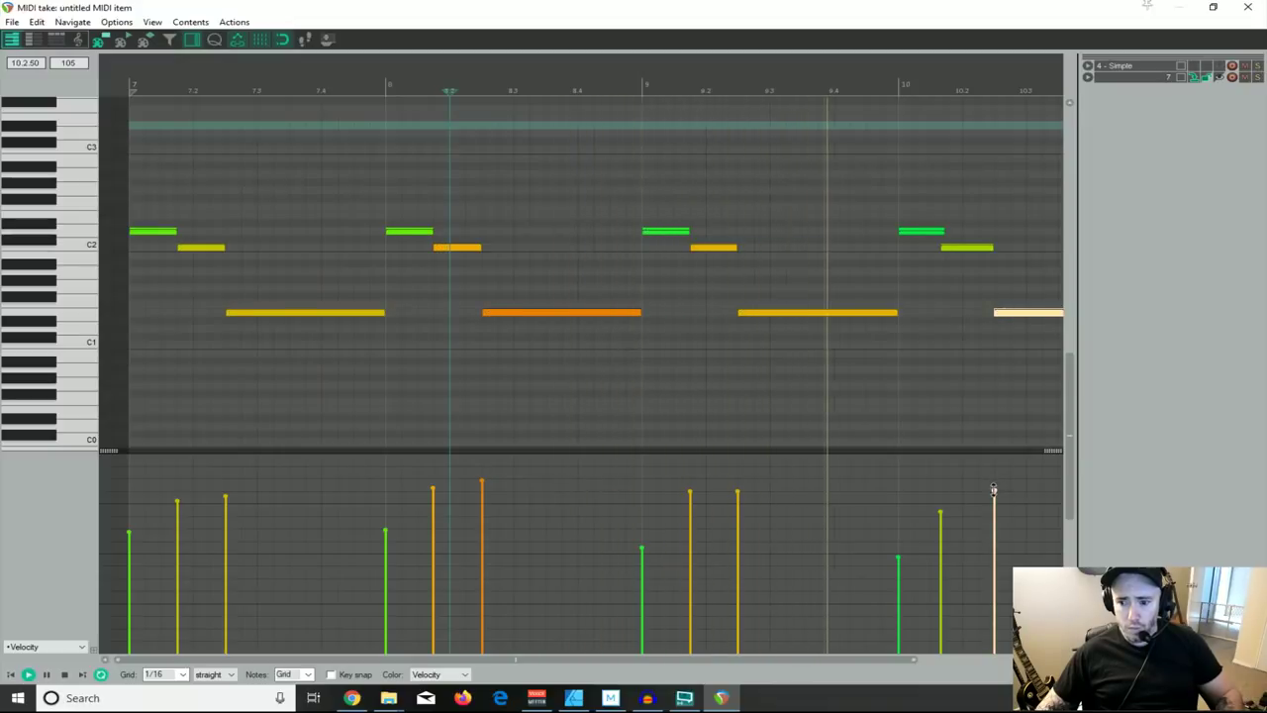
{"action": "left_click", "coordinate": [1247, 8]}
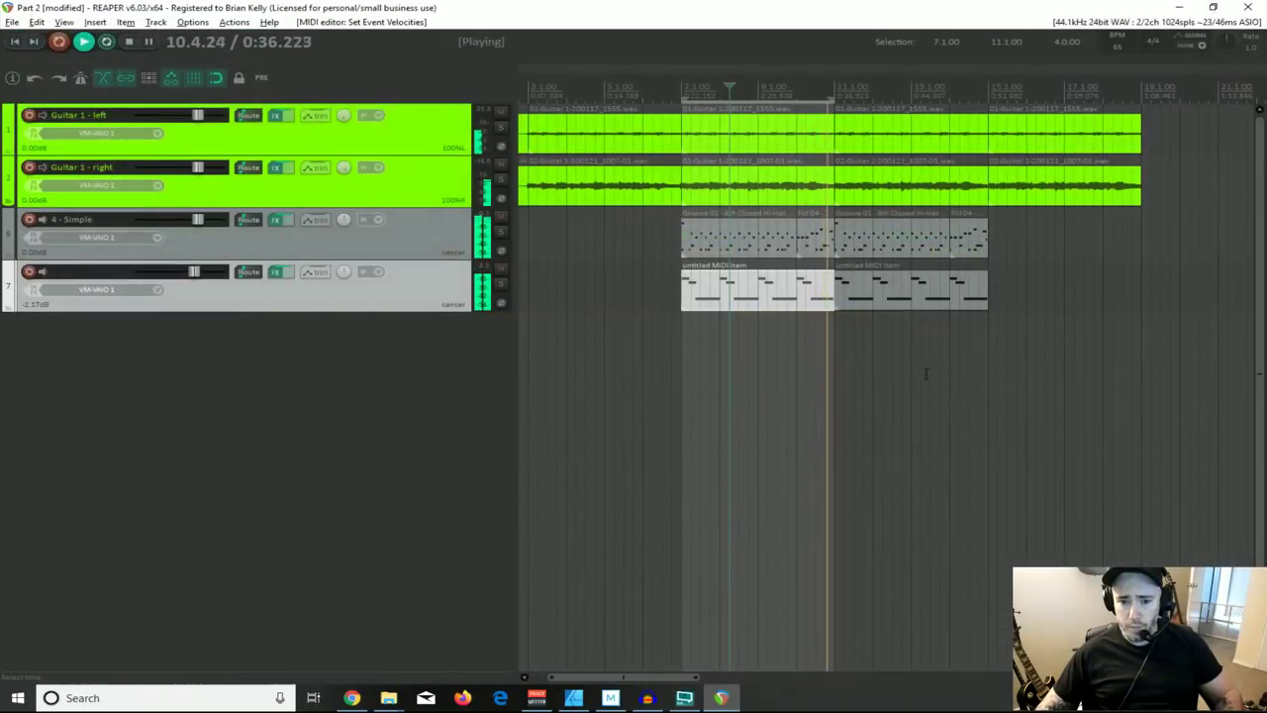
{"action": "key", "text": "space"}
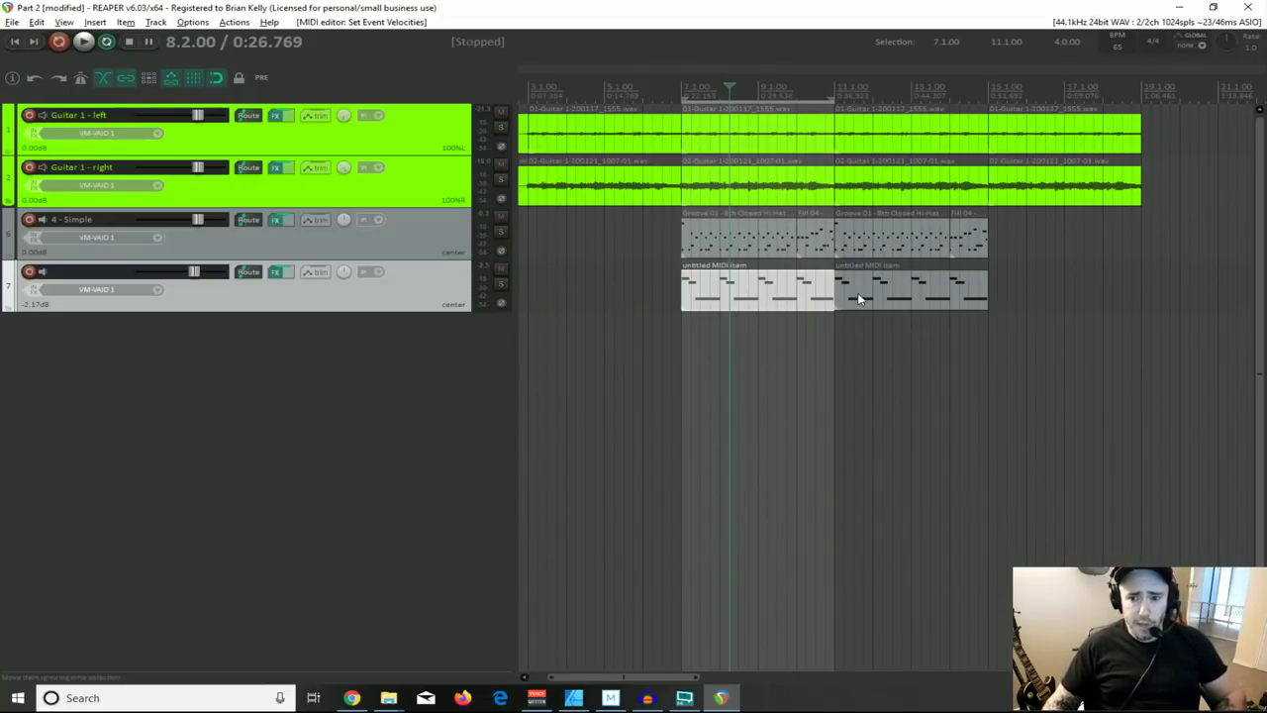
Step: Replace the bass item at bar 11 with a copy of the revised item from bar 7
{"action": "left_click", "coordinate": [854, 299]}
{"action": "key", "text": "Delete"}
{"action": "left_click", "coordinate": [719, 303]}
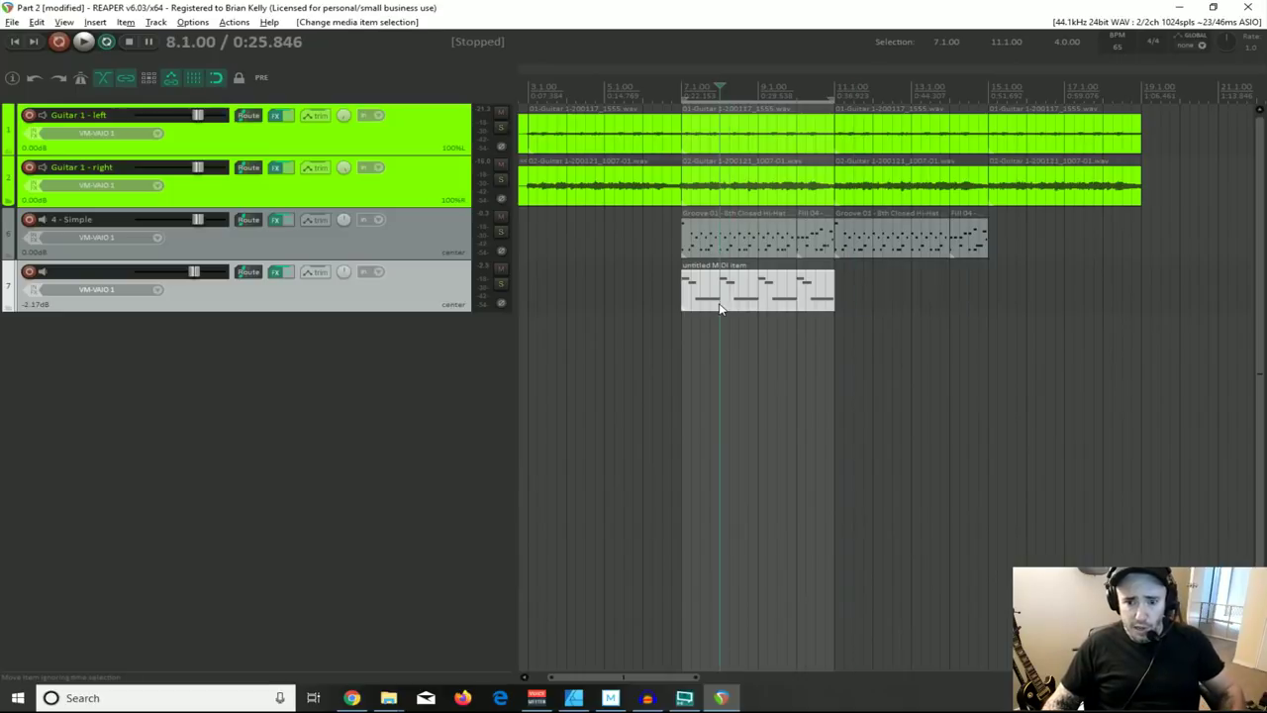
{"action": "key", "text": "ctrl+v"}
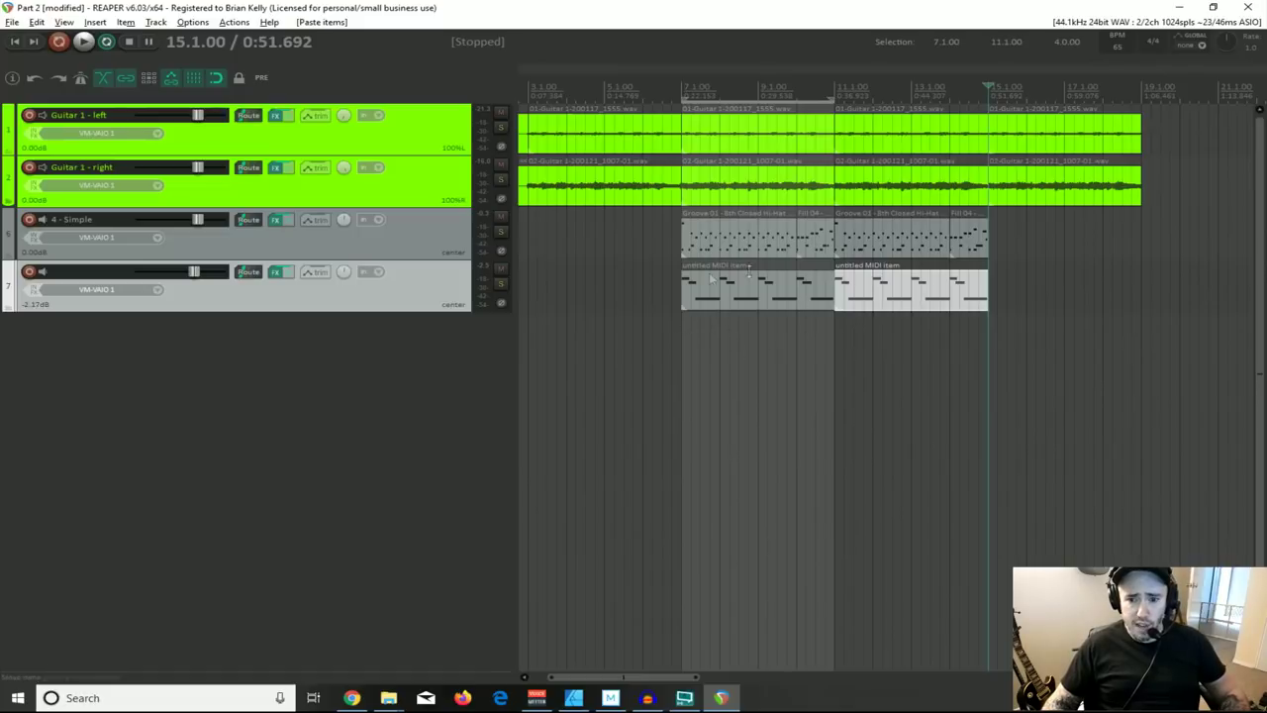
{"action": "left_click", "coordinate": [670, 338]}
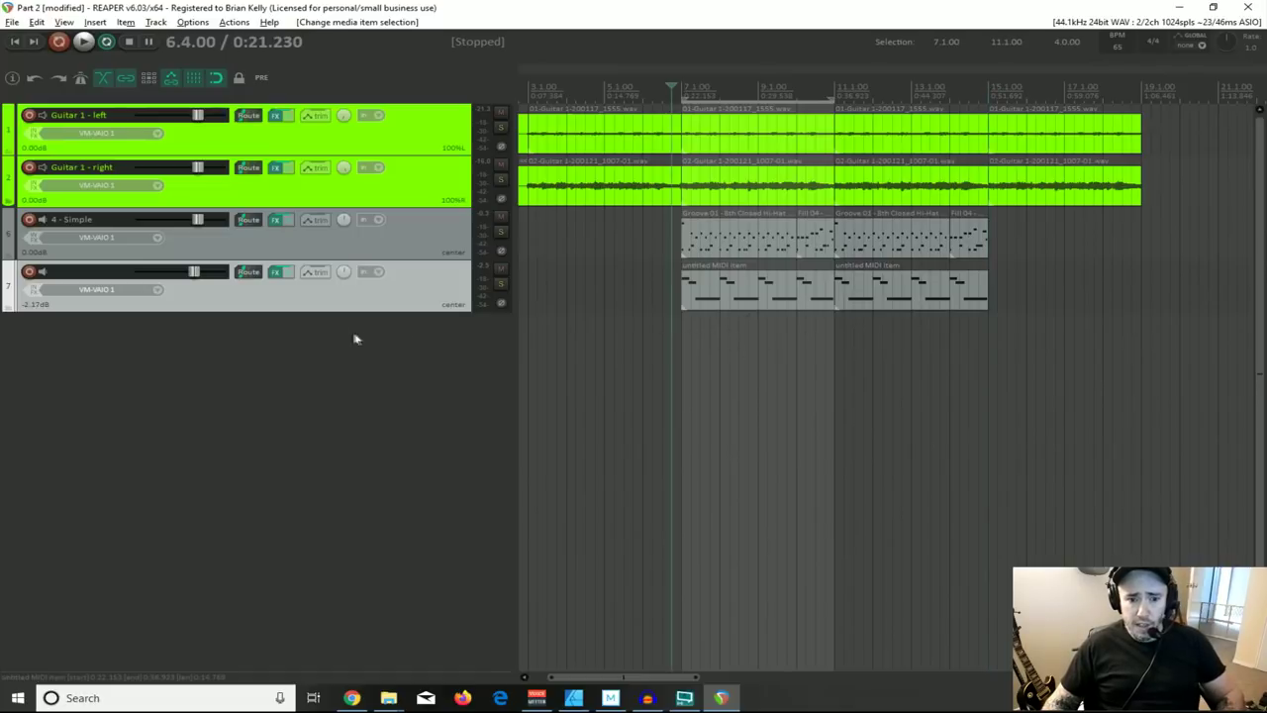
Step: Add a new track below the bass track and insert the S-Gear 2 (Scuffham Amps) plugin on it
{"action": "double_click", "coordinate": [294, 323]}
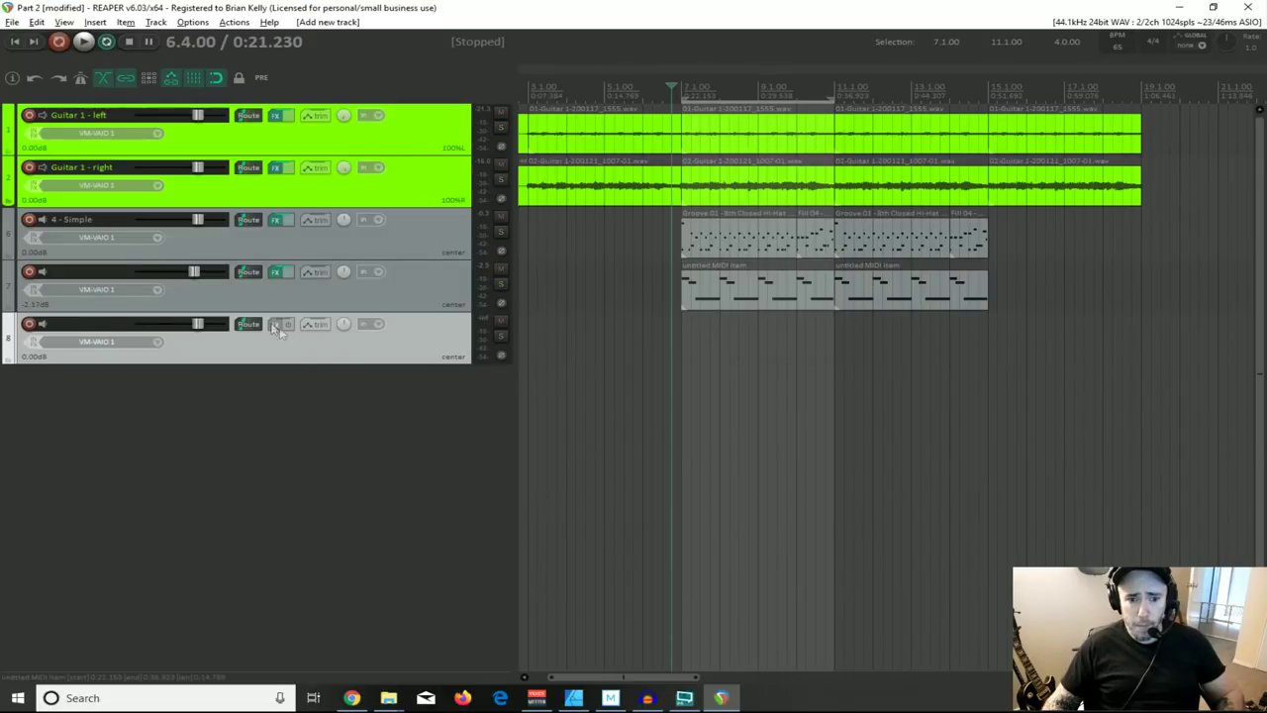
{"action": "left_click", "coordinate": [276, 325]}
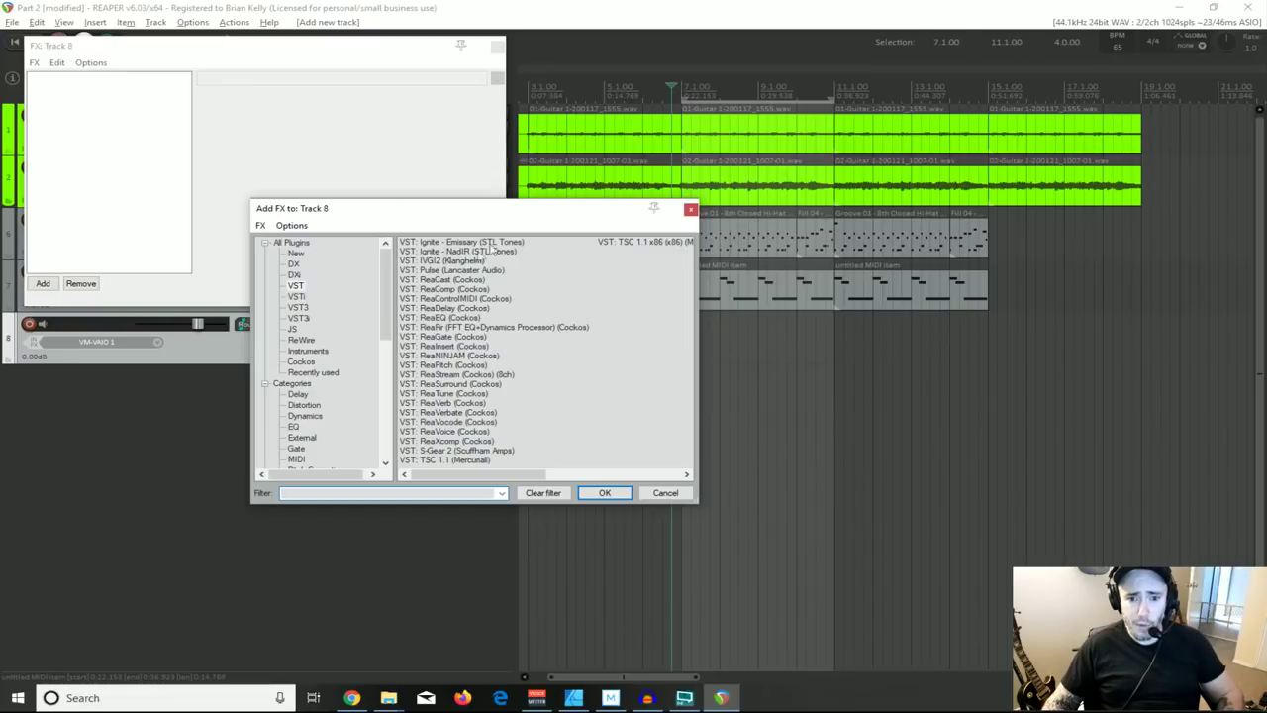
{"action": "double_click", "coordinate": [435, 453]}
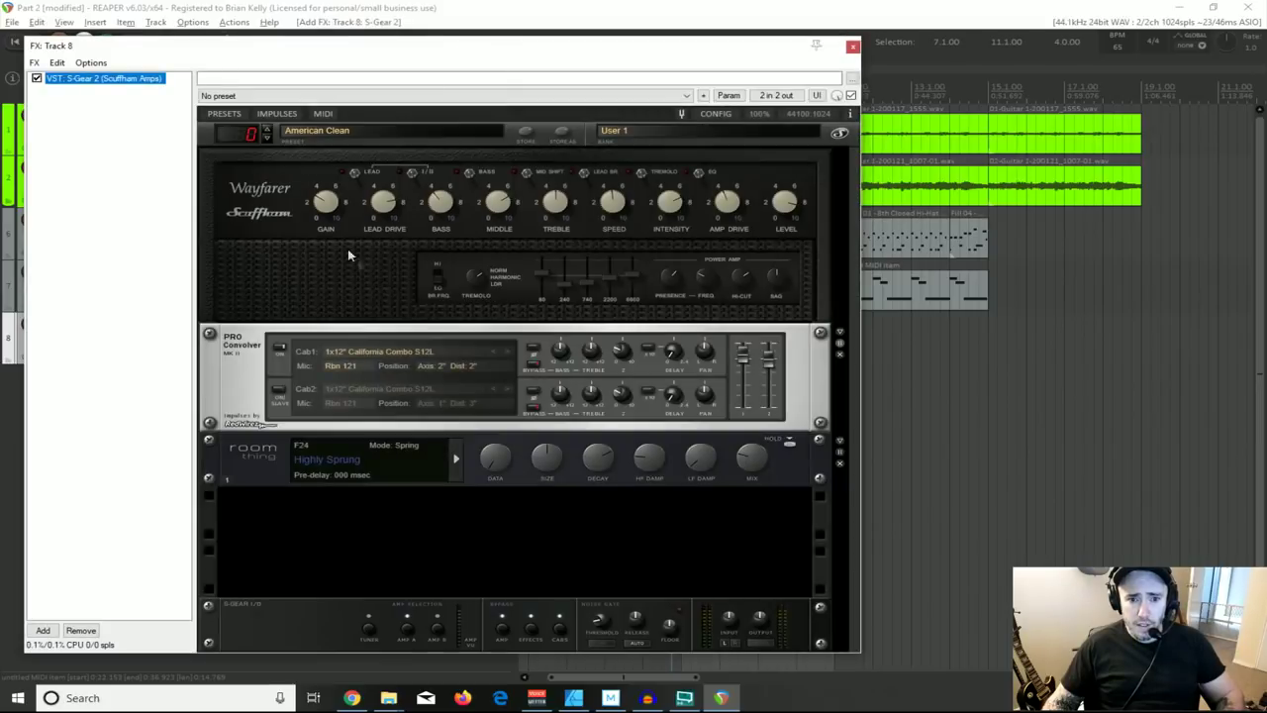
Step: Load the Texas Driven Clean preset in S-Gear 2 and close the track 8 effects window
{"action": "left_click", "coordinate": [233, 116]}
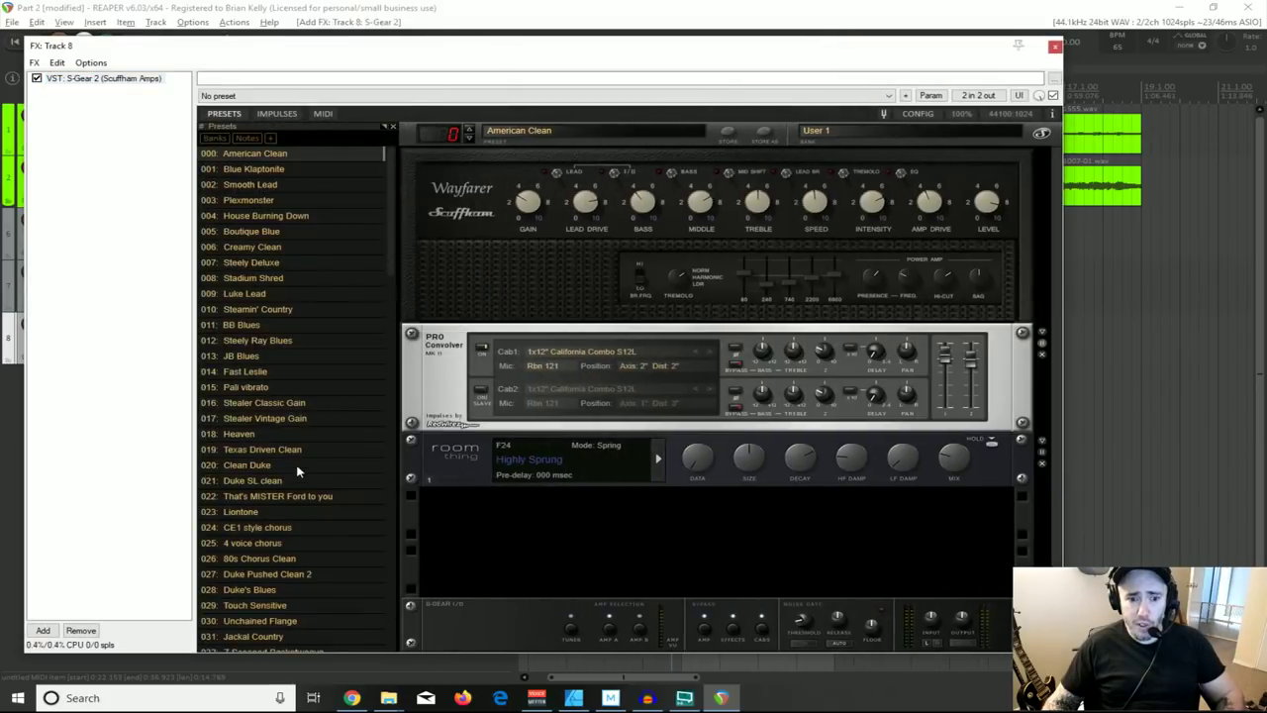
{"action": "left_click", "coordinate": [250, 453]}
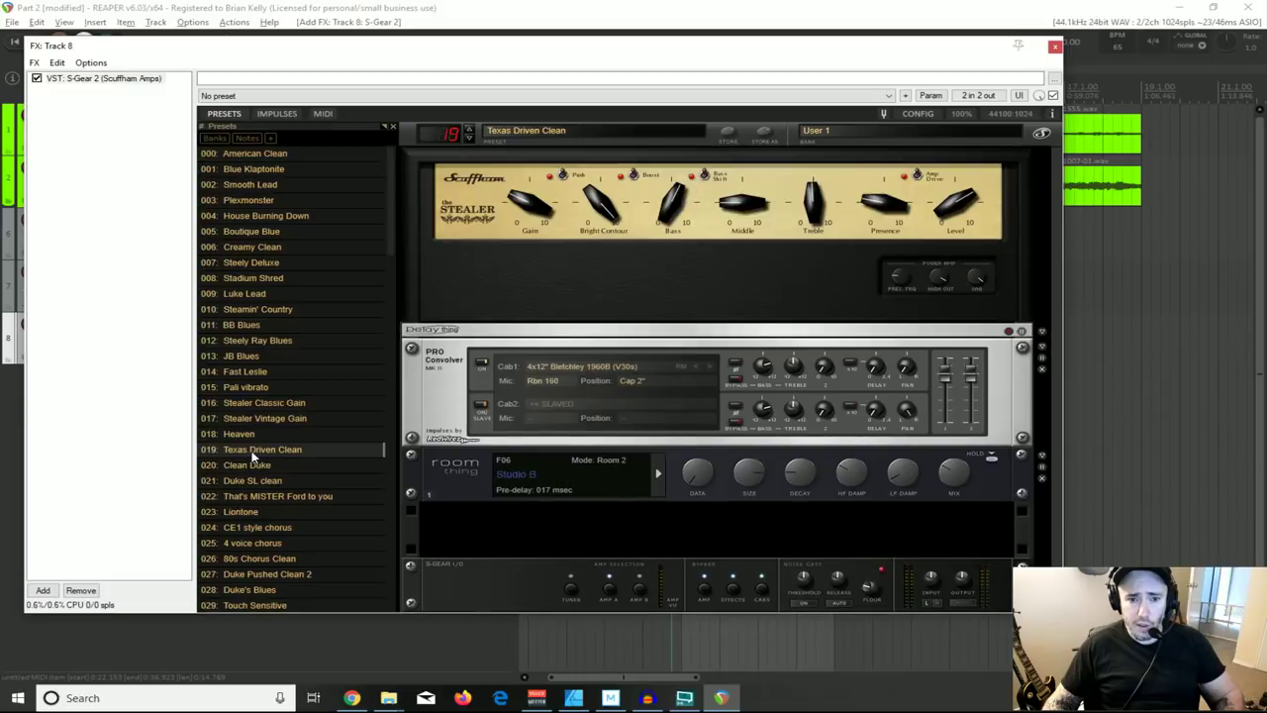
{"action": "left_click", "coordinate": [1054, 47]}
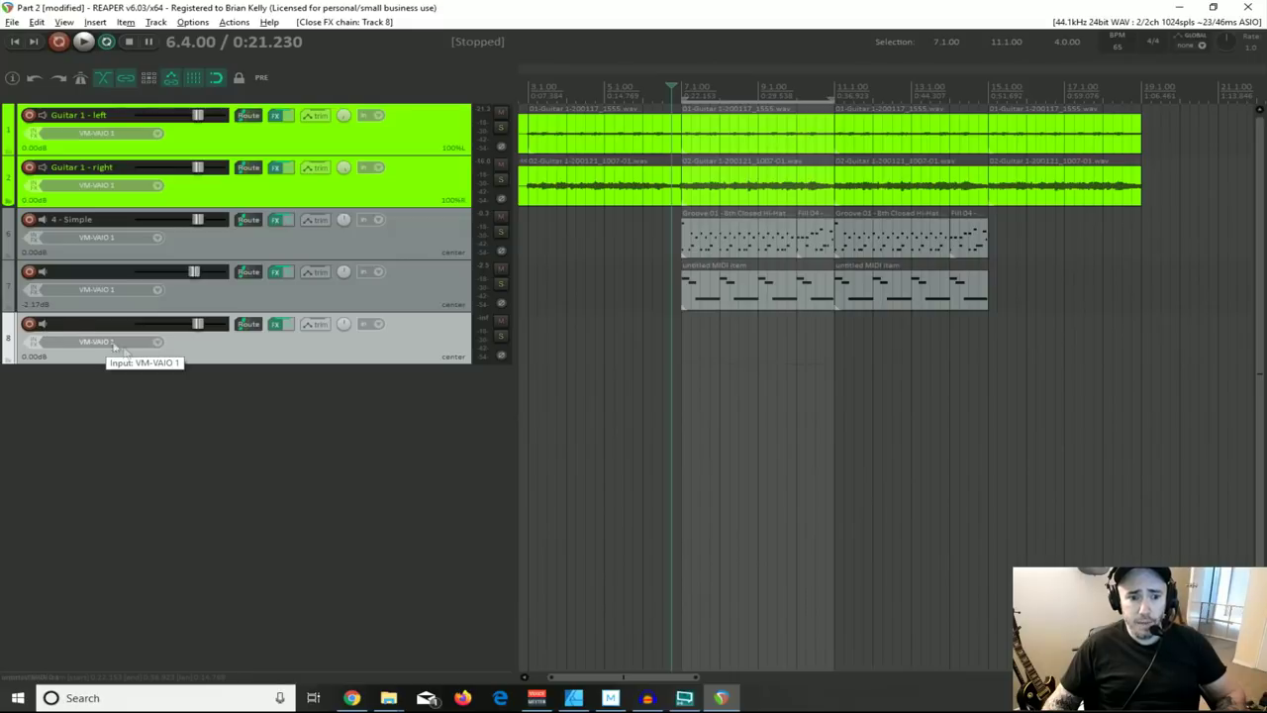
Step: Turn off record monitoring on track 8, record-arm the track, and briefly play the section from bar 6
{"action": "left_click", "coordinate": [42, 325]}
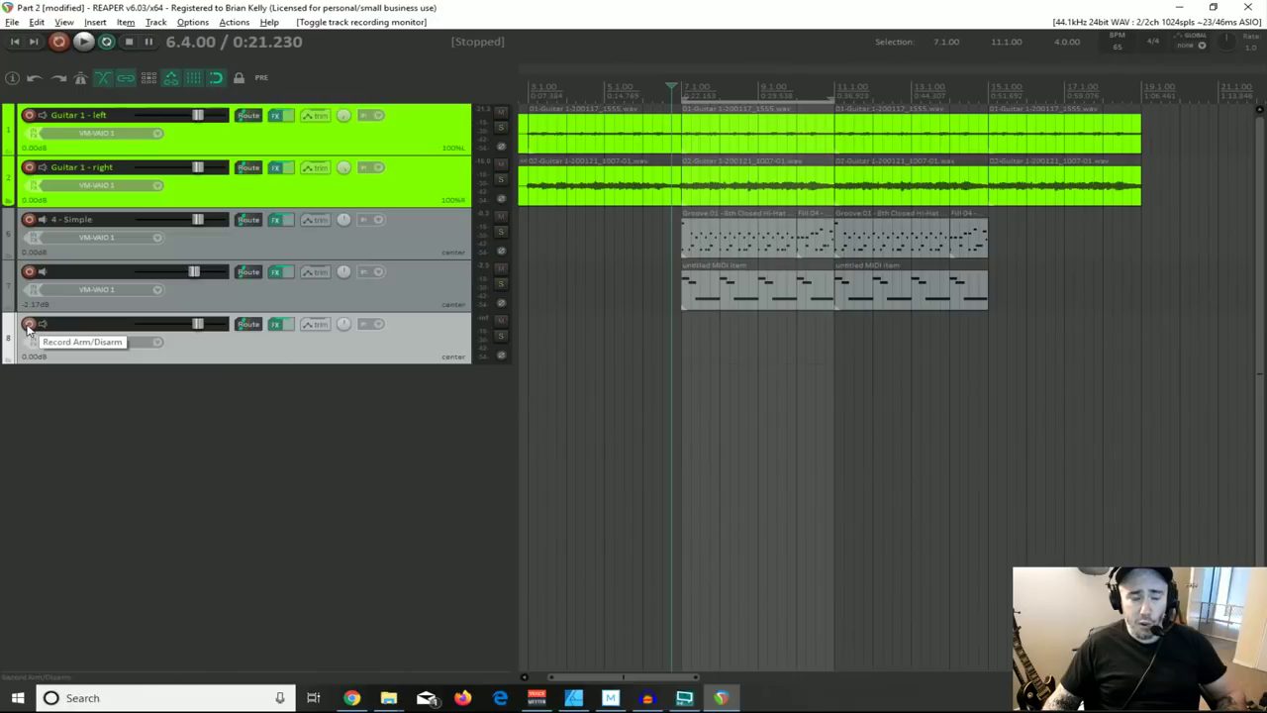
{"action": "left_click", "coordinate": [28, 326]}
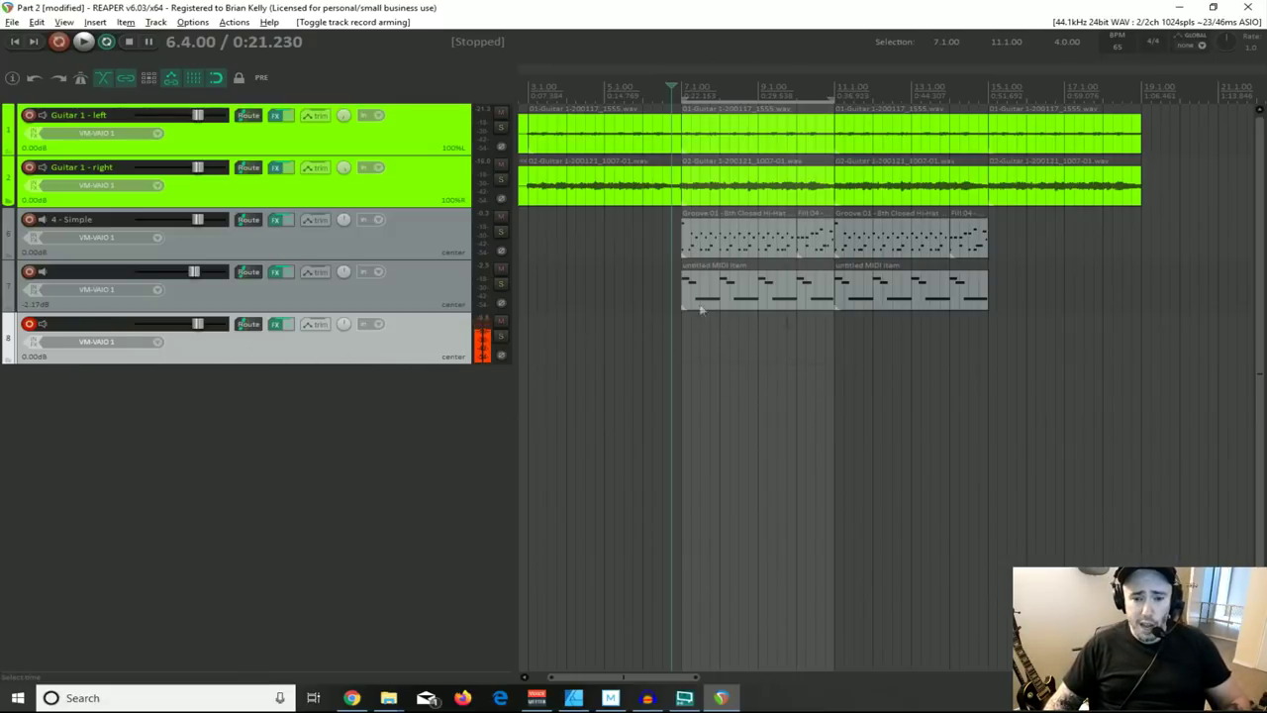
{"action": "left_click", "coordinate": [85, 42]}
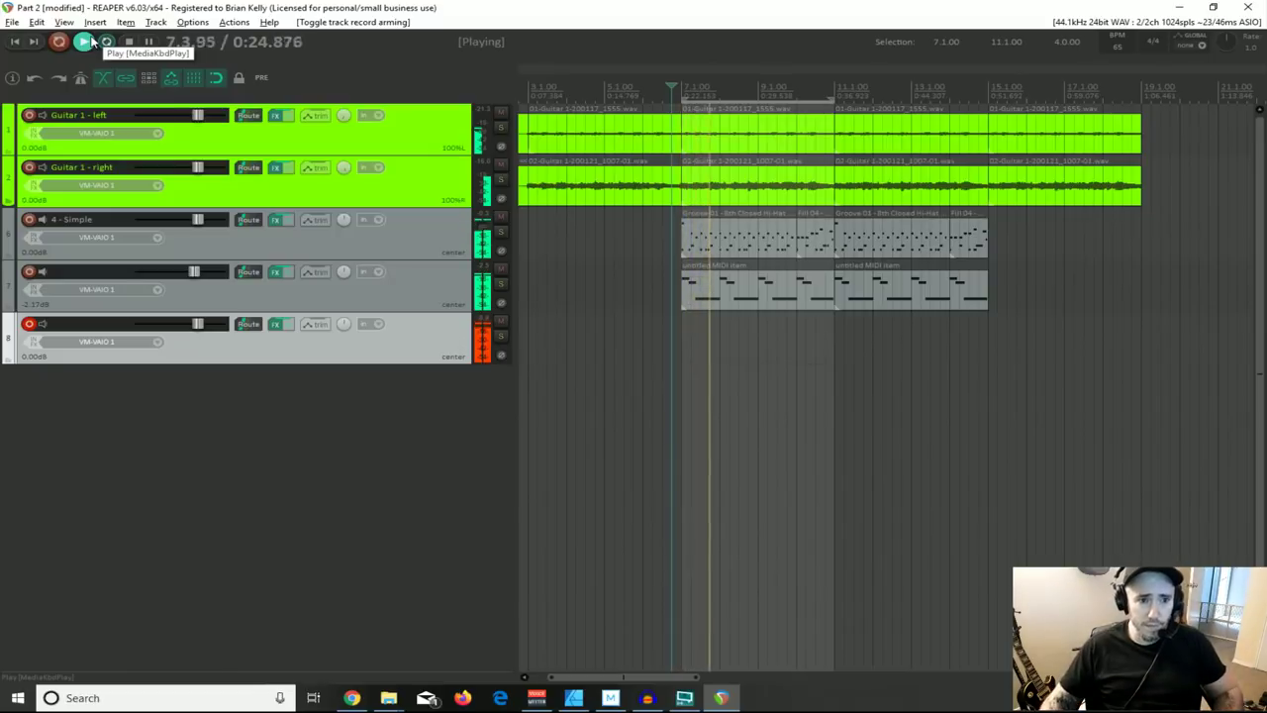
{"action": "left_click", "coordinate": [128, 42]}
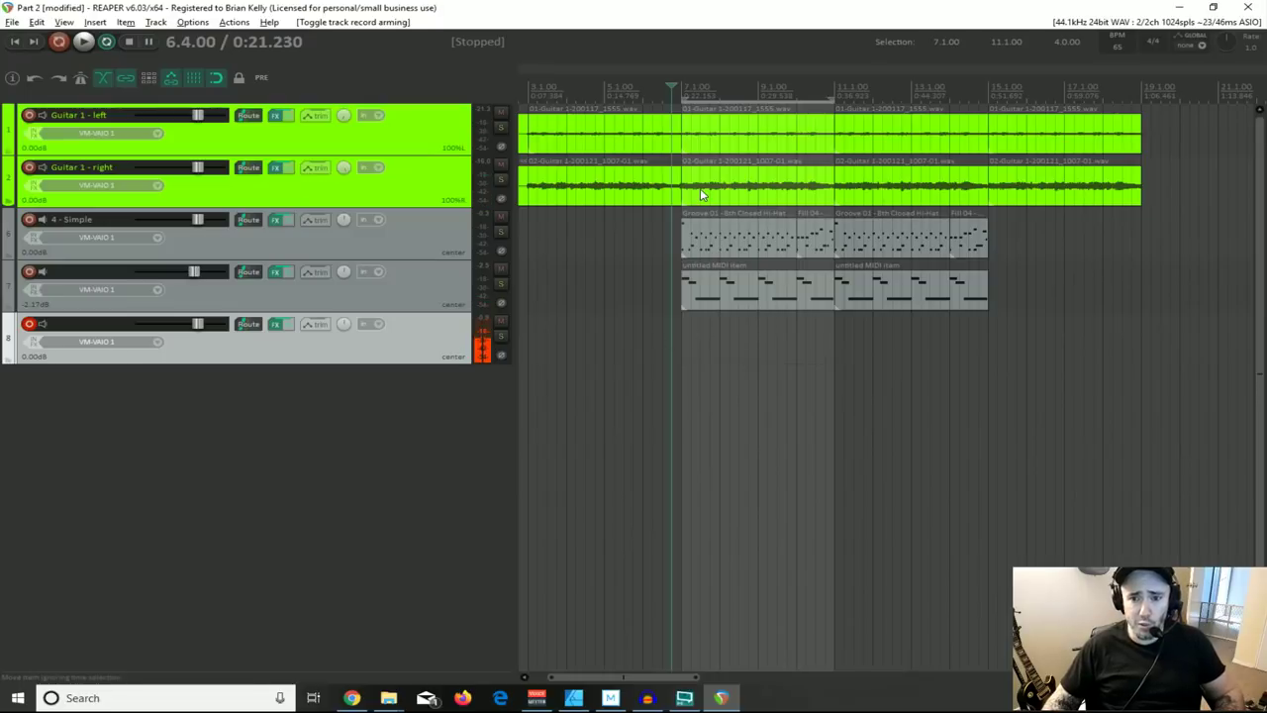
{"action": "left_click", "coordinate": [693, 139]}
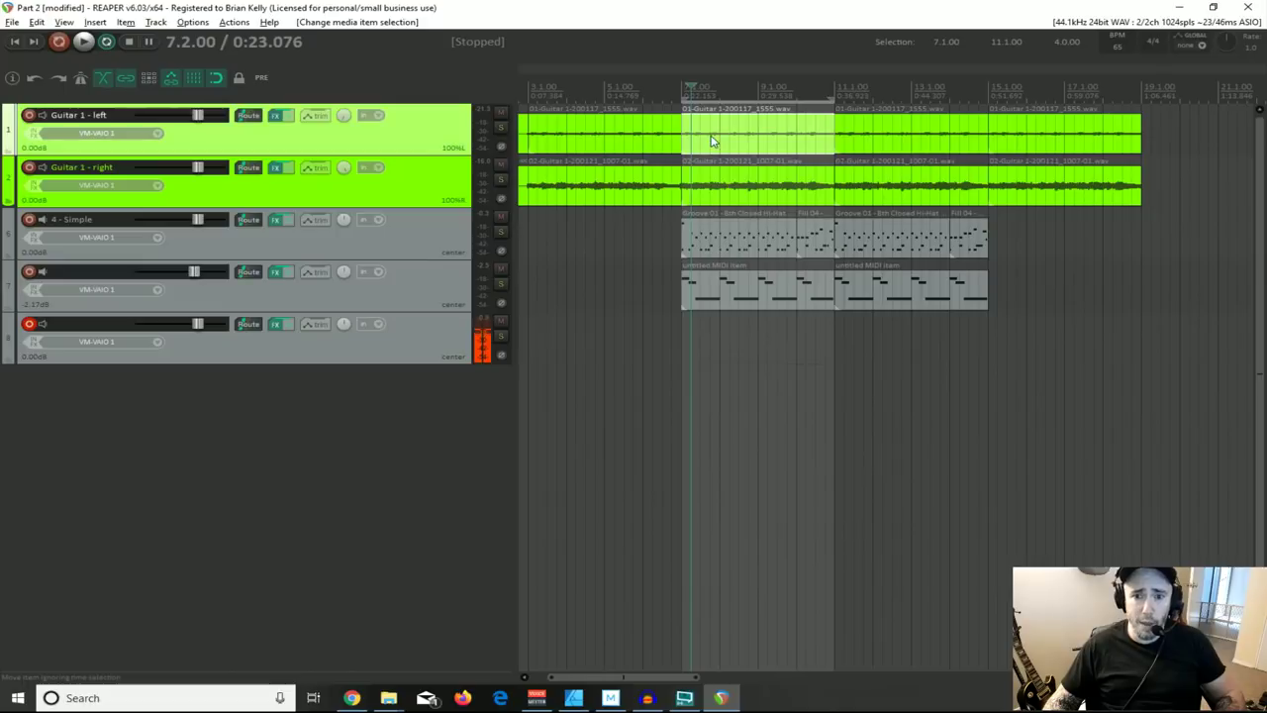
{"action": "double_click", "coordinate": [696, 131]}
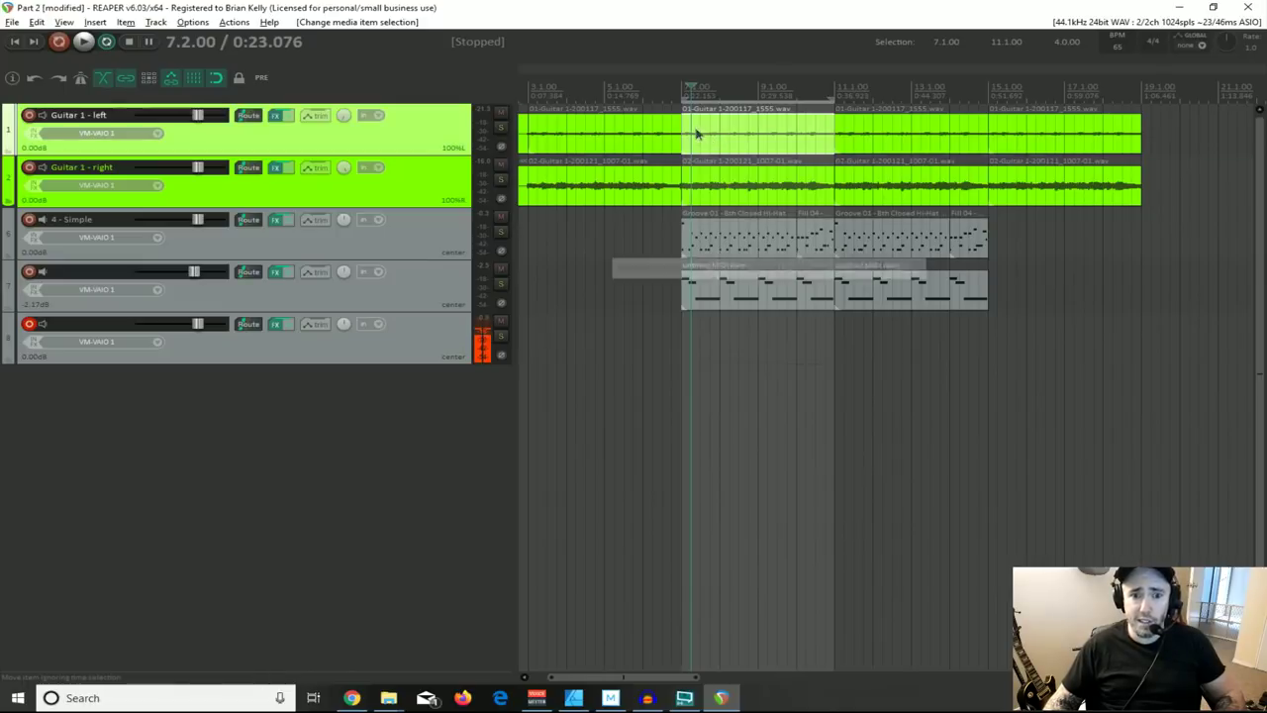
{"action": "left_click", "coordinate": [916, 268]}
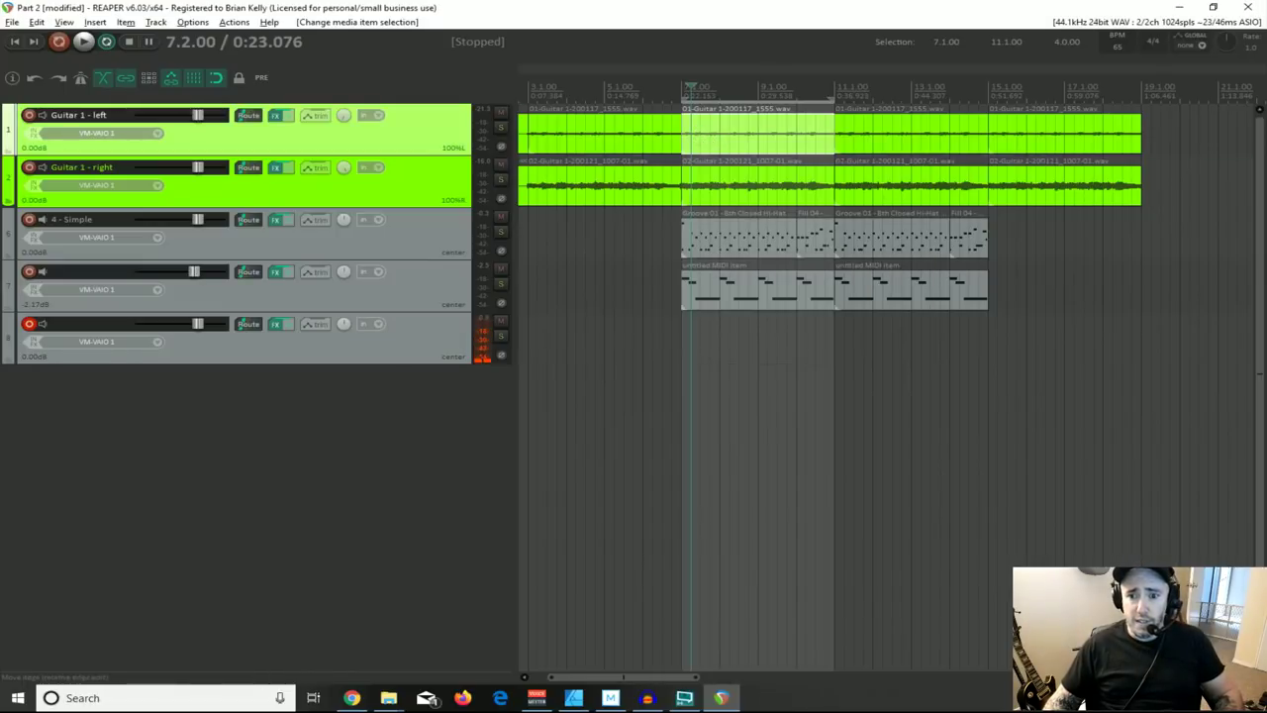
Step: Start playback from bar 7 and add ReaComp (Cockos) after S-Gear 2 on the Guitar 1 - left track
{"action": "left_click", "coordinate": [742, 242]}
{"action": "key", "text": "space"}
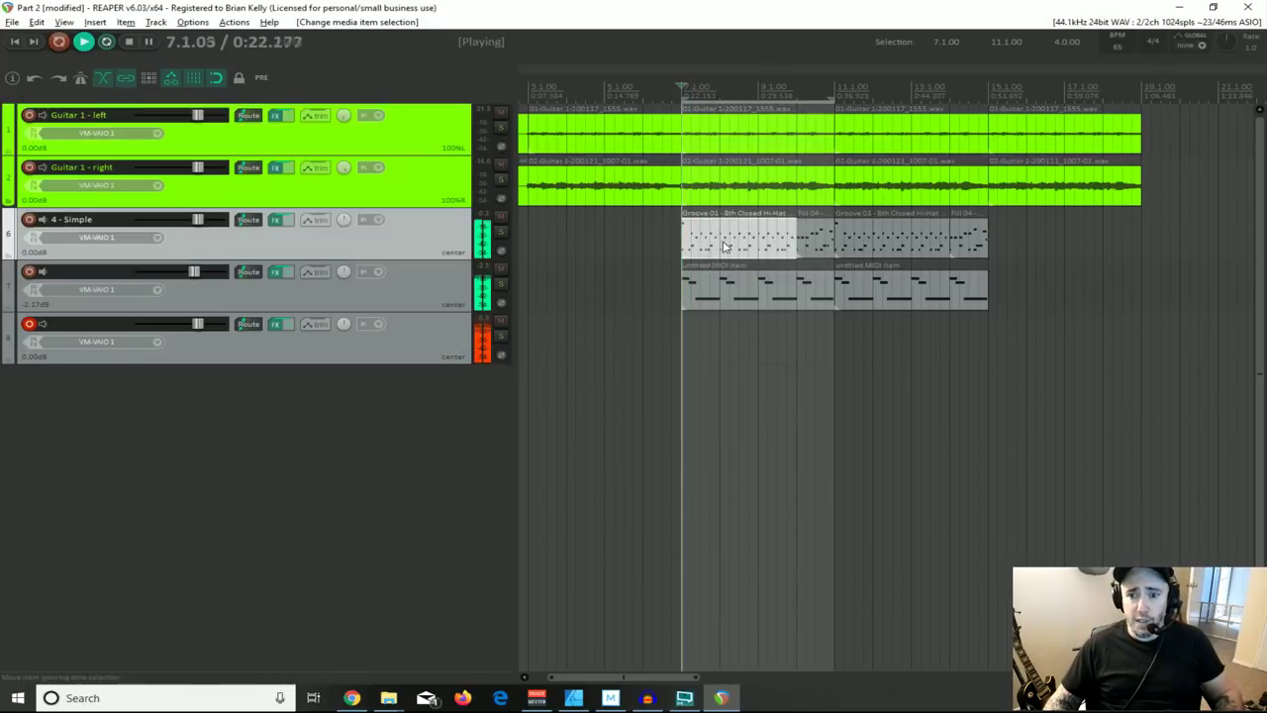
{"action": "left_click", "coordinate": [276, 115]}
{"action": "double_click", "coordinate": [145, 124]}
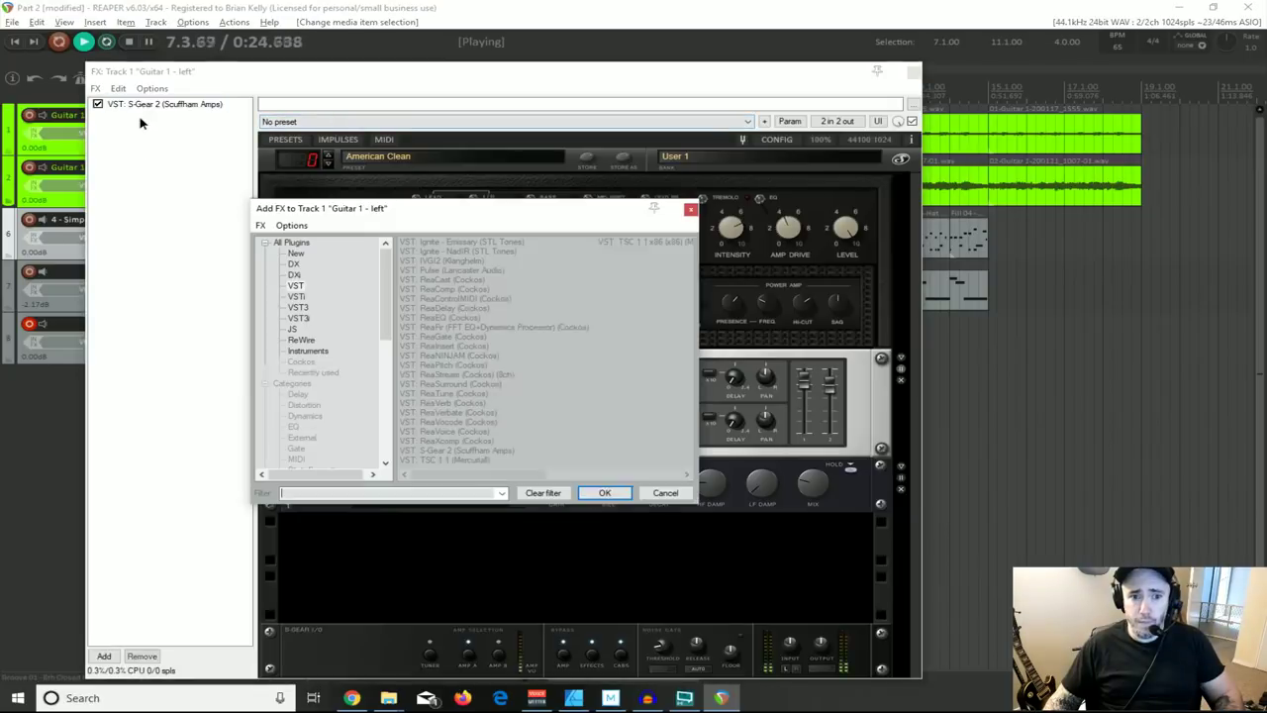
{"action": "left_click", "coordinate": [296, 253]}
{"action": "left_click", "coordinate": [293, 242]}
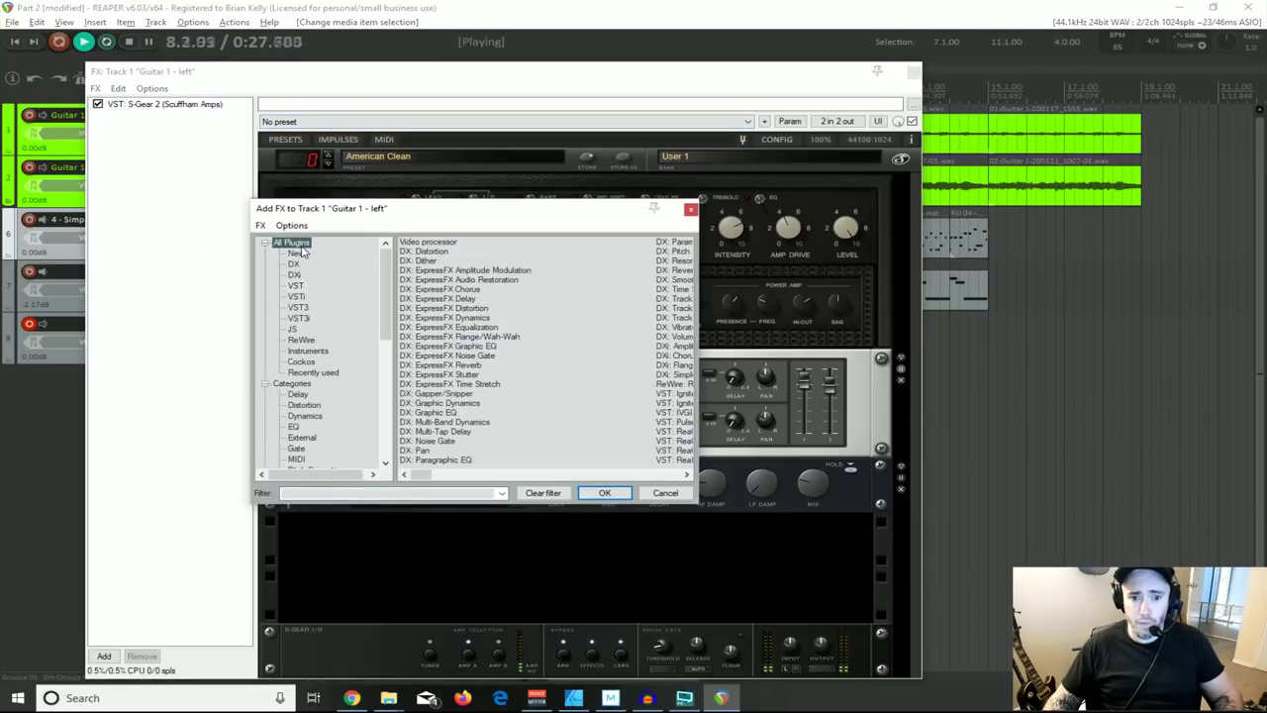
{"action": "left_click", "coordinate": [302, 361]}
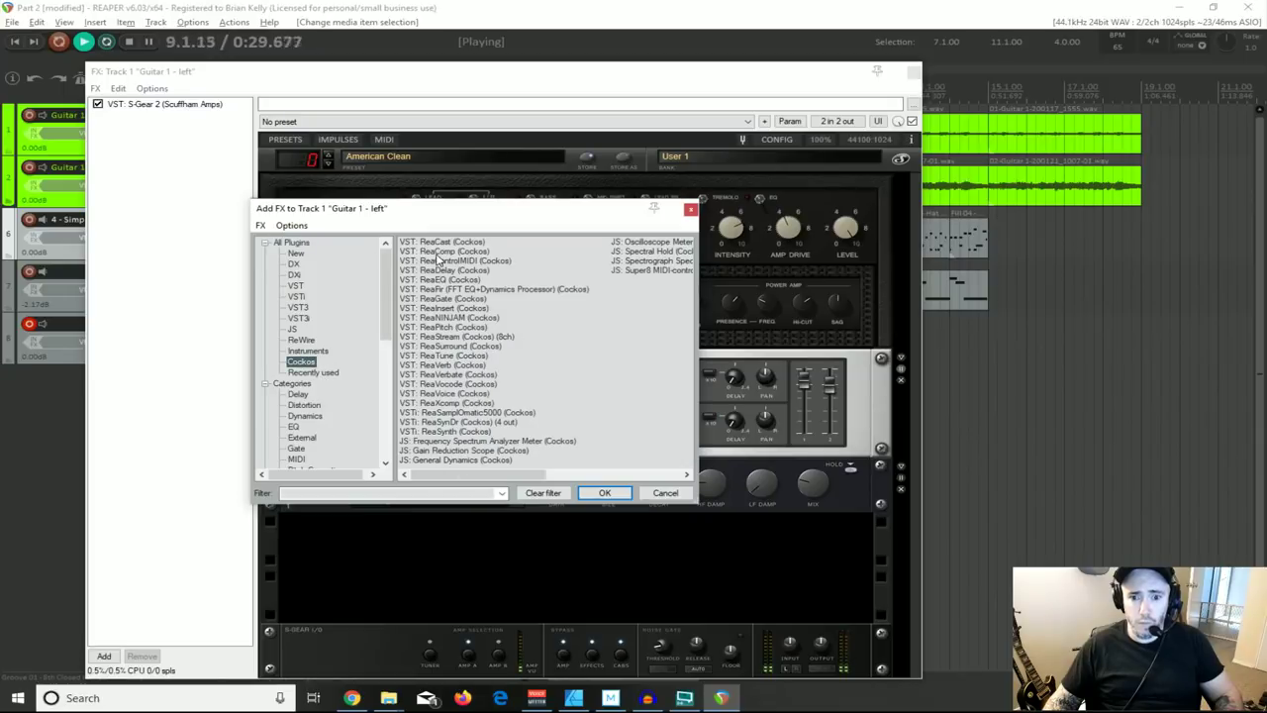
{"action": "double_click", "coordinate": [437, 253]}
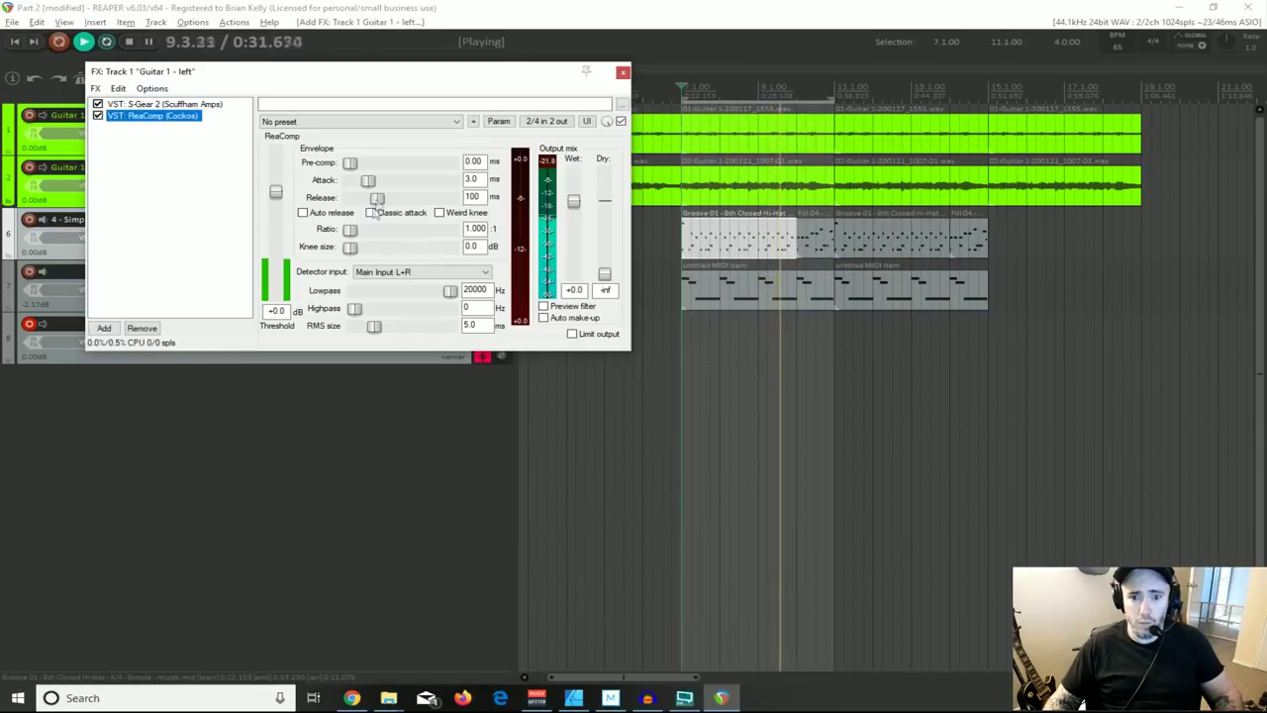
Step: Set ReaComp on Guitar 1 - left to a ratio of 2.63 and a threshold of -35.9 dB, and enable automatic make-up gain
{"action": "left_click_drag", "start_coordinate": [349, 229], "coordinate": [386, 231]}
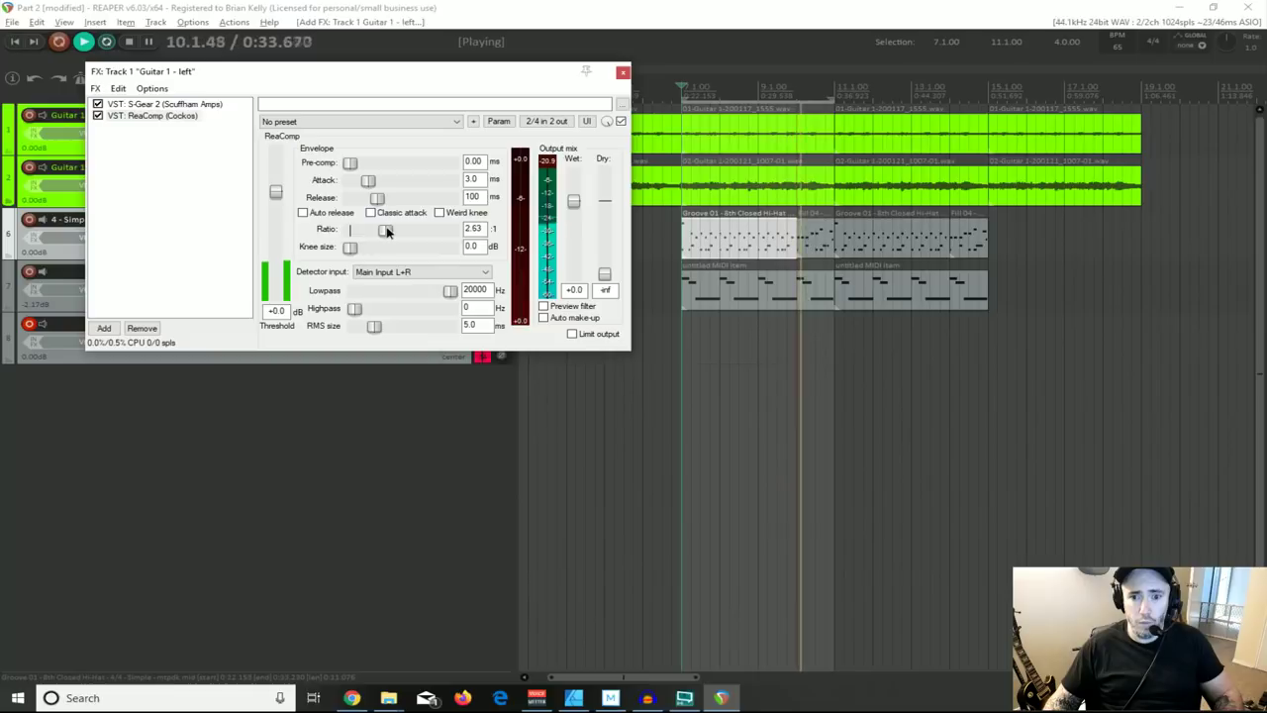
{"action": "left_click_drag", "start_coordinate": [276, 191], "coordinate": [278, 273]}
{"action": "left_click", "coordinate": [544, 318]}
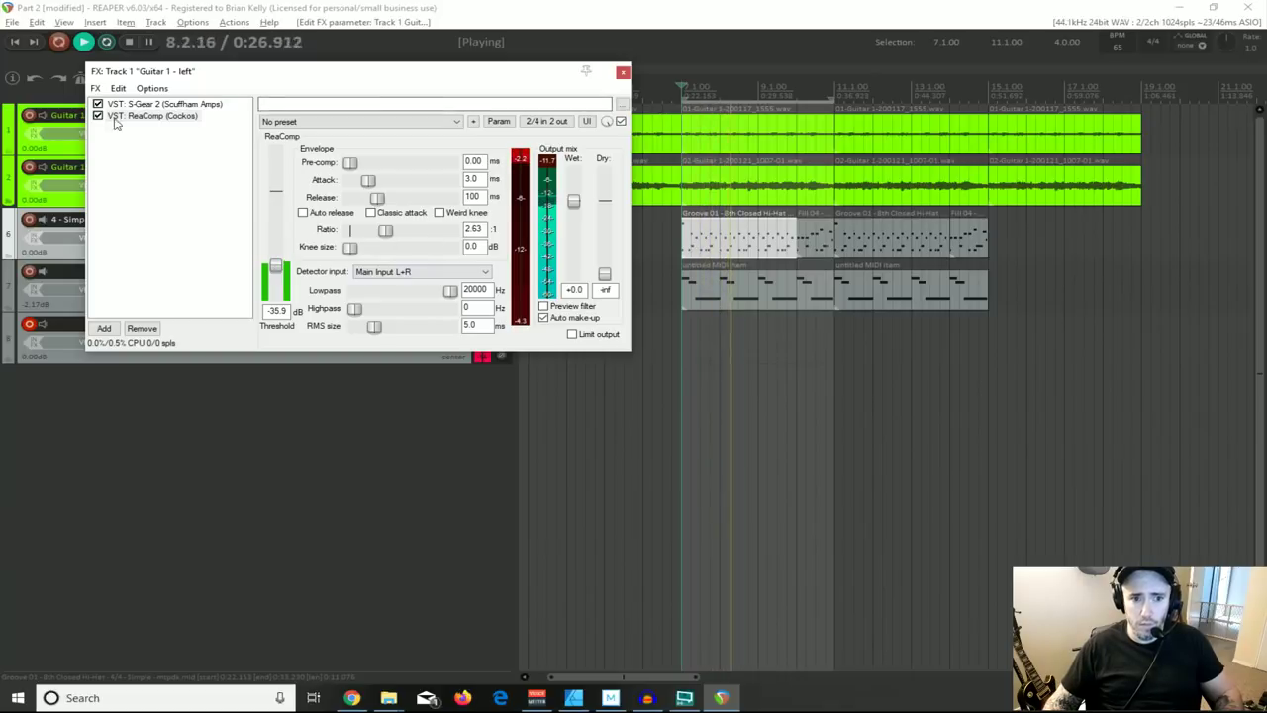
Step: Load the Orange PPC212 V30 Hi-Gn 121+57 impulse into S-Gear 2's Cab1, slave Cab2 to it, and close the effects window
{"action": "left_click", "coordinate": [139, 104]}
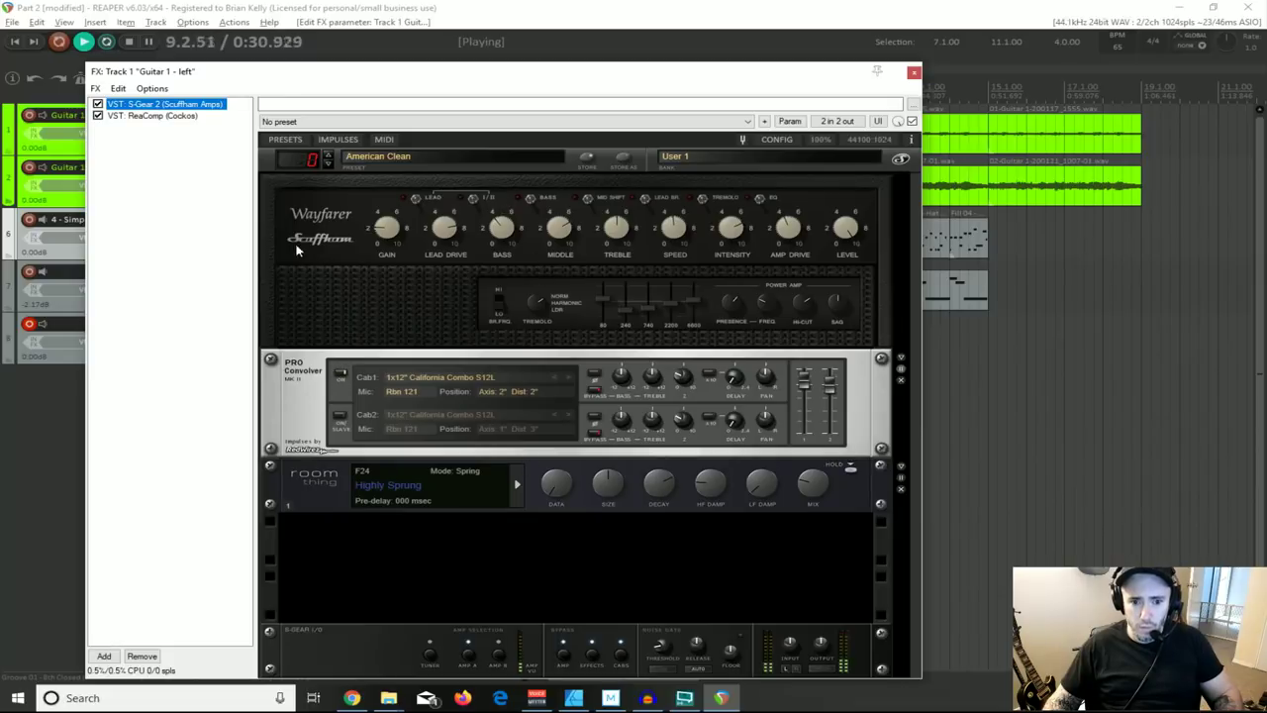
{"action": "left_click", "coordinate": [337, 139]}
{"action": "left_click", "coordinate": [423, 240]}
{"action": "left_click", "coordinate": [549, 420]}
{"action": "left_click", "coordinate": [544, 420]}
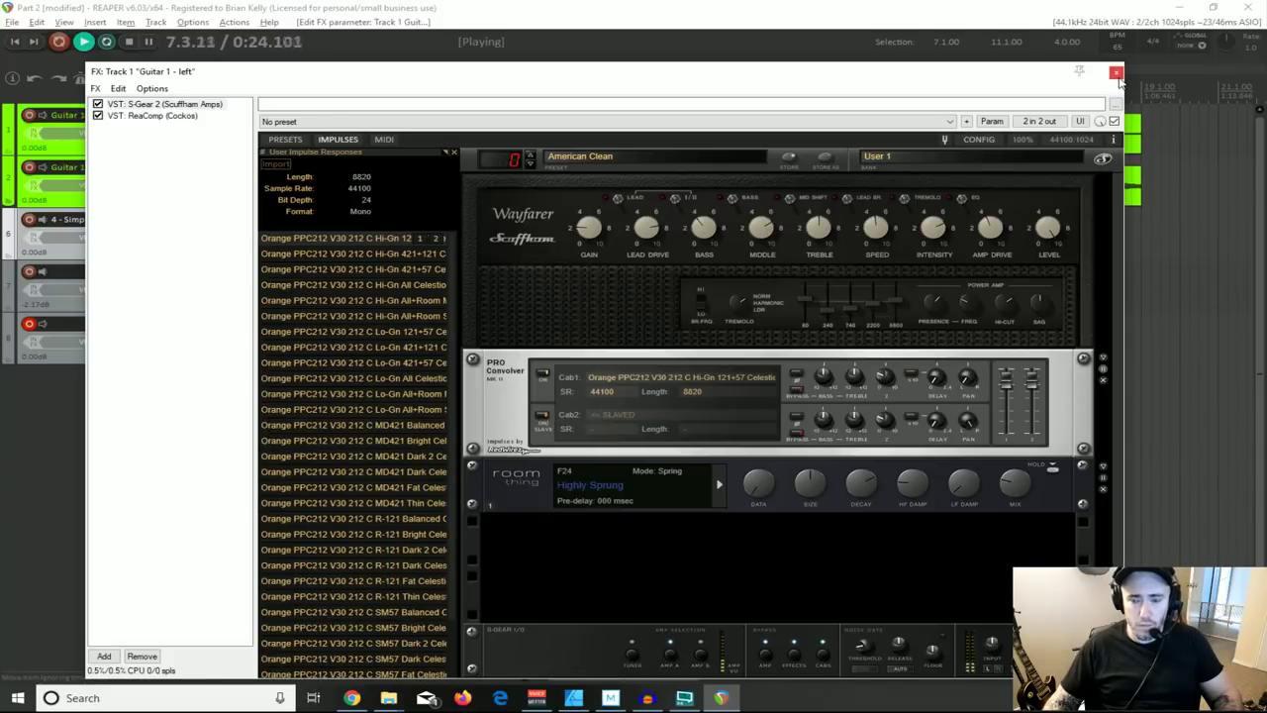
{"action": "left_click", "coordinate": [1117, 73]}
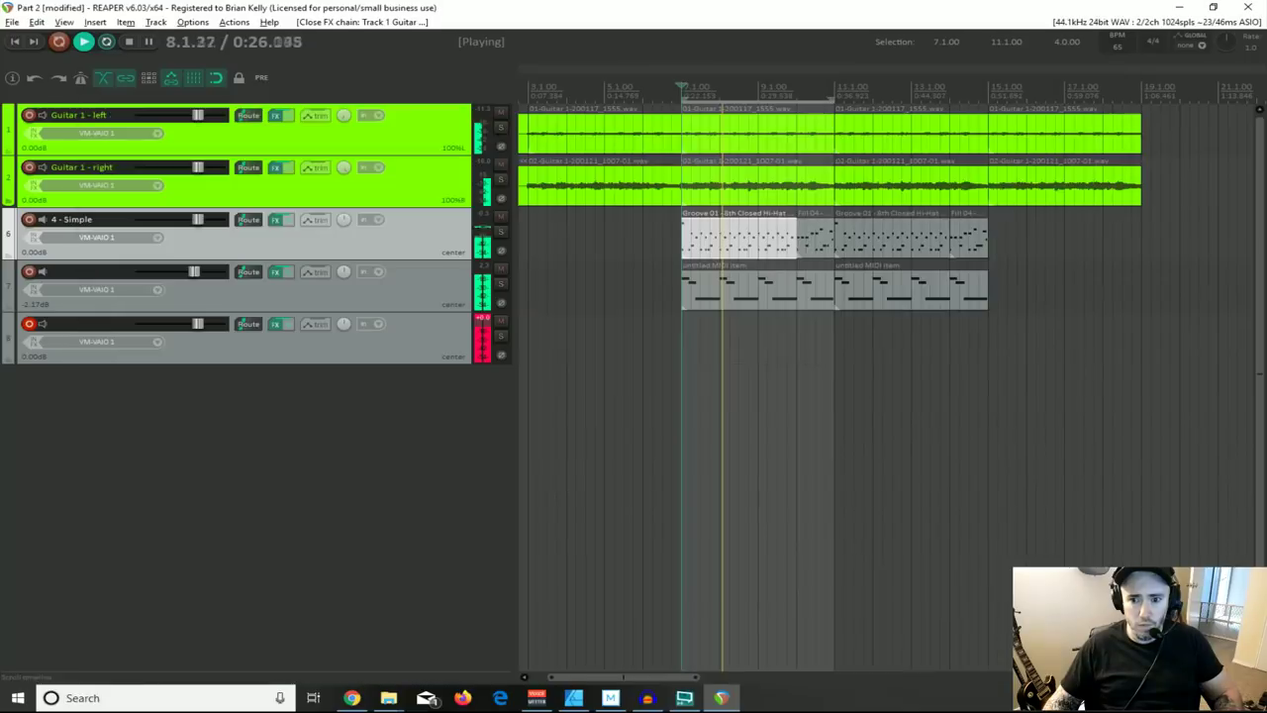
Step: Stop playback, clear the time selection, and delete the empty track 8
{"action": "key", "text": "space"}
{"action": "key", "text": "Escape"}
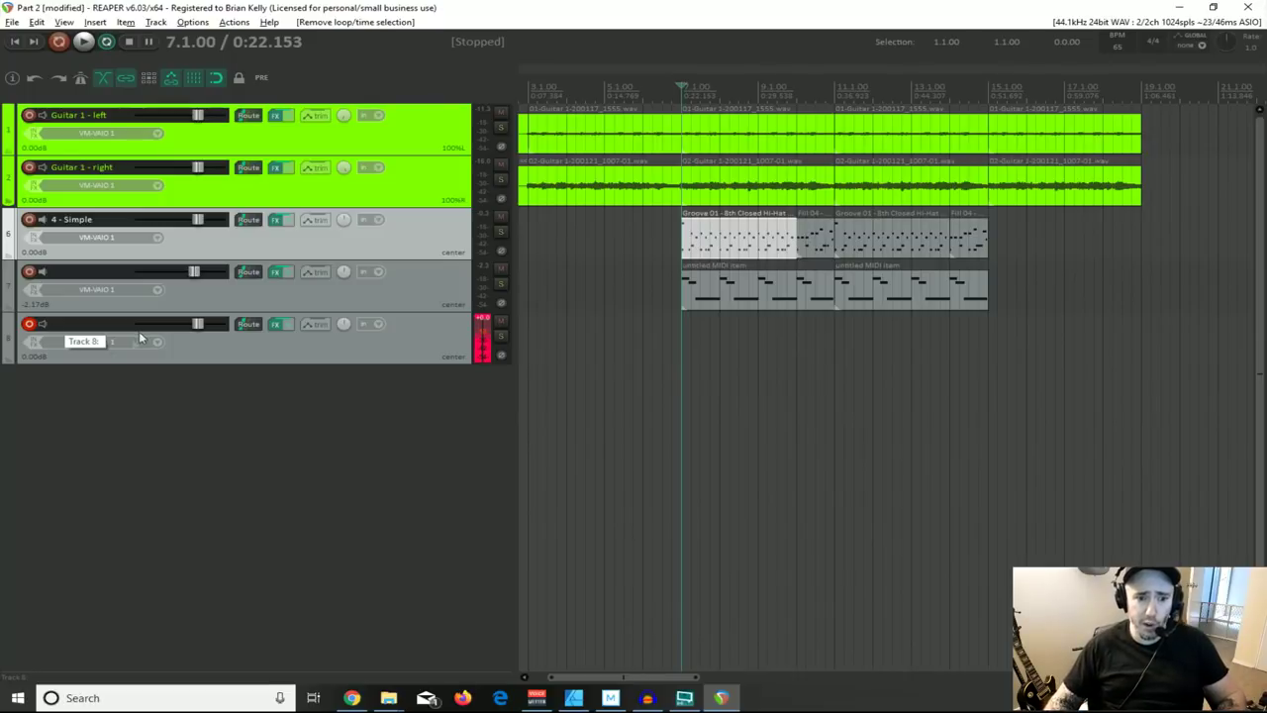
{"action": "left_click", "coordinate": [361, 358]}
{"action": "key", "text": "Delete"}
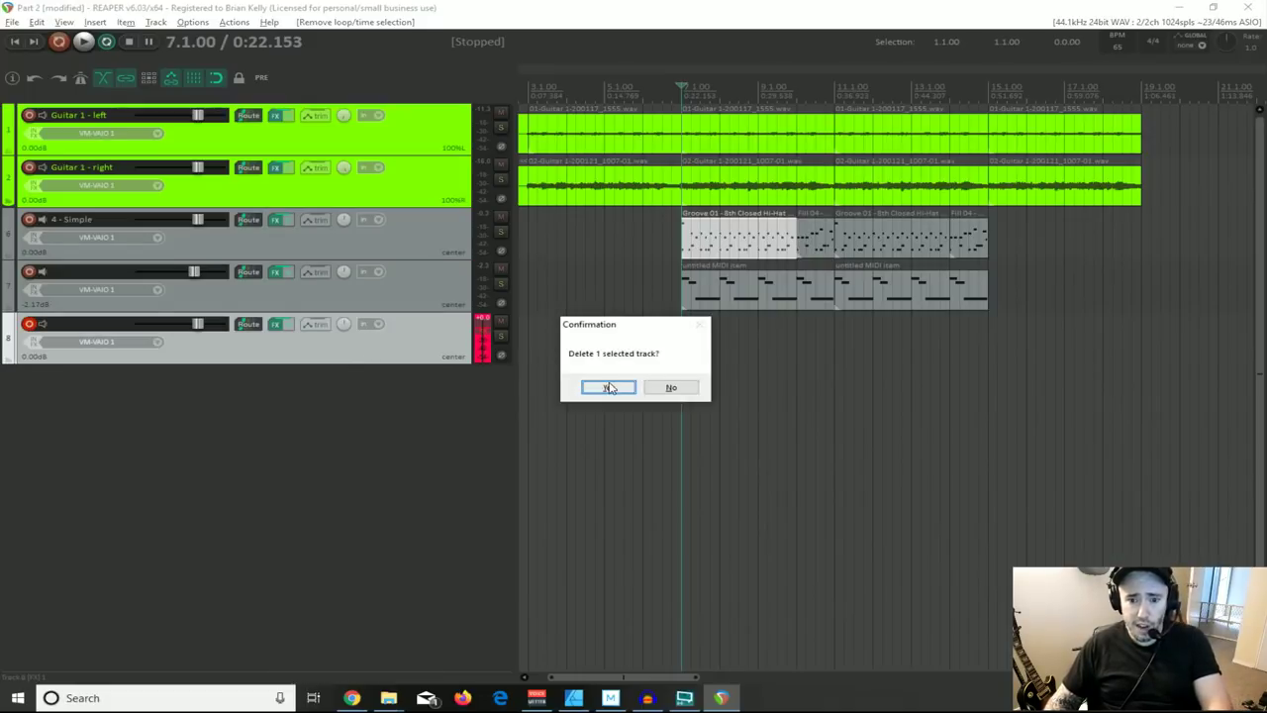
{"action": "left_click", "coordinate": [605, 385]}
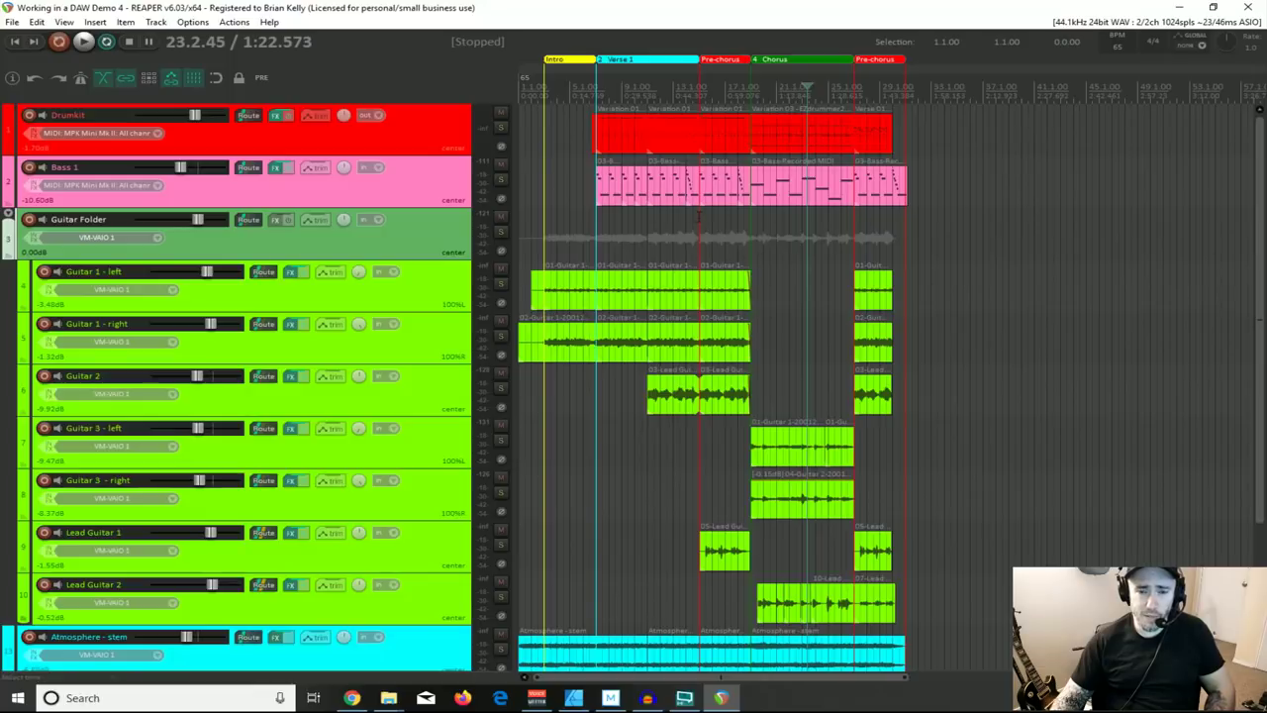
Step: Show the mixer beside the track list and adjust its width to a single channel strip
{"action": "mouse_move", "coordinate": [1262, 285]}
{"action": "left_mouse_down"}
{"action": "mouse_move", "coordinate": [1262, 306]}
{"action": "mouse_move", "coordinate": [1262, 283]}
{"action": "left_mouse_up"}
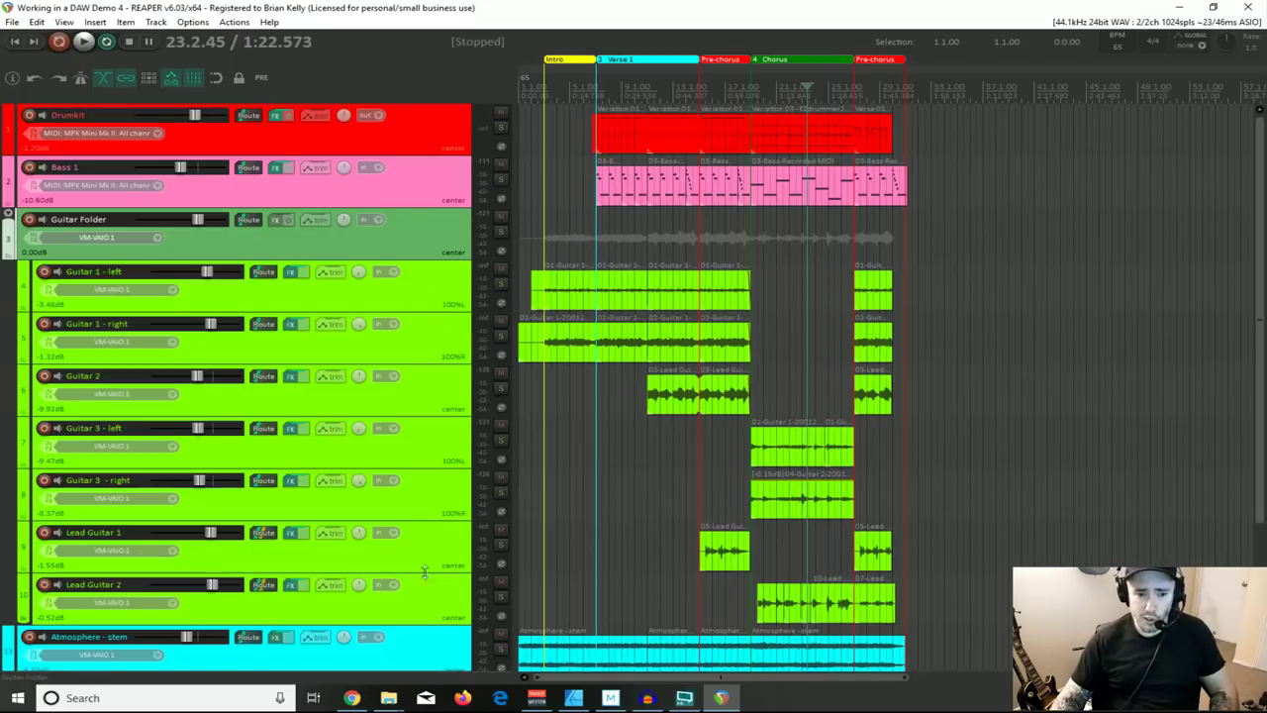
{"action": "scroll", "coordinate": [410, 421], "scroll_direction": "down", "scroll_amount": 3}
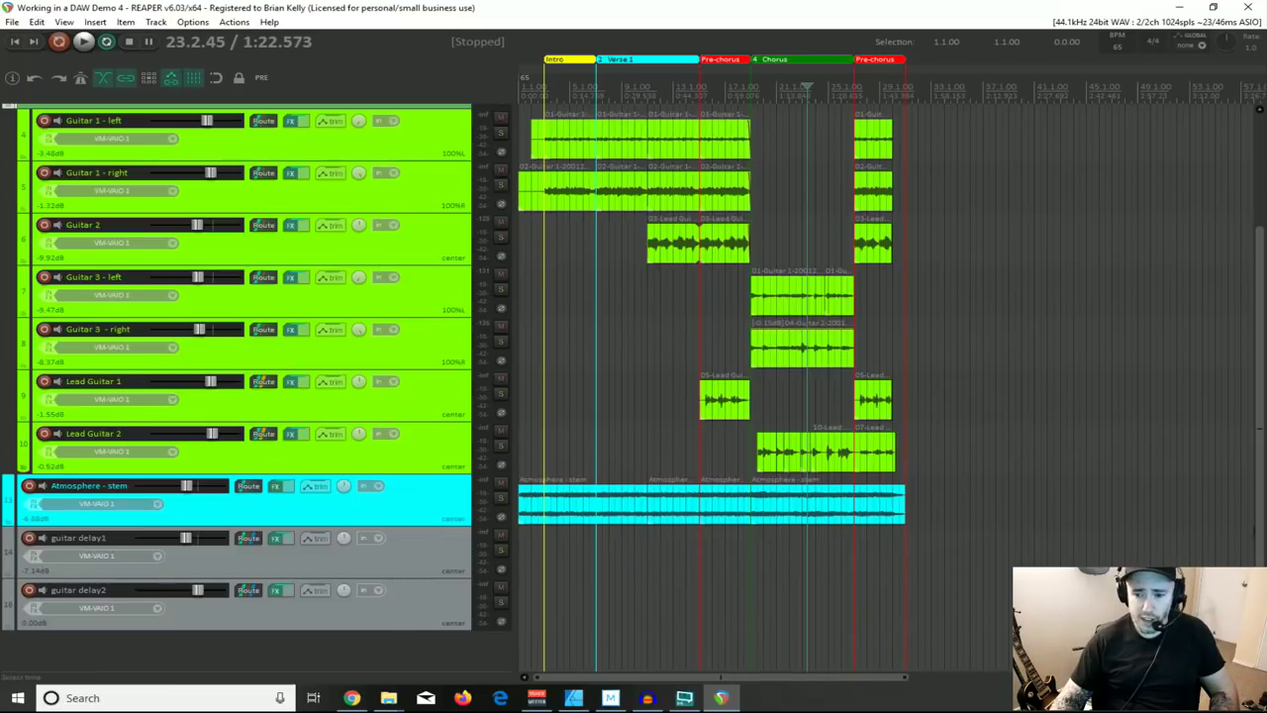
{"action": "scroll", "coordinate": [237, 396], "scroll_direction": "up", "scroll_amount": 3}
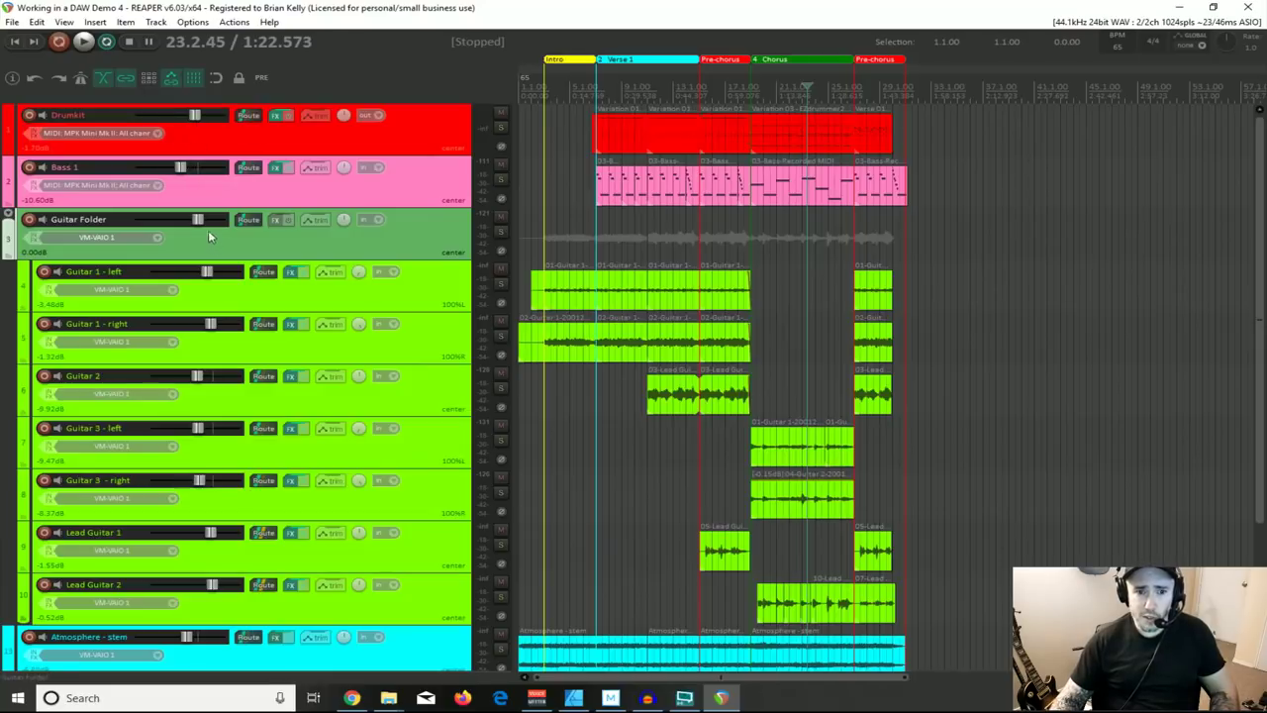
{"action": "left_click", "coordinate": [63, 22]}
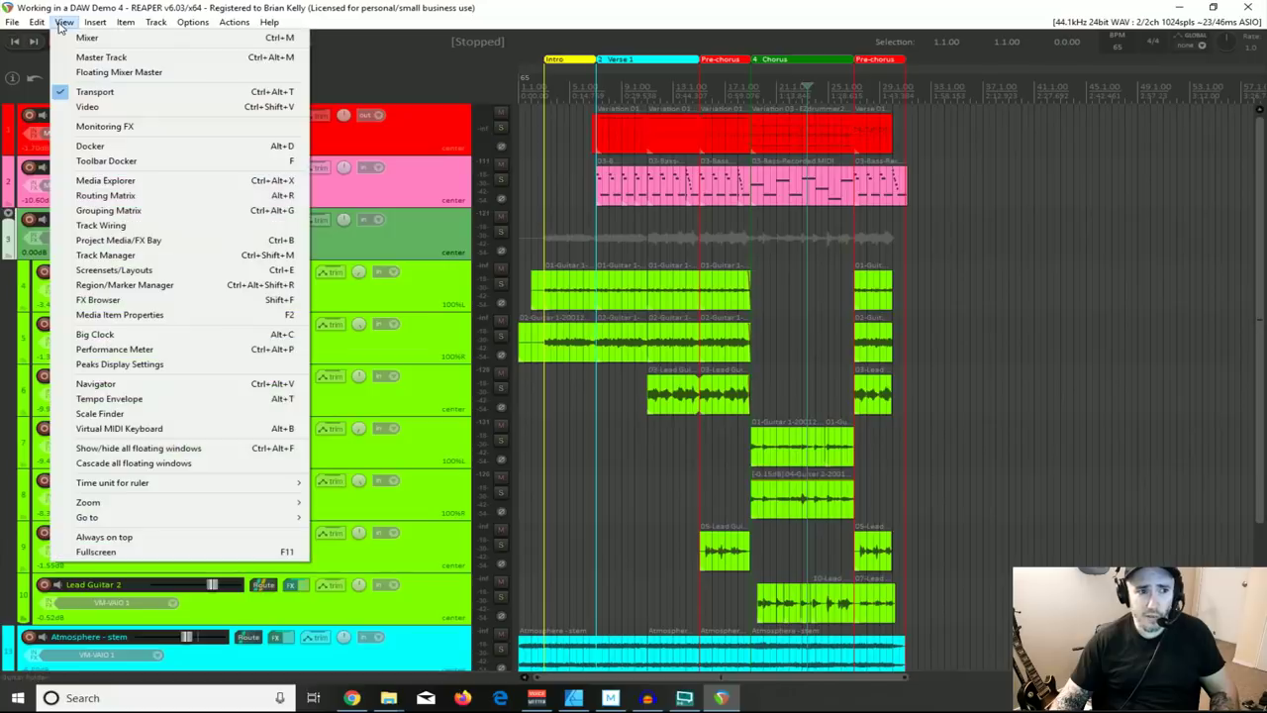
{"action": "left_click", "coordinate": [85, 39]}
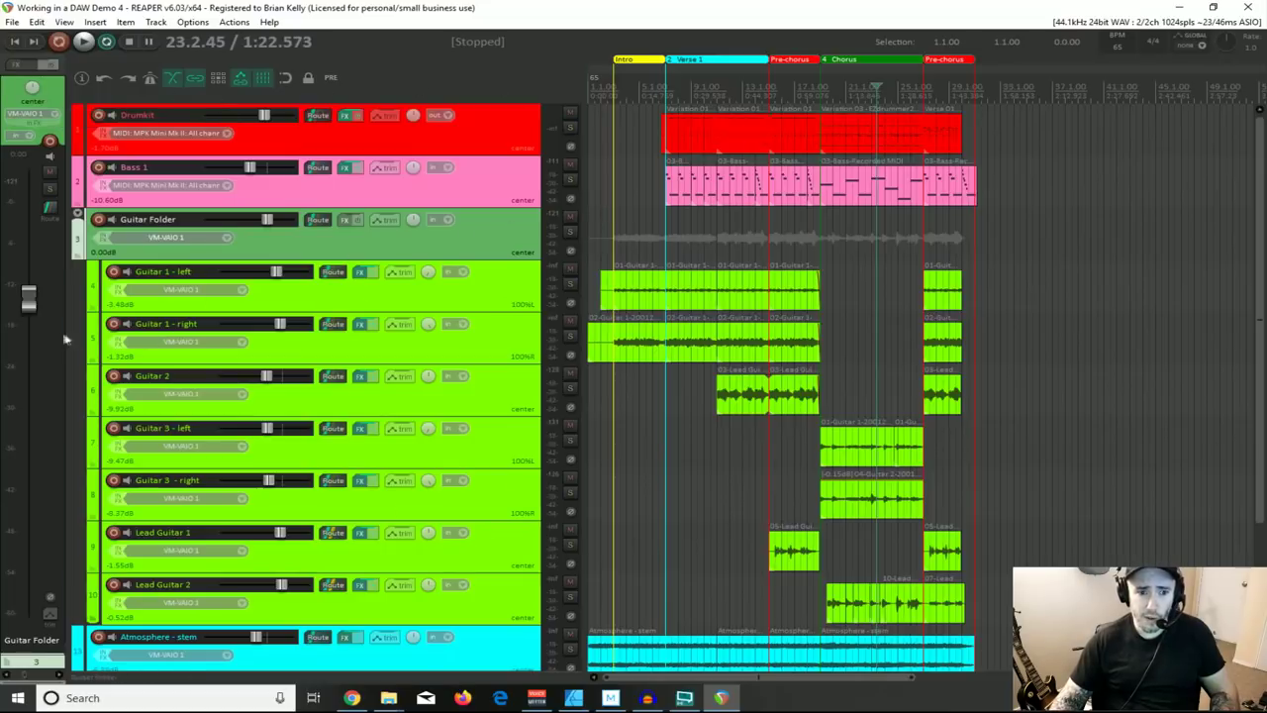
{"action": "left_click_drag", "start_coordinate": [63, 333], "coordinate": [51, 293]}
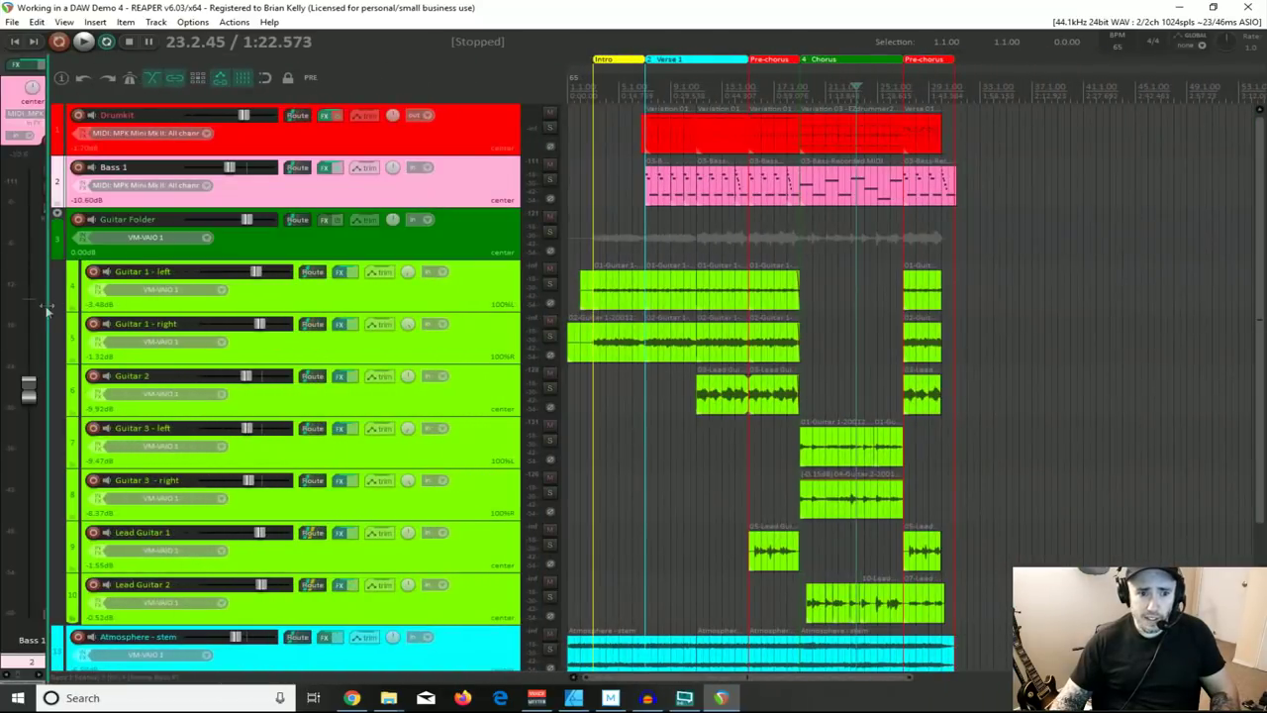
{"action": "mouse_move", "coordinate": [50, 305]}
{"action": "left_mouse_down"}
{"action": "mouse_move", "coordinate": [117, 306]}
{"action": "mouse_move", "coordinate": [69, 305]}
{"action": "left_mouse_up"}
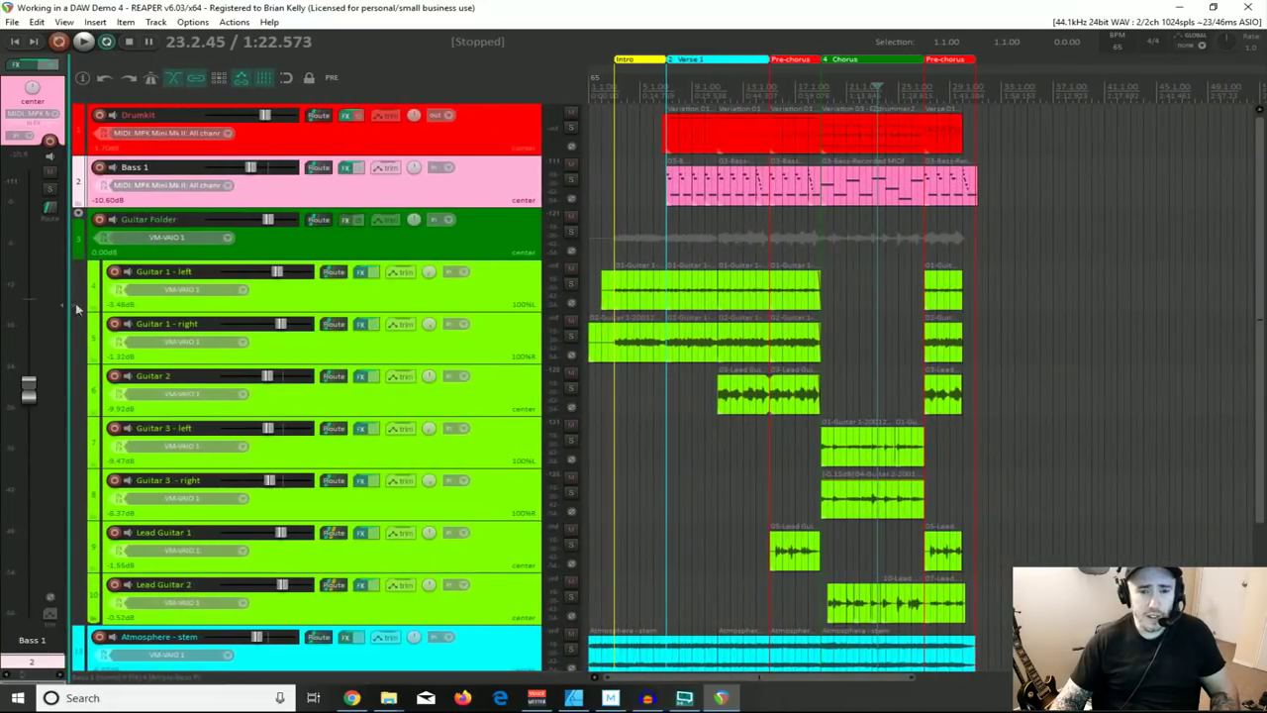
Step: View the mixer strips of the Guitar Folder, Guitar 1 - left, Guitar 2 and Atmosphere - stem tracks, and briefly show the full mixer
{"action": "left_click", "coordinate": [478, 238]}
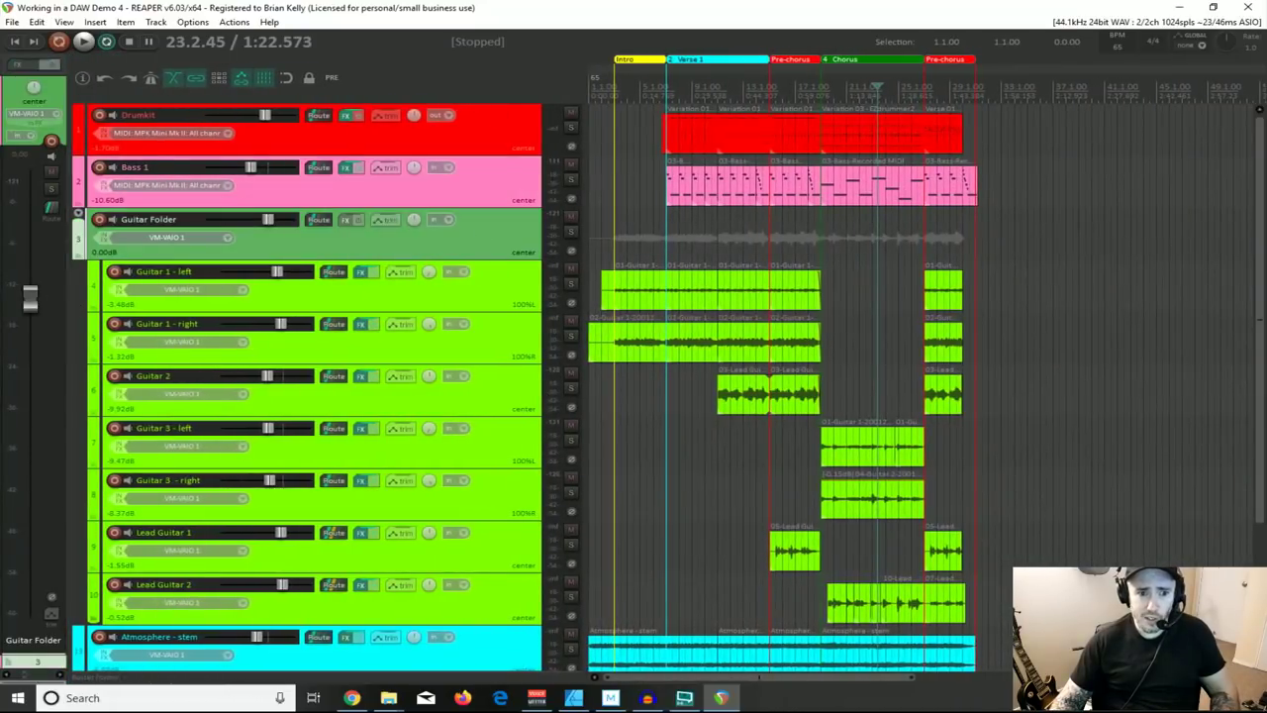
{"action": "left_click", "coordinate": [467, 295]}
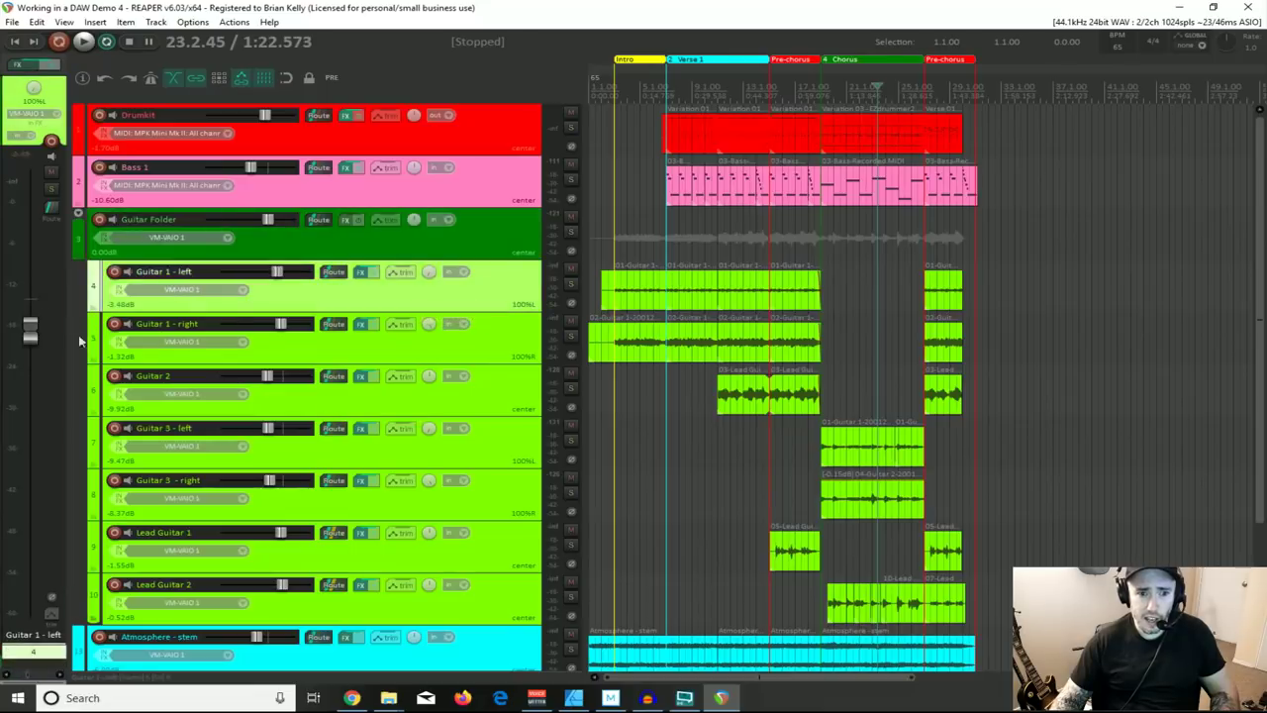
{"action": "left_click", "coordinate": [481, 401]}
{"action": "left_click", "coordinate": [495, 649]}
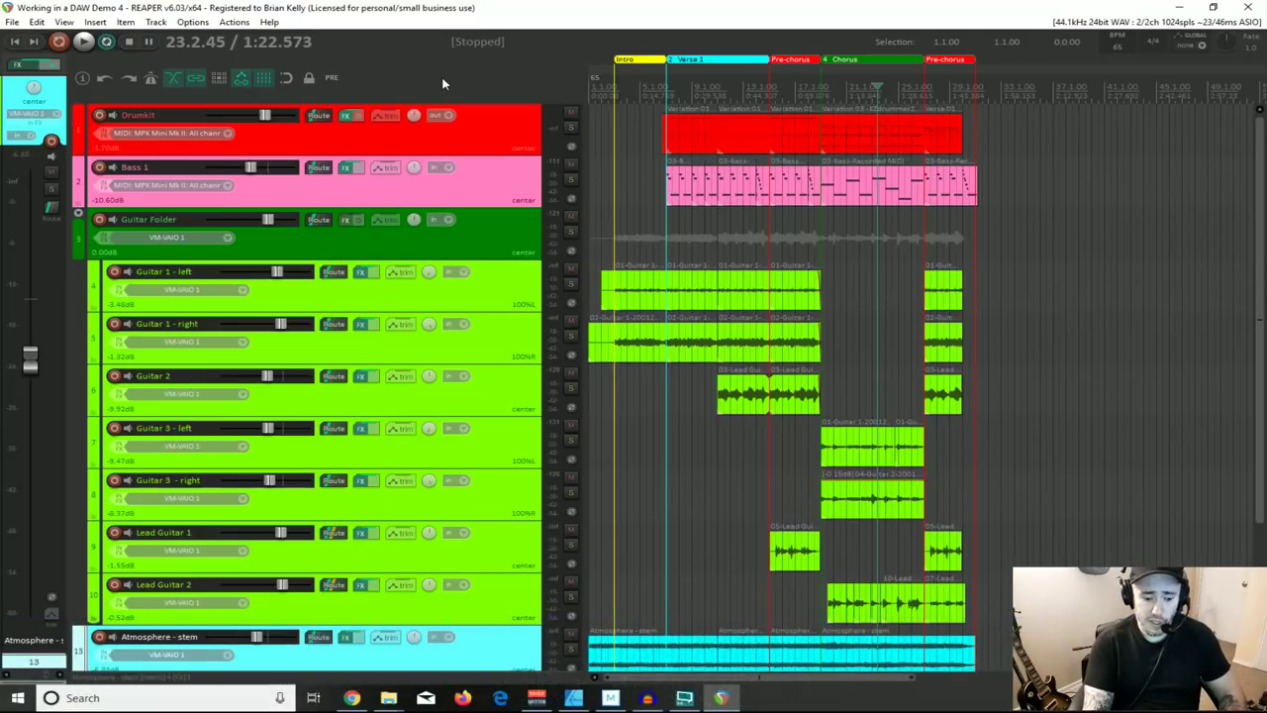
{"action": "key", "text": "ctrl+m"}
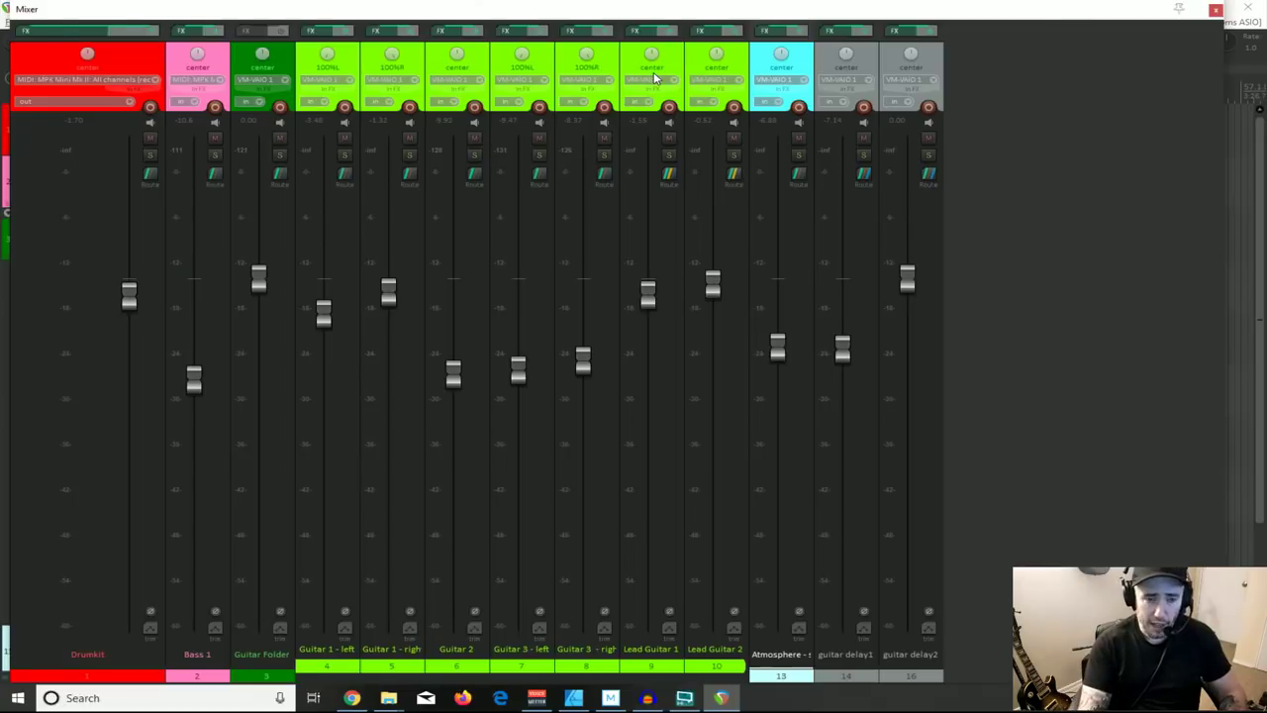
{"action": "key", "text": "ctrl+m"}
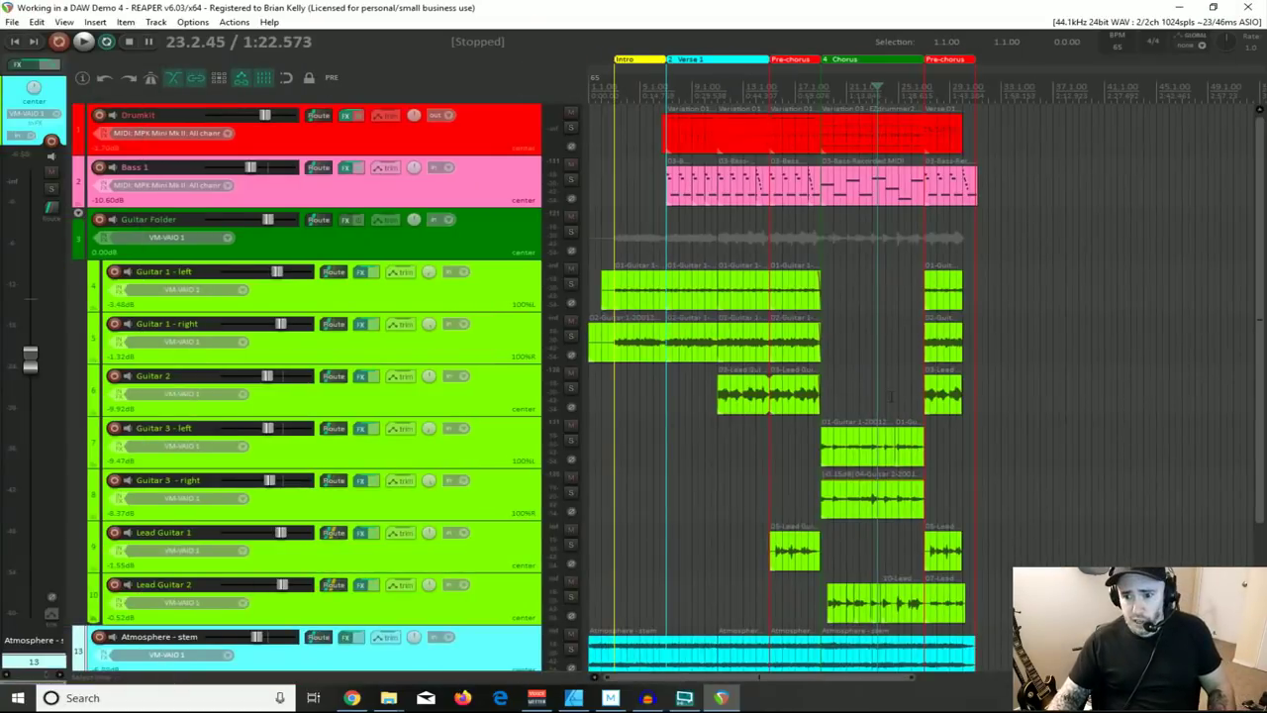
Step: Turn on snapping and make a time selection over the last pre-chorus from 27.1.00 to 30.1.00
{"action": "left_click", "coordinate": [919, 389]}
{"action": "scroll", "coordinate": [919, 389], "scroll_direction": "up", "scroll_amount": 5}
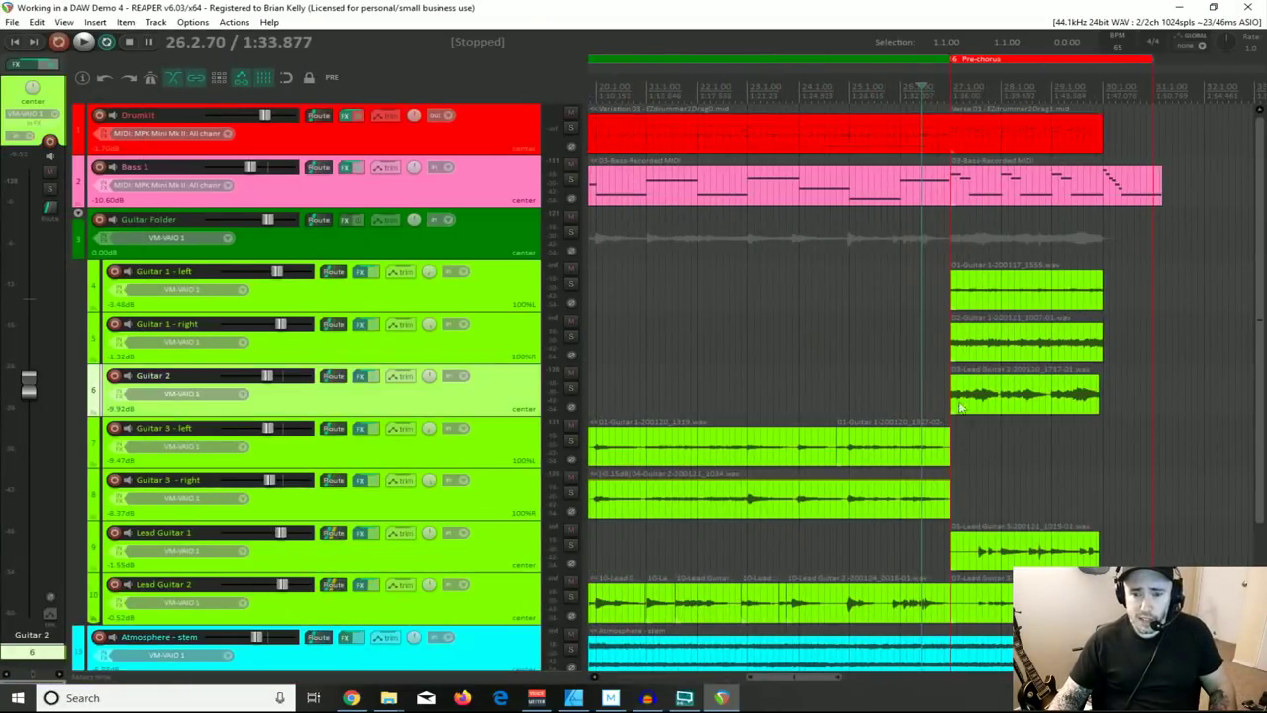
{"action": "left_click", "coordinate": [285, 79]}
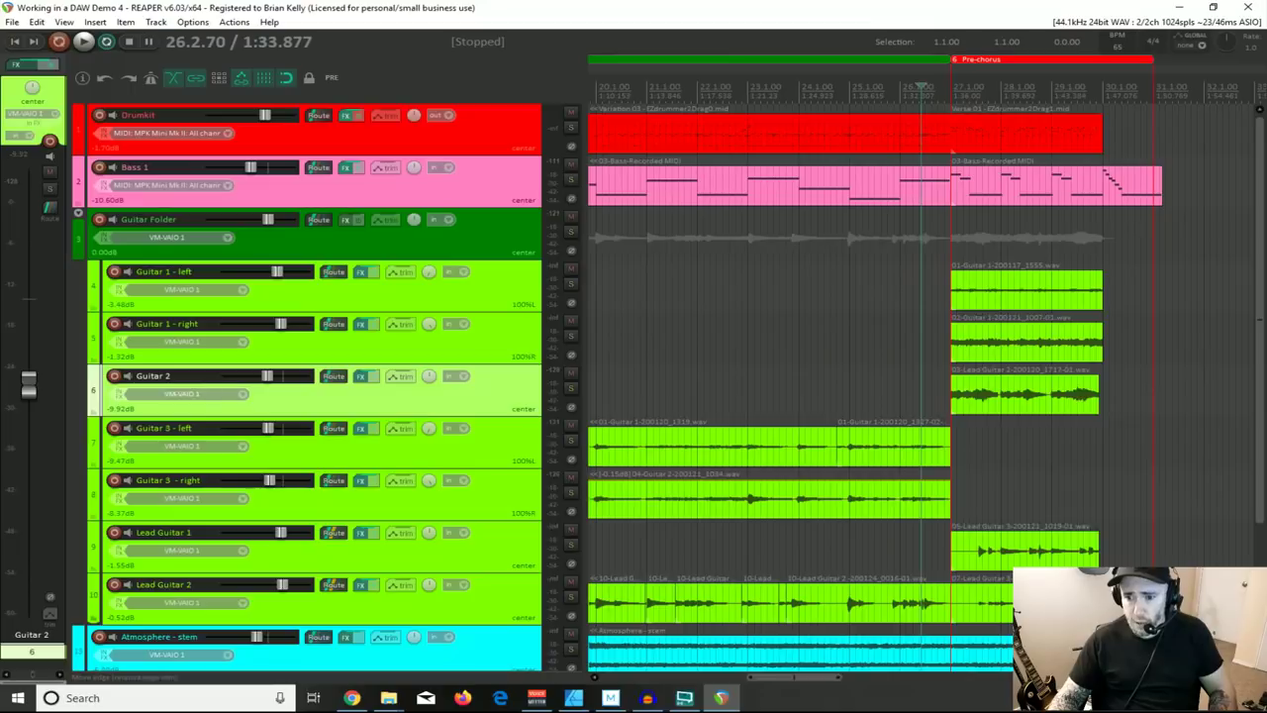
{"action": "scroll", "coordinate": [977, 453], "scroll_direction": "up", "scroll_amount": 2}
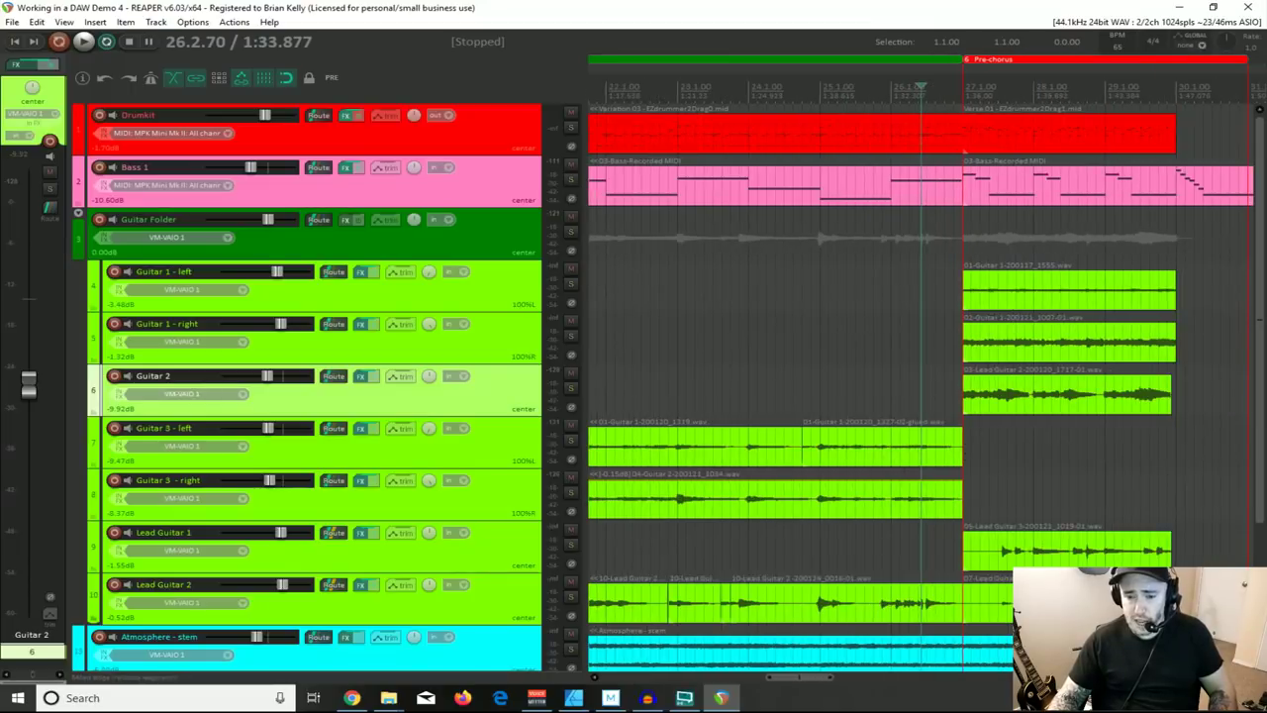
{"action": "scroll", "coordinate": [970, 443], "scroll_direction": "up", "scroll_amount": 2}
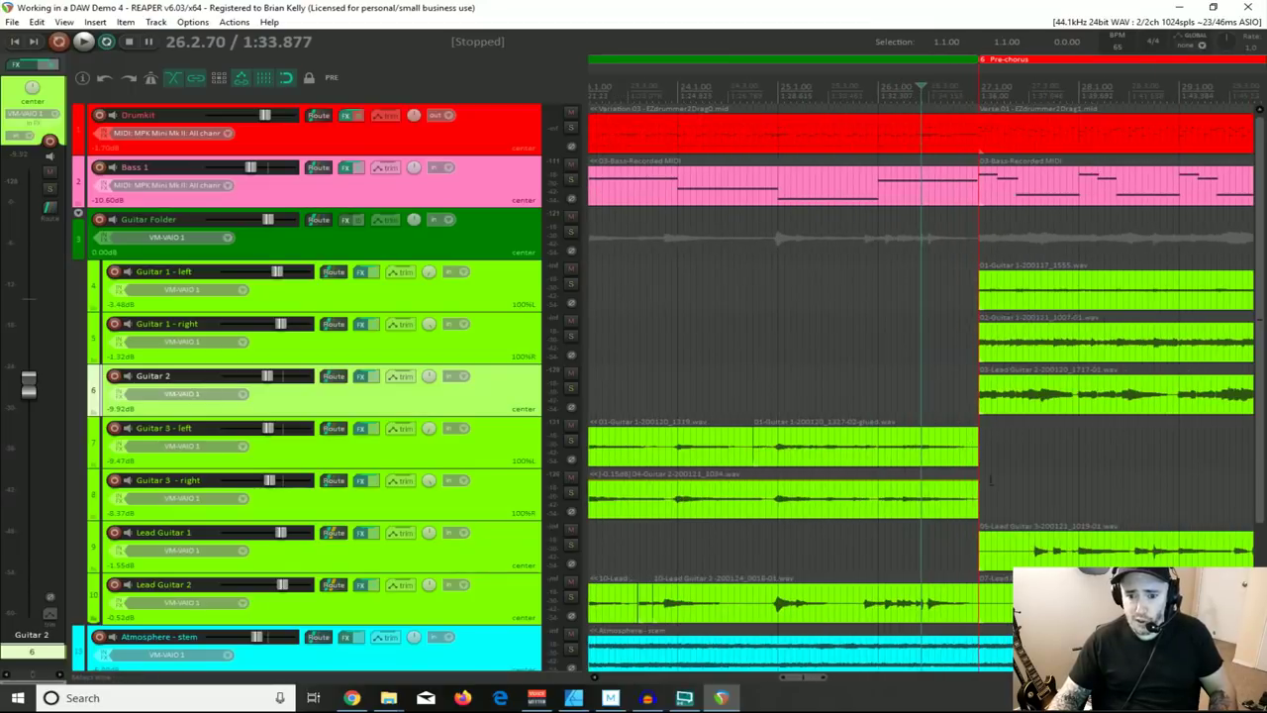
{"action": "scroll", "coordinate": [1124, 485], "scroll_direction": "down", "scroll_amount": 3}
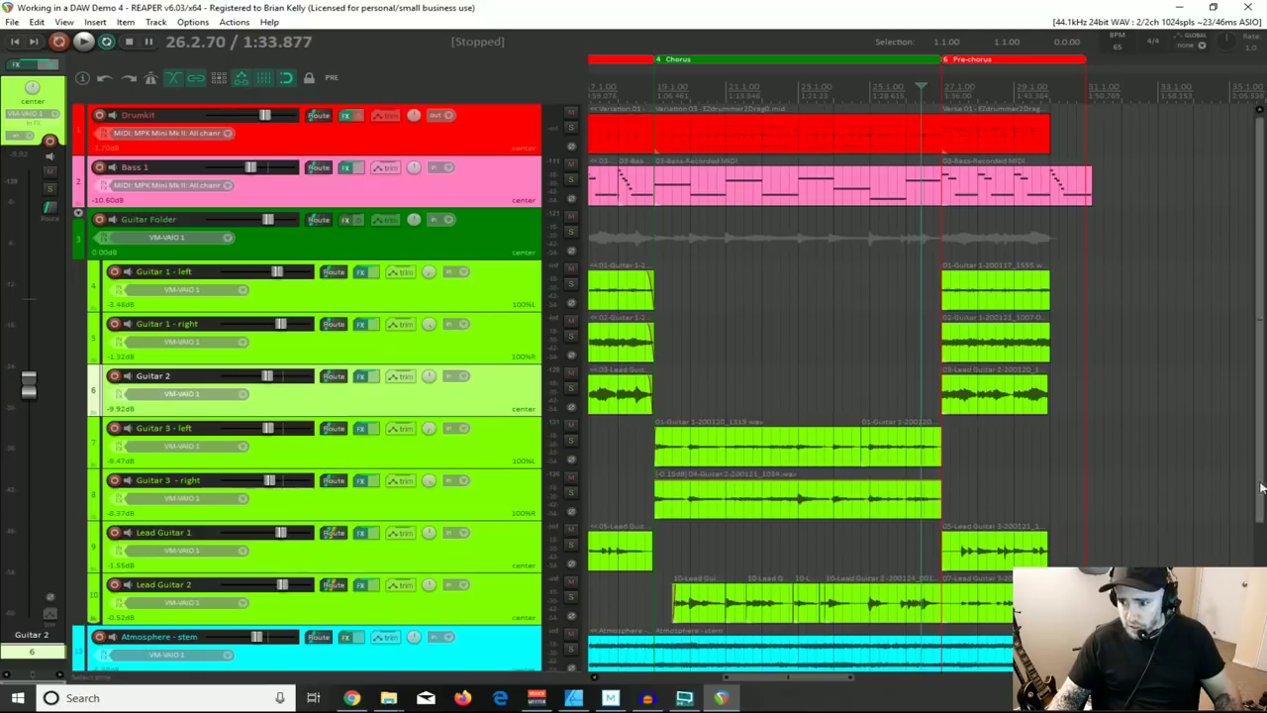
{"action": "scroll", "coordinate": [894, 602], "scroll_direction": "down", "scroll_amount": 2}
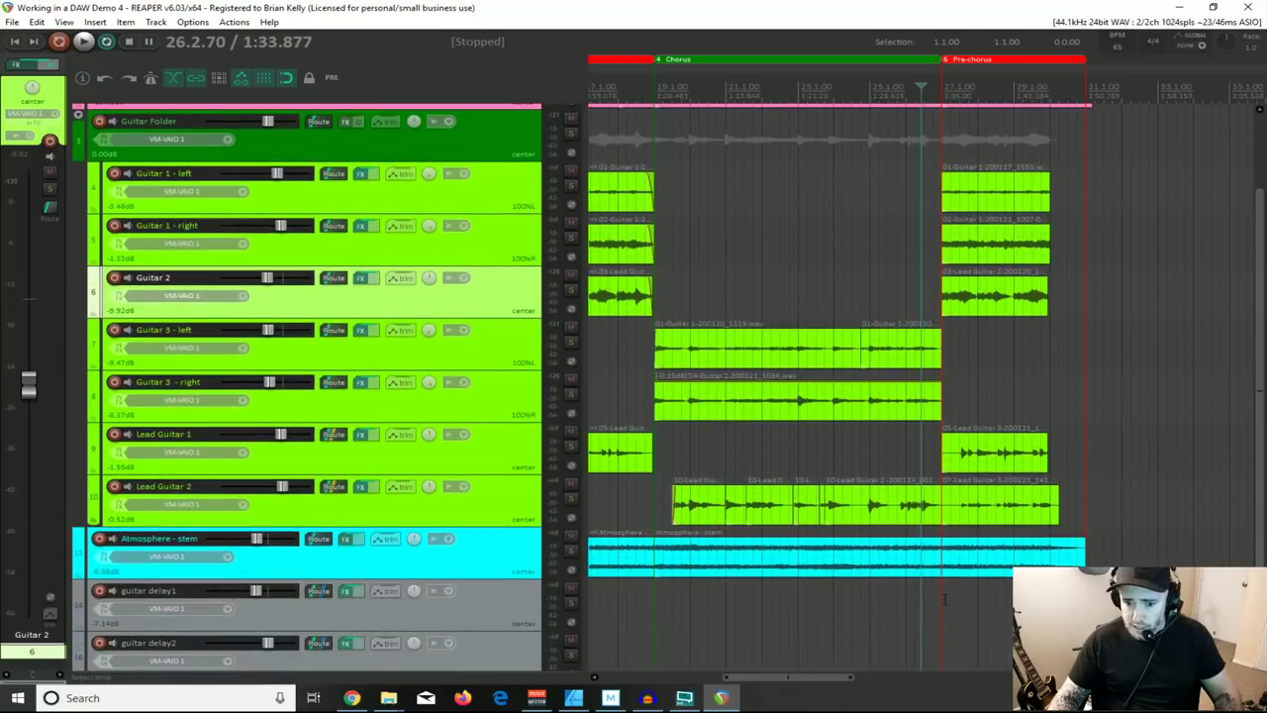
{"action": "left_click_drag", "start_coordinate": [941, 597], "coordinate": [1049, 604]}
Step: Select the Guitar 1 - left item in the last pre-chorus, place the cursor at bar 30, and examine where the guitar items end
{"action": "scroll", "coordinate": [1067, 210], "scroll_direction": "up", "scroll_amount": 5}
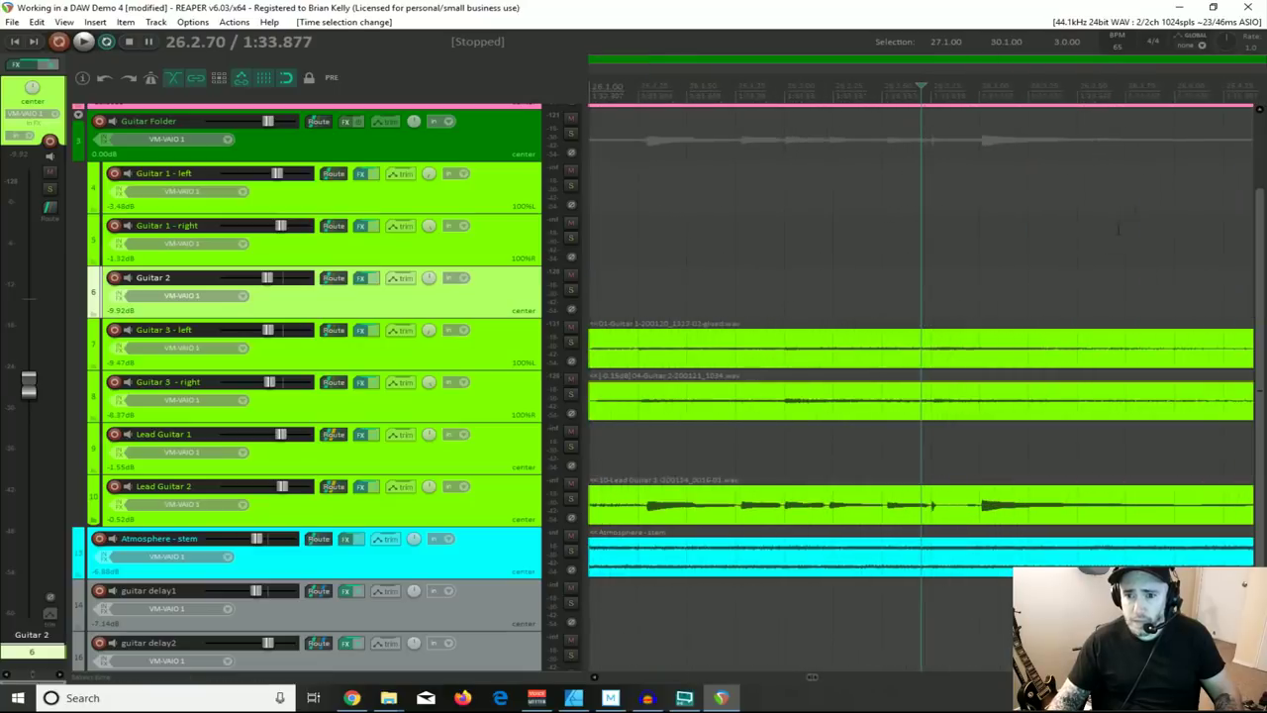
{"action": "left_click", "coordinate": [1090, 183]}
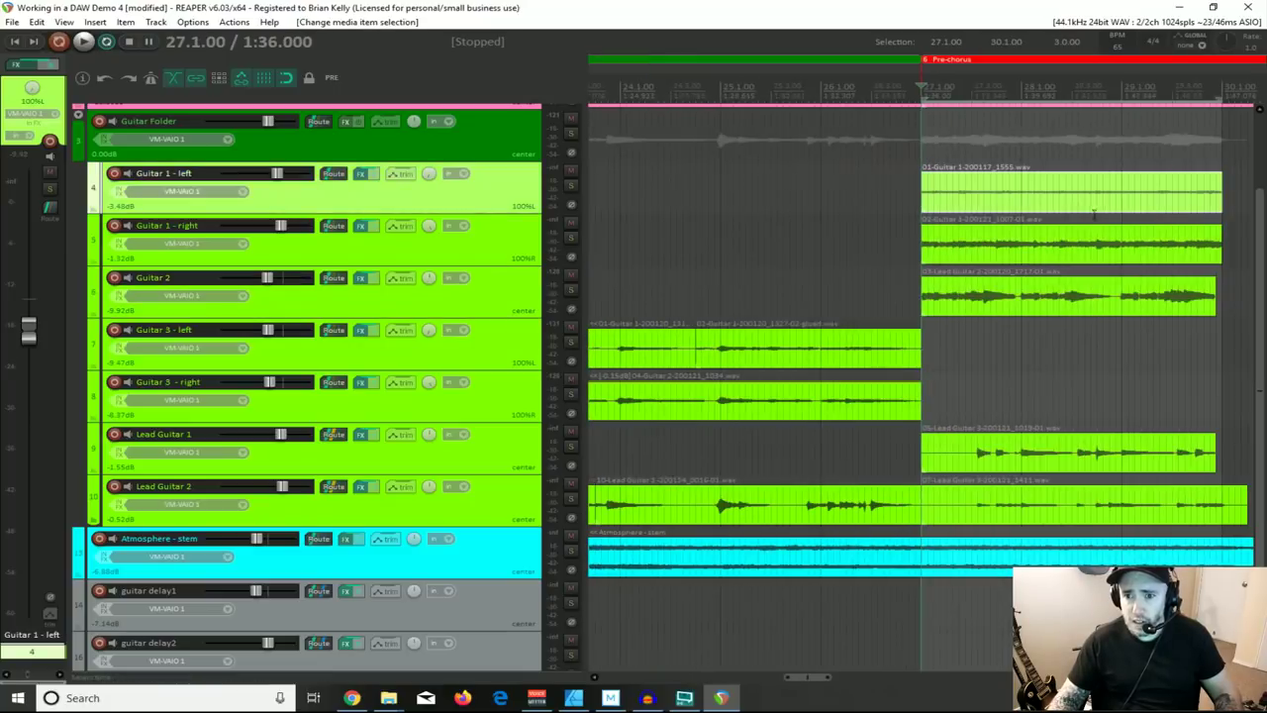
{"action": "left_click", "coordinate": [1222, 187]}
{"action": "scroll", "coordinate": [976, 227], "scroll_direction": "up", "scroll_amount": 5}
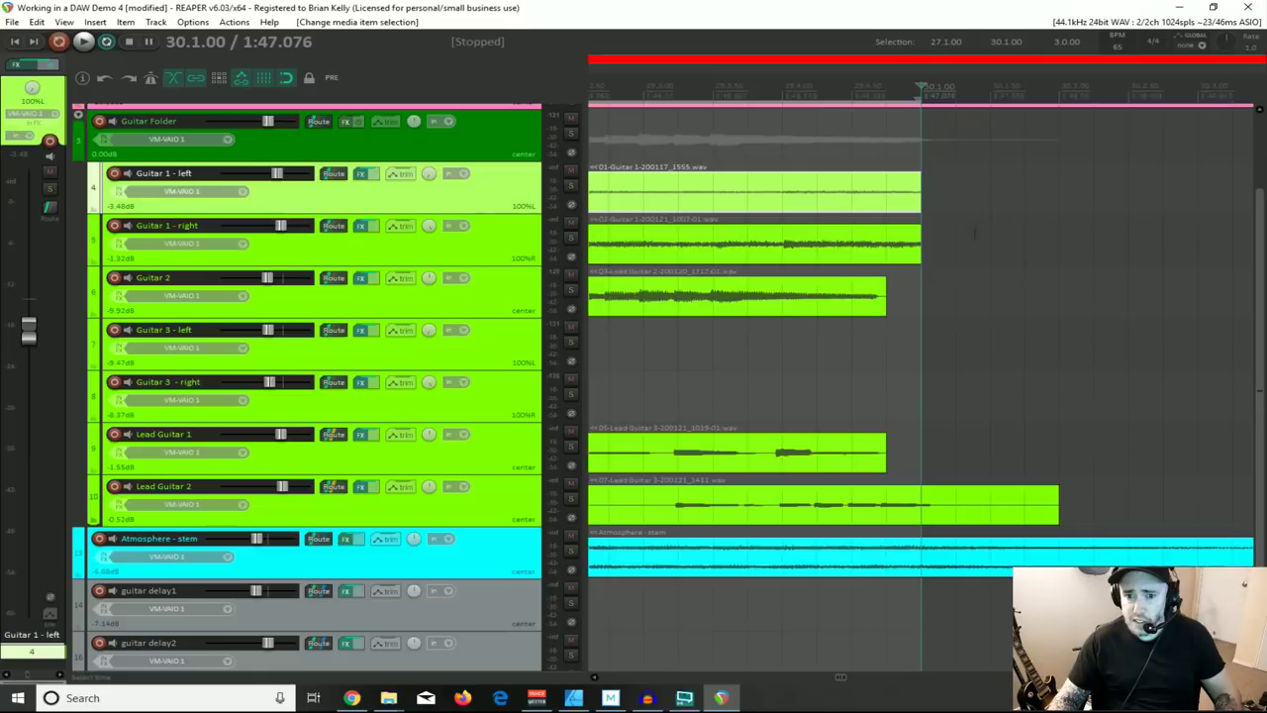
{"action": "scroll", "coordinate": [974, 238], "scroll_direction": "down", "scroll_amount": 6}
{"action": "scroll", "coordinate": [974, 240], "scroll_direction": "down", "scroll_amount": 2}
{"action": "scroll", "coordinate": [980, 278], "scroll_direction": "up", "scroll_amount": 3}
{"action": "scroll", "coordinate": [980, 277], "scroll_direction": "down", "scroll_amount": 4}
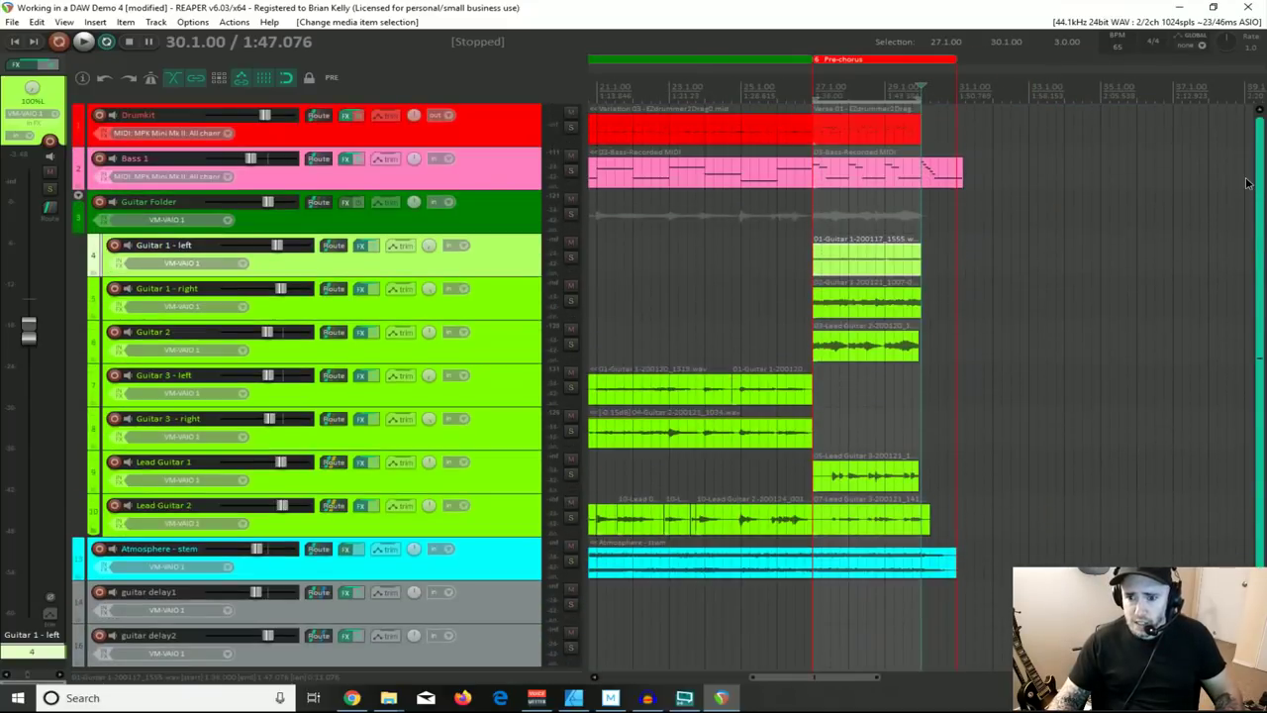
{"action": "scroll", "coordinate": [1249, 217], "scroll_direction": "down", "scroll_amount": 1}
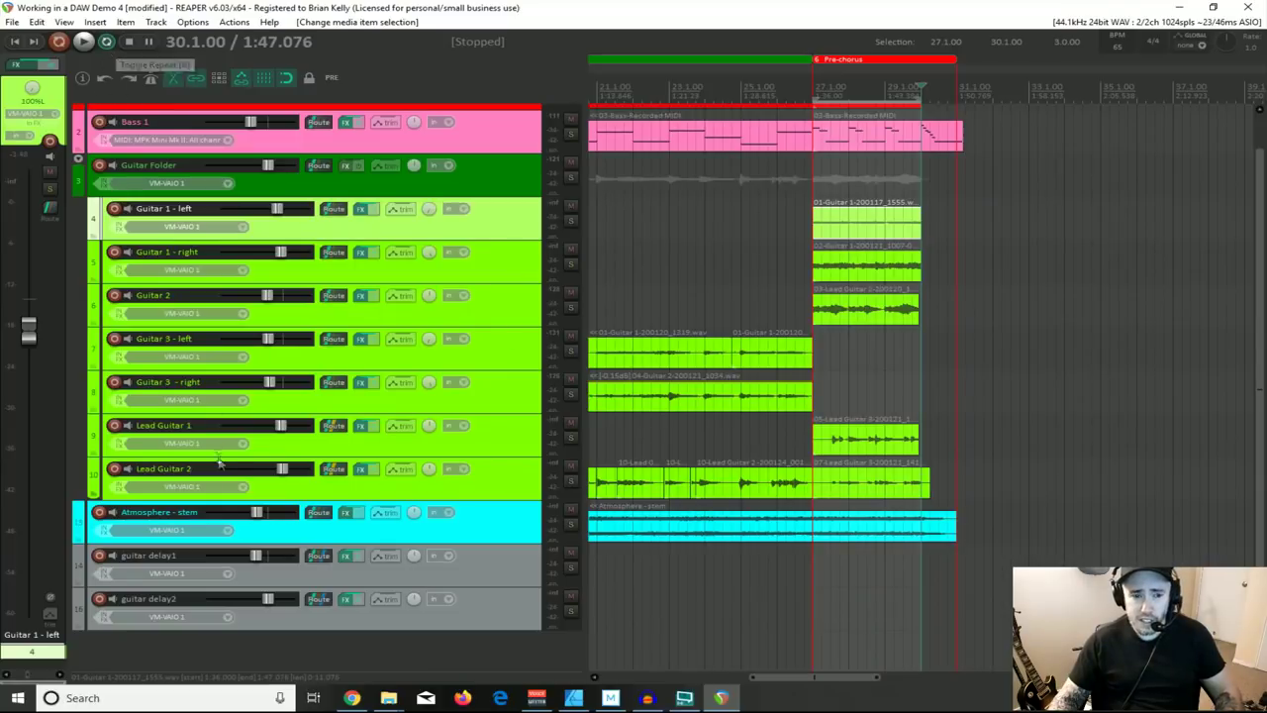
Step: Show the mixer in a maximized window and pull all the track faders down to the bottom
{"action": "key", "text": "ctrl+m"}
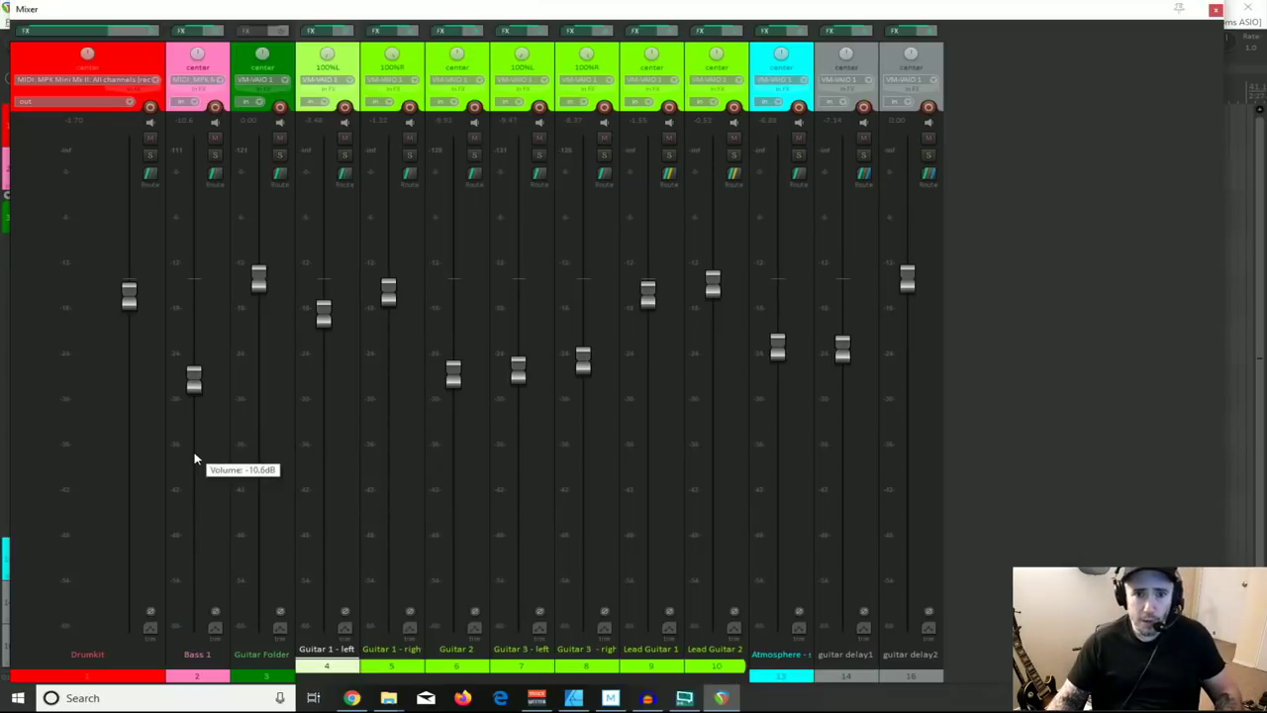
{"action": "double_click", "coordinate": [923, 15]}
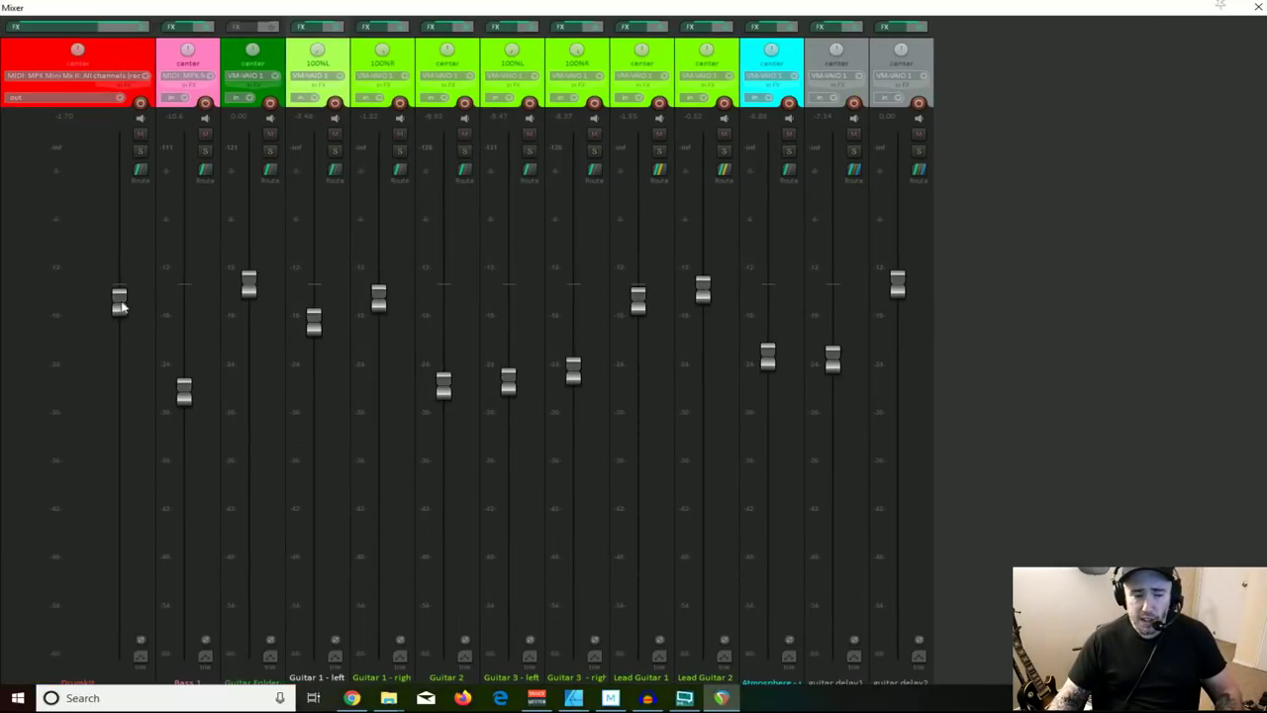
{"action": "mouse_move", "coordinate": [123, 308]}
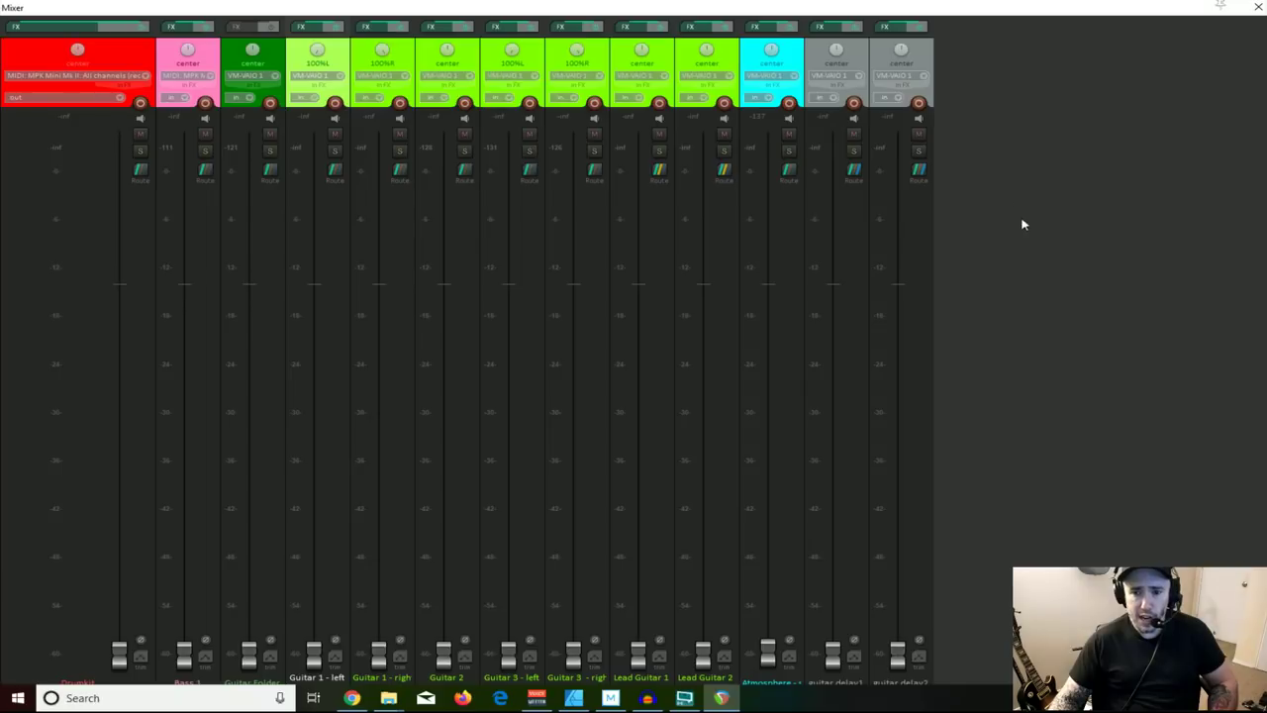
Step: Show the master track in the mixer, then close the mixer and reopen it in a maximized window
{"action": "right_click", "coordinate": [1060, 257]}
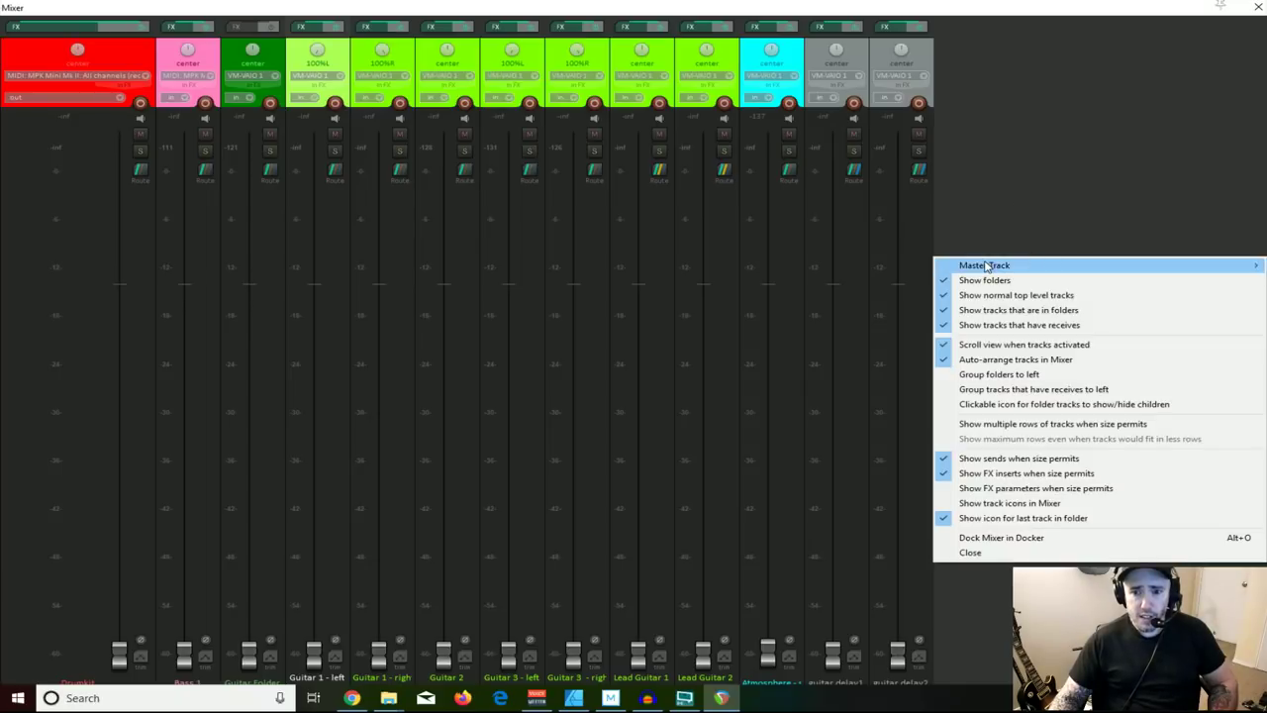
{"action": "mouse_move", "coordinate": [987, 267]}
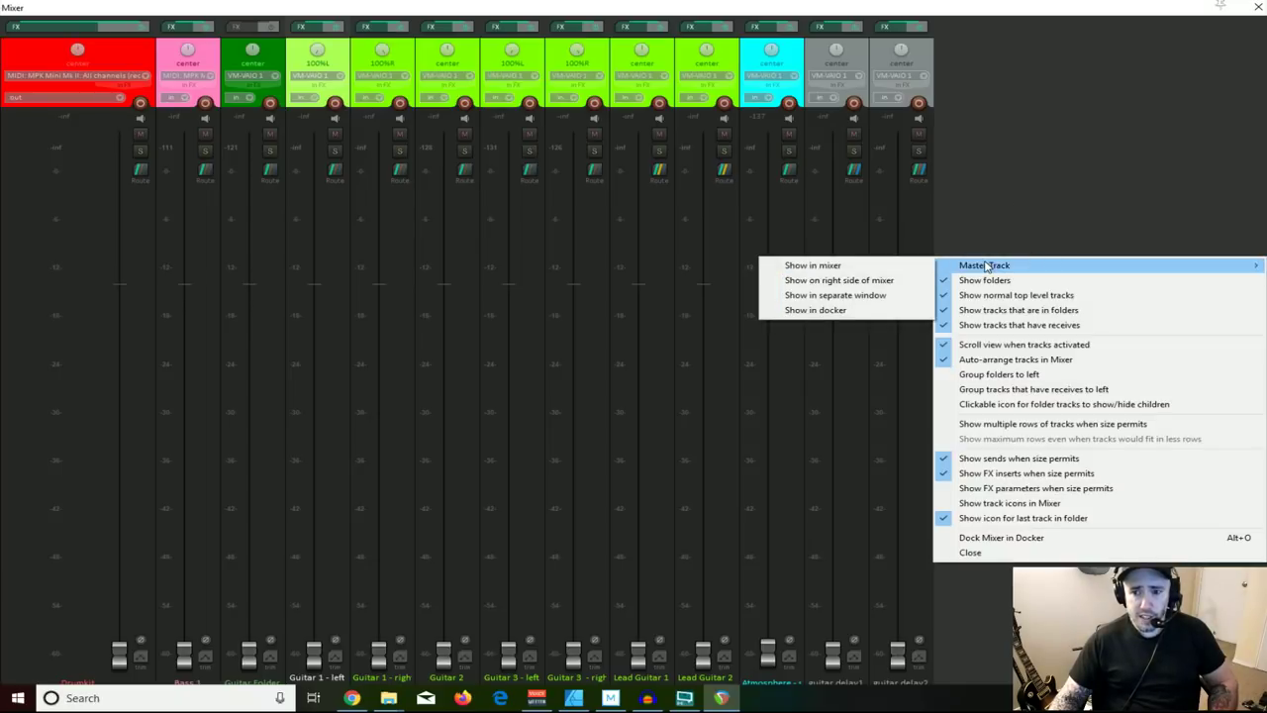
{"action": "left_click", "coordinate": [812, 265]}
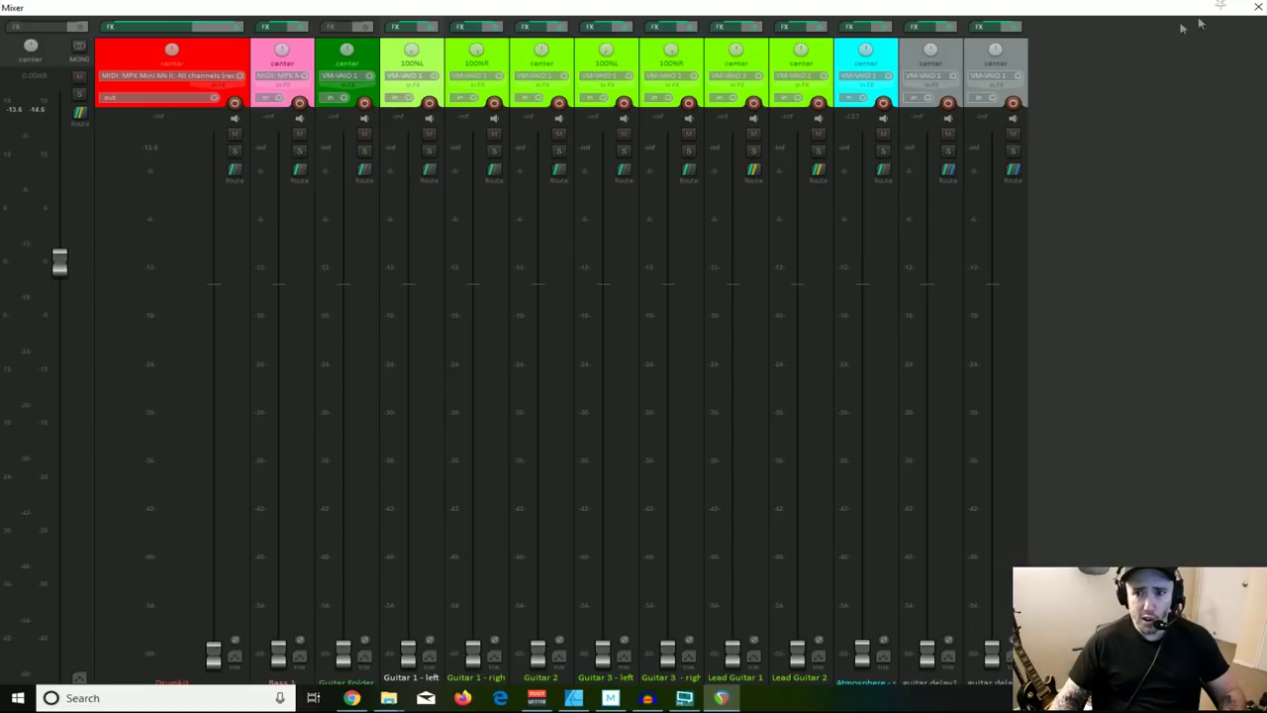
{"action": "left_click", "coordinate": [1257, 8]}
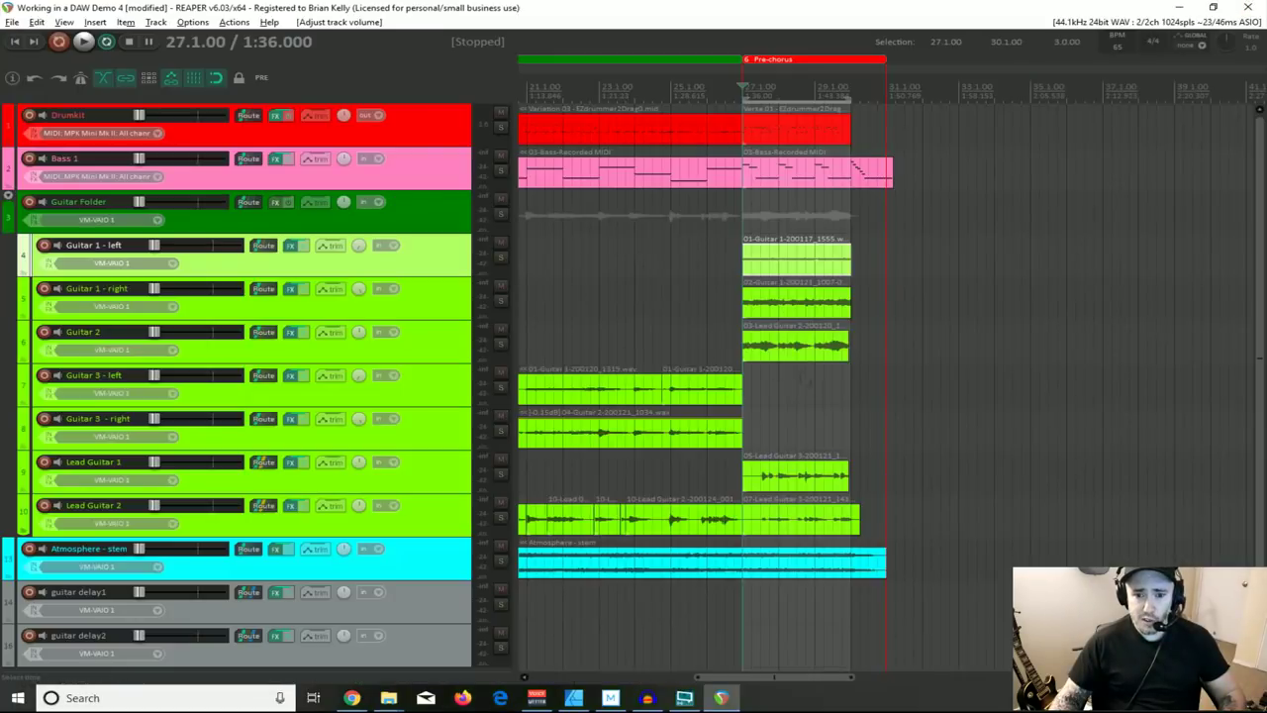
{"action": "key", "text": "ctrl+m"}
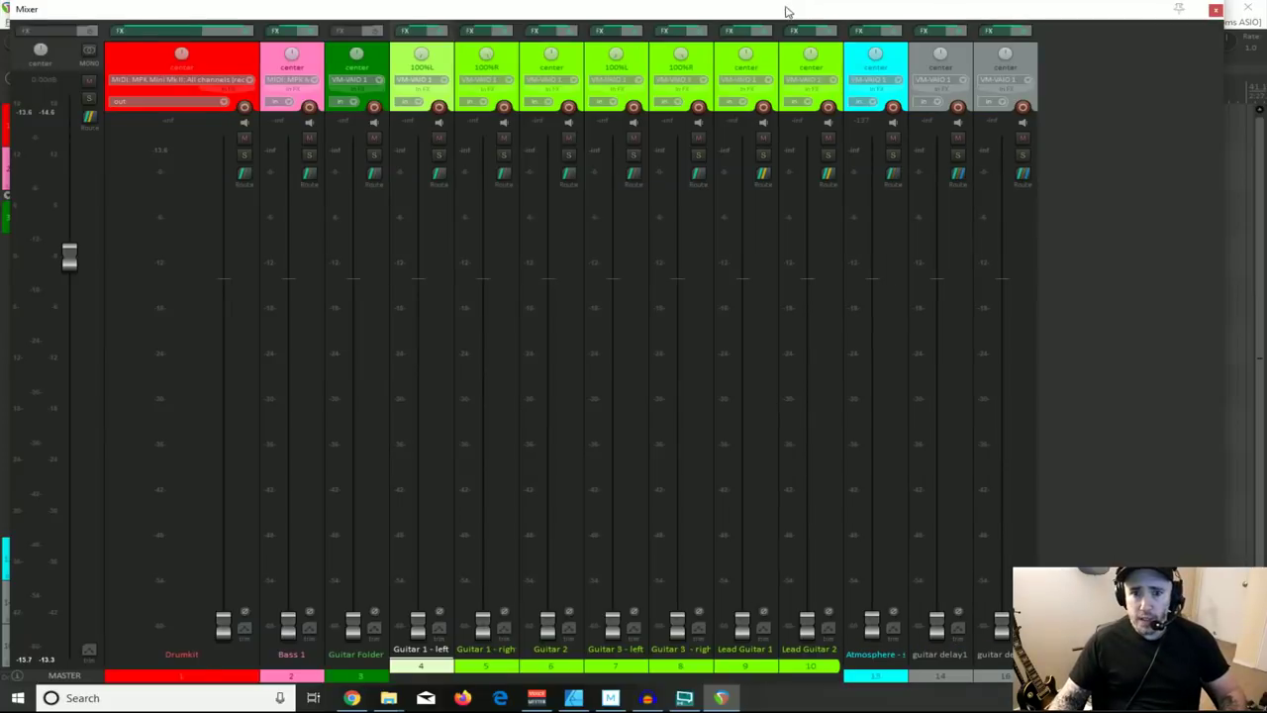
{"action": "double_click", "coordinate": [787, 12]}
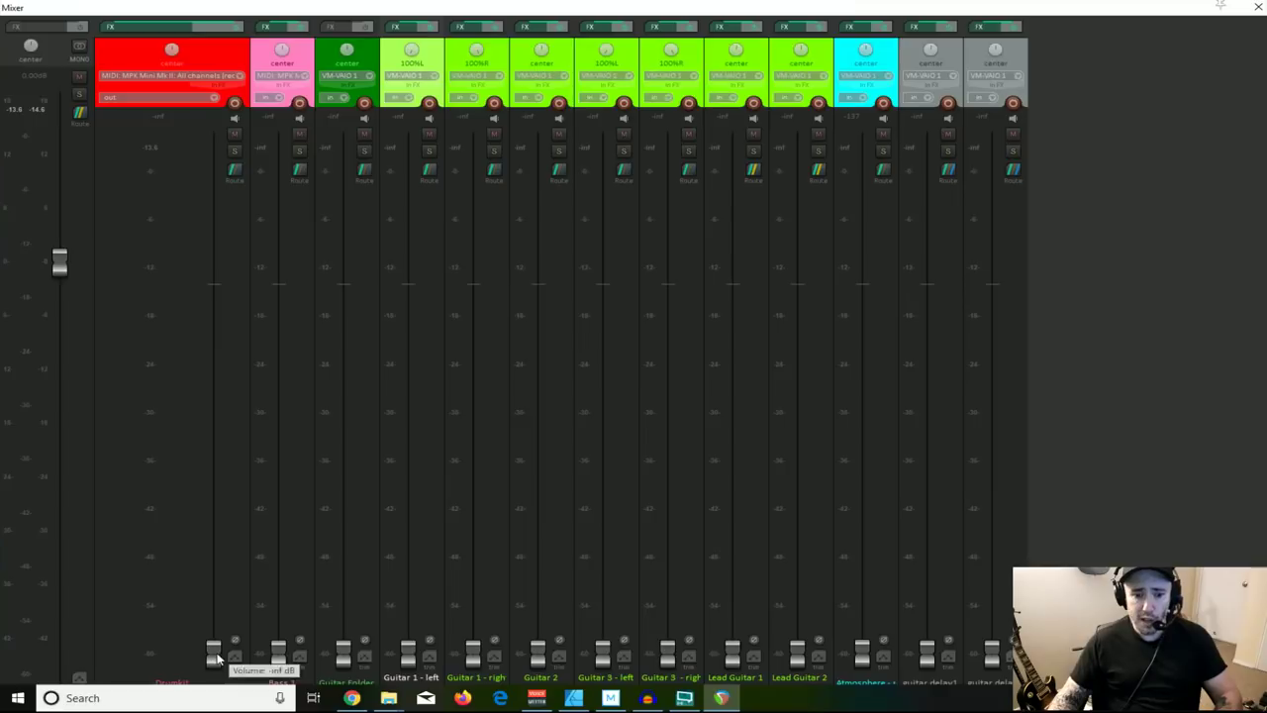
Step: Raise the Drumkit fader to about -6 dB and the Bass 1 fader to about -11.7 dB during playback
{"action": "left_click_drag", "start_coordinate": [218, 658], "coordinate": [219, 401]}
{"action": "left_click_drag", "start_coordinate": [285, 656], "coordinate": [288, 402]}
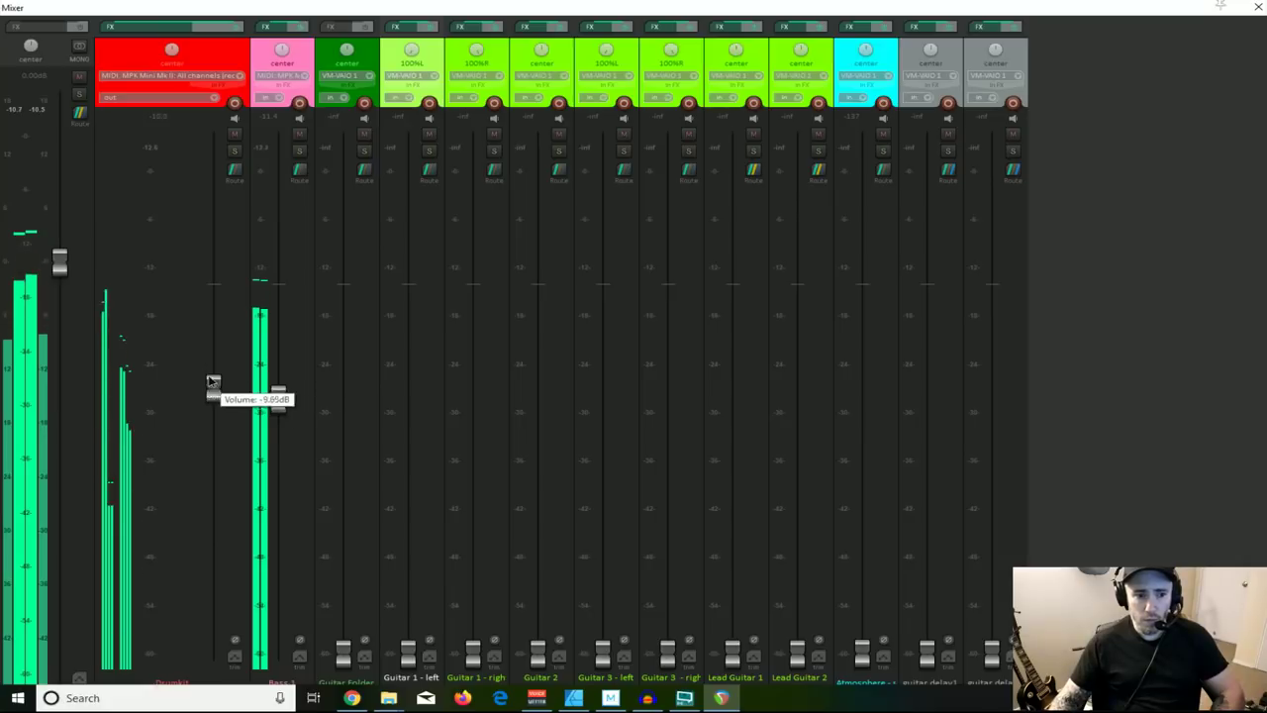
{"action": "left_click_drag", "start_coordinate": [212, 386], "coordinate": [210, 362]}
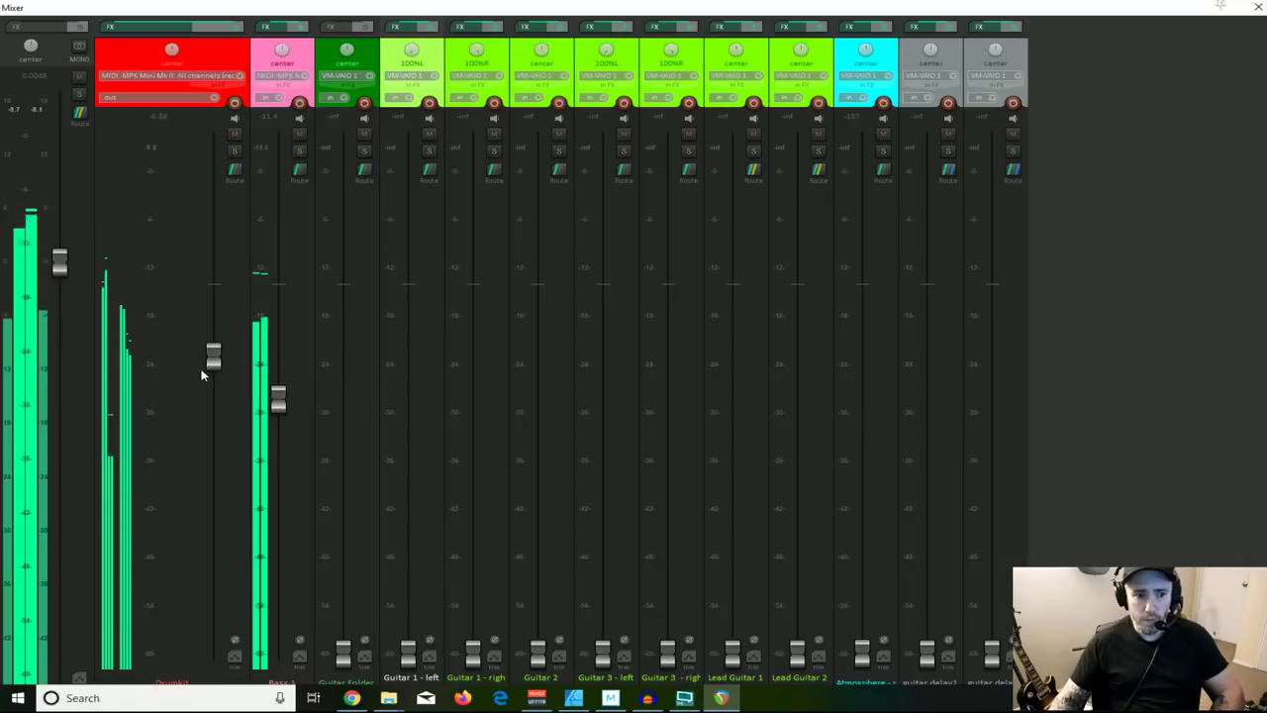
{"action": "left_click_drag", "start_coordinate": [212, 367], "coordinate": [212, 361]}
{"action": "left_click_drag", "start_coordinate": [277, 404], "coordinate": [276, 397]}
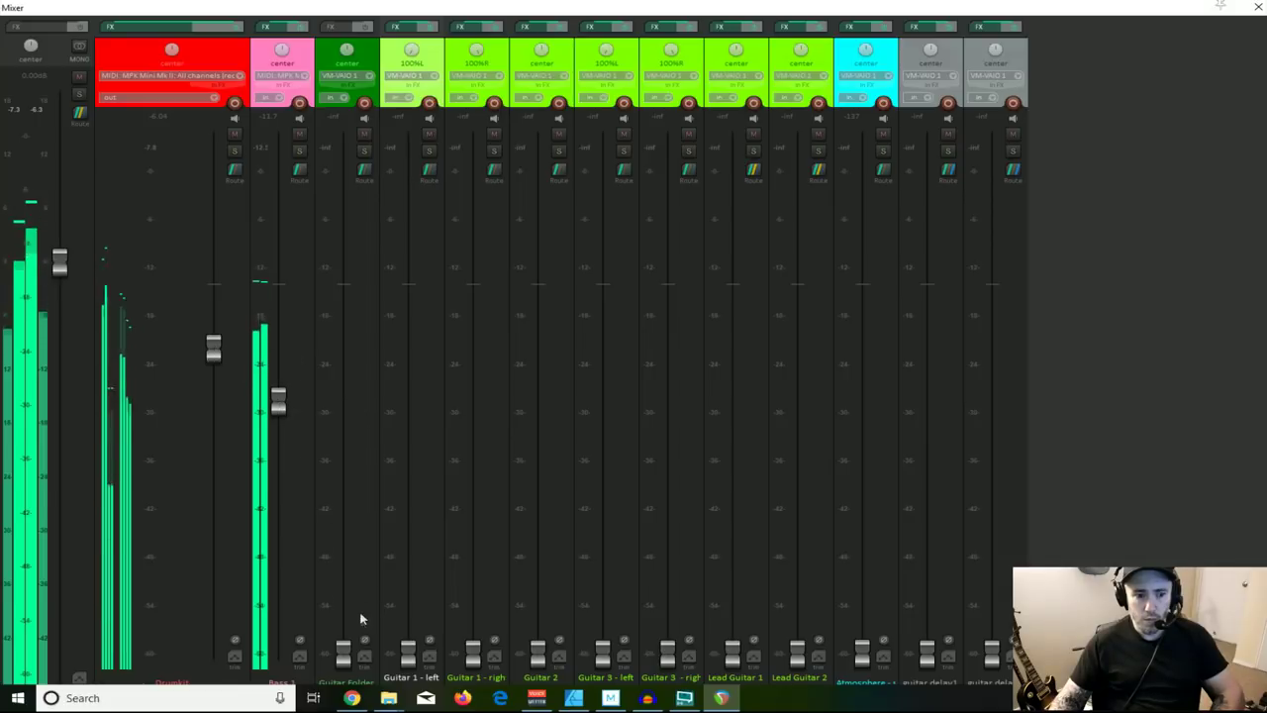
Step: Reset the Guitar Folder to 0 dB and raise Guitar 1 - left to about -5.8 dB and Guitar 1 - right to about -4.2 dB
{"action": "left_click_drag", "start_coordinate": [343, 654], "coordinate": [342, 566]}
{"action": "double_click", "coordinate": [342, 565]}
{"action": "left_click_drag", "start_coordinate": [408, 653], "coordinate": [408, 454]}
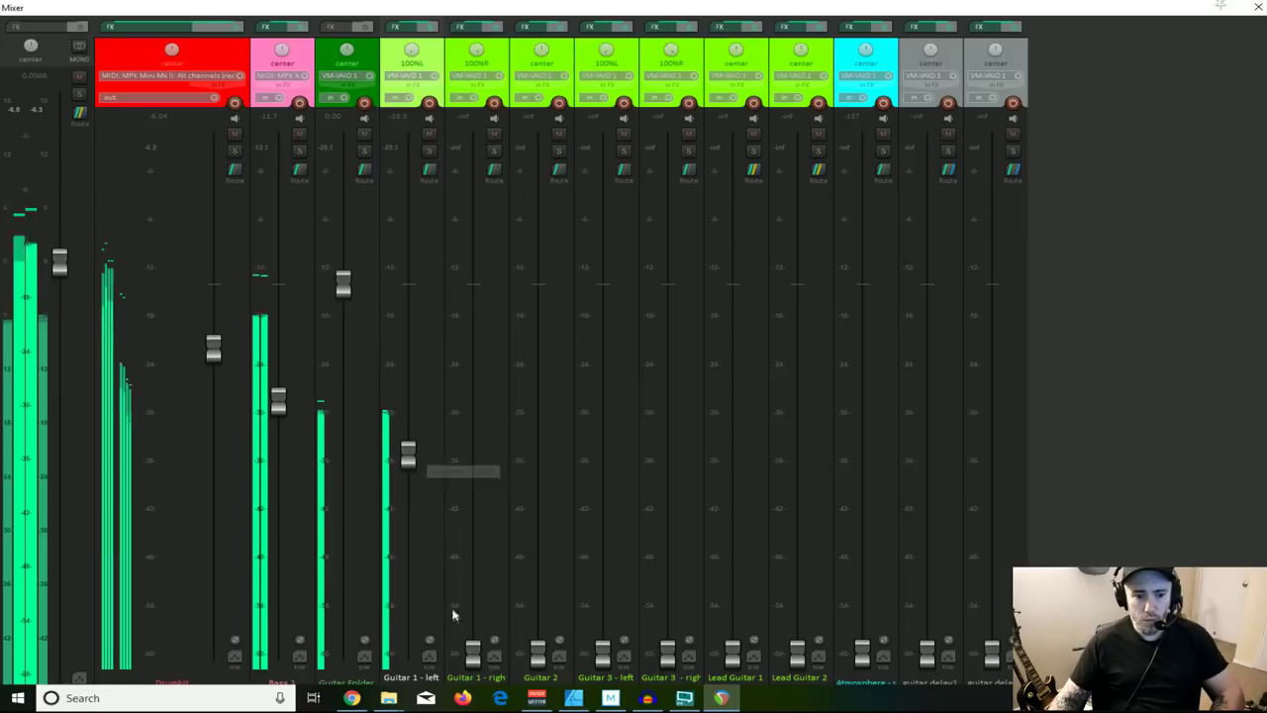
{"action": "left_click_drag", "start_coordinate": [473, 653], "coordinate": [470, 387]}
{"action": "left_click_drag", "start_coordinate": [407, 454], "coordinate": [469, 354]}
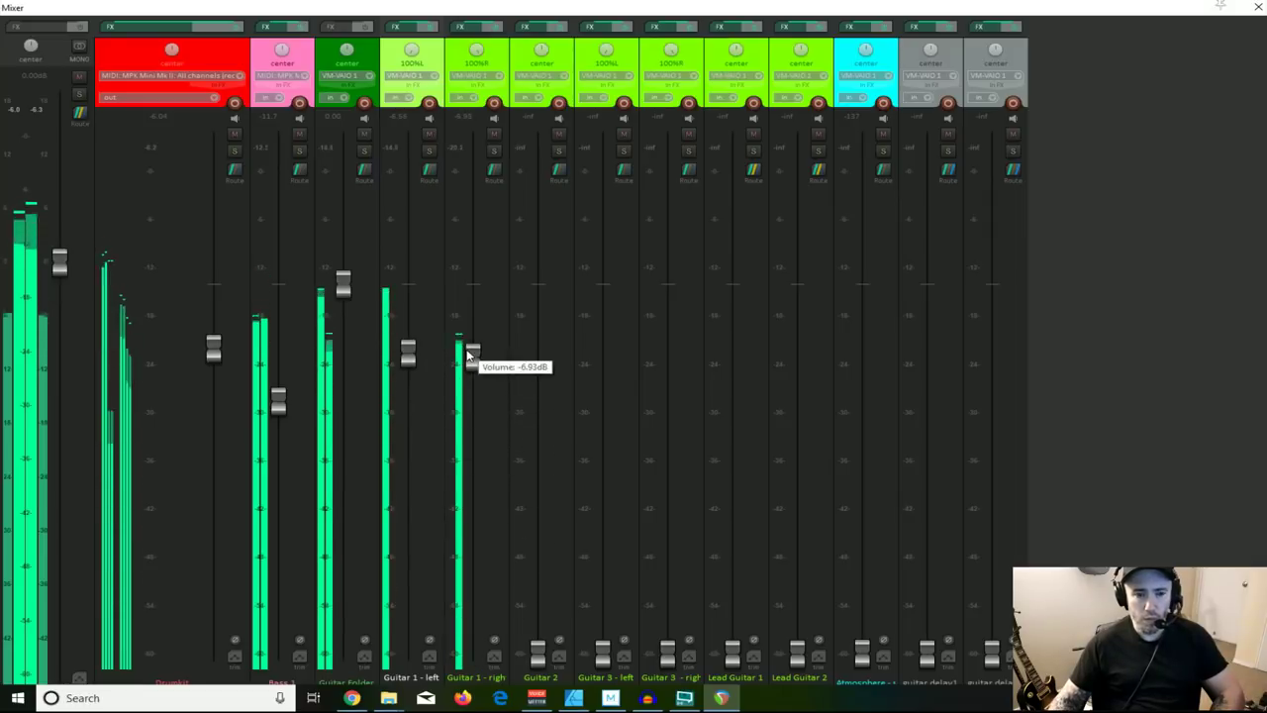
{"action": "left_click_drag", "start_coordinate": [408, 361], "coordinate": [475, 337]}
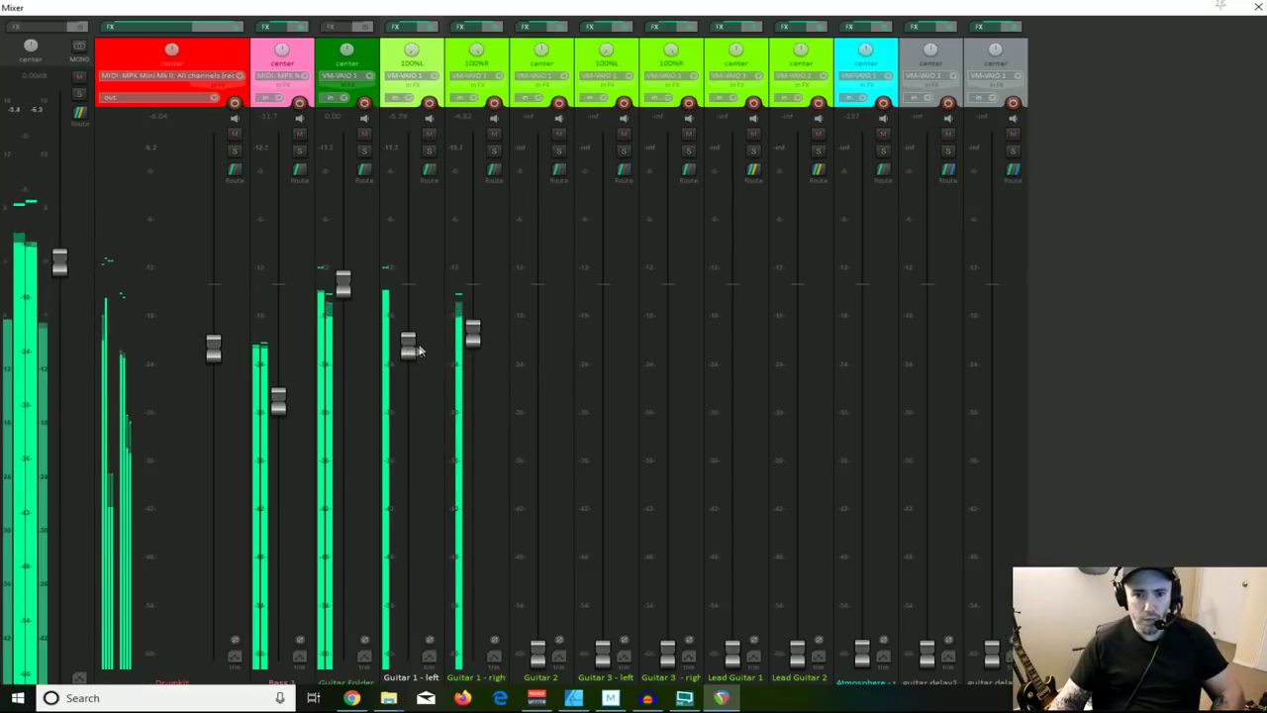
{"action": "left_click_drag", "start_coordinate": [472, 338], "coordinate": [472, 332]}
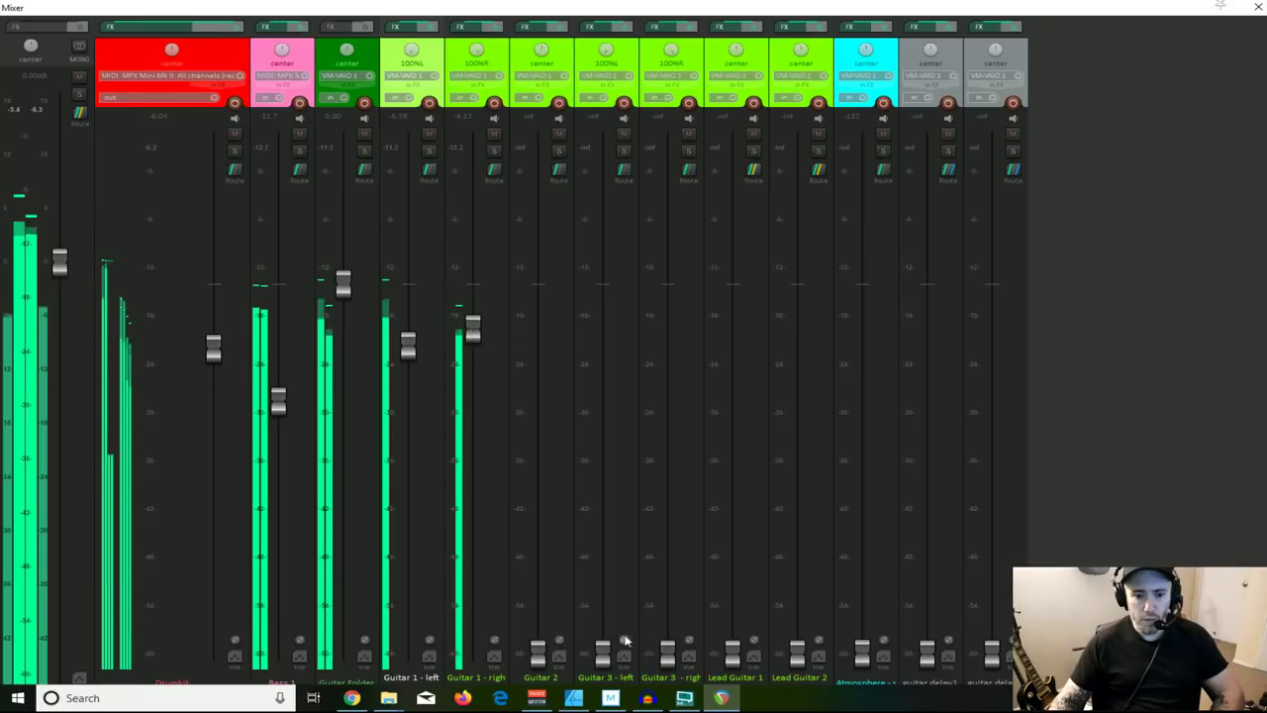
Step: Raise the Lead Guitar 1 and Lead Guitar 2 faders to about -1.8 dB each
{"action": "left_click_drag", "start_coordinate": [731, 660], "coordinate": [732, 322]}
{"action": "left_click_drag", "start_coordinate": [797, 656], "coordinate": [777, 327]}
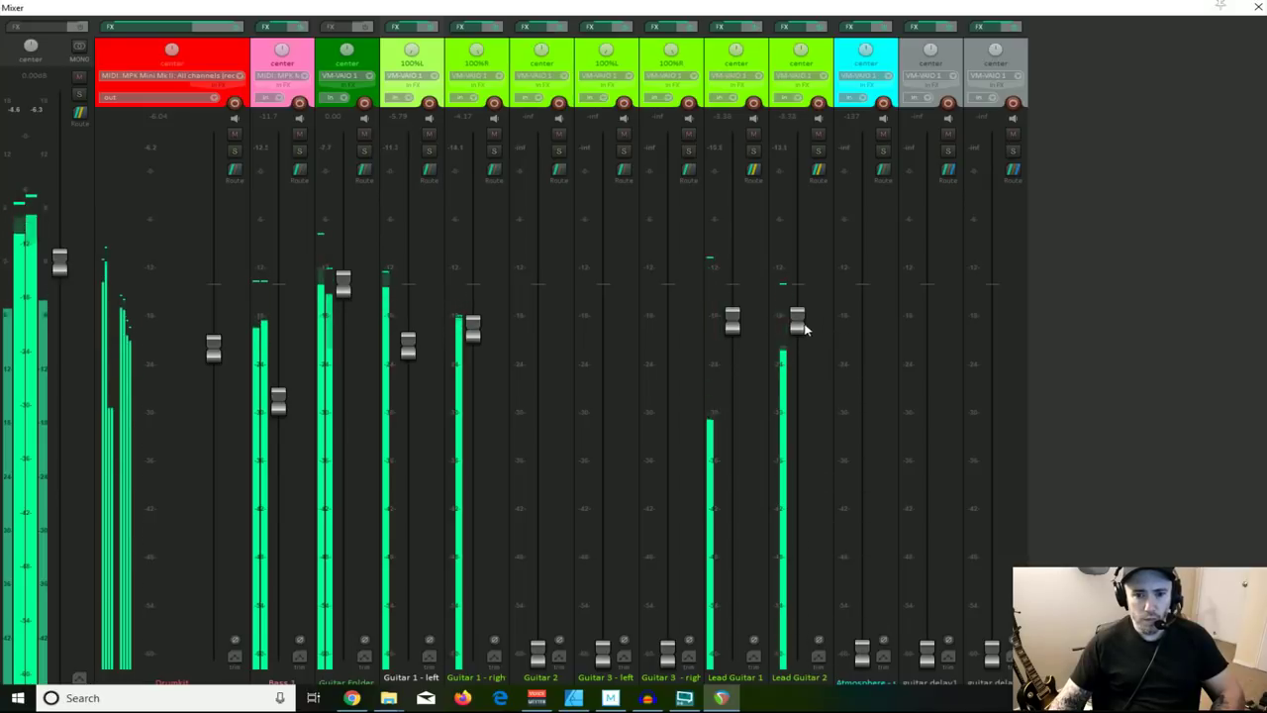
{"action": "left_click_drag", "start_coordinate": [792, 334], "coordinate": [795, 306]}
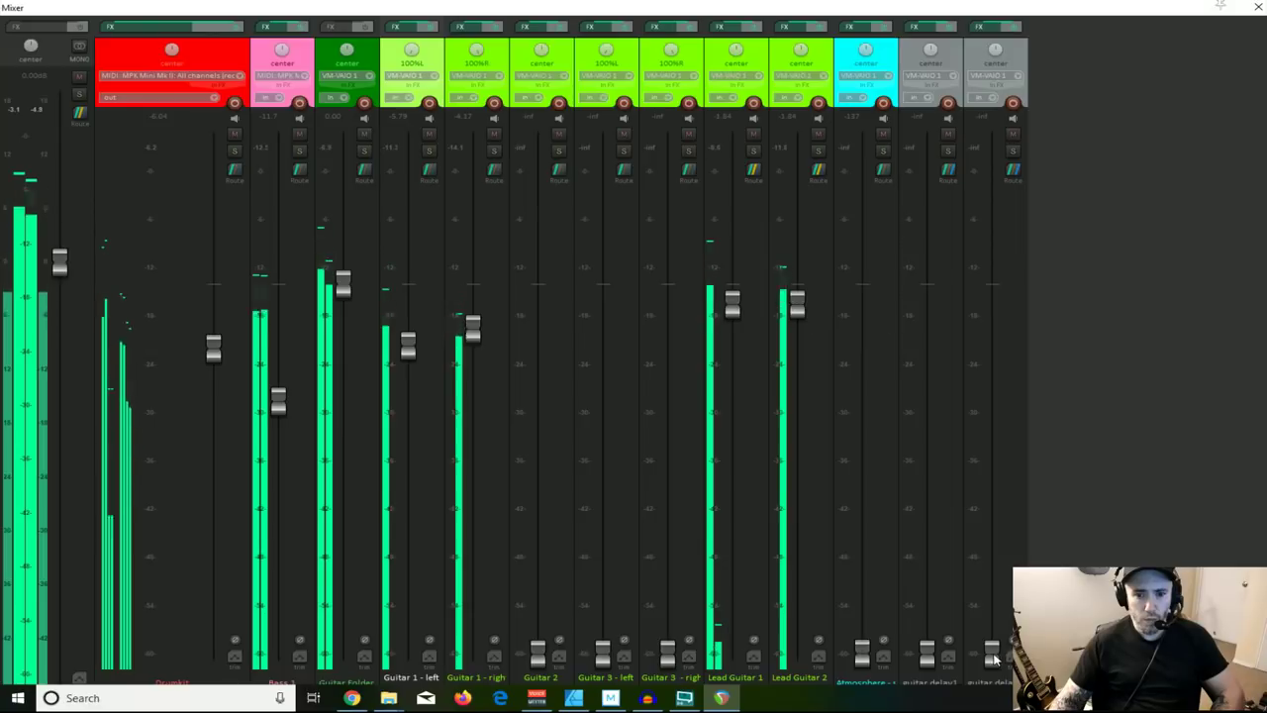
Step: Bring up the delay returns, setting guitar delay1 to about -21.6 dB and guitar delay2 to about -10.2 dB
{"action": "left_click_drag", "start_coordinate": [993, 658], "coordinate": [992, 503]}
{"action": "left_click_drag", "start_coordinate": [931, 658], "coordinate": [927, 521]}
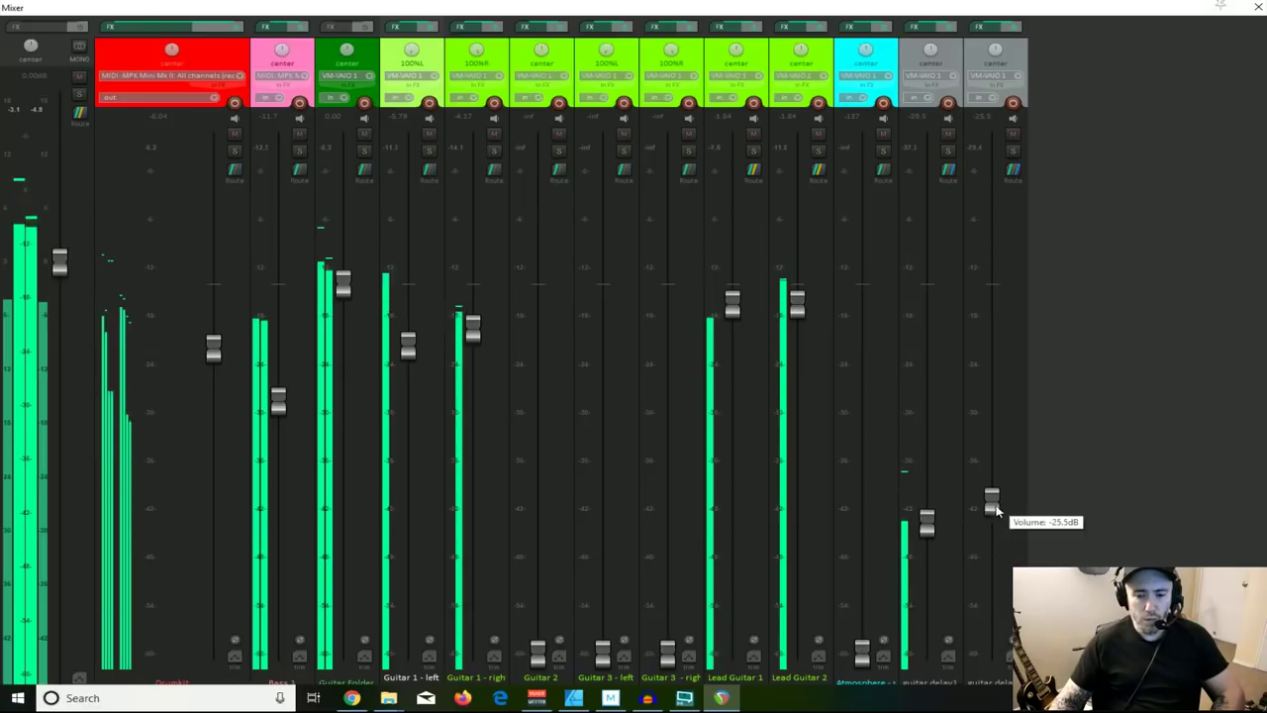
{"action": "left_click_drag", "start_coordinate": [989, 515], "coordinate": [991, 396]}
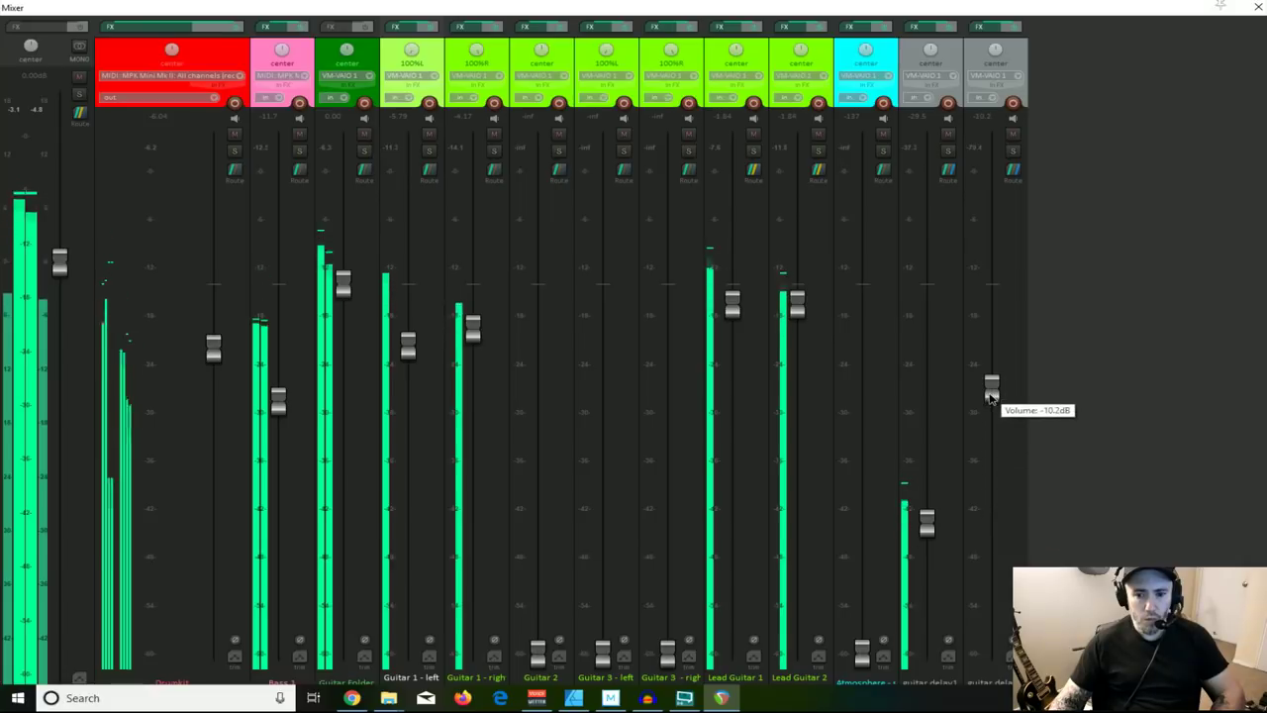
{"action": "left_click_drag", "start_coordinate": [926, 521], "coordinate": [931, 482]}
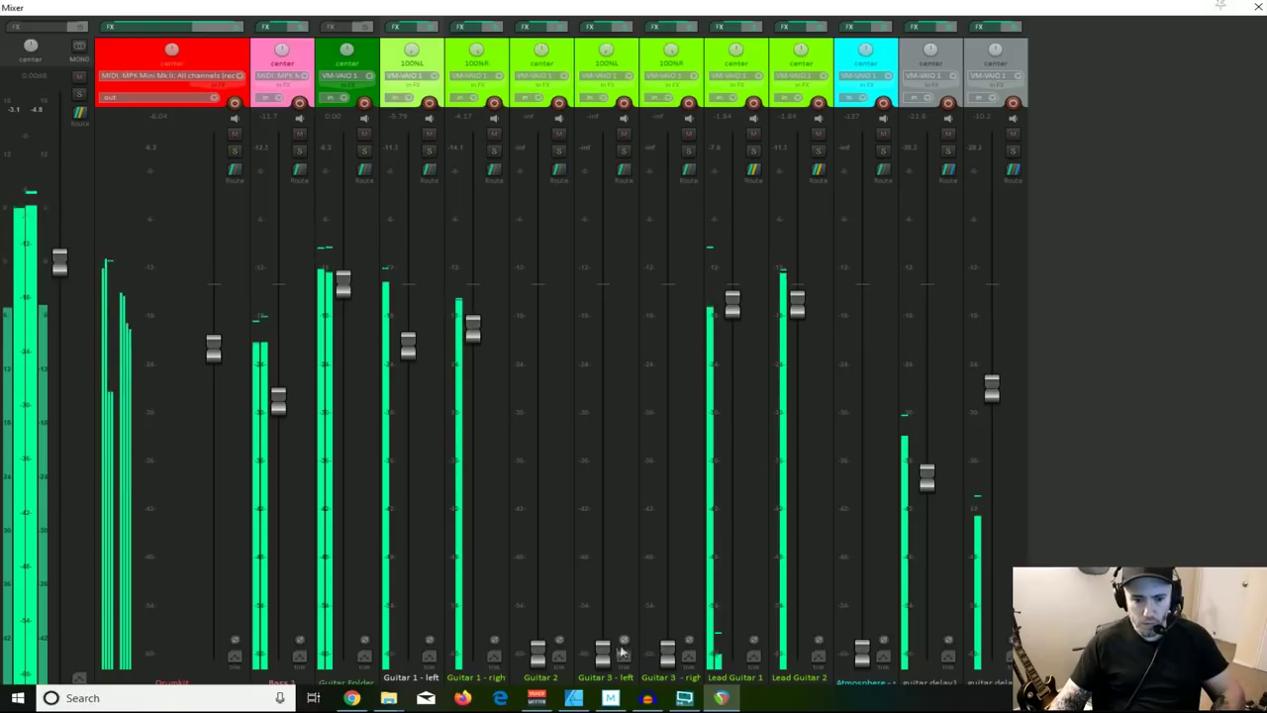
Step: Return Guitar 3 - left to the bottom after a brief raise, and set Guitar 2 to about -7.8 dB and guitar delay1 to about -20.4 dB
{"action": "left_click_drag", "start_coordinate": [603, 655], "coordinate": [605, 386]}
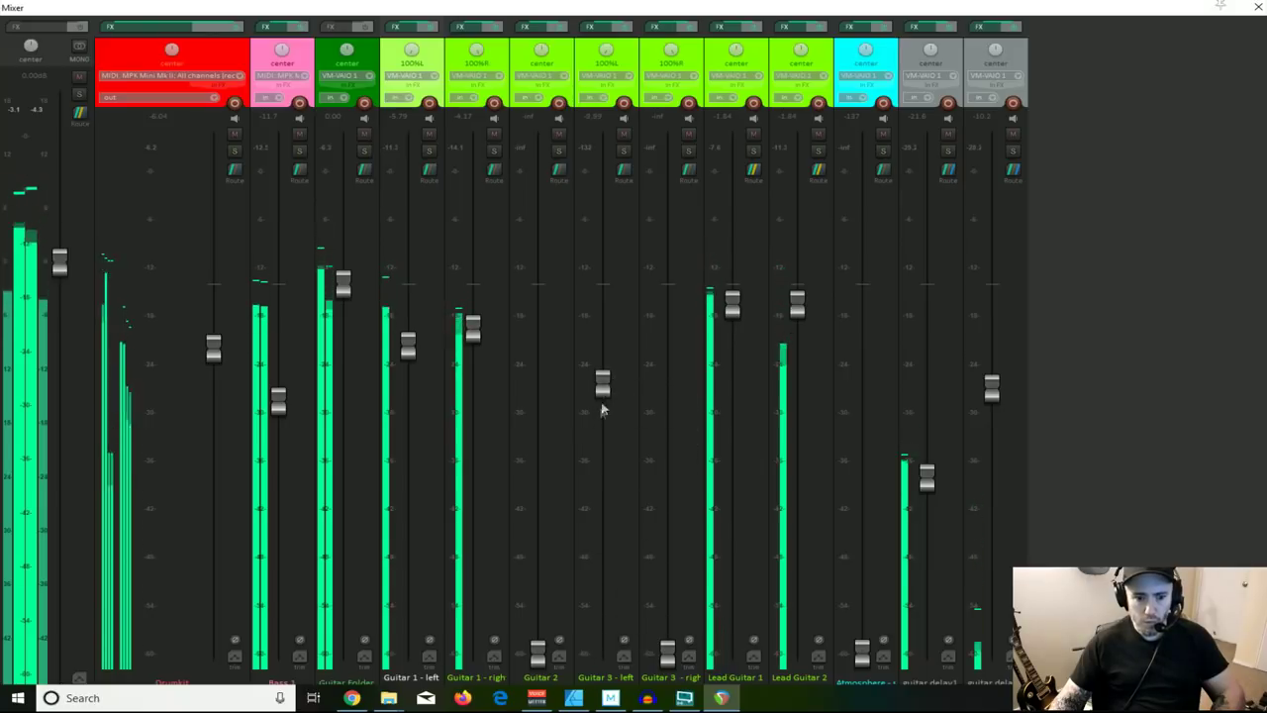
{"action": "left_click_drag", "start_coordinate": [603, 382], "coordinate": [537, 371]}
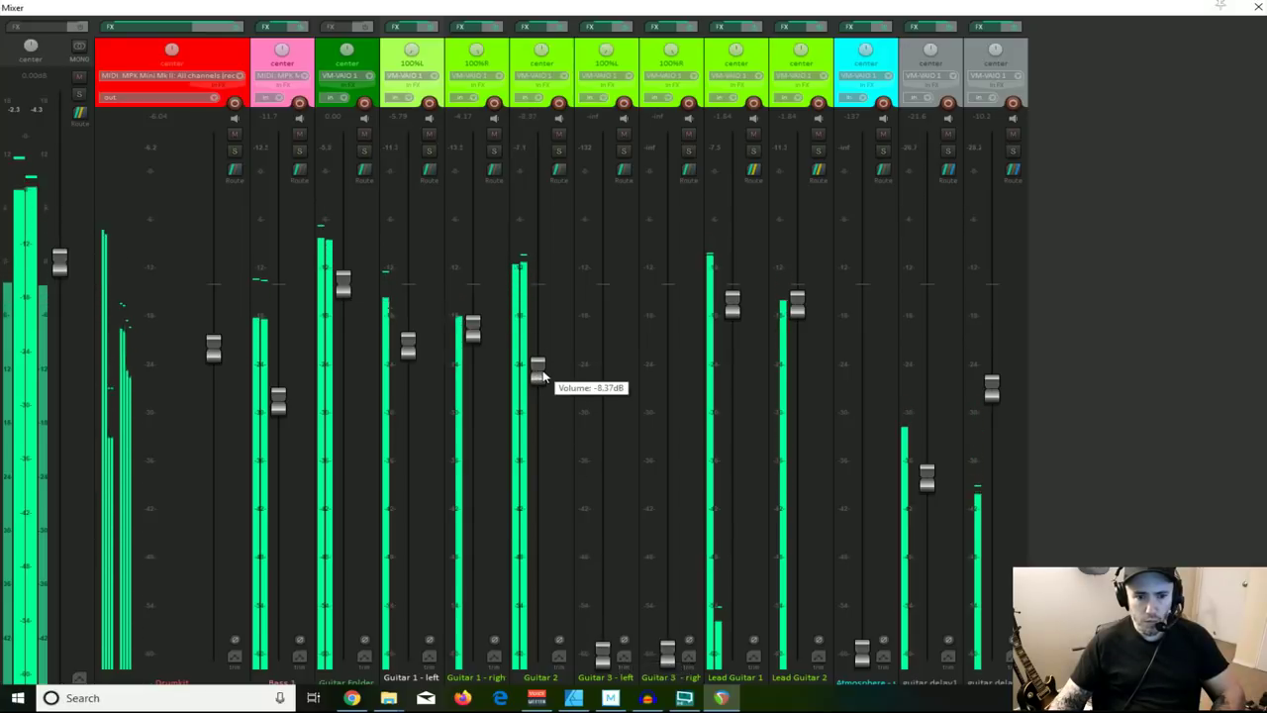
{"action": "left_click_drag", "start_coordinate": [543, 376], "coordinate": [542, 371]}
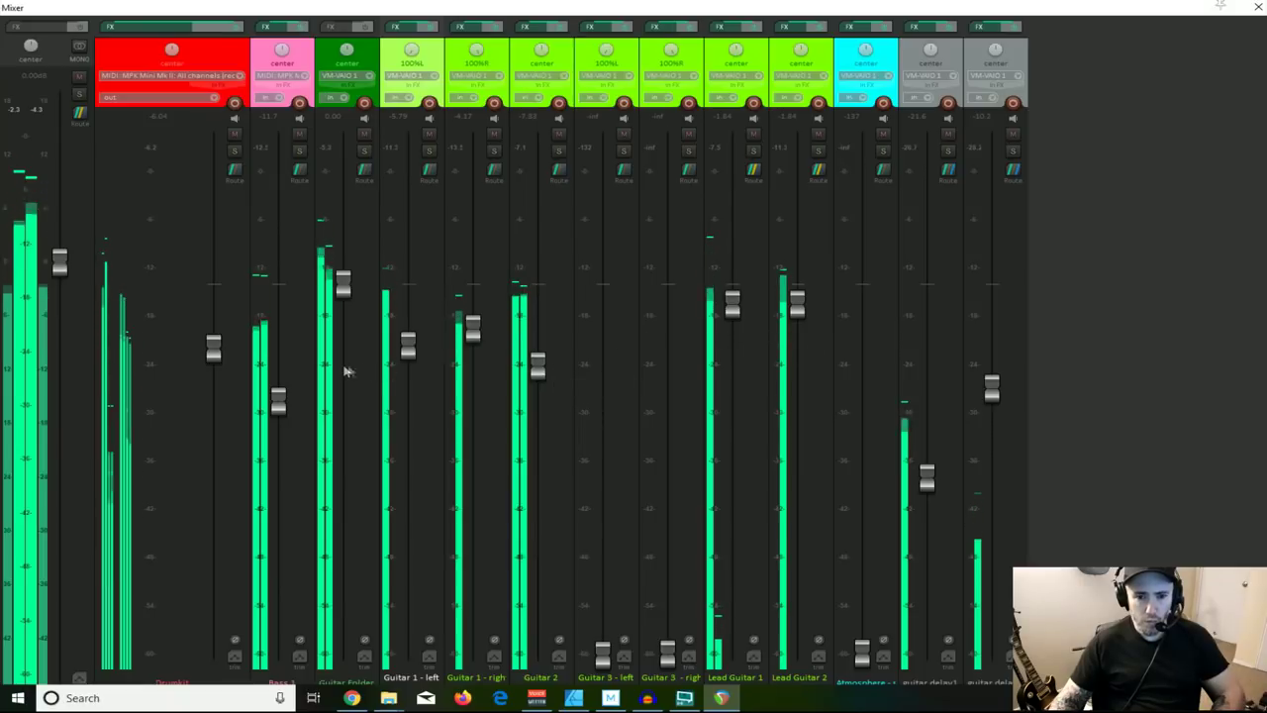
{"action": "left_click_drag", "start_coordinate": [927, 481], "coordinate": [926, 470]}
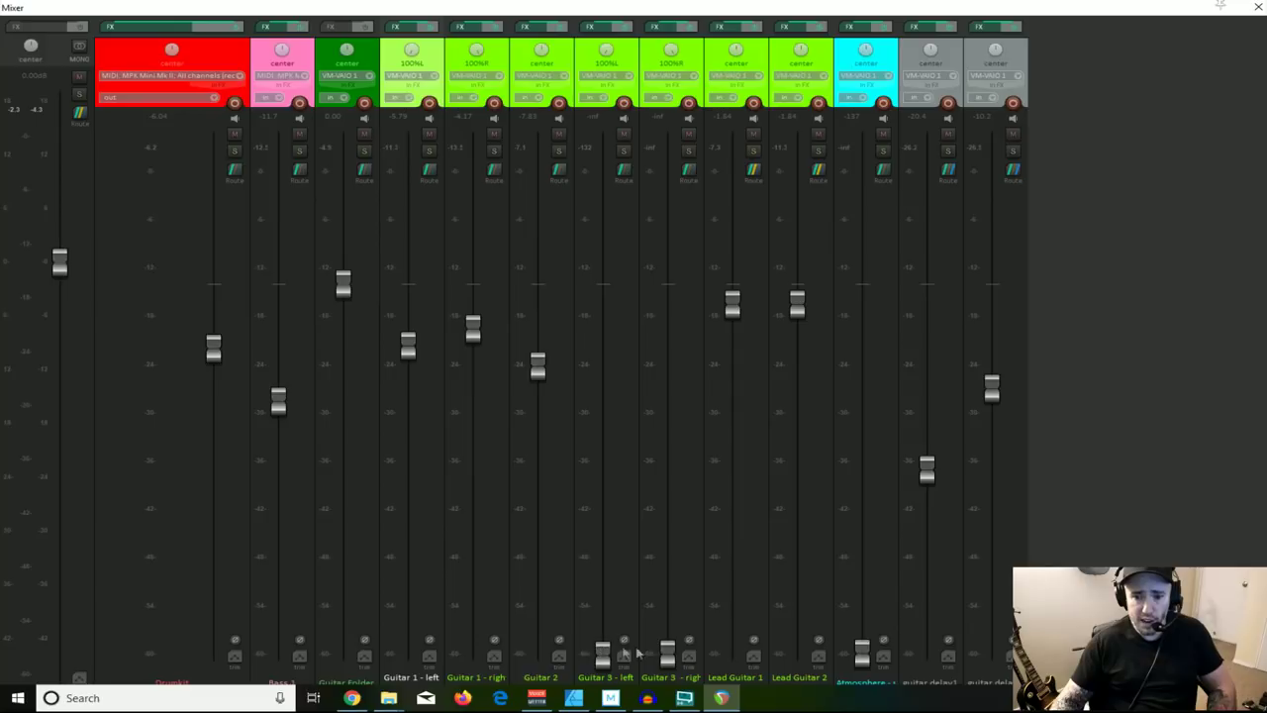
Step: Raise Atmosphere - stem to about -4.9 dB, Guitar 3 - left to about -8.5 dB and Guitar 3 - right to about -9.6 dB
{"action": "left_click_drag", "start_coordinate": [862, 653], "coordinate": [862, 336]}
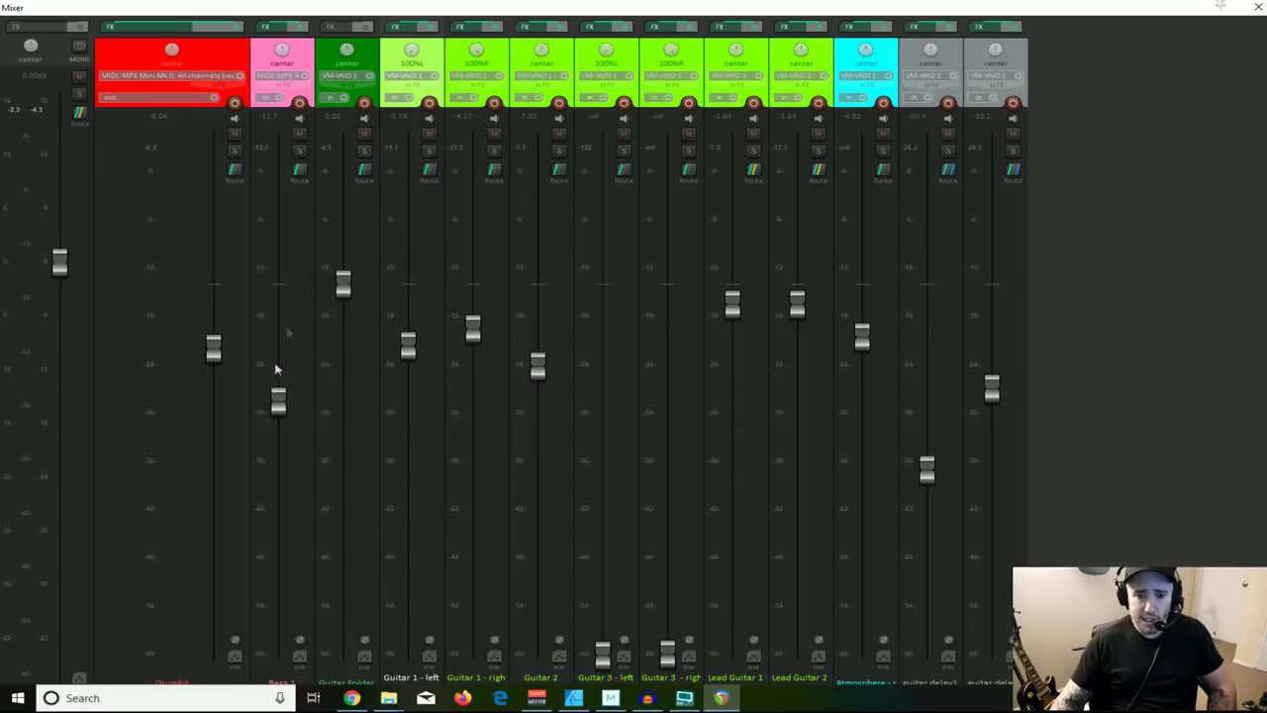
{"action": "left_click_drag", "start_coordinate": [610, 661], "coordinate": [606, 371]}
{"action": "left_click_drag", "start_coordinate": [670, 659], "coordinate": [673, 382]}
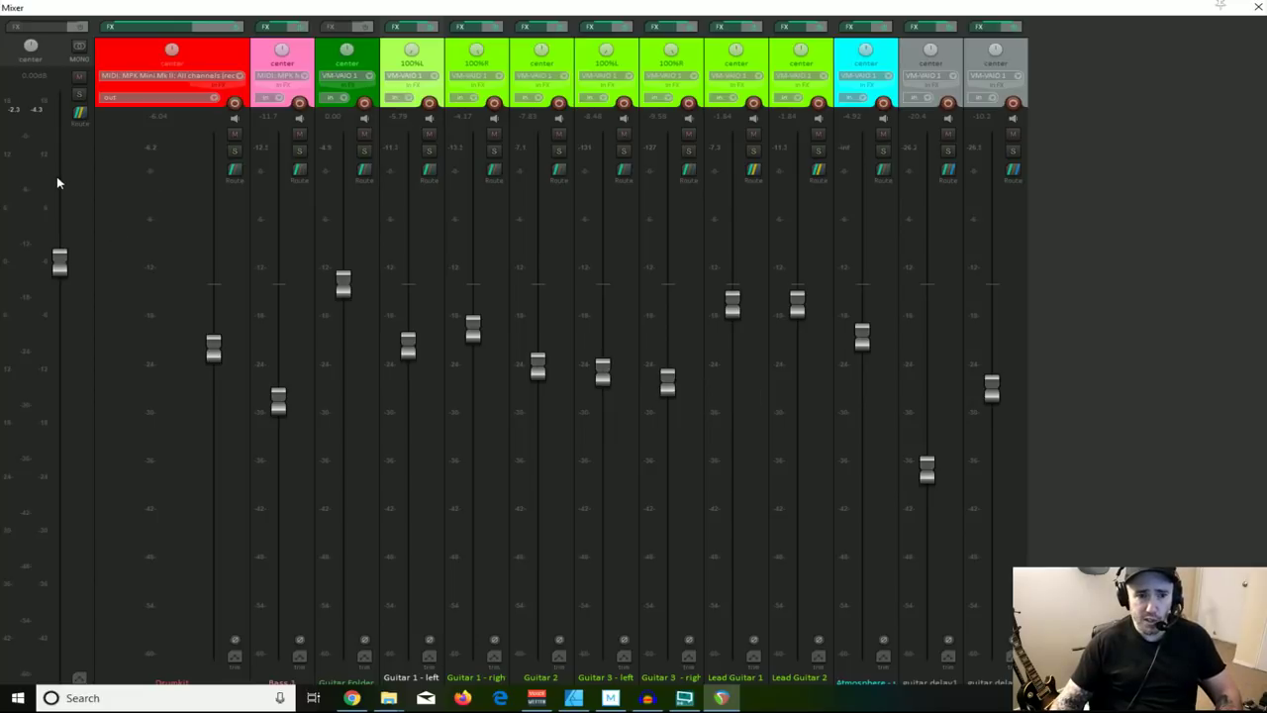
Step: Play the section and raise the Drumkit to about -1.4 dB and Bass 1 to about -5.1 dB
{"action": "key", "text": "space"}
{"action": "left_click_drag", "start_coordinate": [220, 352], "coordinate": [223, 301]}
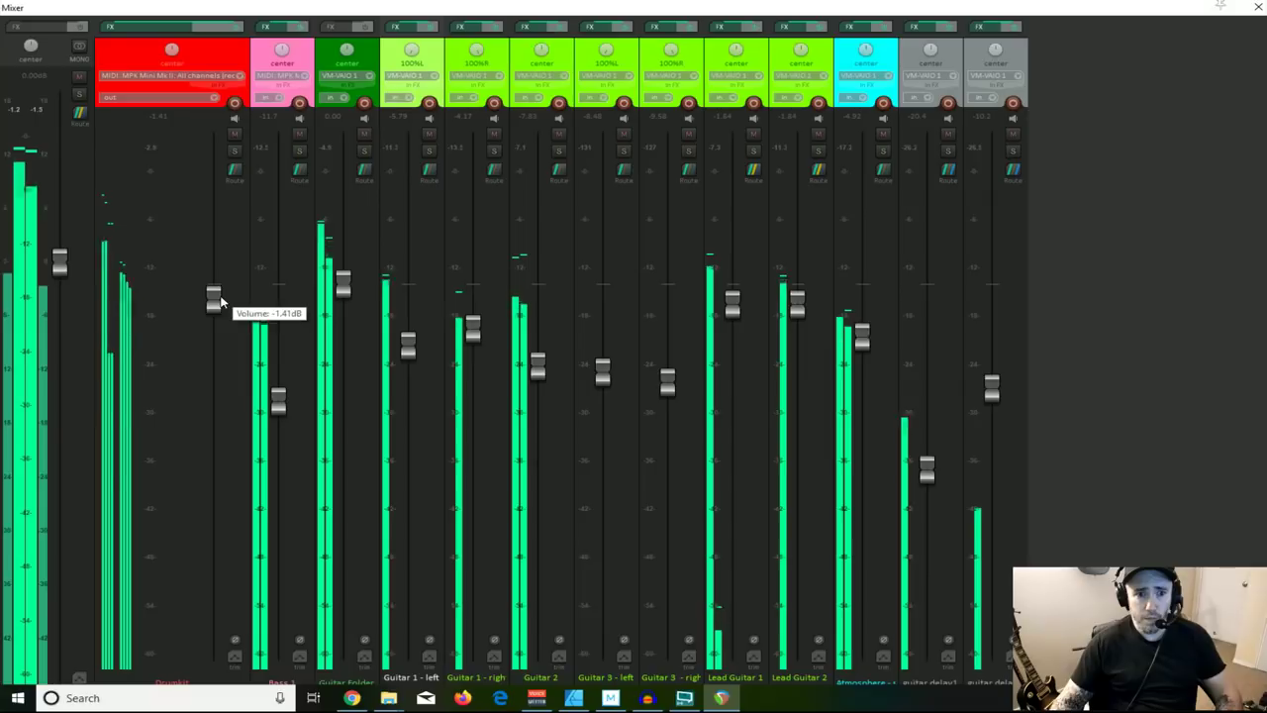
{"action": "left_click_drag", "start_coordinate": [277, 398], "coordinate": [279, 343]}
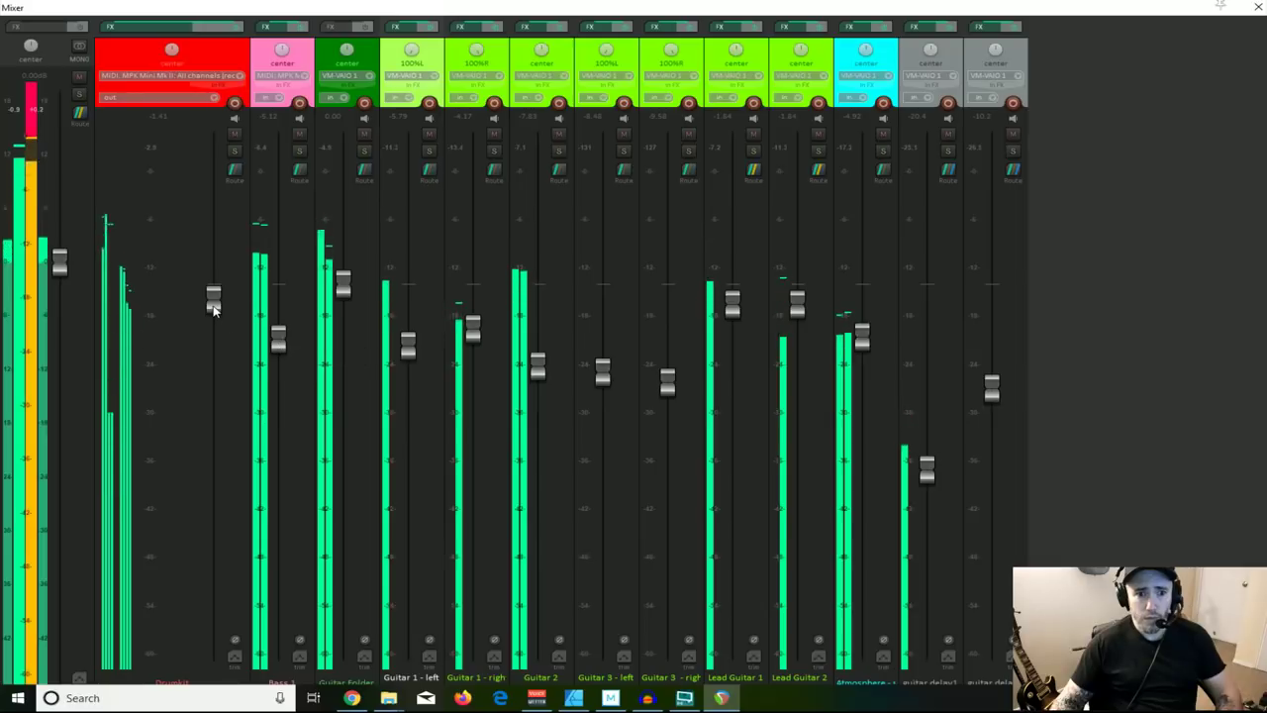
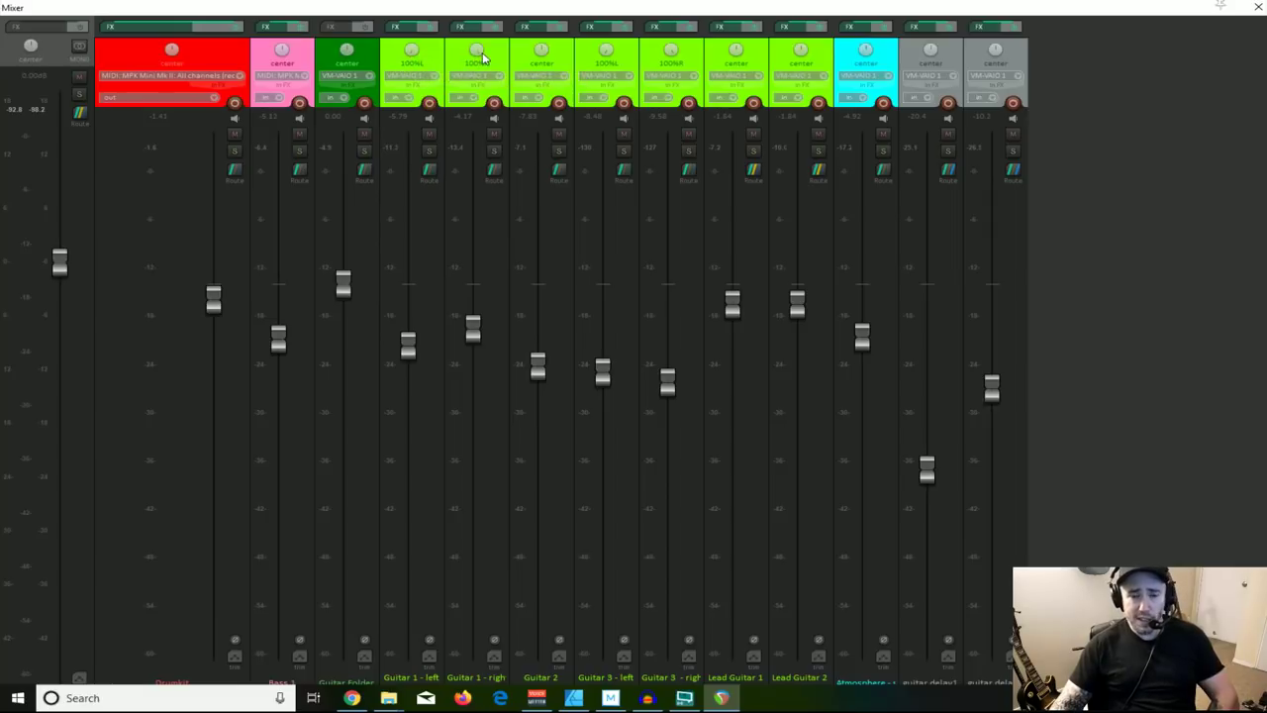
Step: Try panning Guitar 2 to 43% left and reset its pan to center
{"action": "left_click_drag", "start_coordinate": [542, 59], "coordinate": [541, 45]}
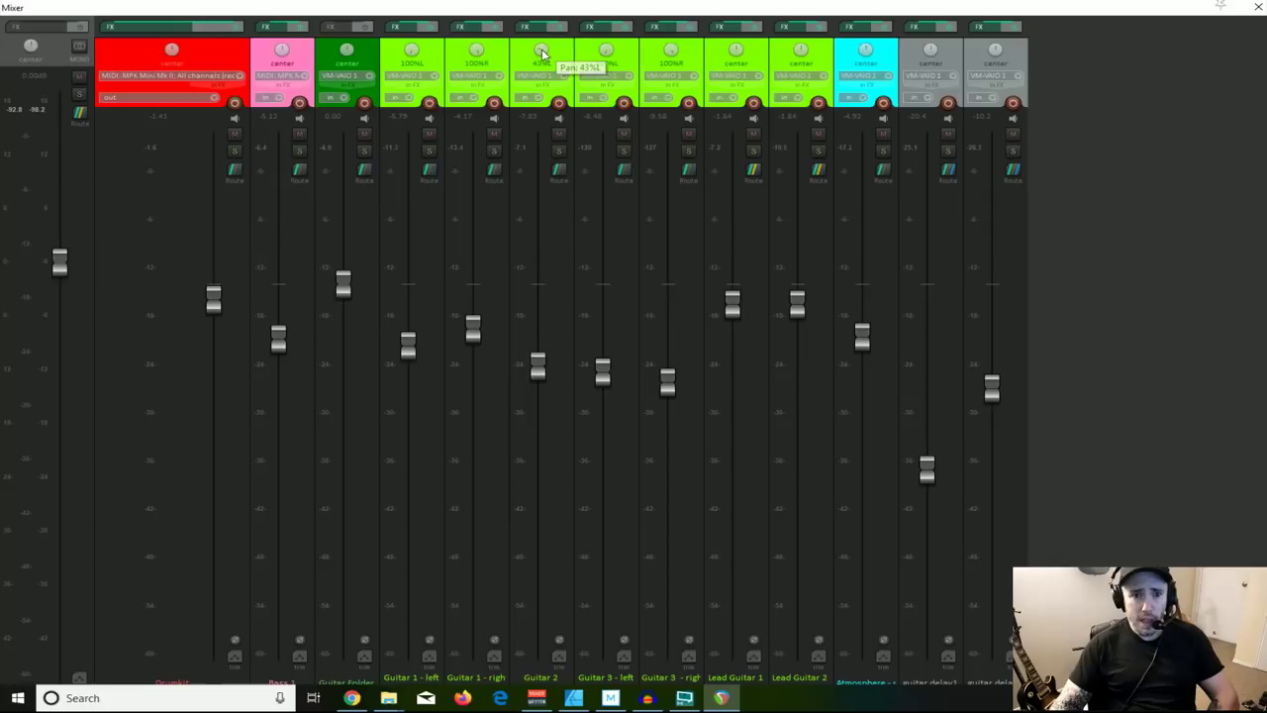
{"action": "mouse_move", "coordinate": [542, 55]}
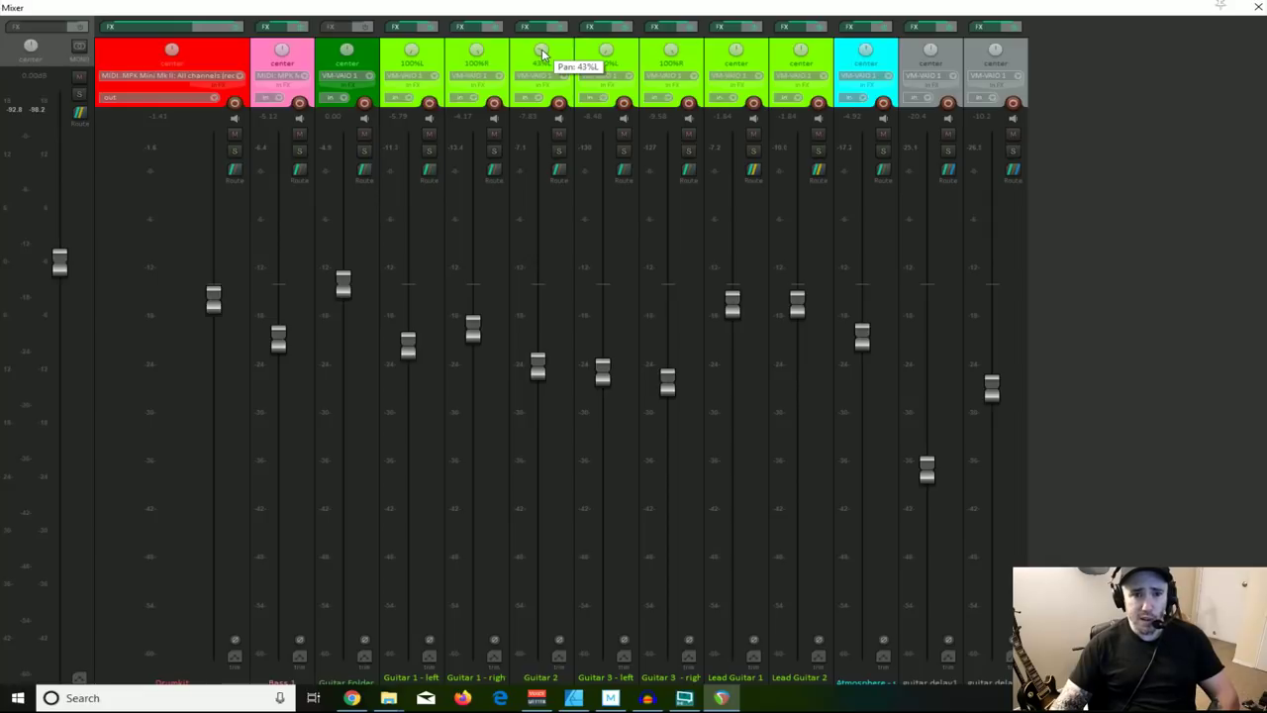
{"action": "double_click", "coordinate": [542, 53]}
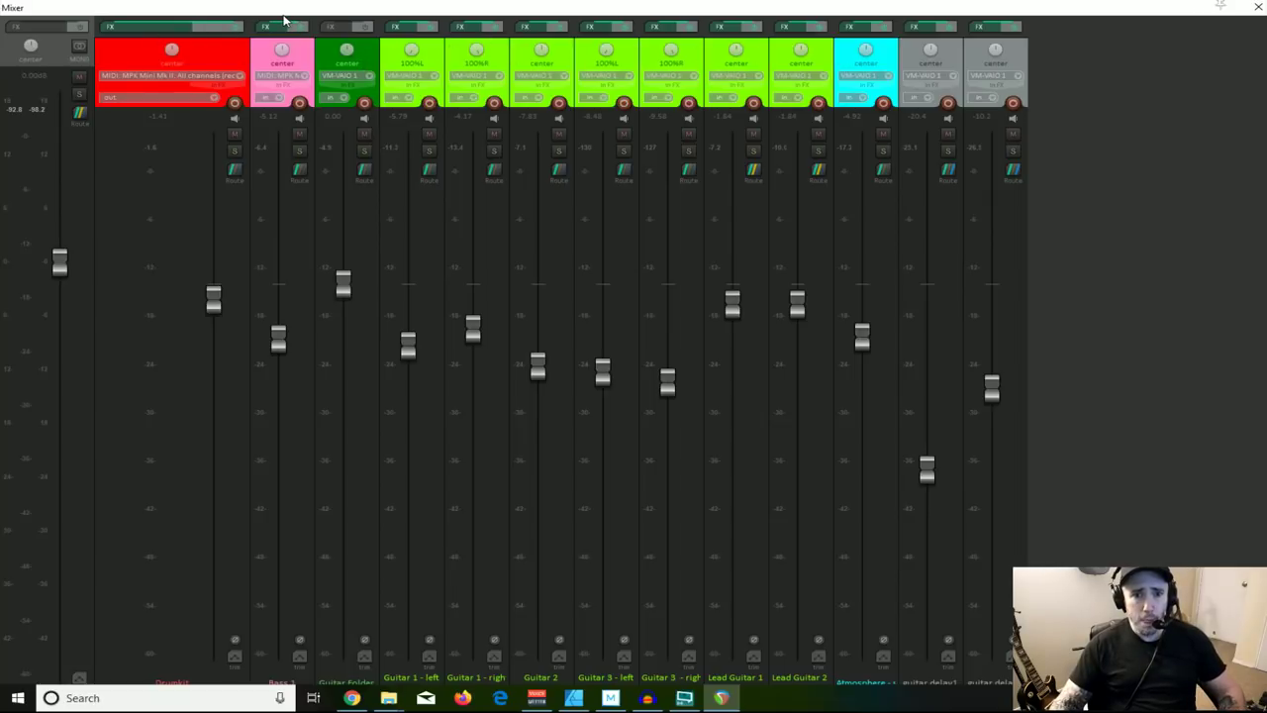
Step: View the FX inserts of Bass 1 and of all the mixer tracks, then collapse the insert area again
{"action": "mouse_move", "coordinate": [282, 19]}
{"action": "left_mouse_down"}
{"action": "mouse_move", "coordinate": [282, 193]}
{"action": "mouse_move", "coordinate": [283, 19]}
{"action": "left_mouse_up"}
{"action": "left_click_drag", "start_coordinate": [412, 19], "coordinate": [476, 18]}
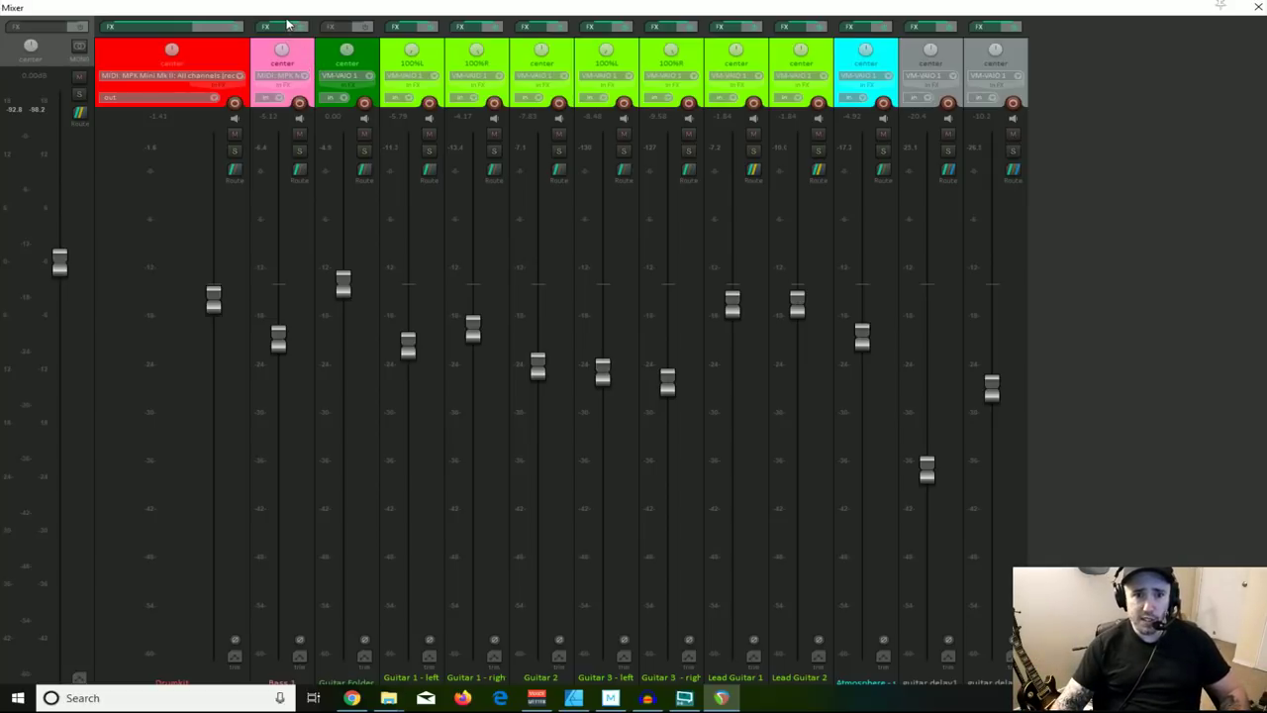
{"action": "left_click", "coordinate": [273, 27]}
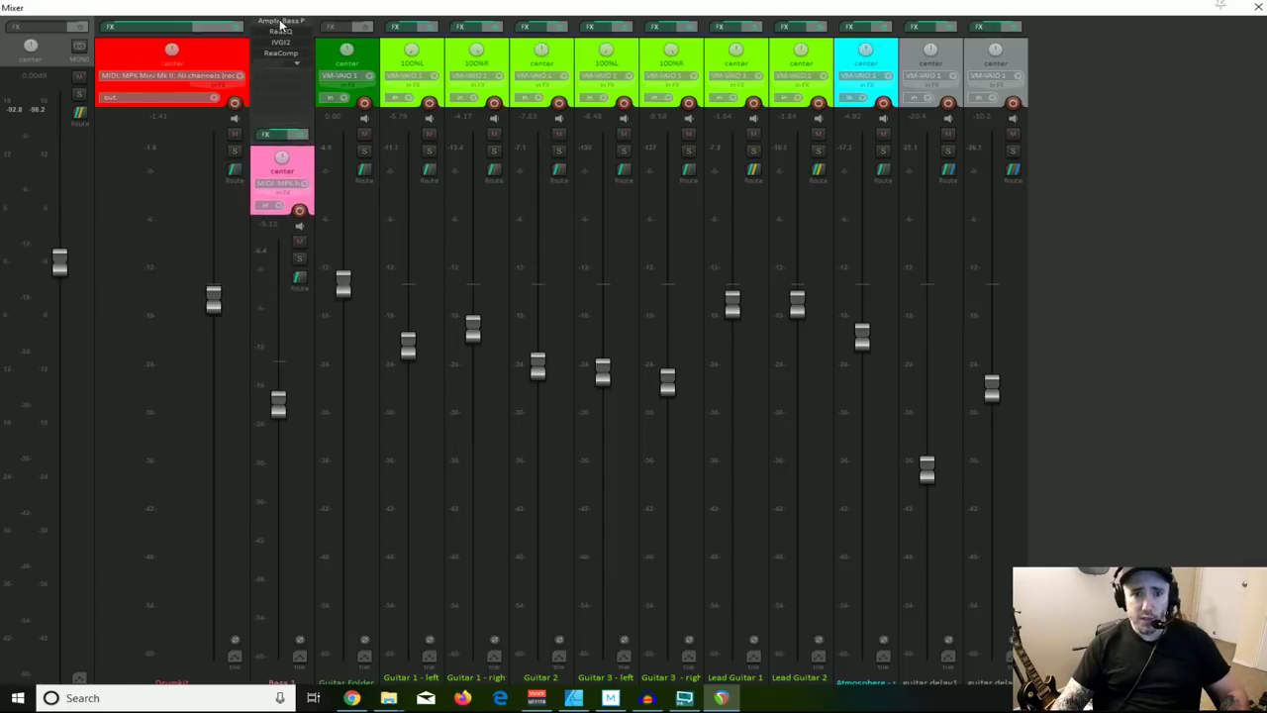
{"action": "left_click", "coordinate": [287, 133]}
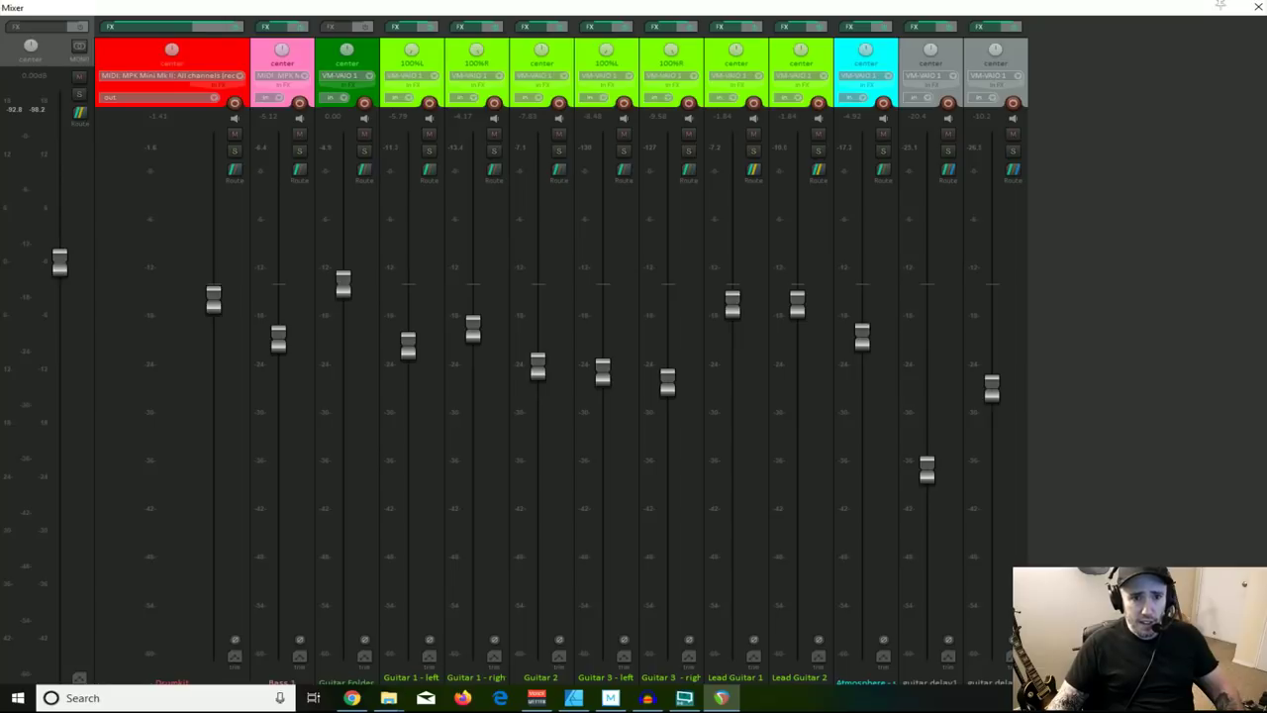
{"action": "left_click_drag", "start_coordinate": [248, 18], "coordinate": [247, 269]}
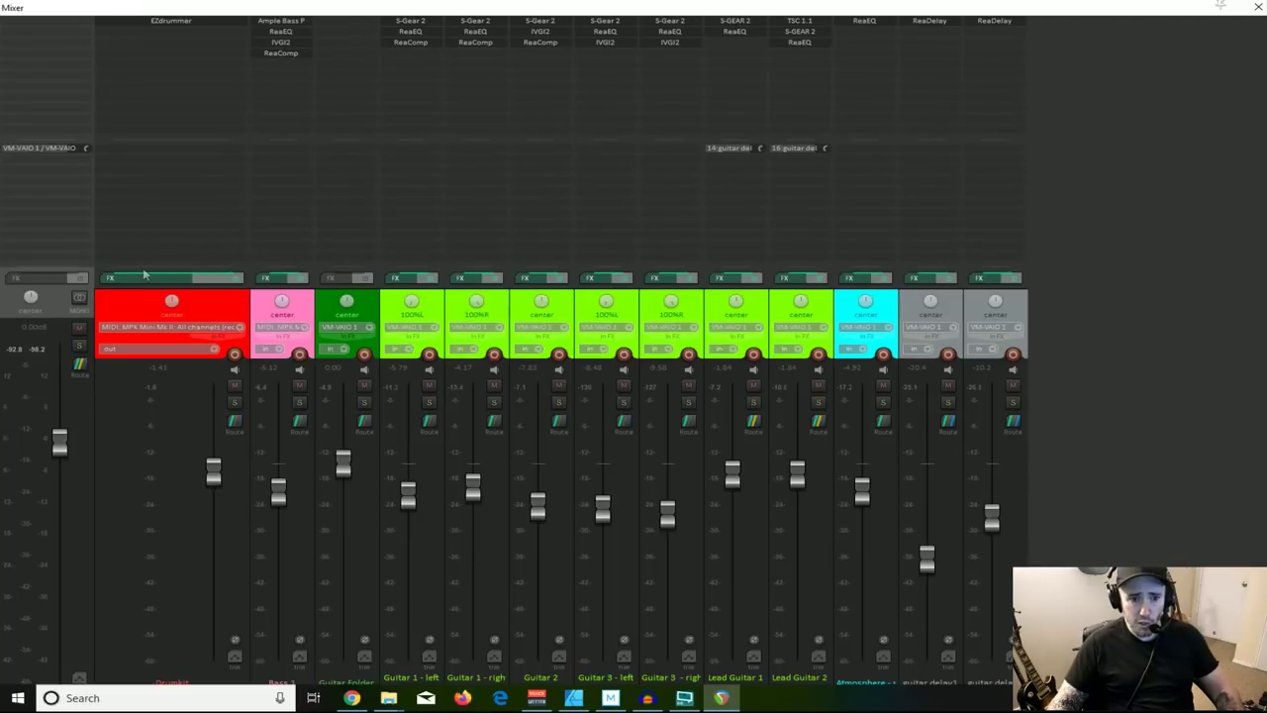
{"action": "left_click_drag", "start_coordinate": [171, 271], "coordinate": [171, 20]}
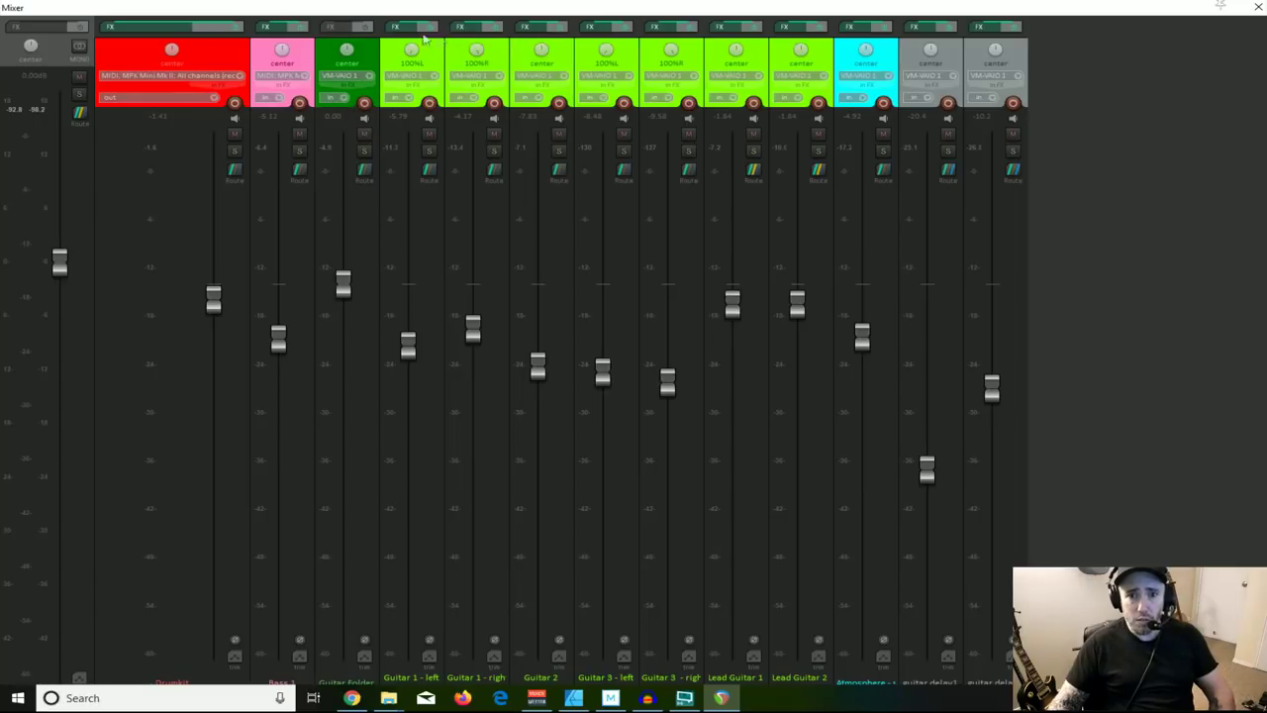
Step: View the Bass 1 effects chain and the list of plugins that can be added to it, then close both
{"action": "left_click", "coordinate": [275, 27]}
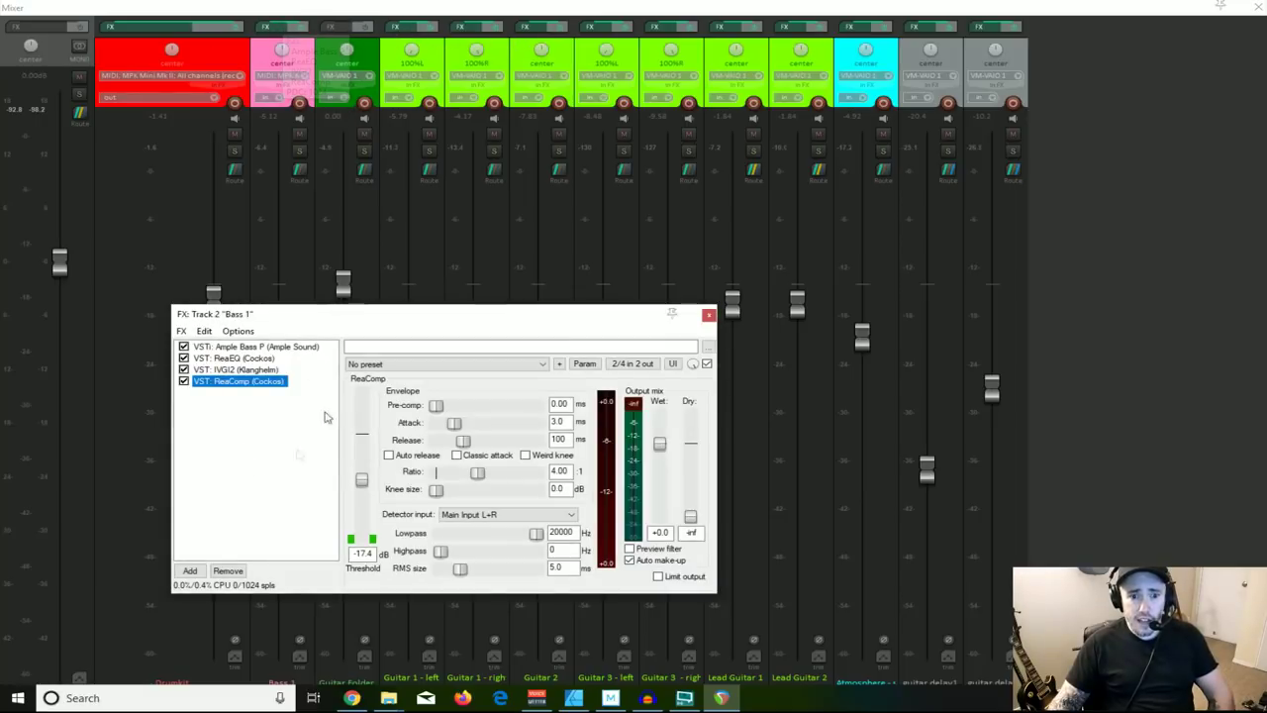
{"action": "double_click", "coordinate": [215, 399]}
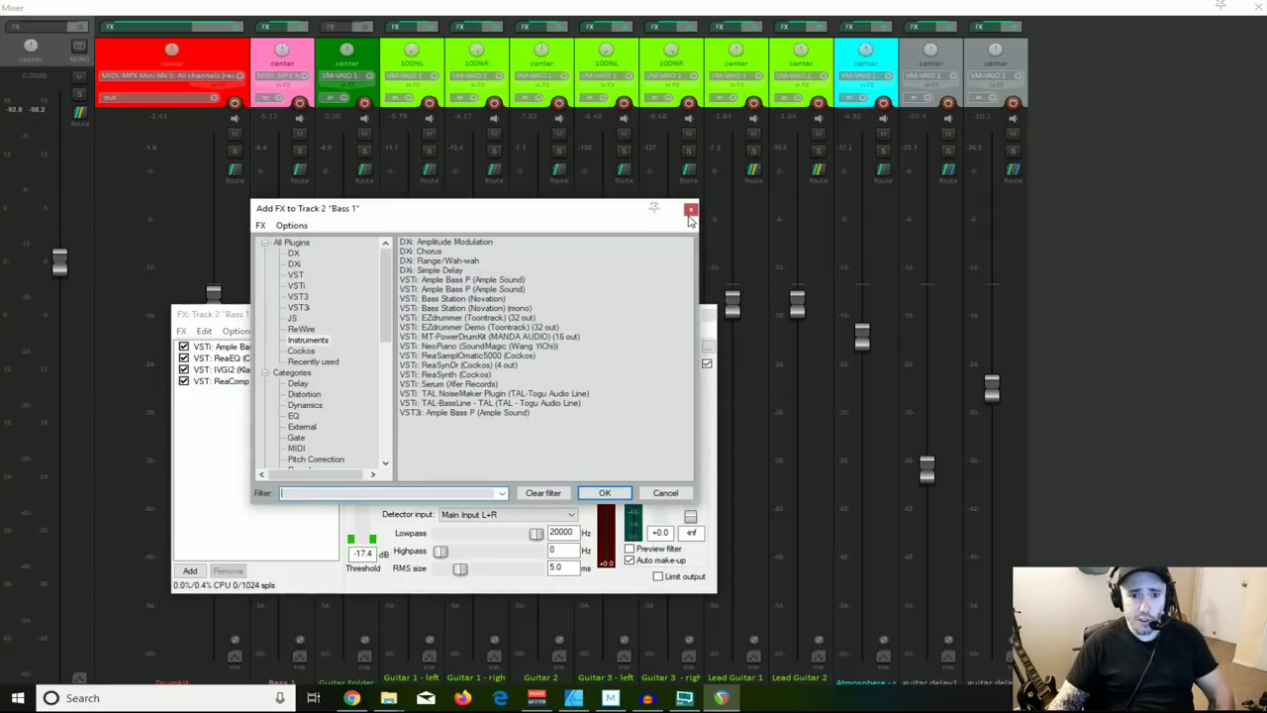
{"action": "left_click", "coordinate": [690, 212]}
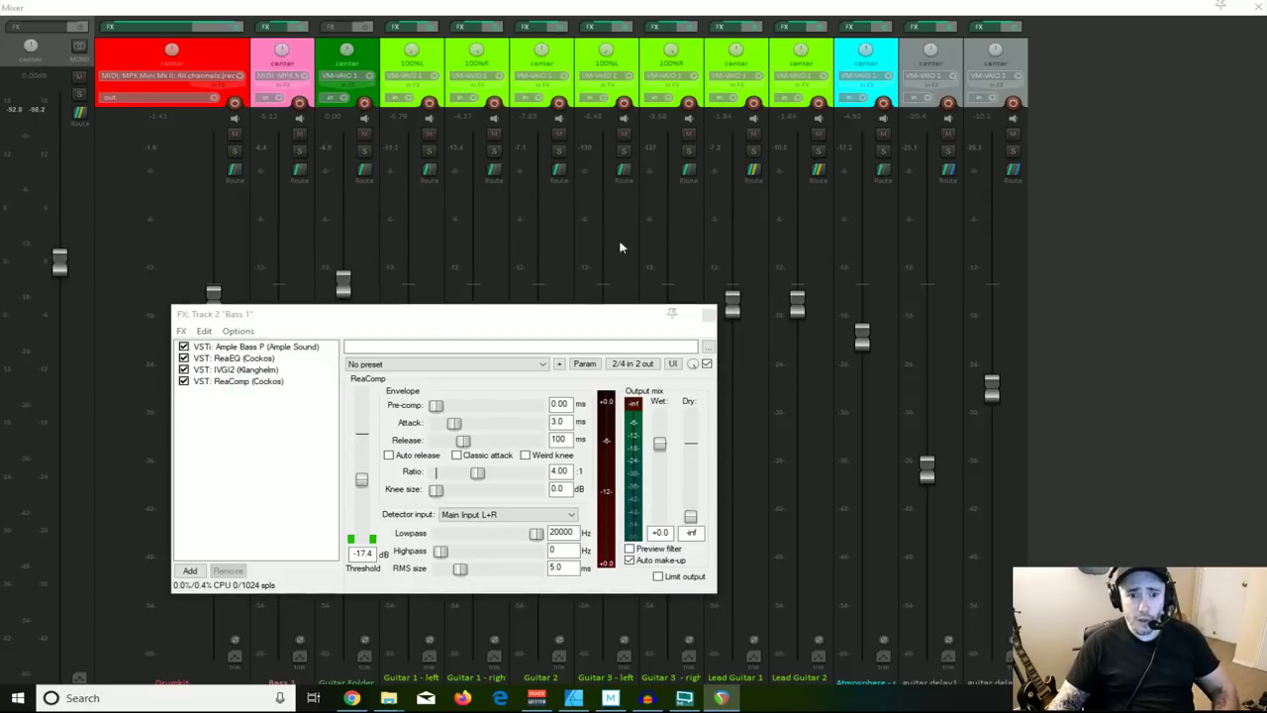
{"action": "left_click", "coordinate": [708, 316]}
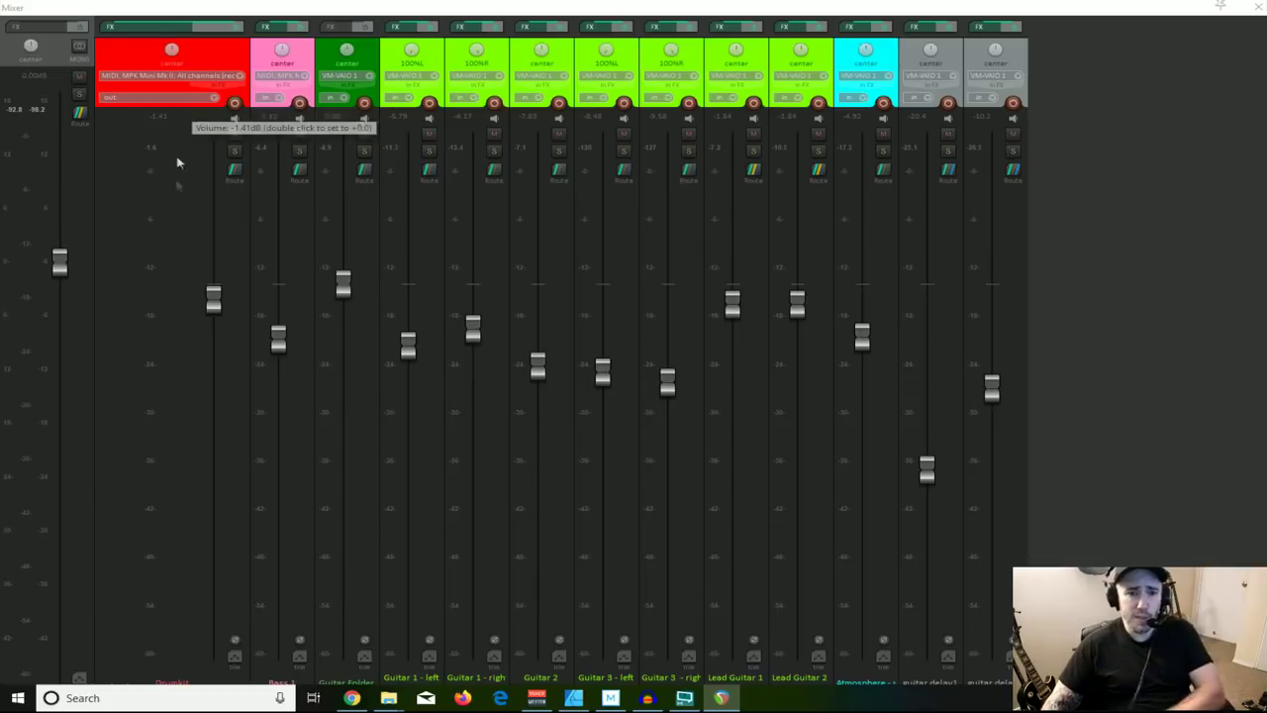
Step: Open EZdrummer on the Drumkit track and view its drum kit and its internal mixer channels
{"action": "left_click", "coordinate": [153, 33]}
{"action": "left_click_drag", "start_coordinate": [226, 12], "coordinate": [349, 61]}
{"action": "left_click", "coordinate": [498, 138]}
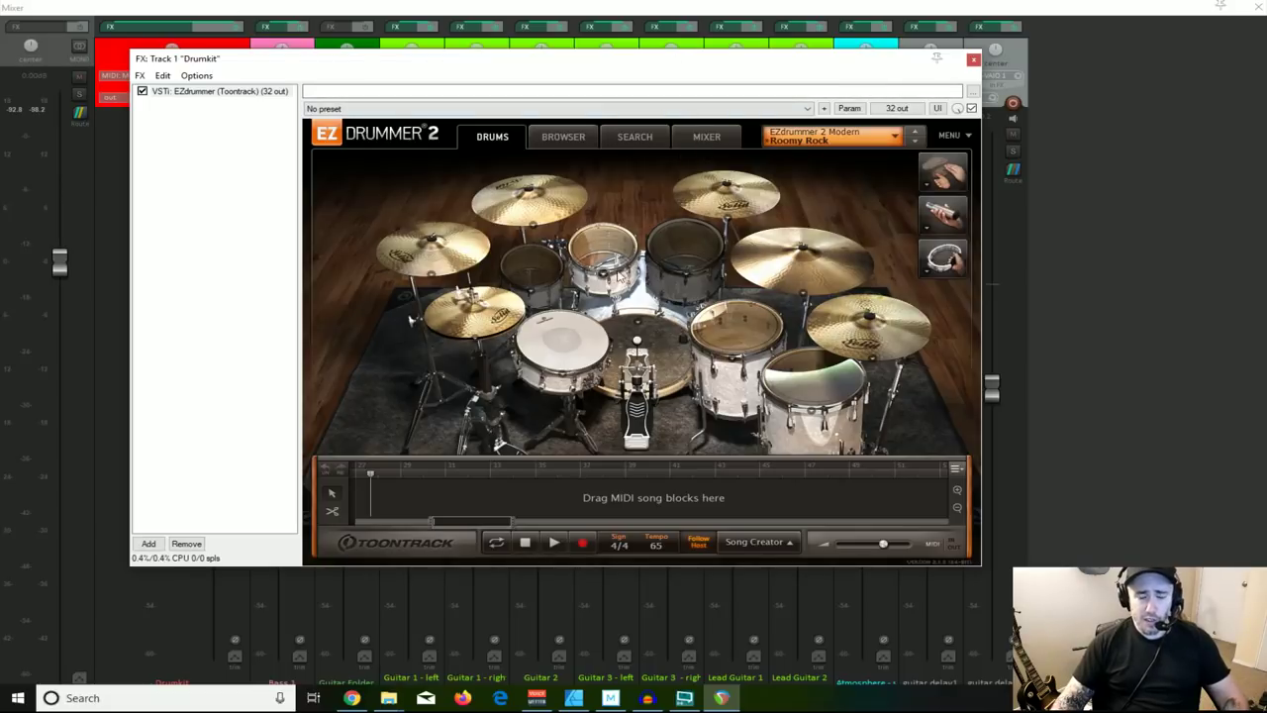
{"action": "left_click", "coordinate": [706, 139]}
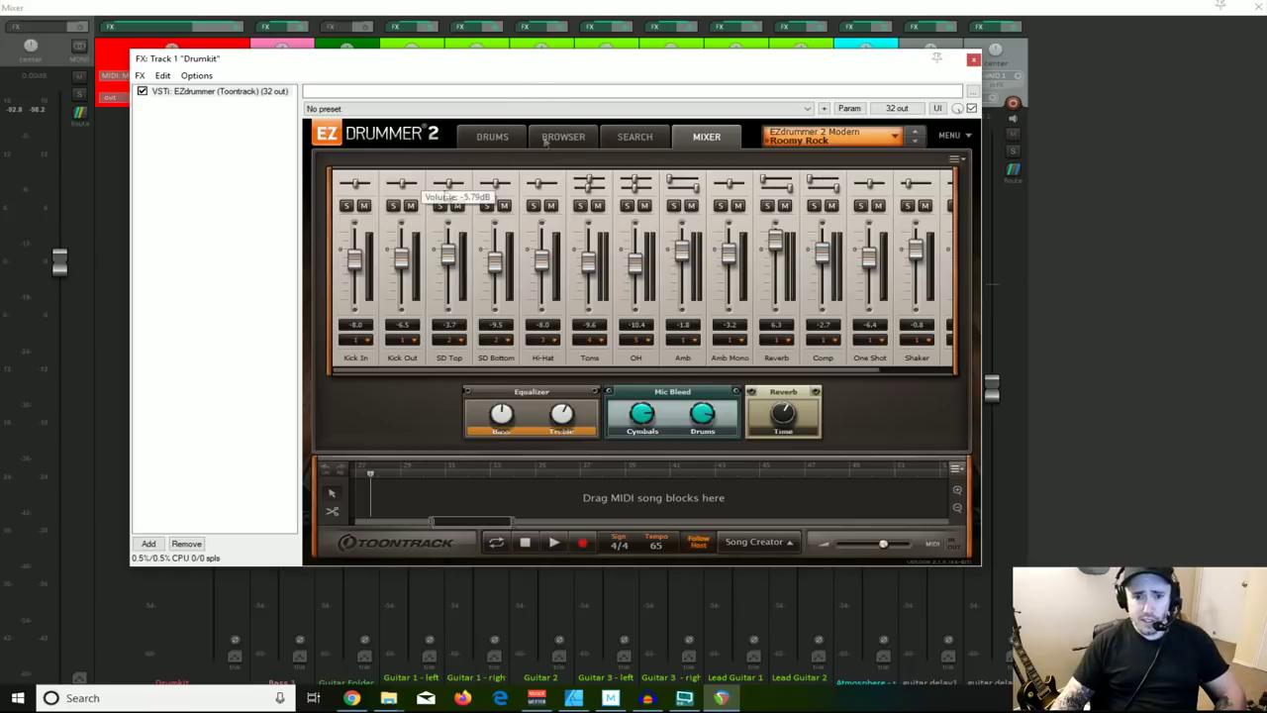
{"action": "mouse_move", "coordinate": [500, 69]}
{"action": "left_mouse_down"}
{"action": "mouse_move", "coordinate": [475, 189]}
{"action": "mouse_move", "coordinate": [501, 90]}
{"action": "left_mouse_up"}
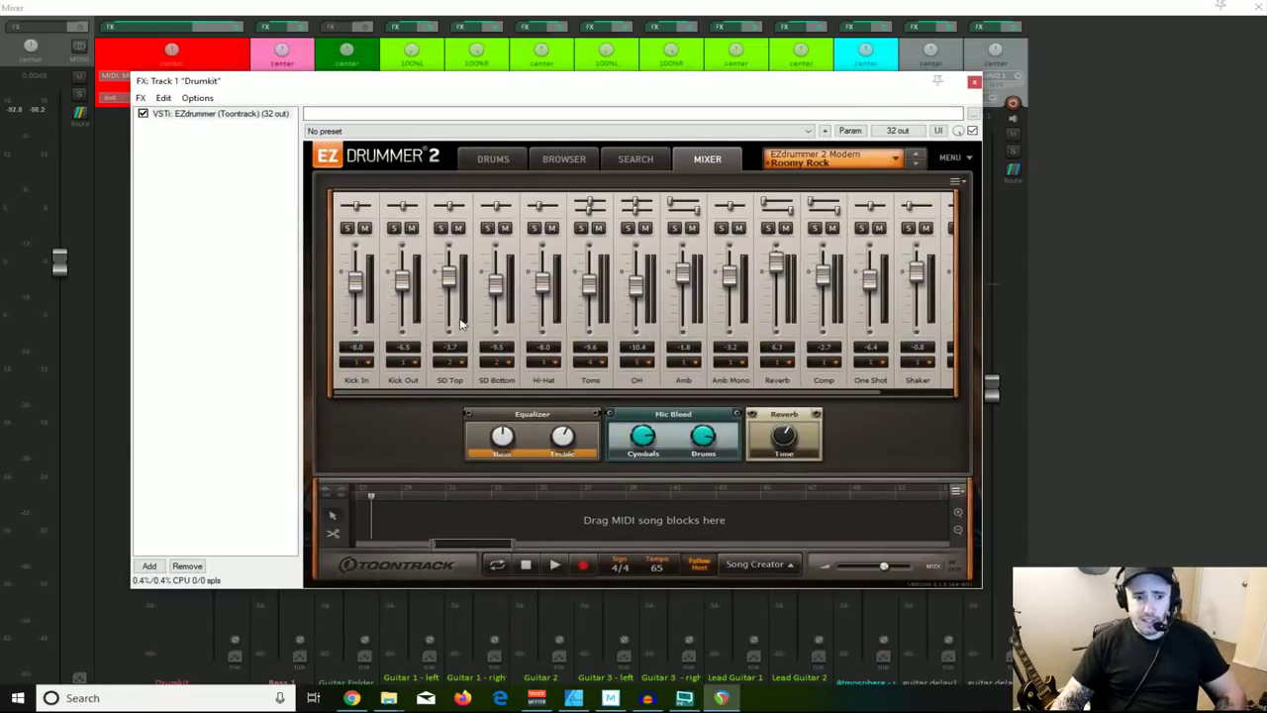
{"action": "left_click_drag", "start_coordinate": [598, 79], "coordinate": [587, 420]}
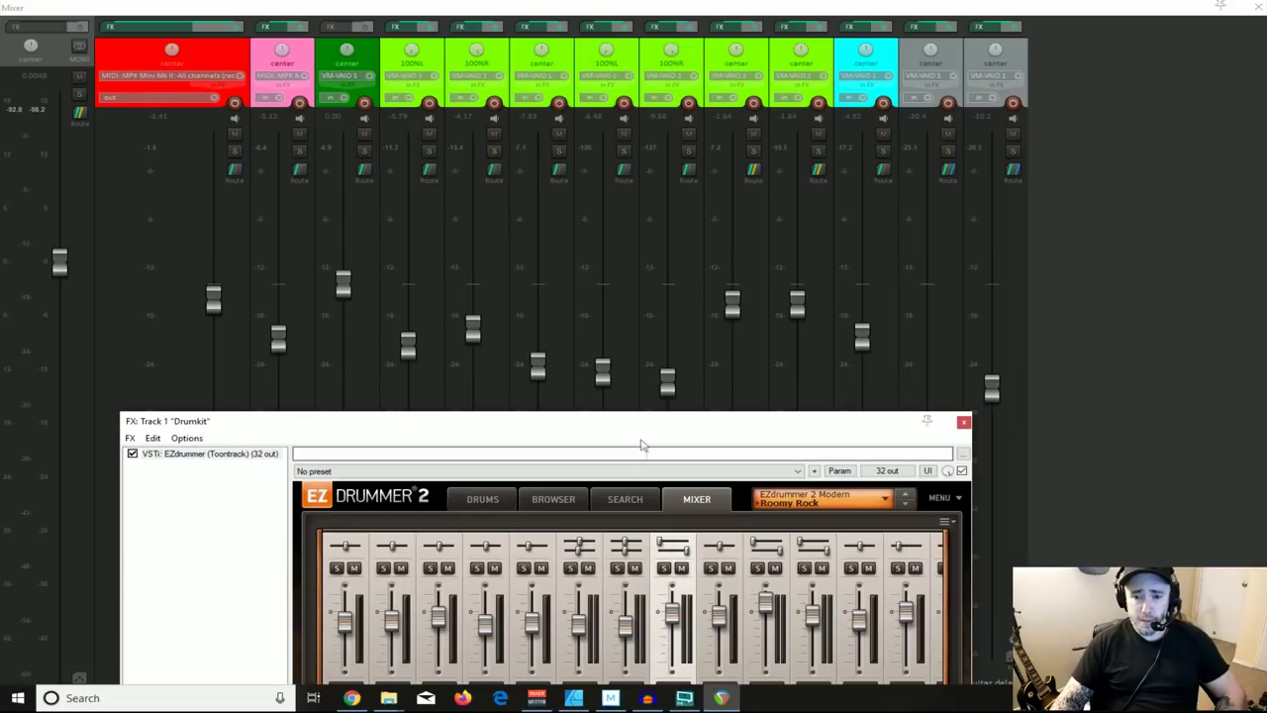
{"action": "left_click_drag", "start_coordinate": [634, 423], "coordinate": [605, 343]}
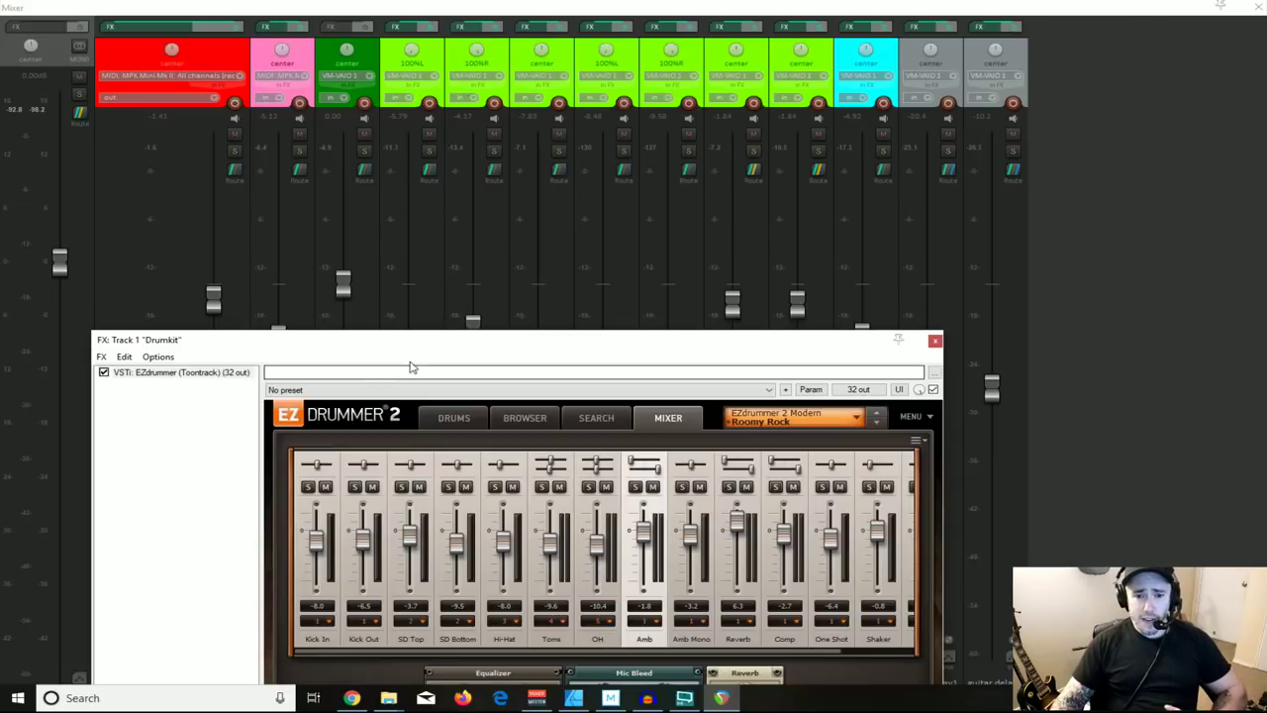
{"action": "left_click_drag", "start_coordinate": [410, 344], "coordinate": [457, 127]}
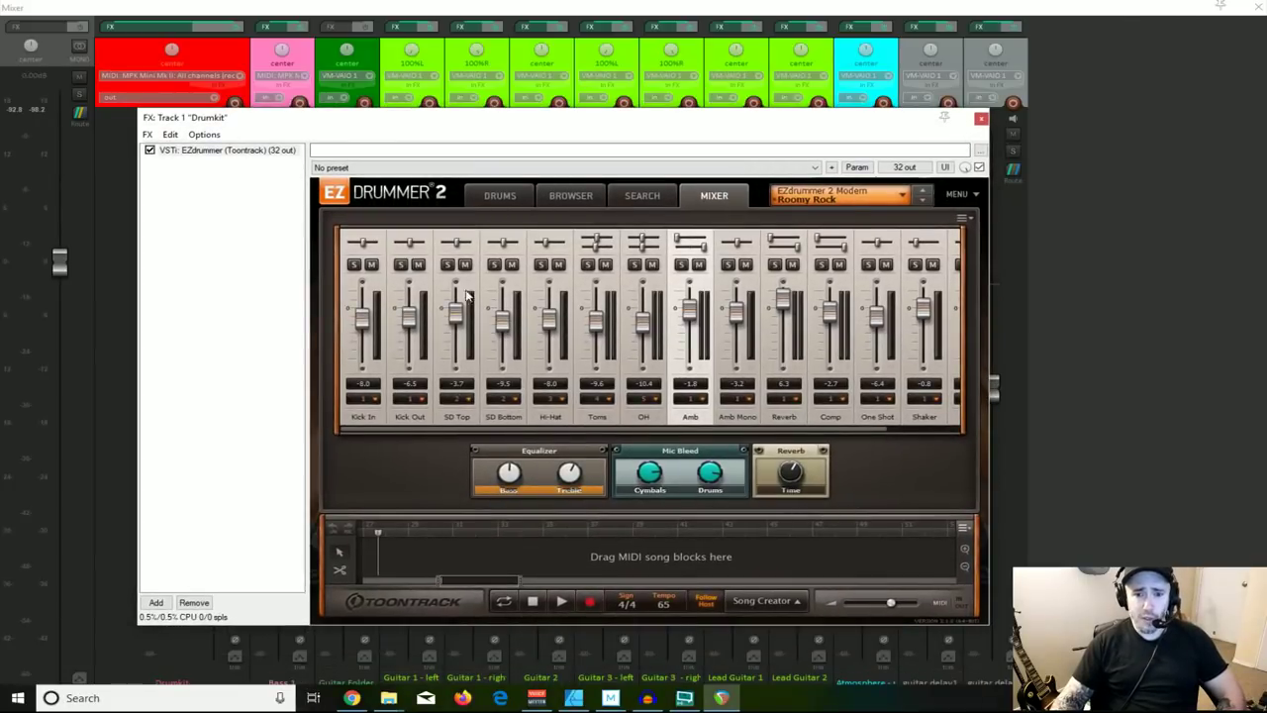
Step: Try adding MT-PowerDrumKit to the Drumkit track, view its mixer, and remove the plugin again
{"action": "double_click", "coordinate": [189, 166]}
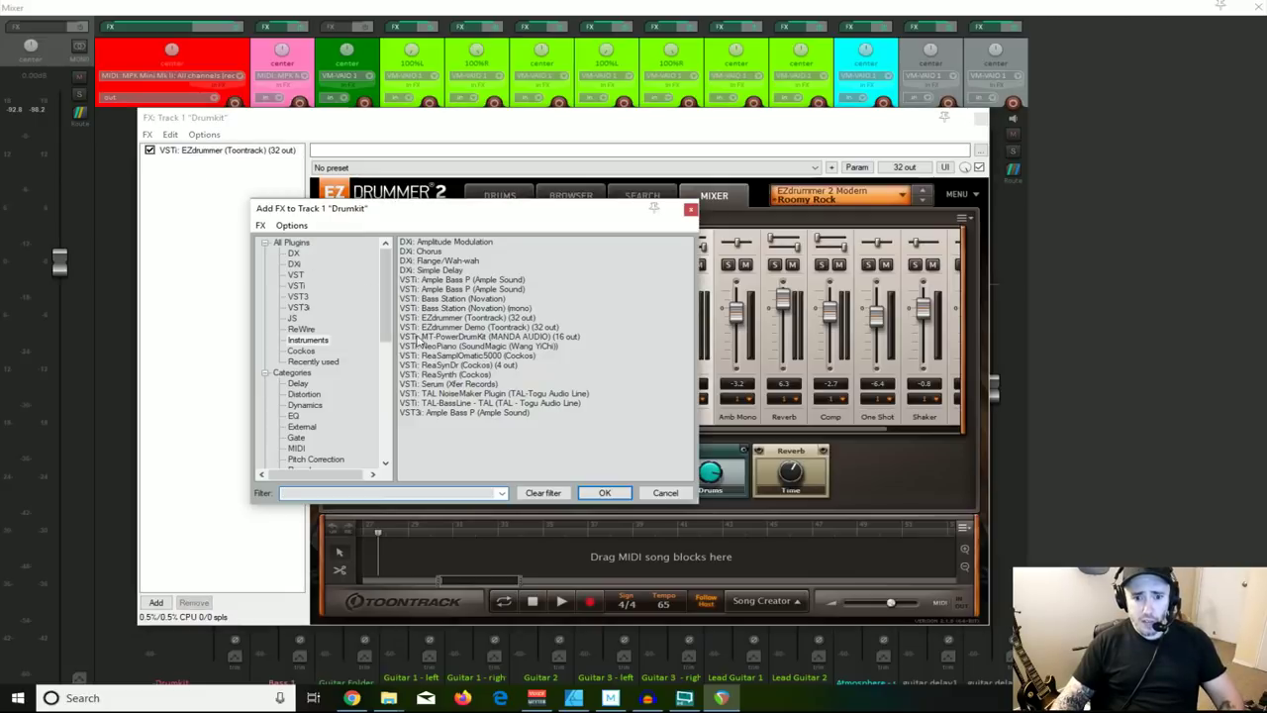
{"action": "left_click", "coordinate": [428, 337]}
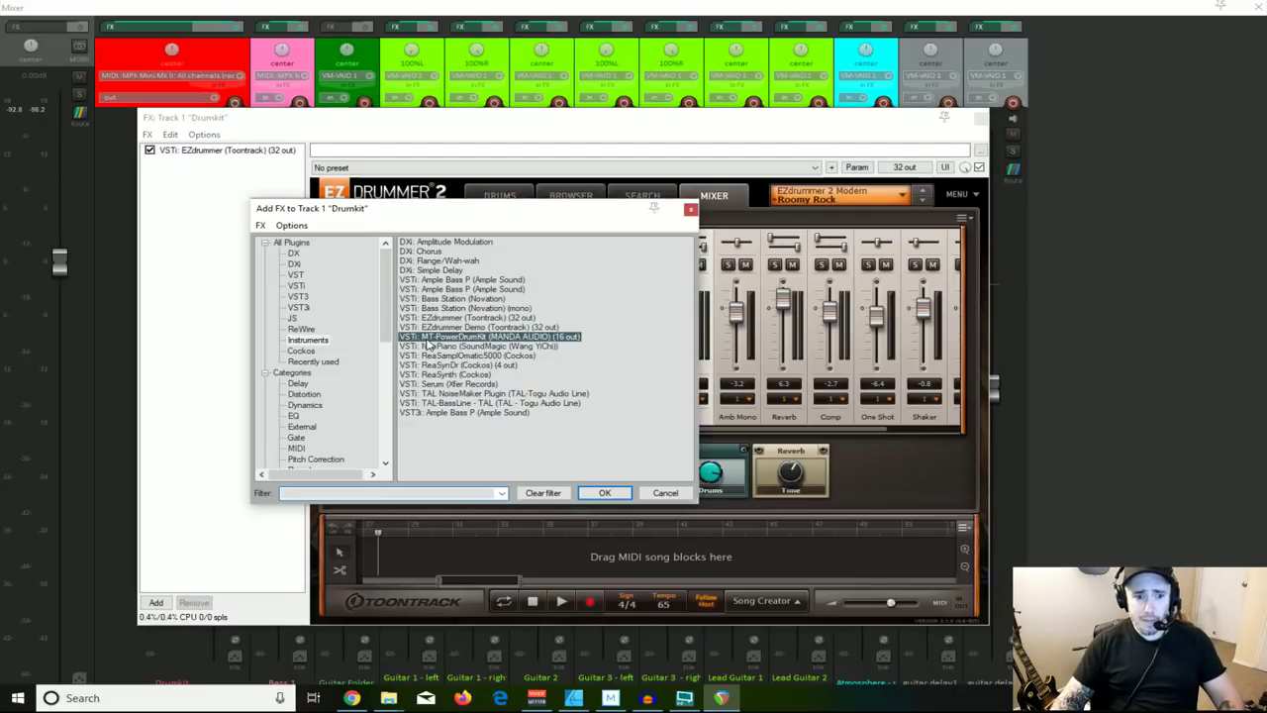
{"action": "double_click", "coordinate": [428, 338]}
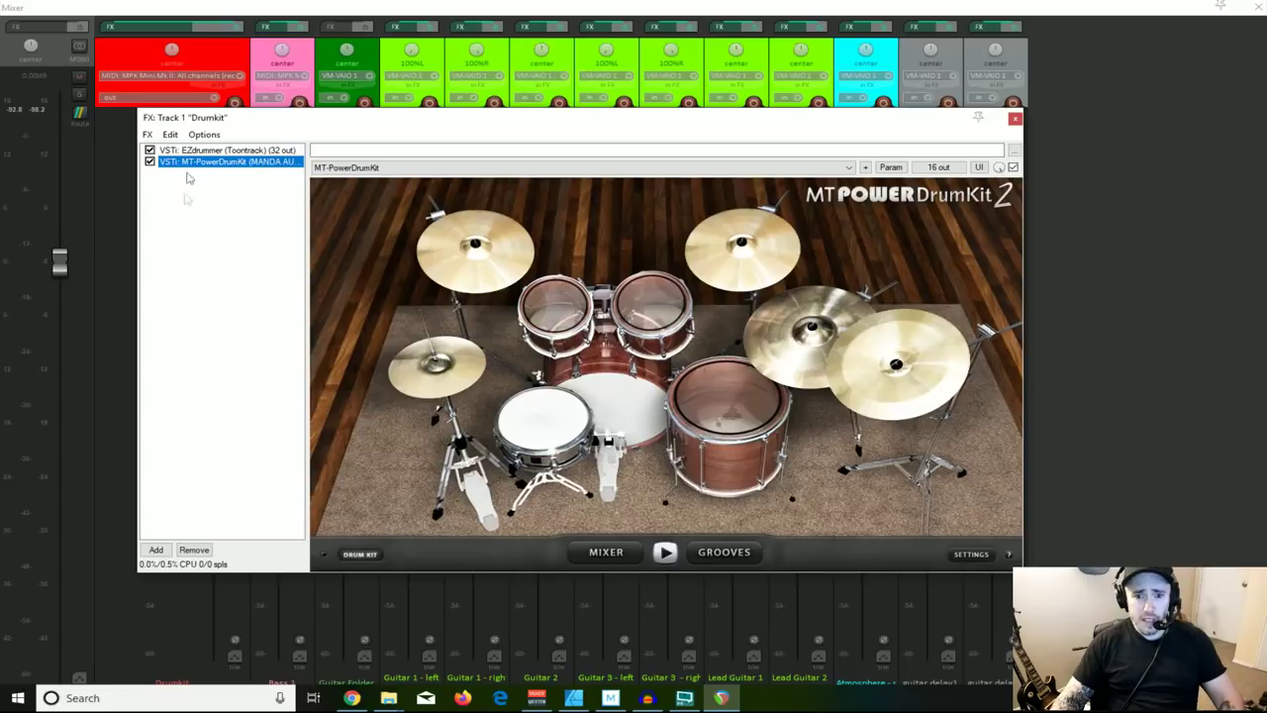
{"action": "left_click", "coordinate": [607, 555]}
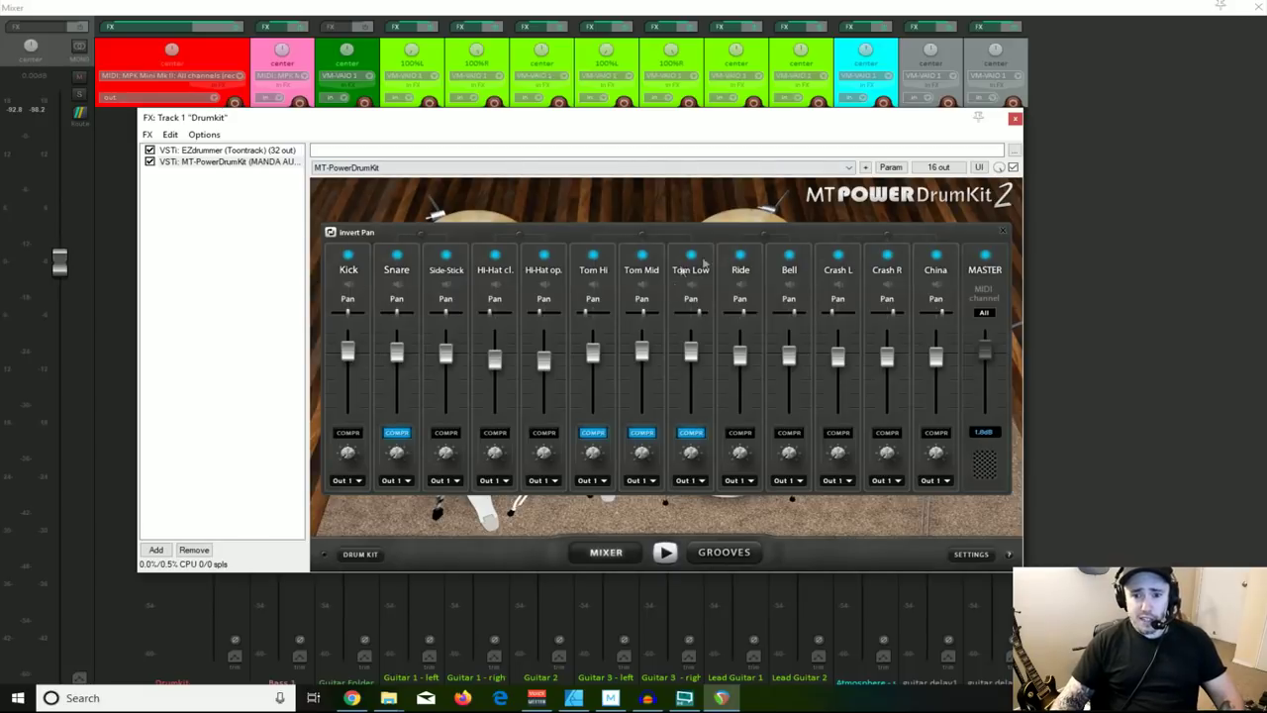
{"action": "left_click", "coordinate": [180, 165]}
{"action": "key", "text": "Delete"}
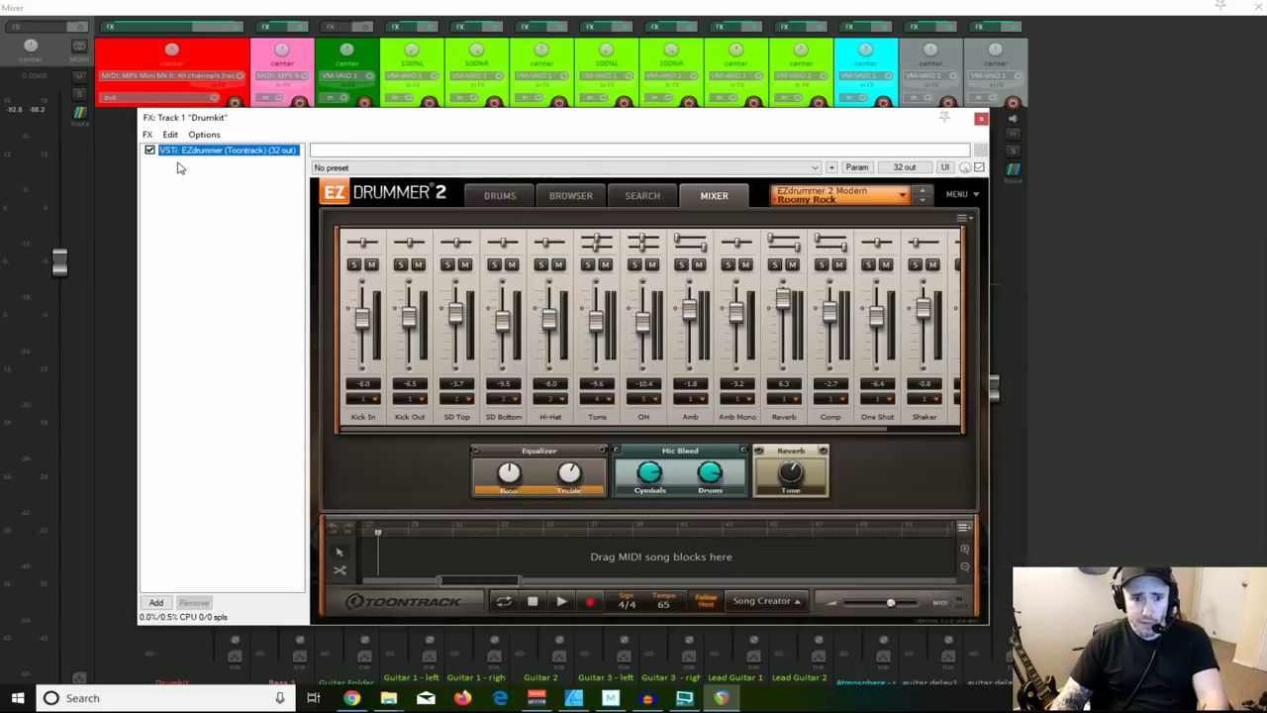
Step: Switch EZdrummer back to its drum kit view and return to the arrangement
{"action": "left_click_drag", "start_coordinate": [333, 122], "coordinate": [375, 205]}
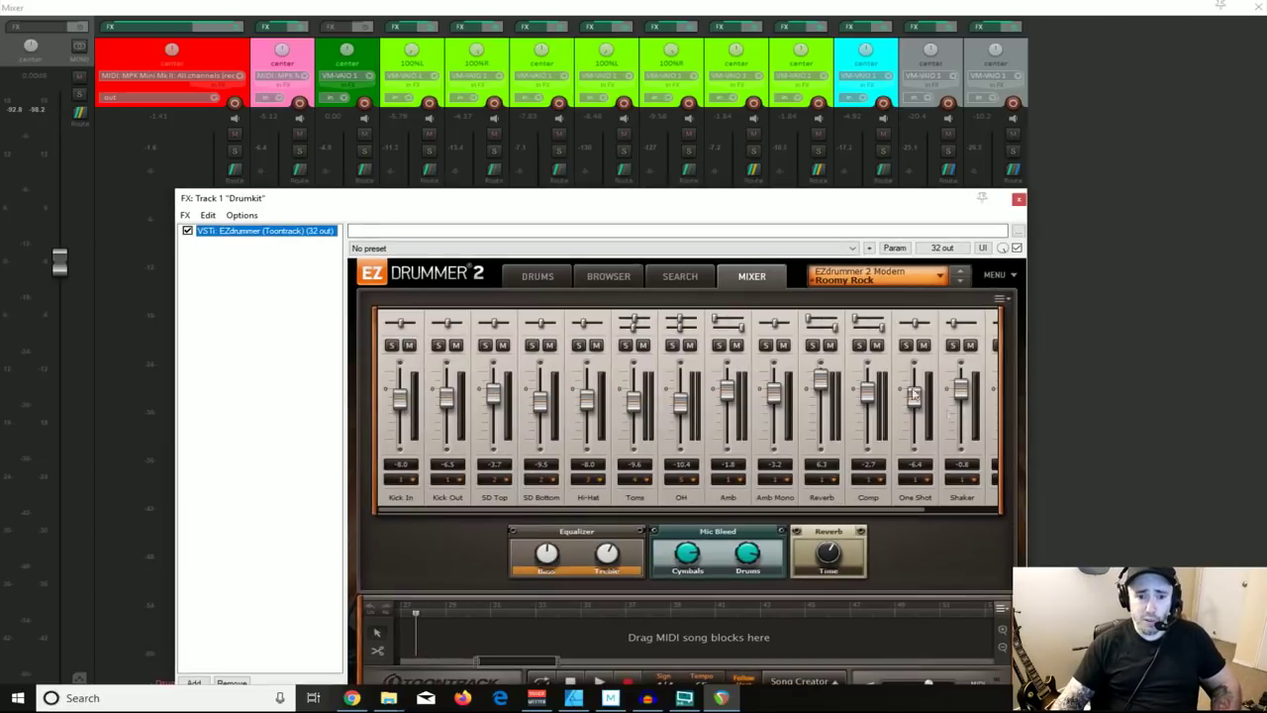
{"action": "left_click", "coordinate": [522, 279]}
{"action": "left_click", "coordinate": [271, 247]}
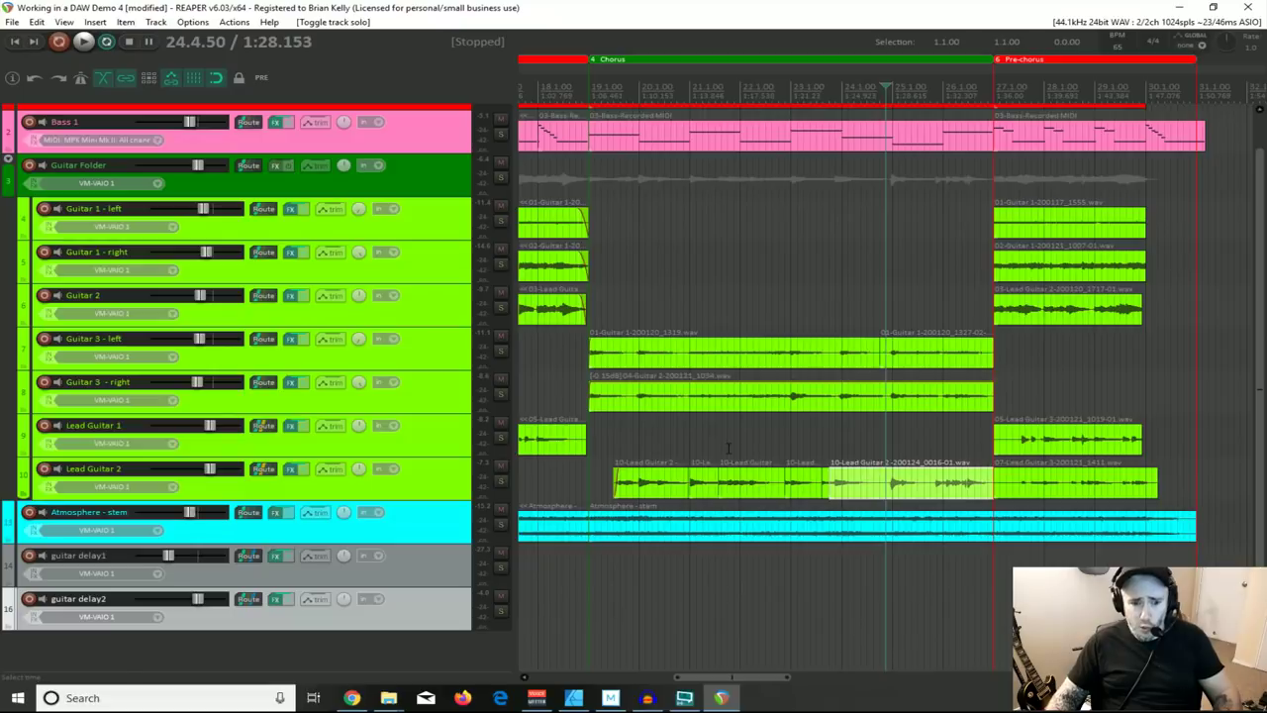
Step: Solo Lead Guitar 2 and guitar delay2, and play the first Lead Guitar 2 chorus clip from bar 20
{"action": "left_click", "coordinate": [500, 481]}
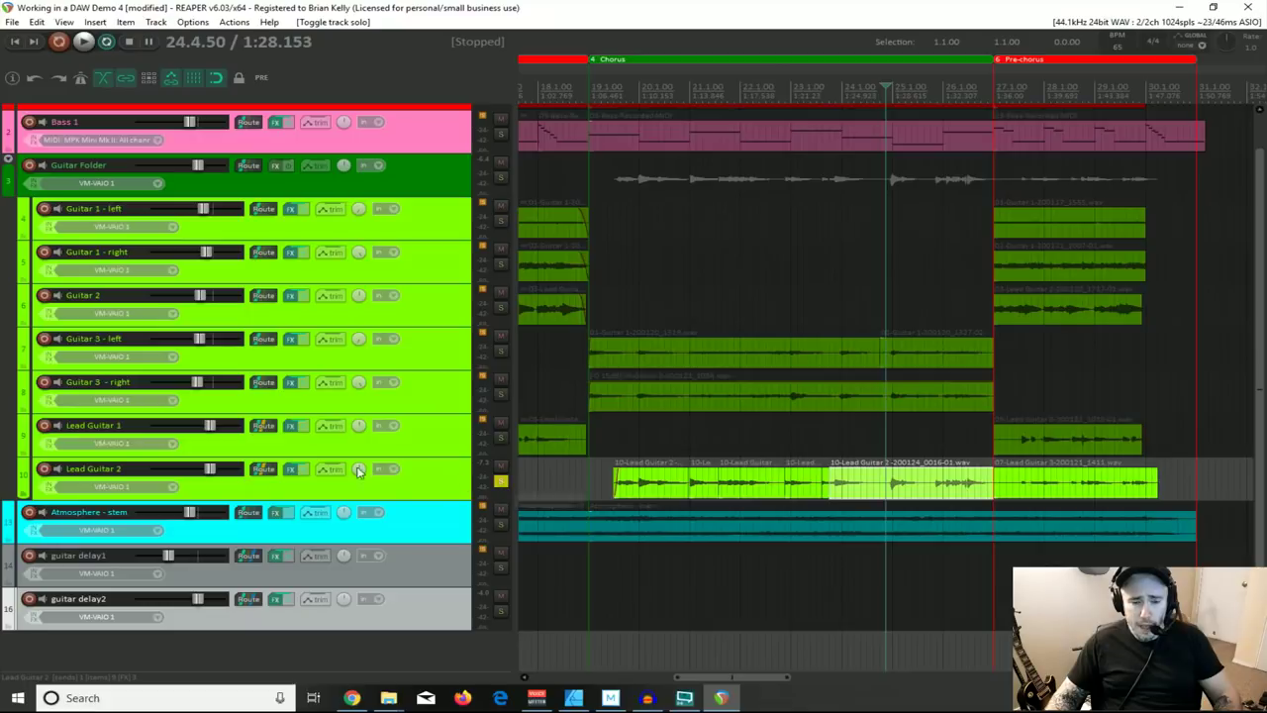
{"action": "left_click", "coordinate": [500, 610]}
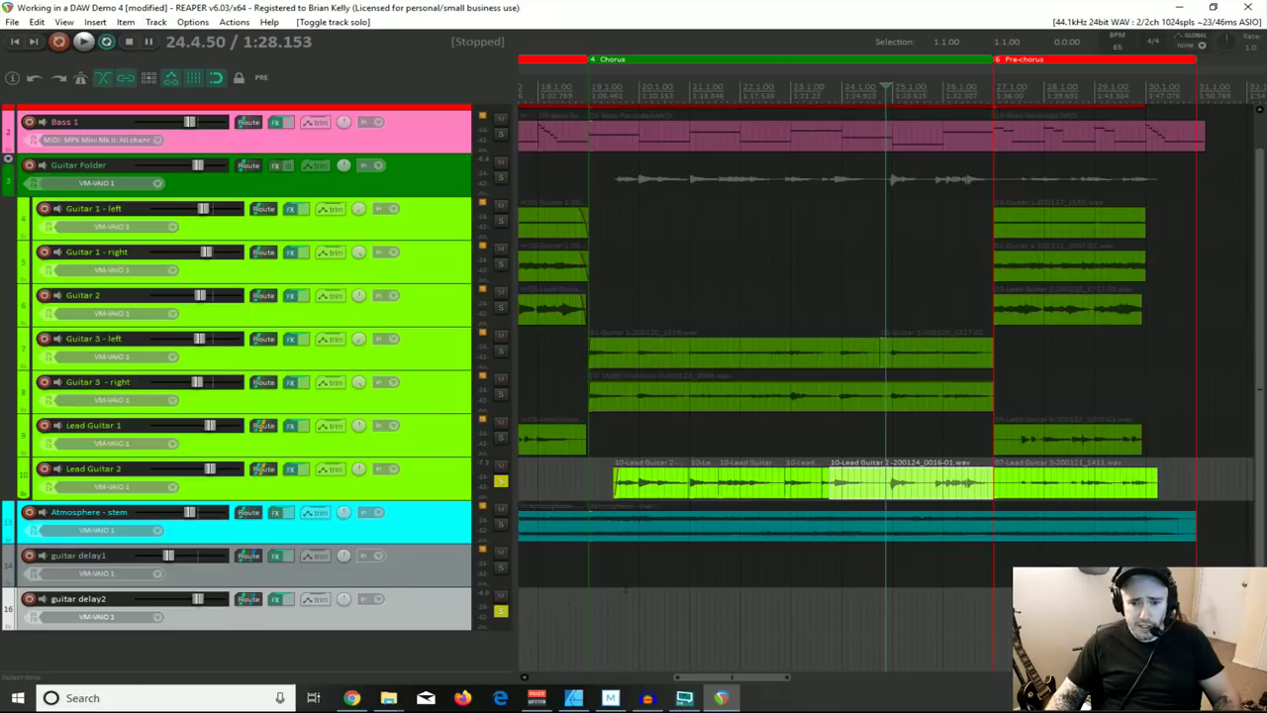
{"action": "left_click", "coordinate": [640, 488]}
{"action": "scroll", "coordinate": [851, 513], "scroll_direction": "up", "scroll_amount": 3}
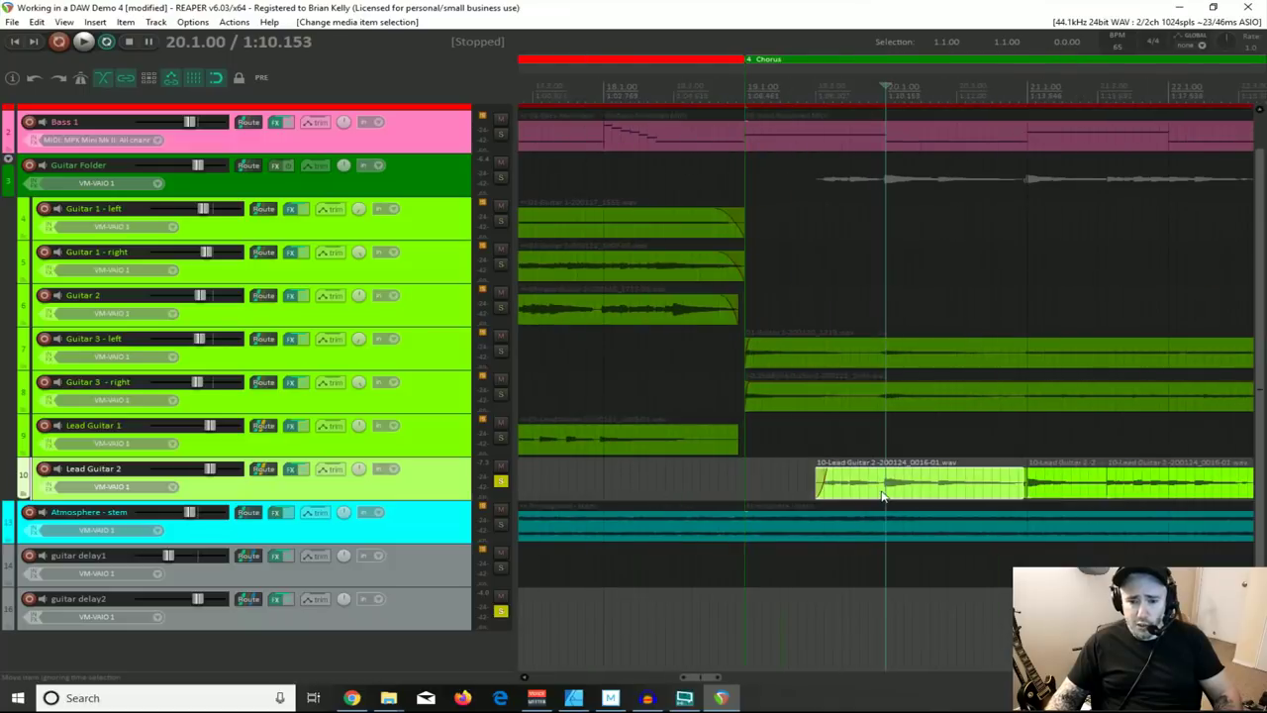
{"action": "key", "text": "space"}
{"action": "key", "text": "space"}
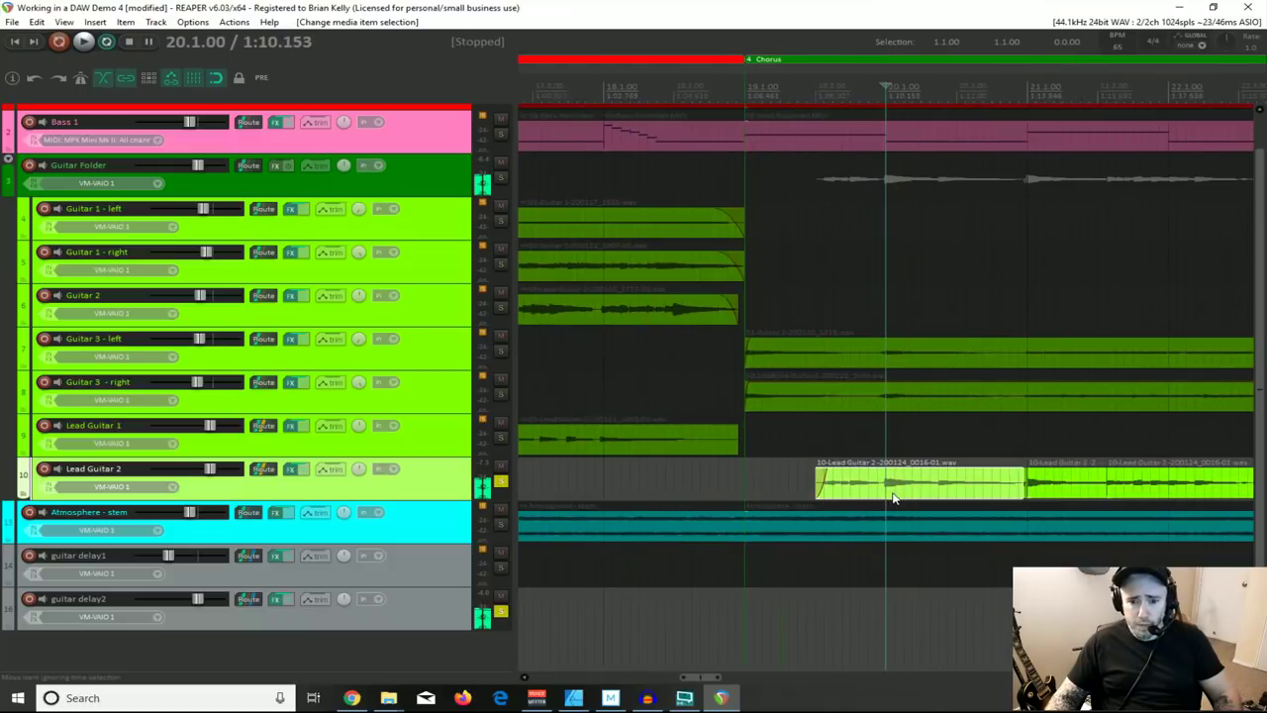
{"action": "key", "text": "space"}
{"action": "key", "text": "space"}
{"action": "scroll", "coordinate": [892, 498], "scroll_direction": "down", "scroll_amount": 4}
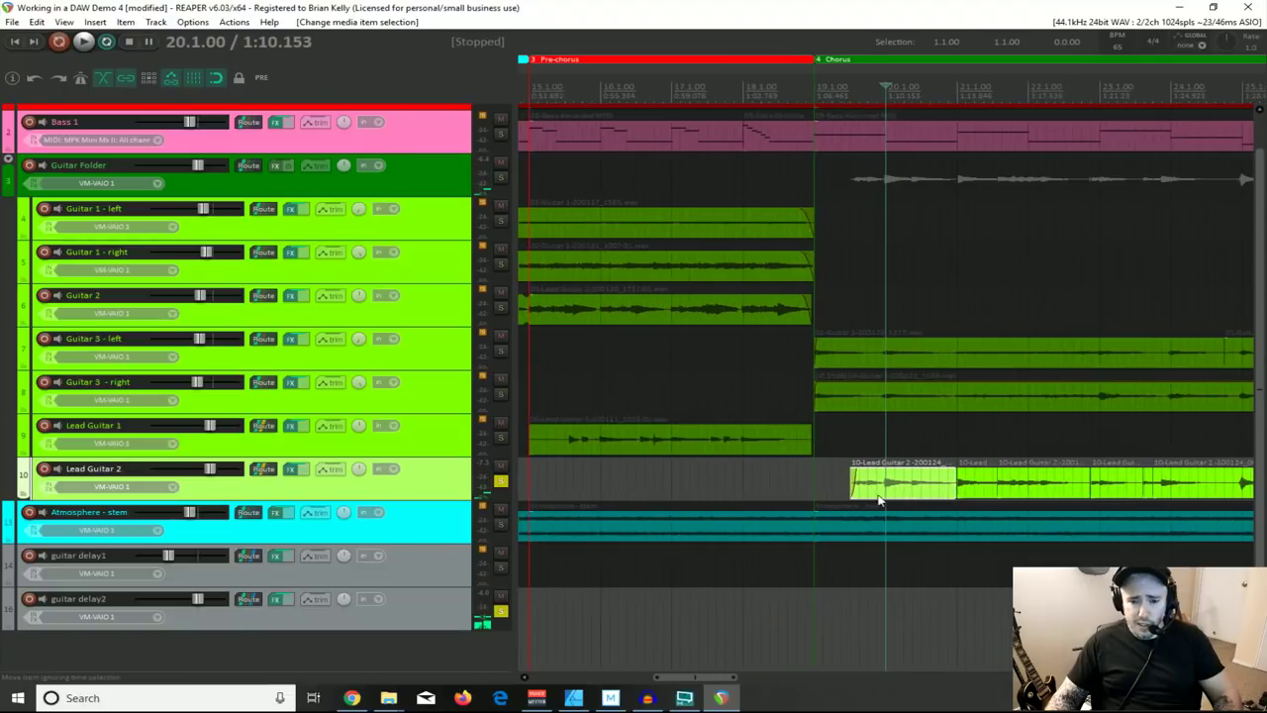
{"action": "scroll", "coordinate": [888, 498], "scroll_direction": "down", "scroll_amount": 2}
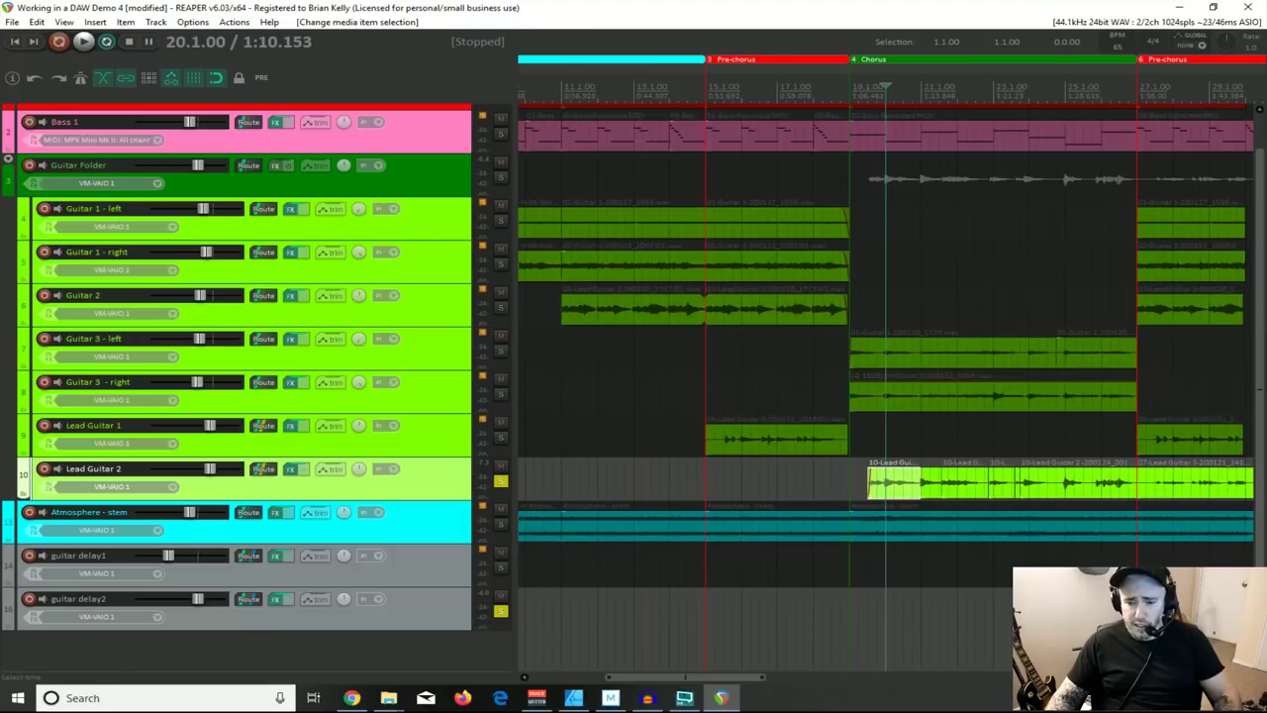
{"action": "scroll", "coordinate": [888, 498], "scroll_direction": "down", "scroll_amount": 1}
Step: Play the soloed Lead Guitar 2 with its delay twice from just before bar 25
{"action": "left_click", "coordinate": [1018, 492]}
{"action": "scroll", "coordinate": [1018, 492], "scroll_direction": "up", "scroll_amount": 4}
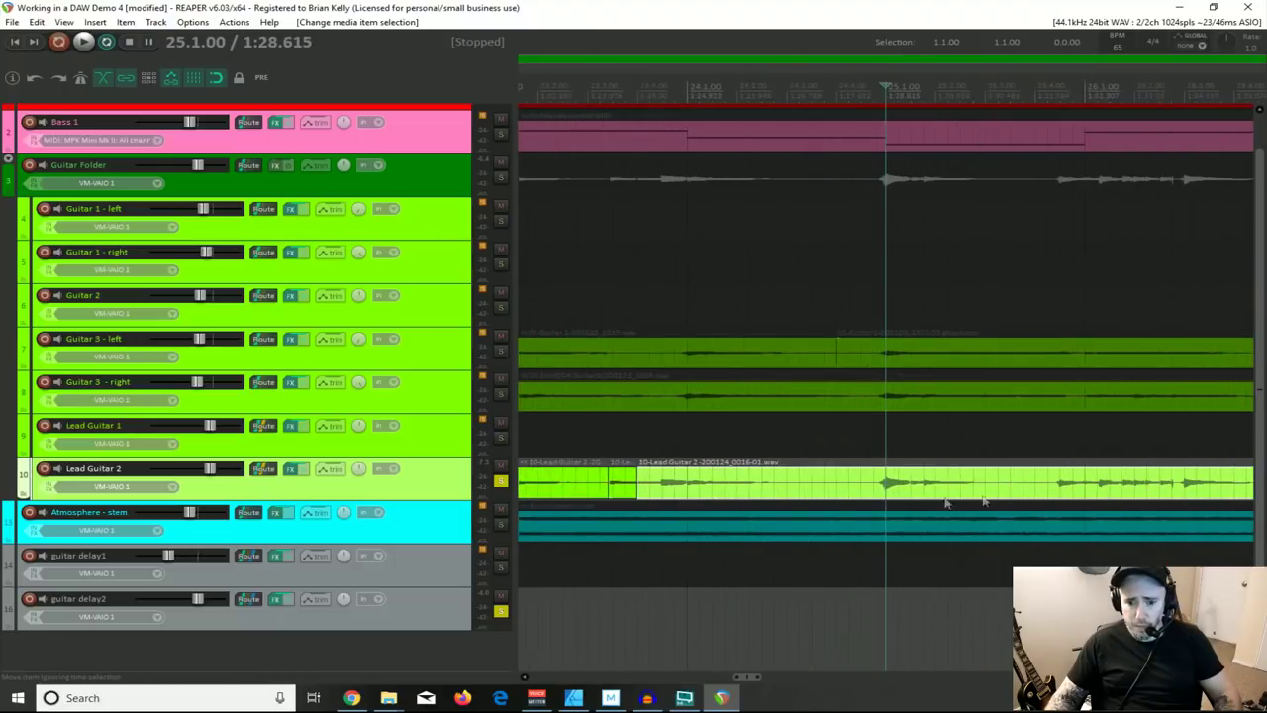
{"action": "left_click", "coordinate": [873, 485]}
{"action": "key", "text": "space"}
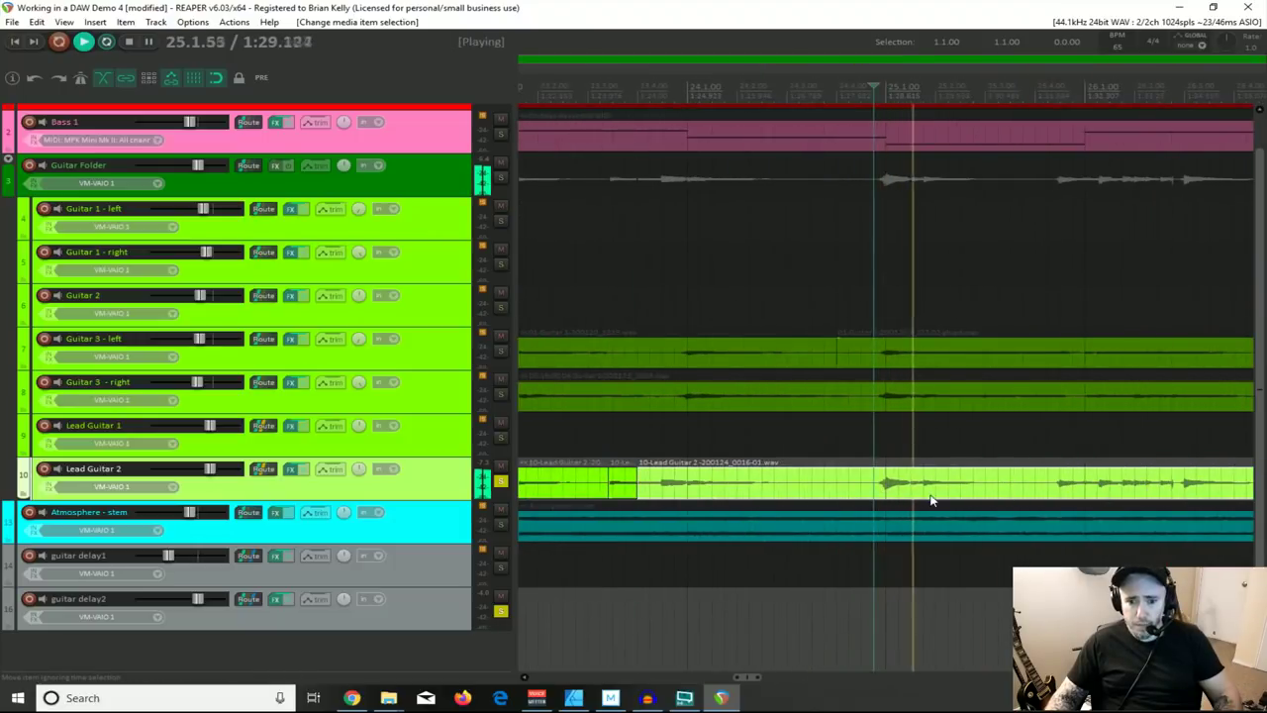
{"action": "key", "text": "space"}
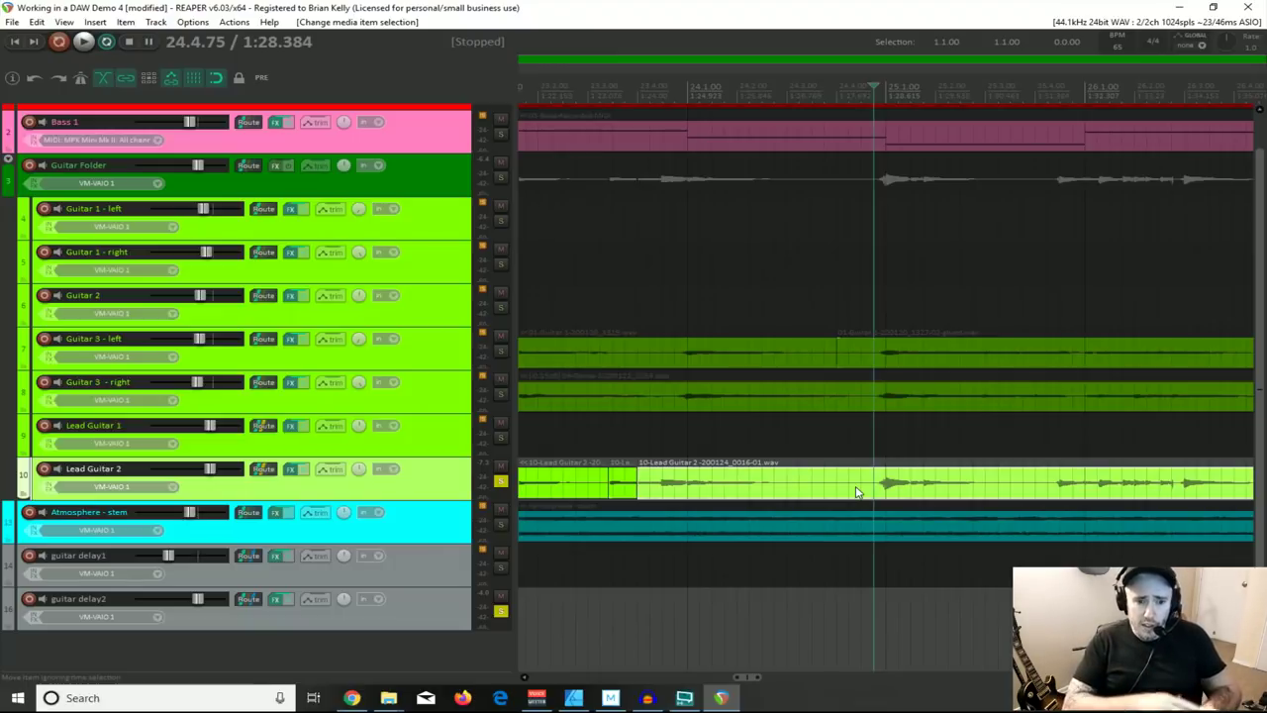
{"action": "key", "text": "space"}
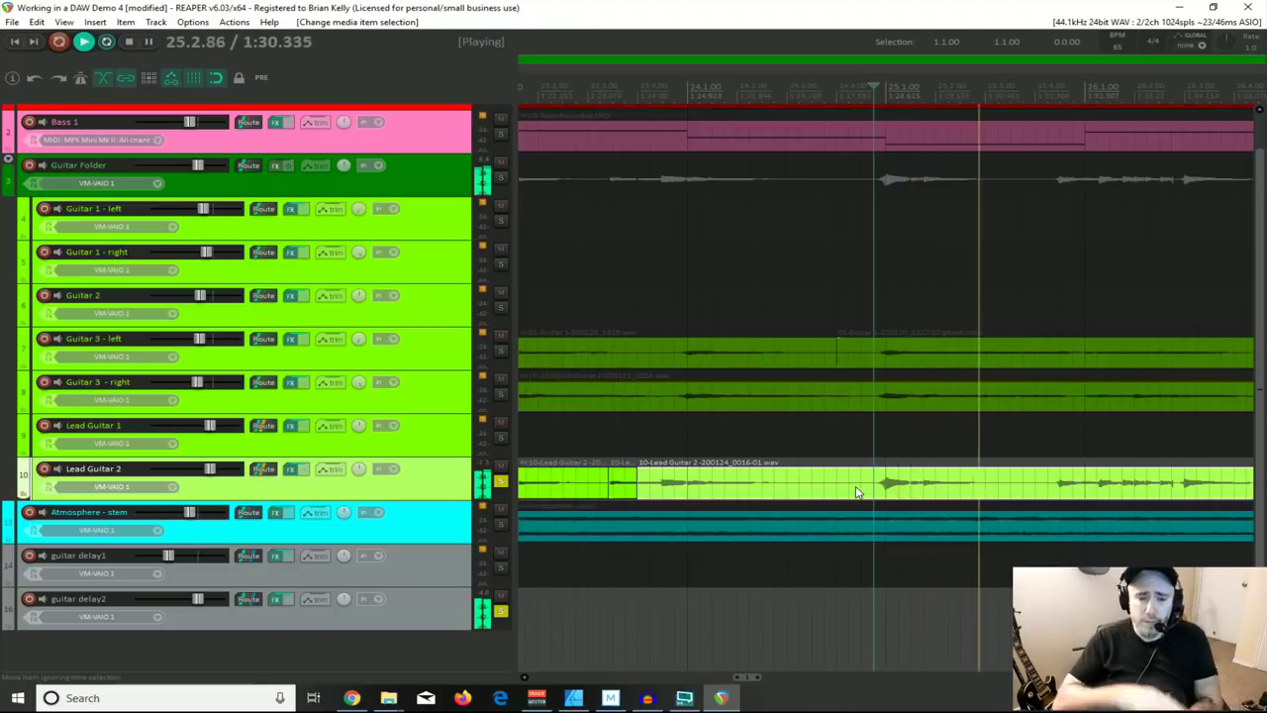
{"action": "key", "text": "space"}
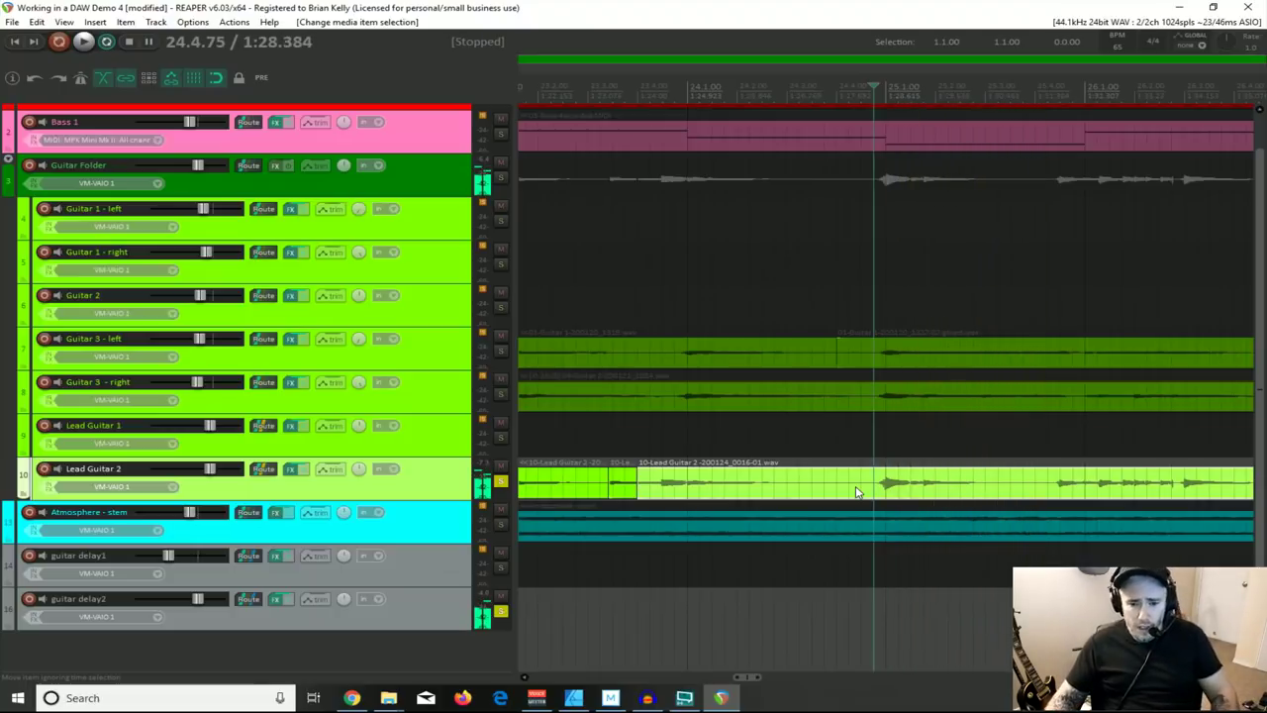
Step: Place the cursor at bar 20 on the first Lead Guitar 2 chorus clip and delete the guitar delay2 track
{"action": "scroll", "coordinate": [704, 503], "scroll_direction": "down", "scroll_amount": 5}
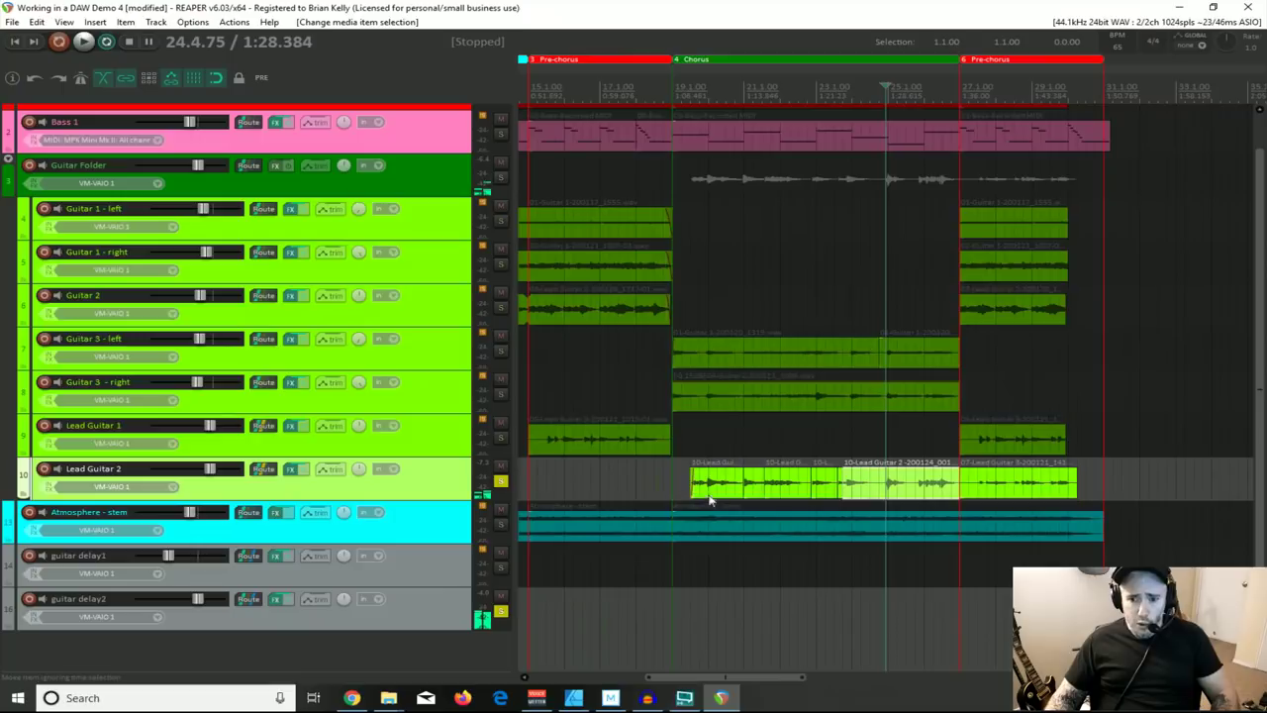
{"action": "left_click", "coordinate": [711, 492]}
{"action": "scroll", "coordinate": [876, 502], "scroll_direction": "up", "scroll_amount": 3}
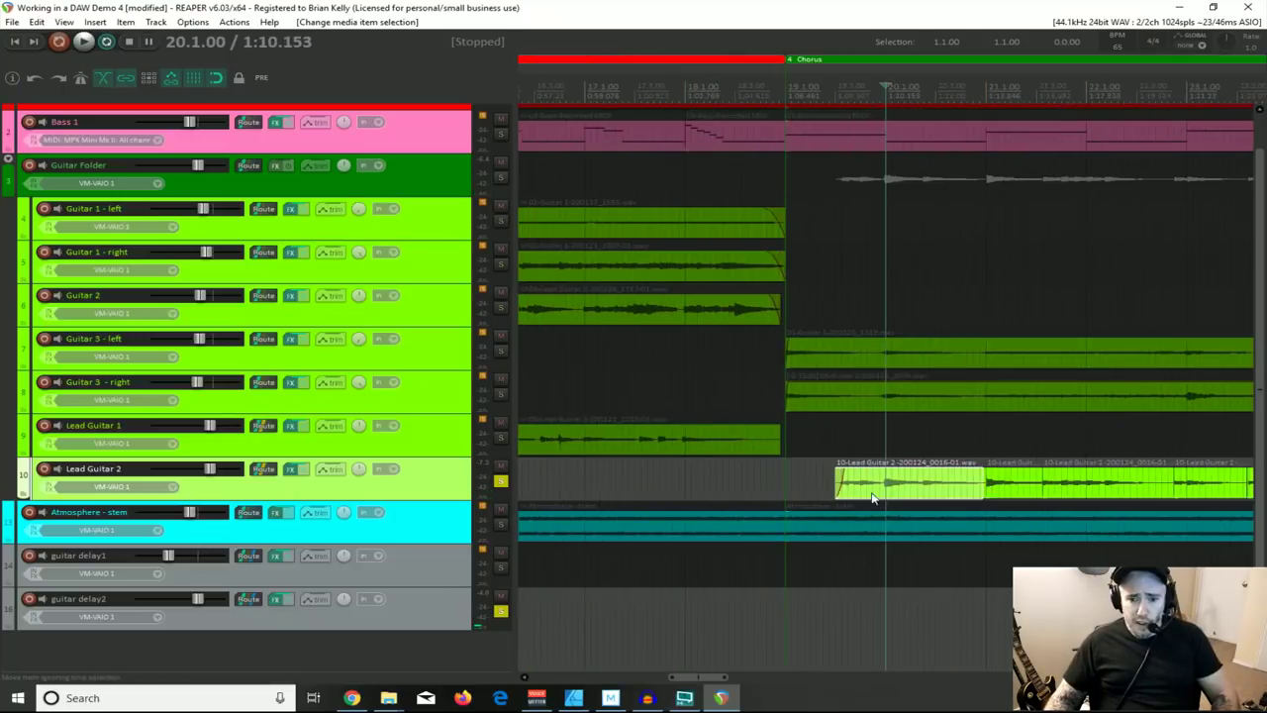
{"action": "scroll", "coordinate": [888, 491], "scroll_direction": "down", "scroll_amount": 1}
{"action": "scroll", "coordinate": [887, 489], "scroll_direction": "up", "scroll_amount": 4}
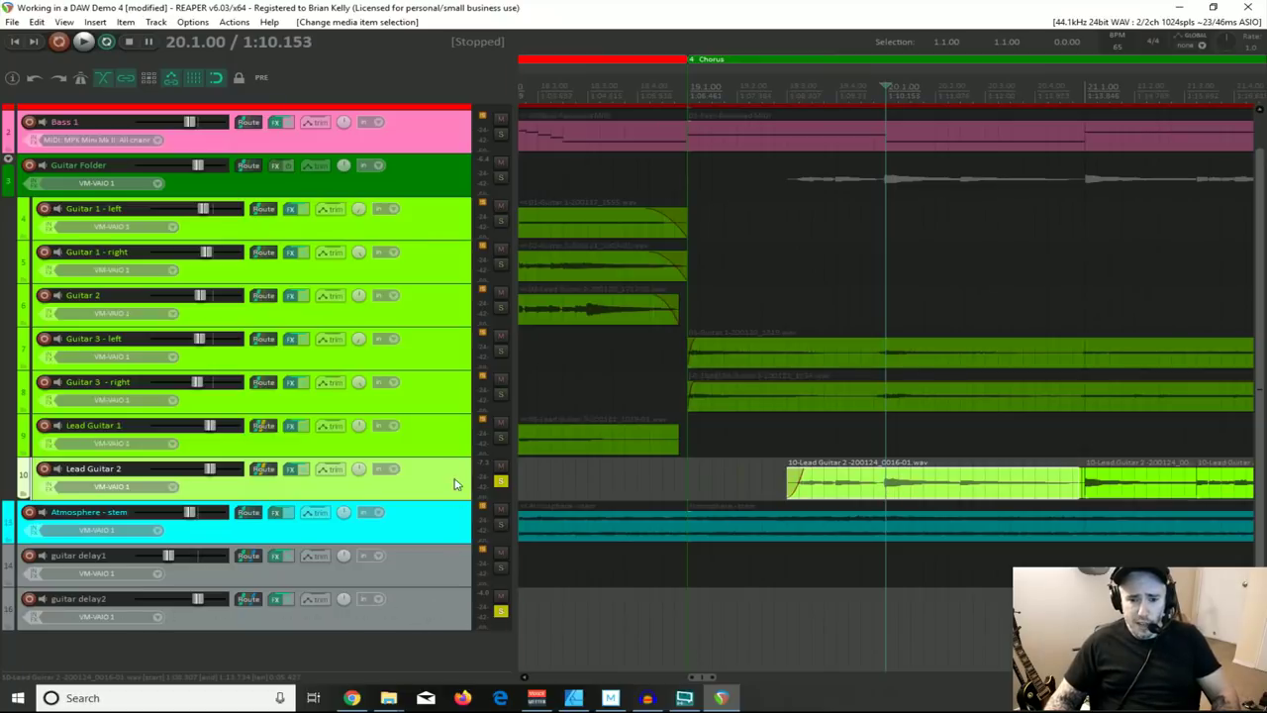
{"action": "left_click", "coordinate": [452, 620]}
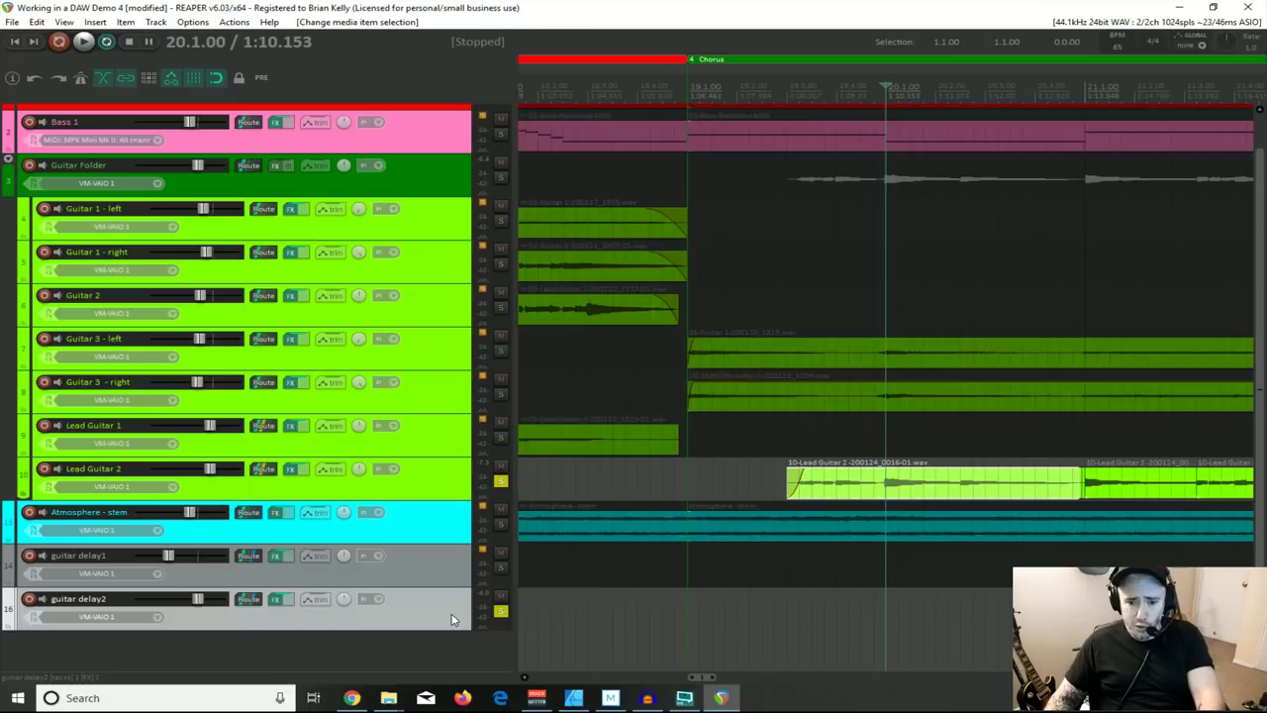
{"action": "key", "text": "Delete"}
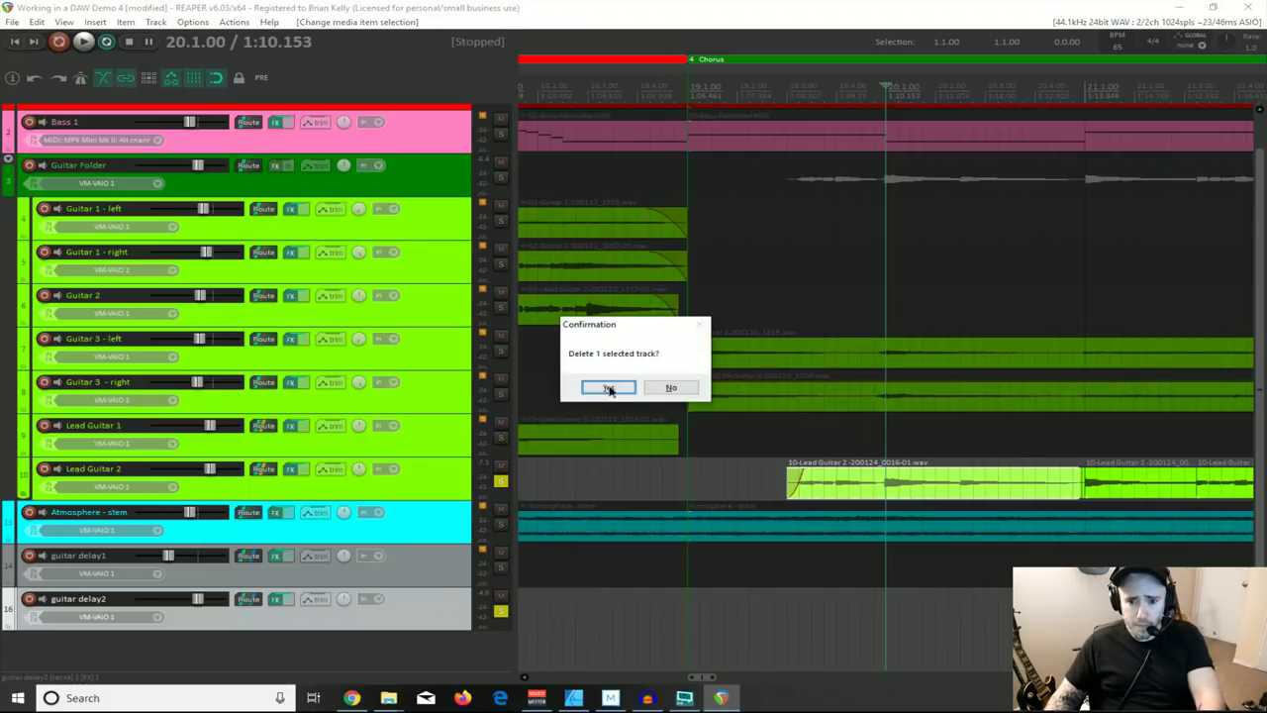
{"action": "left_click", "coordinate": [609, 388]}
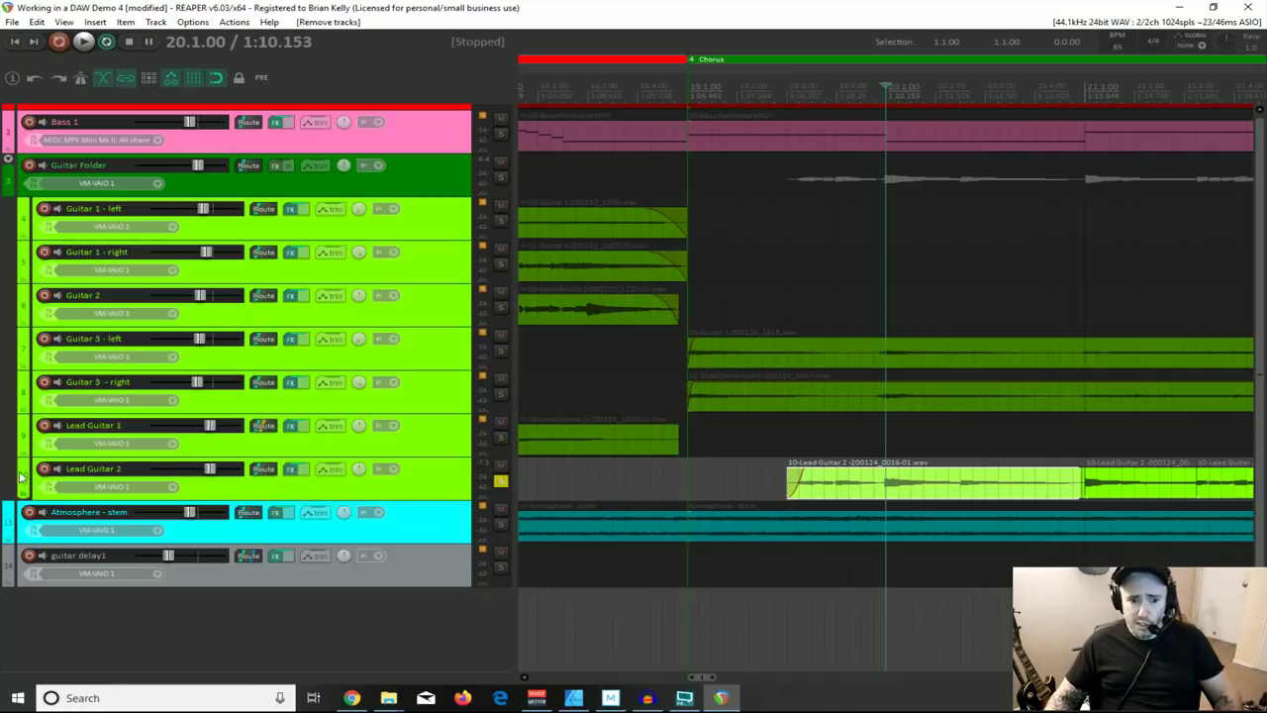
Step: Set the Delay Thing time in Lead Guitar 2's S-GEAR 2 plugin to 1/4 and clear the window from the tracks
{"action": "left_click", "coordinate": [290, 471]}
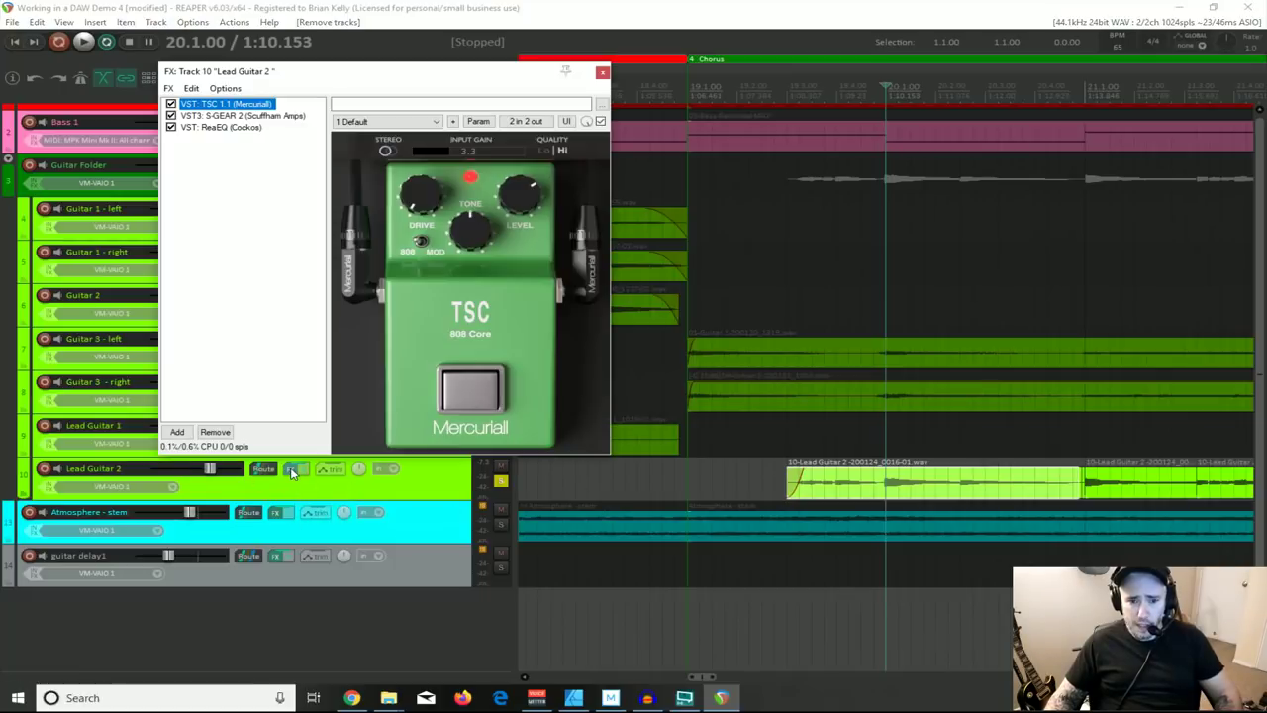
{"action": "left_click", "coordinate": [239, 116]}
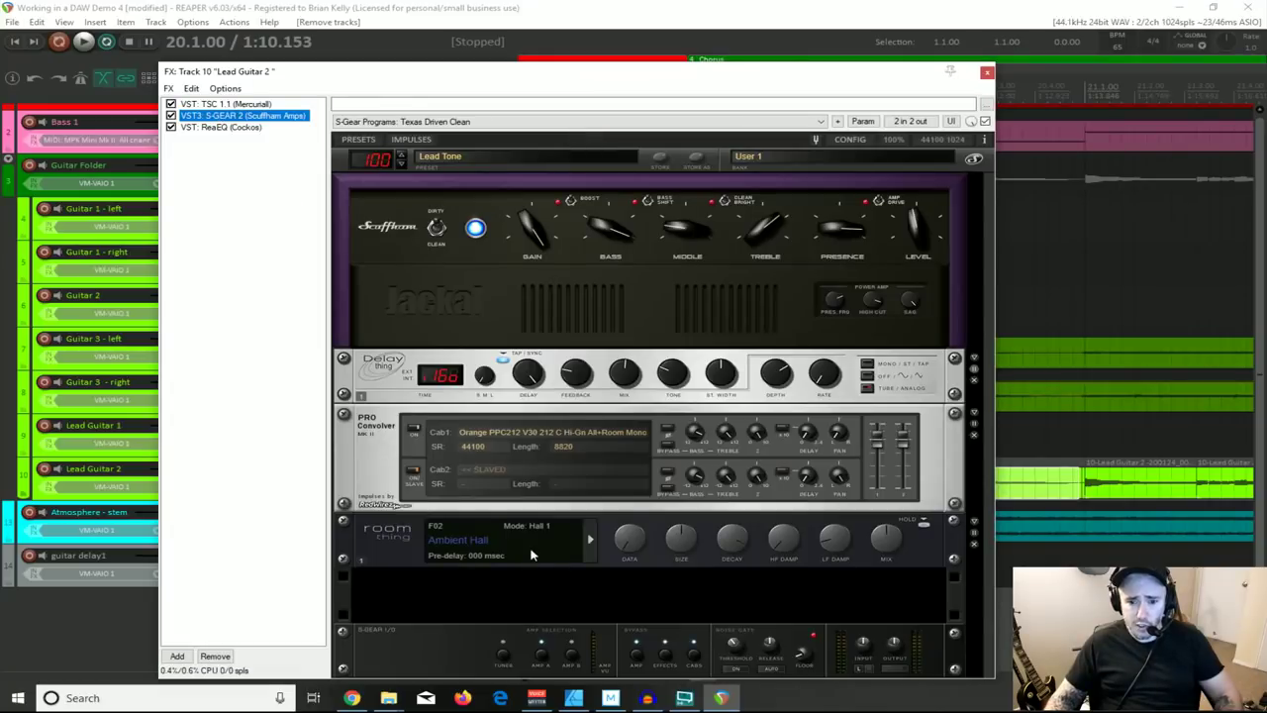
{"action": "left_click_drag", "start_coordinate": [546, 77], "coordinate": [495, 5]}
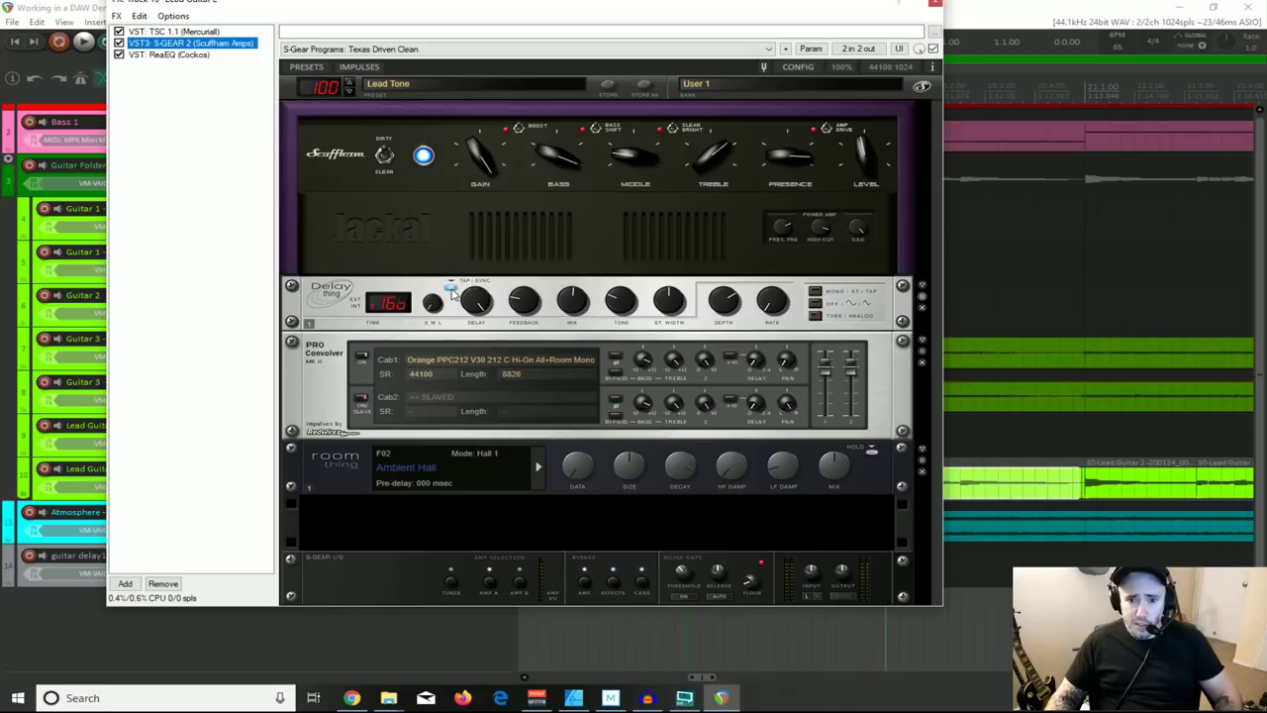
{"action": "left_click", "coordinate": [399, 306]}
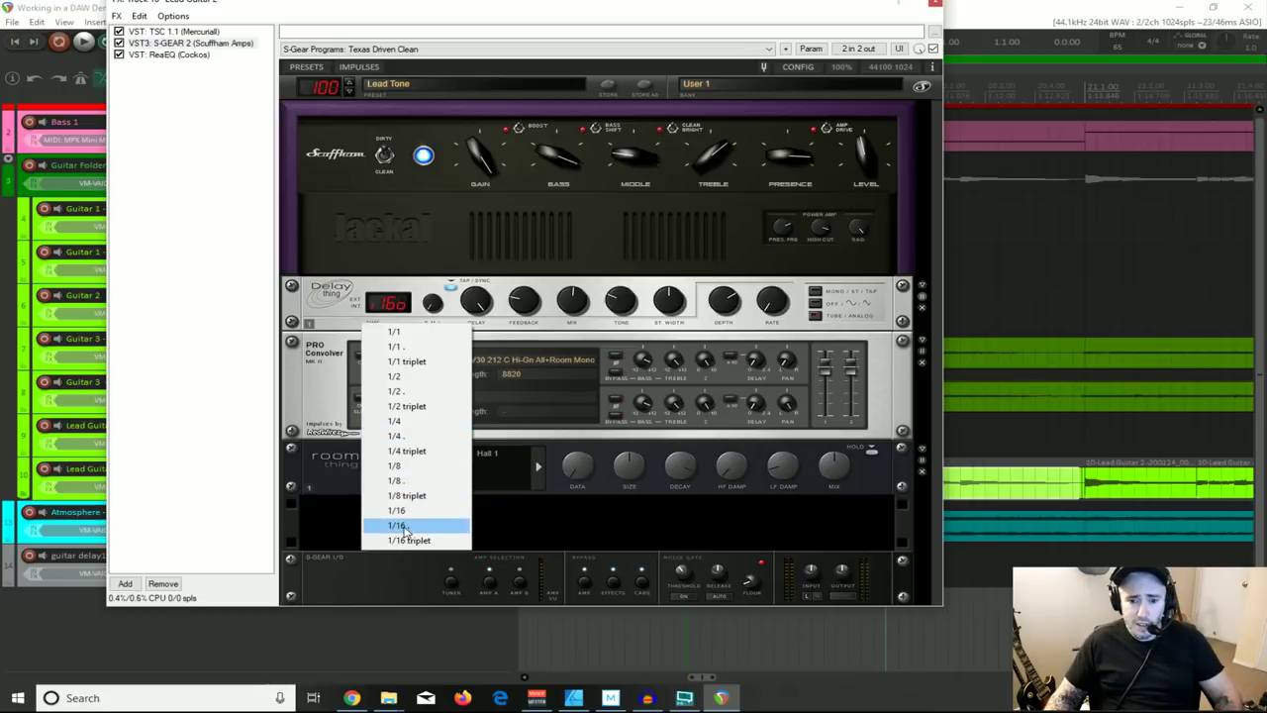
{"action": "left_click", "coordinate": [396, 422]}
{"action": "left_click_drag", "start_coordinate": [653, 13], "coordinate": [655, 644]}
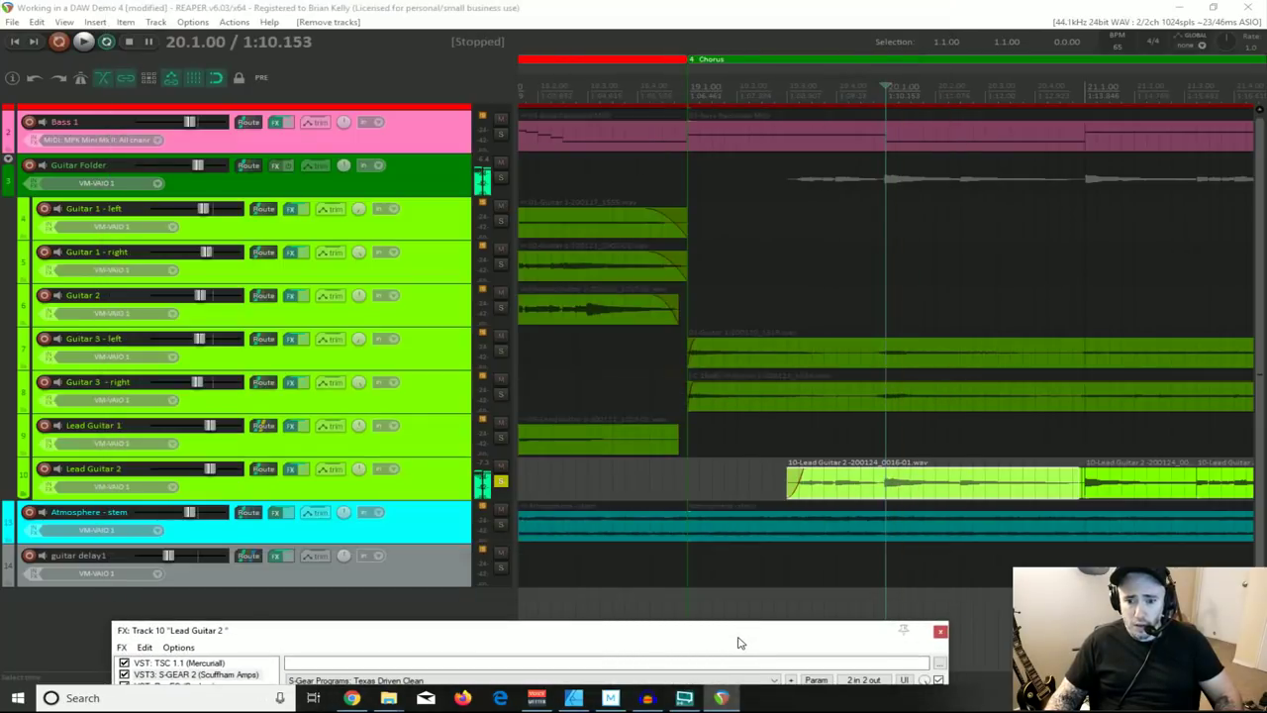
Step: Audition the soloed Lead Guitar 2 with its quarter-note delay from bar 20 and from just before bar 25
{"action": "key", "text": "space"}
{"action": "key", "text": "space"}
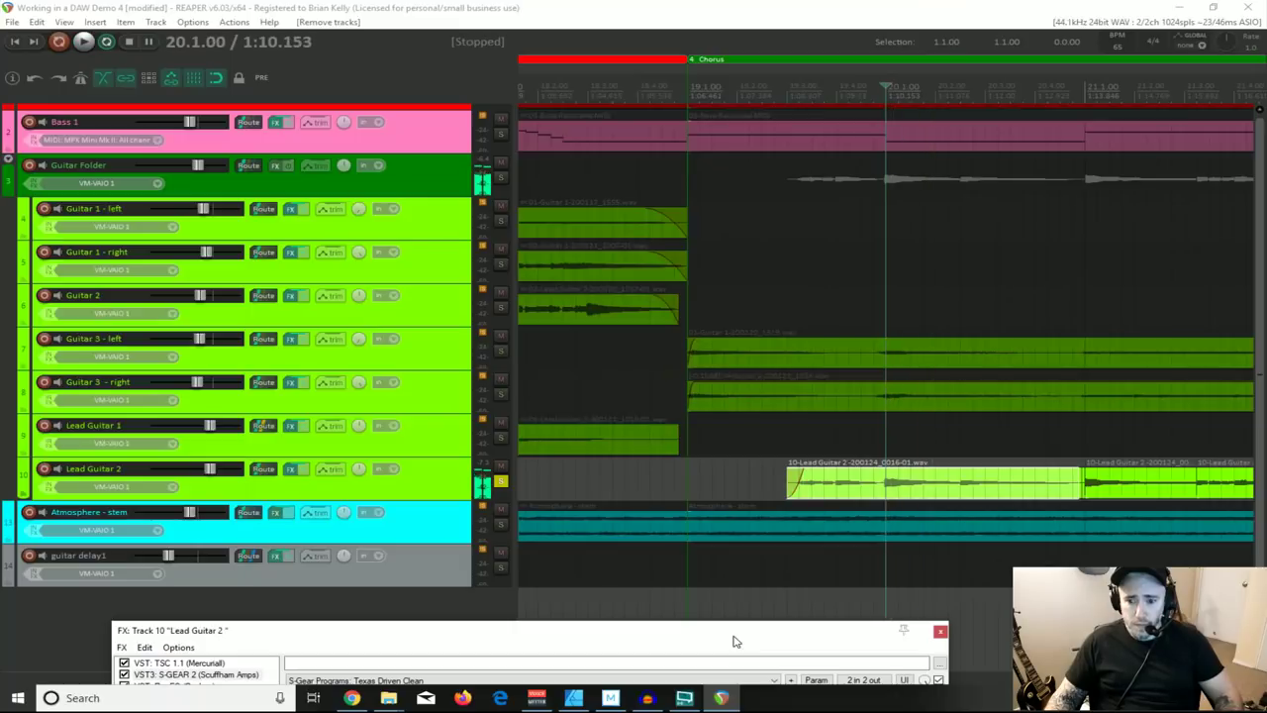
{"action": "left_click_drag", "start_coordinate": [733, 642], "coordinate": [759, 538]}
{"action": "scroll", "coordinate": [1007, 483], "scroll_direction": "down", "scroll_amount": 3}
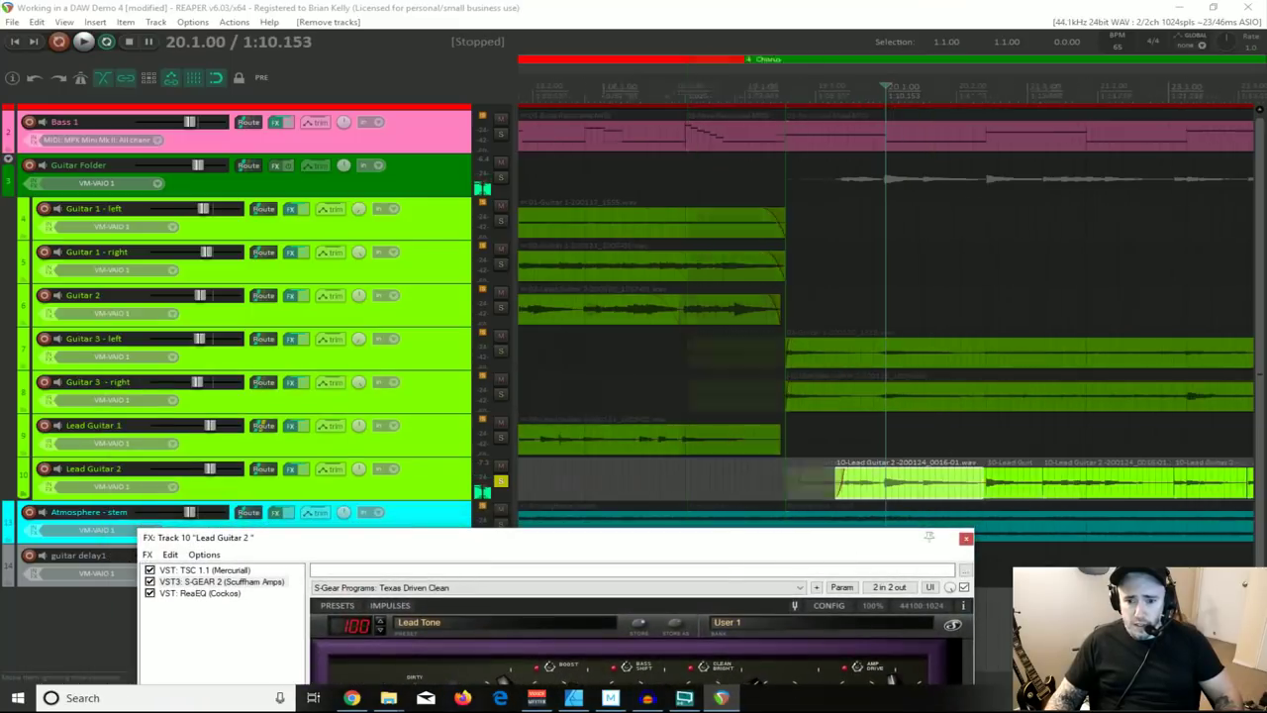
{"action": "left_click", "coordinate": [1131, 485]}
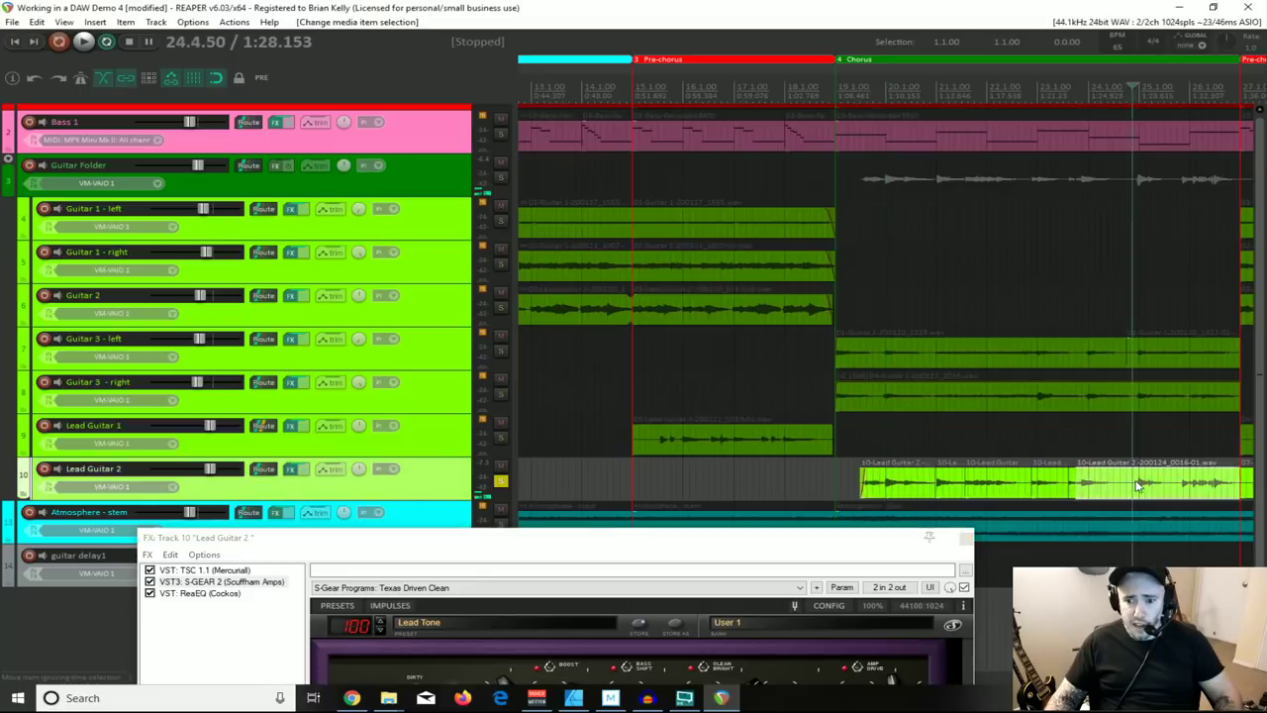
{"action": "scroll", "coordinate": [1066, 498], "scroll_direction": "up", "scroll_amount": 5}
{"action": "left_click", "coordinate": [909, 484]}
{"action": "key", "text": "space"}
{"action": "key", "text": "space"}
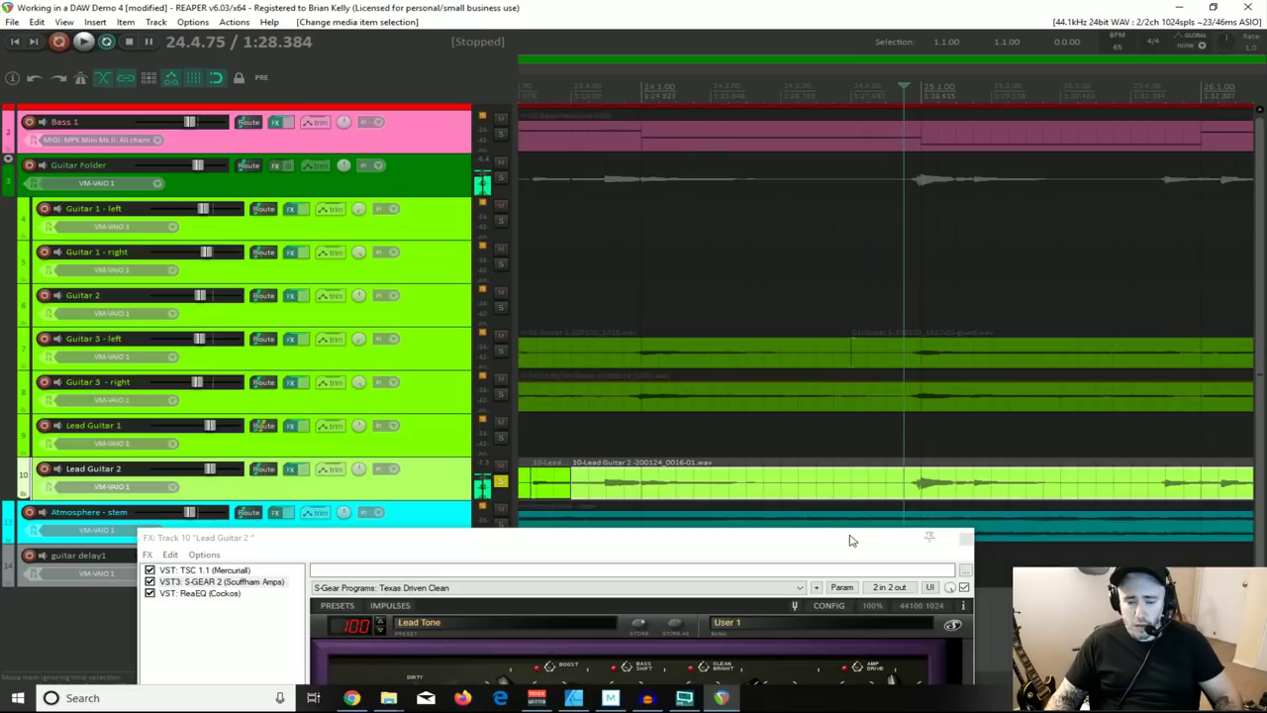
Step: Set the S-GEAR delay time on Lead Guitar 2 to dotted 1/16 and close its effects window
{"action": "left_click_drag", "start_coordinate": [810, 546], "coordinate": [844, 157]}
{"action": "left_click", "coordinate": [458, 455]}
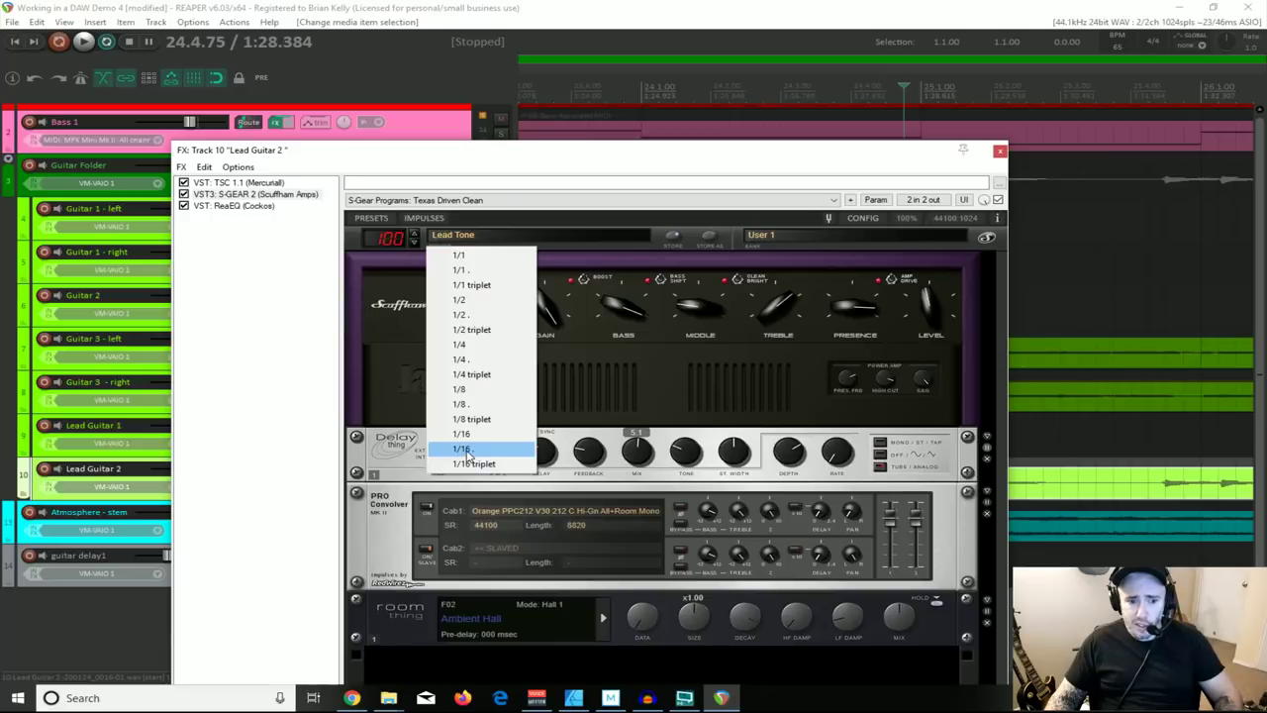
{"action": "left_click", "coordinate": [467, 450]}
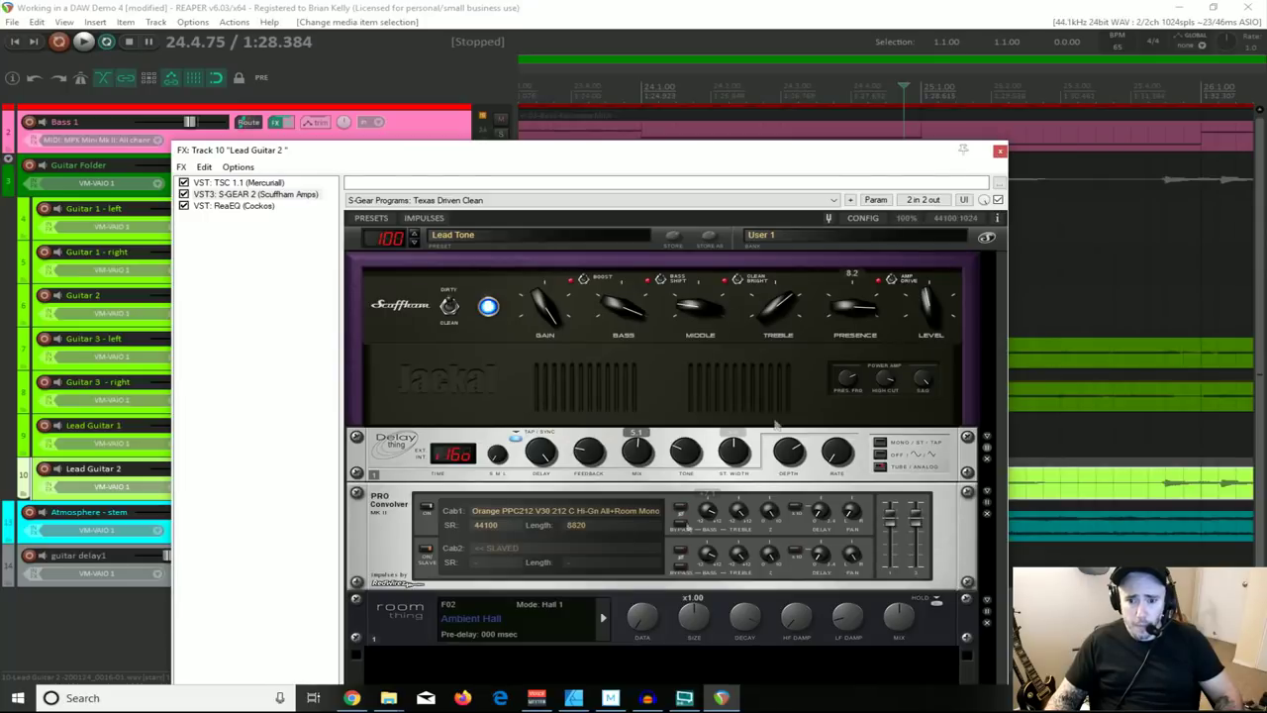
{"action": "left_click", "coordinate": [1000, 153]}
Step: Add a new track below guitar delay1 and insert the Cockos ReaDelay plugin on it
{"action": "scroll", "coordinate": [884, 480], "scroll_direction": "down", "scroll_amount": 5}
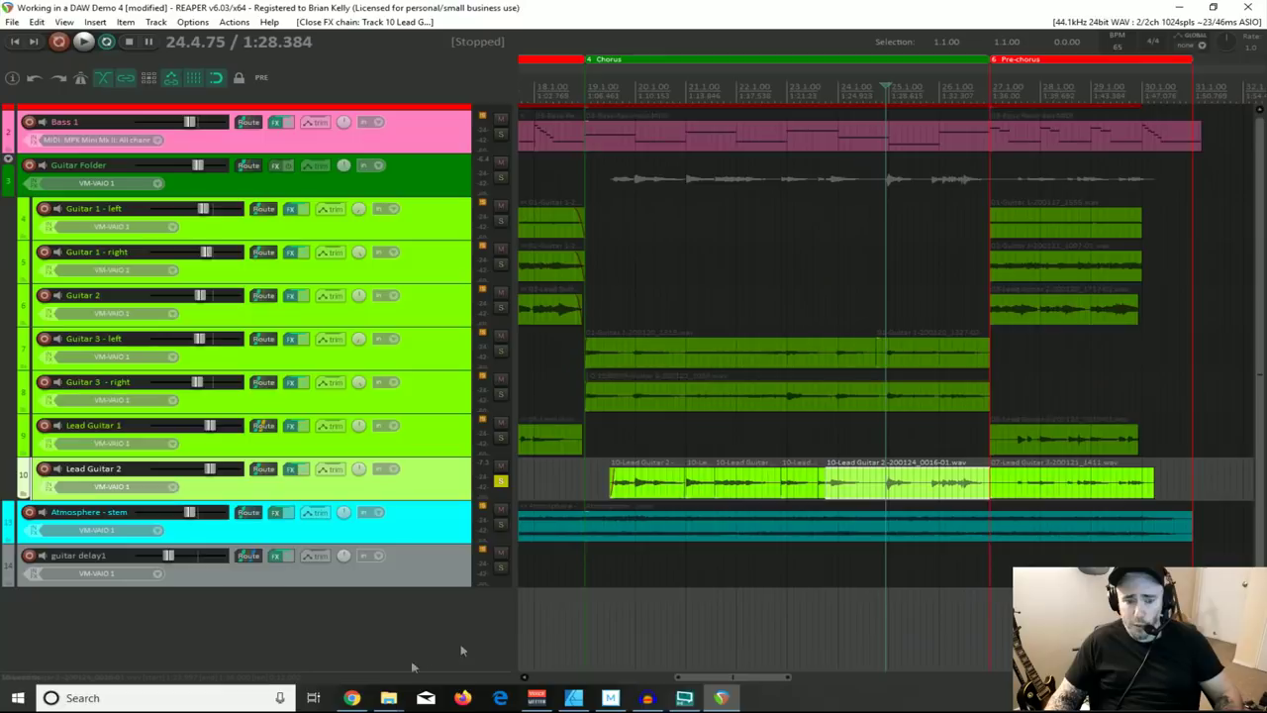
{"action": "double_click", "coordinate": [252, 599]}
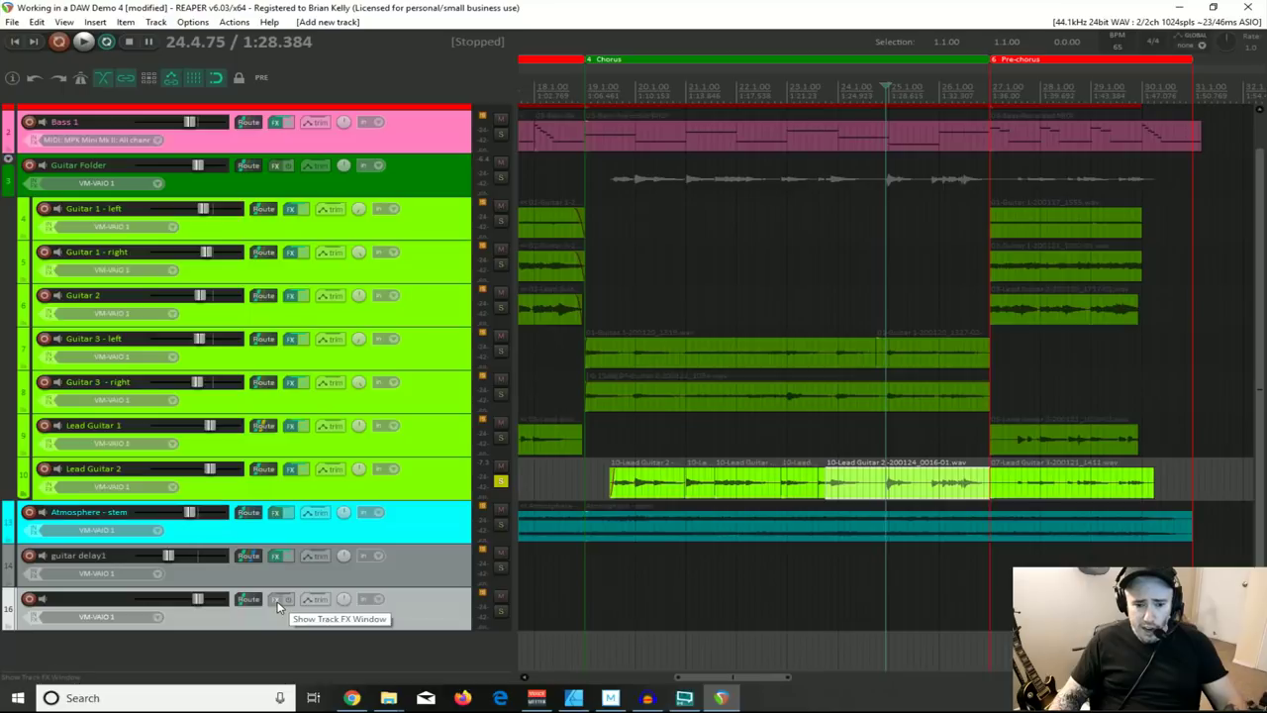
{"action": "left_click", "coordinate": [279, 600]}
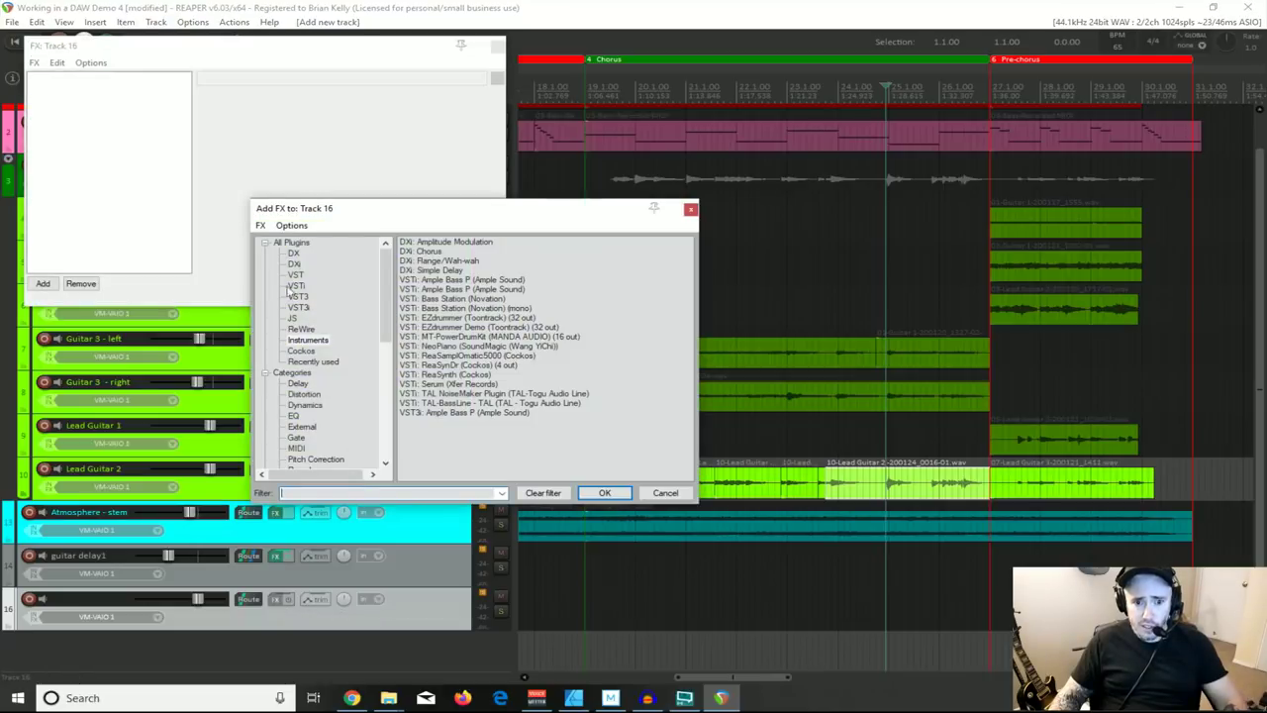
{"action": "left_click", "coordinate": [301, 351]}
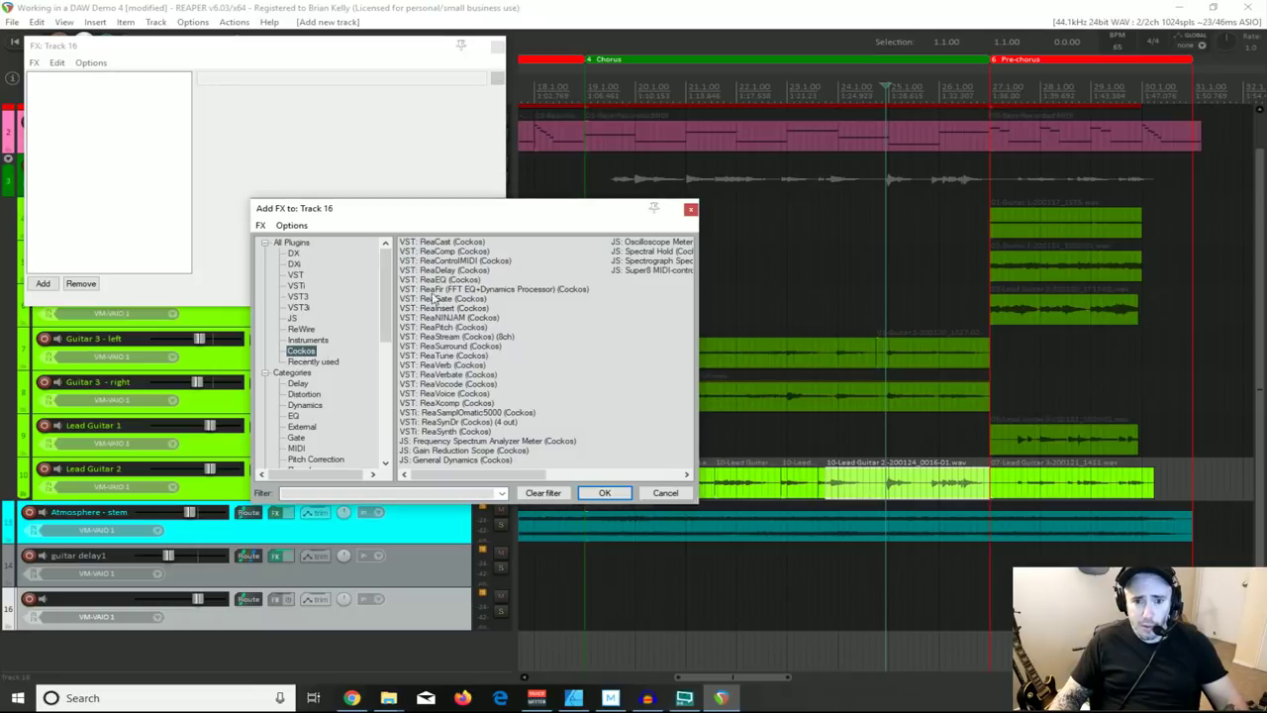
{"action": "double_click", "coordinate": [436, 272]}
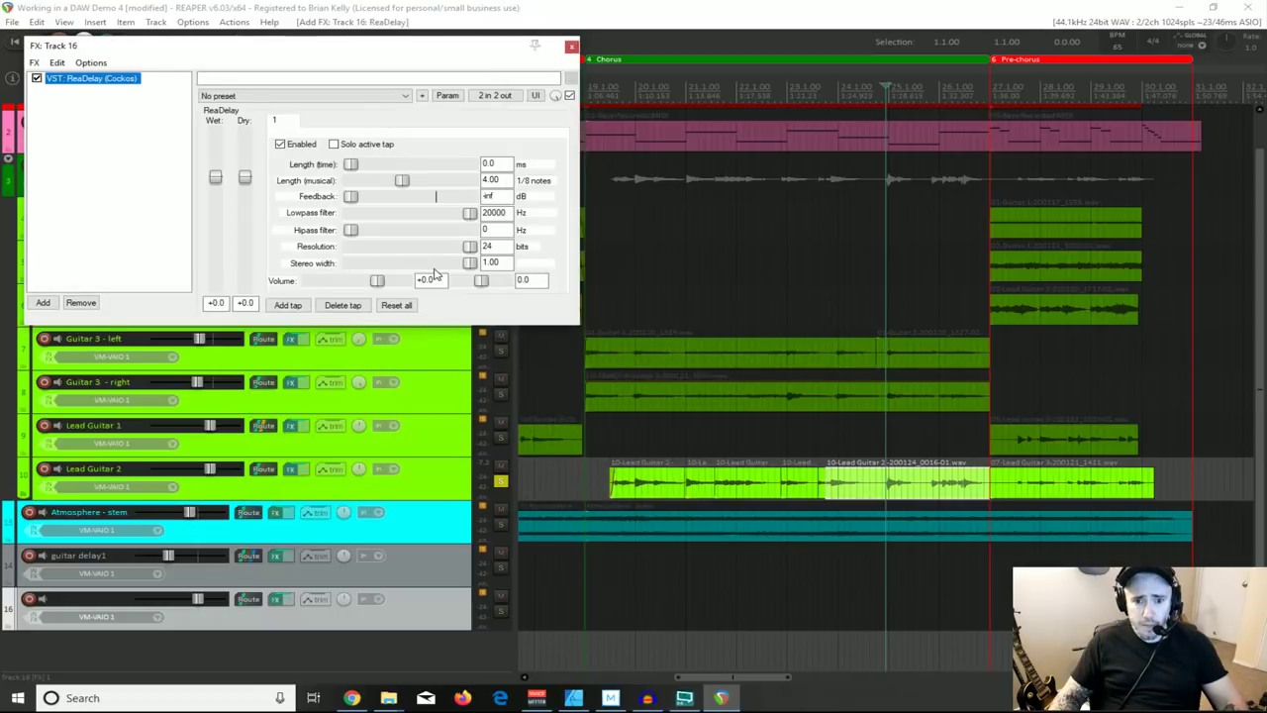
{"action": "left_click_drag", "start_coordinate": [321, 58], "coordinate": [690, 179]}
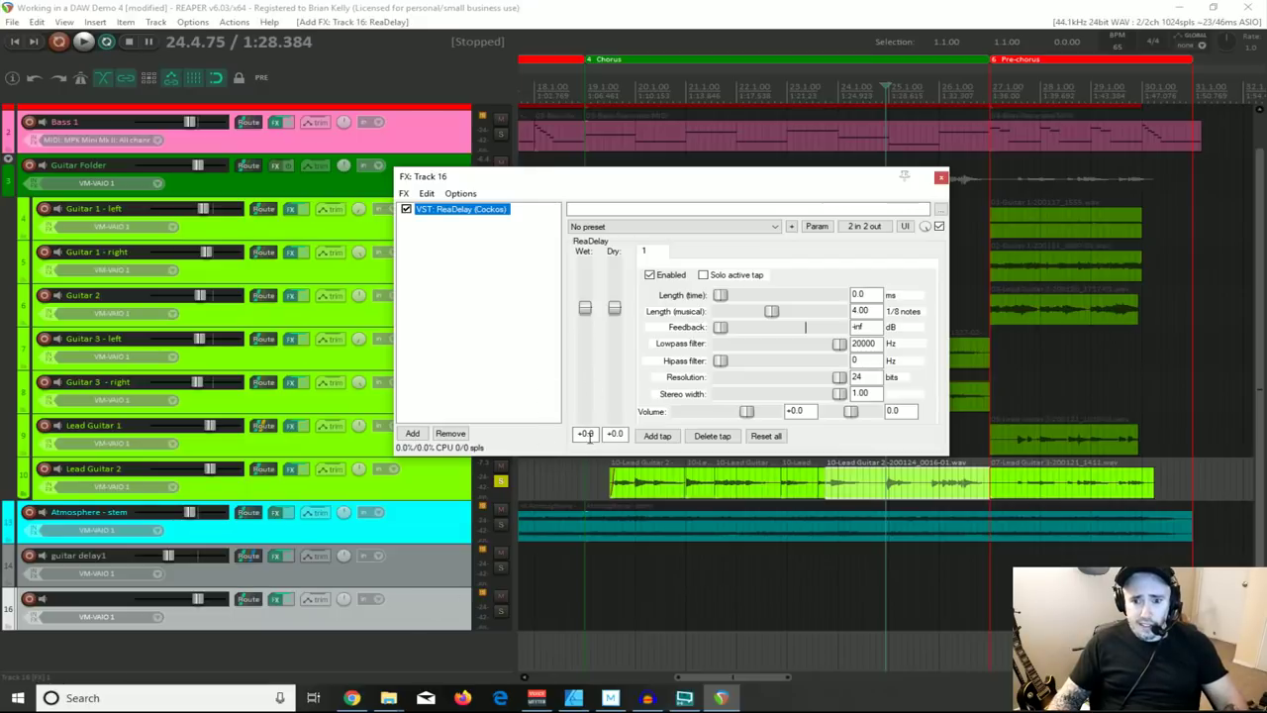
Step: Set ReaDelay's dry level to -inf and its musical length to 2 eighth notes, and close the effects window
{"action": "left_click_drag", "start_coordinate": [613, 308], "coordinate": [614, 436]}
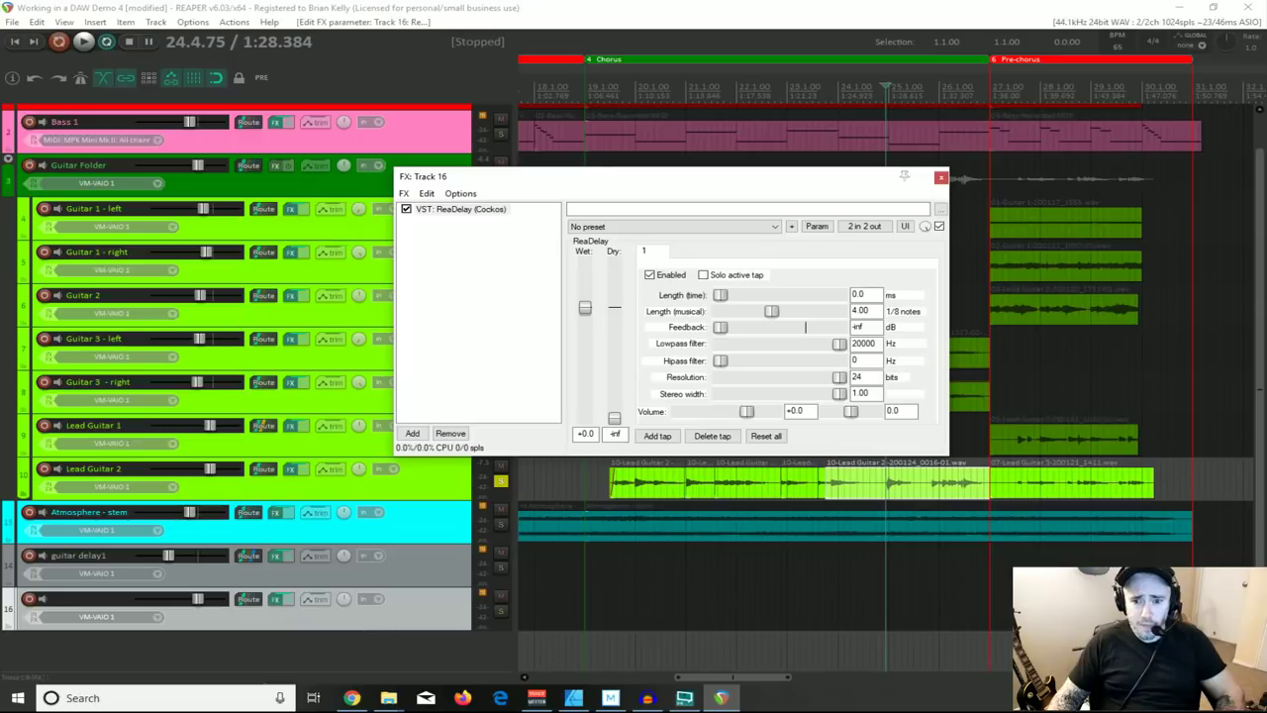
{"action": "left_click_drag", "start_coordinate": [634, 179], "coordinate": [456, 172]}
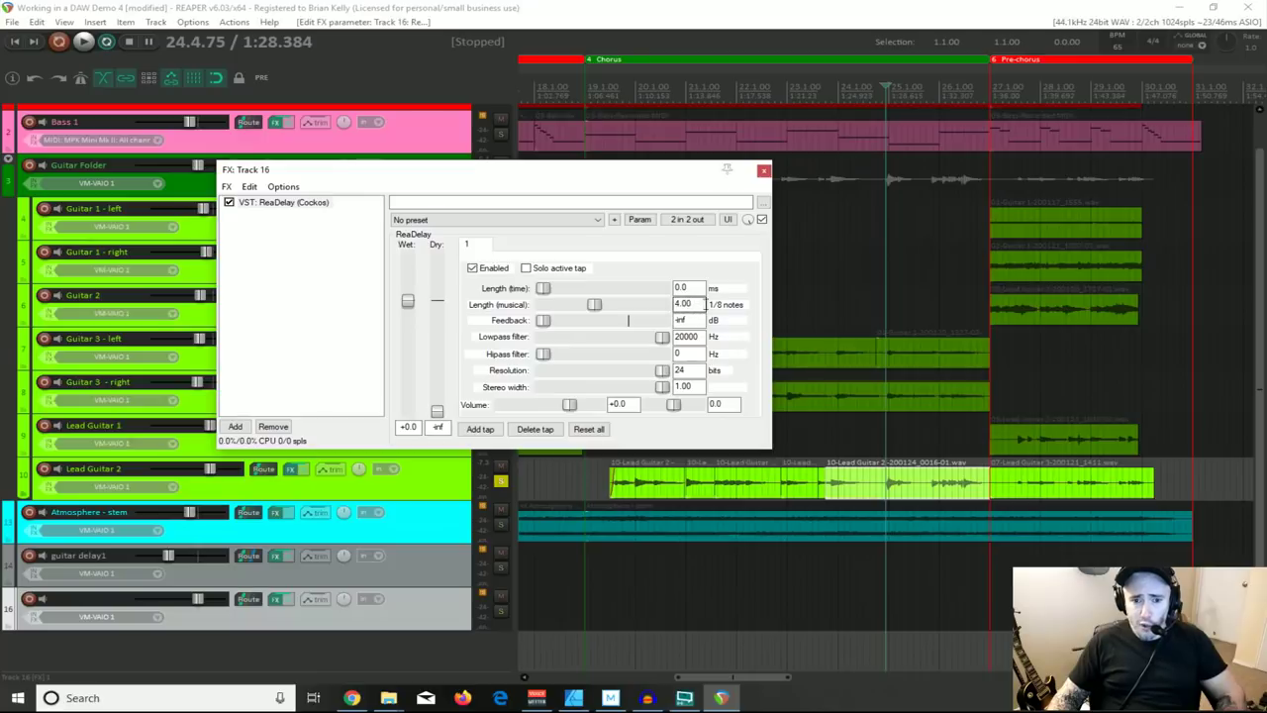
{"action": "double_click", "coordinate": [690, 304]}
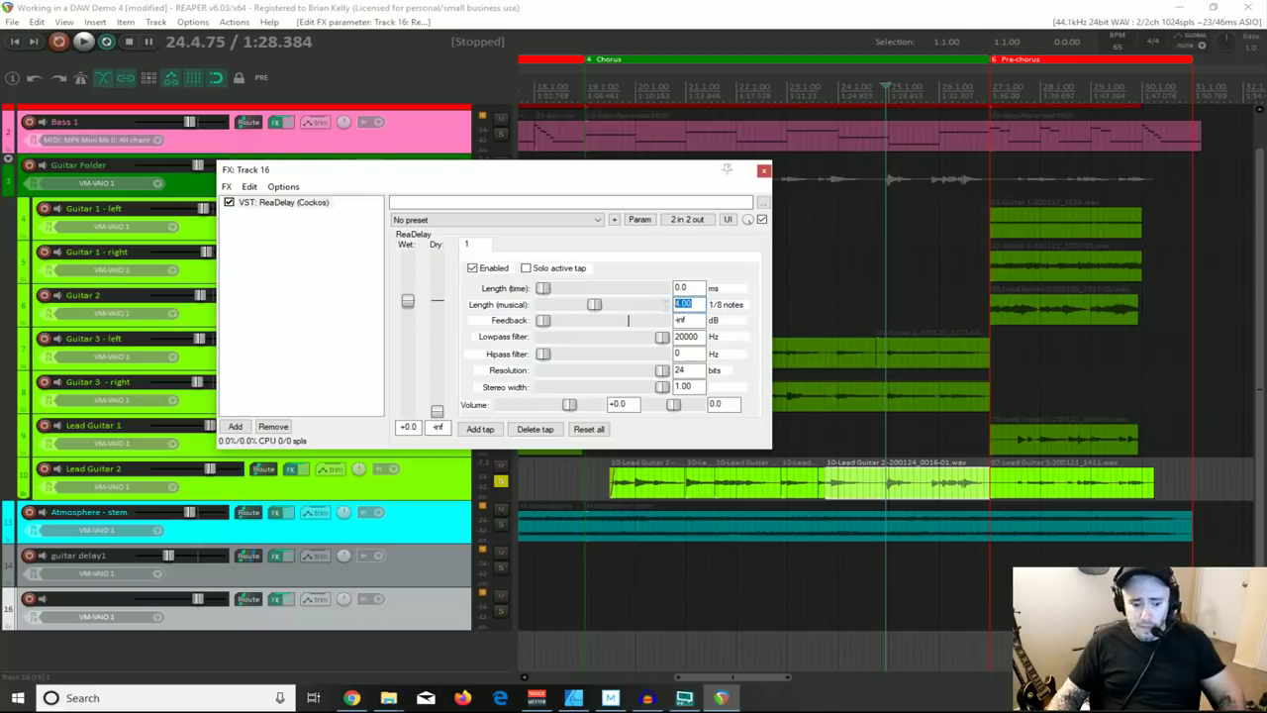
{"action": "type", "text": "2"}
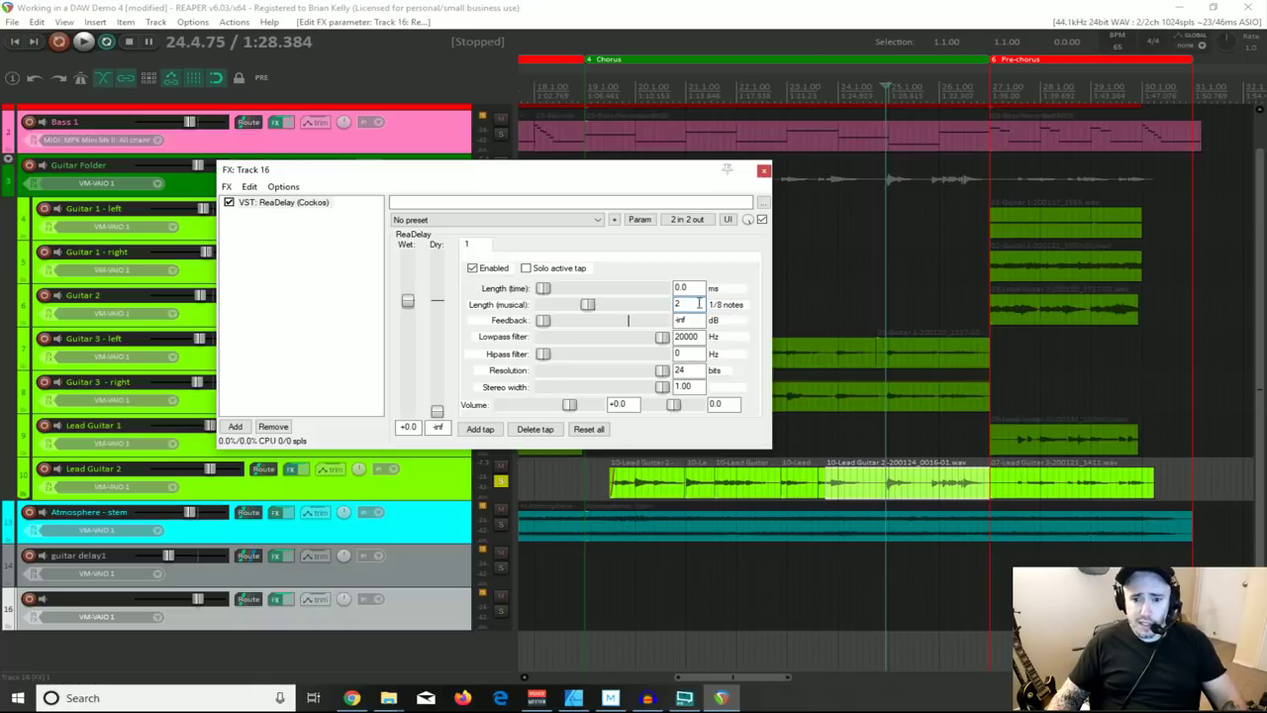
{"action": "left_click", "coordinate": [763, 172]}
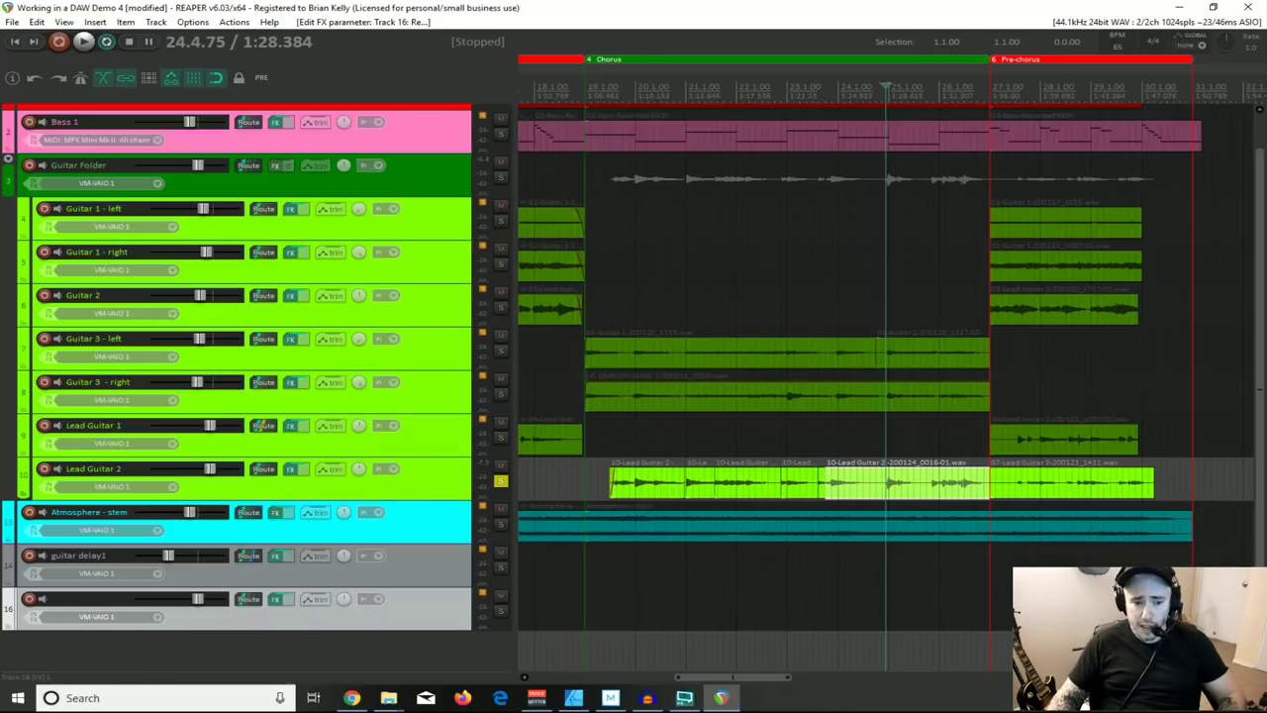
Step: Create a send from Lead Guitar 2 to the new ReaDelay track 16 and play it from just before bar 25
{"action": "left_click_drag", "start_coordinate": [263, 469], "coordinate": [314, 468]}
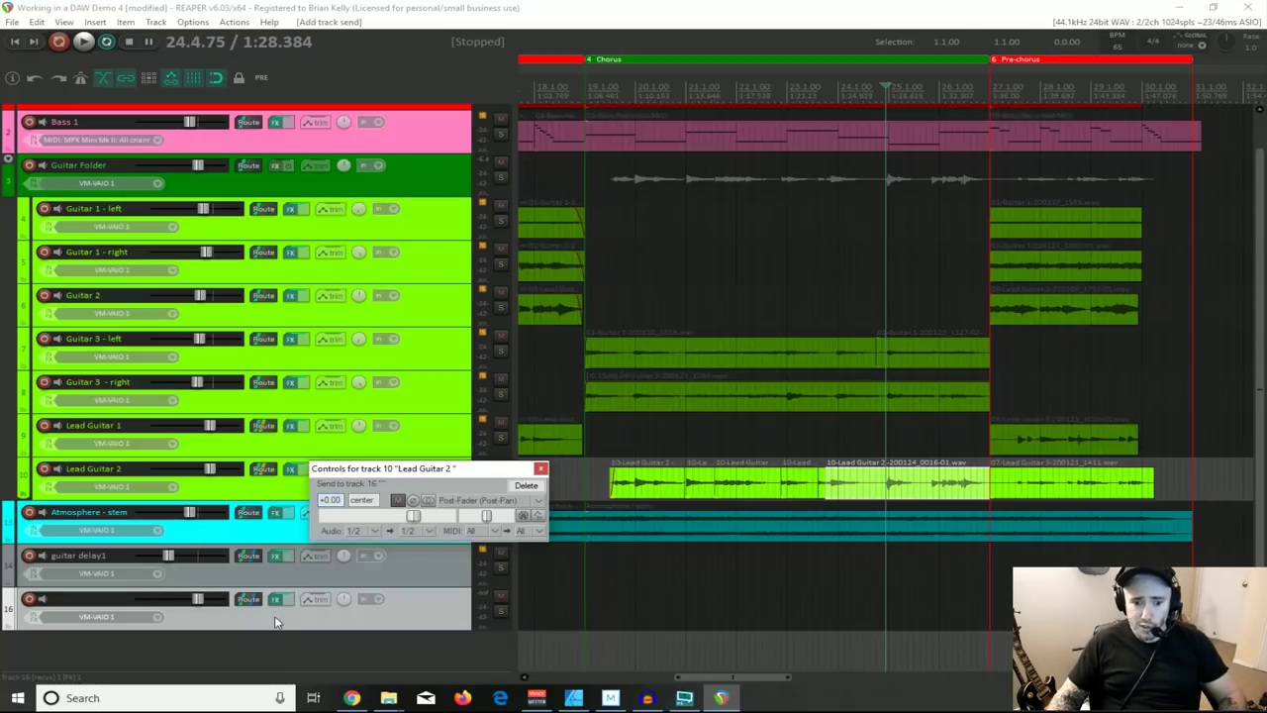
{"action": "left_click", "coordinate": [540, 468]}
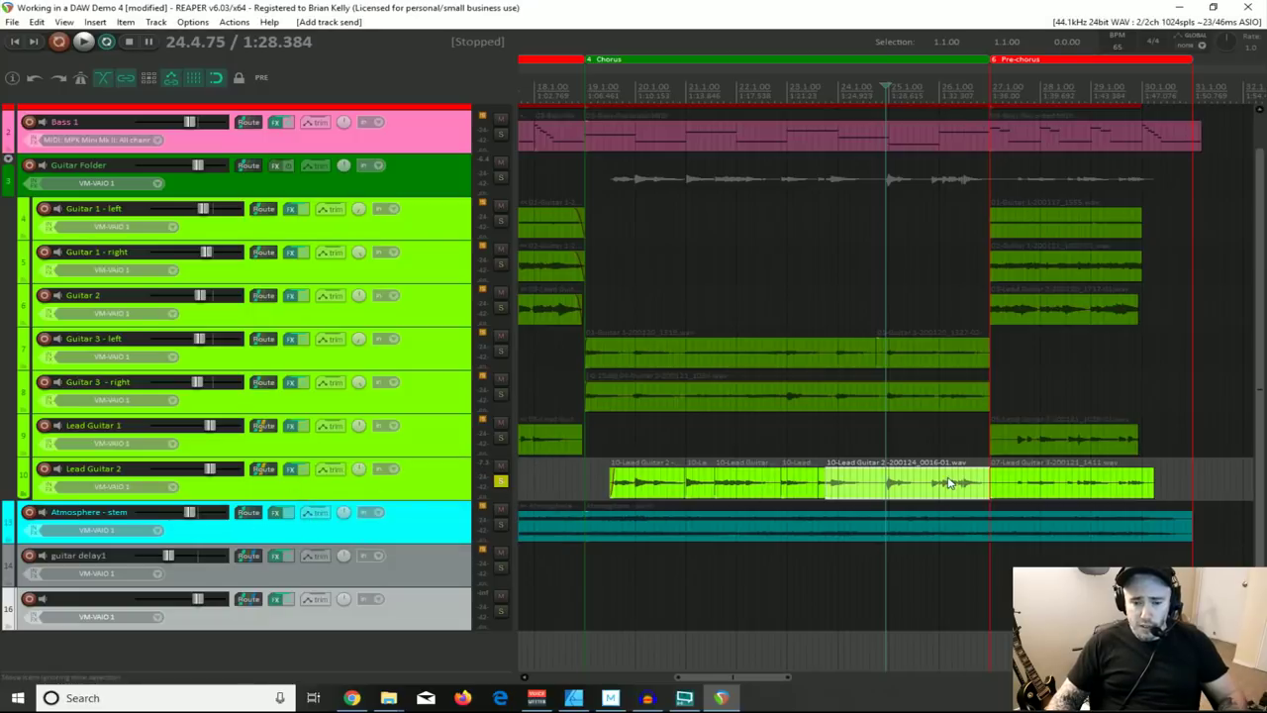
{"action": "scroll", "coordinate": [939, 482], "scroll_direction": "up", "scroll_amount": 2}
{"action": "key", "text": "space"}
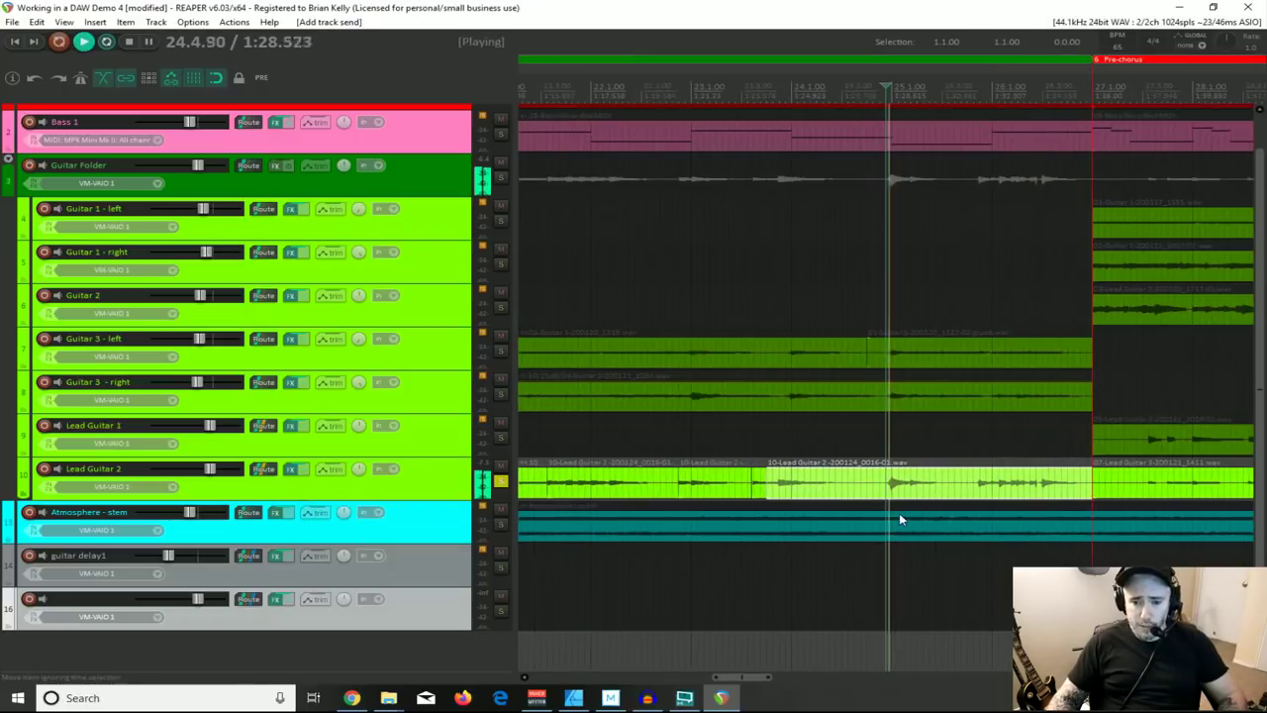
{"action": "key", "text": "space"}
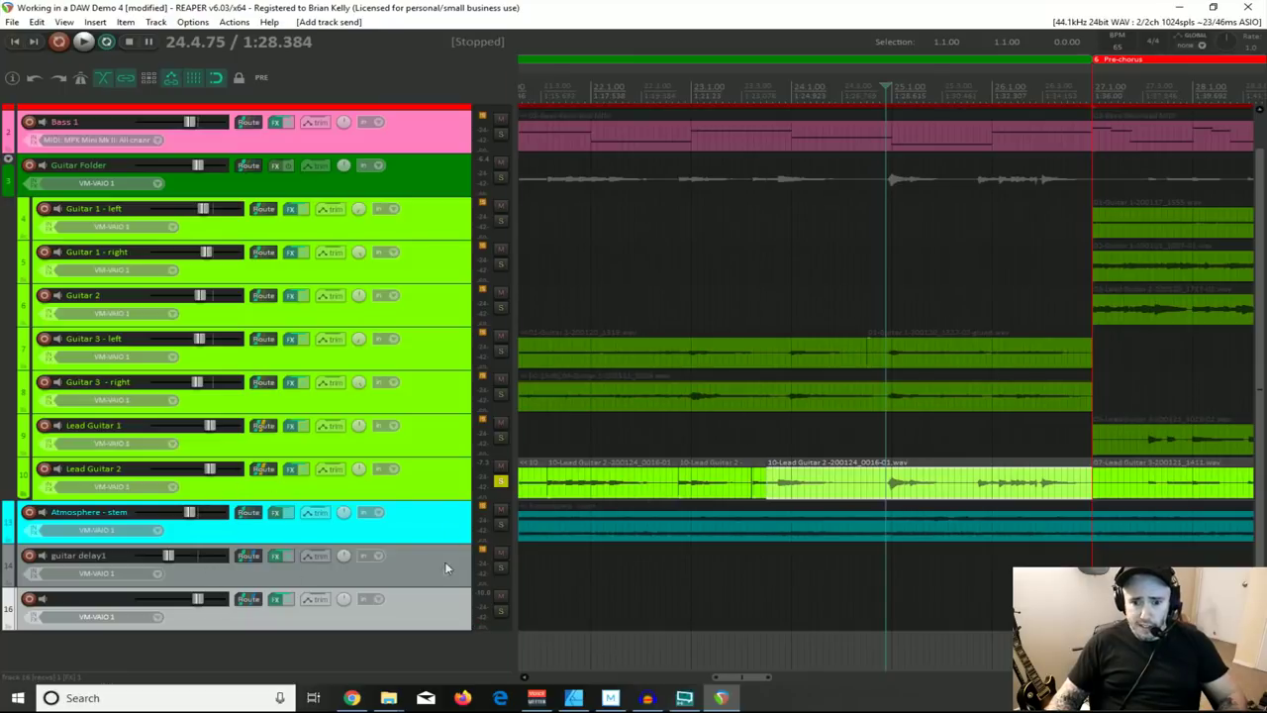
Step: Raise the ReaDelay feedback on track 16 to about -2.7 dB and play the soloed lead guitar
{"action": "left_click", "coordinate": [275, 602]}
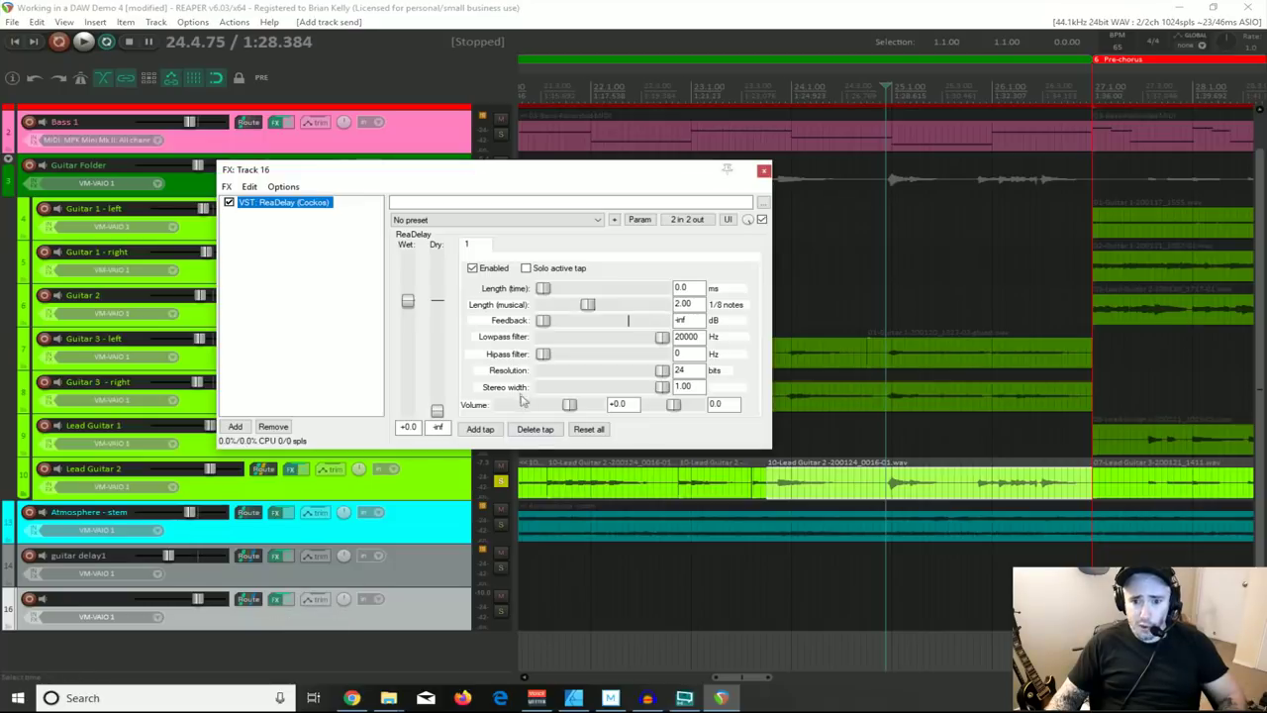
{"action": "left_click_drag", "start_coordinate": [544, 323], "coordinate": [621, 323]}
{"action": "key", "text": "space"}
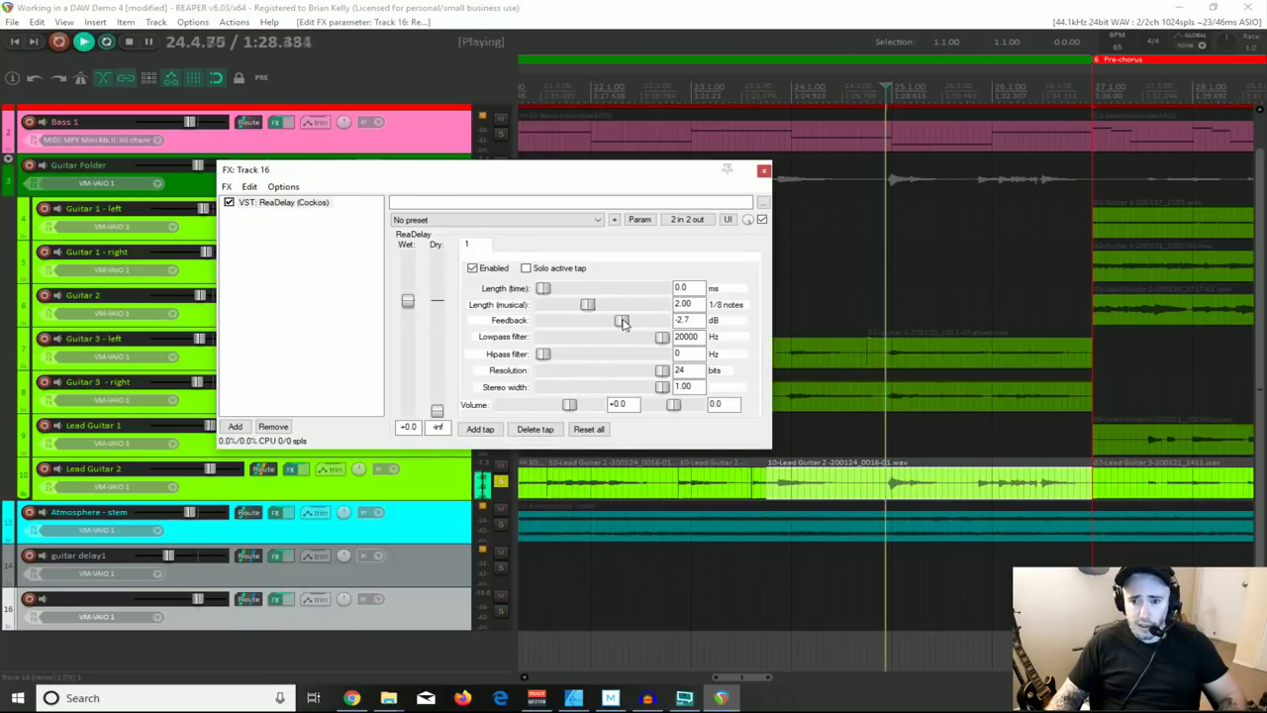
{"action": "key", "text": "space"}
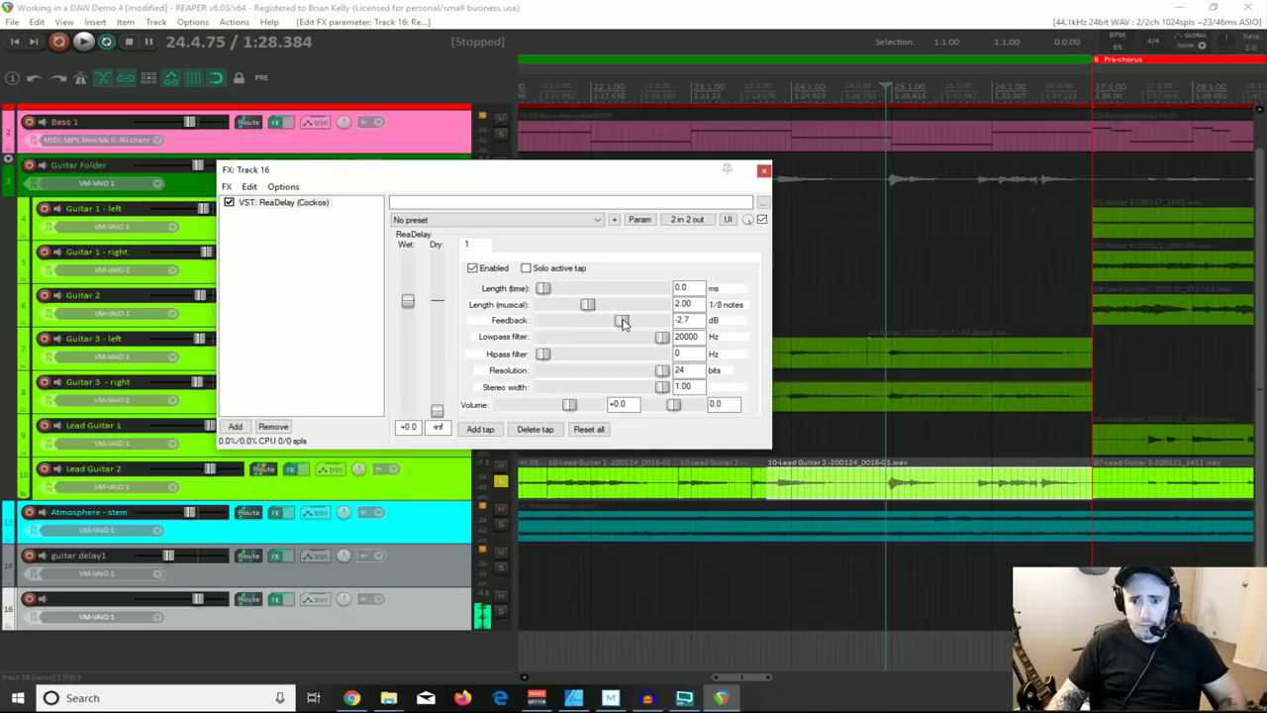
Step: Lower the ReaDelay feedback to about -18.8 dB and play the soloed lead guitar again
{"action": "left_click_drag", "start_coordinate": [623, 324], "coordinate": [580, 322]}
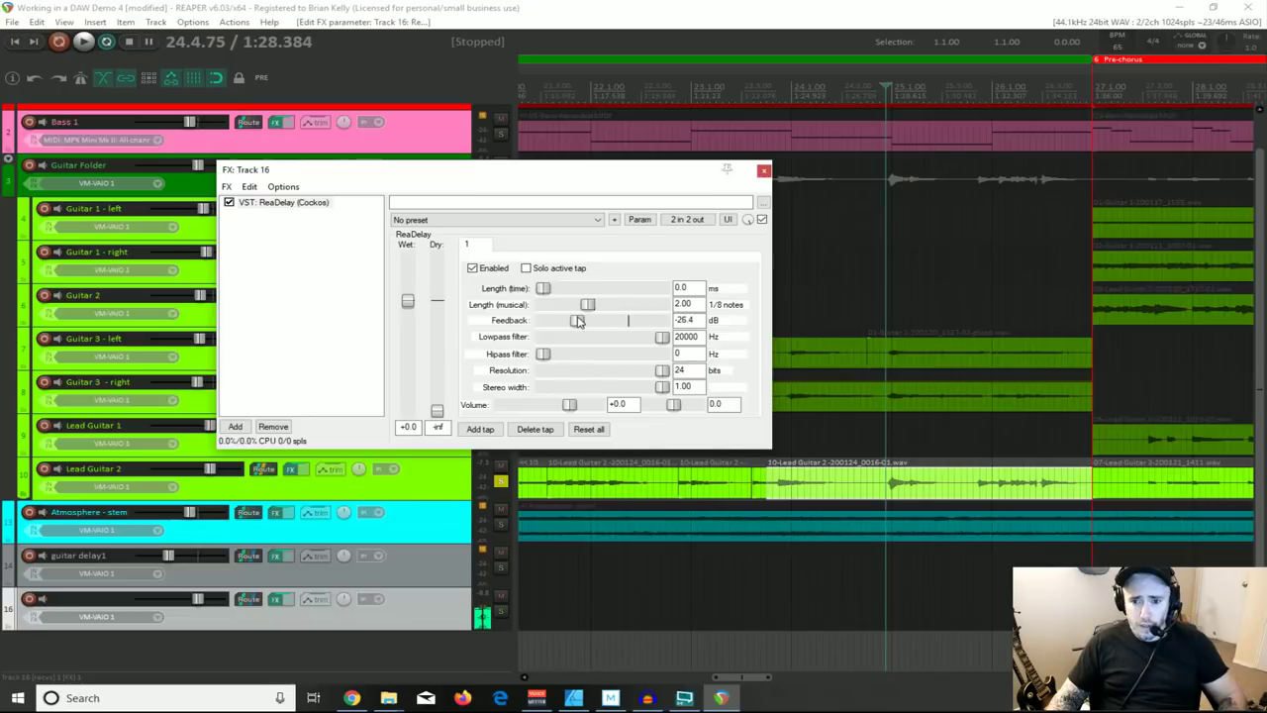
{"action": "left_click_drag", "start_coordinate": [579, 322], "coordinate": [590, 324]}
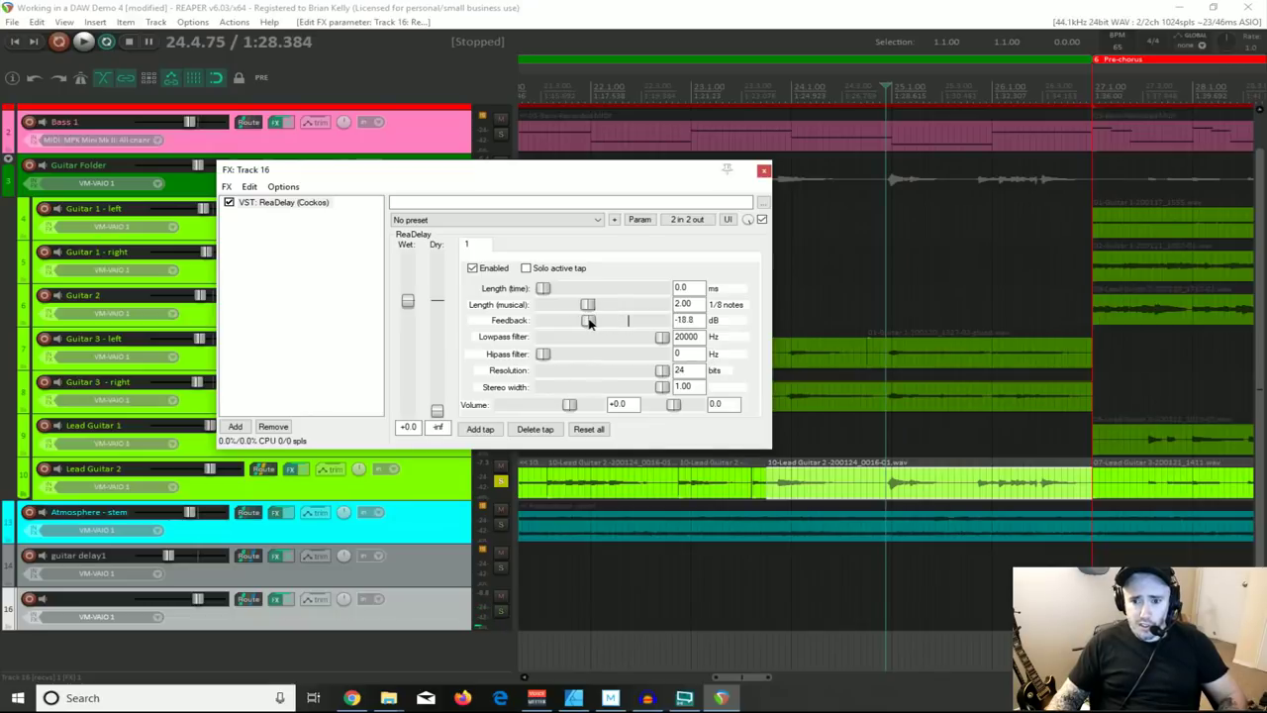
{"action": "key", "text": "space"}
{"action": "key", "text": "space"}
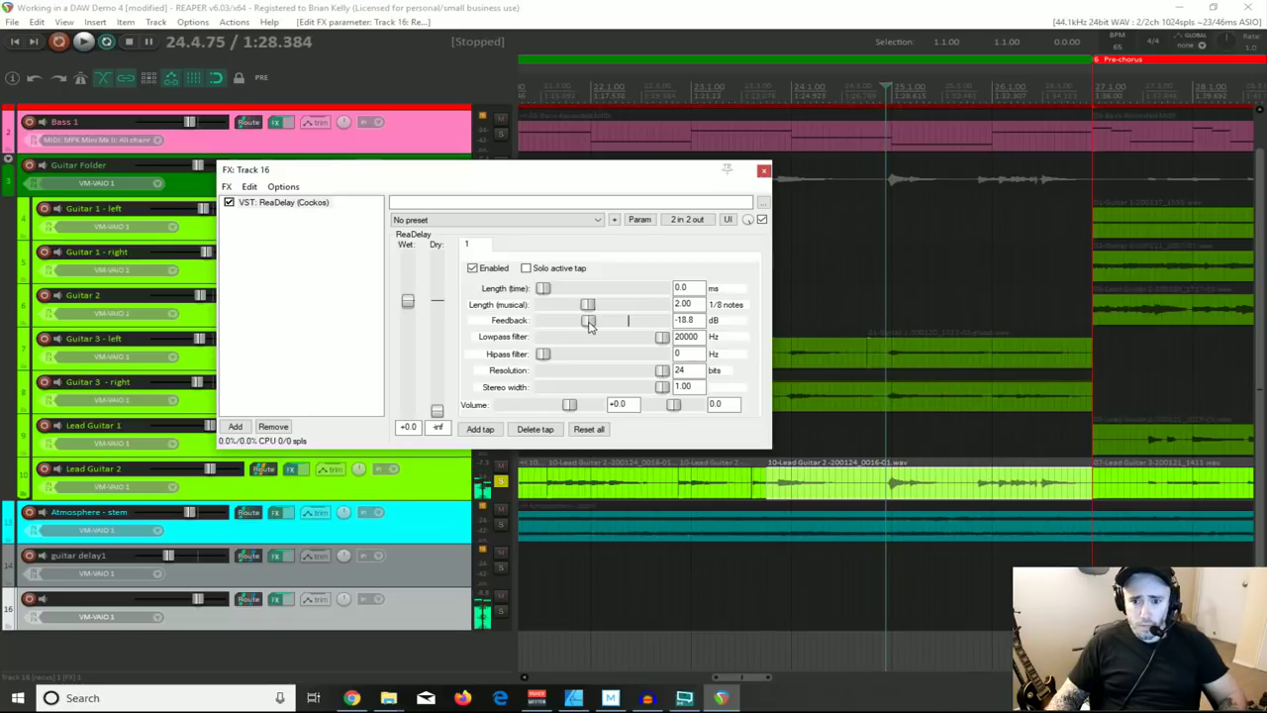
Step: Set the ReaDelay feedback to -inf and replay the soloed lead guitar with the delay
{"action": "left_click_drag", "start_coordinate": [589, 327], "coordinate": [540, 325]}
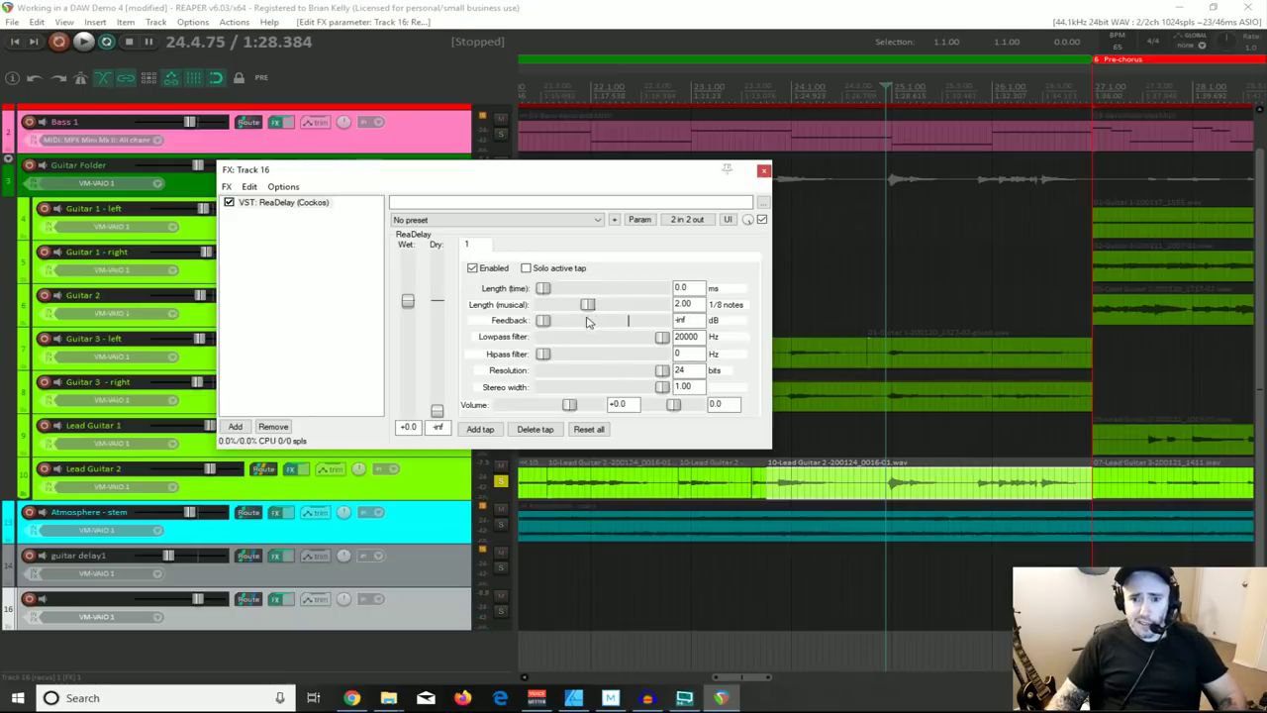
{"action": "key", "text": "space"}
{"action": "key", "text": "space"}
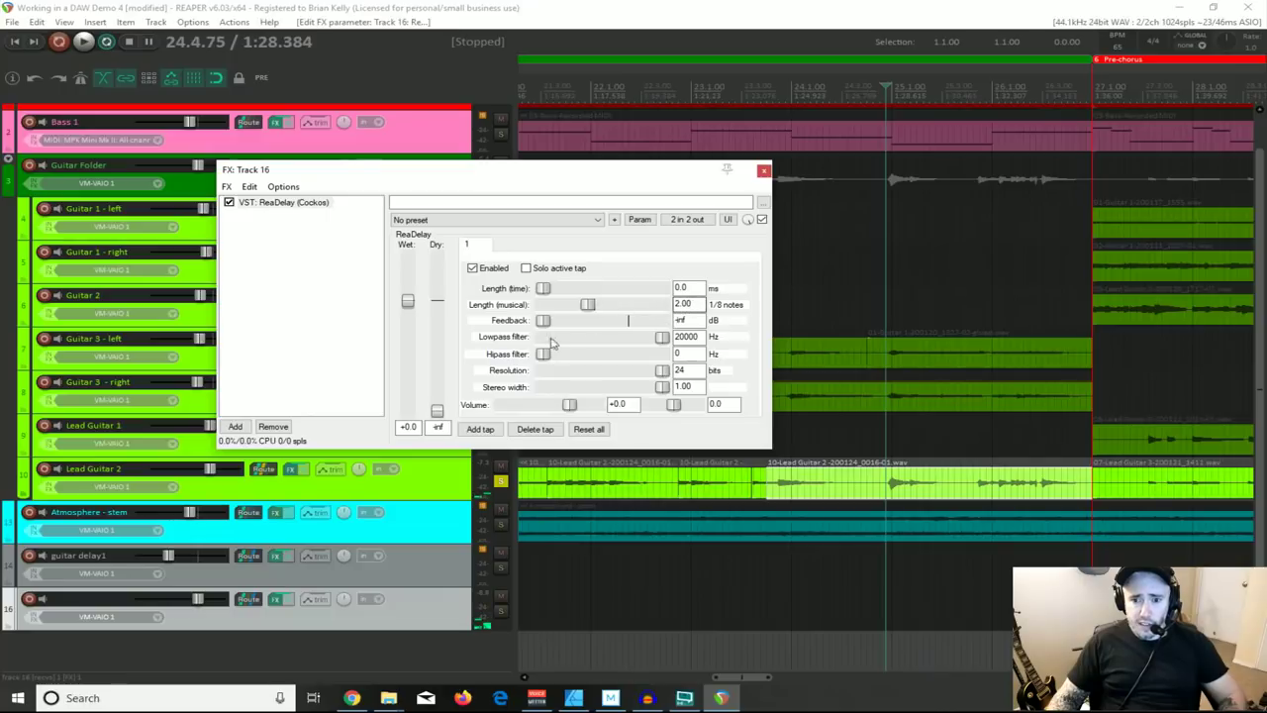
Step: Add a second tap to the ReaDelay on track 16 with a musical length of 4 eighth notes
{"action": "left_click", "coordinate": [494, 431]}
{"action": "left_click", "coordinate": [475, 247]}
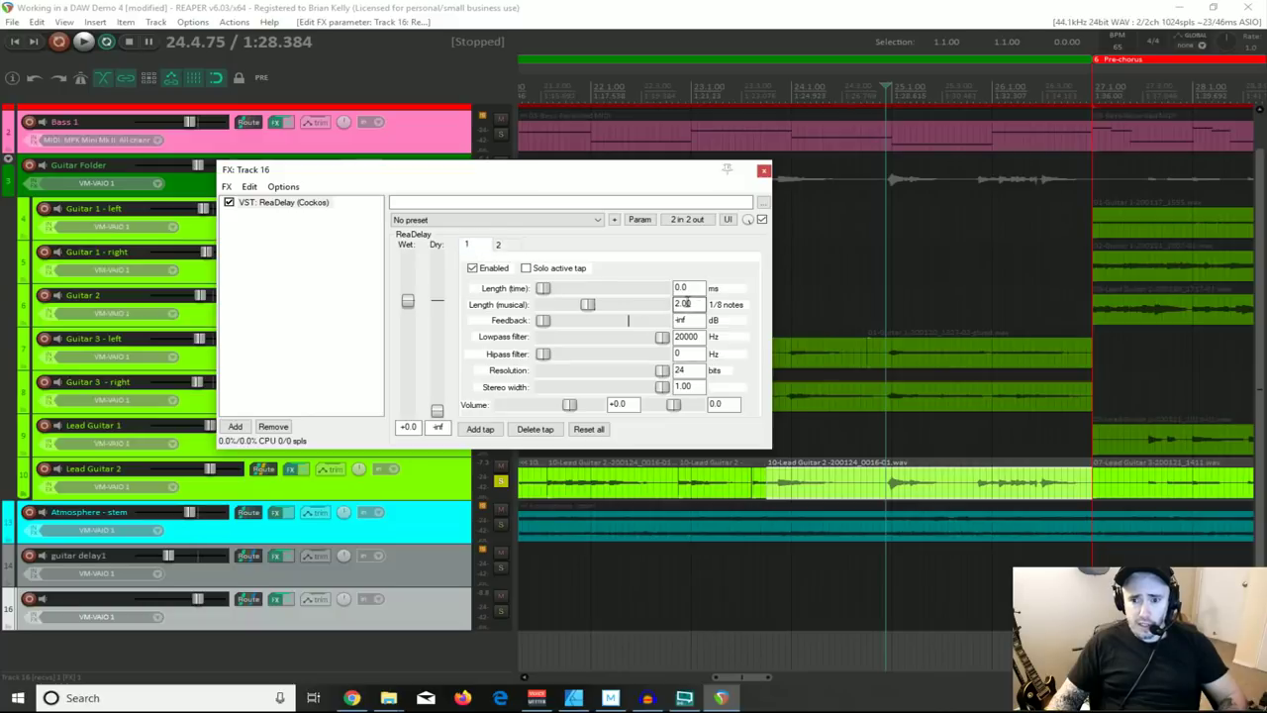
{"action": "left_click", "coordinate": [501, 248]}
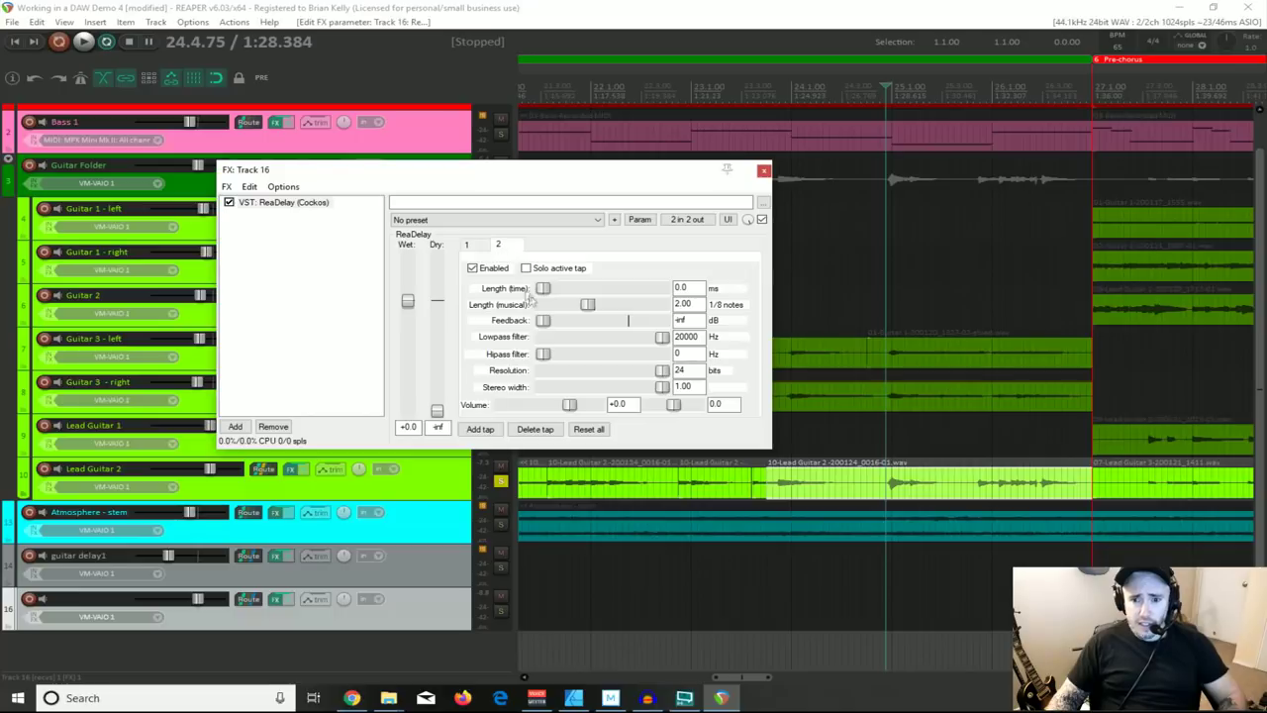
{"action": "double_click", "coordinate": [685, 304]}
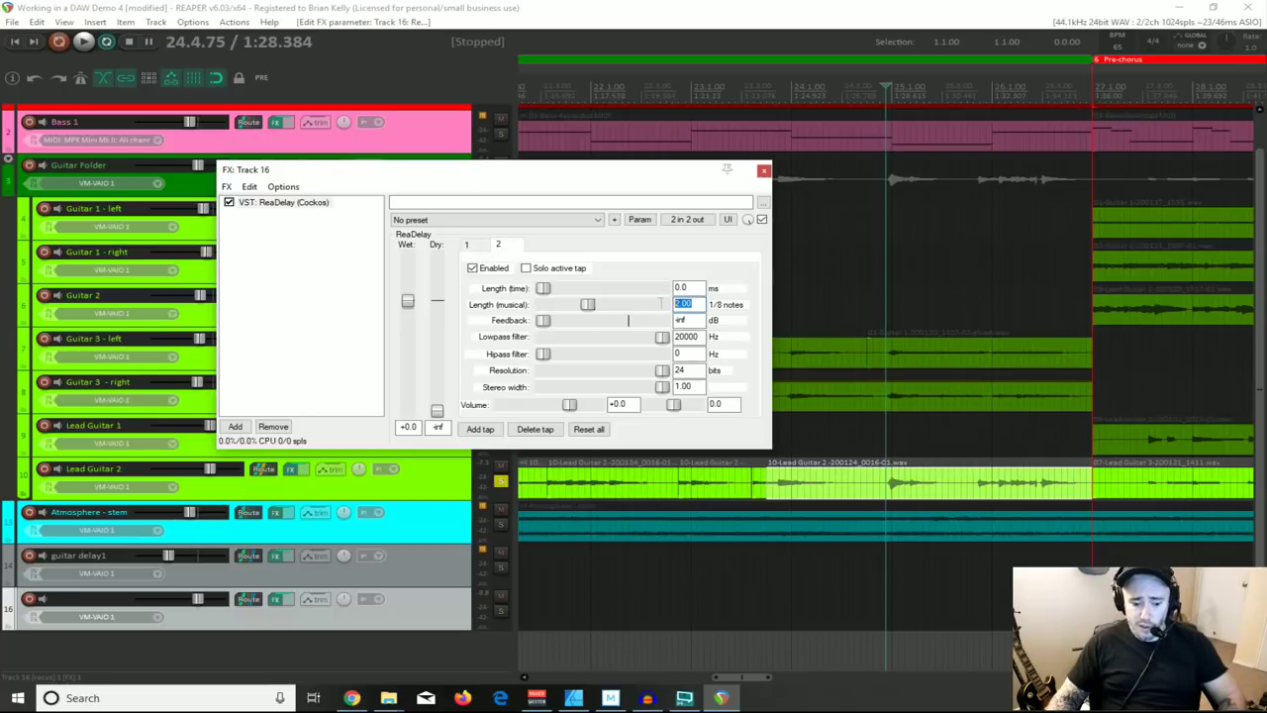
{"action": "type", "text": "4"}
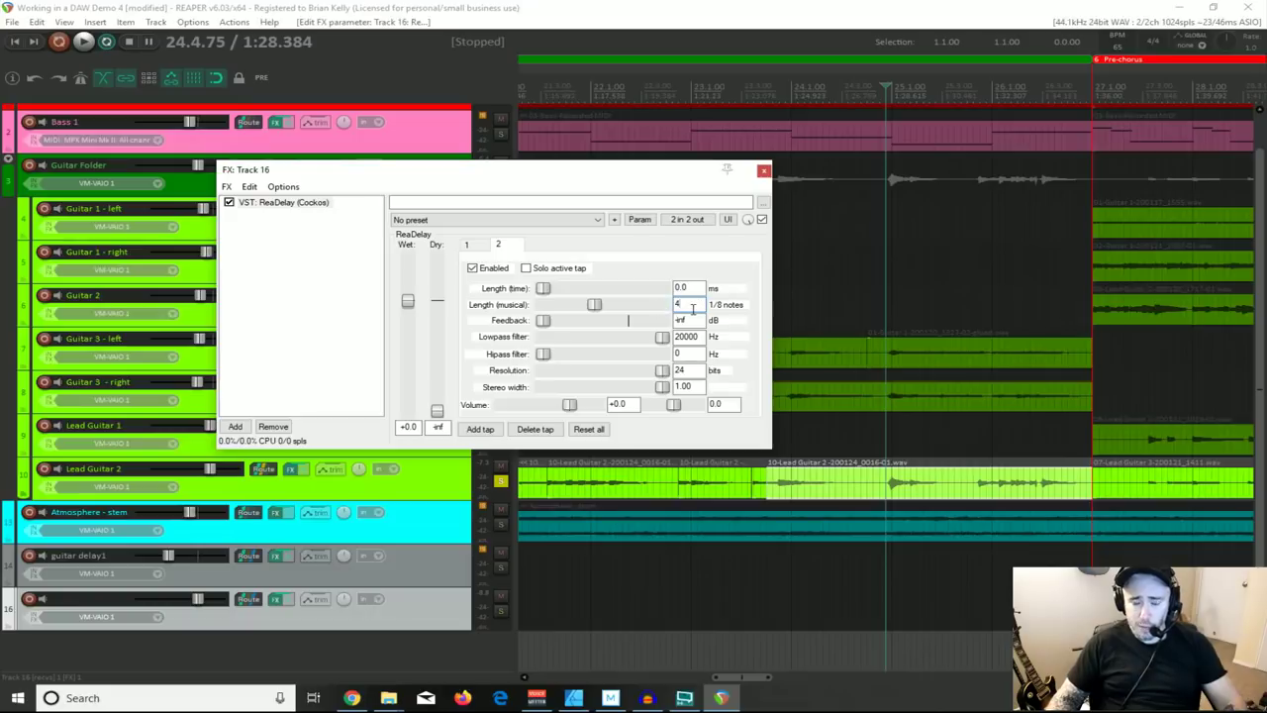
Step: Add a third and a fourth delay tap with musical lengths of 6 and 8 eighth notes
{"action": "left_click", "coordinate": [495, 432]}
{"action": "double_click", "coordinate": [683, 304]}
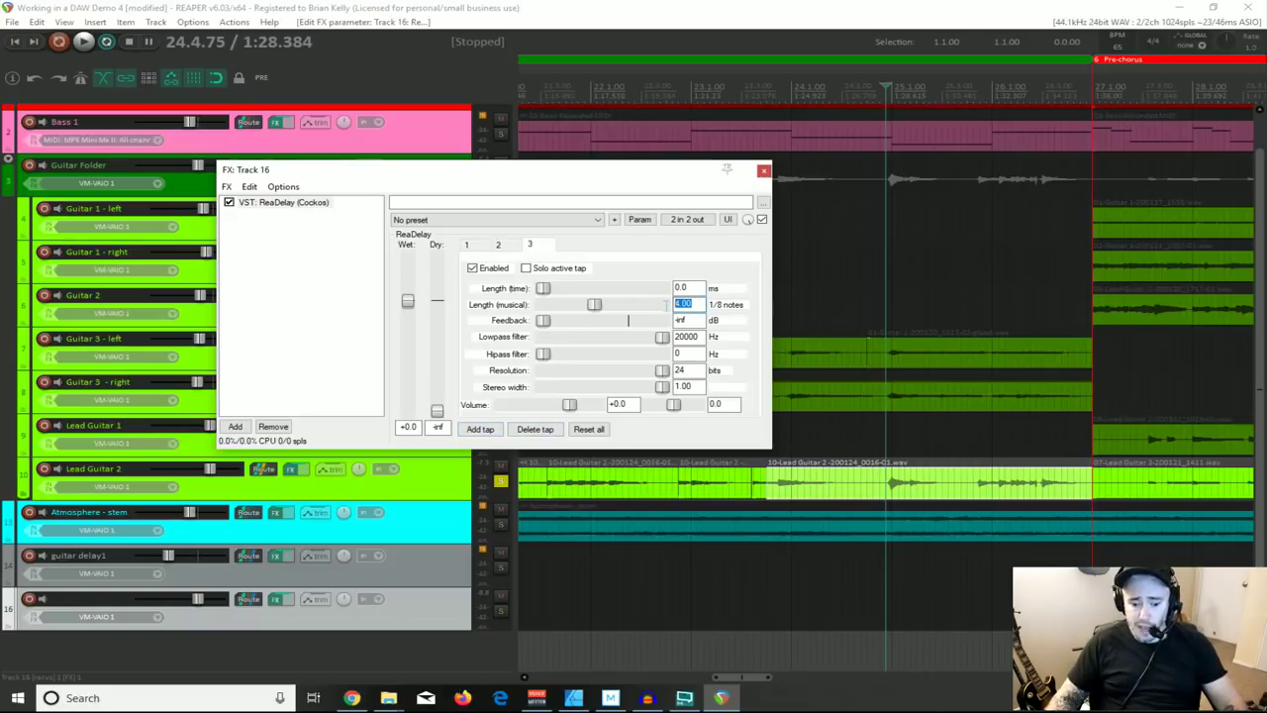
{"action": "type", "text": "6"}
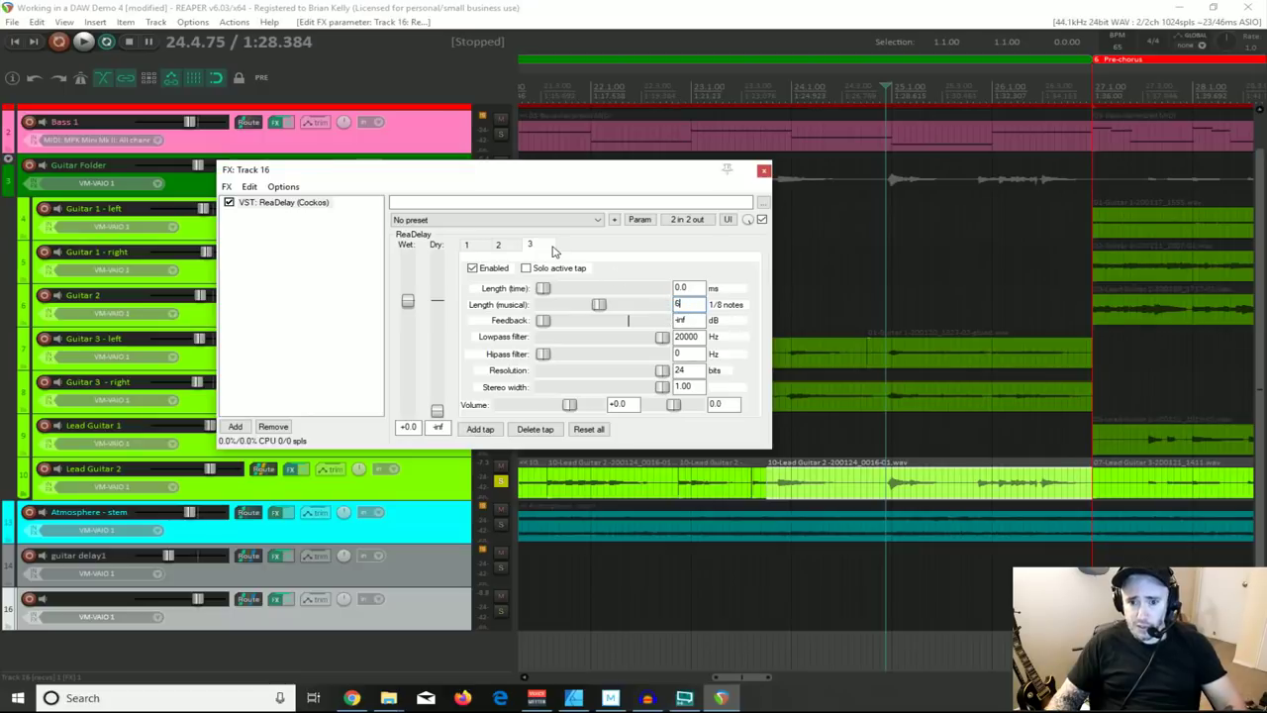
{"action": "left_click", "coordinate": [490, 432]}
{"action": "double_click", "coordinate": [683, 304]}
{"action": "type", "text": "8"}
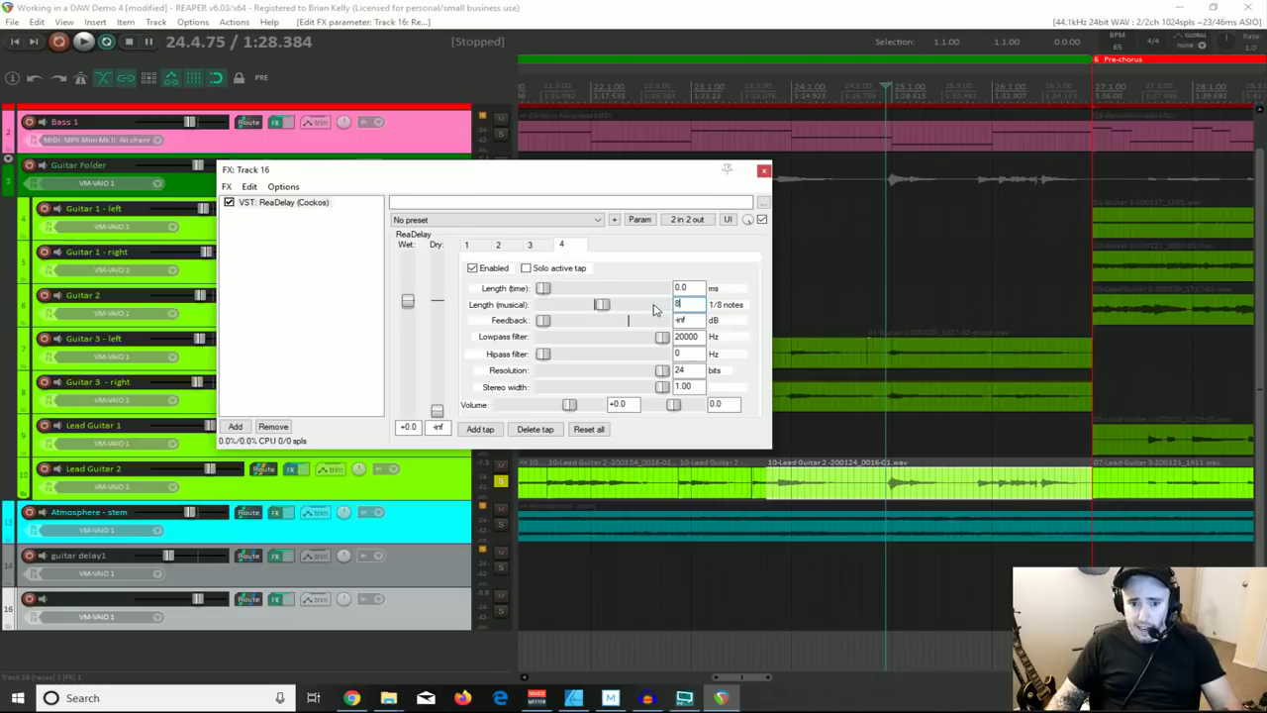
Step: Set the volume of delay taps 2, 3 and 4 to -3, -6 and -9 dB respectively
{"action": "left_click", "coordinate": [475, 248]}
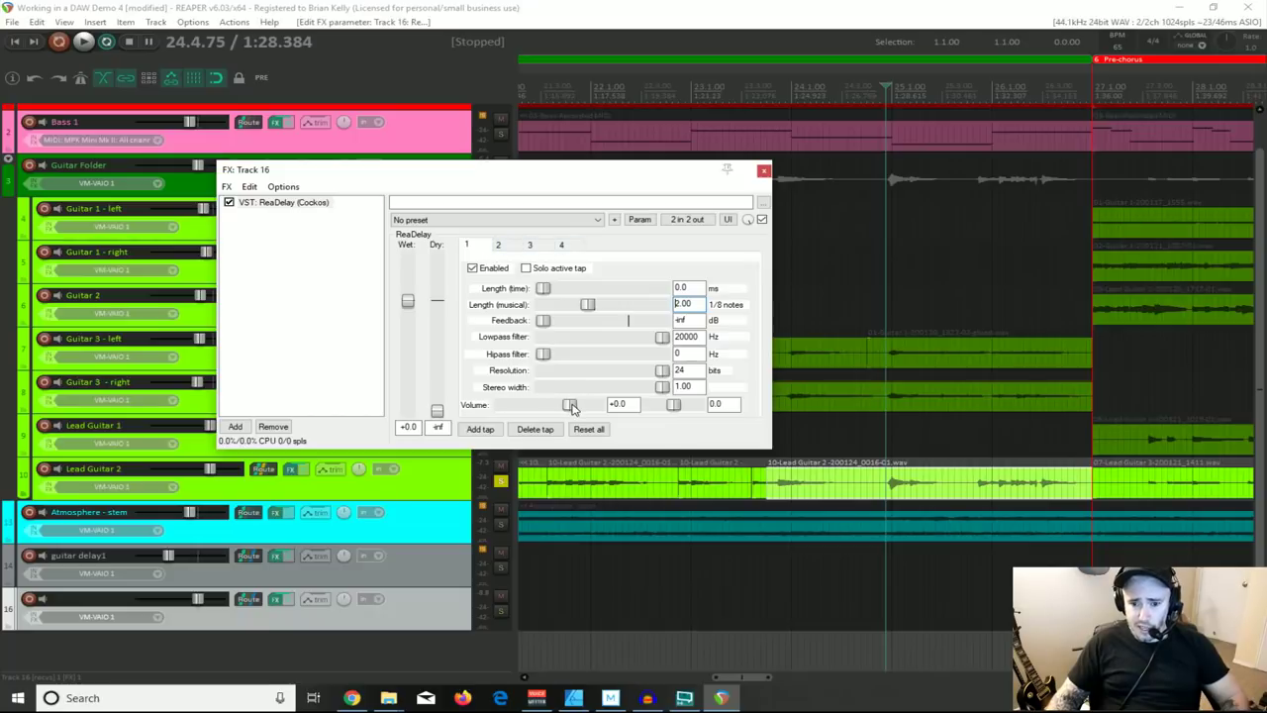
{"action": "left_click", "coordinate": [508, 245]}
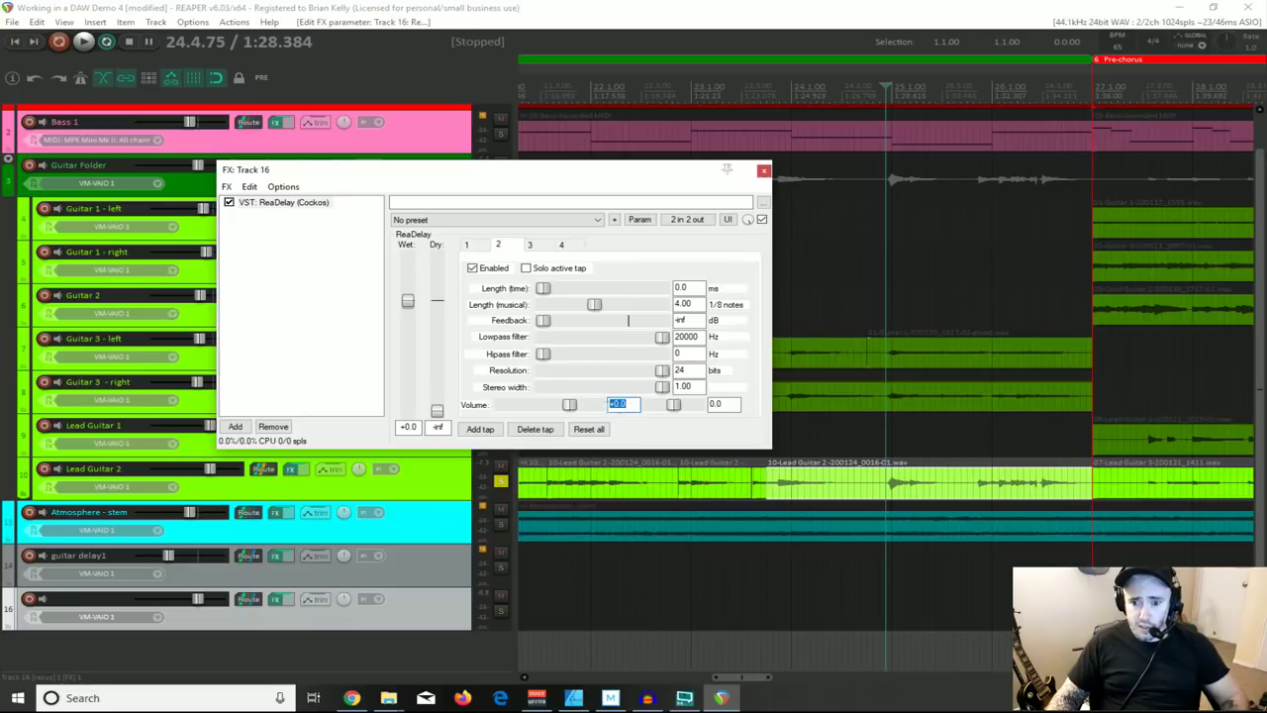
{"action": "type", "text": "-3"}
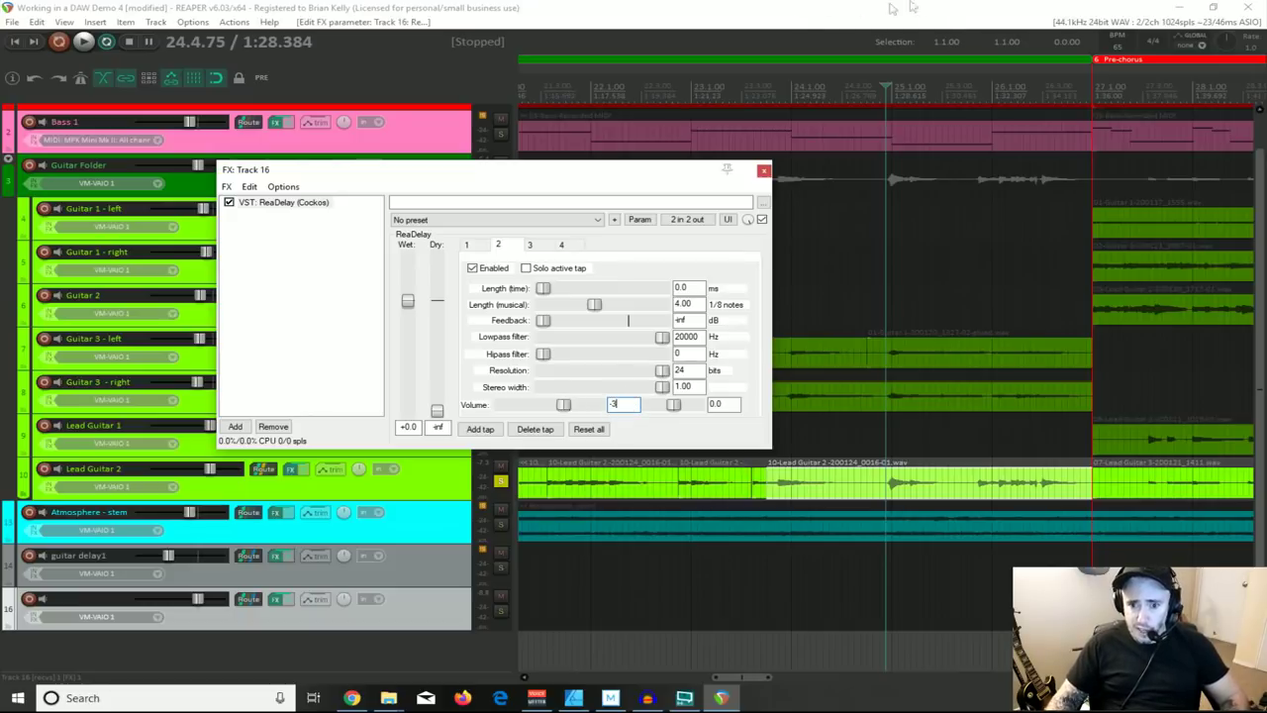
{"action": "left_click", "coordinate": [529, 244]}
{"action": "left_click", "coordinate": [622, 404]}
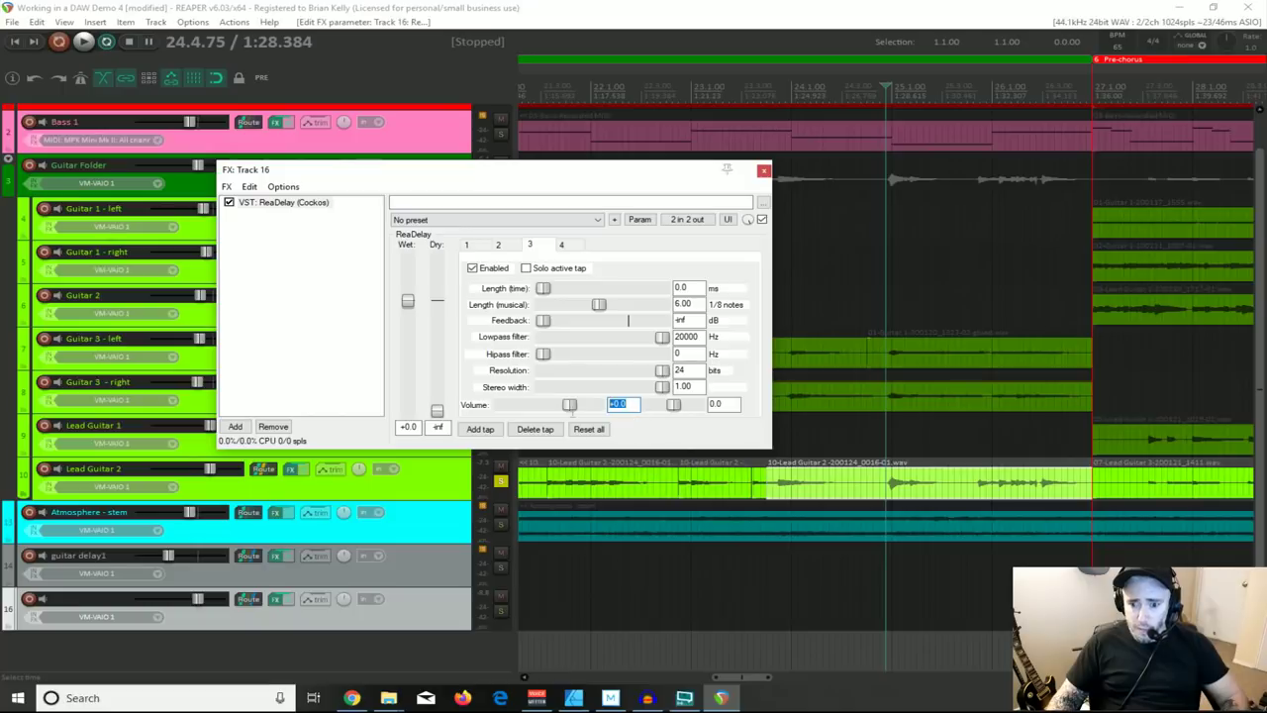
{"action": "type", "text": "-6"}
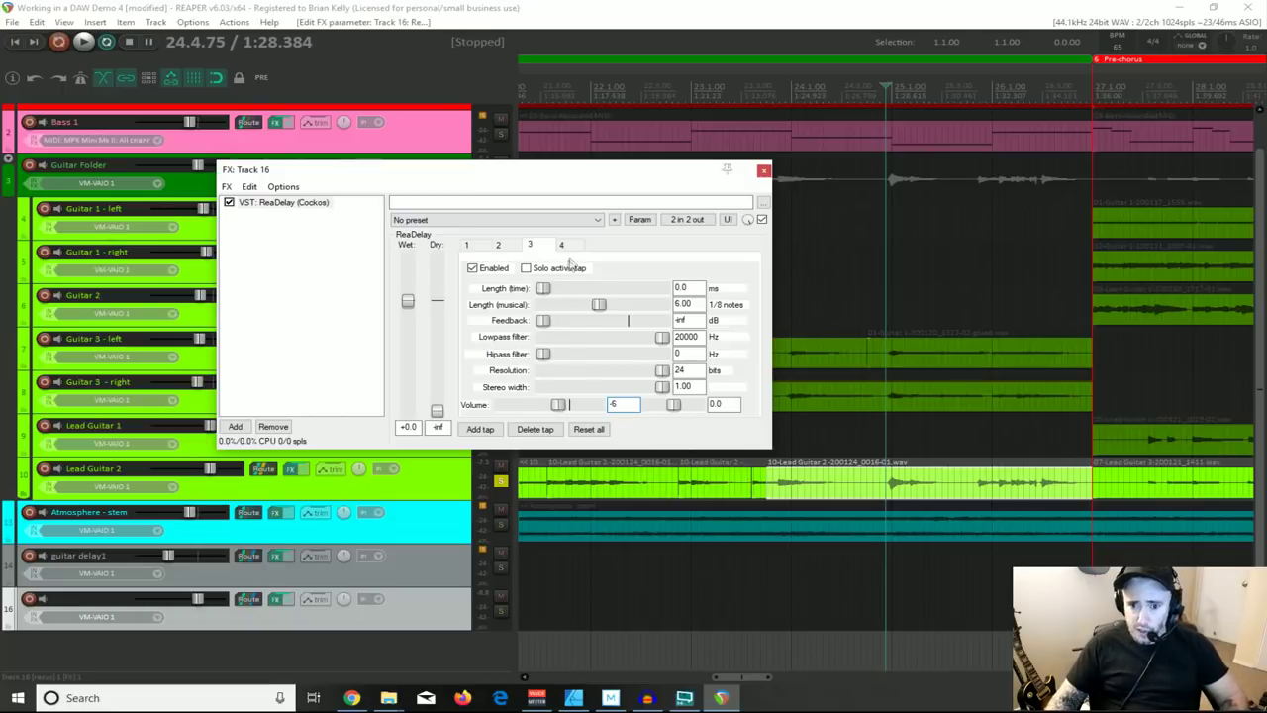
{"action": "left_click", "coordinate": [561, 245]}
{"action": "left_click", "coordinate": [620, 404]}
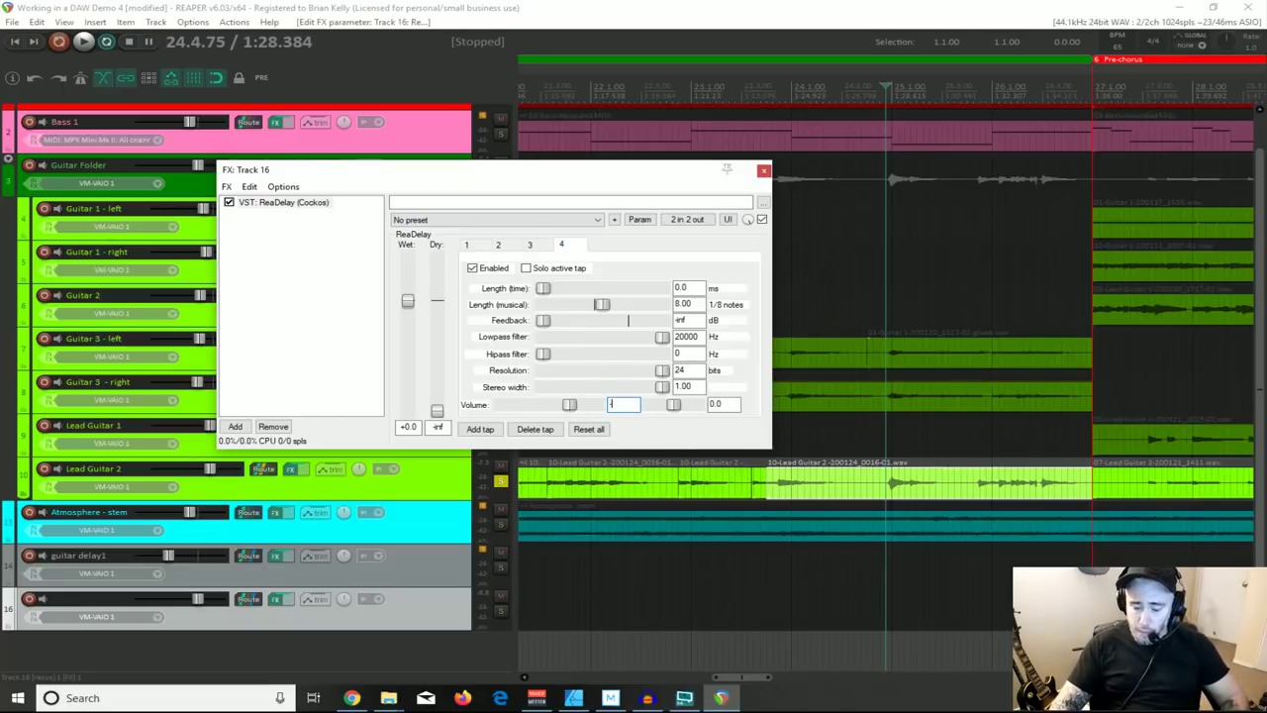
{"action": "type", "text": "-"}
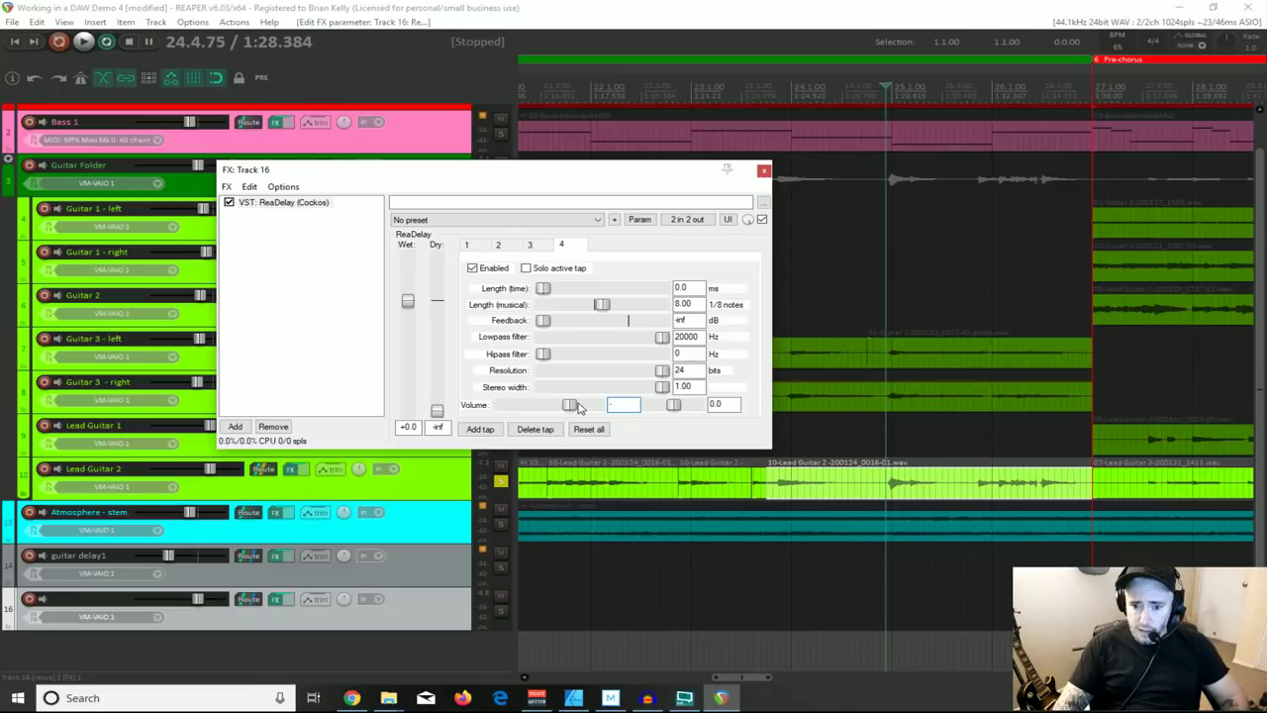
{"action": "type", "text": "9"}
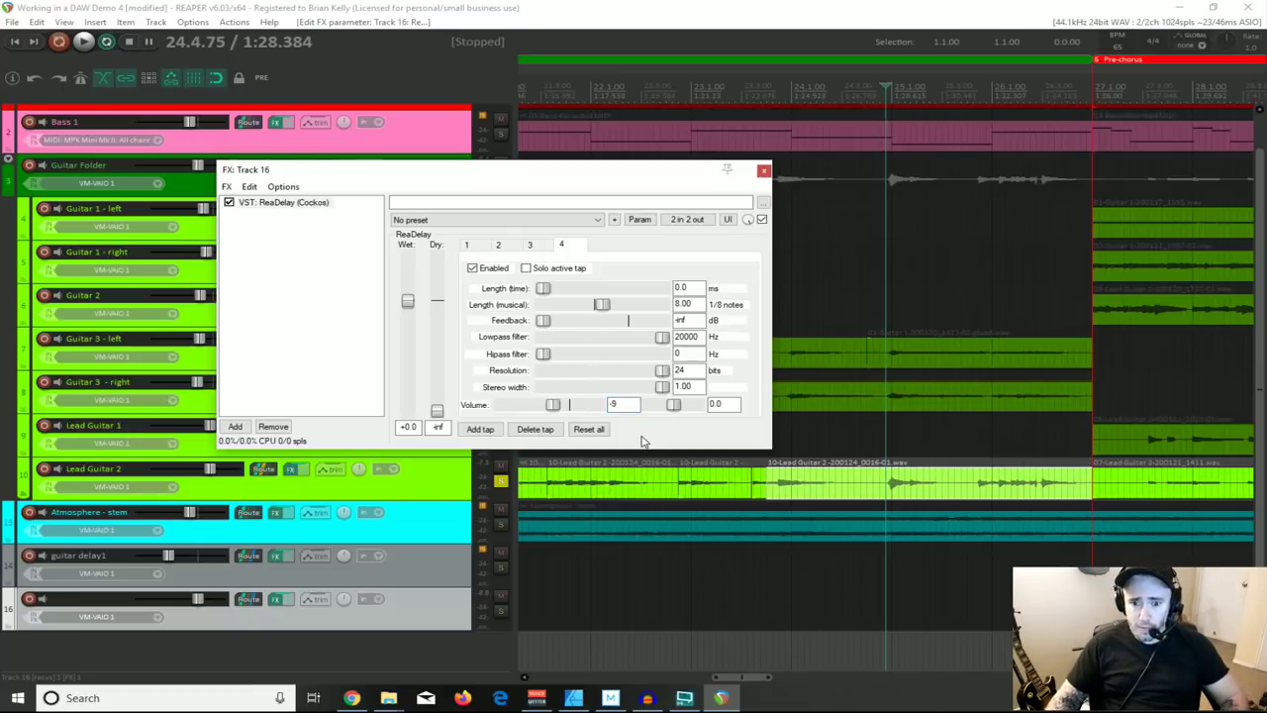
Step: Close the track 16 effects window and play the soloed lead guitar through the four-tap delay
{"action": "left_click", "coordinate": [763, 173]}
{"action": "key", "text": "space"}
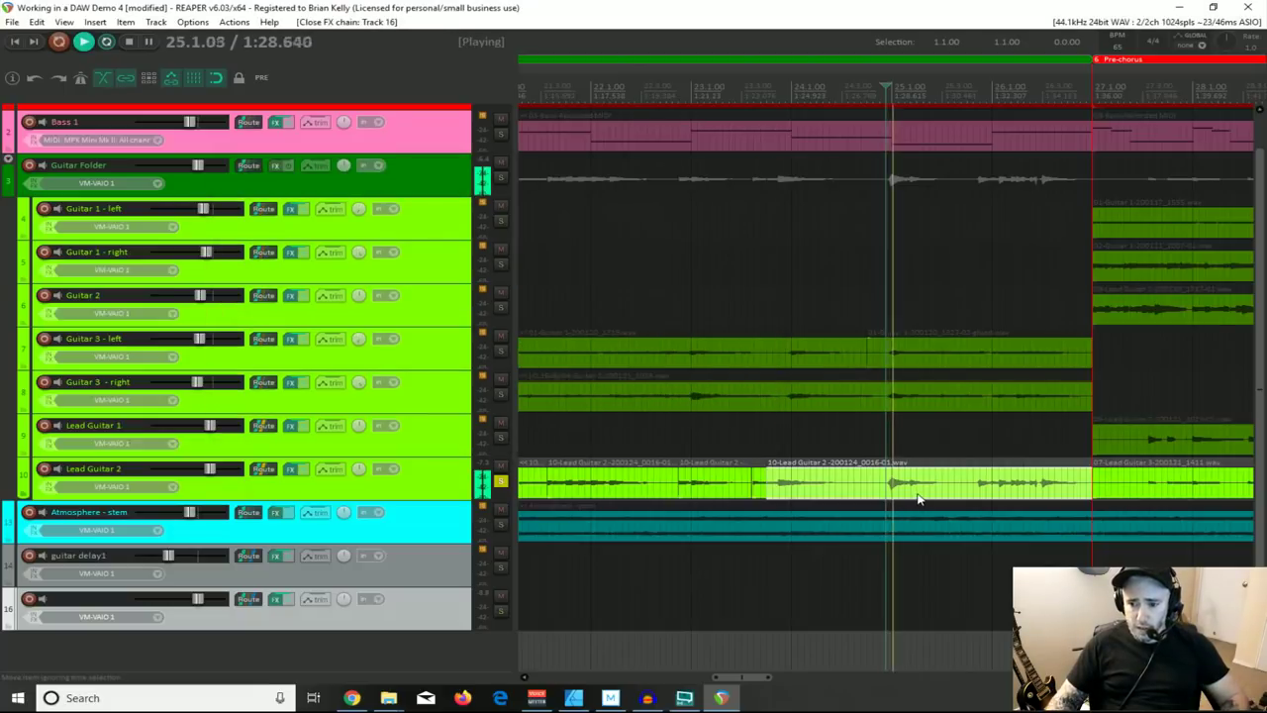
{"action": "key", "text": "space"}
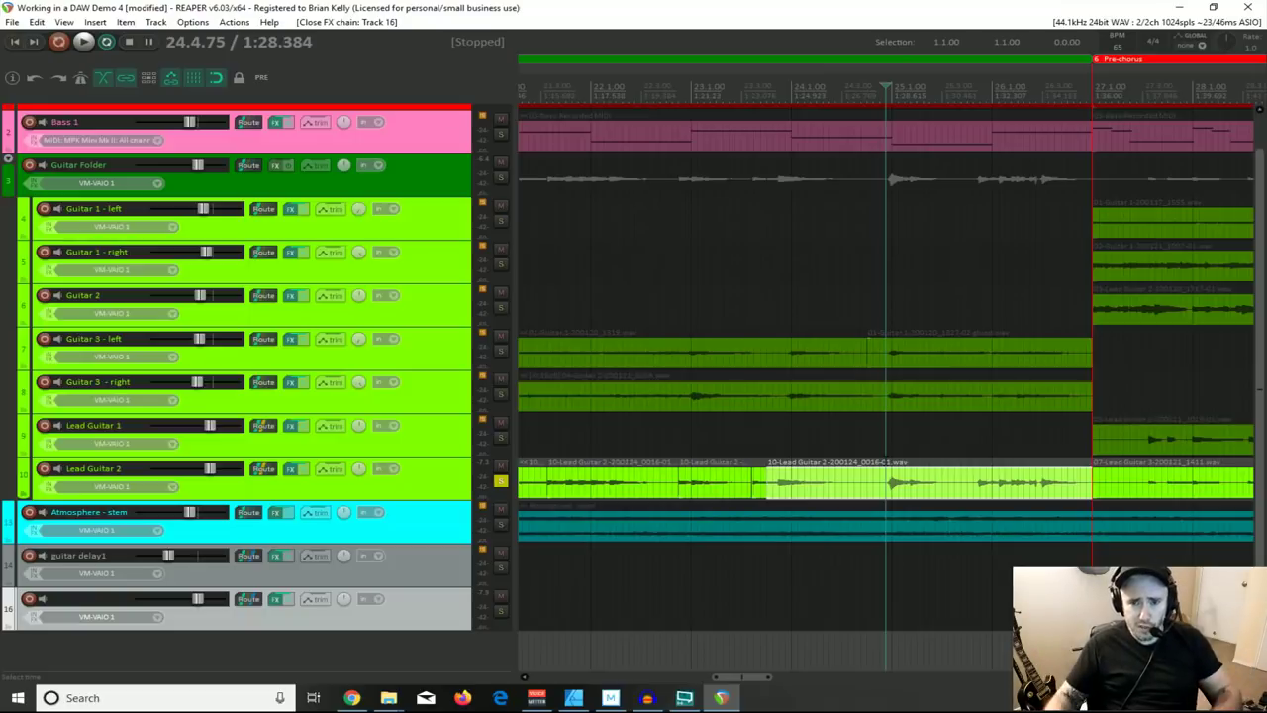
Step: Show the volume envelope of delay track 16 and enlarge its lane
{"action": "scroll", "coordinate": [888, 488], "scroll_direction": "down", "scroll_amount": 2}
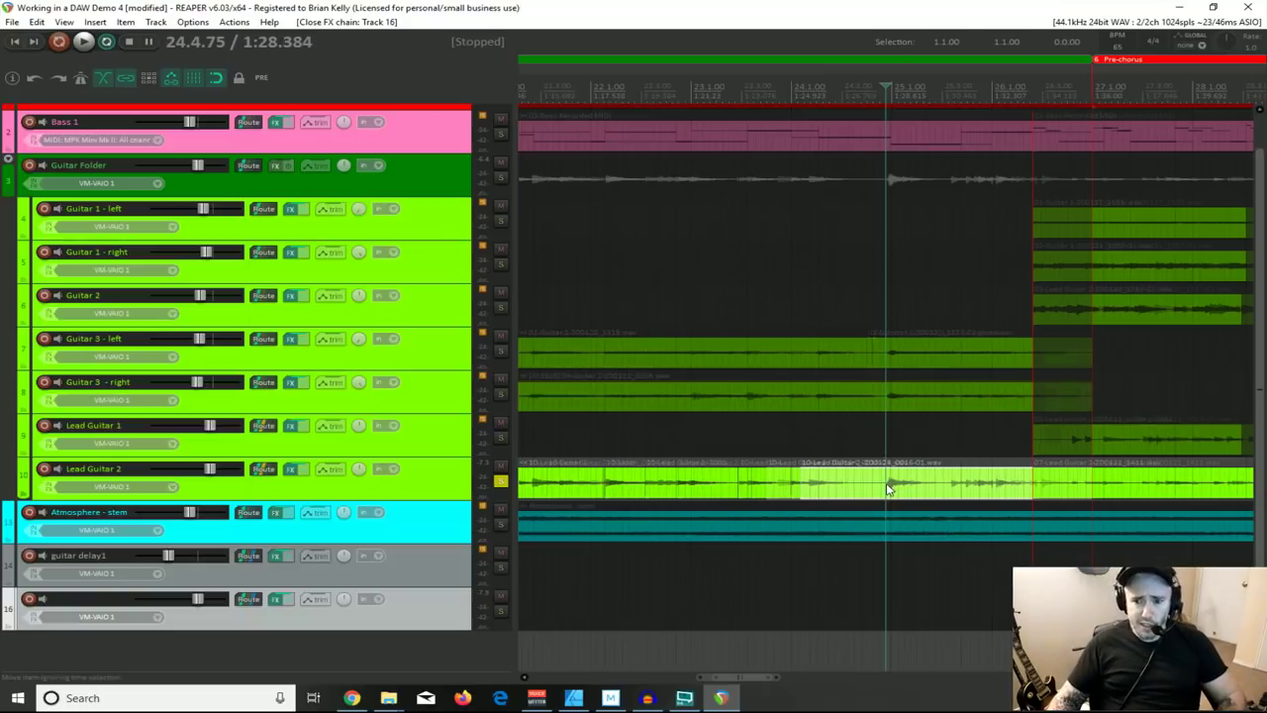
{"action": "scroll", "coordinate": [888, 488], "scroll_direction": "up", "scroll_amount": 3}
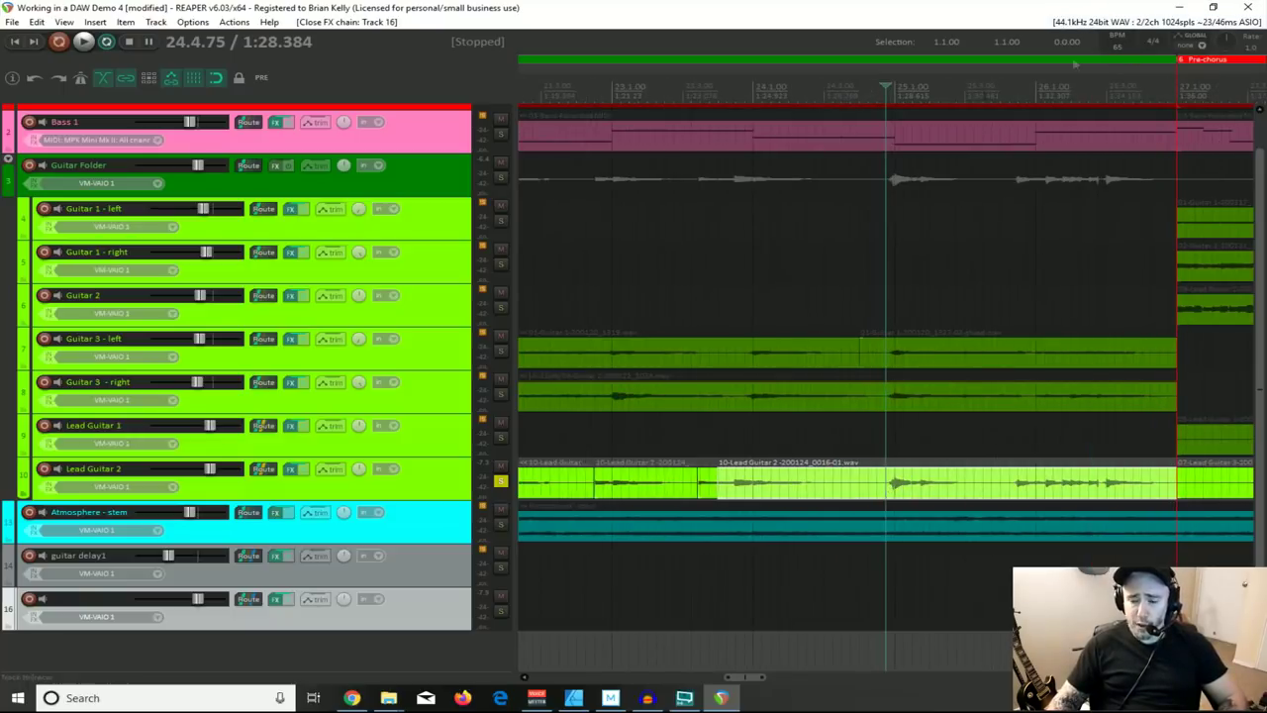
{"action": "scroll", "coordinate": [826, 530], "scroll_direction": "down", "scroll_amount": 3}
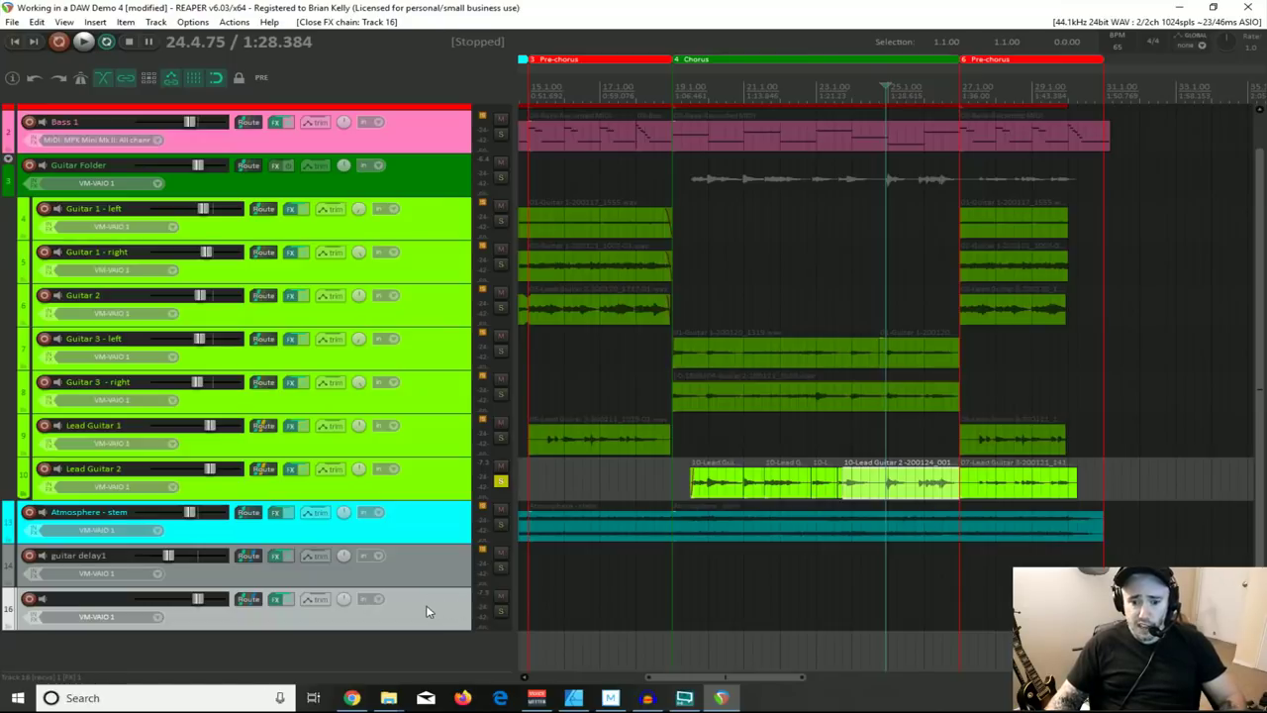
{"action": "key", "text": "v"}
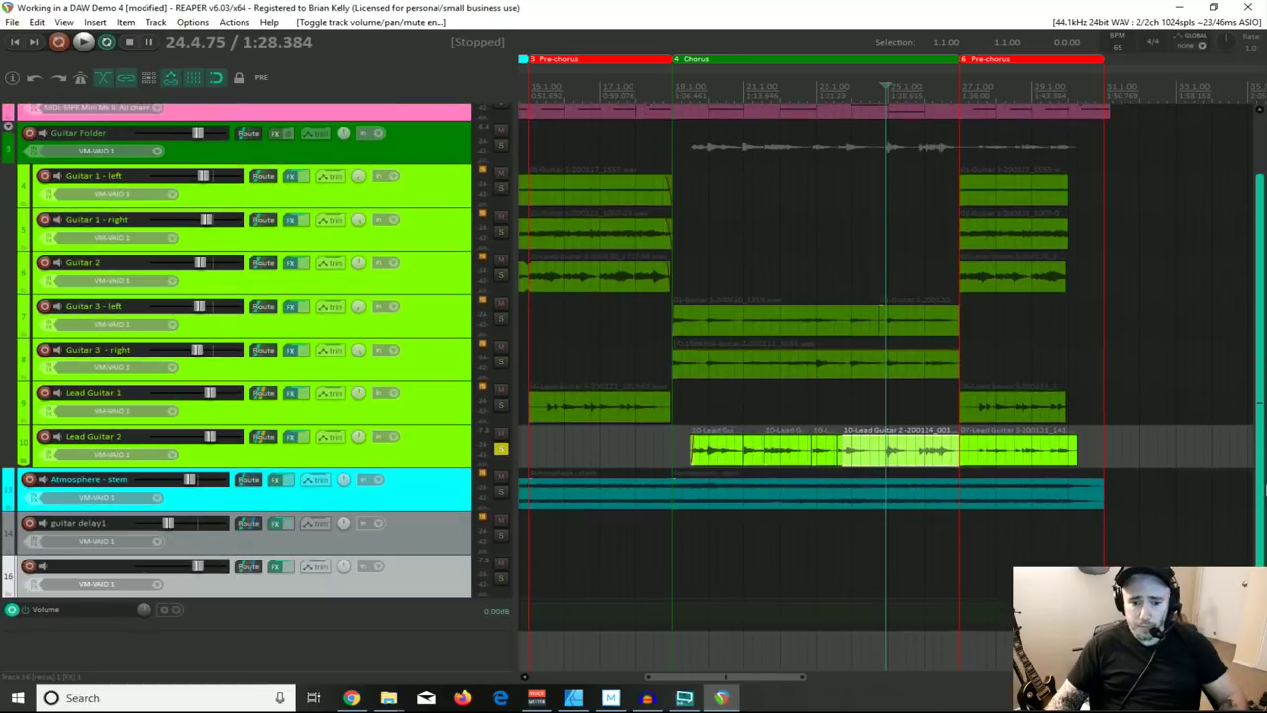
{"action": "left_click_drag", "start_coordinate": [484, 636], "coordinate": [453, 561]}
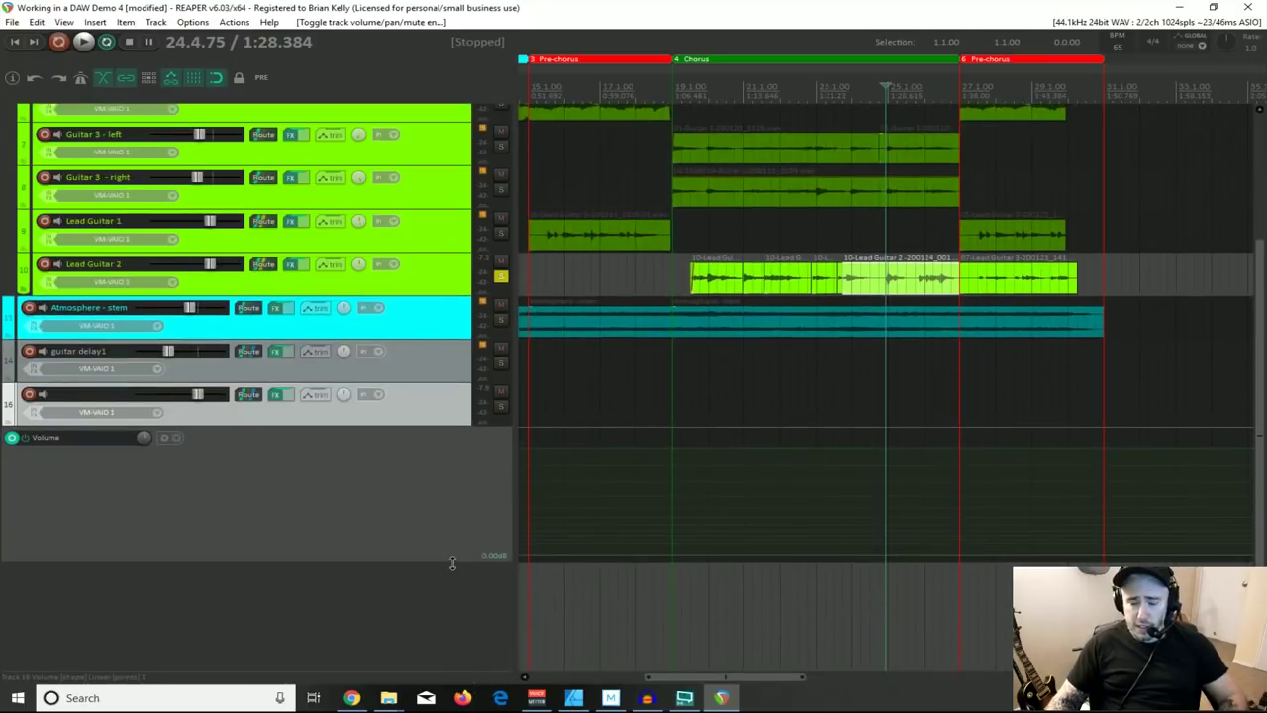
Step: Add points to track 16's volume envelope just before bar 25 and at 25.3
{"action": "left_click", "coordinate": [888, 452]}
{"action": "scroll", "coordinate": [898, 453], "scroll_direction": "up", "scroll_amount": 2}
{"action": "scroll", "coordinate": [899, 453], "scroll_direction": "down", "scroll_amount": 3}
{"action": "scroll", "coordinate": [861, 445], "scroll_direction": "down", "scroll_amount": 3}
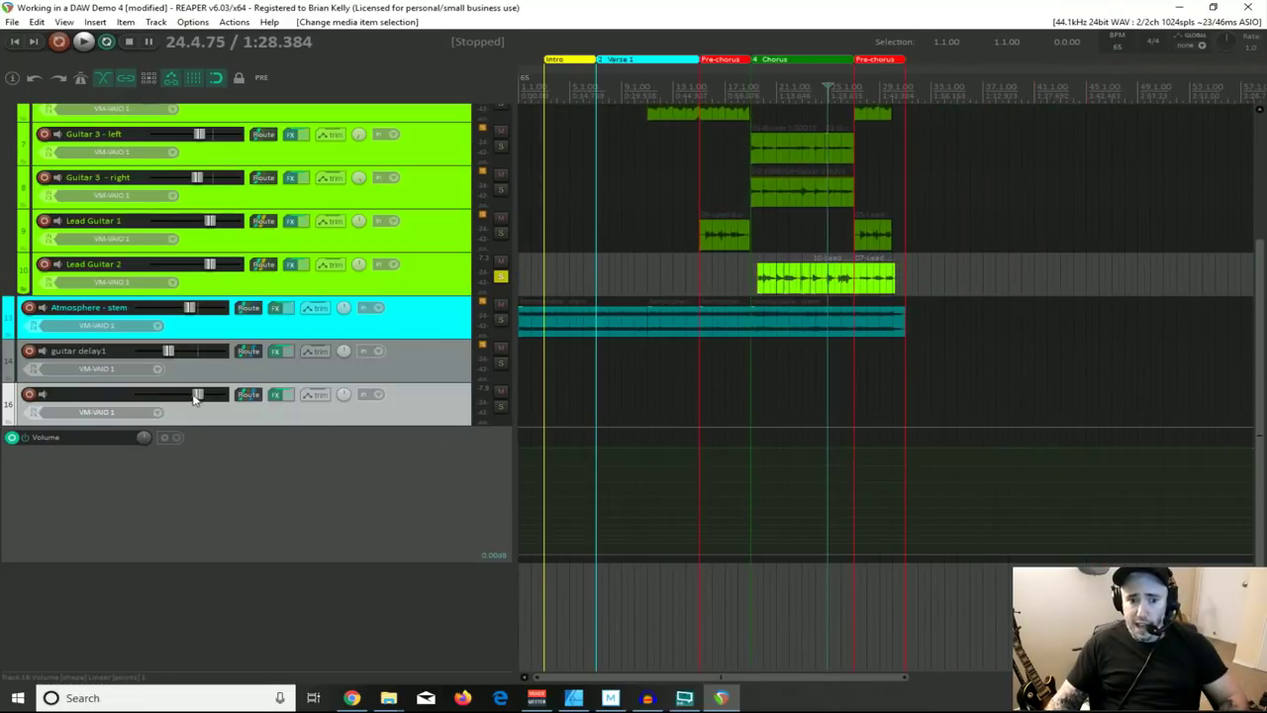
{"action": "scroll", "coordinate": [895, 295], "scroll_direction": "up", "scroll_amount": 6}
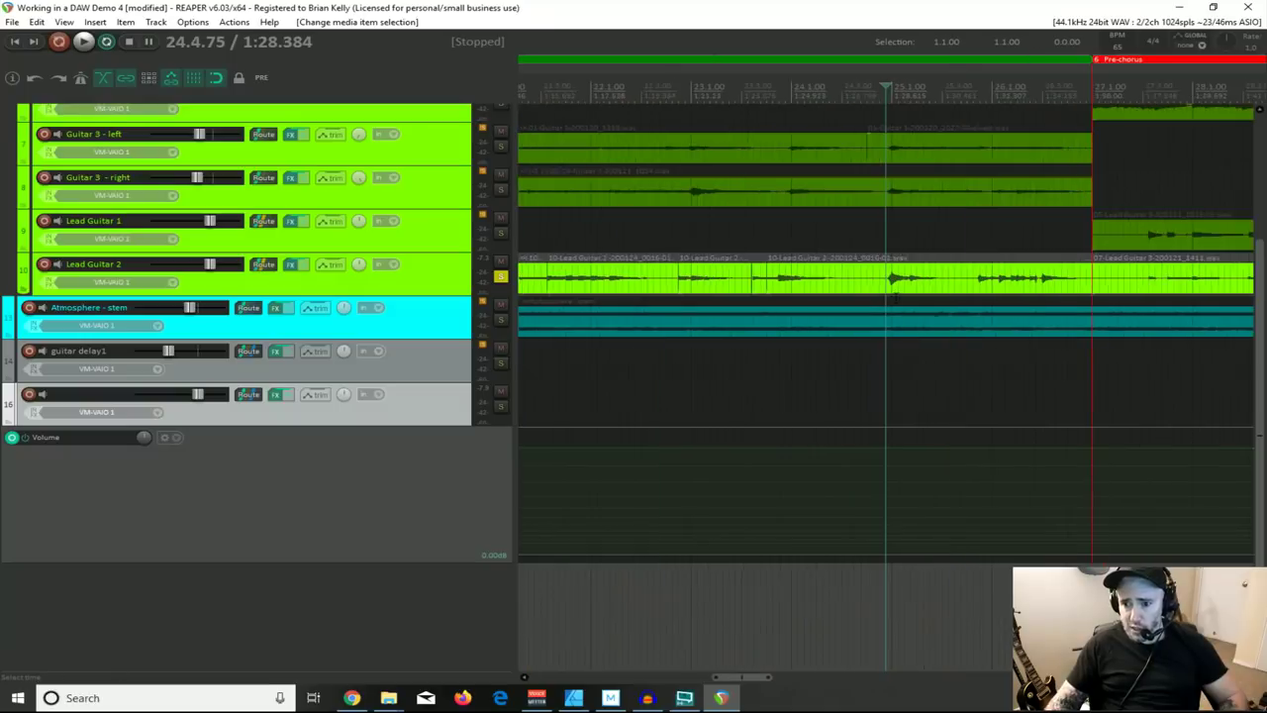
{"action": "left_click", "coordinate": [886, 451], "text": "shift"}
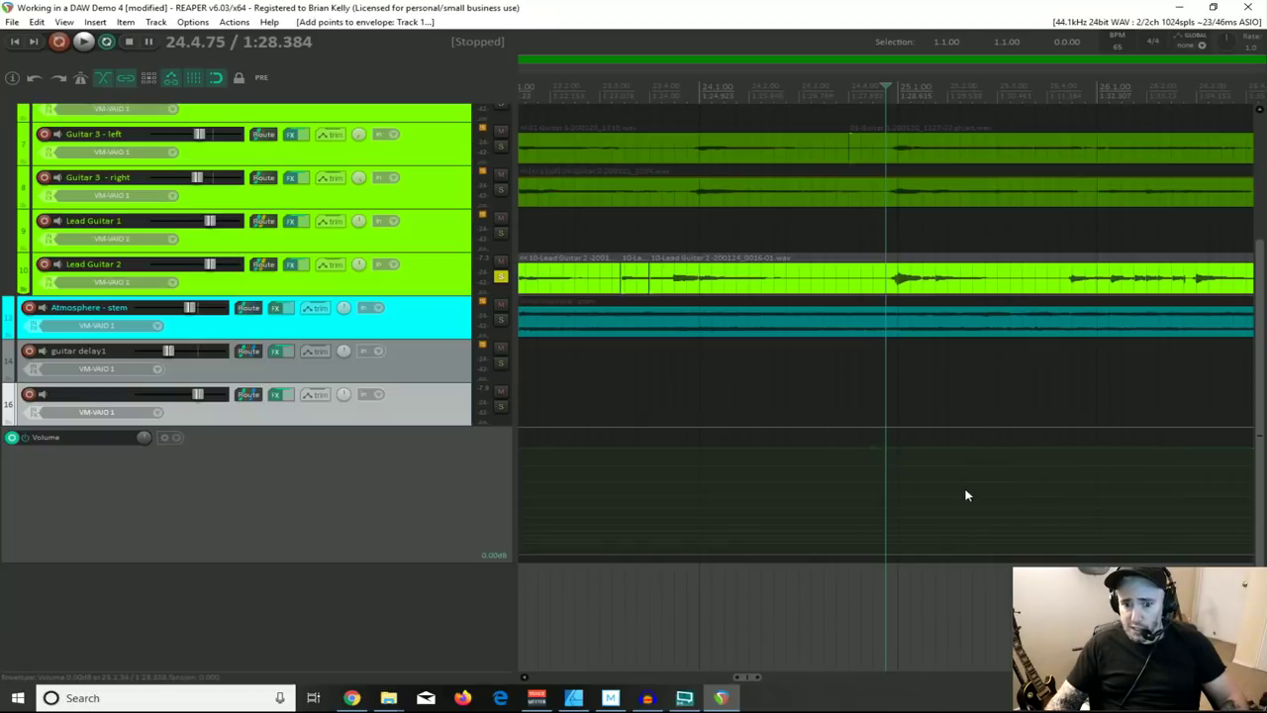
{"action": "scroll", "coordinate": [991, 322], "scroll_direction": "down", "scroll_amount": 2}
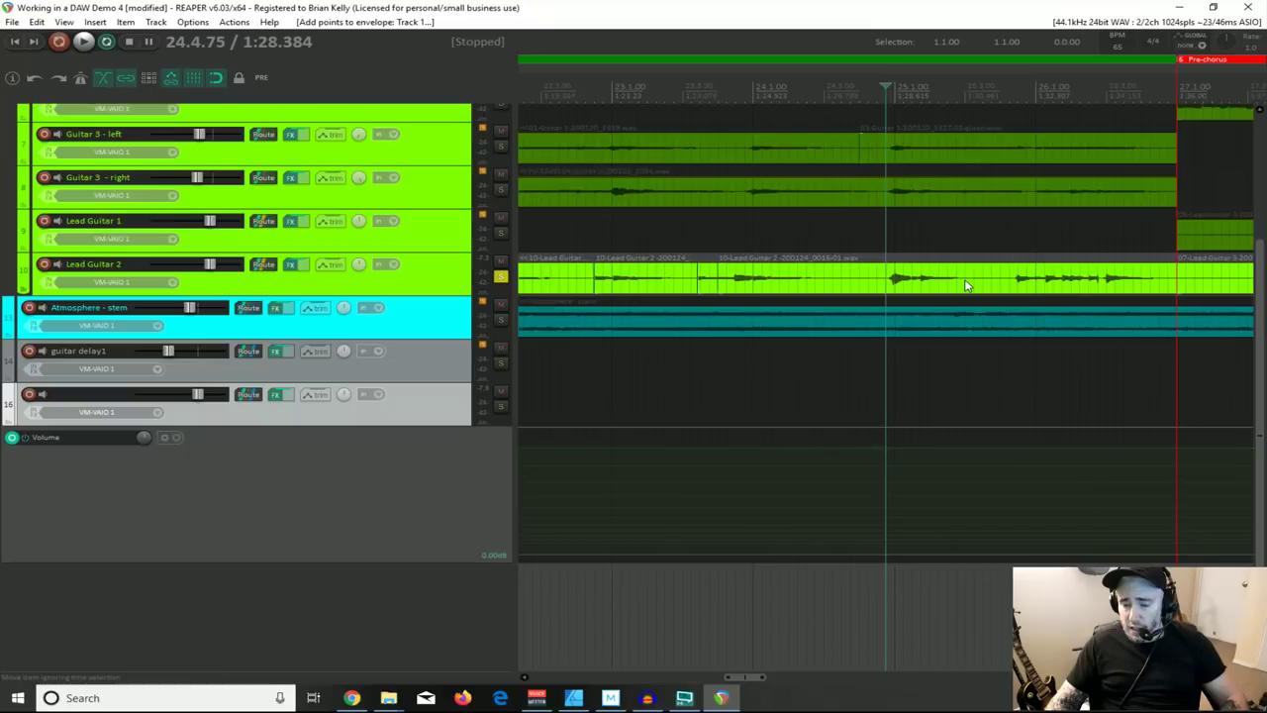
{"action": "left_click", "coordinate": [963, 286]}
{"action": "scroll", "coordinate": [891, 466], "scroll_direction": "up", "scroll_amount": 2}
{"action": "left_click", "coordinate": [885, 450]}
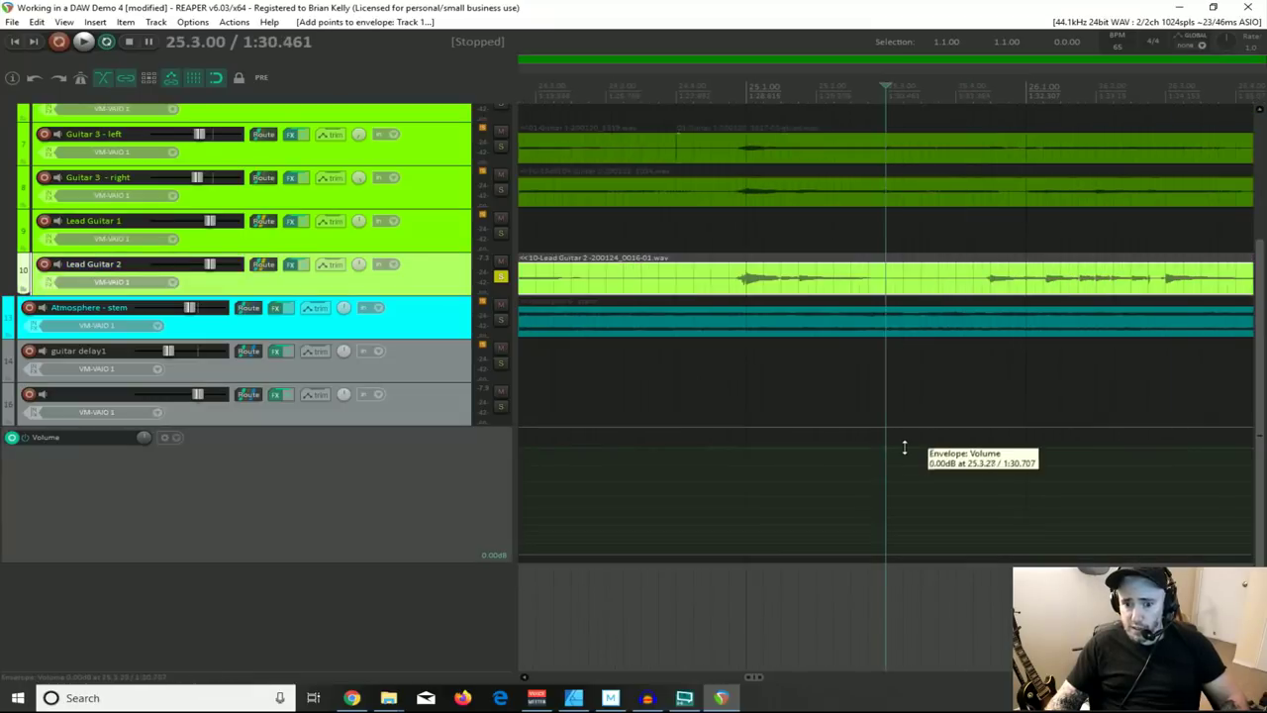
Step: Shape track 16's volume envelope to rise from silence just before bar 25 and decline gradually through the bar
{"action": "left_click_drag", "start_coordinate": [692, 451], "coordinate": [674, 659]}
{"action": "mouse_move", "coordinate": [725, 452]}
{"action": "left_mouse_down"}
{"action": "mouse_move", "coordinate": [713, 449]}
{"action": "mouse_move", "coordinate": [726, 450]}
{"action": "left_mouse_up"}
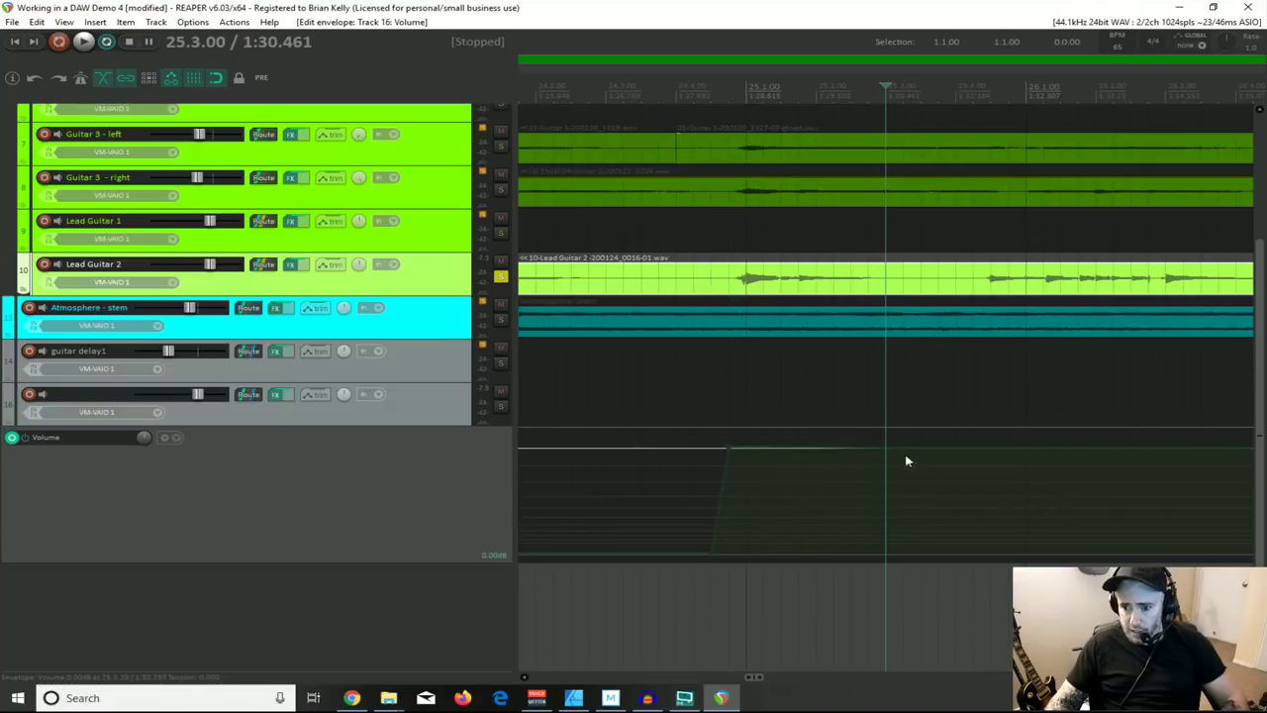
{"action": "left_click_drag", "start_coordinate": [904, 448], "coordinate": [969, 515]}
{"action": "left_click_drag", "start_coordinate": [728, 449], "coordinate": [730, 440]}
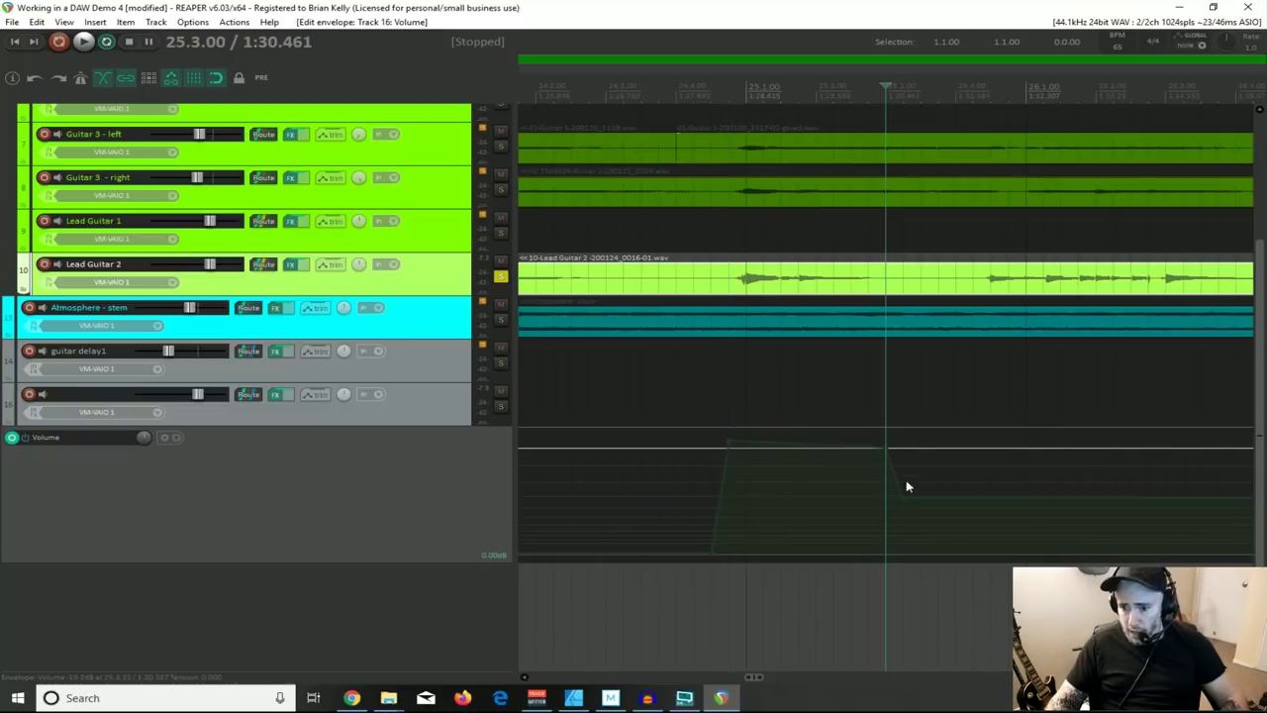
{"action": "left_click_drag", "start_coordinate": [885, 455], "coordinate": [933, 475]}
{"action": "scroll", "coordinate": [986, 514], "scroll_direction": "down", "scroll_amount": 2}
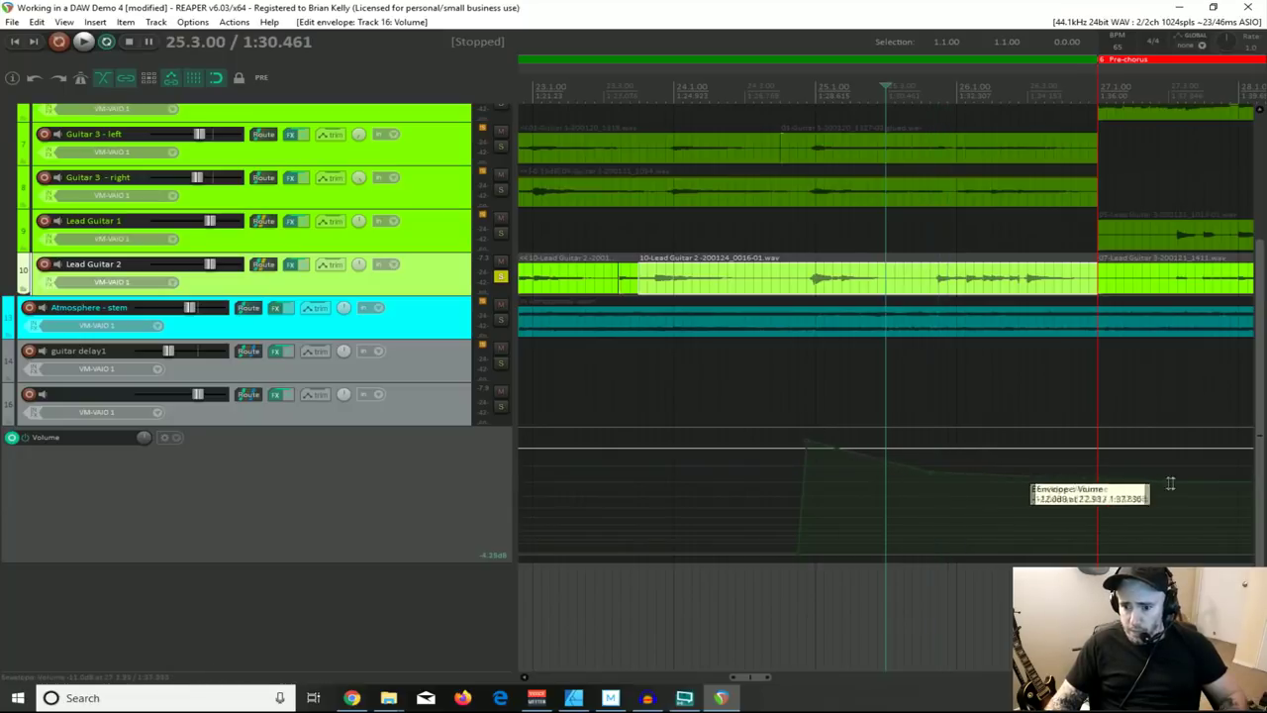
Step: Add a point late in bar 25 and drop track 16's volume envelope to silence before bar 26
{"action": "left_click", "coordinate": [1097, 495]}
{"action": "scroll", "coordinate": [1003, 501], "scroll_direction": "up", "scroll_amount": 3}
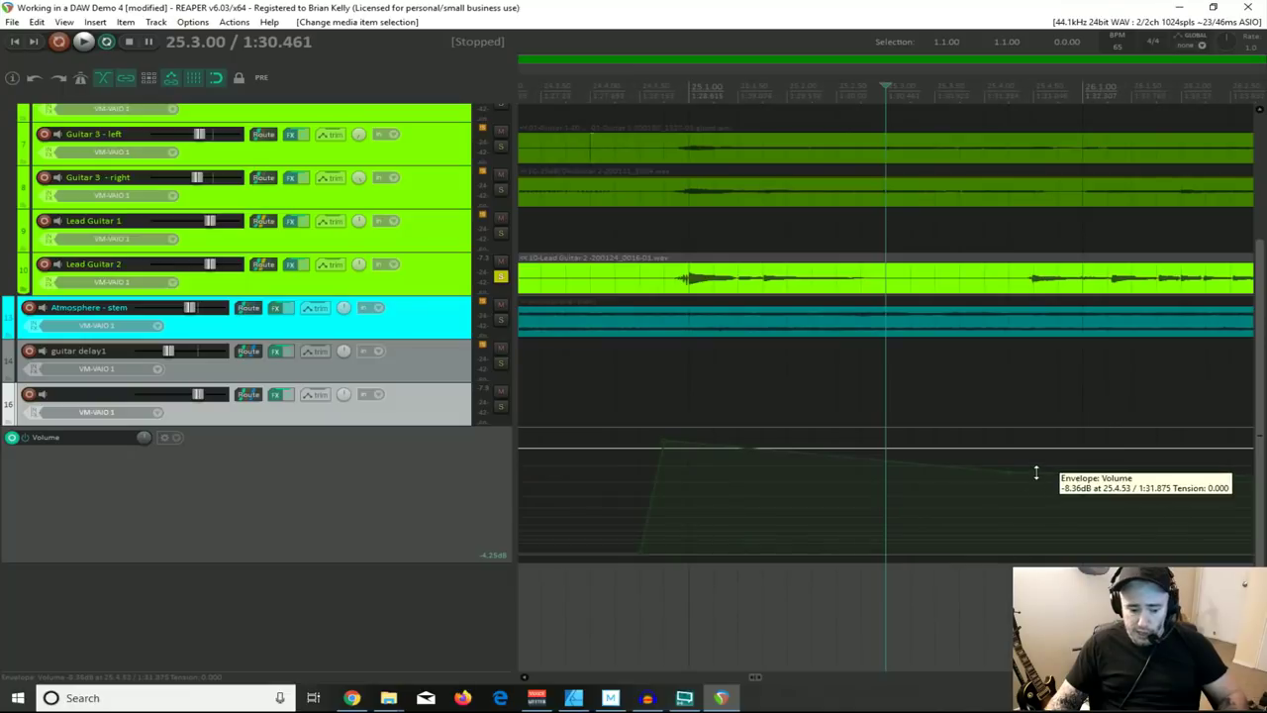
{"action": "left_click", "coordinate": [1037, 473], "text": "shift"}
{"action": "left_click_drag", "start_coordinate": [1057, 473], "coordinate": [1057, 535]}
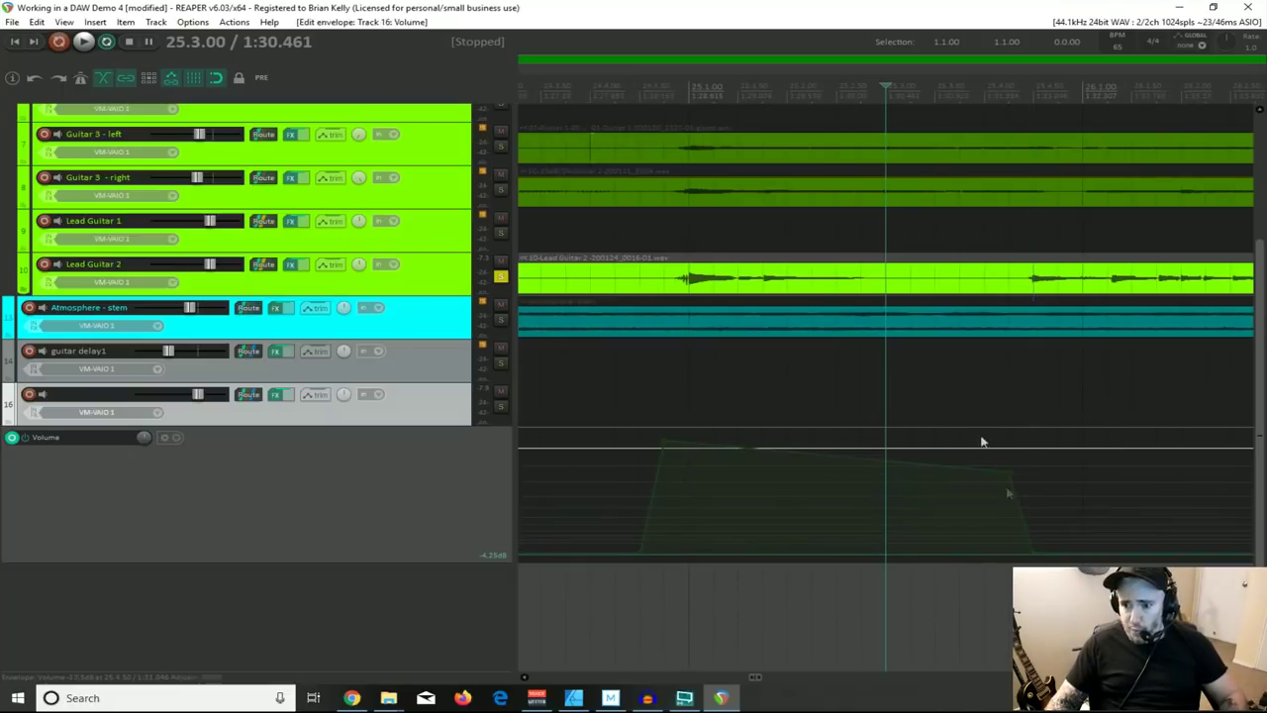
Step: Stretch the envelope's fade-out to just past bar 27 and play the soloed lead guitar from mid-bar 24
{"action": "scroll", "coordinate": [965, 487], "scroll_direction": "down", "scroll_amount": 4}
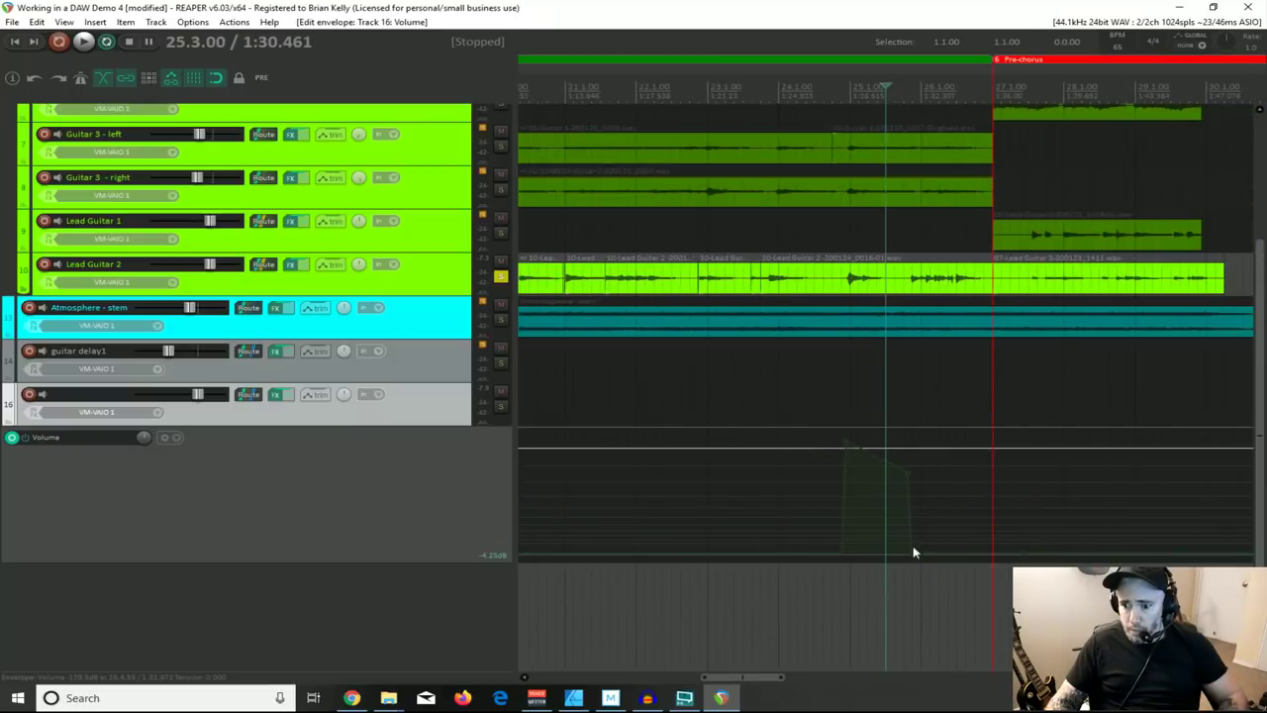
{"action": "left_click_drag", "start_coordinate": [917, 551], "coordinate": [1006, 543]}
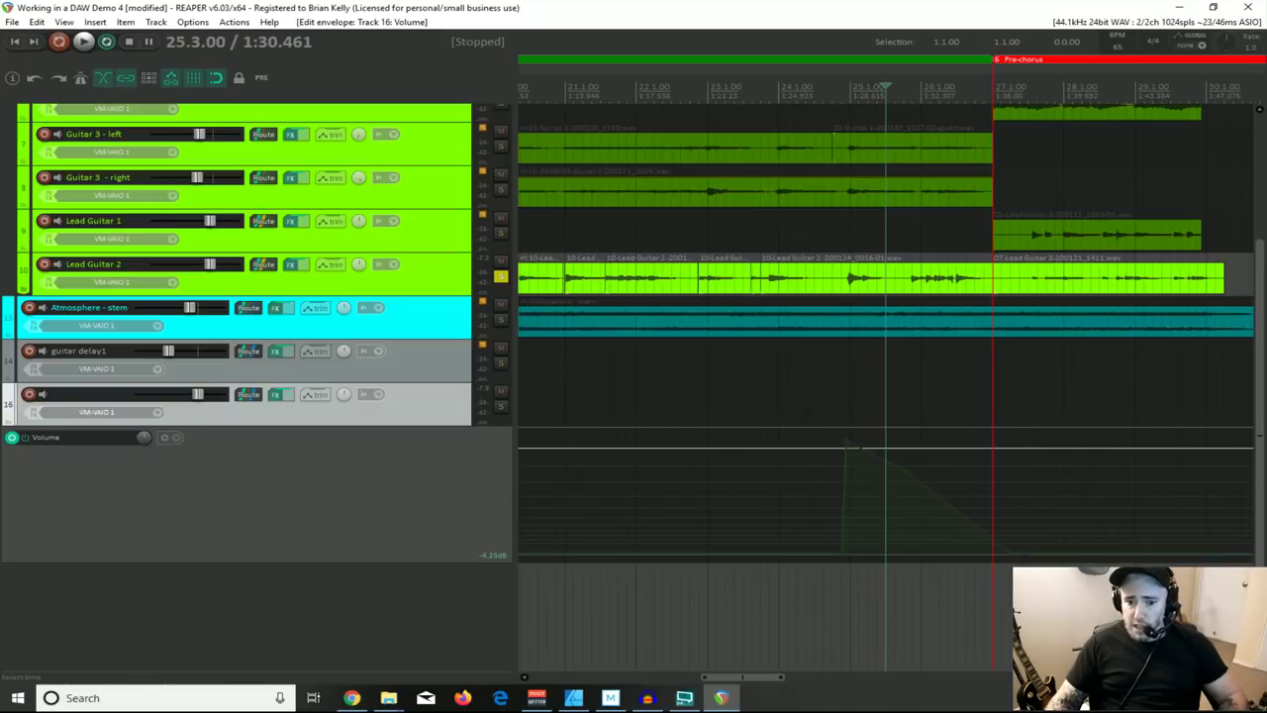
{"action": "left_click", "coordinate": [807, 394]}
{"action": "key", "text": "space"}
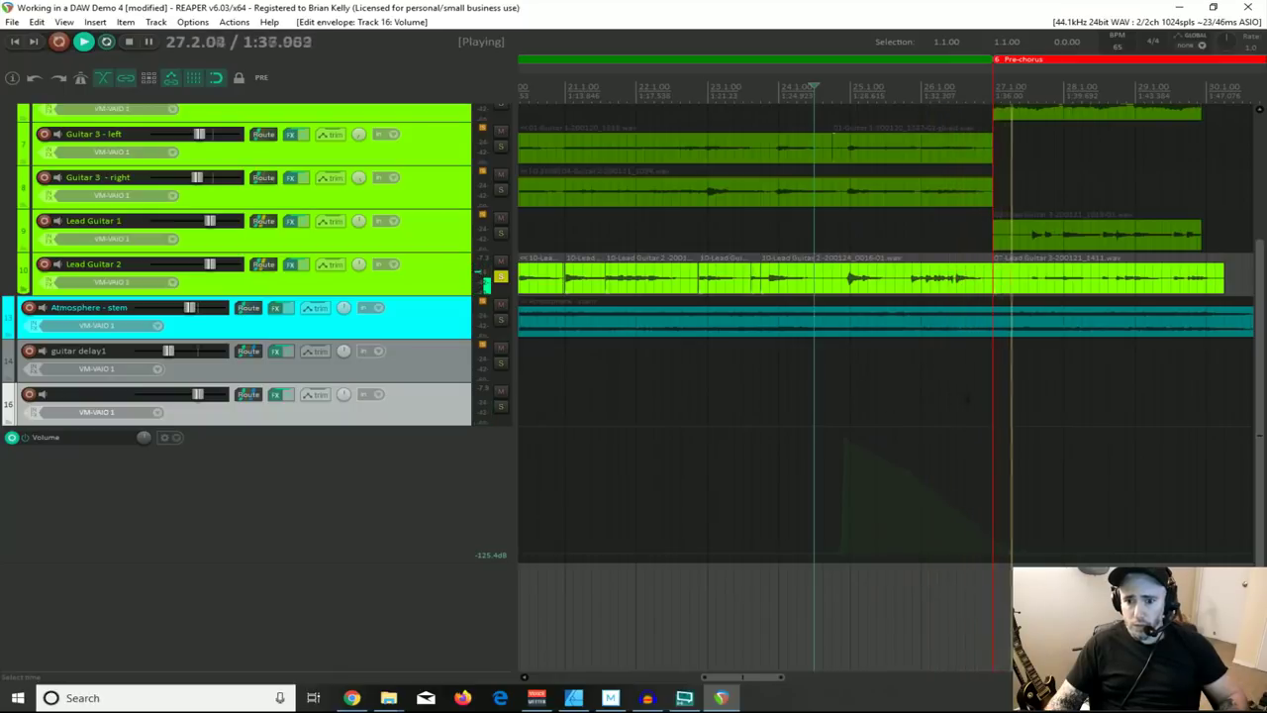
Step: Stop playback and raise track 16's volume envelope point just past bar 27 so the fade declines more gradually
{"action": "key", "text": "space"}
{"action": "left_click_drag", "start_coordinate": [1009, 552], "coordinate": [998, 446]}
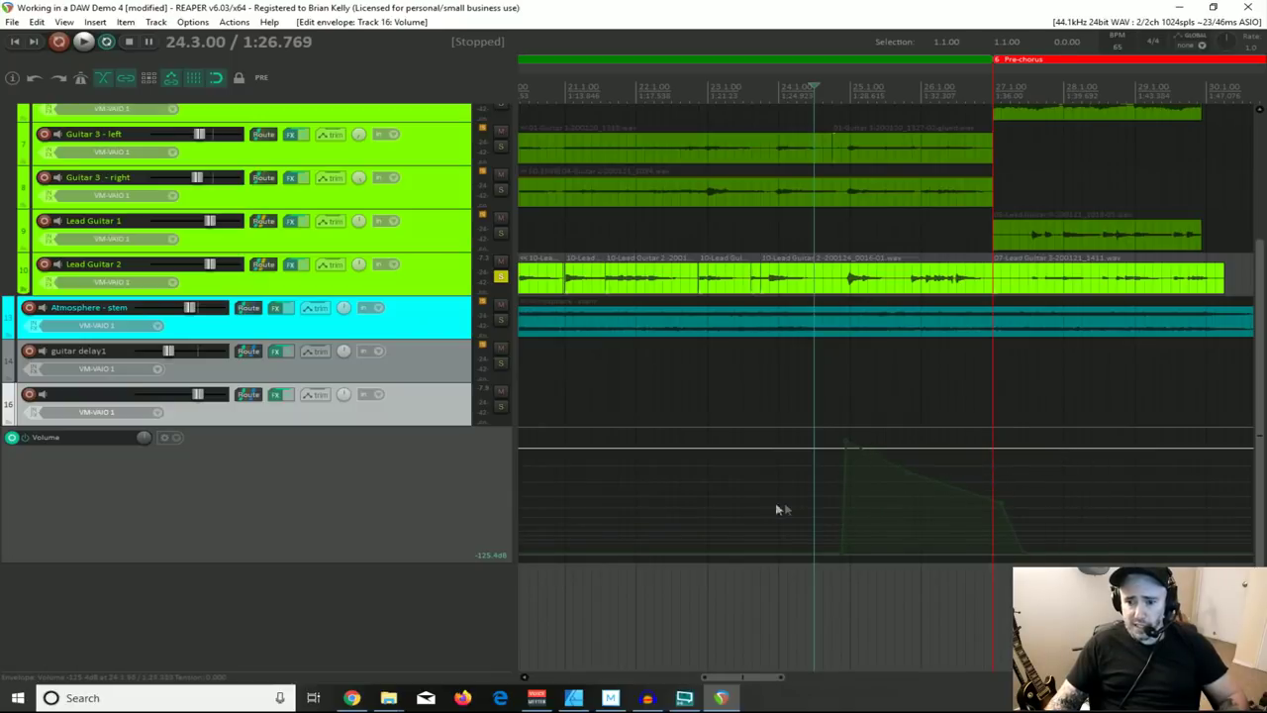
Step: Unsolo Lead Guitar 2 and place the edit cursor at the chorus start, bar 19
{"action": "scroll", "coordinate": [778, 509], "scroll_direction": "down", "scroll_amount": 3}
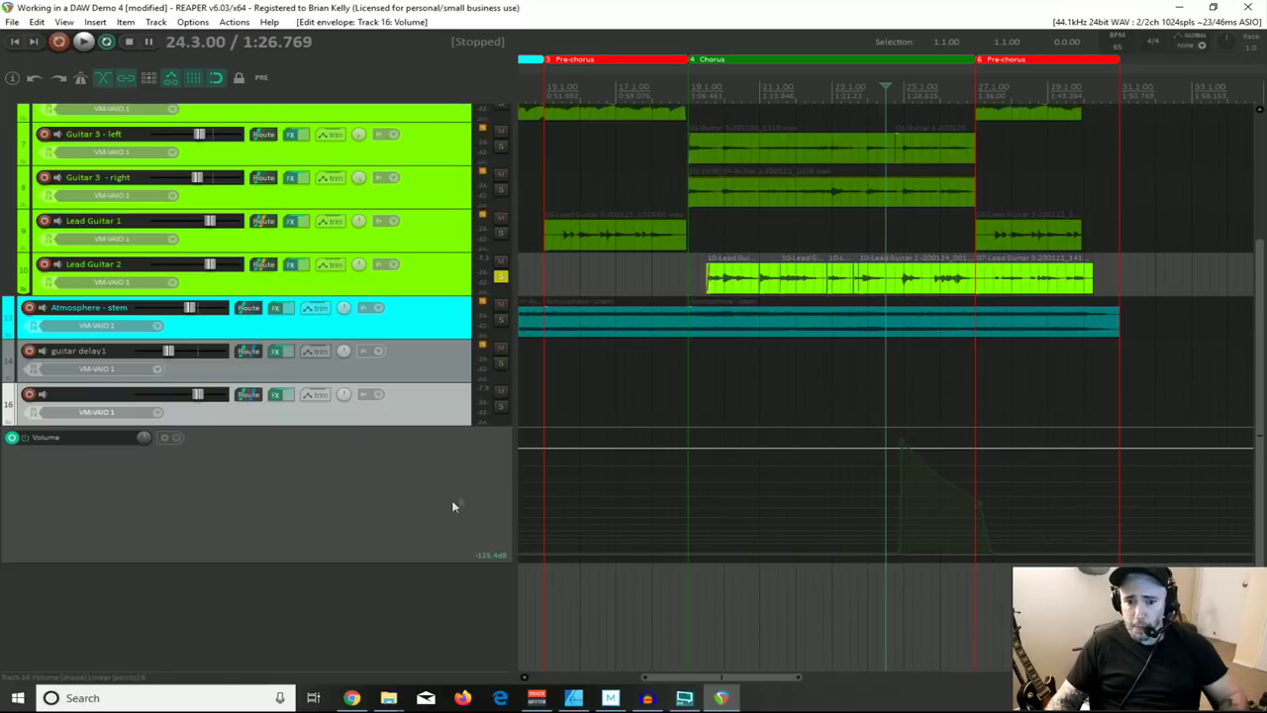
{"action": "left_click", "coordinate": [501, 275]}
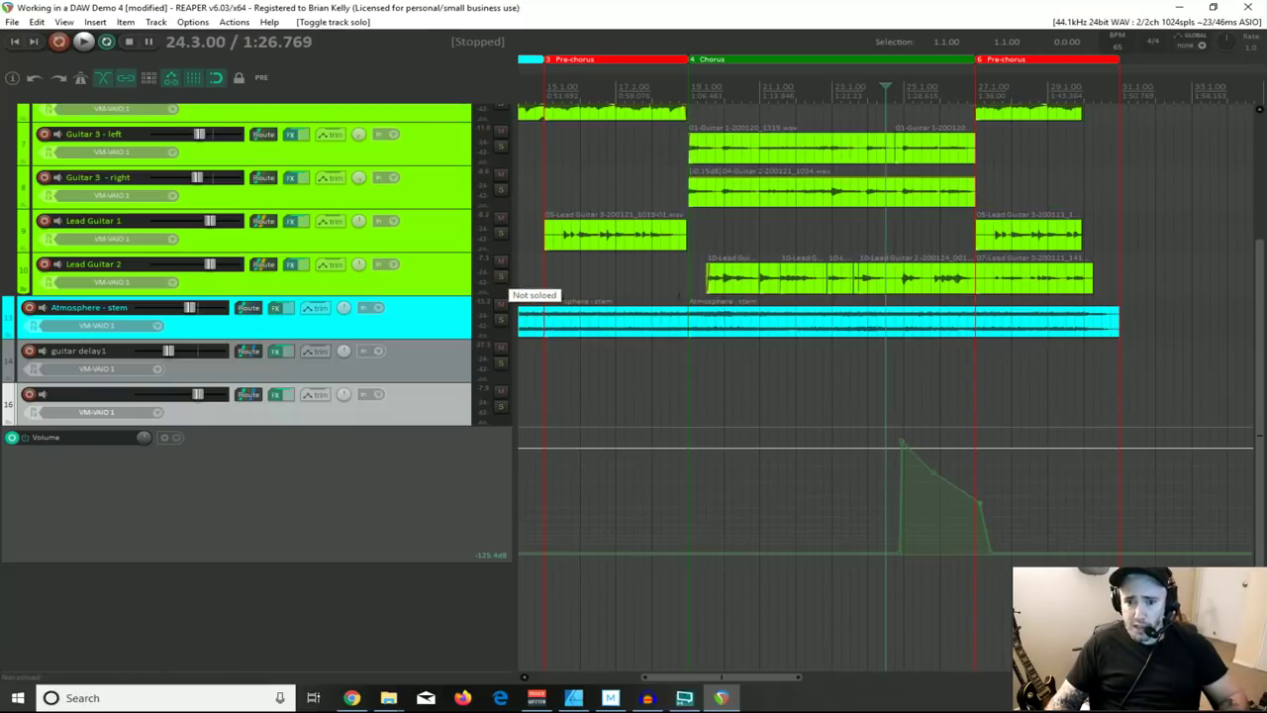
{"action": "left_click", "coordinate": [688, 282]}
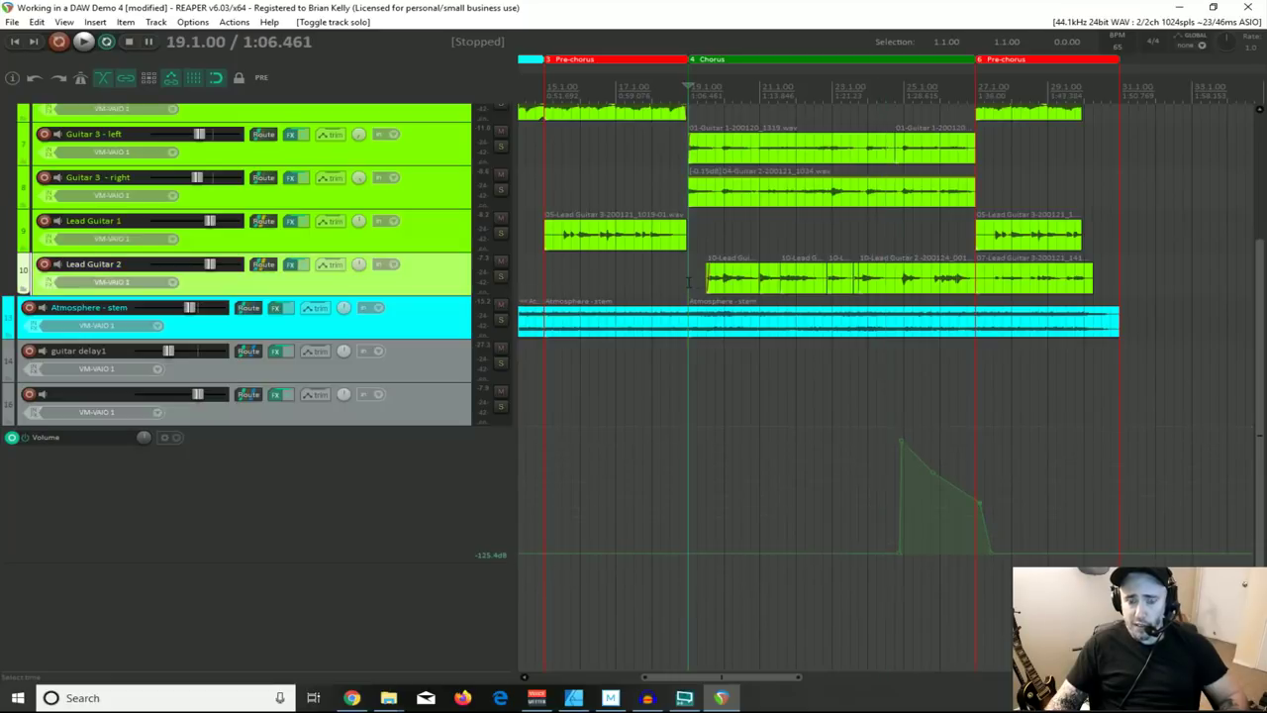
Step: Hide track 16's volume envelope and play the full mix from bar 19 through the end of the chorus
{"action": "right_click", "coordinate": [175, 448]}
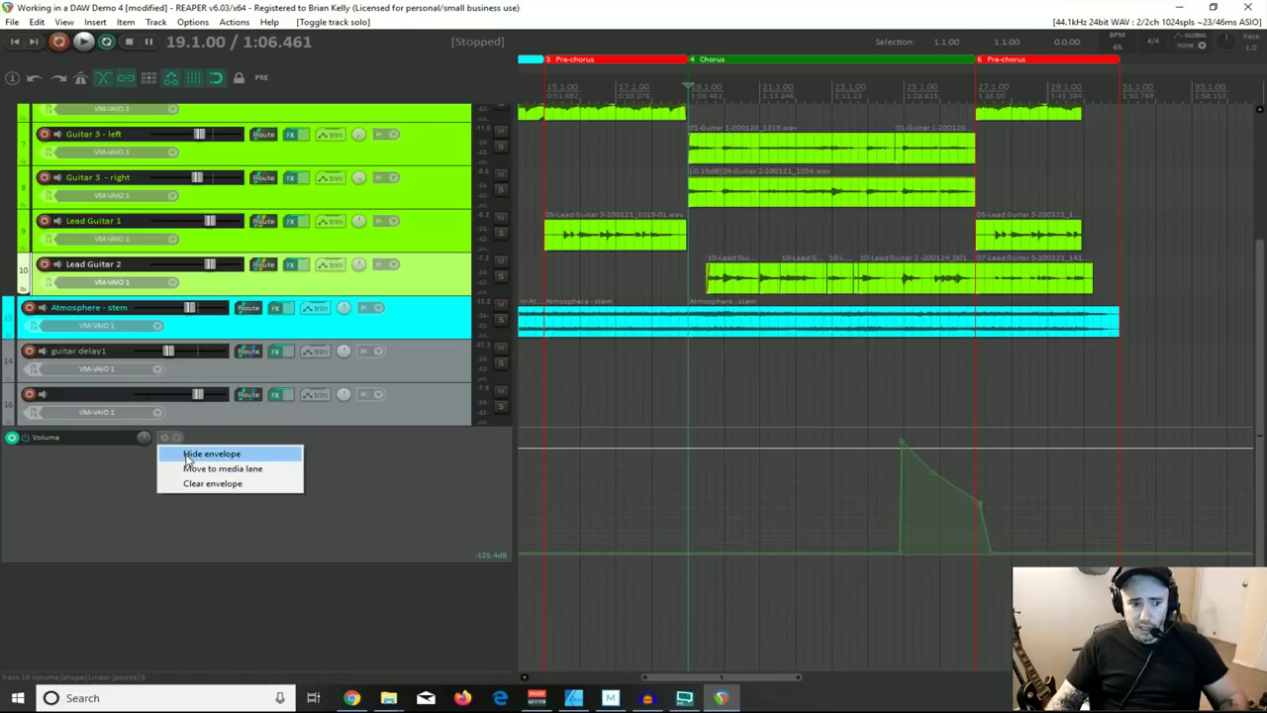
{"action": "left_click", "coordinate": [188, 454]}
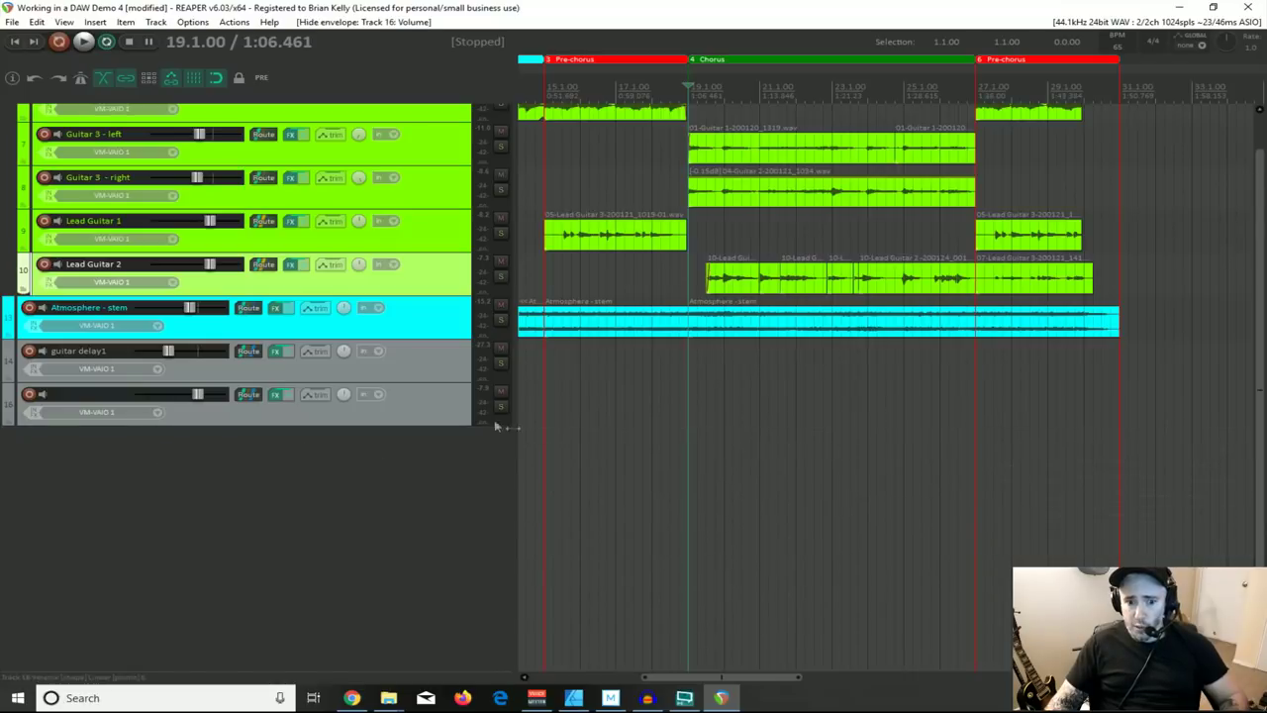
{"action": "key", "text": "space"}
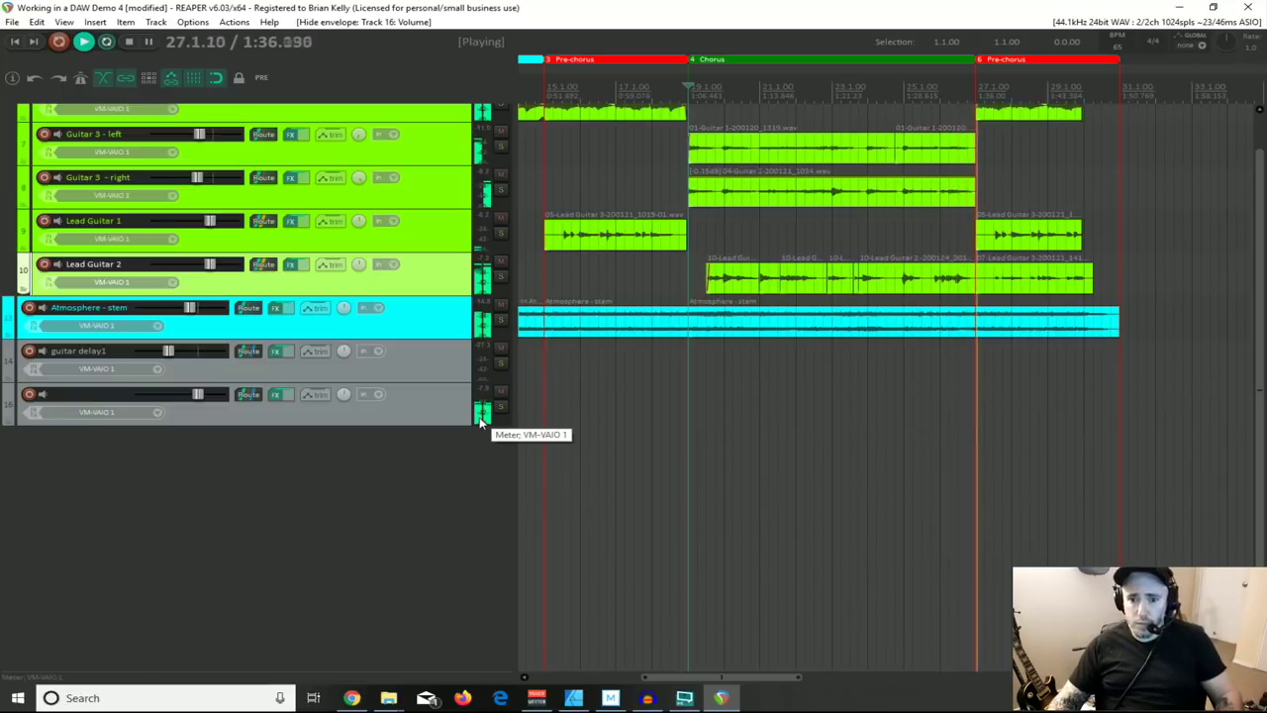
{"action": "key", "text": "space"}
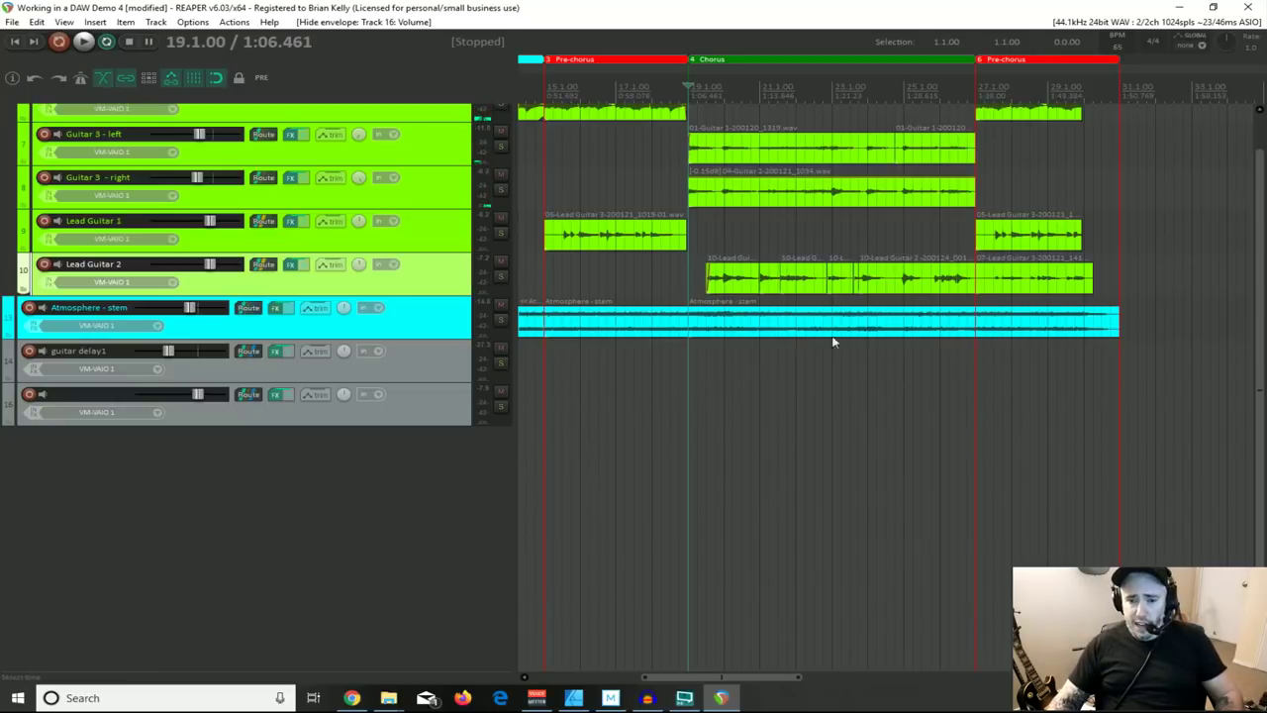
Step: Show track 16's volume envelope again and raise its peak point near bar 25 slightly
{"action": "left_click", "coordinate": [408, 417]}
{"action": "key", "text": "v"}
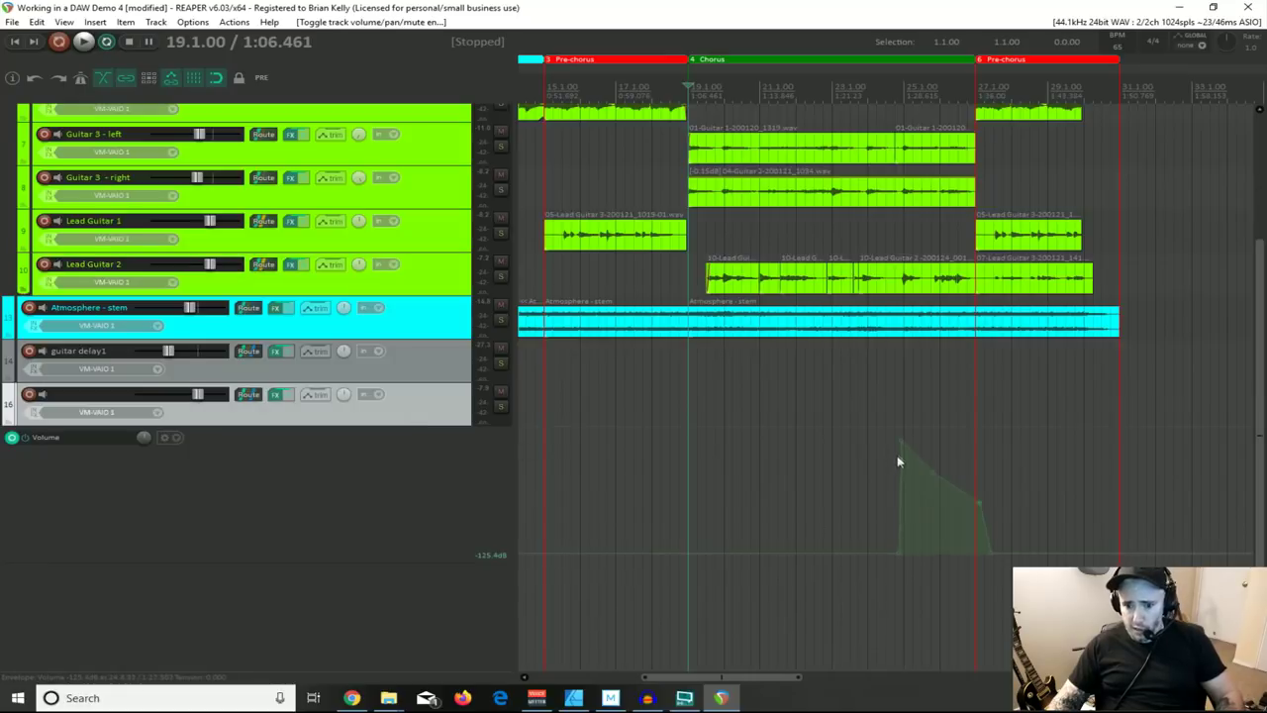
{"action": "left_click_drag", "start_coordinate": [899, 441], "coordinate": [901, 430]}
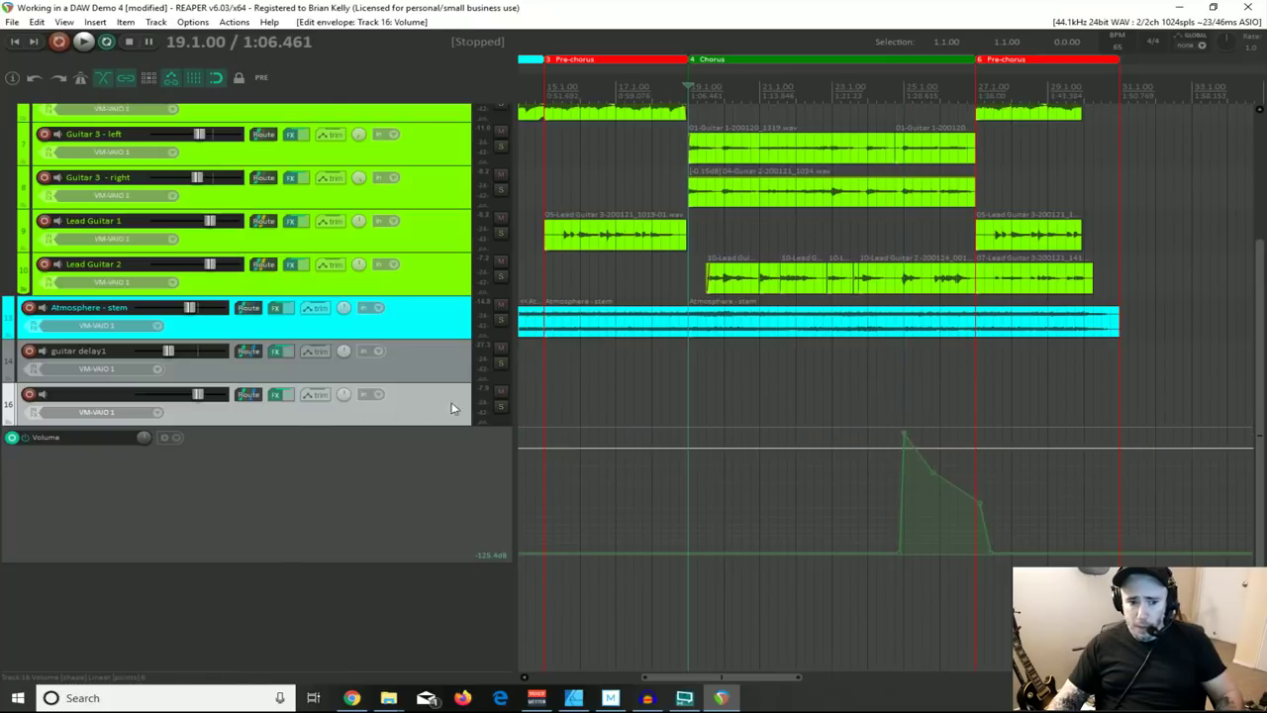